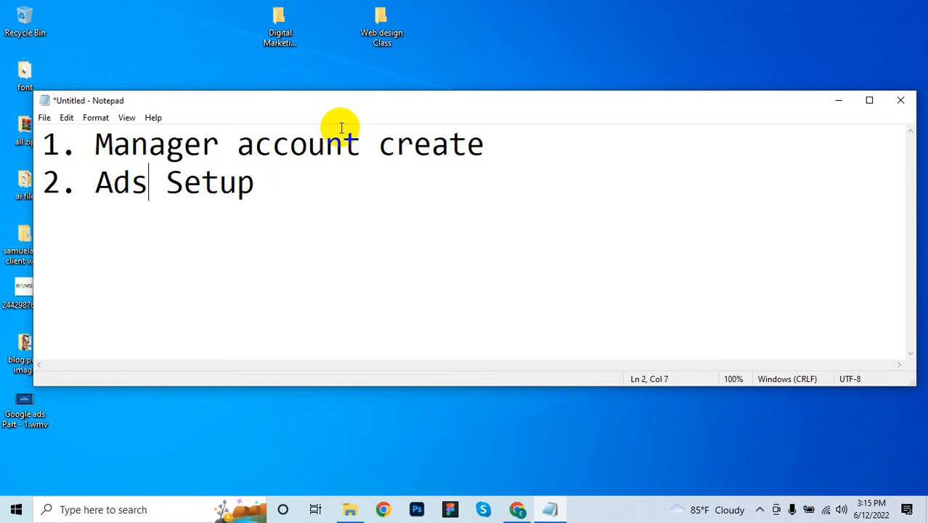
- Insert "Search" before "Ads Setup" in the second list item so it reads "Search Ads Setup"
{"action": "type", "text": "Sea"}
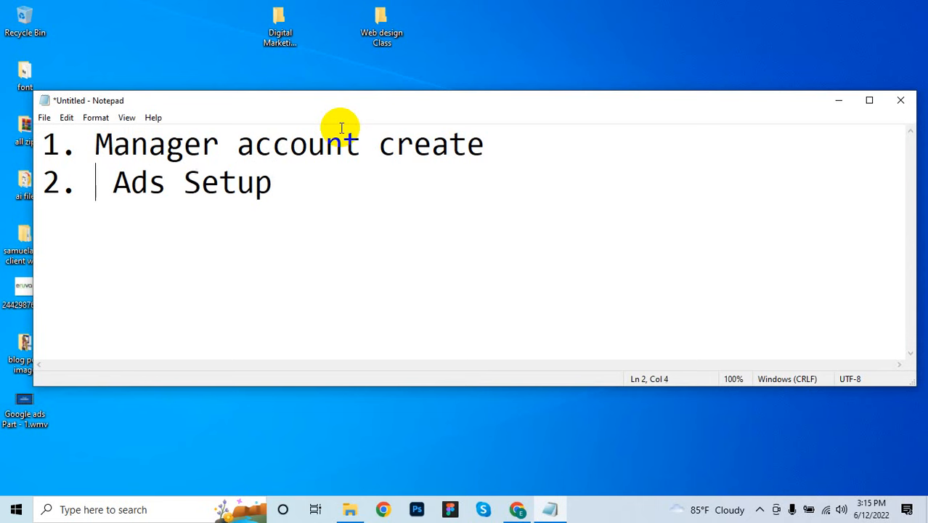
{"action": "type", "text": "rch"}
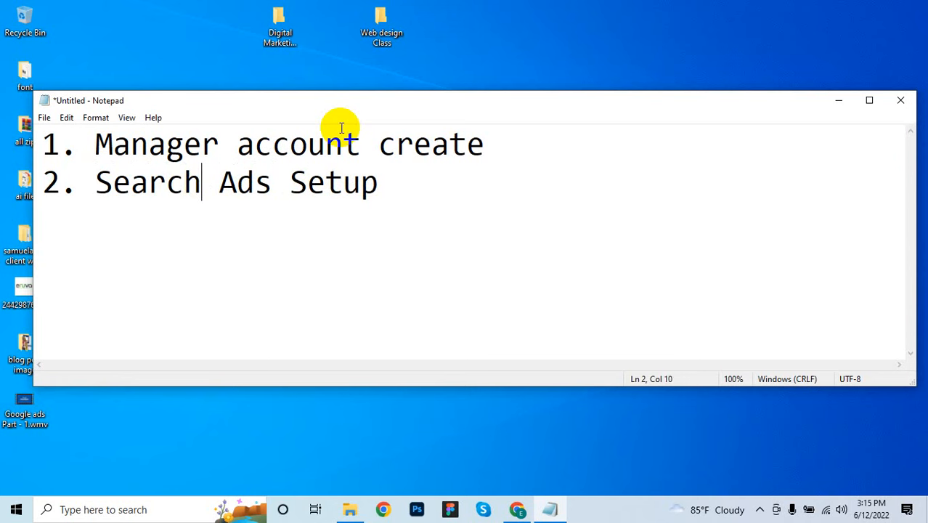
{"action": "key", "text": "BackSpace"}
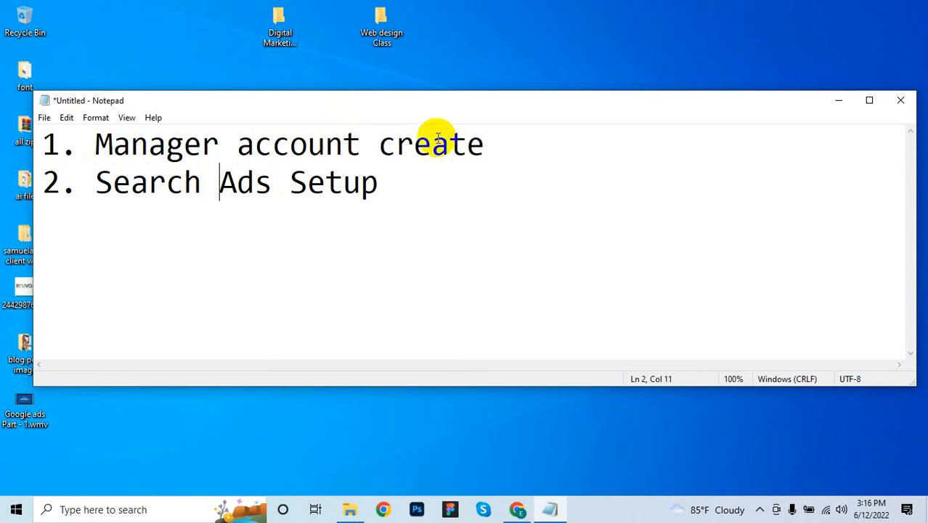
{"action": "left_click_drag", "start_coordinate": [403, 191], "coordinate": [91, 183]}
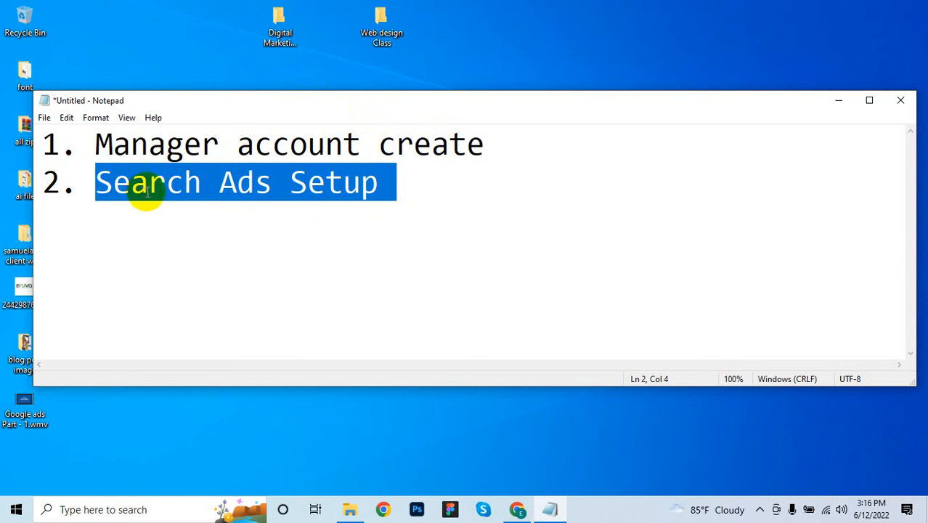
{"action": "left_click", "coordinate": [285, 151]}
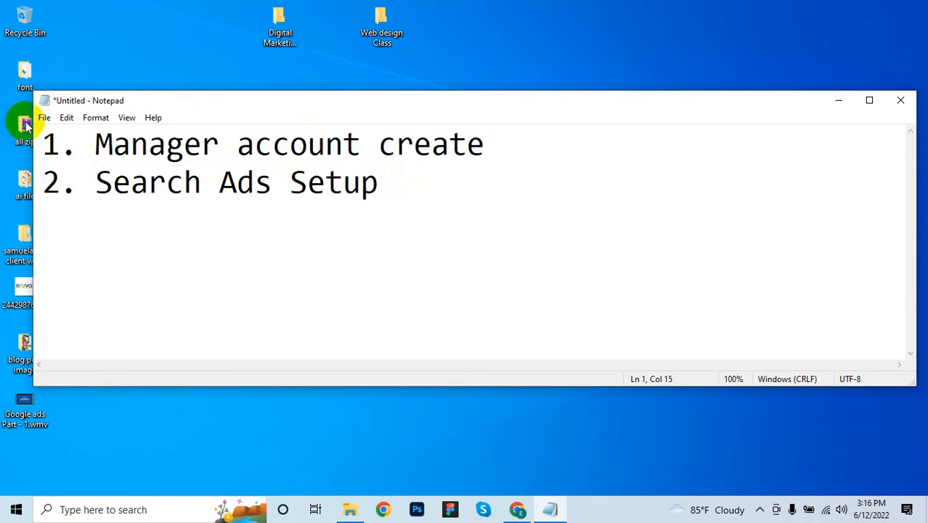
{"action": "left_click", "coordinate": [39, 144]}
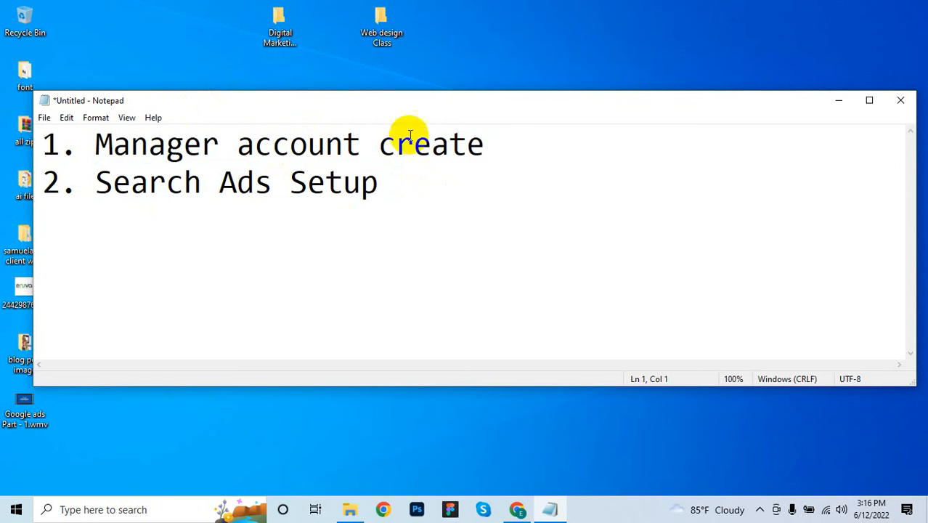
{"action": "left_click_drag", "start_coordinate": [503, 143], "coordinate": [76, 125]}
{"action": "left_click_drag", "start_coordinate": [396, 183], "coordinate": [88, 180]}
{"action": "left_click", "coordinate": [454, 176]}
- Switch to Chrome and open the Google Ads manager accounts page at ads.google.com/home/tools/manager-accounts/
{"action": "left_click", "coordinate": [518, 509]}
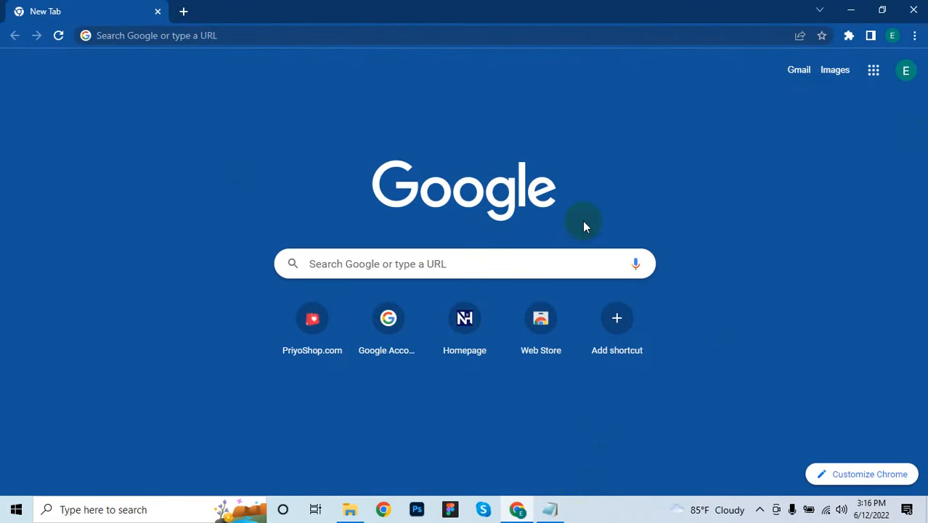
{"action": "left_click", "coordinate": [235, 30]}
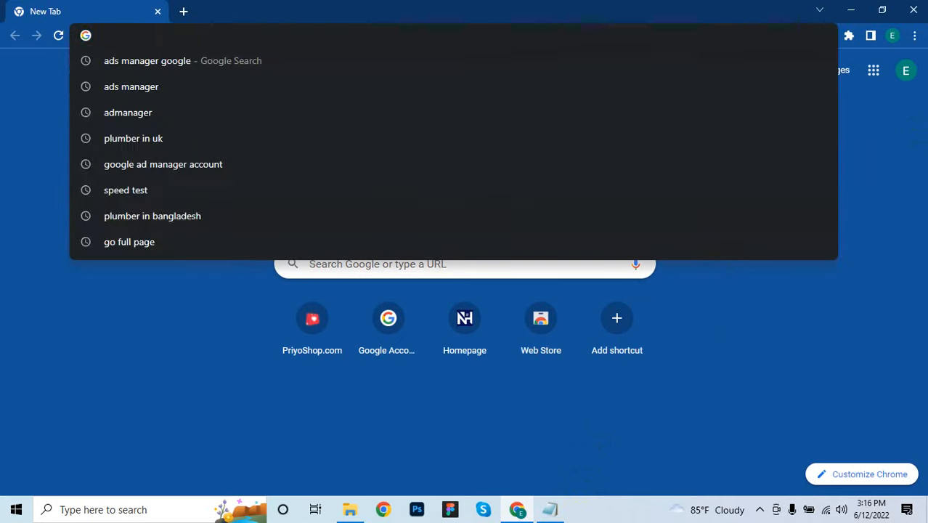
{"action": "type", "text": "ads.g"}
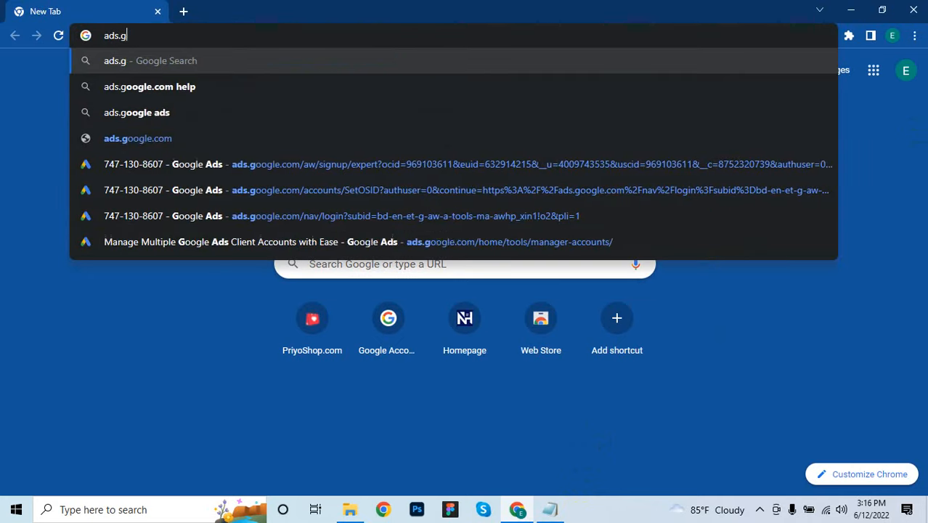
{"action": "type", "text": "oogle.c"}
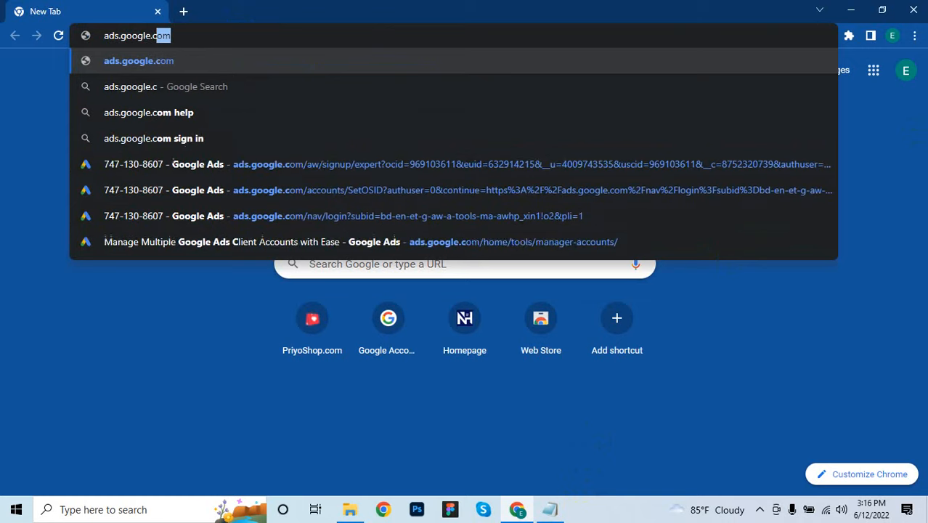
{"action": "type", "text": "om/h"}
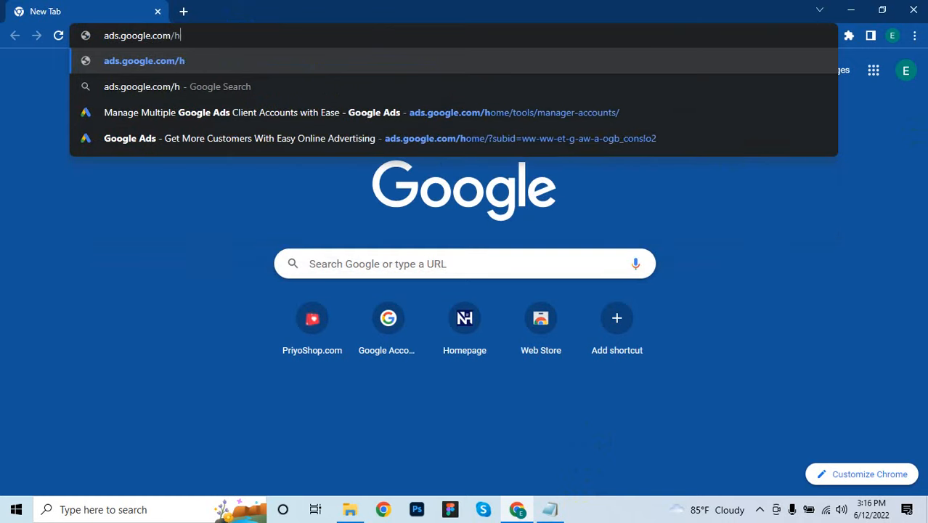
{"action": "type", "text": "ome/"}
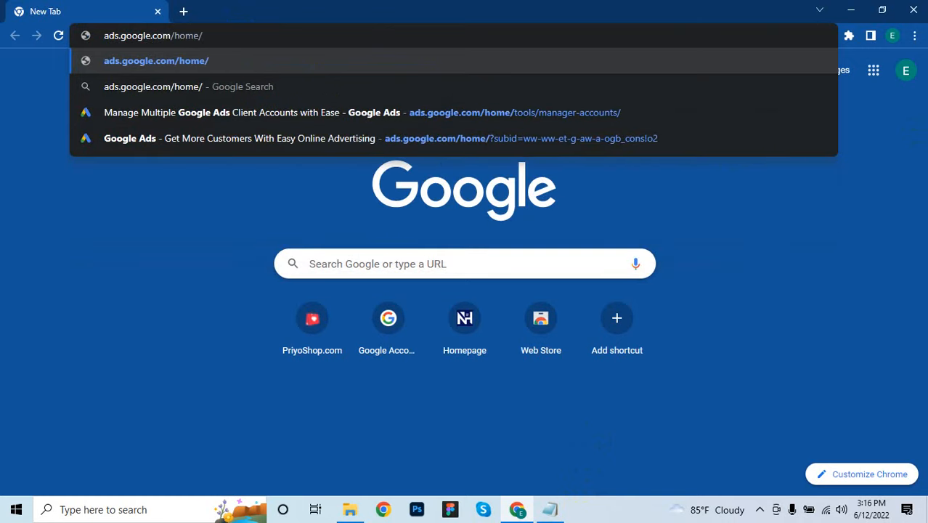
{"action": "type", "text": "tools"}
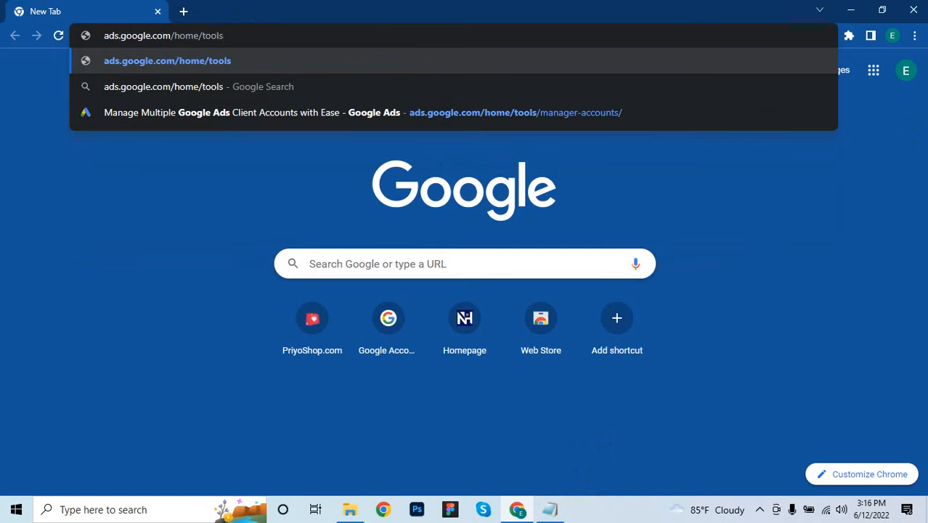
{"action": "type", "text": "/manager"}
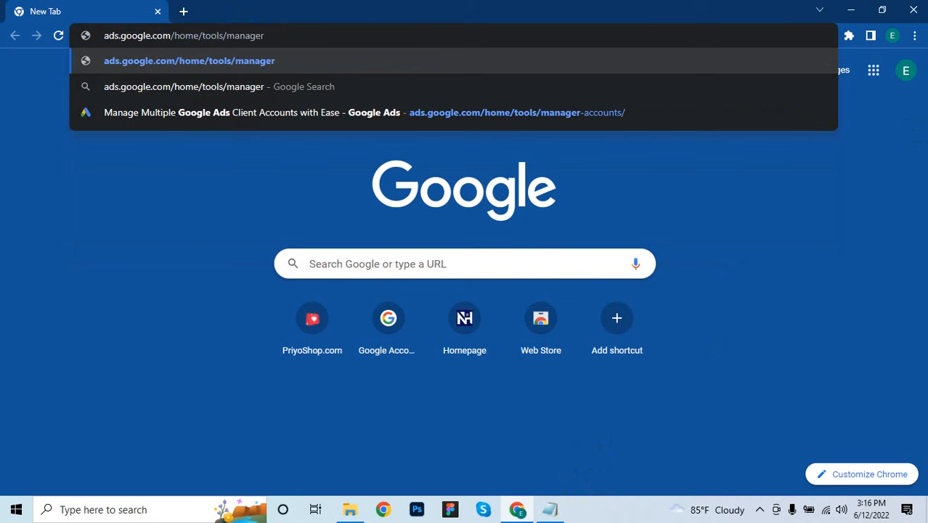
{"action": "type", "text": "-a"}
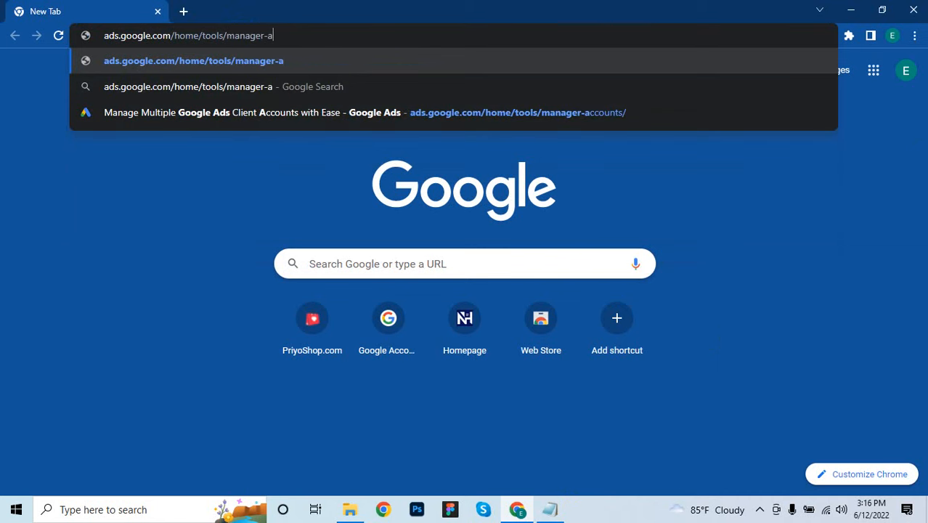
{"action": "type", "text": "cco"}
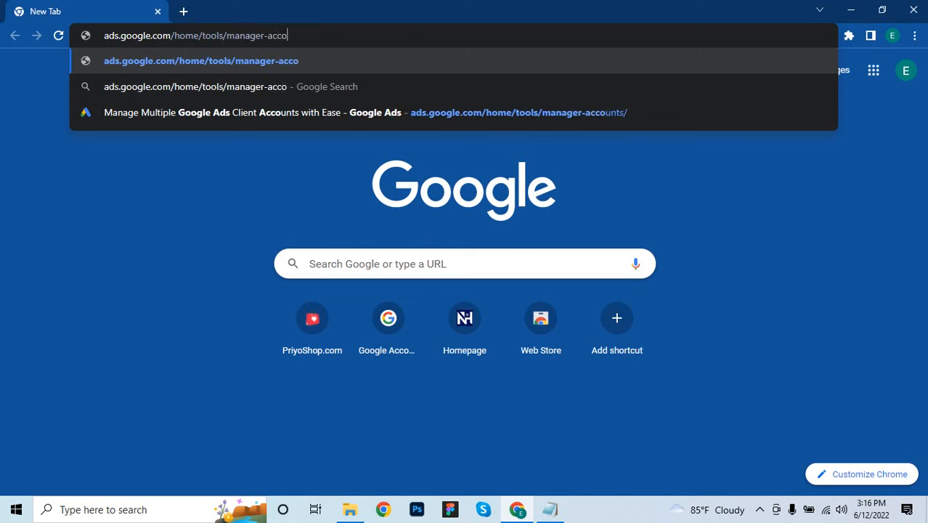
{"action": "type", "text": "unts"}
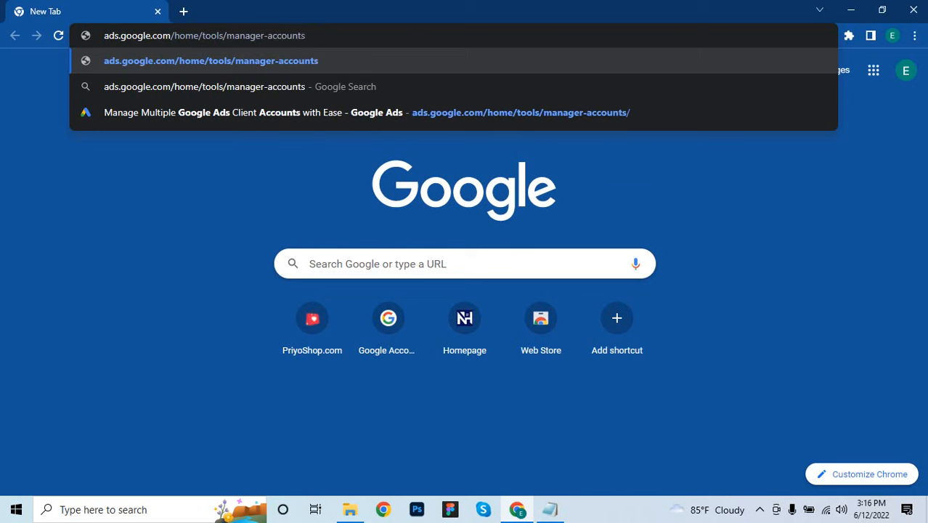
{"action": "type", "text": "/"}
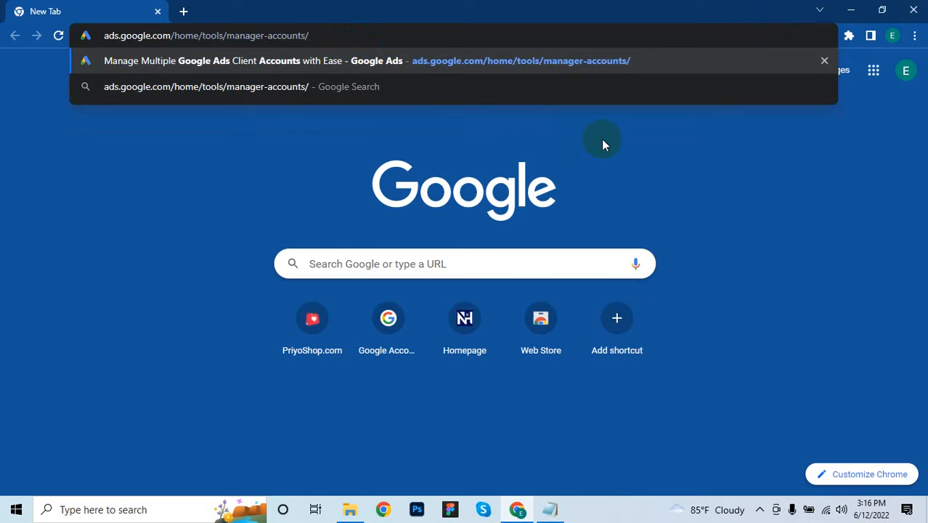
{"action": "key", "text": "Return"}
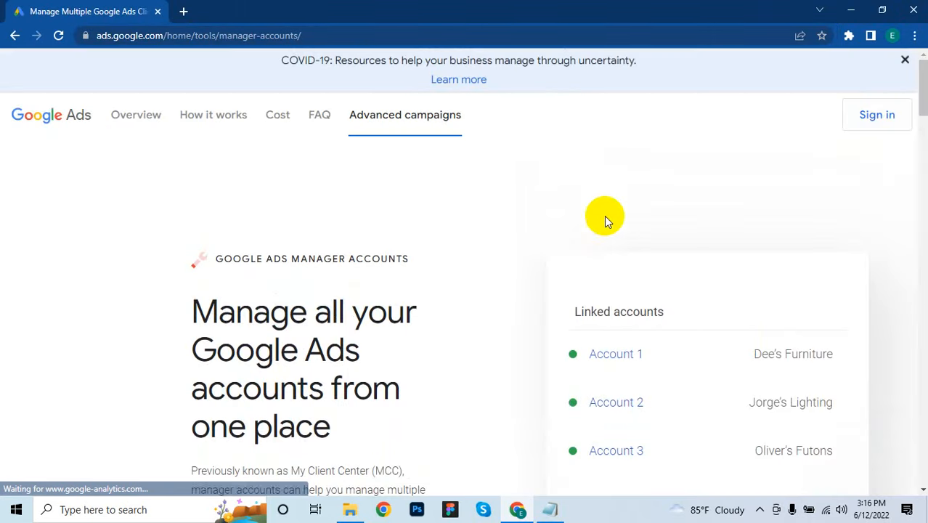
{"action": "scroll", "coordinate": [602, 216], "scroll_direction": "down", "scroll_amount": 4}
{"action": "scroll", "coordinate": [542, 215], "scroll_direction": "up", "scroll_amount": 4}
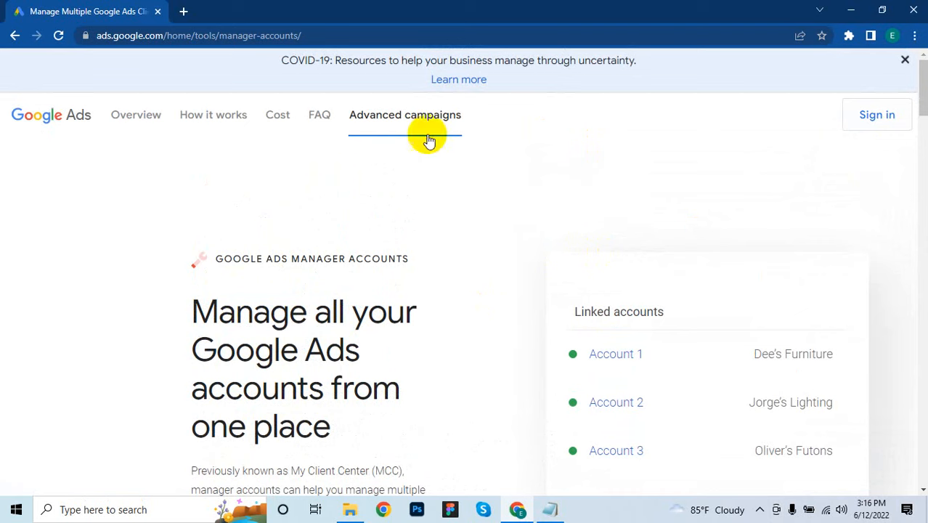
- Copy the manager accounts page's full web address and paste it on a new line below the list in Notepad
{"action": "left_click", "coordinate": [320, 35]}
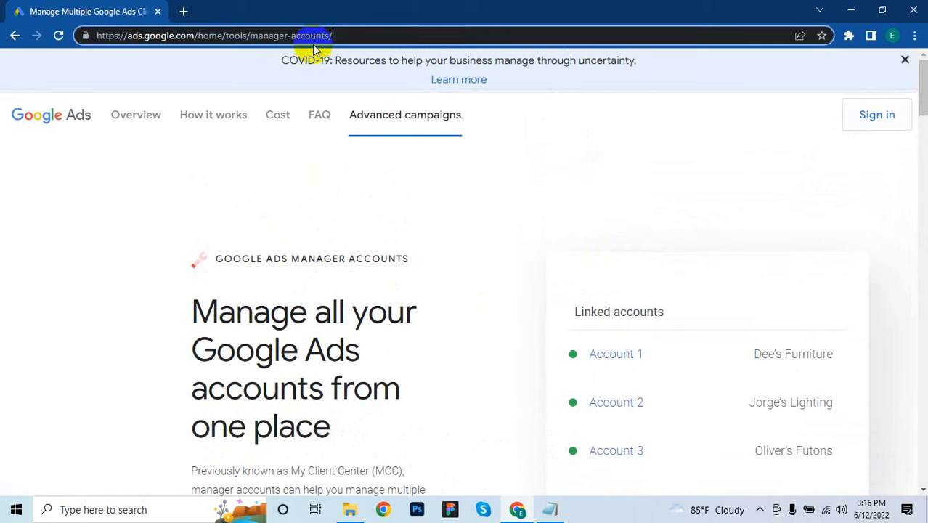
{"action": "key", "text": "ctrl+a"}
{"action": "right_click", "coordinate": [356, 34]}
{"action": "left_click", "coordinate": [406, 109]}
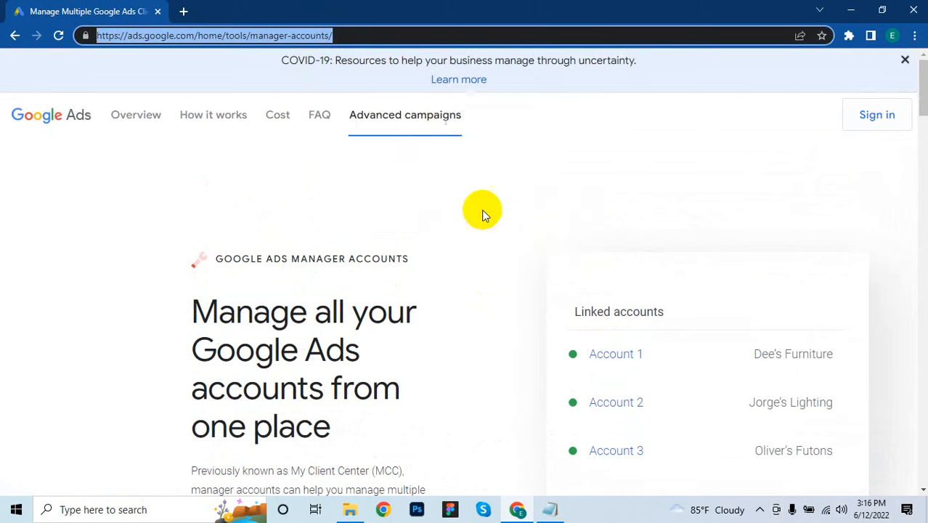
{"action": "left_click", "coordinate": [550, 509]}
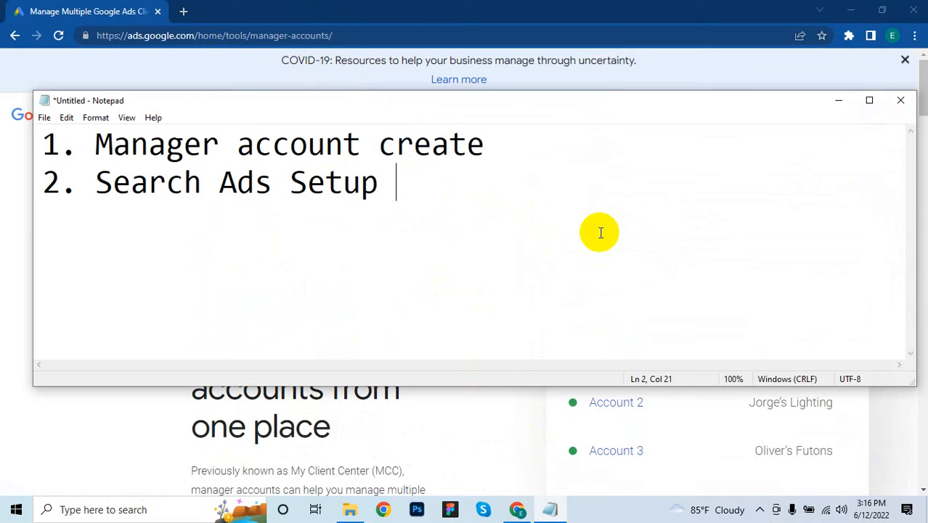
{"action": "key", "text": "ctrl+v"}
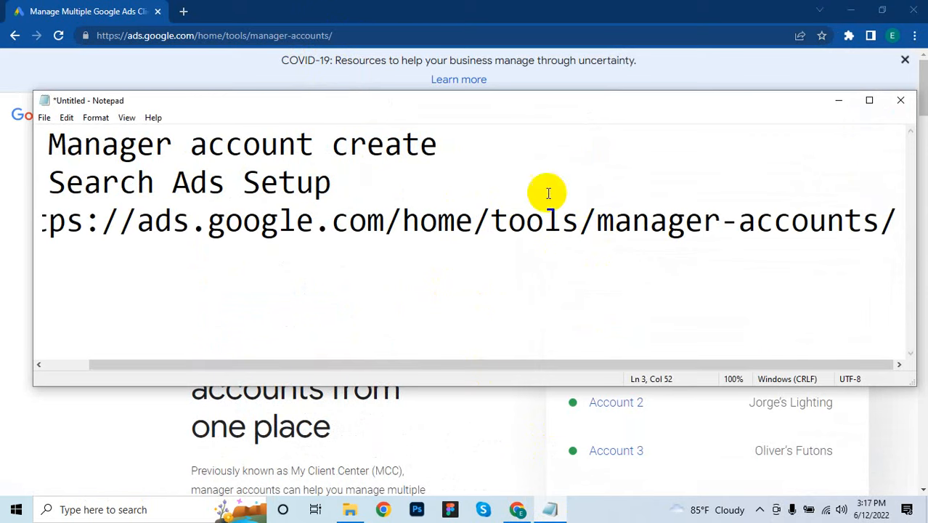
- Set the Notepad font size to 24, keeping Consolas Regular
{"action": "left_click", "coordinate": [103, 119]}
{"action": "mouse_move", "coordinate": [122, 127]}
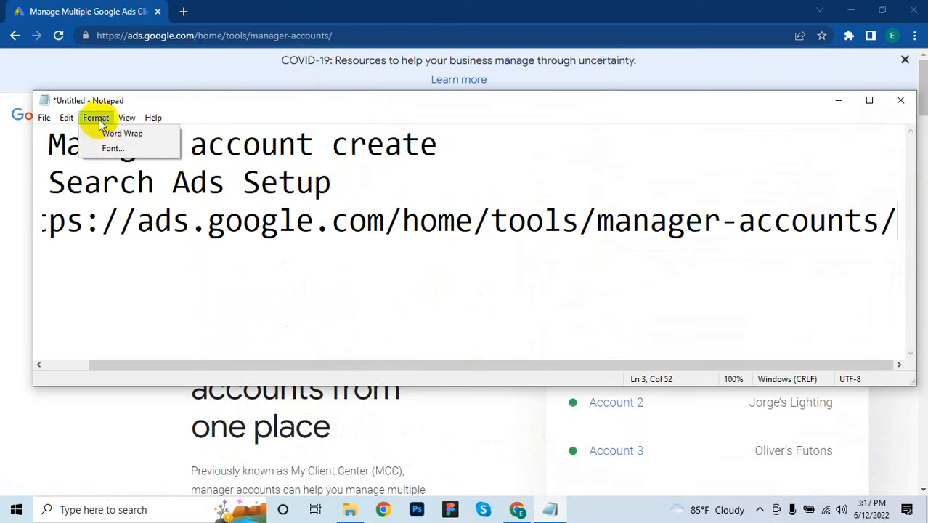
{"action": "left_click", "coordinate": [109, 148]}
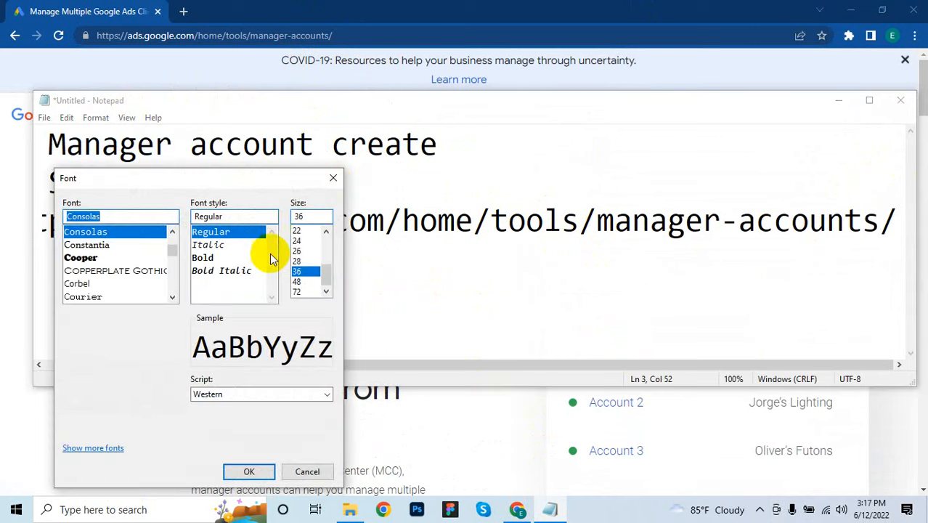
{"action": "left_click", "coordinate": [298, 241]}
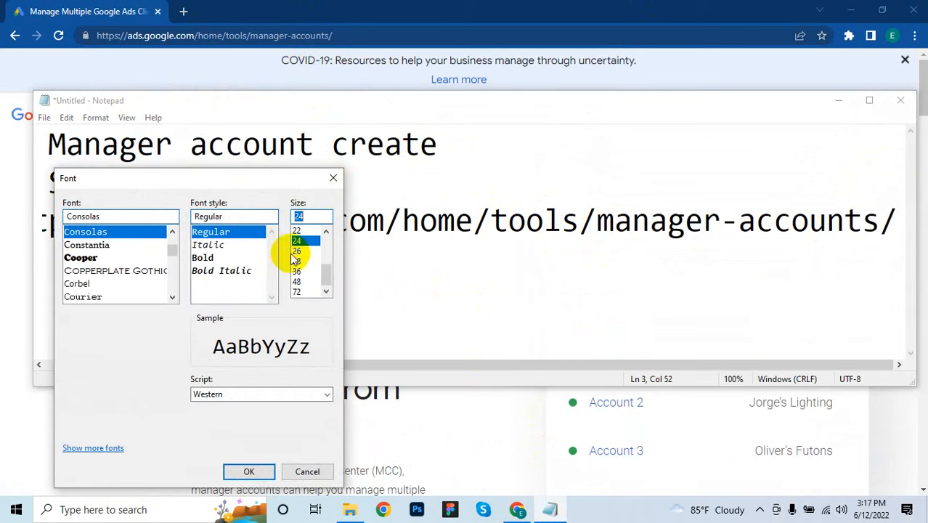
{"action": "left_click", "coordinate": [249, 471]}
{"action": "left_click", "coordinate": [328, 251]}
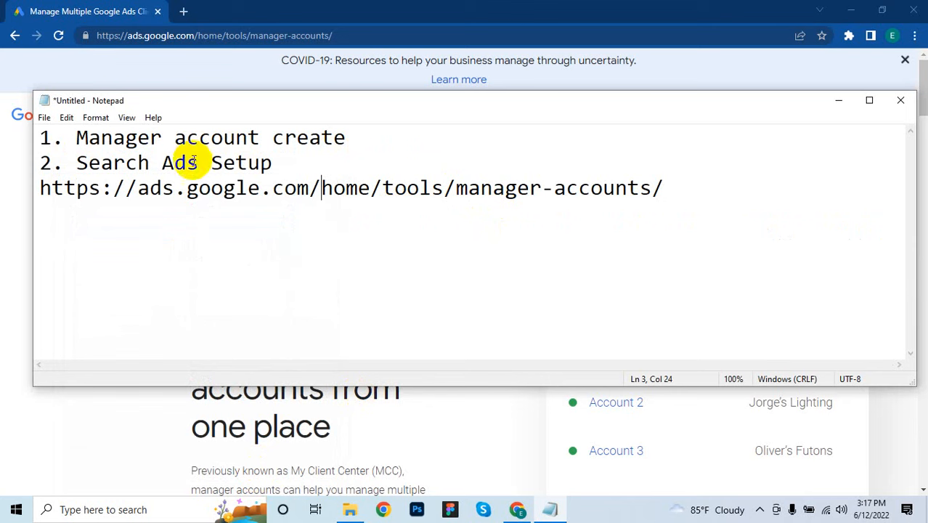
{"action": "left_click_drag", "start_coordinate": [88, 138], "coordinate": [80, 159]}
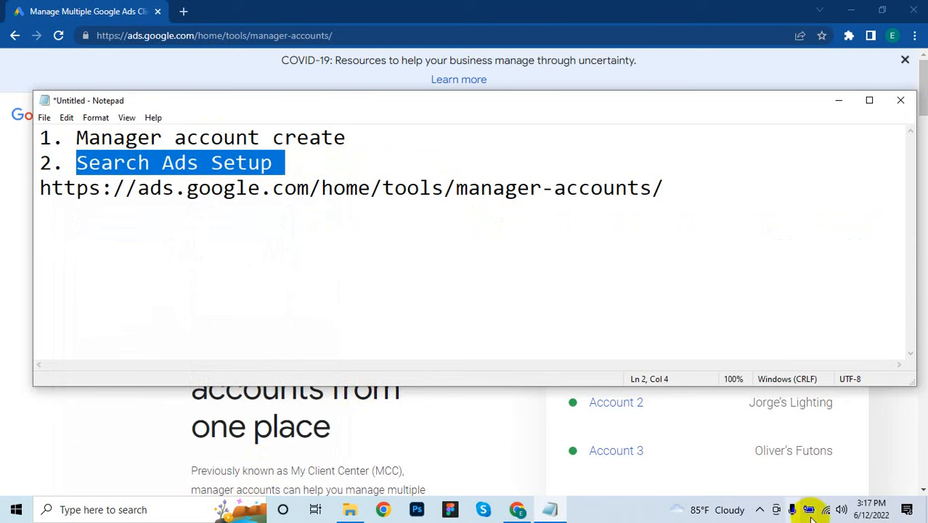
{"action": "left_click", "coordinate": [673, 196]}
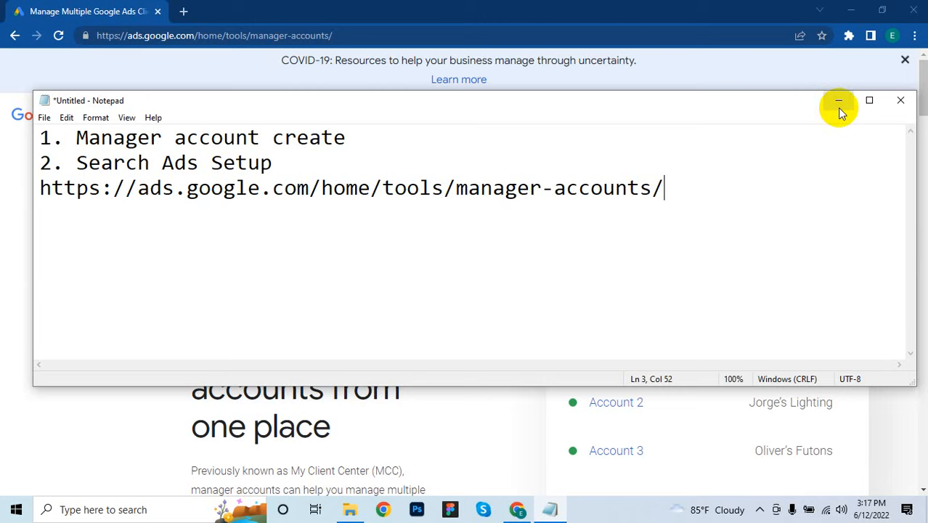
{"action": "left_click", "coordinate": [149, 162]}
{"action": "left_click", "coordinate": [289, 163]}
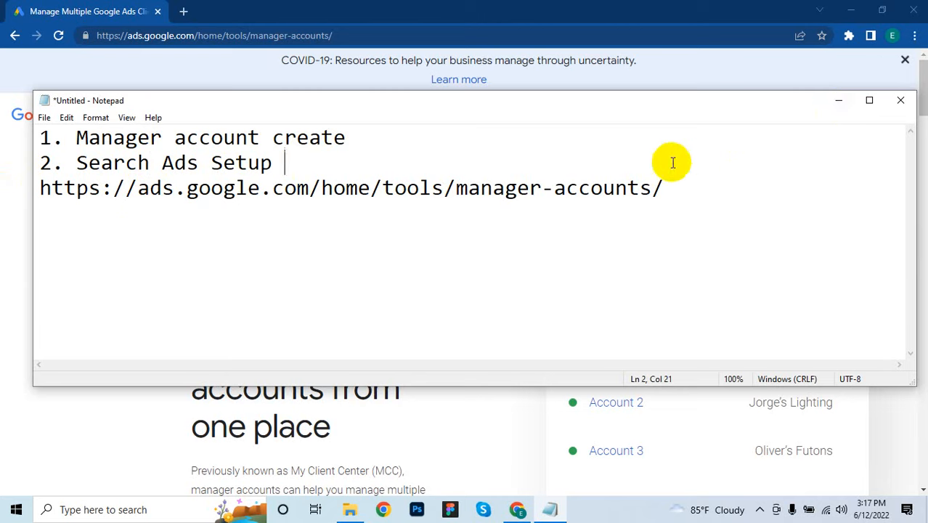
- Minimise the Notepad notes and search Google for "dog food" in a new Chrome tab
{"action": "left_click", "coordinate": [837, 101]}
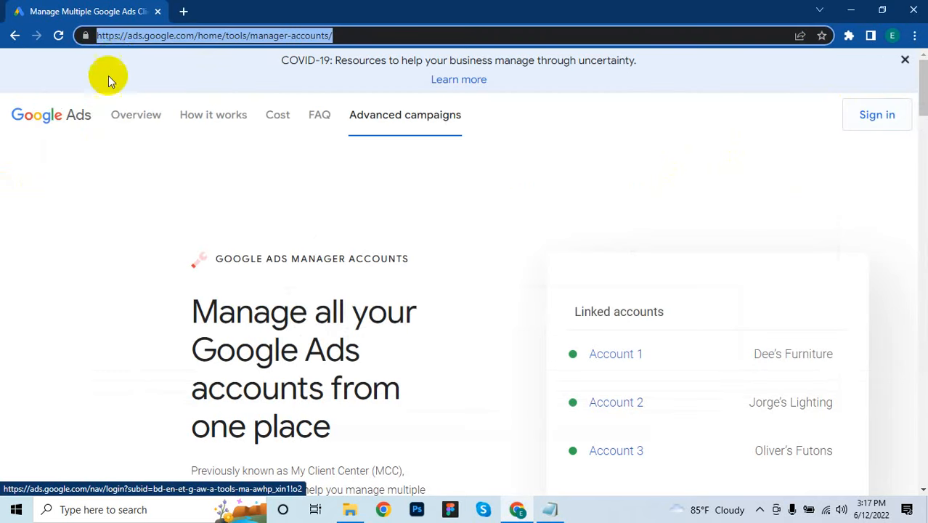
{"action": "left_click", "coordinate": [183, 11]}
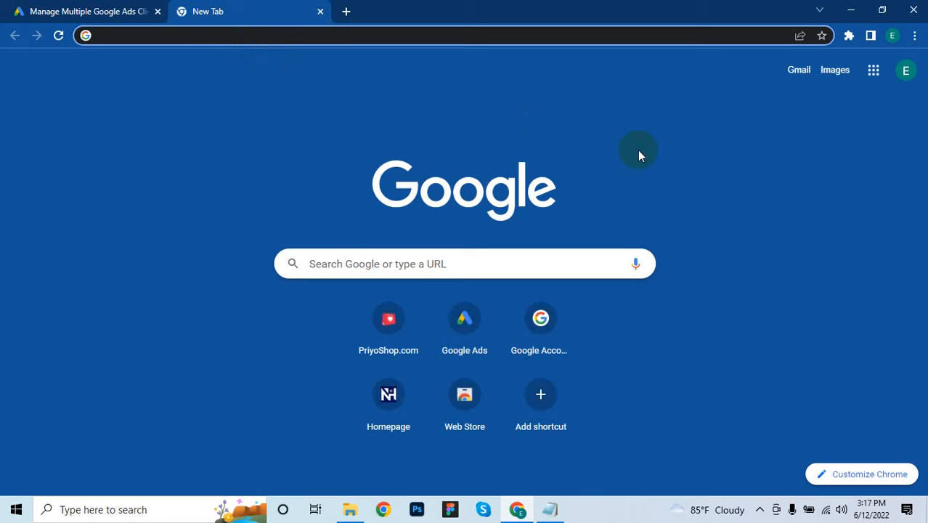
{"action": "type", "text": "dog foo"}
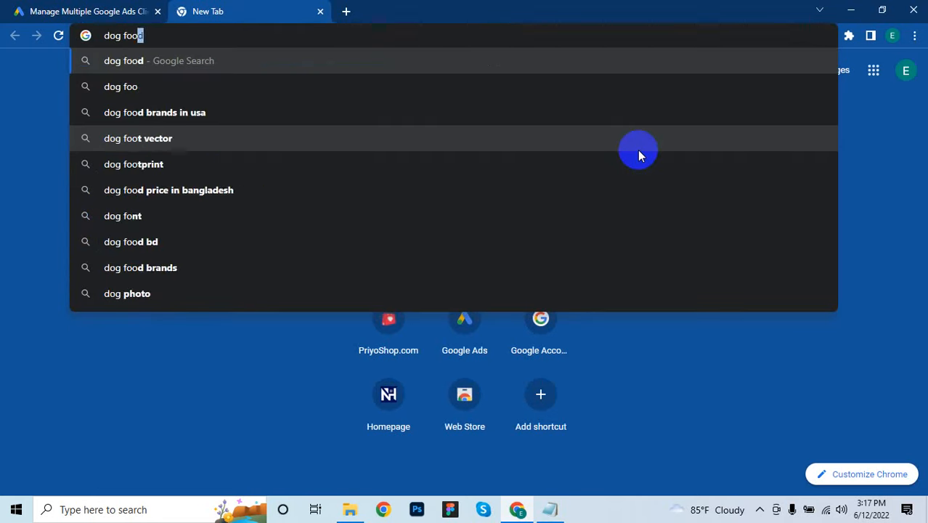
{"action": "type", "text": "d"}
{"action": "key", "text": "Return"}
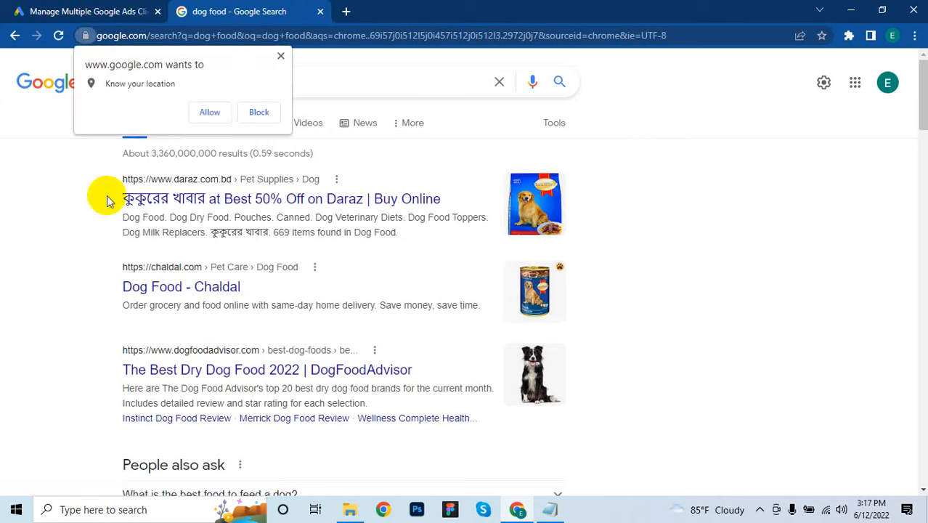
- Allow google.com to know the location and look through the "dog food" search results
{"action": "left_click", "coordinate": [207, 110]}
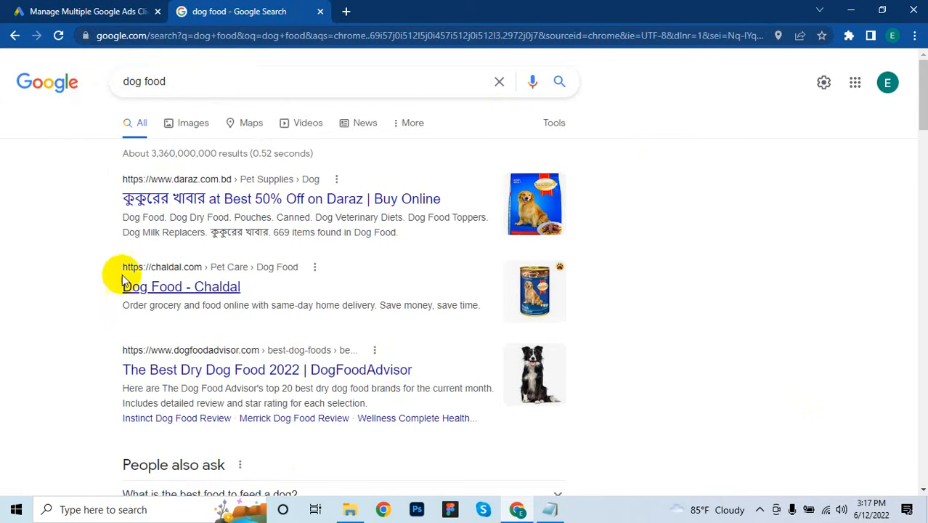
{"action": "scroll", "coordinate": [253, 253], "scroll_direction": "down", "scroll_amount": 12}
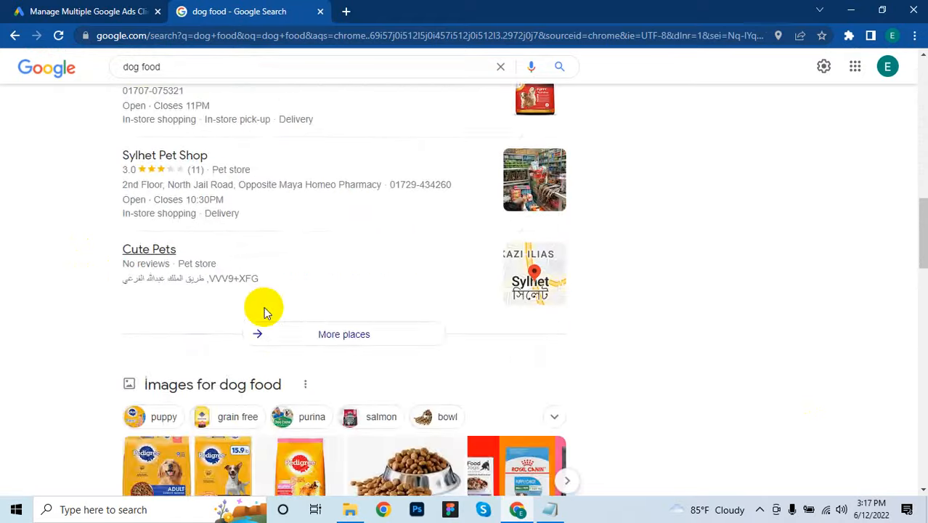
{"action": "scroll", "coordinate": [264, 309], "scroll_direction": "down", "scroll_amount": 15}
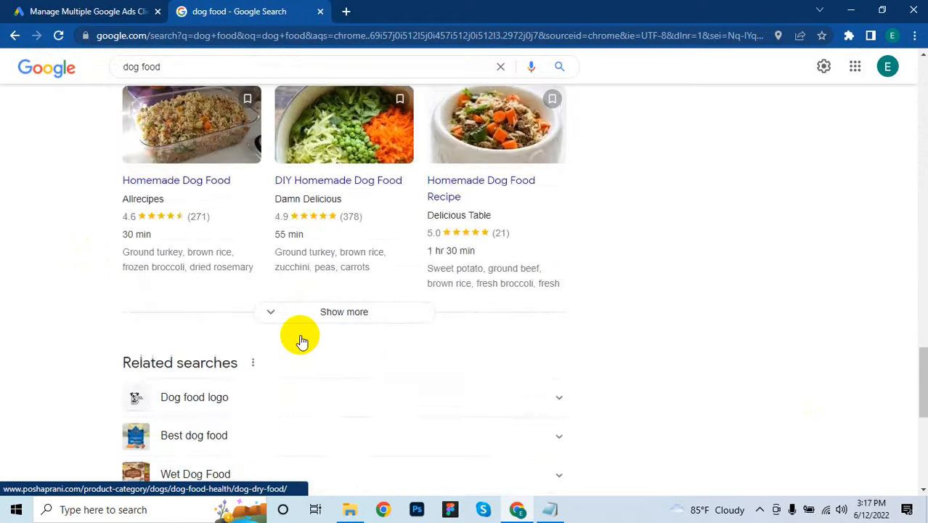
{"action": "scroll", "coordinate": [302, 341], "scroll_direction": "up", "scroll_amount": 5}
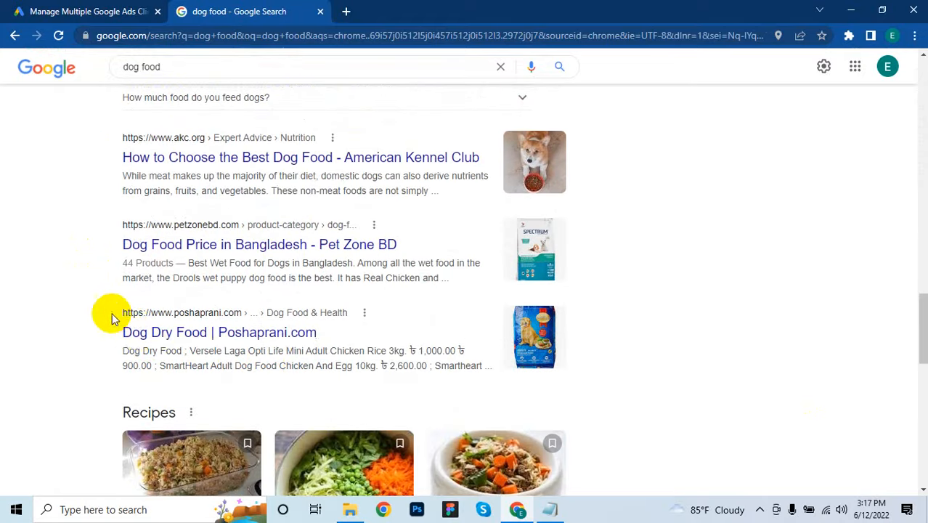
{"action": "scroll", "coordinate": [182, 334], "scroll_direction": "up", "scroll_amount": 10}
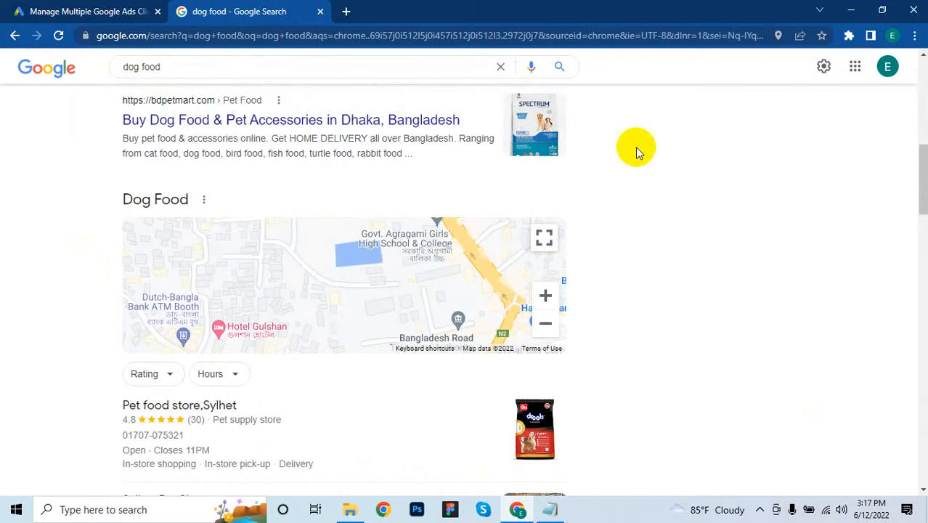
- Set the region to United States in Google's full search settings and save the preferences
{"action": "left_click", "coordinate": [823, 66]}
{"action": "left_click", "coordinate": [828, 114]}
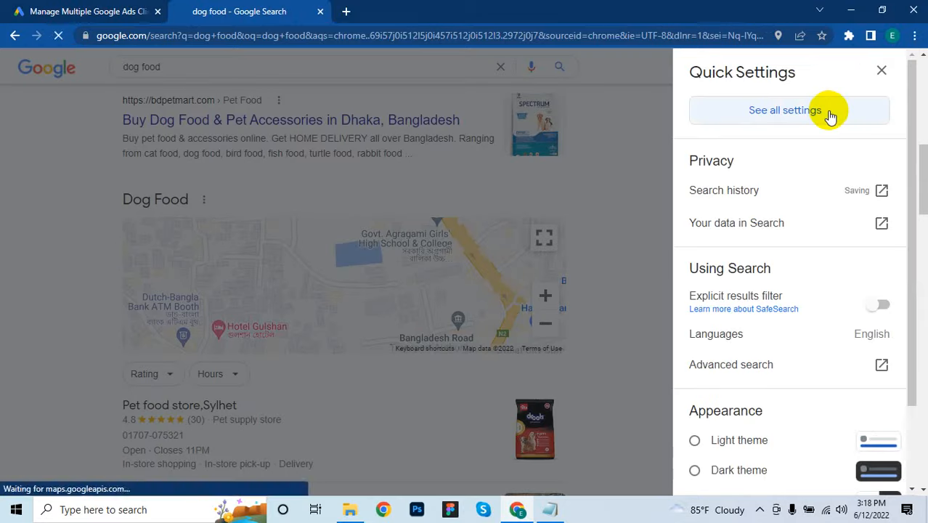
{"action": "scroll", "coordinate": [499, 254], "scroll_direction": "down", "scroll_amount": 4}
{"action": "scroll", "coordinate": [498, 254], "scroll_direction": "down", "scroll_amount": 4}
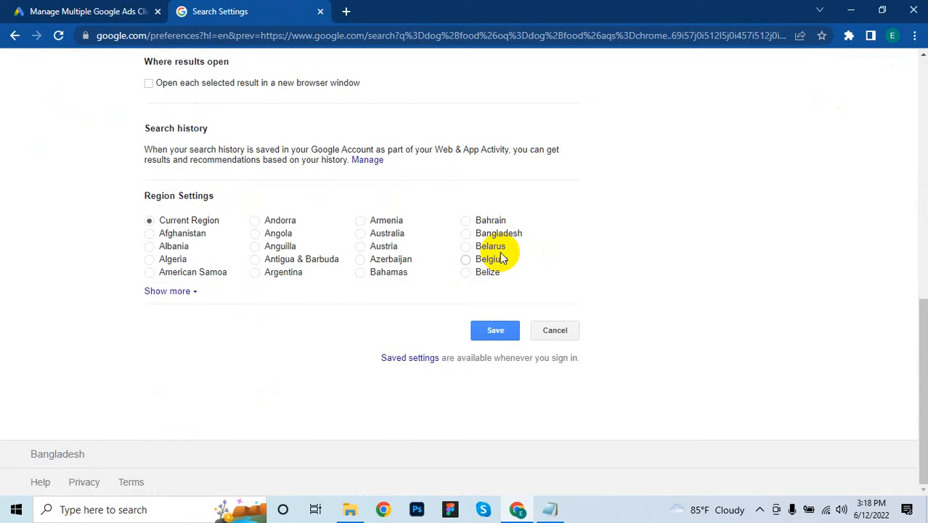
{"action": "left_click", "coordinate": [167, 291]}
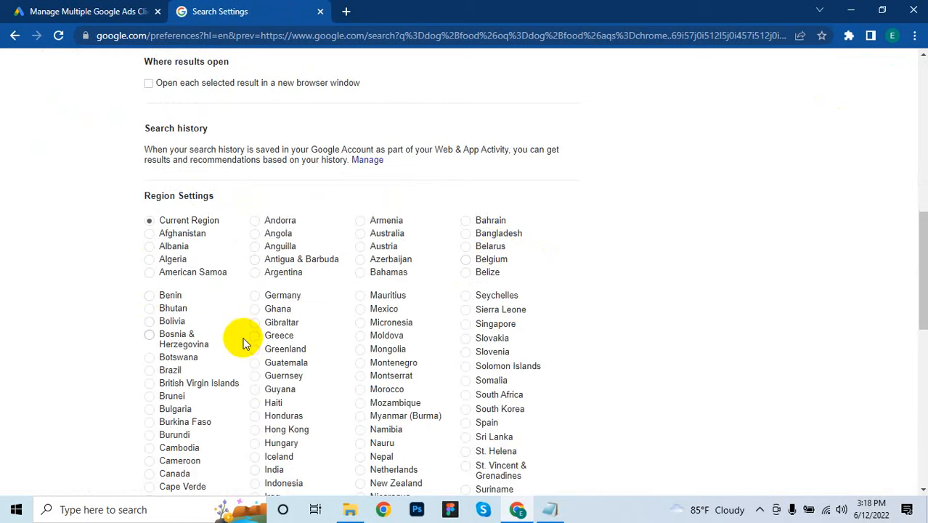
{"action": "key", "text": "ctrl+f"}
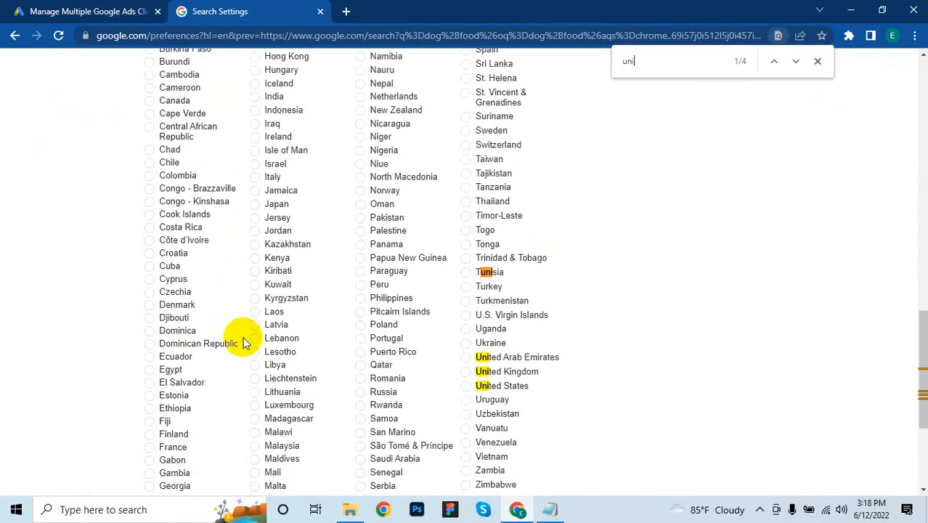
{"action": "left_click", "coordinate": [465, 386]}
{"action": "scroll", "coordinate": [598, 371], "scroll_direction": "down", "scroll_amount": 1}
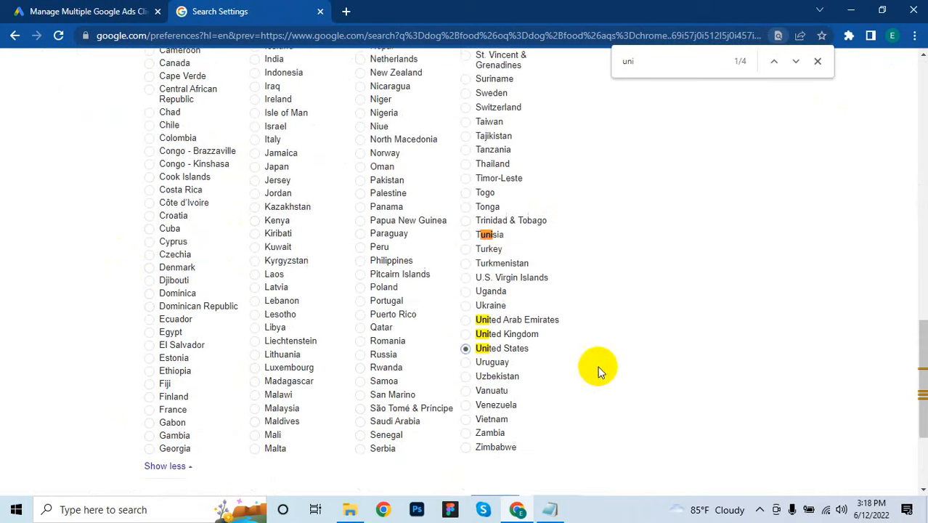
{"action": "scroll", "coordinate": [598, 371], "scroll_direction": "down", "scroll_amount": 3}
{"action": "left_click", "coordinate": [495, 331]}
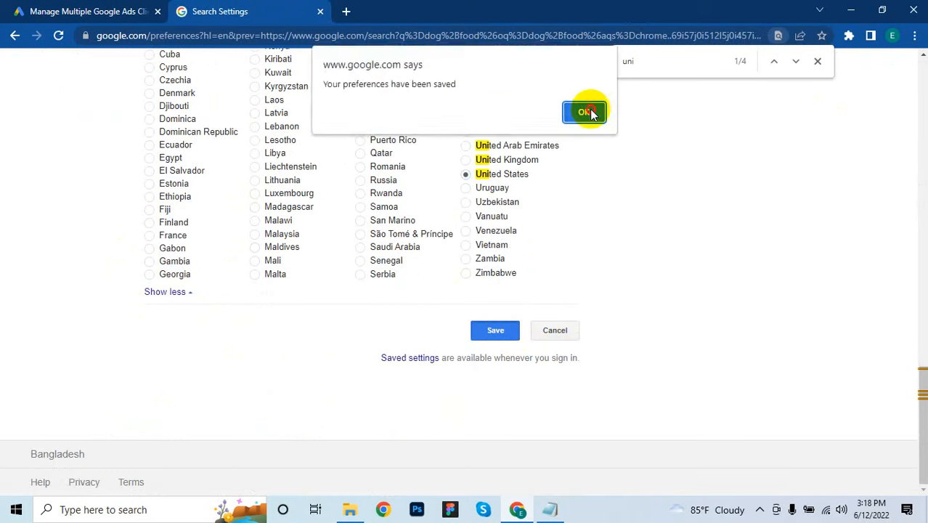
{"action": "left_click", "coordinate": [590, 112]}
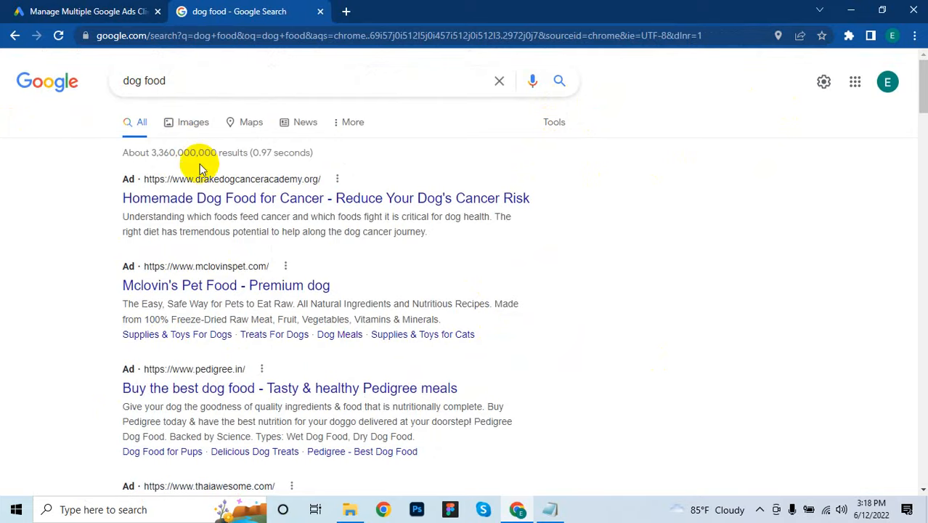
- Examine the results marked as ads and the pet store listings below them in the "dog food" search
{"action": "scroll", "coordinate": [218, 189], "scroll_direction": "down", "scroll_amount": 3}
{"action": "scroll", "coordinate": [338, 193], "scroll_direction": "up", "scroll_amount": 3}
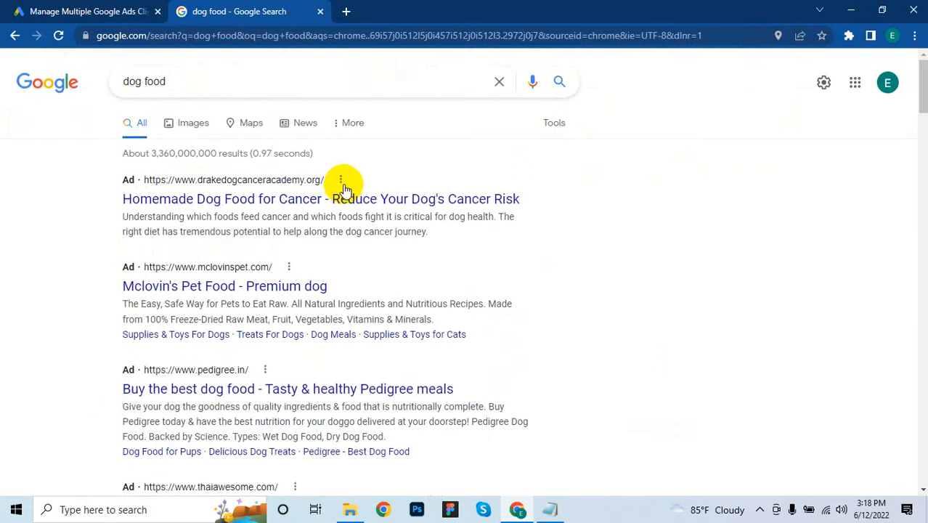
{"action": "left_click", "coordinate": [342, 187]}
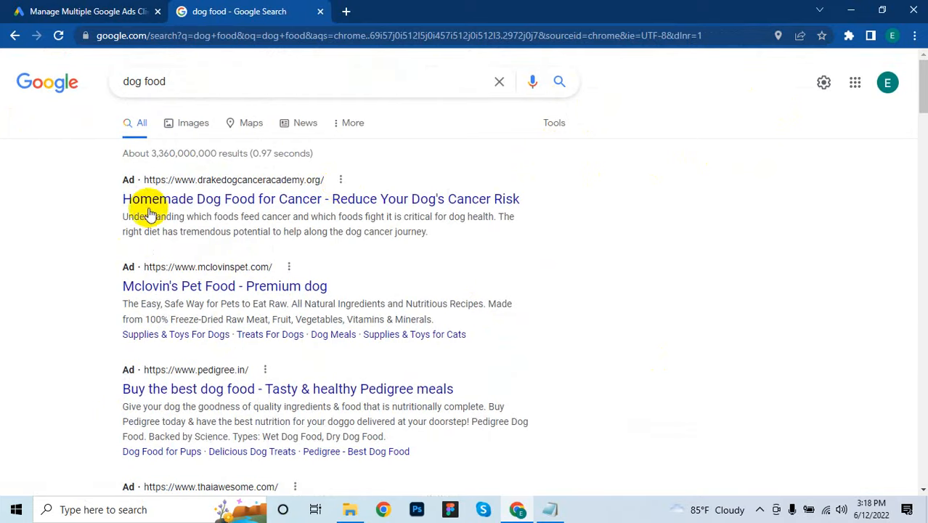
{"action": "scroll", "coordinate": [138, 268], "scroll_direction": "down", "scroll_amount": 4}
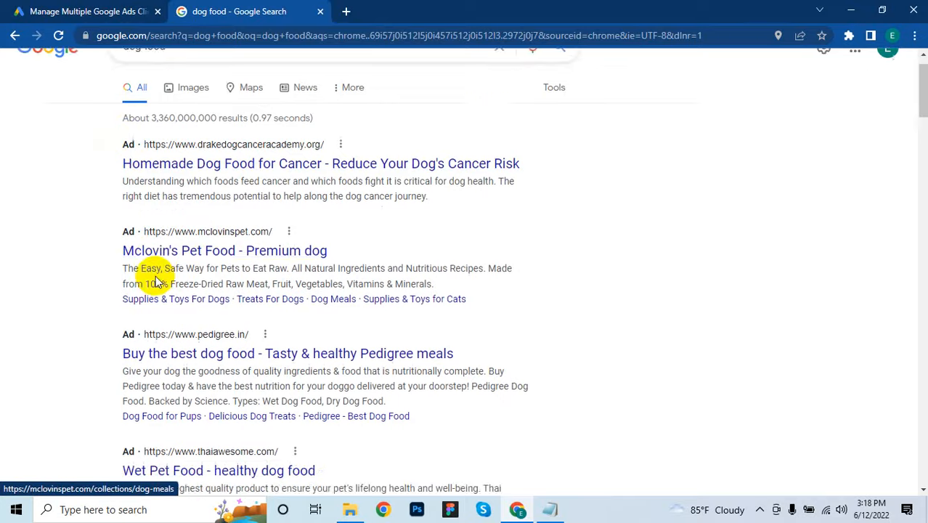
{"action": "scroll", "coordinate": [153, 263], "scroll_direction": "up", "scroll_amount": 4}
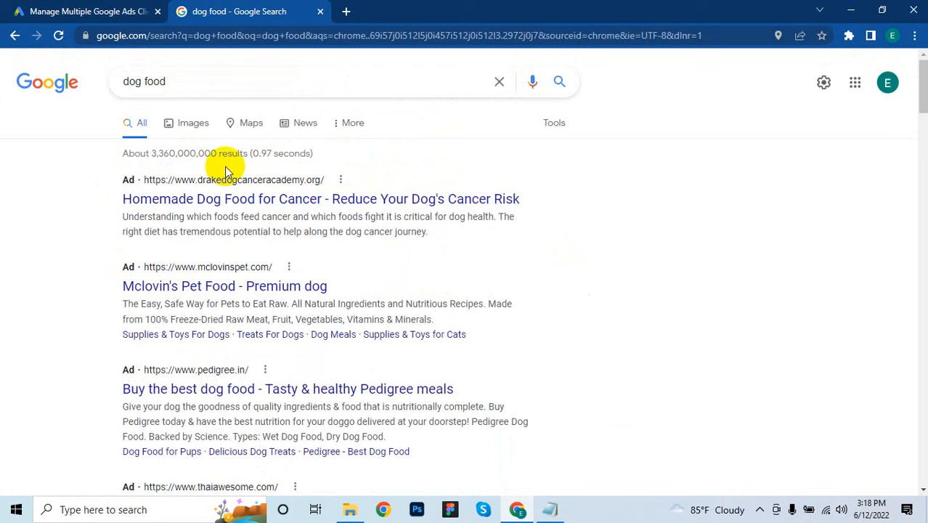
{"action": "scroll", "coordinate": [337, 275], "scroll_direction": "down", "scroll_amount": 10}
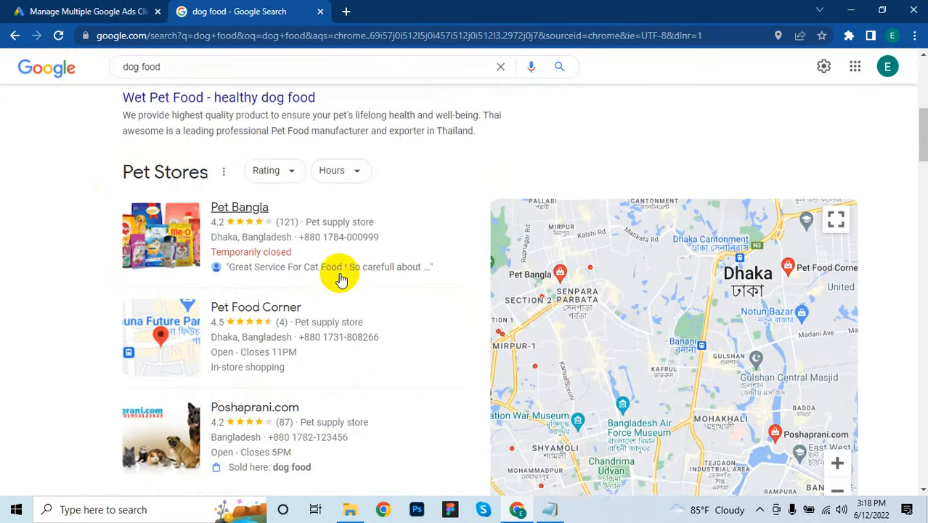
{"action": "scroll", "coordinate": [420, 284], "scroll_direction": "up", "scroll_amount": 15}
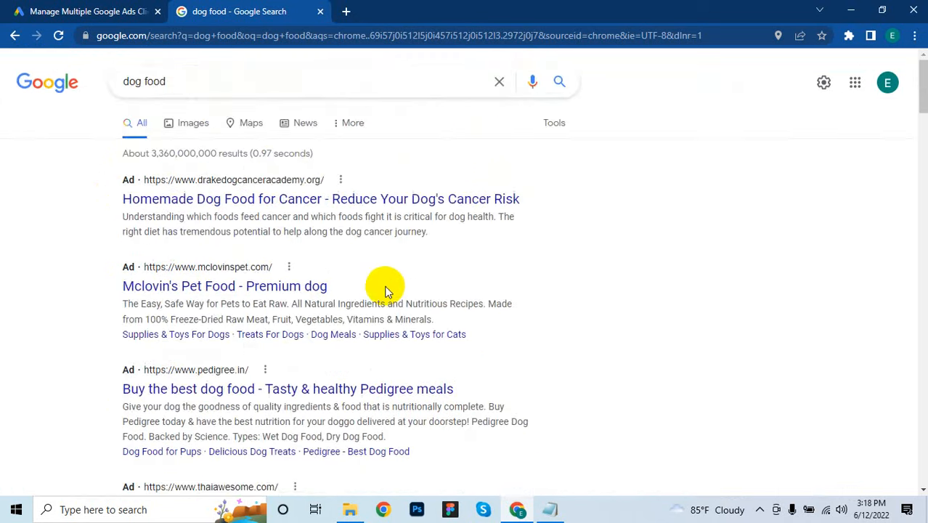
- Switch to Notepad, add the line "CPC= Cost Per Click" below the manager accounts address, and minimise the notes
{"action": "left_click", "coordinate": [549, 508]}
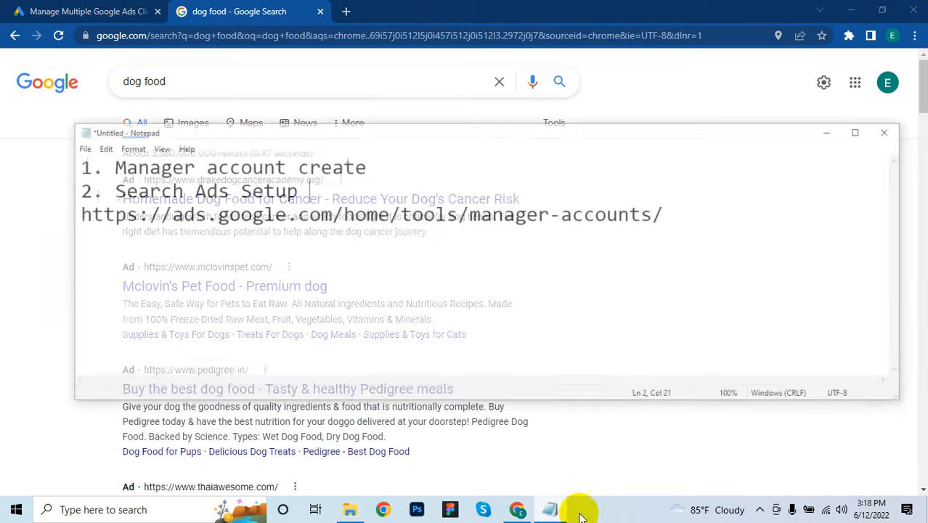
{"action": "left_click", "coordinate": [688, 186]}
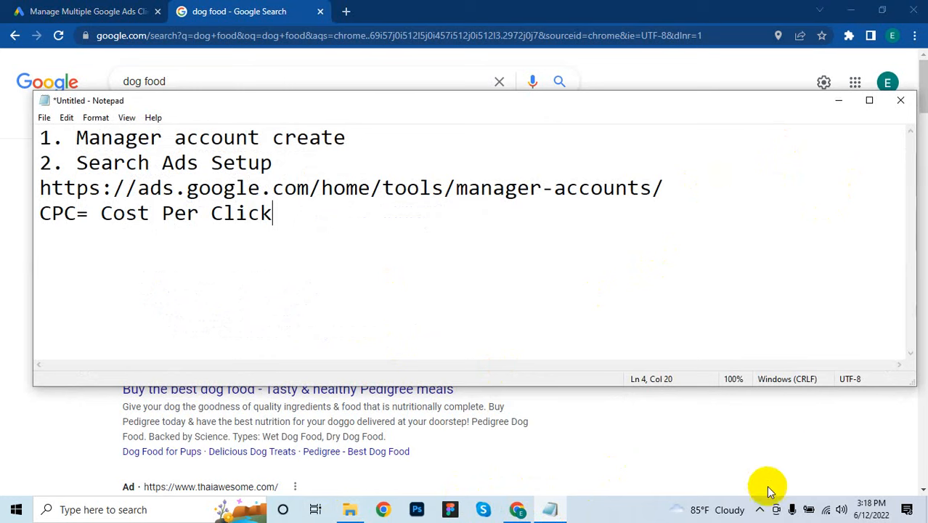
{"action": "left_click", "coordinate": [760, 508]}
{"action": "left_click_drag", "start_coordinate": [296, 213], "coordinate": [101, 212]}
{"action": "left_click", "coordinate": [285, 245]}
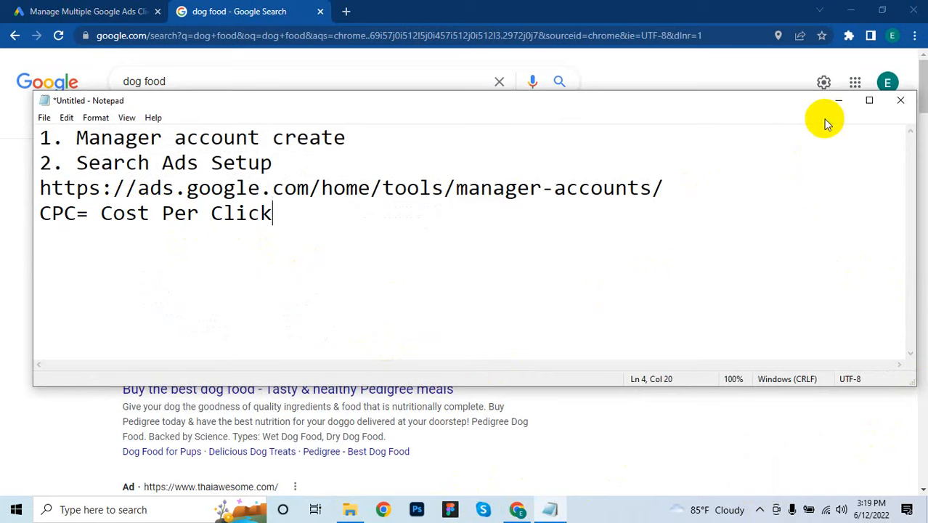
{"action": "left_click", "coordinate": [838, 100]}
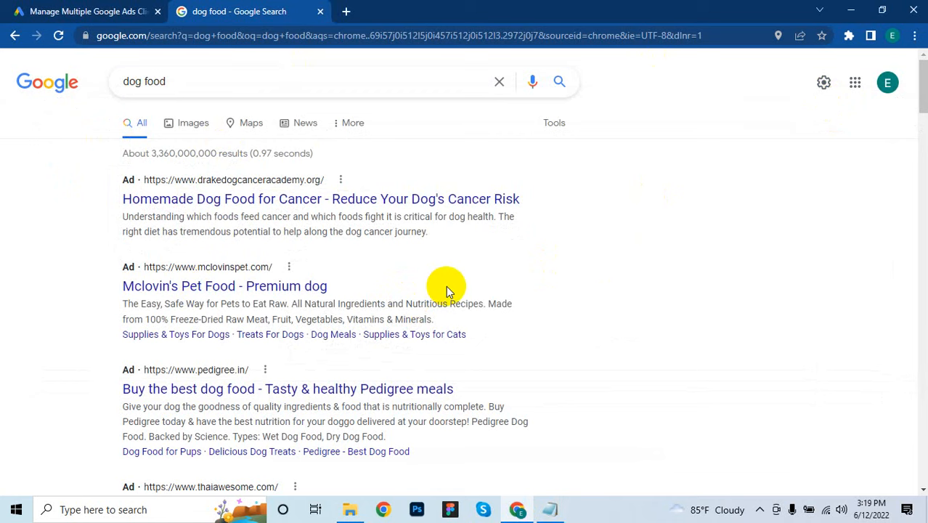
- Compare the paid ads with the organic results further down the "dog food" results page
{"action": "scroll", "coordinate": [621, 269], "scroll_direction": "down", "scroll_amount": 15}
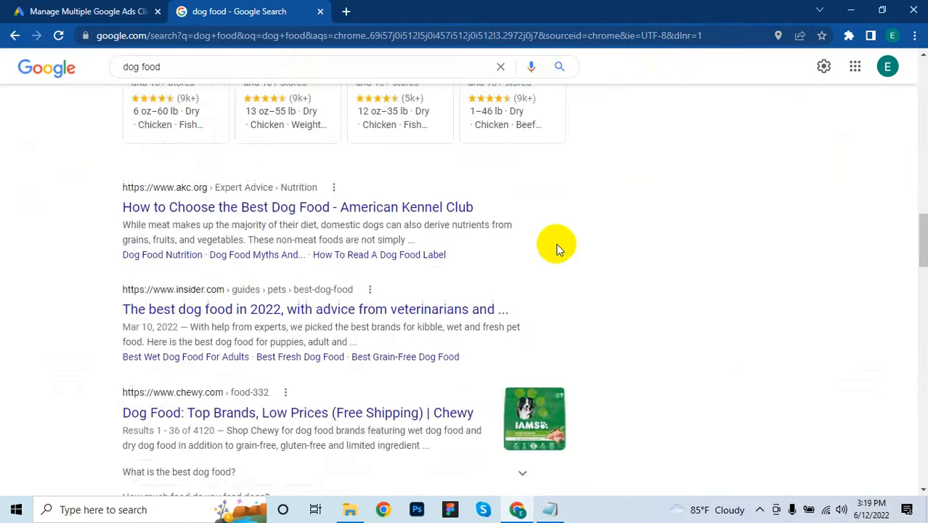
{"action": "scroll", "coordinate": [559, 249], "scroll_direction": "up", "scroll_amount": 15}
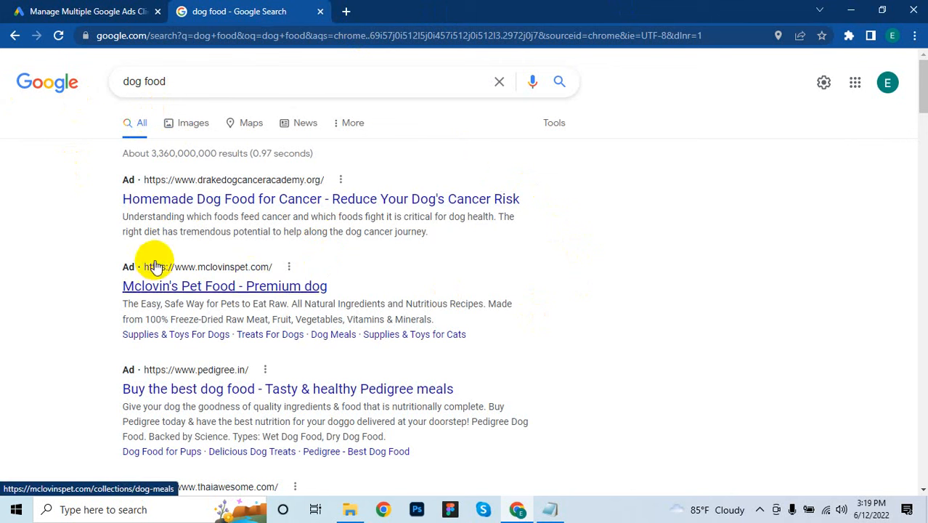
{"action": "scroll", "coordinate": [254, 210], "scroll_direction": "down", "scroll_amount": 9}
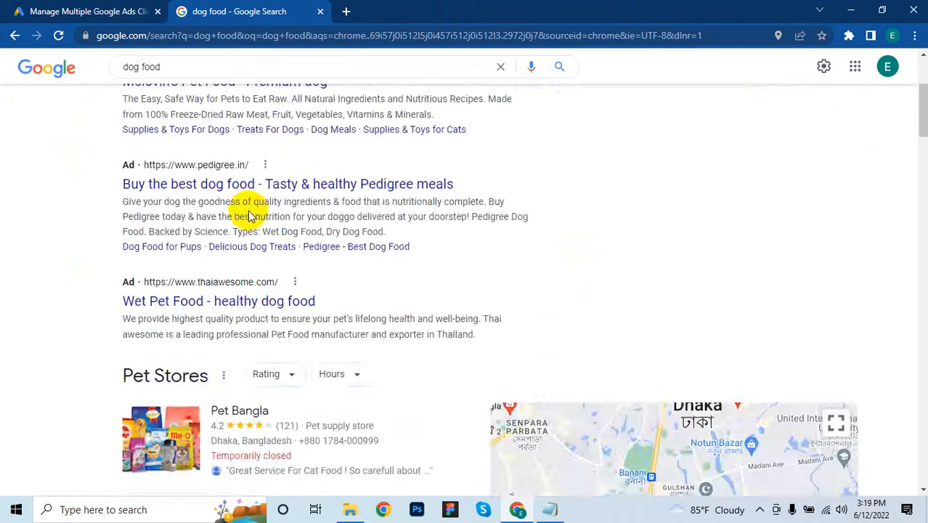
{"action": "scroll", "coordinate": [263, 211], "scroll_direction": "down", "scroll_amount": 12}
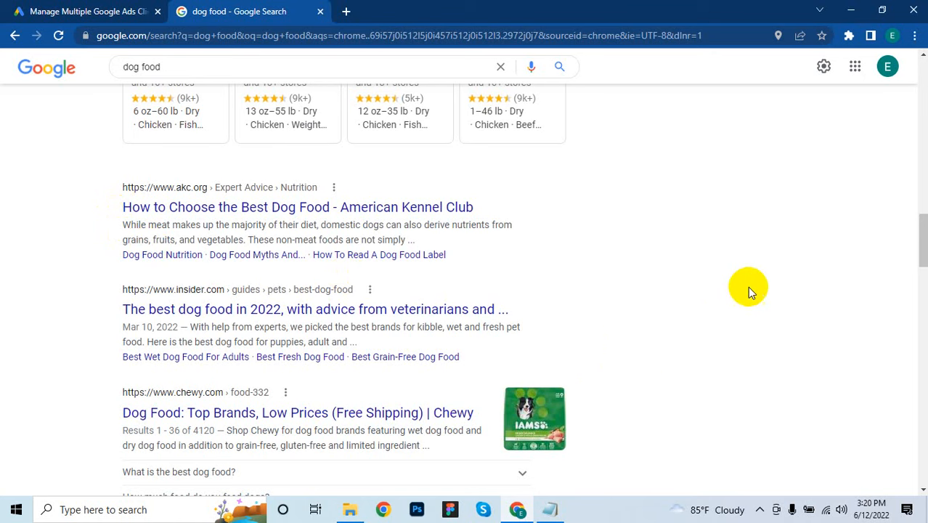
{"action": "scroll", "coordinate": [762, 275], "scroll_direction": "up", "scroll_amount": 15}
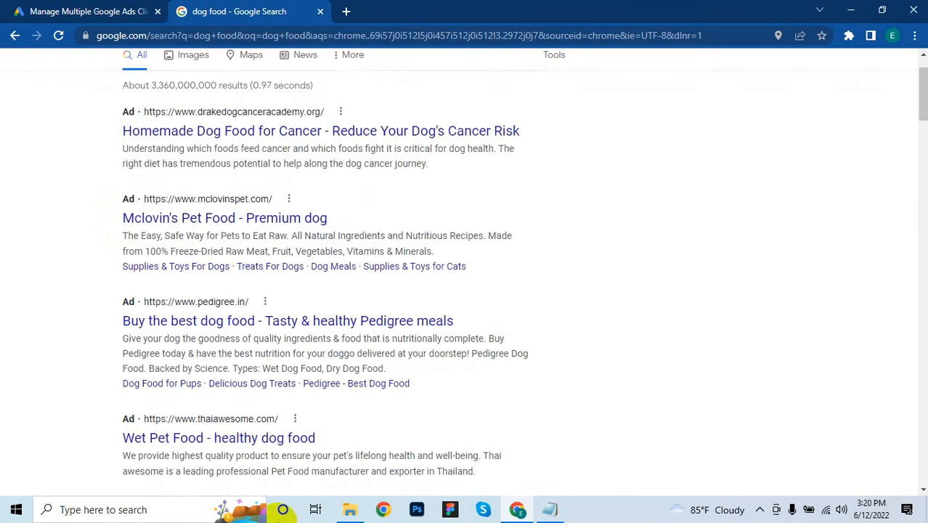
{"action": "scroll", "coordinate": [373, 186], "scroll_direction": "down", "scroll_amount": 5}
{"action": "scroll", "coordinate": [216, 246], "scroll_direction": "down", "scroll_amount": 12}
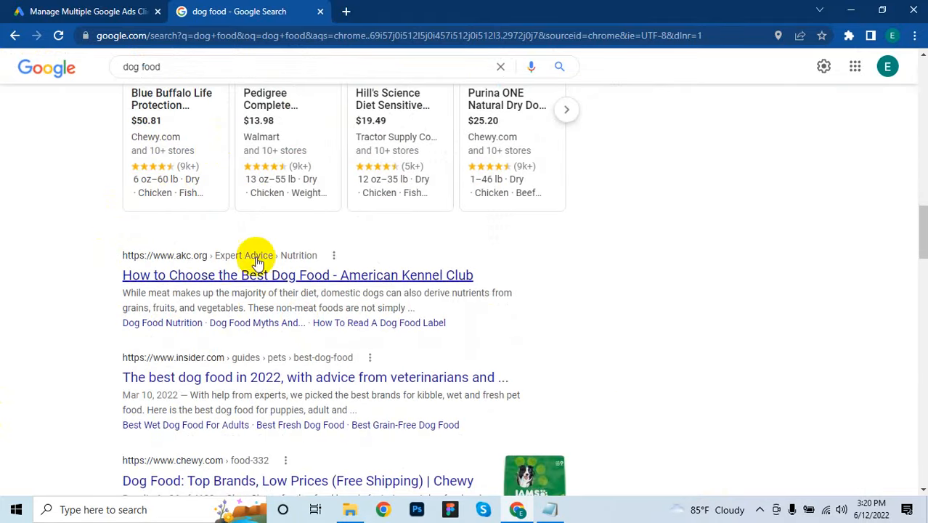
{"action": "scroll", "coordinate": [333, 262], "scroll_direction": "up", "scroll_amount": 4}
- Return to the Google Ads manager accounts page and point out its address in the Notepad notes
{"action": "left_click", "coordinate": [107, 10]}
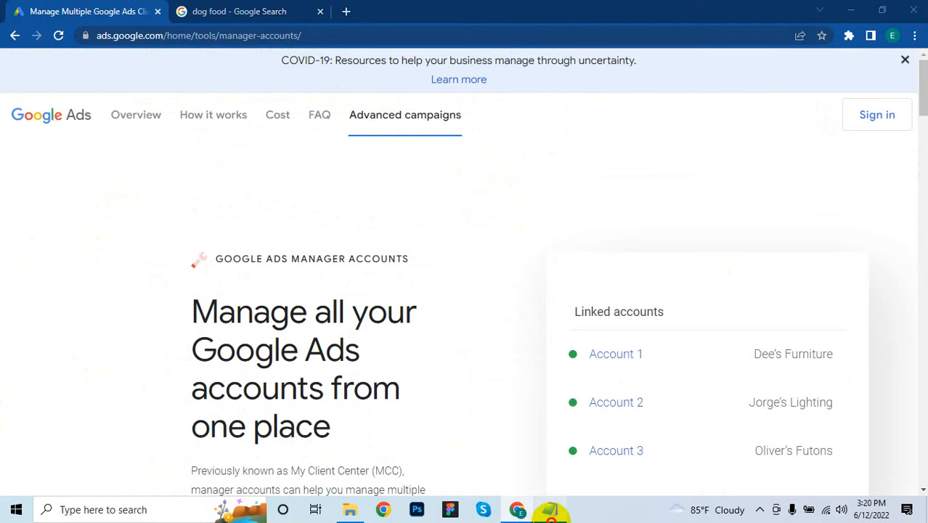
{"action": "left_click", "coordinate": [549, 508]}
{"action": "left_click_drag", "start_coordinate": [689, 187], "coordinate": [32, 187]}
{"action": "left_click", "coordinate": [859, 161]}
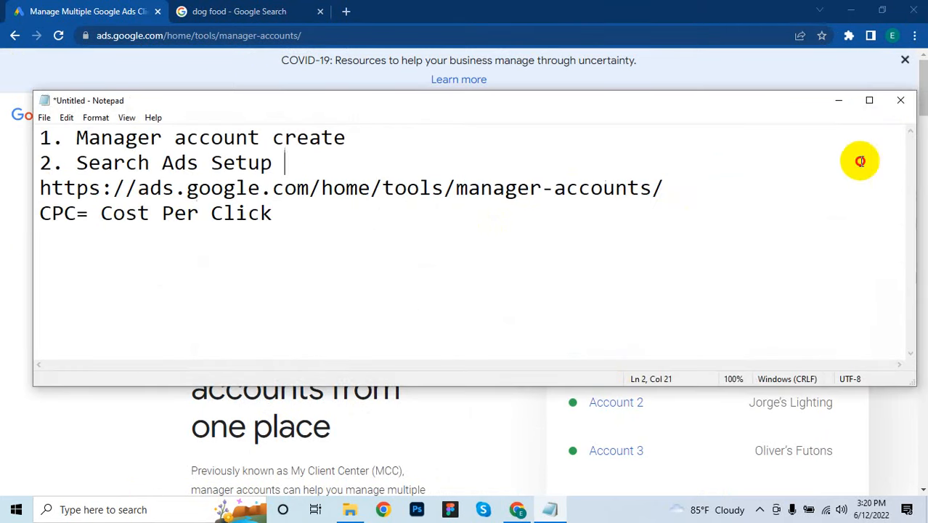
{"action": "left_click", "coordinate": [834, 102]}
- Start creating a manager account and enter "Enuva Agency" as the account display name
{"action": "scroll", "coordinate": [464, 239], "scroll_direction": "down", "scroll_amount": 4}
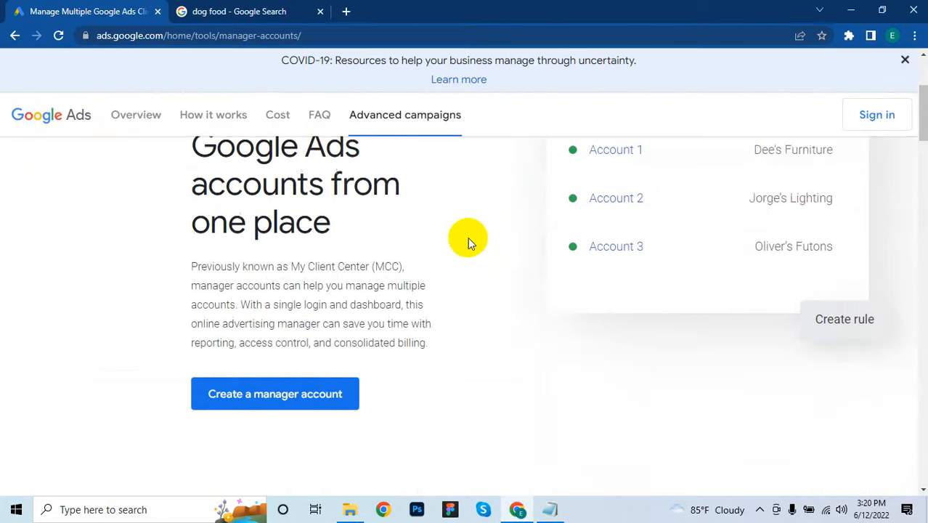
{"action": "left_click", "coordinate": [289, 269]}
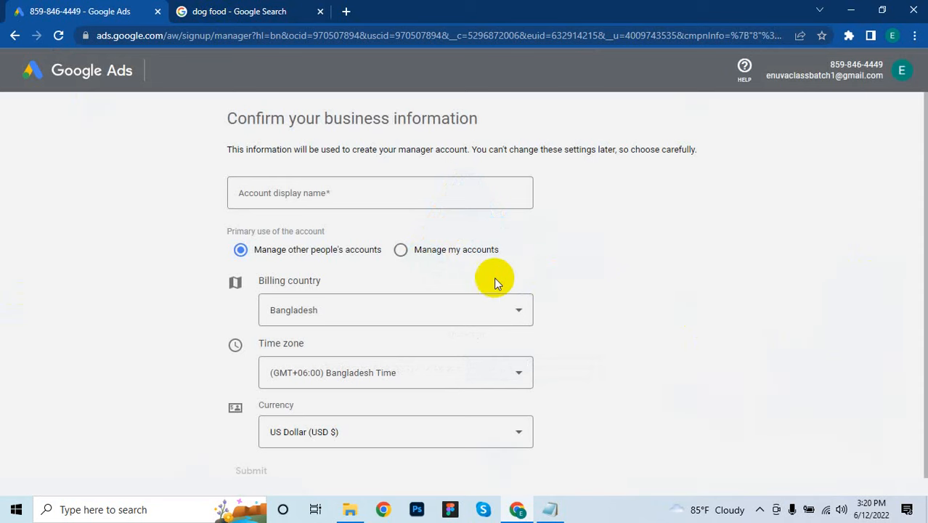
{"action": "left_click", "coordinate": [391, 192]}
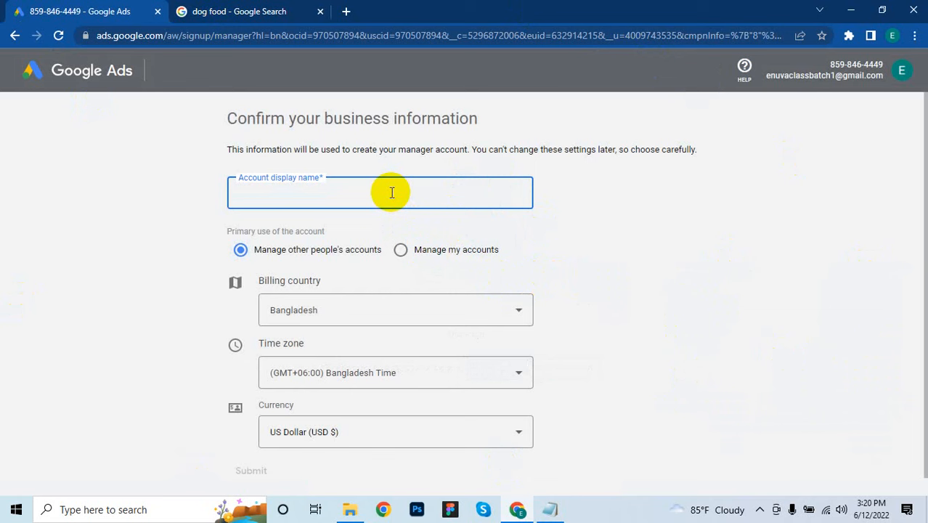
{"action": "type", "text": "Enuva Agency"}
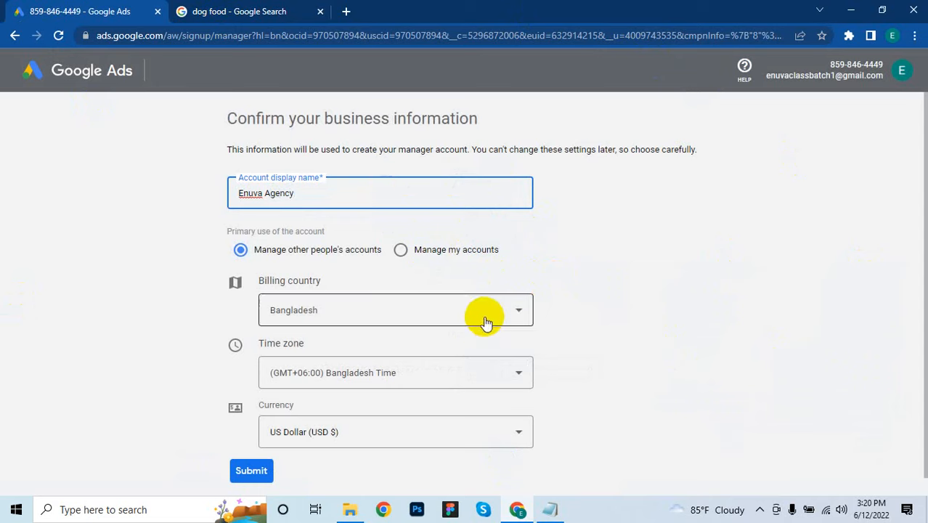
{"action": "scroll", "coordinate": [439, 282], "scroll_direction": "down", "scroll_amount": 1}
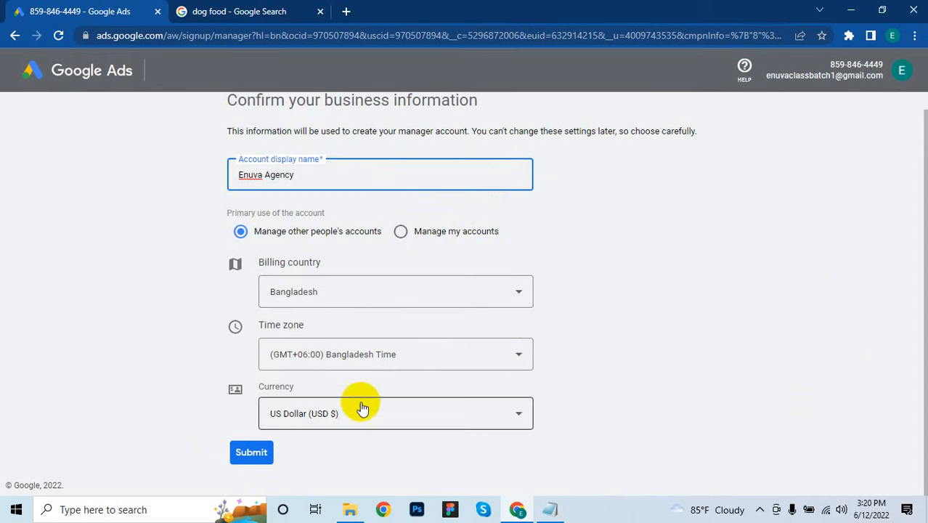
- Submit the manager account's business information and open the new account's Accounts performance page
{"action": "left_click", "coordinate": [250, 452]}
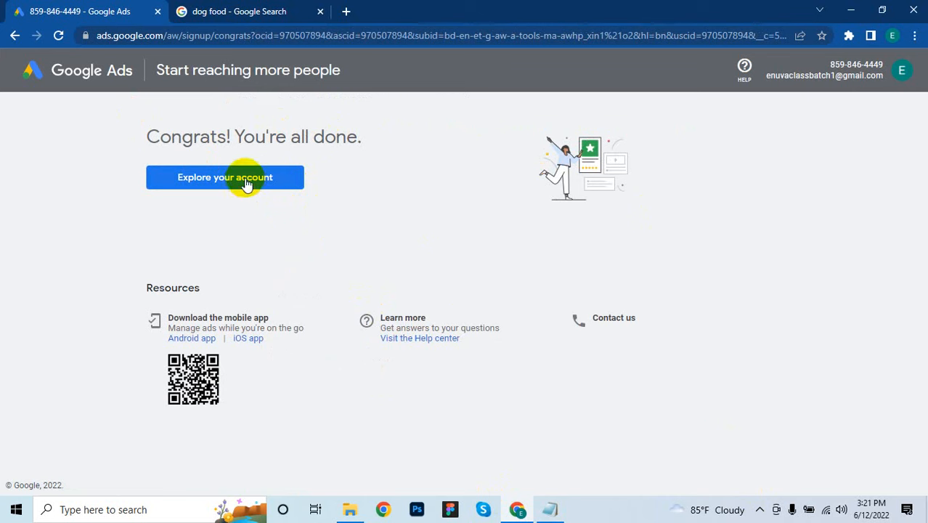
{"action": "left_click", "coordinate": [239, 181]}
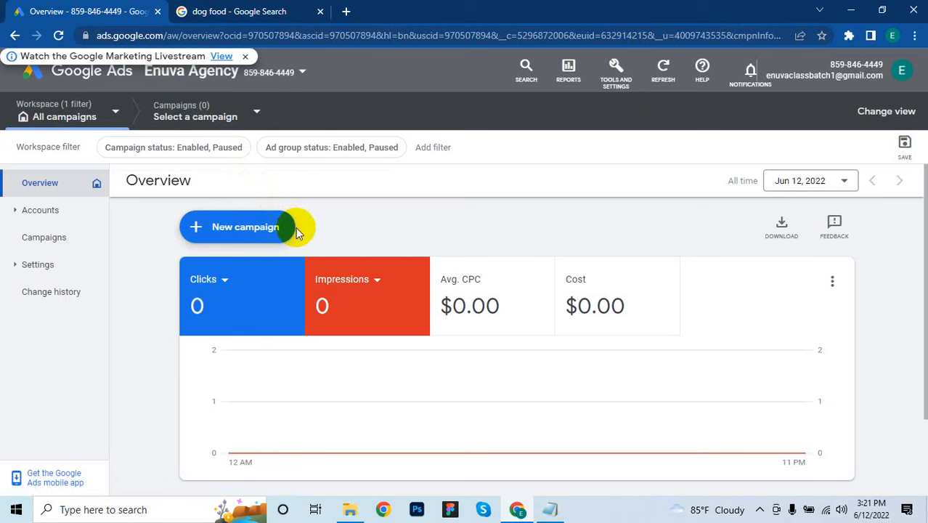
{"action": "left_click", "coordinate": [42, 212]}
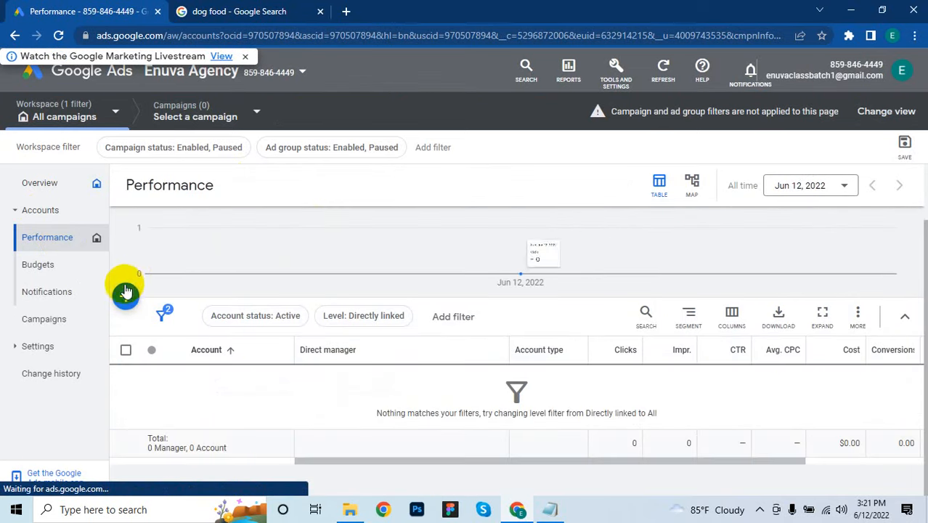
- Examine the options for adding accounts to the manager account and dismiss the feedback survey
{"action": "left_click", "coordinate": [126, 292]}
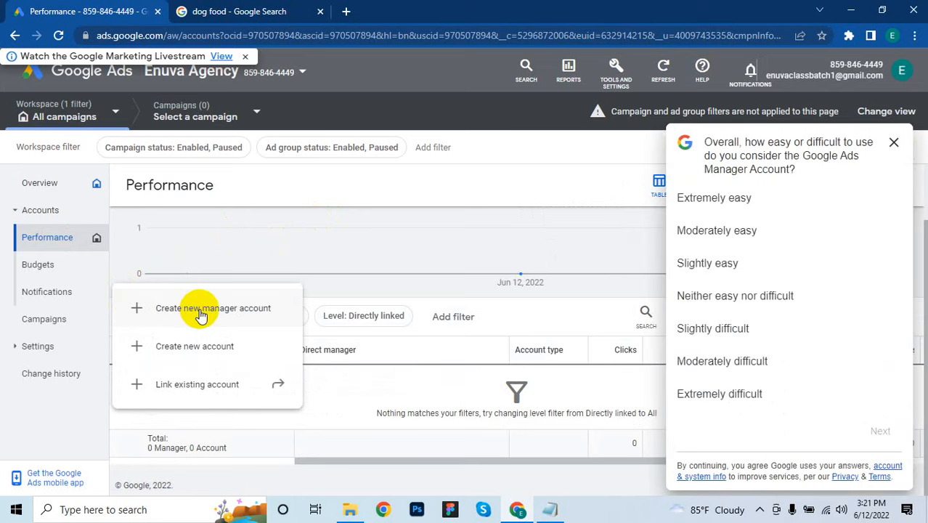
{"action": "left_click", "coordinate": [893, 141]}
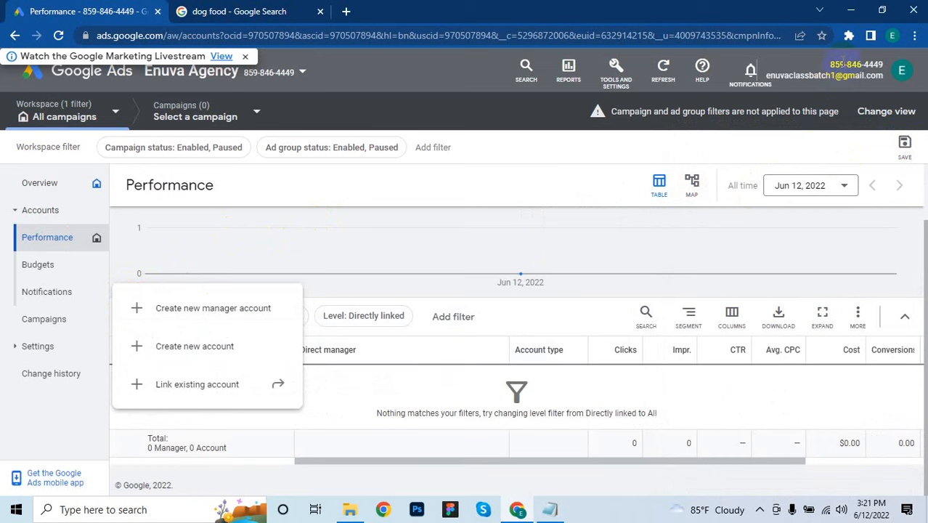
{"action": "left_click", "coordinate": [844, 62]}
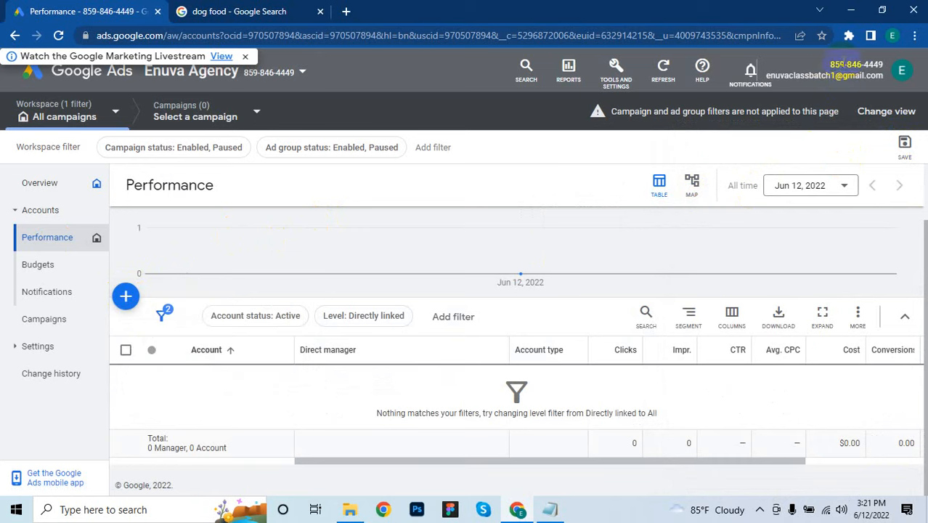
- Copy the Enuva Agency manager account's customer ID from the page header
{"action": "left_click", "coordinate": [432, 146]}
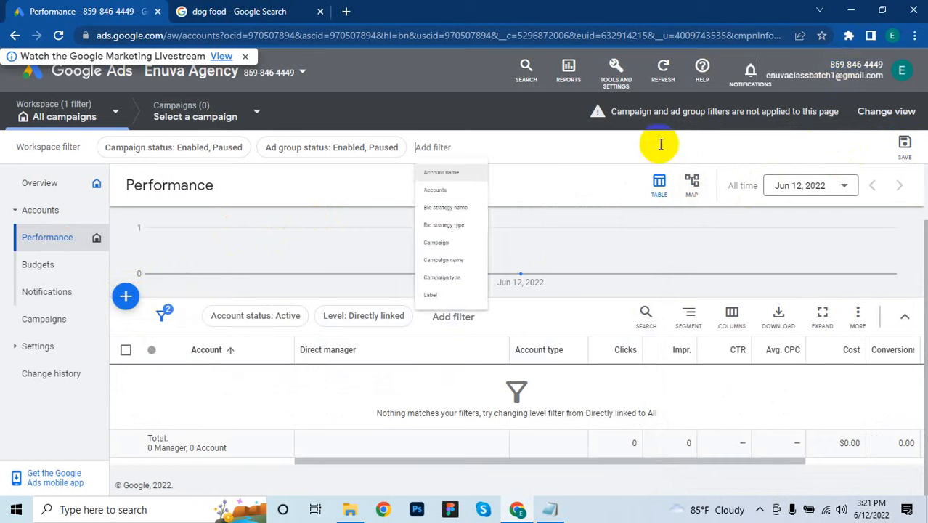
{"action": "left_click", "coordinate": [324, 239]}
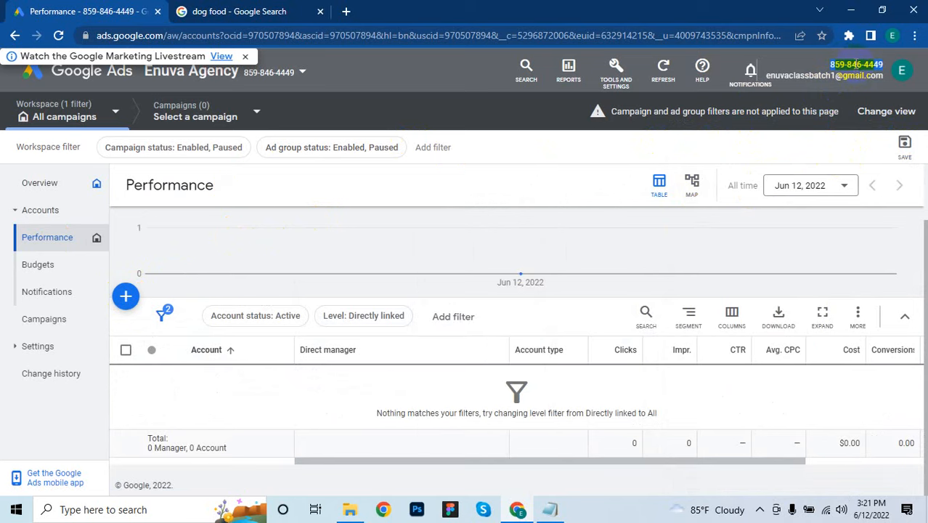
{"action": "right_click", "coordinate": [855, 65]}
{"action": "left_click", "coordinate": [838, 83]}
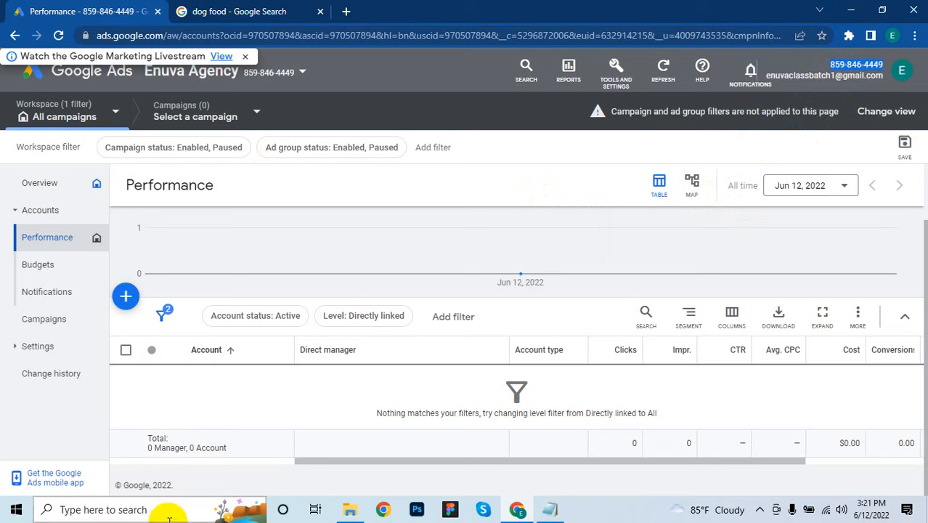
- Minimise the Enuva Agency browser window and open a maximised Chrome window under a different user profile
{"action": "left_click", "coordinate": [517, 509]}
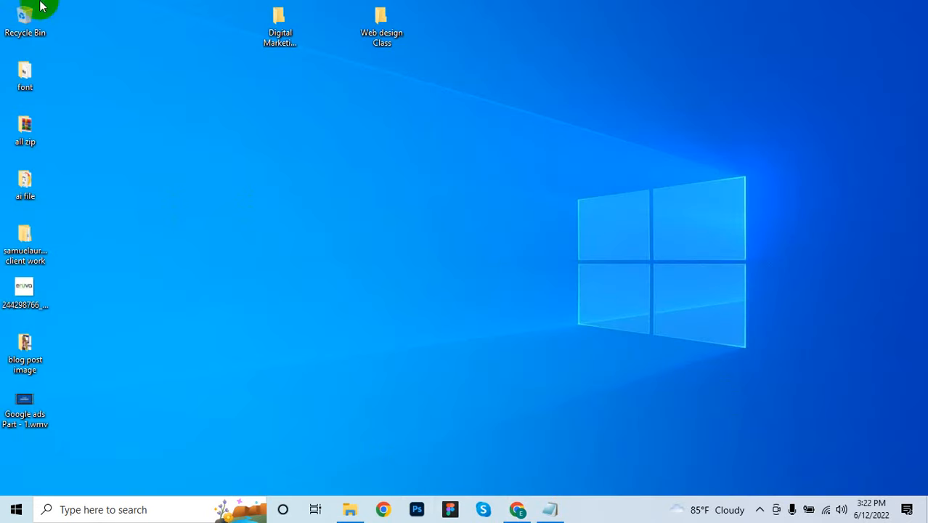
{"action": "left_click", "coordinate": [398, 502]}
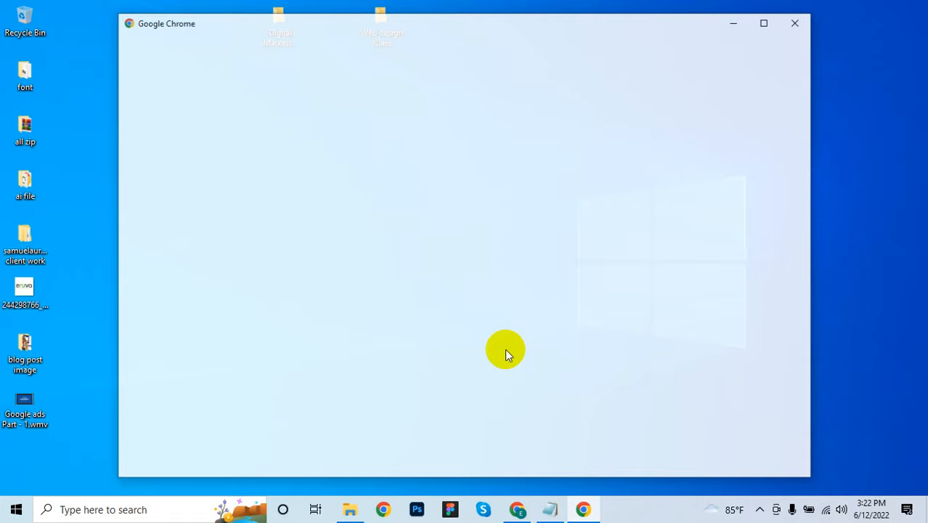
{"action": "left_click", "coordinate": [766, 24]}
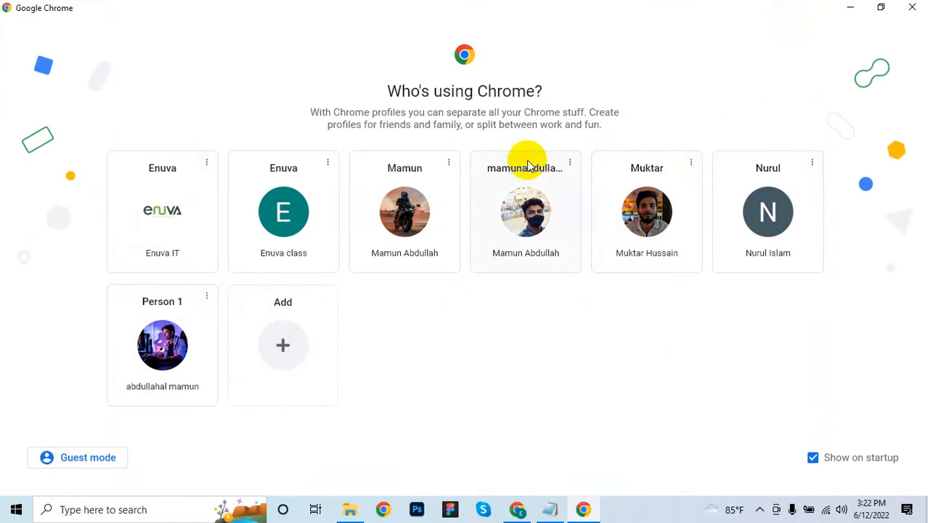
{"action": "left_click", "coordinate": [522, 234]}
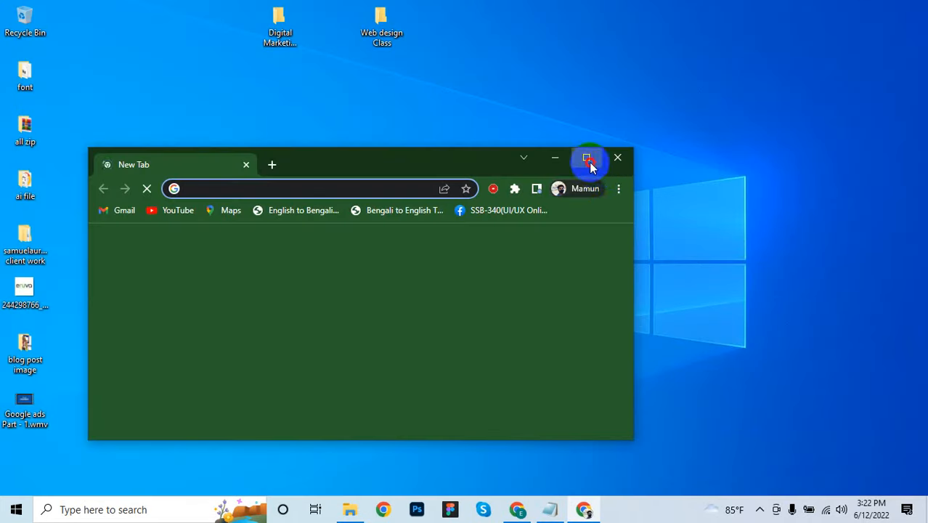
{"action": "left_click", "coordinate": [588, 162]}
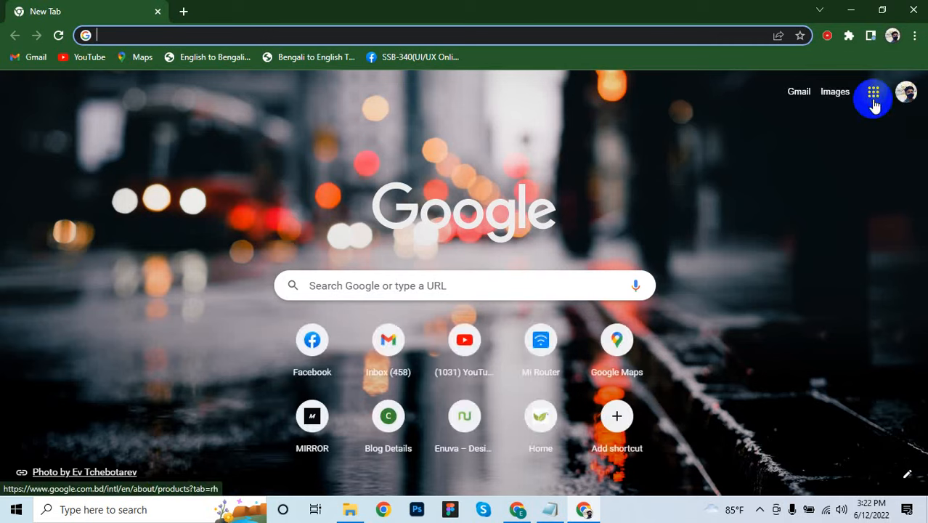
- Open Google Ads from the Google apps list in this profile and copy its account's customer ID
{"action": "left_click", "coordinate": [873, 92]}
{"action": "scroll", "coordinate": [842, 268], "scroll_direction": "down", "scroll_amount": 5}
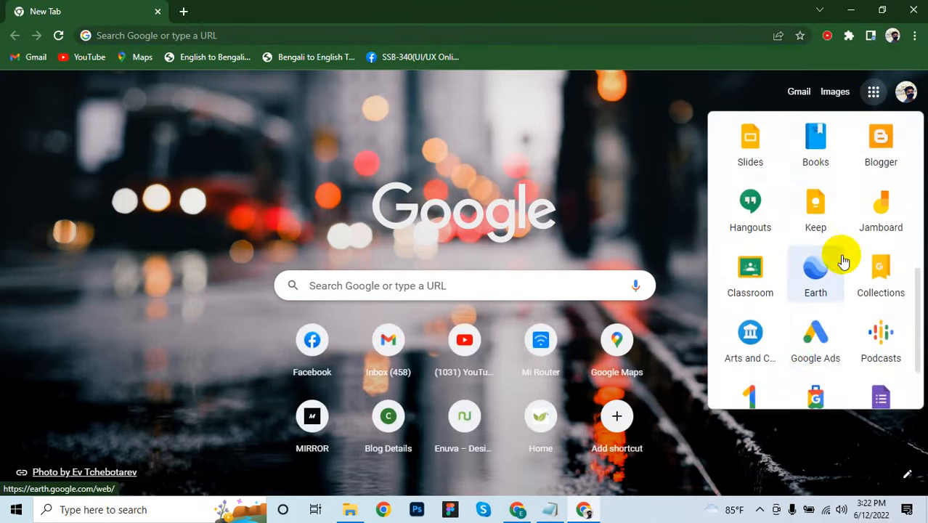
{"action": "left_click", "coordinate": [826, 258]}
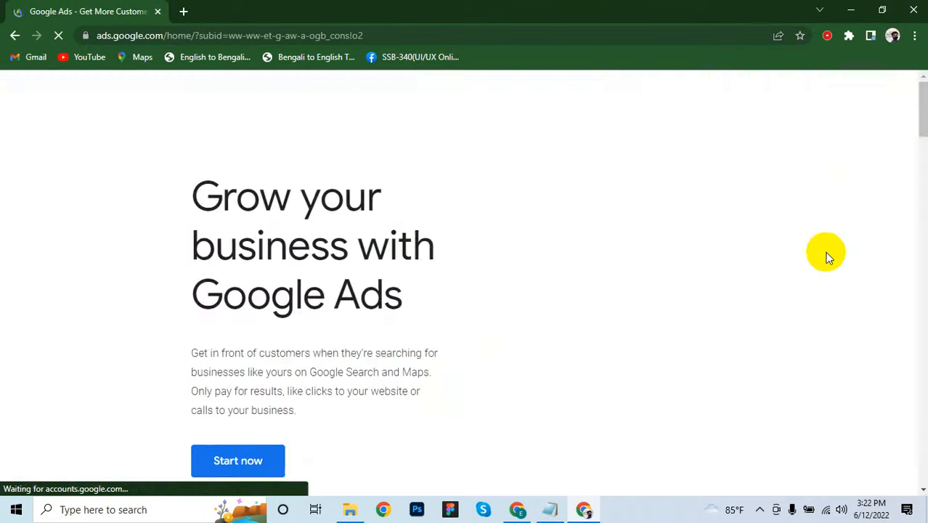
{"action": "scroll", "coordinate": [472, 338], "scroll_direction": "down", "scroll_amount": 3}
{"action": "left_click", "coordinate": [269, 344]}
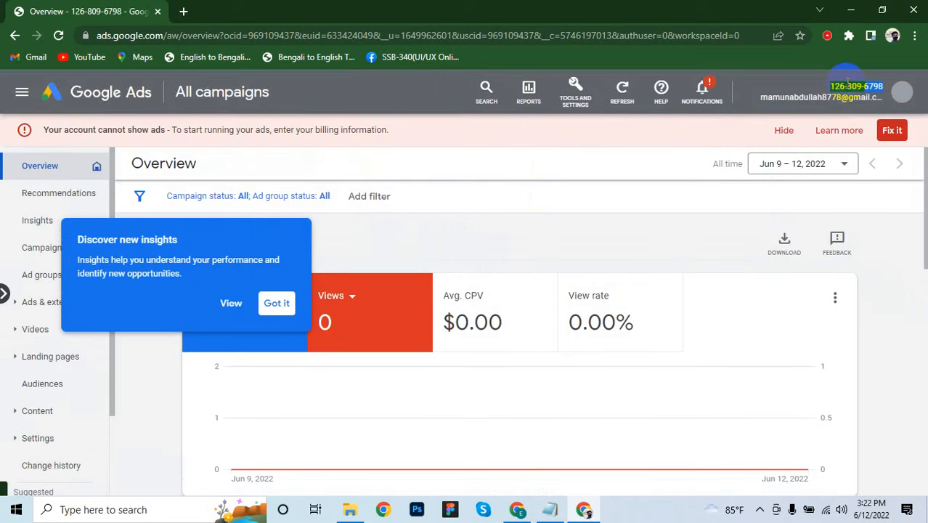
{"action": "right_click", "coordinate": [847, 81]}
{"action": "left_click", "coordinate": [845, 93]}
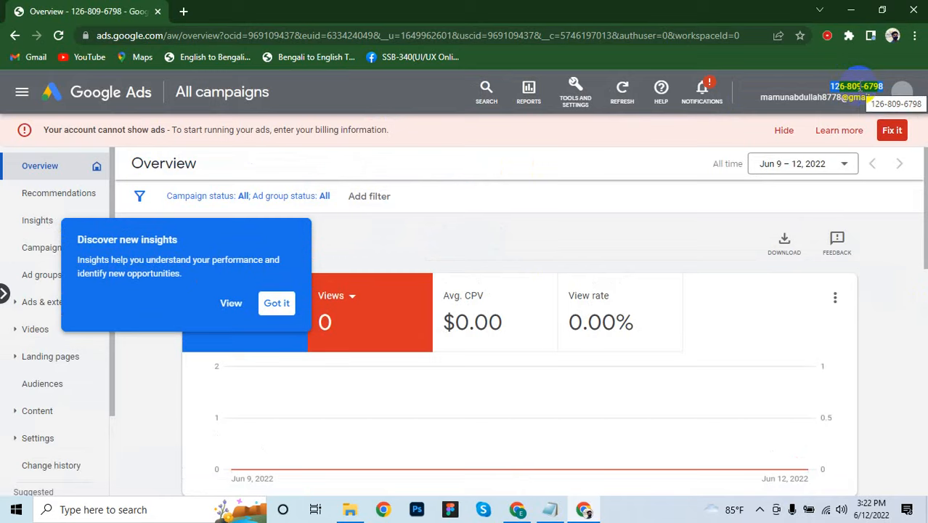
- Return to the Enuva Agency manager account and start linking an existing account
{"action": "left_click", "coordinate": [519, 509]}
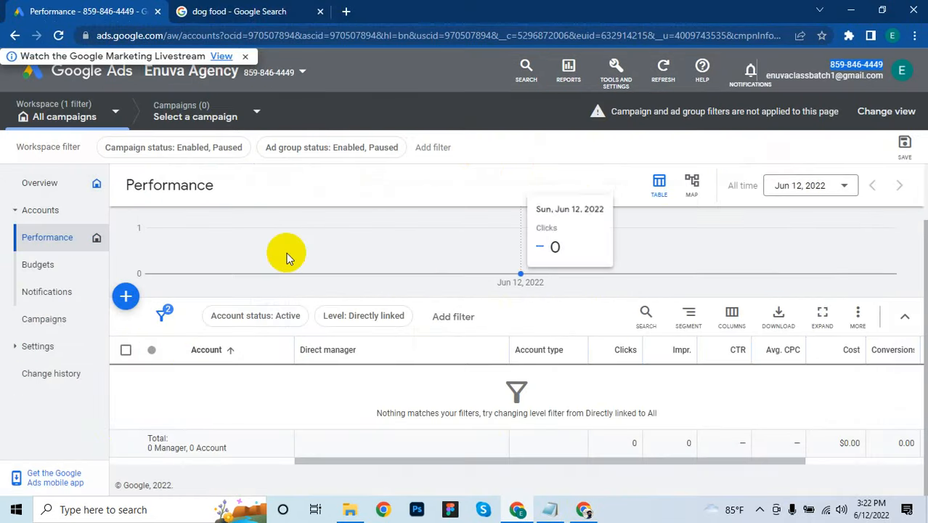
{"action": "left_click", "coordinate": [125, 295]}
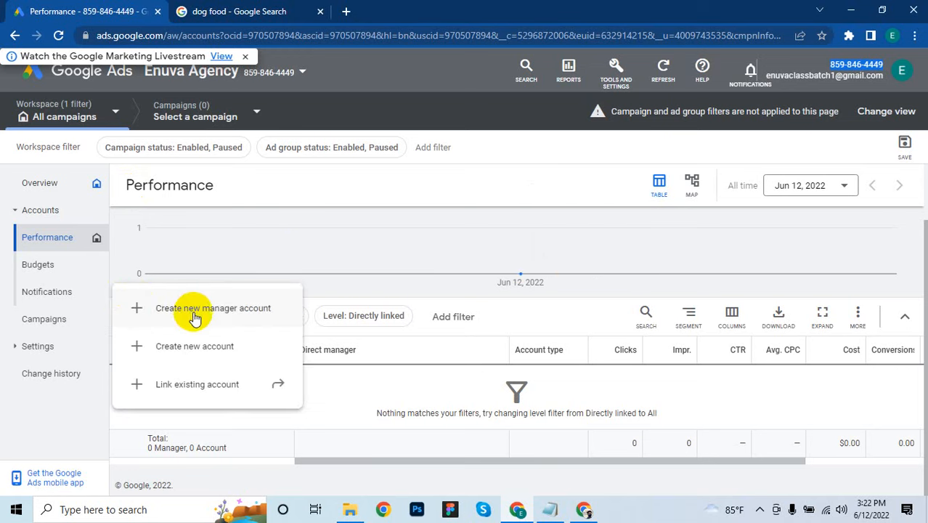
{"action": "left_click", "coordinate": [188, 395]}
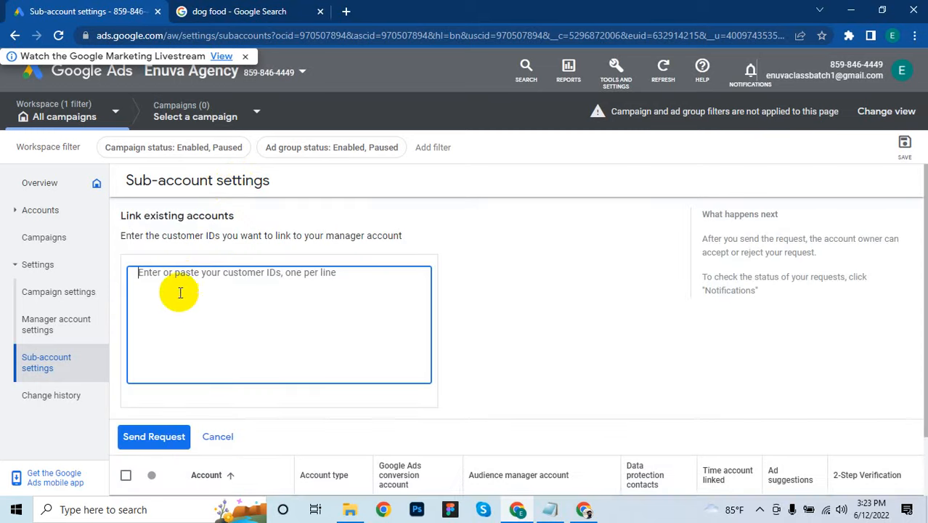
- Paste the copied customer ID into the list of accounts to link and send the link request
{"action": "right_click", "coordinate": [179, 298]}
{"action": "left_click", "coordinate": [470, 303]}
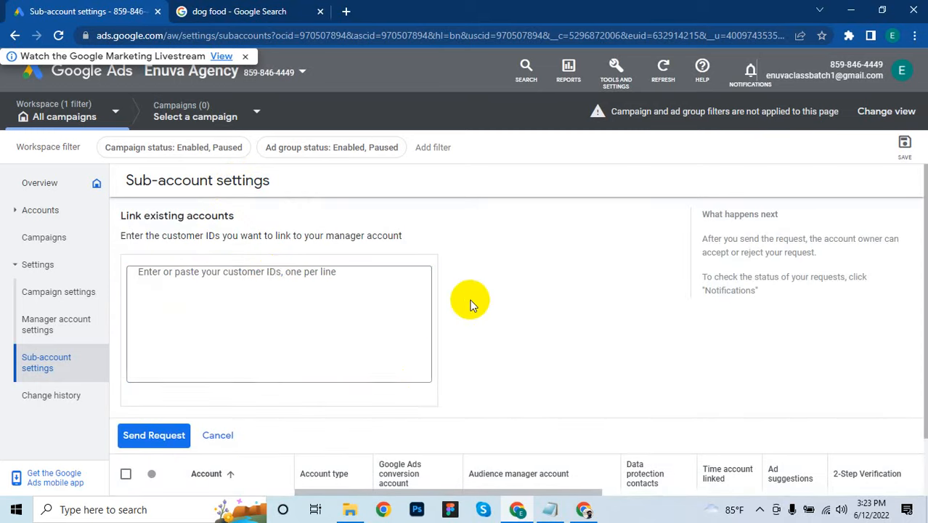
{"action": "left_click", "coordinate": [250, 276]}
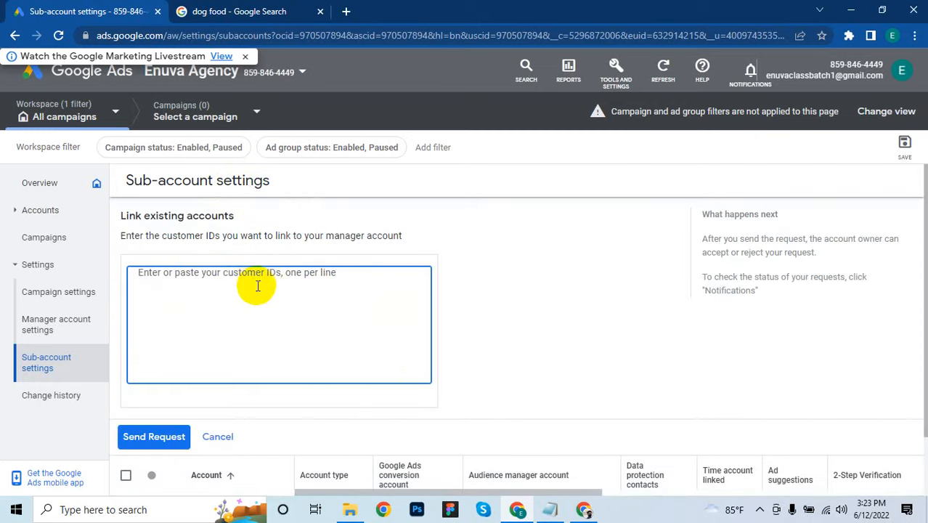
{"action": "right_click", "coordinate": [241, 295]}
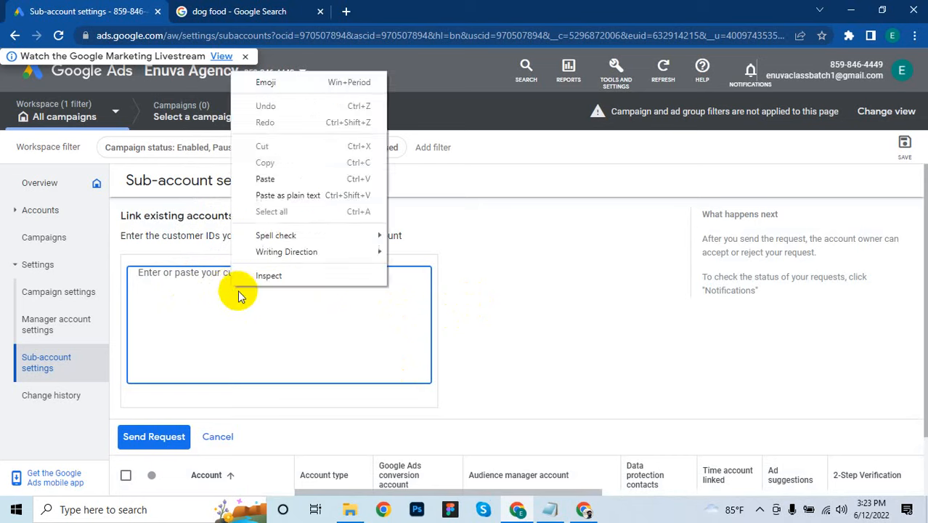
{"action": "left_click", "coordinate": [285, 179]}
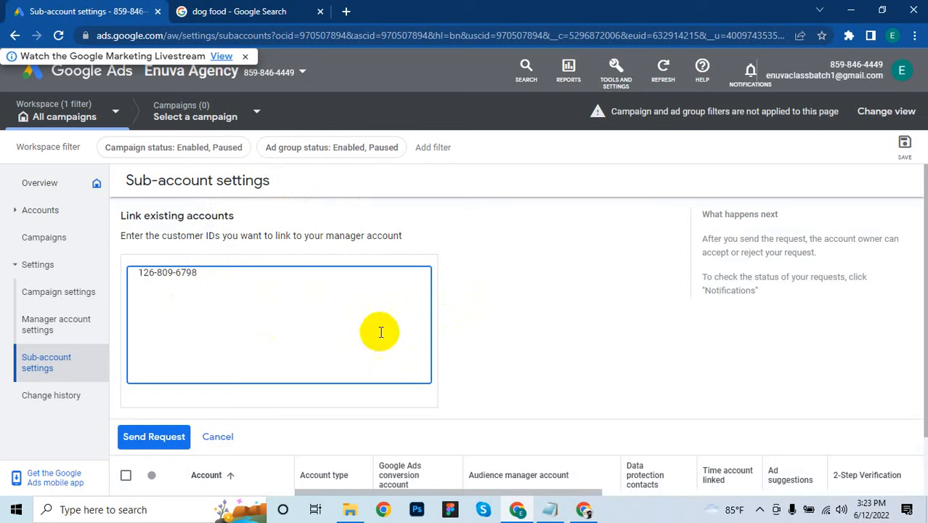
{"action": "left_click", "coordinate": [178, 436]}
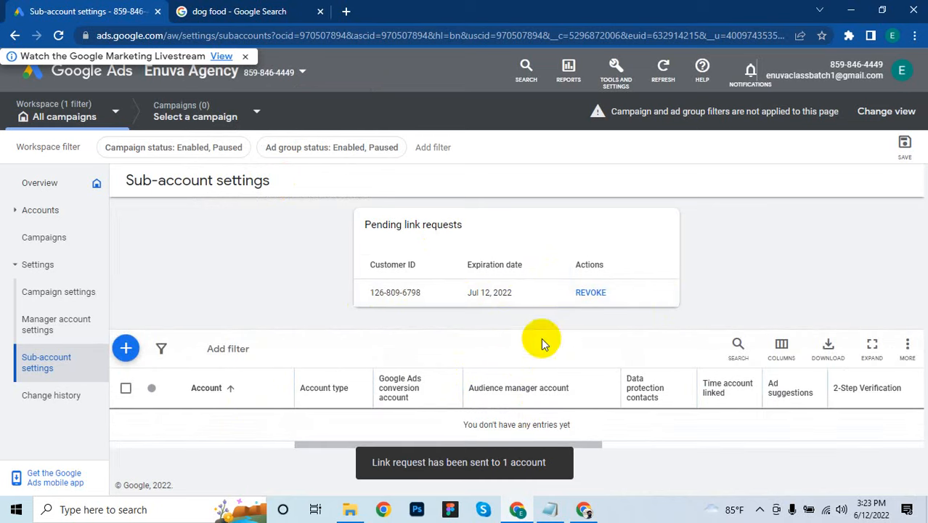
- Try to translate the Sub-account settings page to English
{"action": "right_click", "coordinate": [724, 241]}
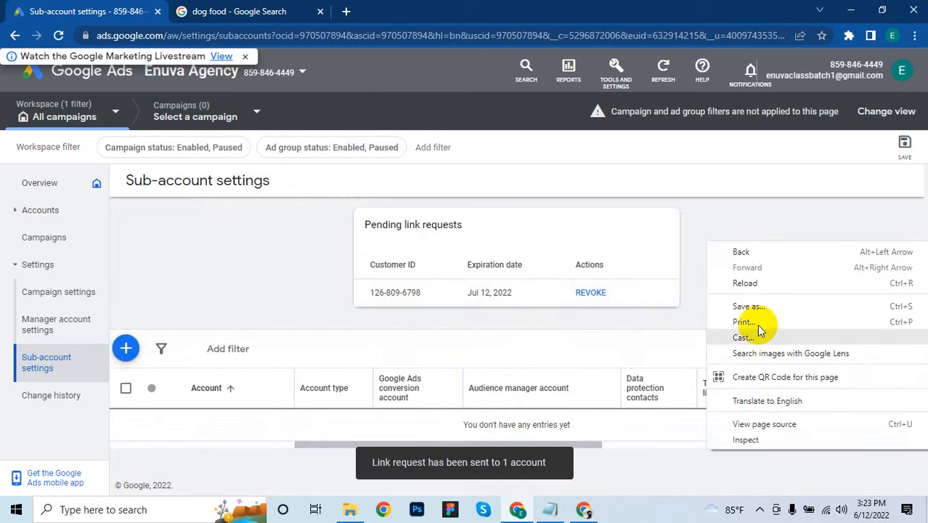
{"action": "left_click", "coordinate": [769, 403]}
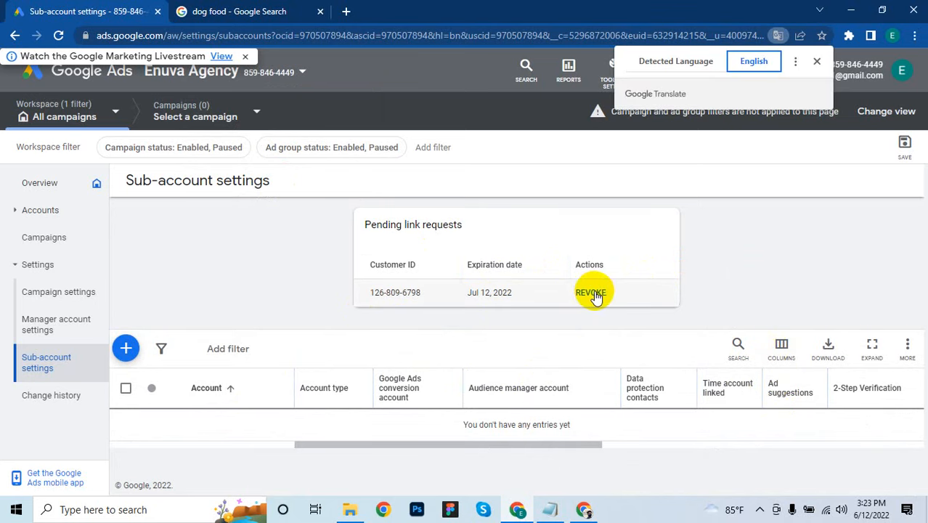
- Switch to the other profile's Google Ads account and dismiss its welcome dialog and insights tip
{"action": "left_click", "coordinate": [584, 510]}
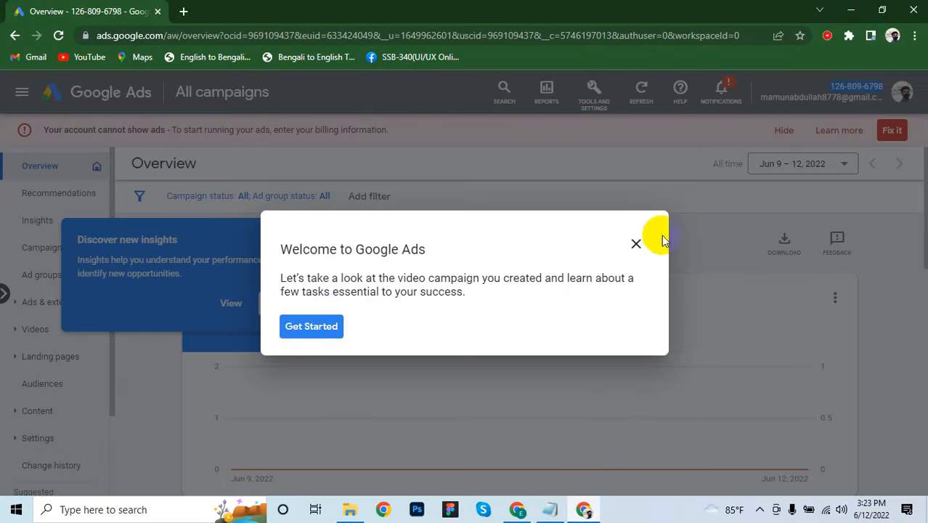
{"action": "left_click", "coordinate": [635, 243]}
{"action": "left_click", "coordinate": [525, 323]}
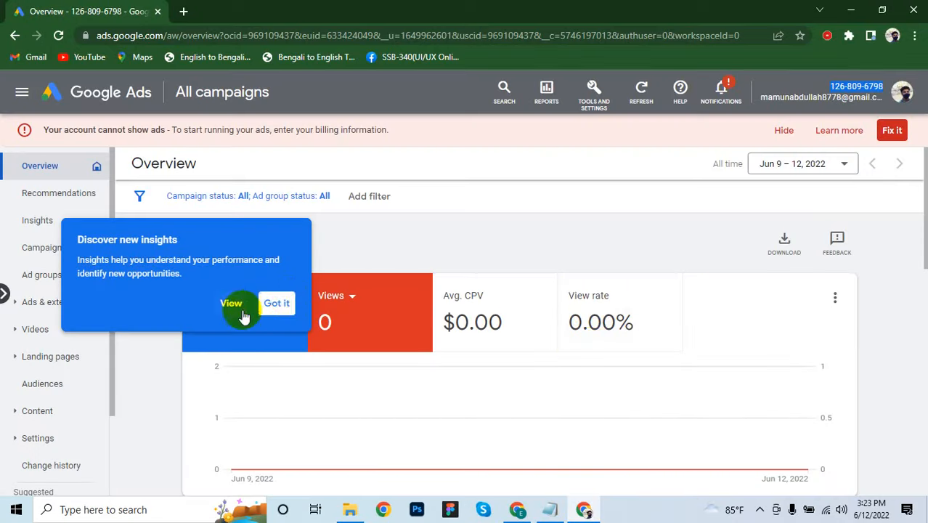
{"action": "left_click", "coordinate": [287, 307]}
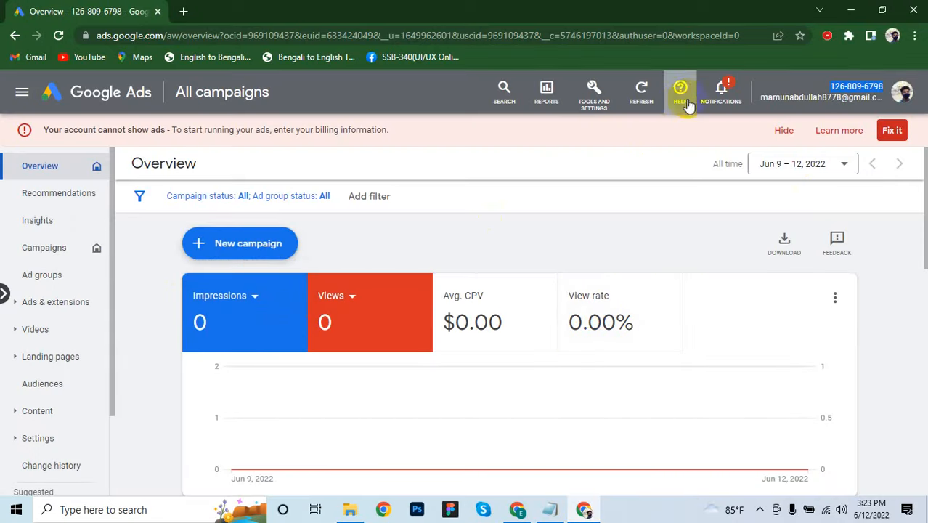
- Look through the account's notifications for the manager link request
{"action": "left_click", "coordinate": [722, 97]}
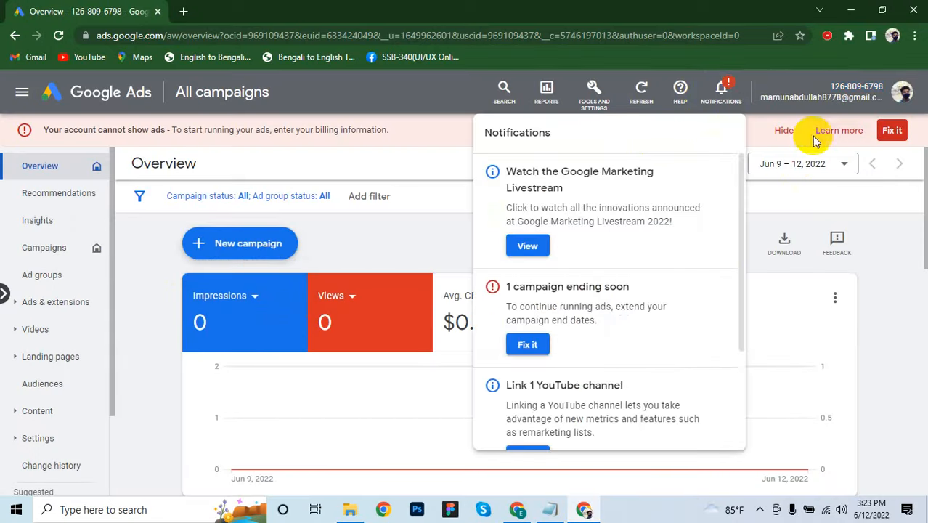
{"action": "scroll", "coordinate": [637, 232], "scroll_direction": "down", "scroll_amount": 2}
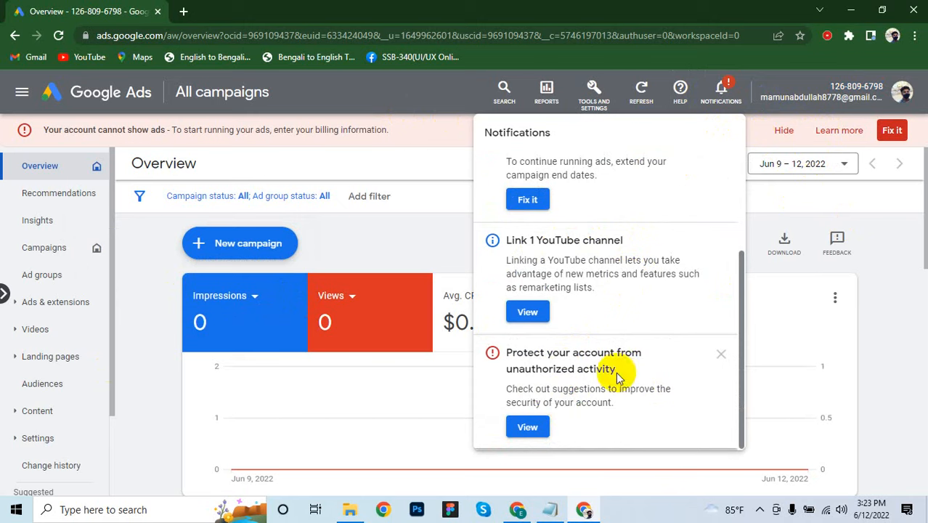
{"action": "scroll", "coordinate": [680, 233], "scroll_direction": "up", "scroll_amount": 1}
{"action": "scroll", "coordinate": [680, 234], "scroll_direction": "up", "scroll_amount": 2}
{"action": "left_click", "coordinate": [722, 93]}
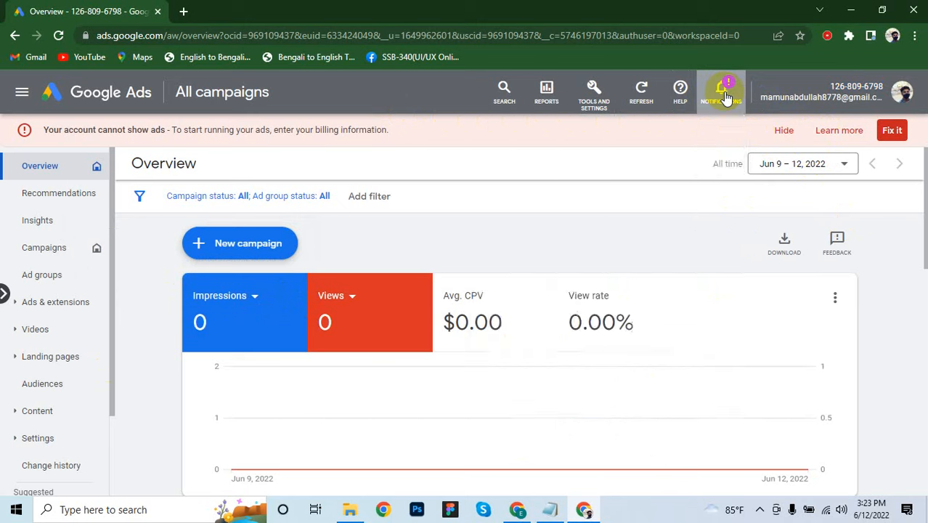
{"action": "left_click", "coordinate": [723, 93]}
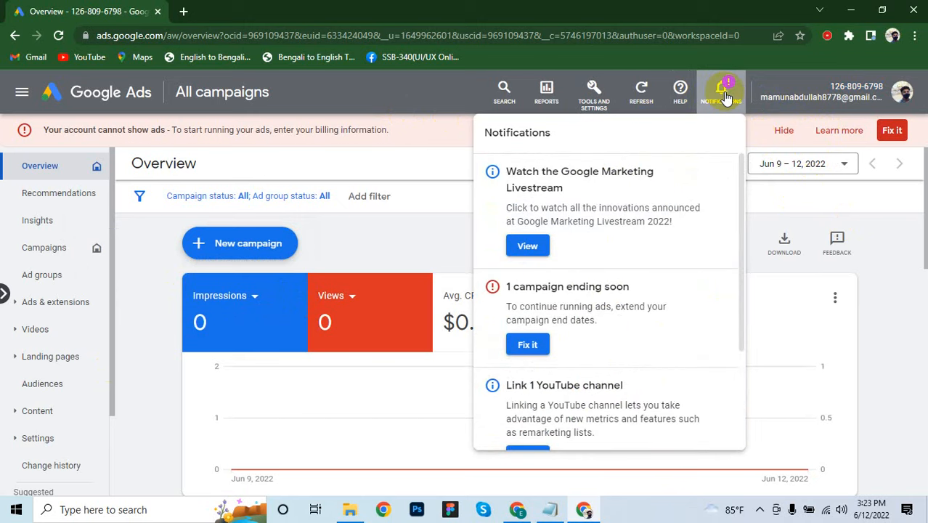
- Reload the account's Overview page and look through its notifications again for the manager link request
{"action": "left_click", "coordinate": [890, 216]}
{"action": "left_click", "coordinate": [783, 131]}
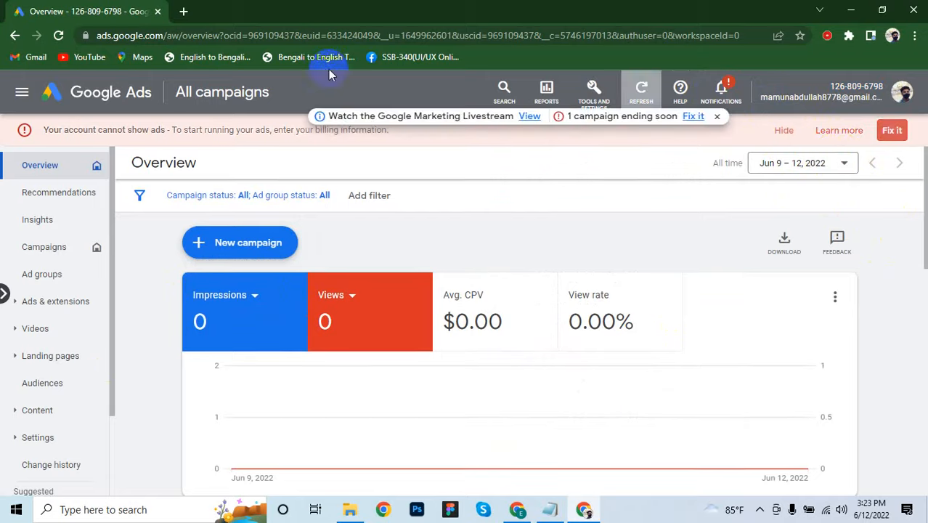
{"action": "left_click", "coordinate": [58, 34]}
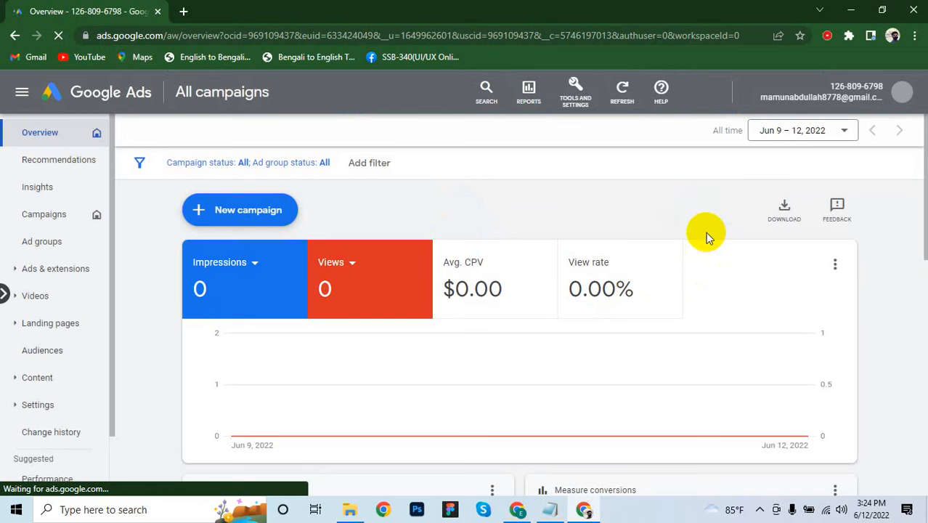
{"action": "scroll", "coordinate": [705, 232], "scroll_direction": "down", "scroll_amount": 3}
{"action": "scroll", "coordinate": [705, 238], "scroll_direction": "up", "scroll_amount": 3}
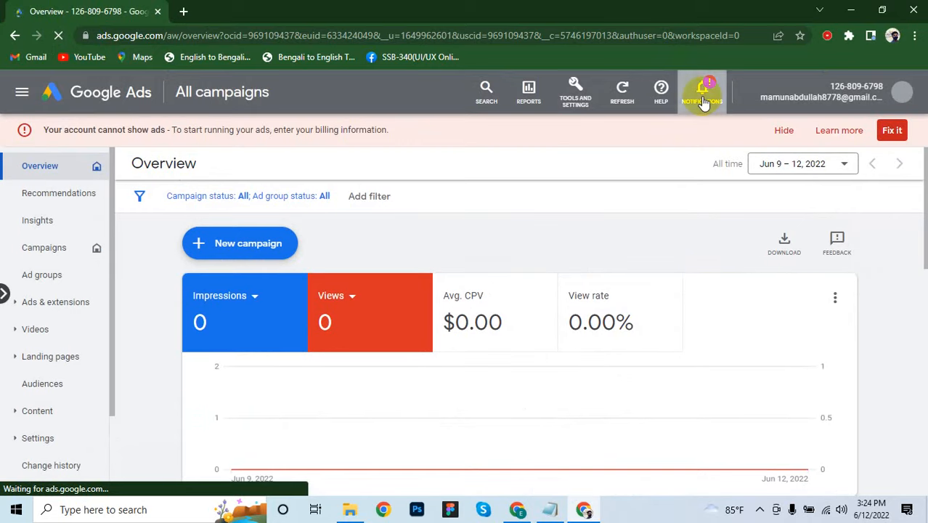
{"action": "left_click", "coordinate": [703, 102]}
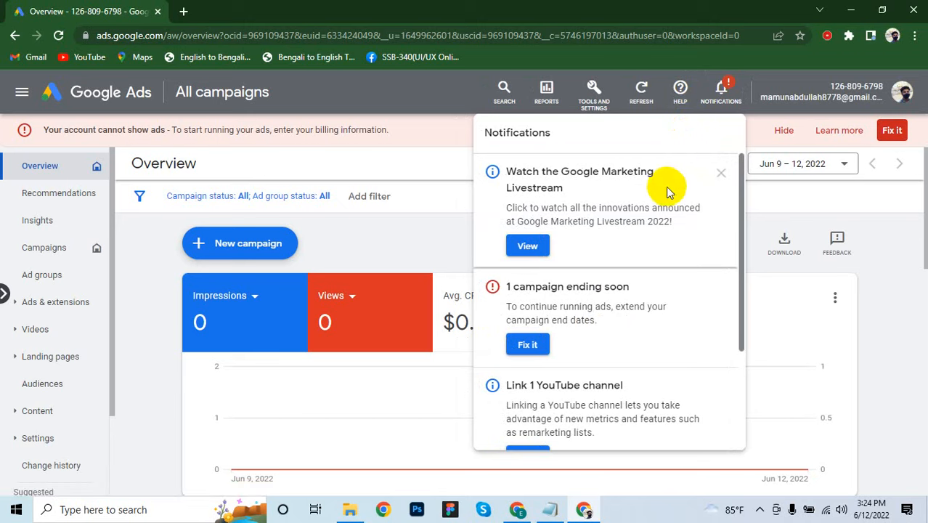
{"action": "scroll", "coordinate": [663, 191], "scroll_direction": "down", "scroll_amount": 3}
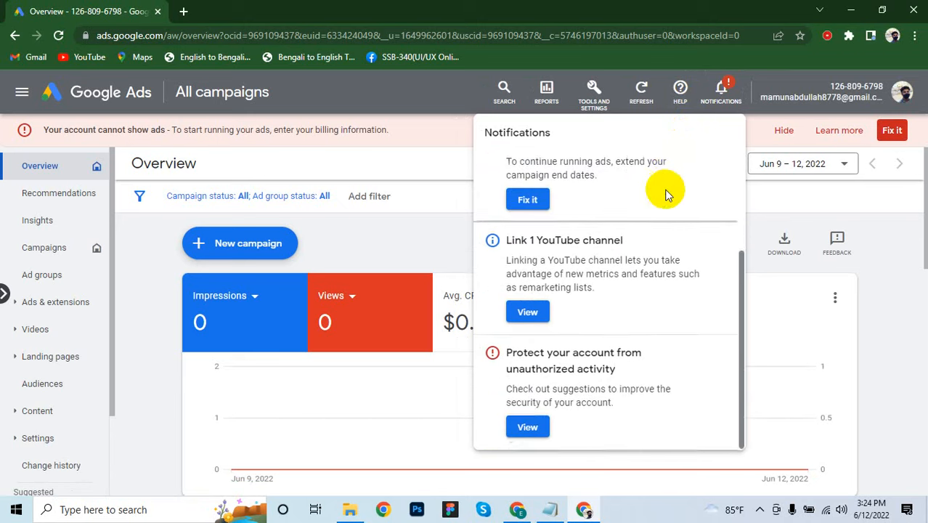
{"action": "scroll", "coordinate": [657, 199], "scroll_direction": "up", "scroll_amount": 3}
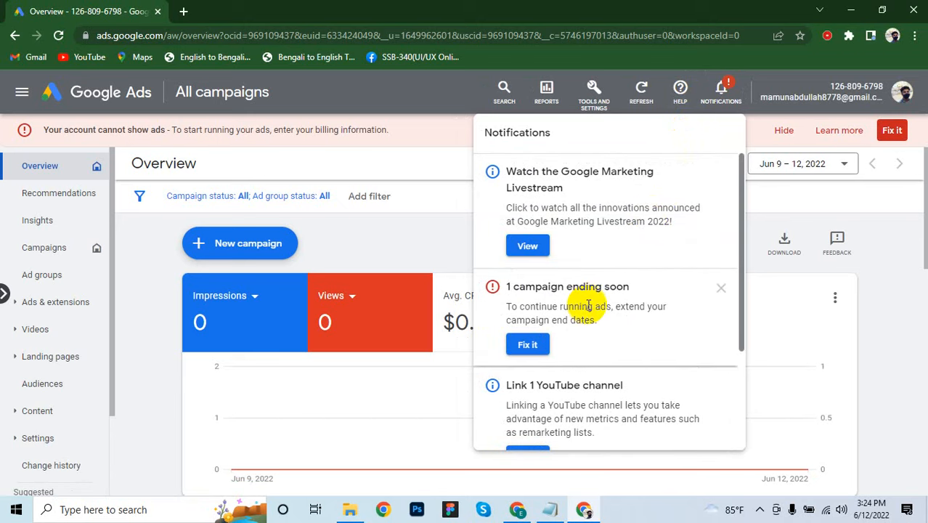
- Dismiss the notifications about the campaign ending soon, linking a YouTube channel and protecting the account from unauthorized activity
{"action": "left_click", "coordinate": [721, 289]}
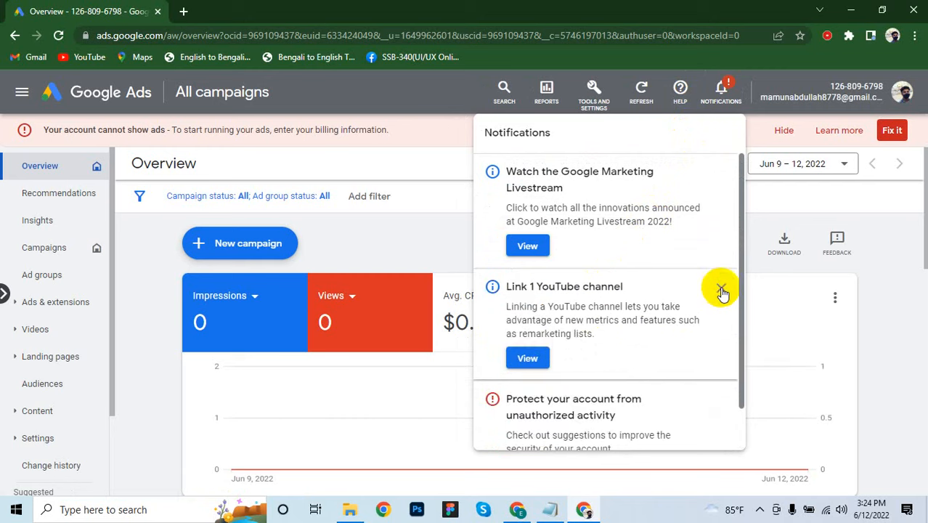
{"action": "left_click", "coordinate": [722, 290]}
{"action": "left_click", "coordinate": [723, 286]}
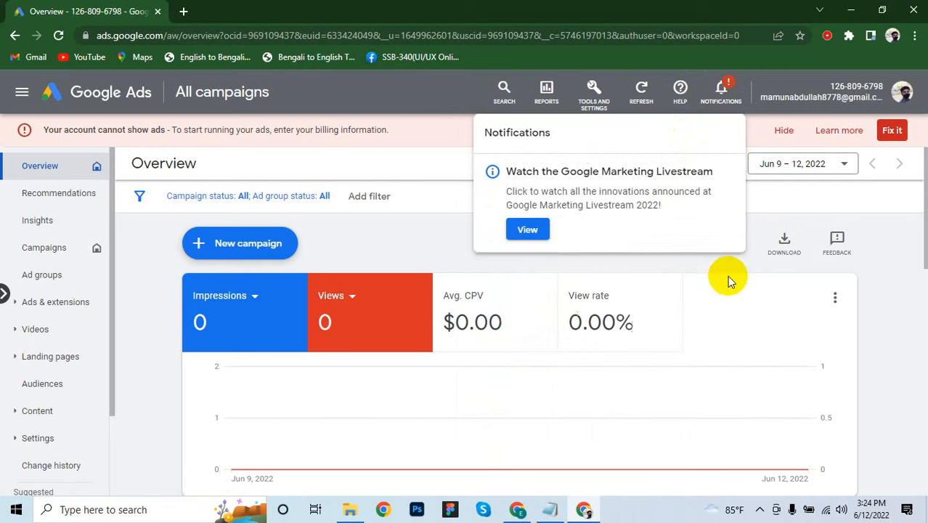
- Try to view the Google Marketing Livestream notification, and dismiss it from the notifications
{"action": "left_click", "coordinate": [527, 229]}
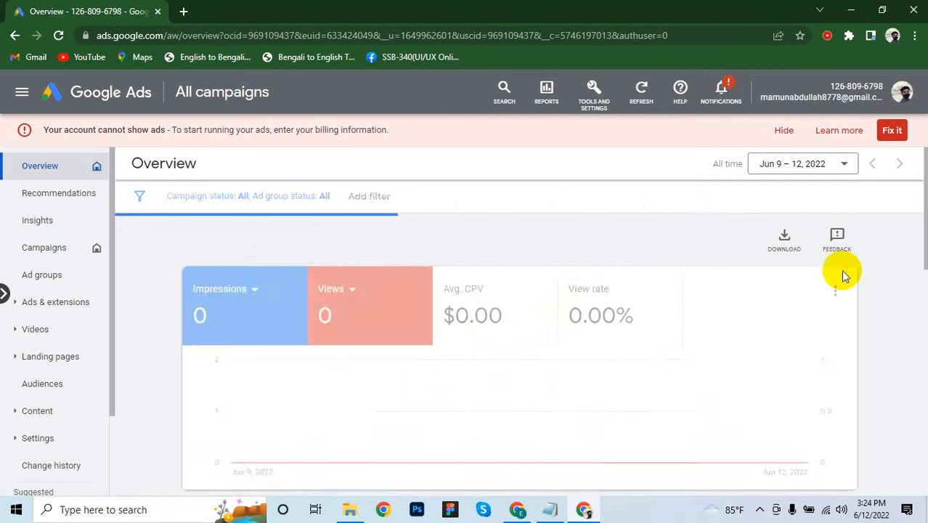
{"action": "left_click", "coordinate": [726, 103]}
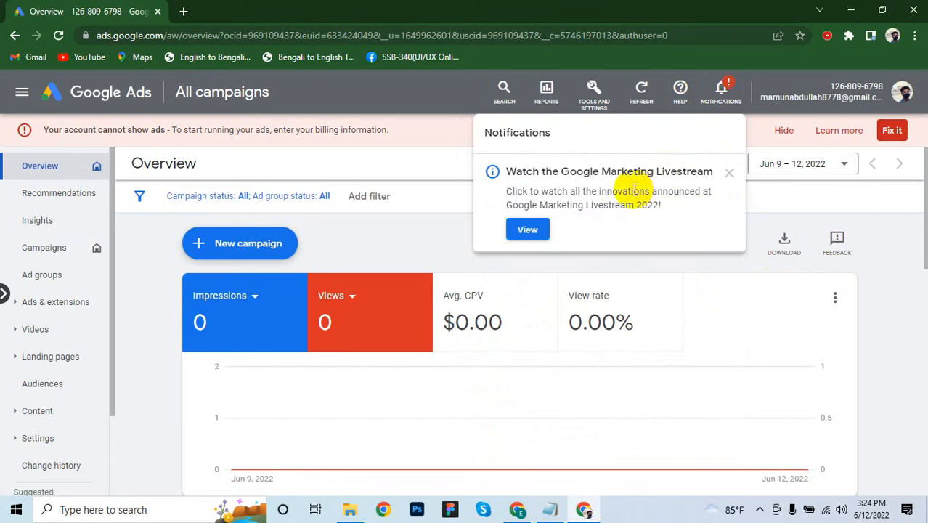
{"action": "left_click", "coordinate": [528, 230]}
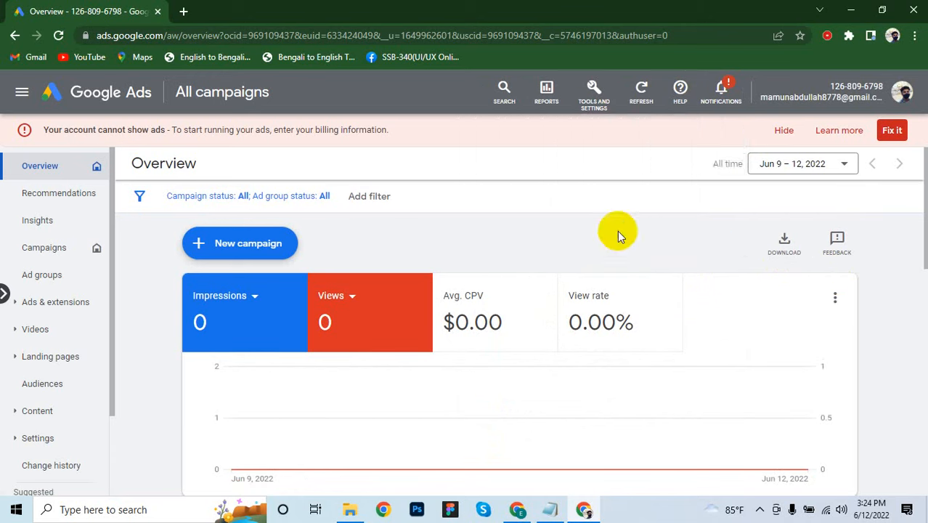
{"action": "left_click", "coordinate": [723, 91]}
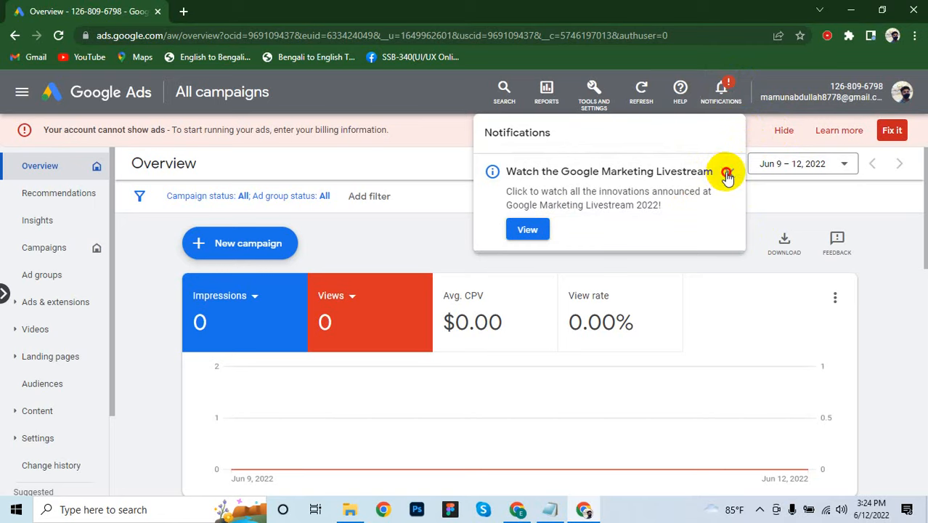
{"action": "left_click", "coordinate": [728, 172]}
{"action": "left_click", "coordinate": [715, 91]}
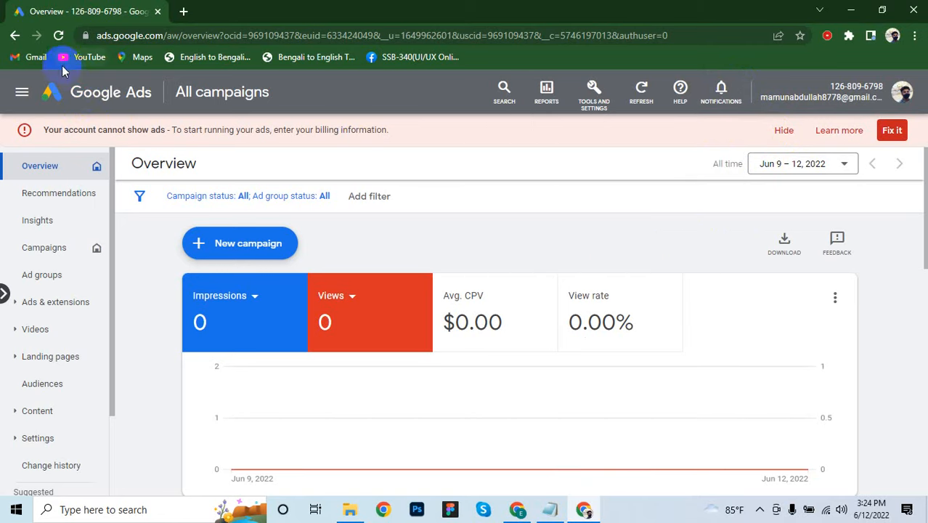
- Reload the account's Overview page, copy its customer ID and check the notifications once more
{"action": "left_click", "coordinate": [21, 94]}
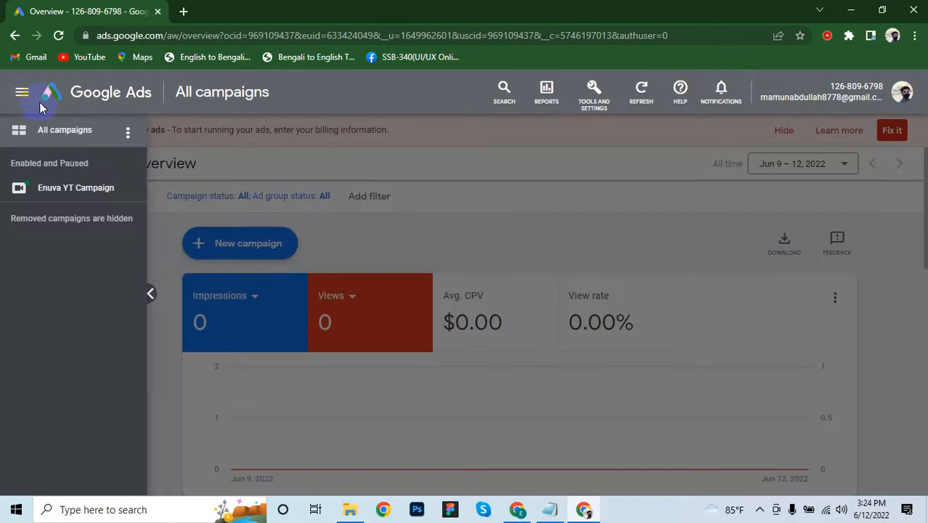
{"action": "left_click", "coordinate": [21, 93]}
{"action": "left_click", "coordinate": [58, 35]}
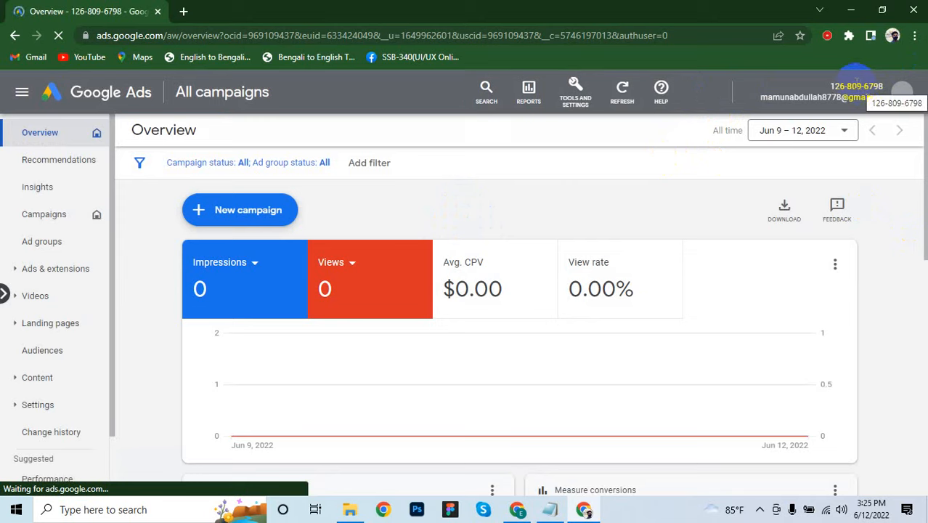
{"action": "right_click", "coordinate": [865, 102]}
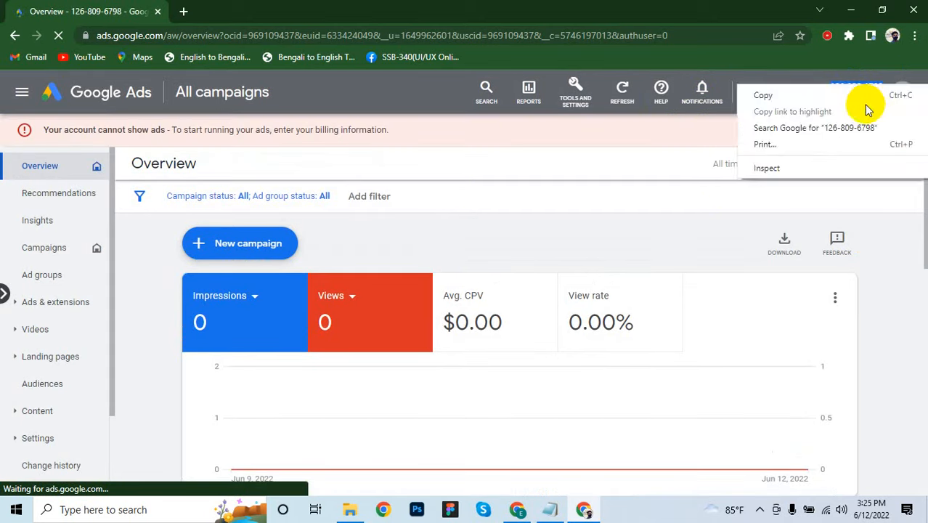
{"action": "left_click", "coordinate": [828, 97]}
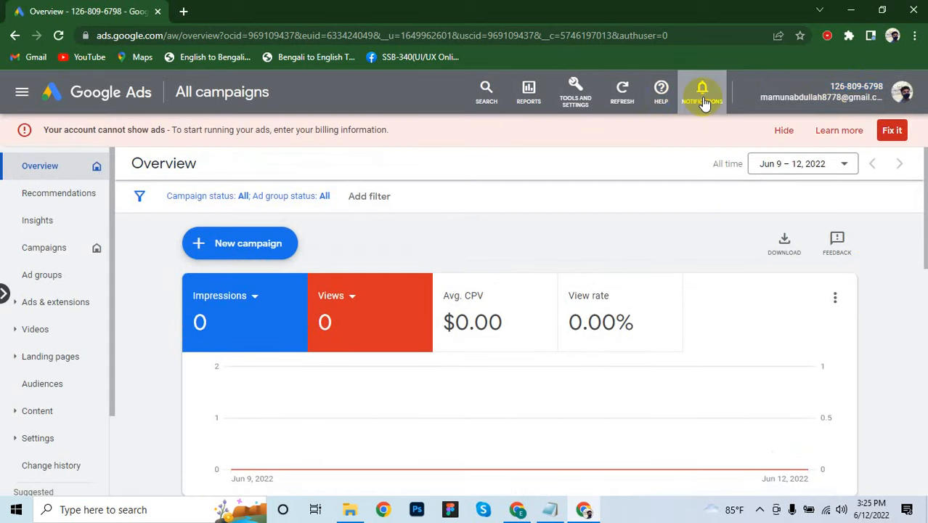
{"action": "left_click", "coordinate": [702, 100]}
{"action": "left_click", "coordinate": [721, 93]}
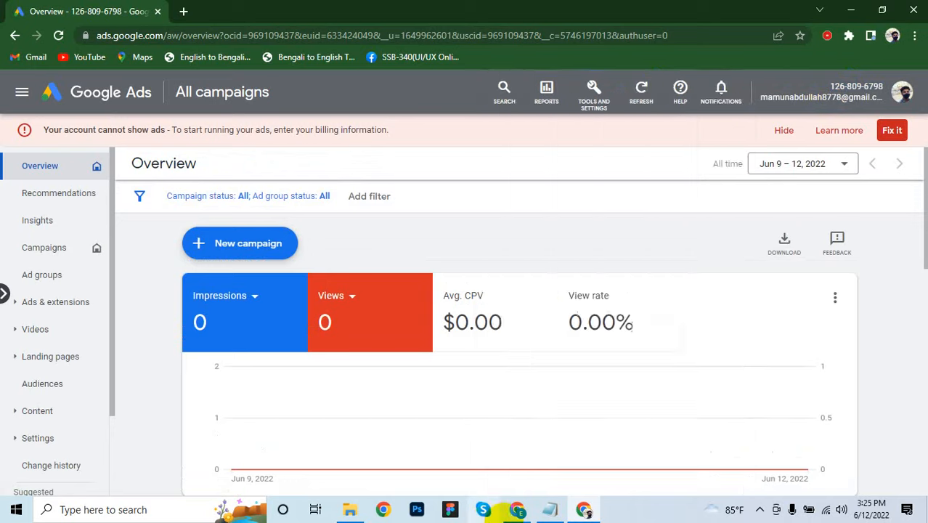
- Switch to the Enuva Agency manager account and revoke the pending link request to the existing account
{"action": "left_click", "coordinate": [517, 509]}
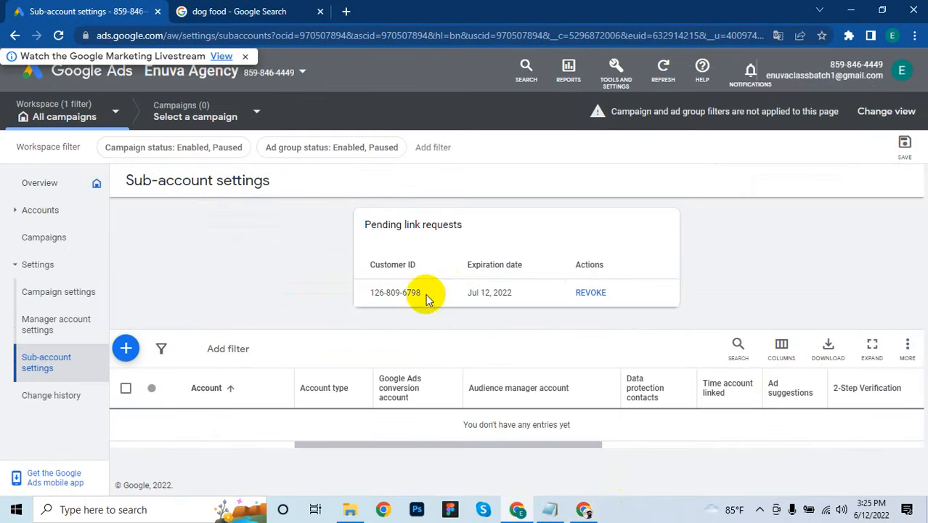
{"action": "left_click", "coordinate": [592, 292]}
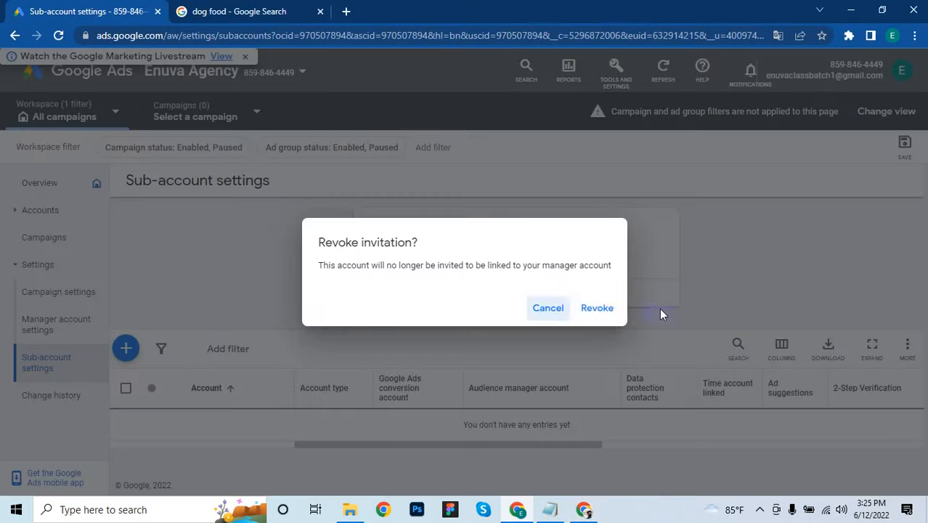
{"action": "left_click", "coordinate": [595, 308]}
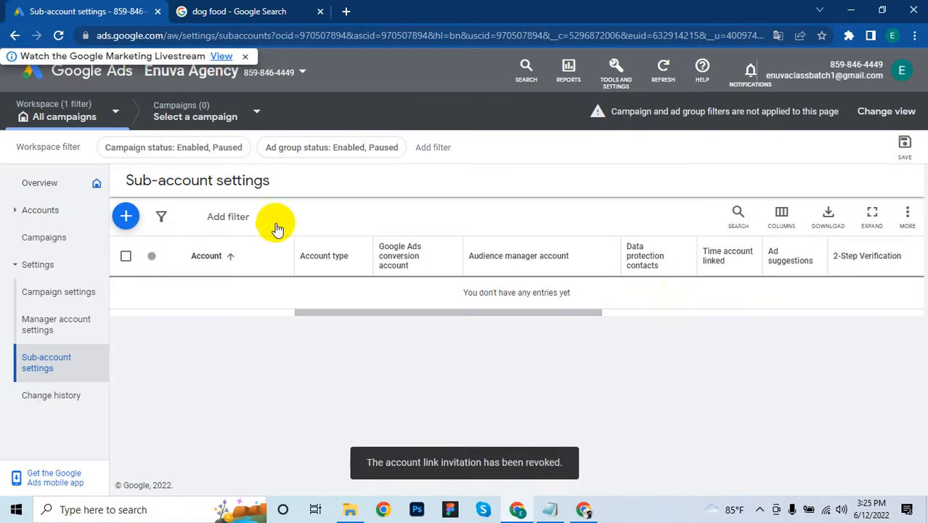
- Start linking an existing account, paste the copied customer ID and send a new link request
{"action": "left_click", "coordinate": [128, 217]}
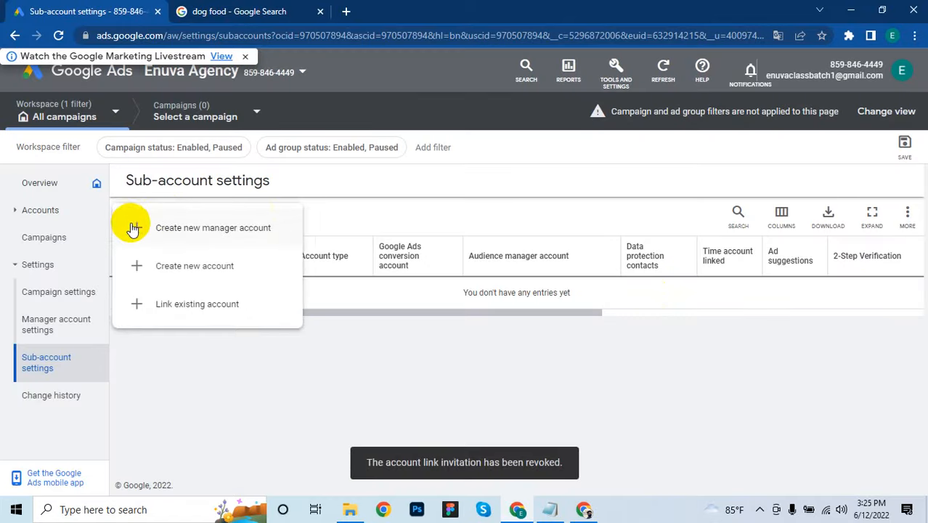
{"action": "left_click", "coordinate": [172, 302]}
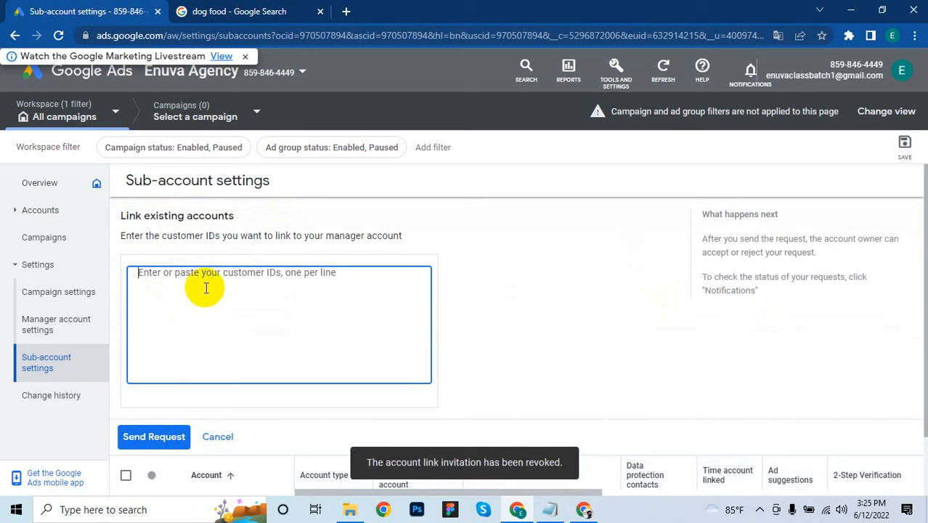
{"action": "key", "text": "ctrl+v"}
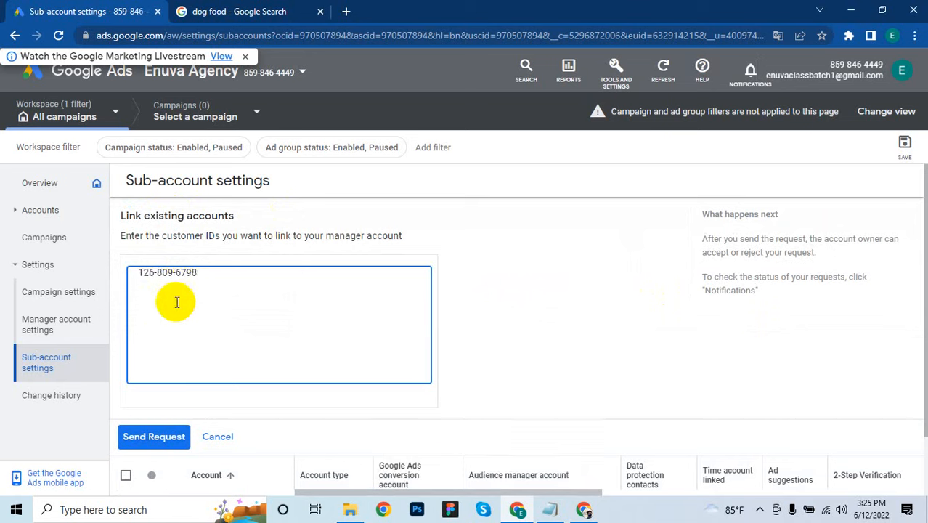
{"action": "left_click", "coordinate": [141, 272]}
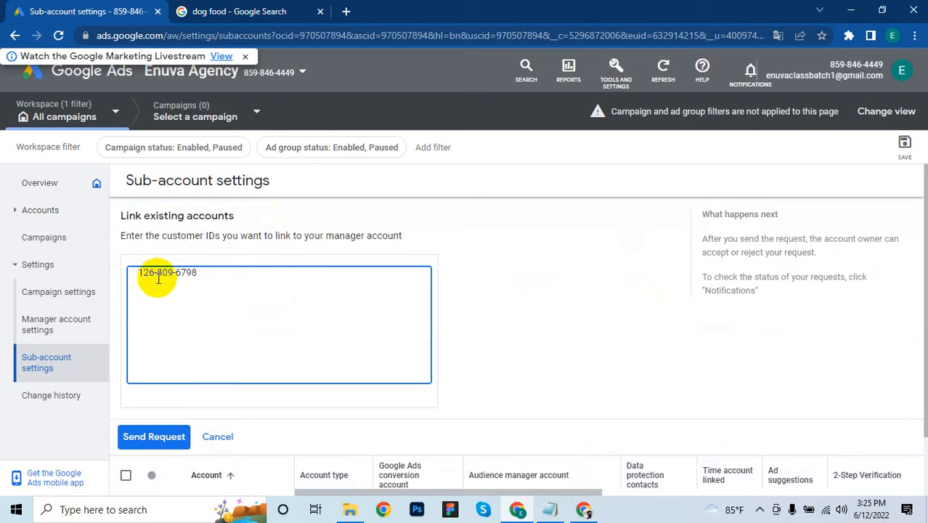
{"action": "scroll", "coordinate": [325, 306], "scroll_direction": "down", "scroll_amount": 1}
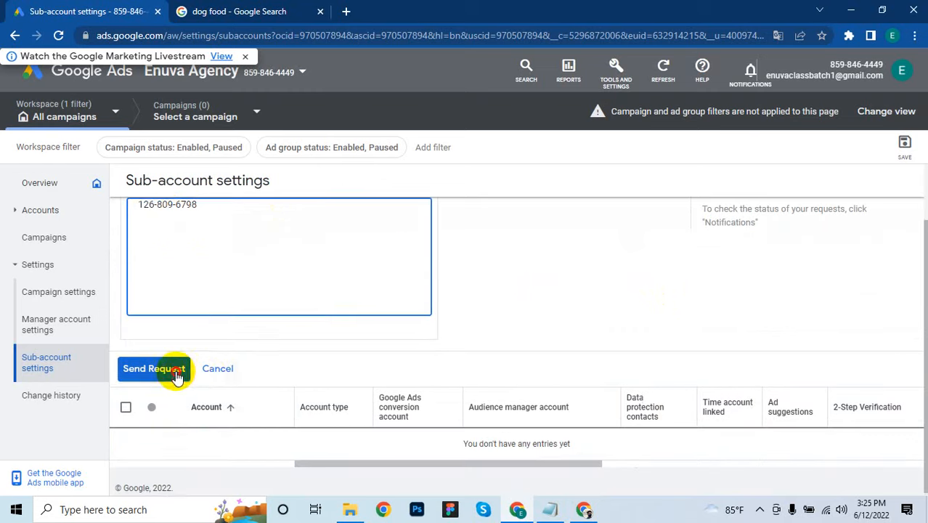
{"action": "left_click", "coordinate": [177, 374]}
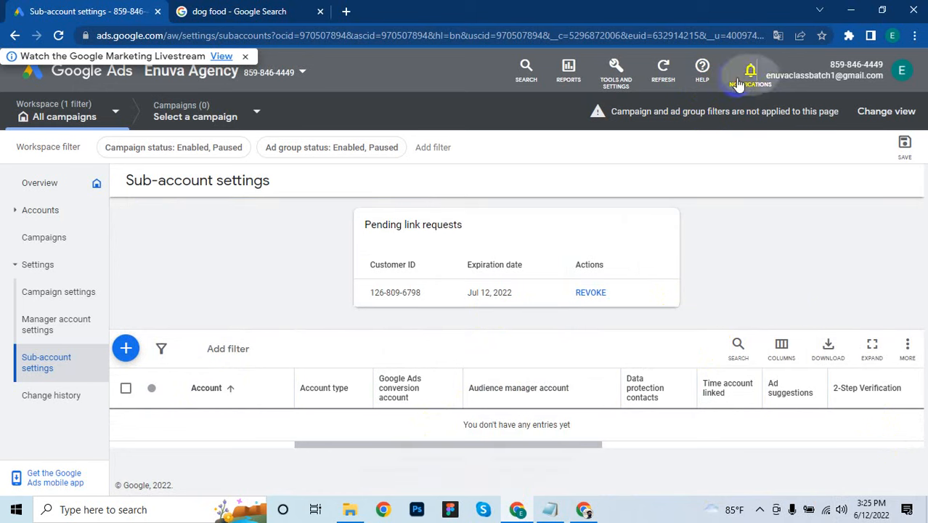
- Switch to the other profile's Google Ads account, reload it and check its notifications for the new link request
{"action": "left_click", "coordinate": [583, 510]}
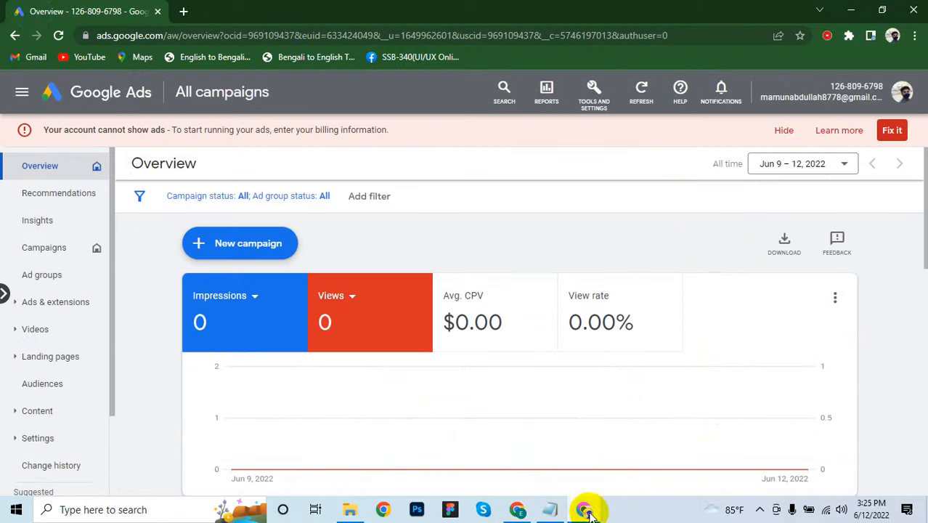
{"action": "left_click", "coordinate": [58, 35]}
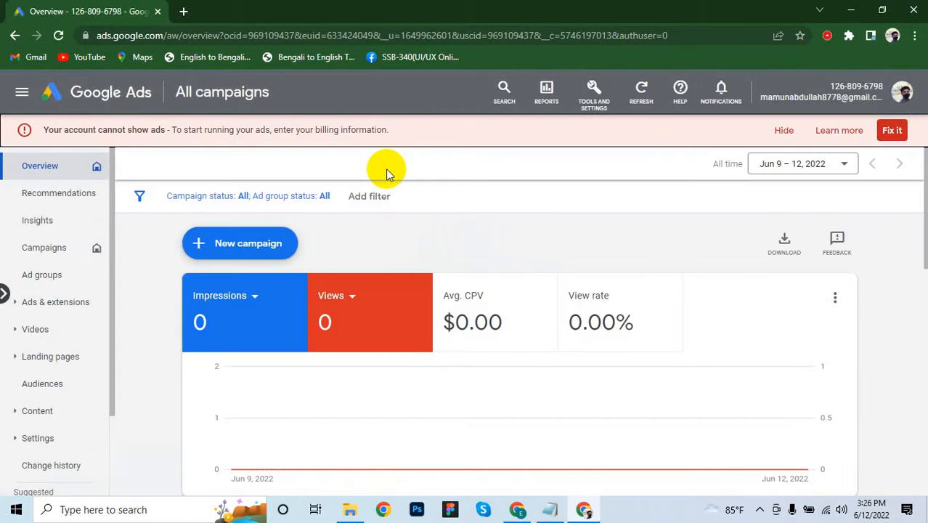
{"action": "left_click", "coordinate": [721, 93]}
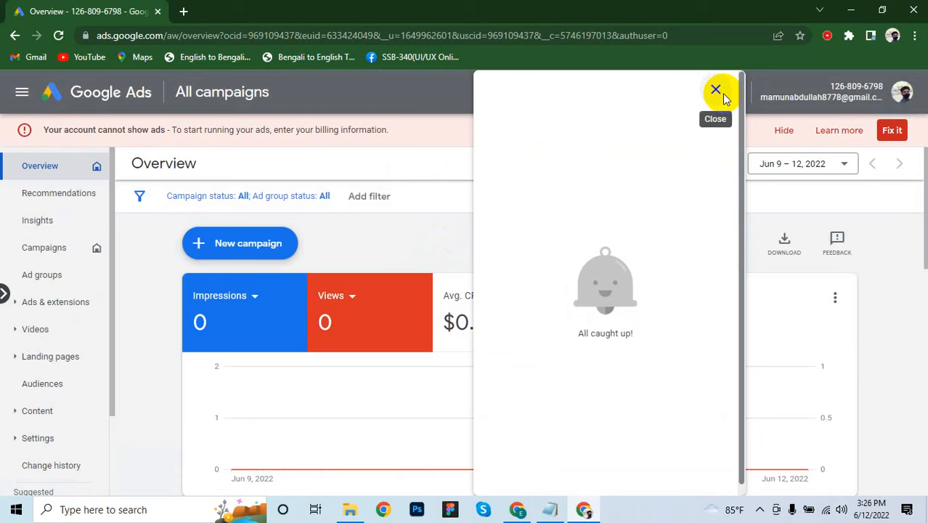
{"action": "left_click", "coordinate": [715, 91]}
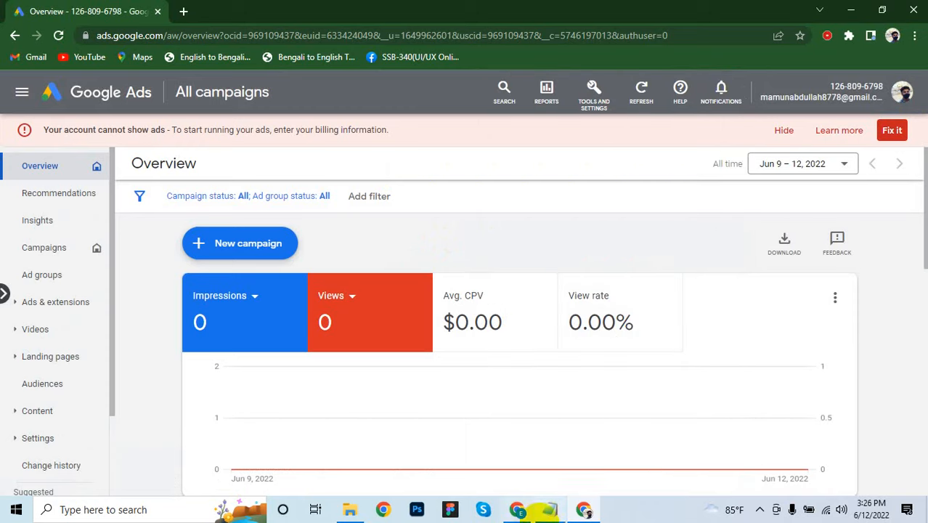
- Return to the Enuva Agency manager account, check its pending link request and open the Overview page
{"action": "left_click", "coordinate": [519, 507]}
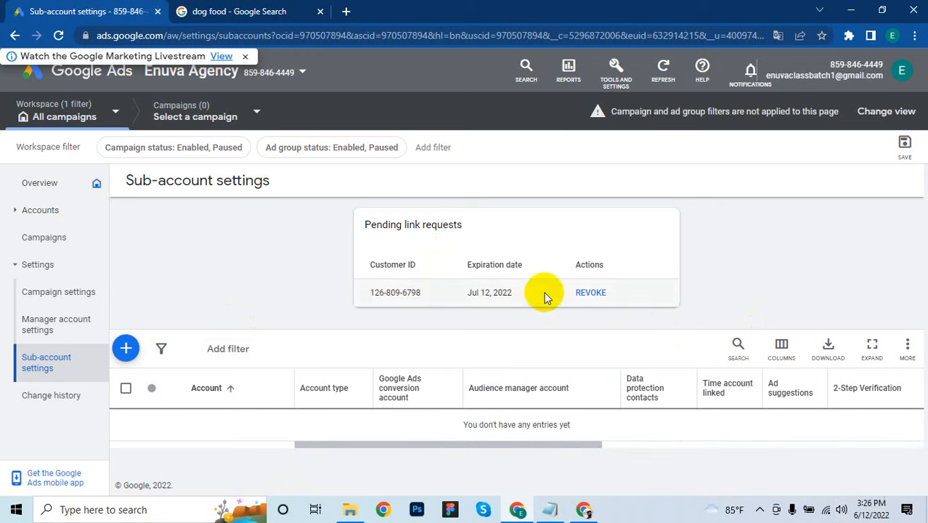
{"action": "left_click", "coordinate": [38, 181]}
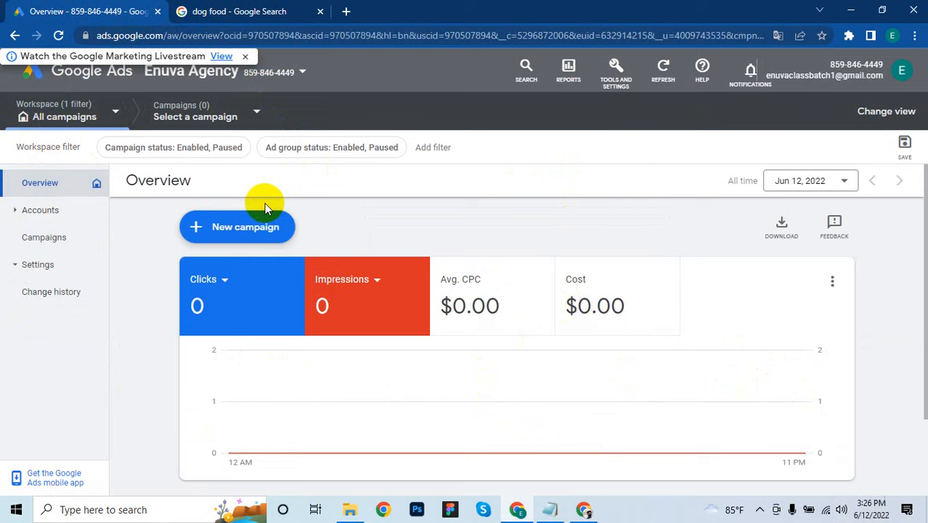
- Switch to the Notepad notes and highlight the "Manager account create" line and the manager-accounts web address for review
{"action": "left_click", "coordinate": [559, 512]}
{"action": "left_click_drag", "start_coordinate": [356, 139], "coordinate": [2, 109]}
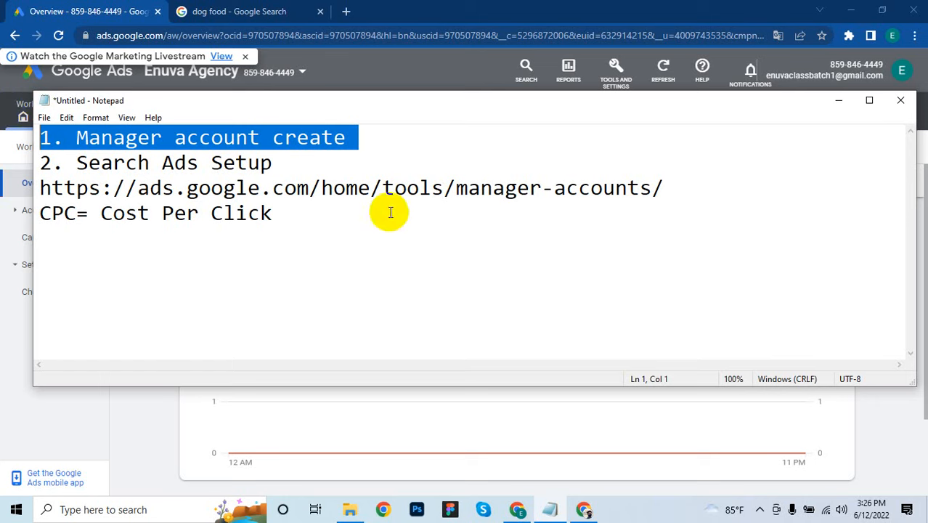
{"action": "left_click", "coordinate": [315, 211]}
{"action": "left_click_drag", "start_coordinate": [315, 211], "coordinate": [203, 213]}
{"action": "left_click_drag", "start_coordinate": [663, 188], "coordinate": [44, 187]}
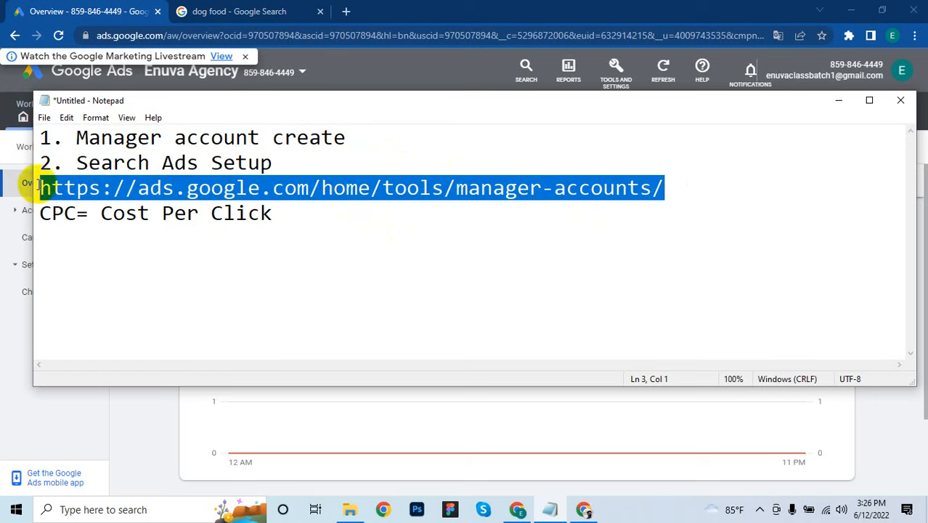
- Highlight the "Search Ads Setup" line in the notes and return to the manager account's Overview page
{"action": "left_click", "coordinate": [300, 162]}
{"action": "left_click_drag", "start_coordinate": [299, 163], "coordinate": [81, 162]}
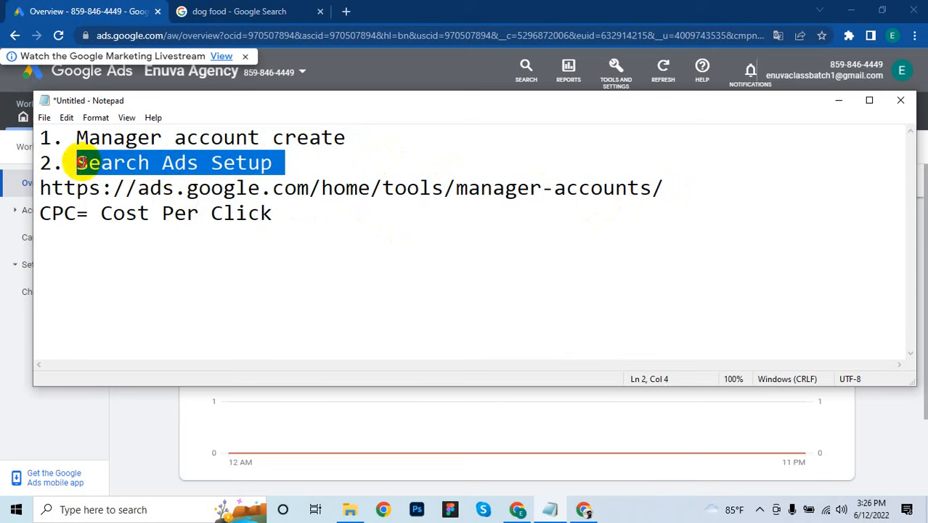
{"action": "left_click", "coordinate": [184, 190]}
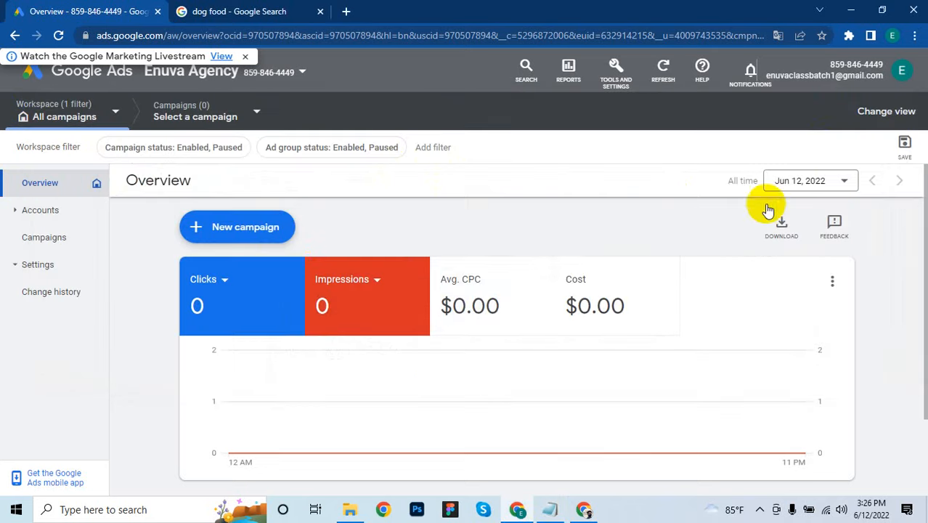
{"action": "left_click", "coordinate": [837, 101]}
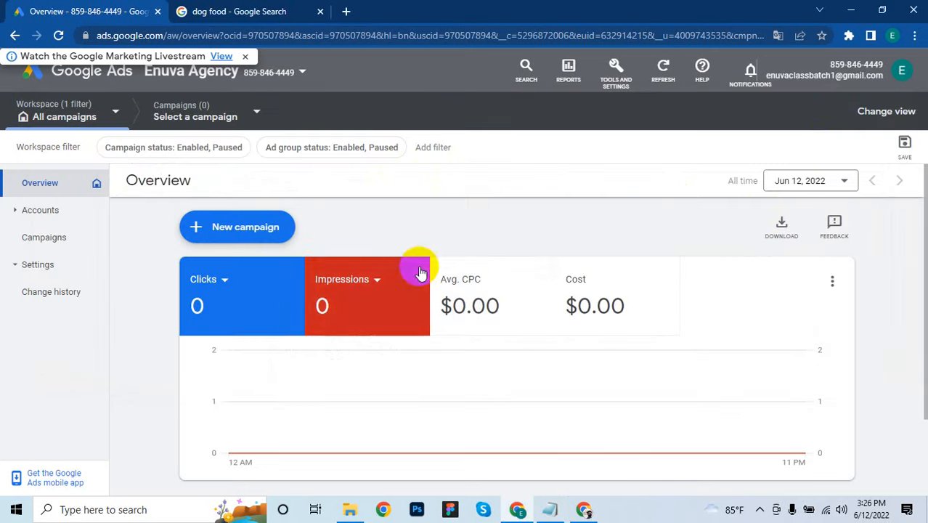
- Start a new campaign and create a client account for it with Bangladesh time zone and US Dollar currency
{"action": "scroll", "coordinate": [528, 252], "scroll_direction": "down", "scroll_amount": 3}
{"action": "scroll", "coordinate": [527, 252], "scroll_direction": "up", "scroll_amount": 3}
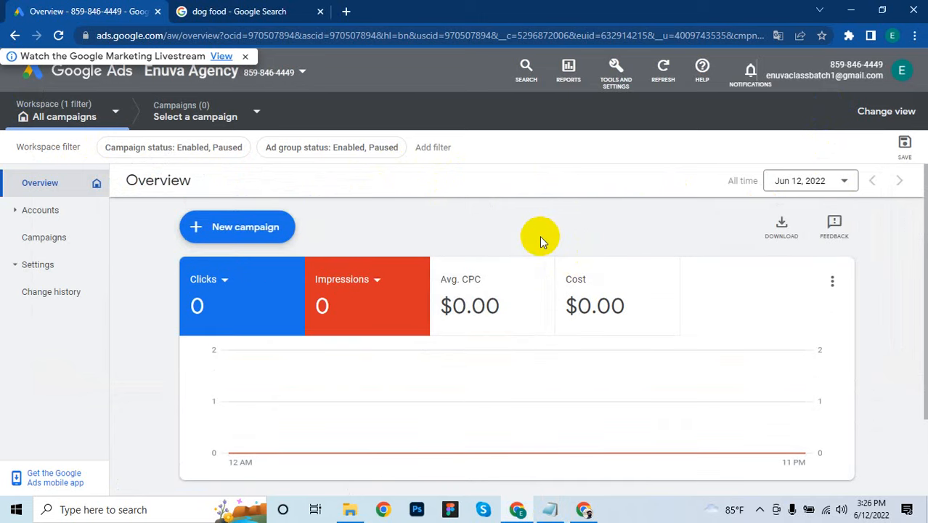
{"action": "left_click", "coordinate": [241, 230]}
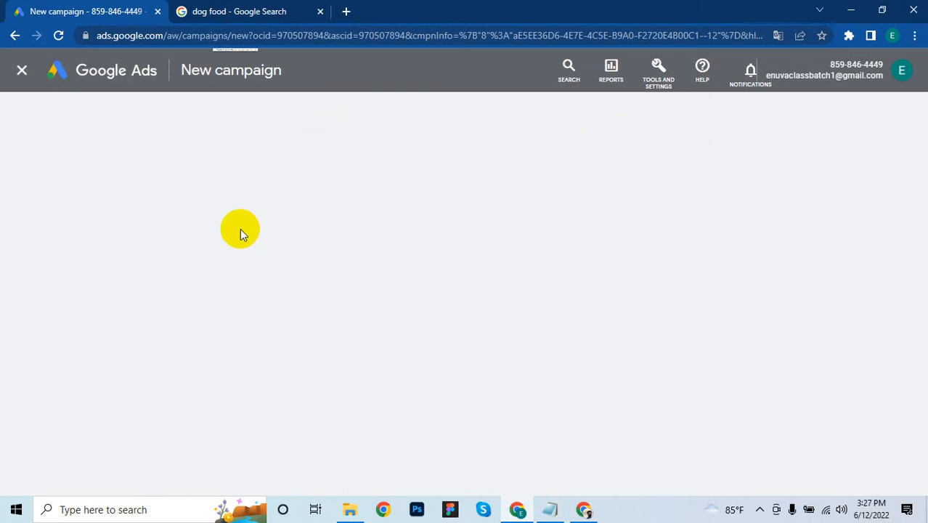
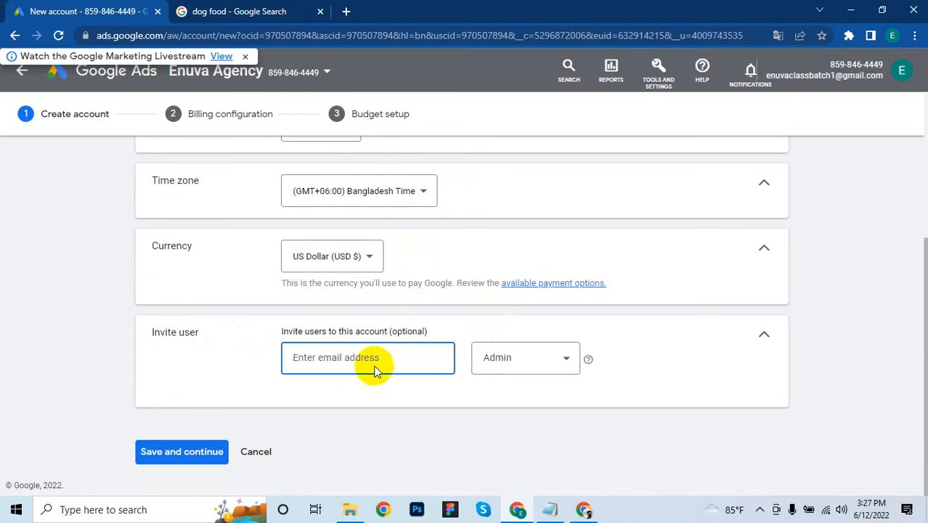
{"action": "left_click", "coordinate": [196, 452]}
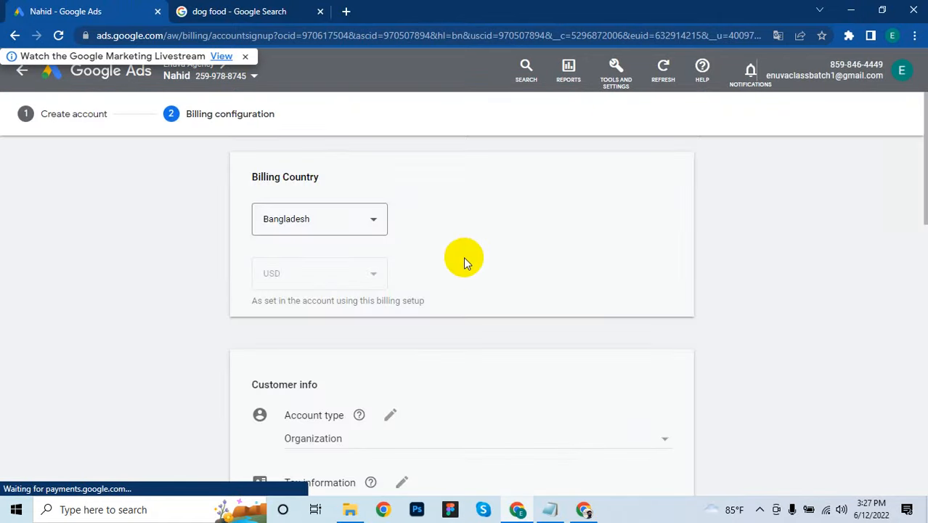
- Look through the new account's billing configuration and cancel it, leaving the account without a billing setup
{"action": "scroll", "coordinate": [468, 261], "scroll_direction": "down", "scroll_amount": 2}
{"action": "scroll", "coordinate": [475, 272], "scroll_direction": "down", "scroll_amount": 10}
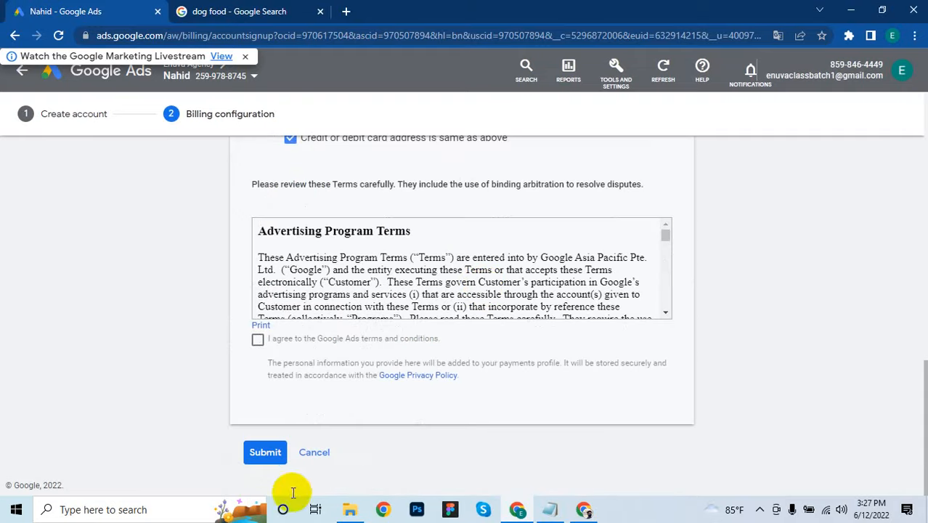
{"action": "left_click", "coordinate": [307, 460]}
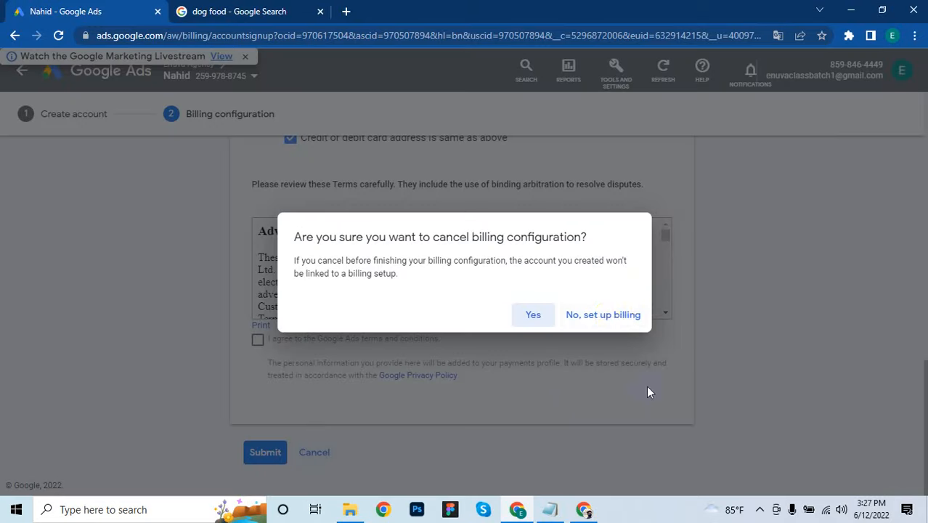
{"action": "left_click", "coordinate": [617, 313]}
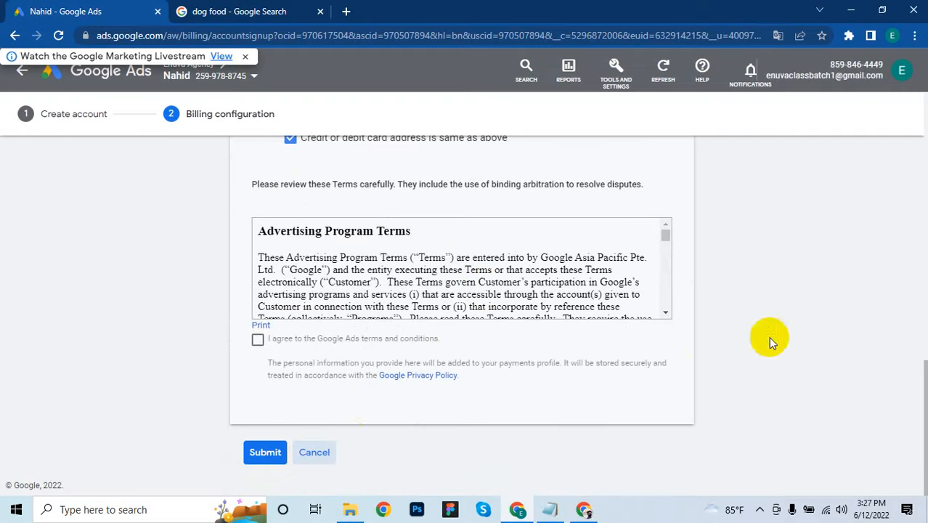
{"action": "left_click", "coordinate": [313, 450]}
{"action": "left_click", "coordinate": [537, 315]}
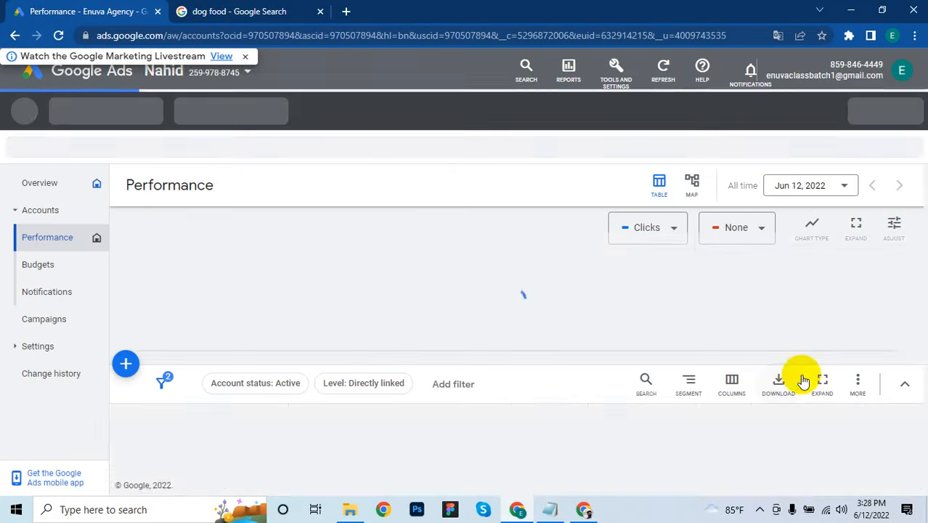
- Check the manager's Performance page for the new client account and return to the Overview page
{"action": "scroll", "coordinate": [437, 306], "scroll_direction": "down", "scroll_amount": 1}
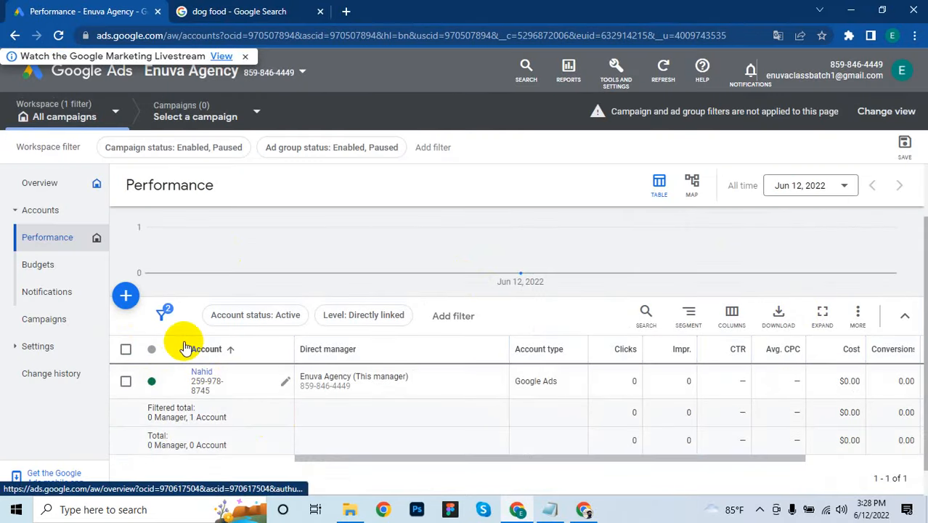
{"action": "left_click", "coordinate": [131, 299]}
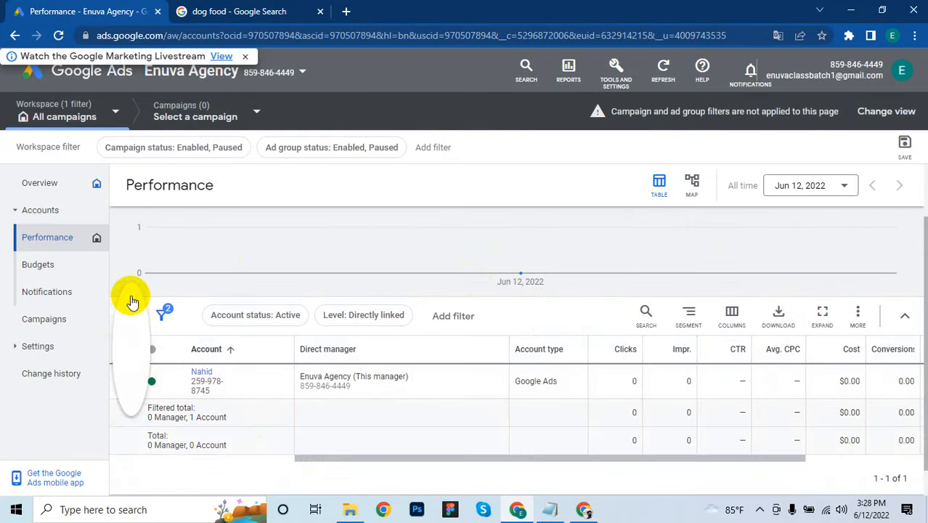
{"action": "left_click", "coordinate": [350, 253]}
{"action": "left_click", "coordinate": [51, 188]}
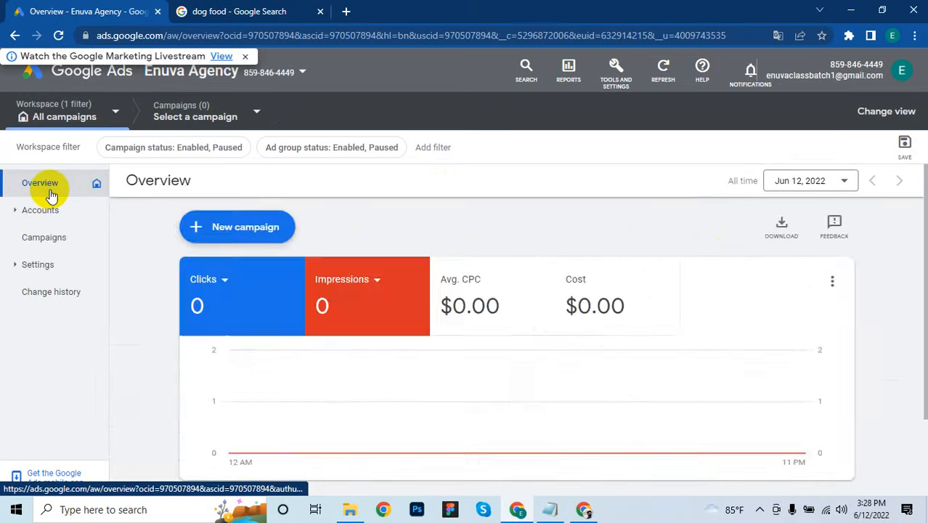
- Start a new campaign from the Overview page and select the newly created client account for it
{"action": "left_click", "coordinate": [232, 228]}
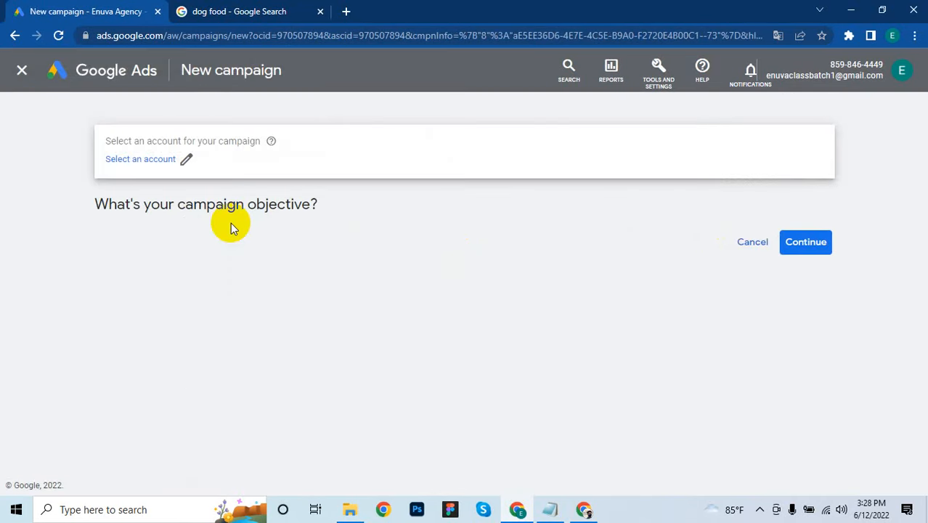
{"action": "left_click", "coordinate": [156, 161]}
{"action": "left_click", "coordinate": [419, 297]}
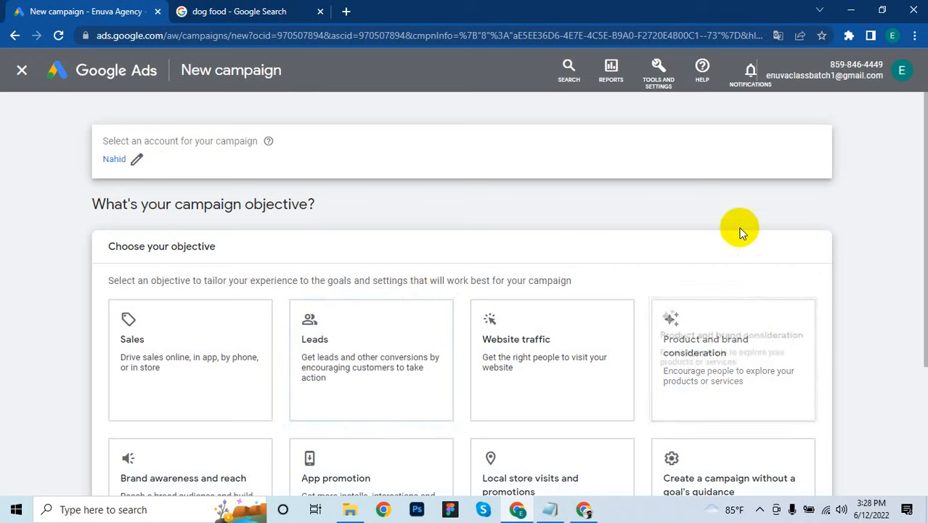
- Review the available campaign objectives, from Sales and Leads to creating a campaign without a goal's guidance
{"action": "scroll", "coordinate": [566, 240], "scroll_direction": "down", "scroll_amount": 2}
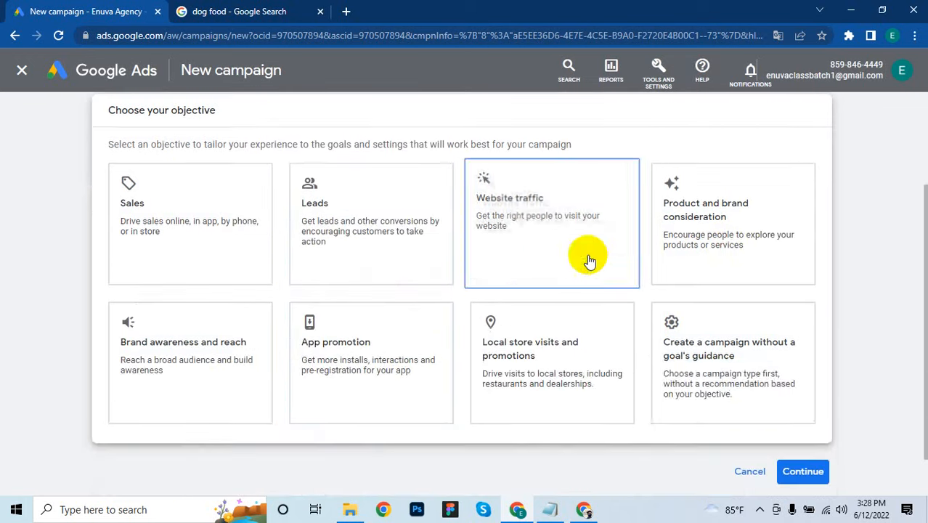
{"action": "scroll", "coordinate": [745, 291], "scroll_direction": "up", "scroll_amount": 2}
{"action": "scroll", "coordinate": [596, 218], "scroll_direction": "down", "scroll_amount": 1}
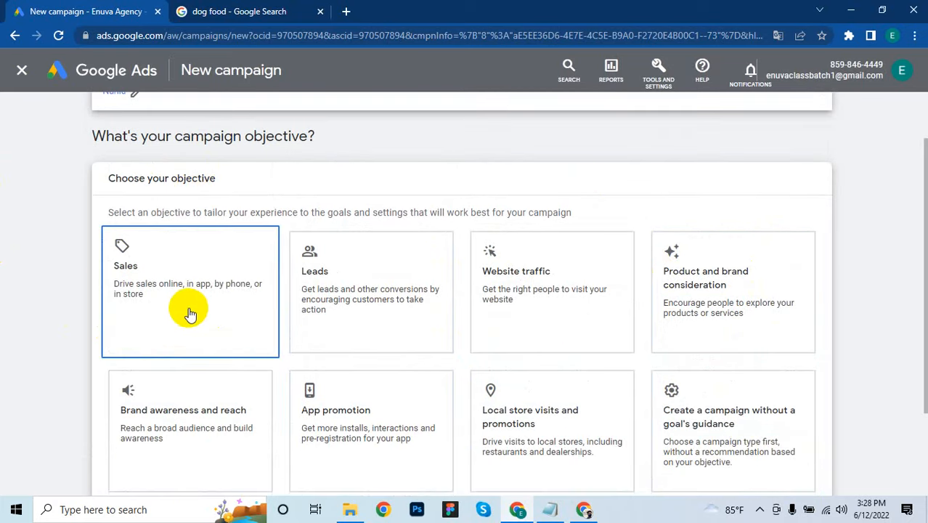
{"action": "scroll", "coordinate": [216, 333], "scroll_direction": "down", "scroll_amount": 1}
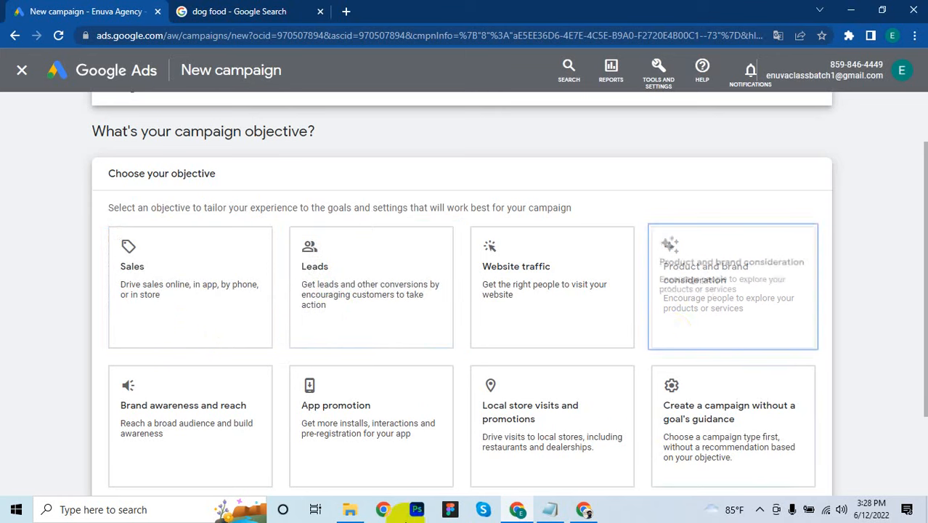
{"action": "left_click", "coordinate": [284, 361]}
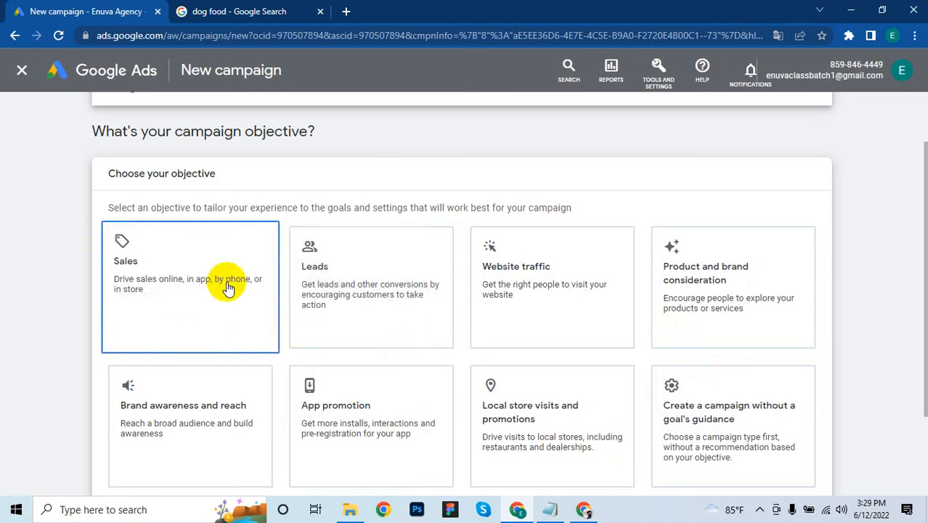
- Compare the campaign types offered for different objectives and set the campaign objective to Website traffic
{"action": "left_click", "coordinate": [523, 294]}
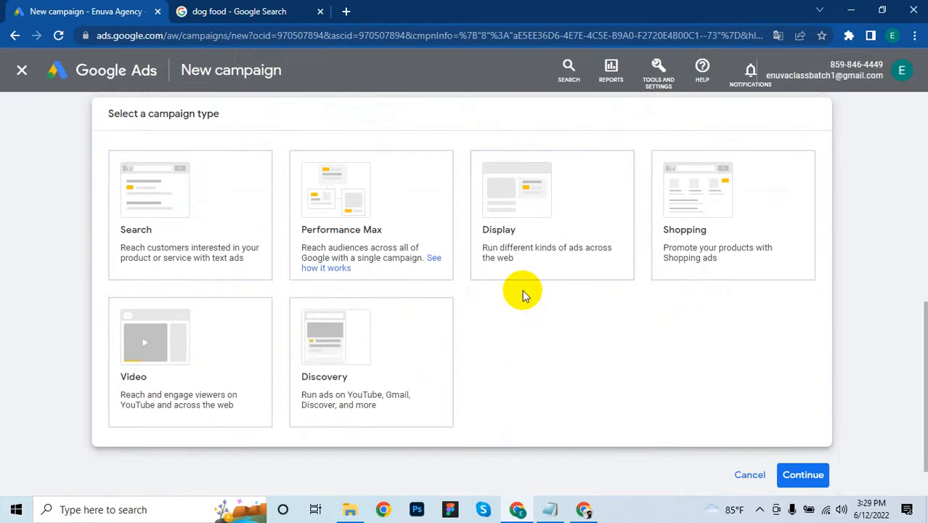
{"action": "scroll", "coordinate": [522, 290], "scroll_direction": "up", "scroll_amount": 5}
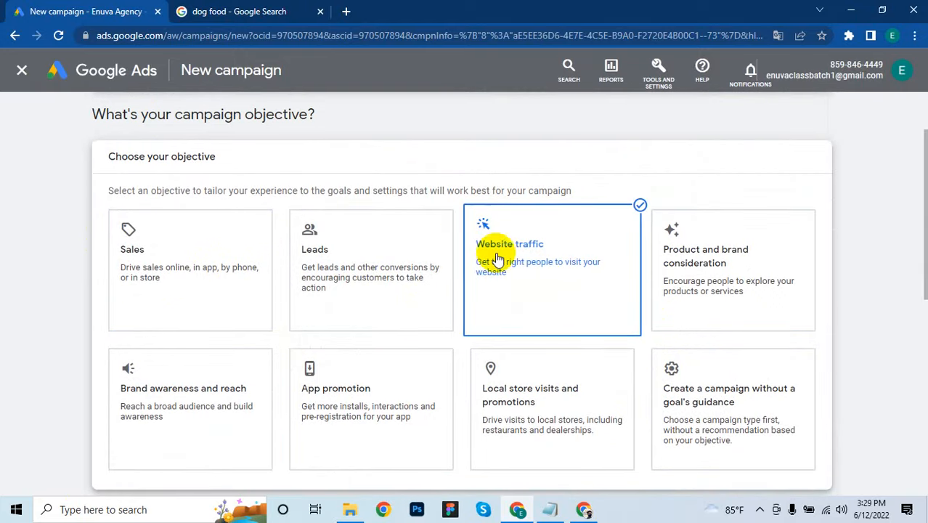
{"action": "scroll", "coordinate": [537, 291], "scroll_direction": "down", "scroll_amount": 5}
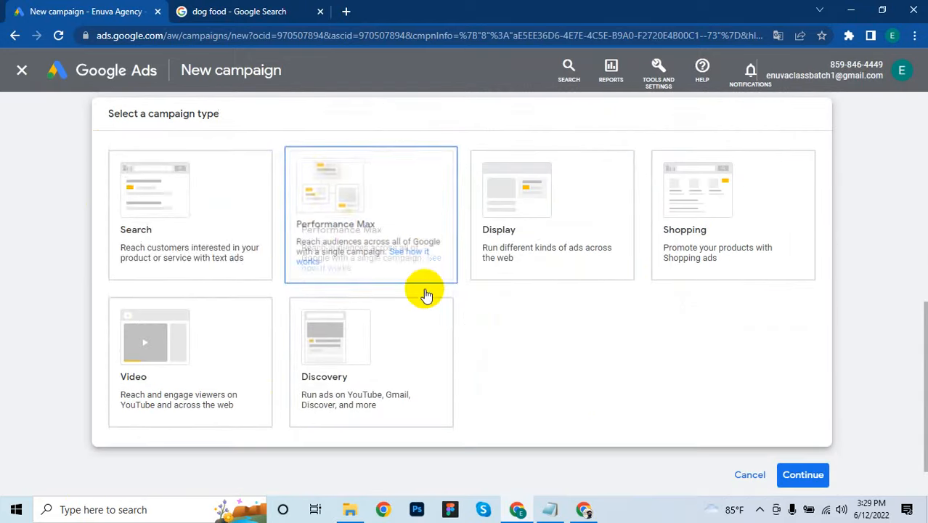
{"action": "scroll", "coordinate": [517, 356], "scroll_direction": "up", "scroll_amount": 5}
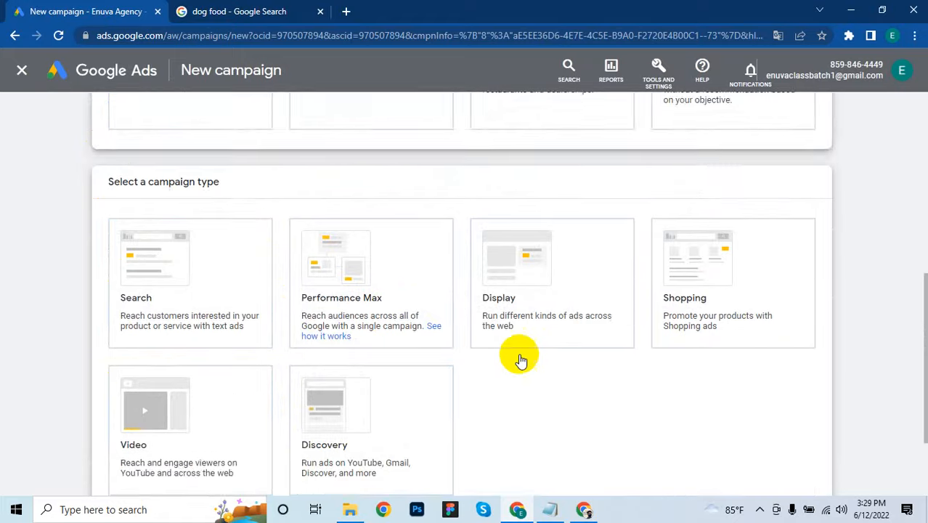
{"action": "scroll", "coordinate": [196, 349], "scroll_direction": "down", "scroll_amount": 5}
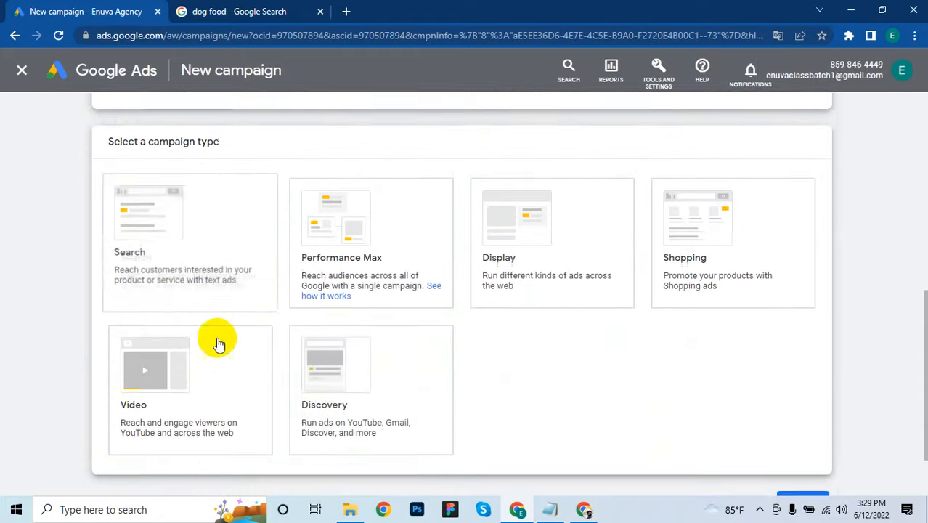
{"action": "scroll", "coordinate": [559, 327], "scroll_direction": "up", "scroll_amount": 5}
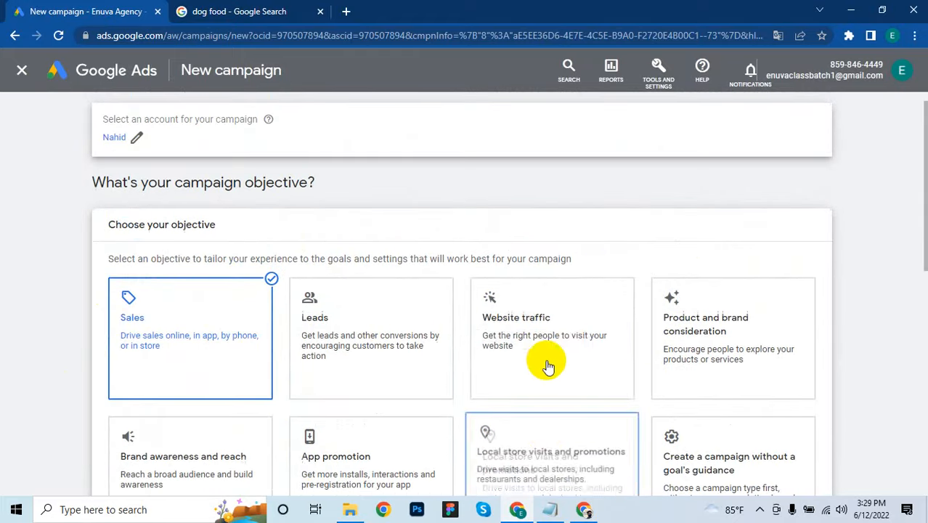
{"action": "left_click", "coordinate": [550, 326]}
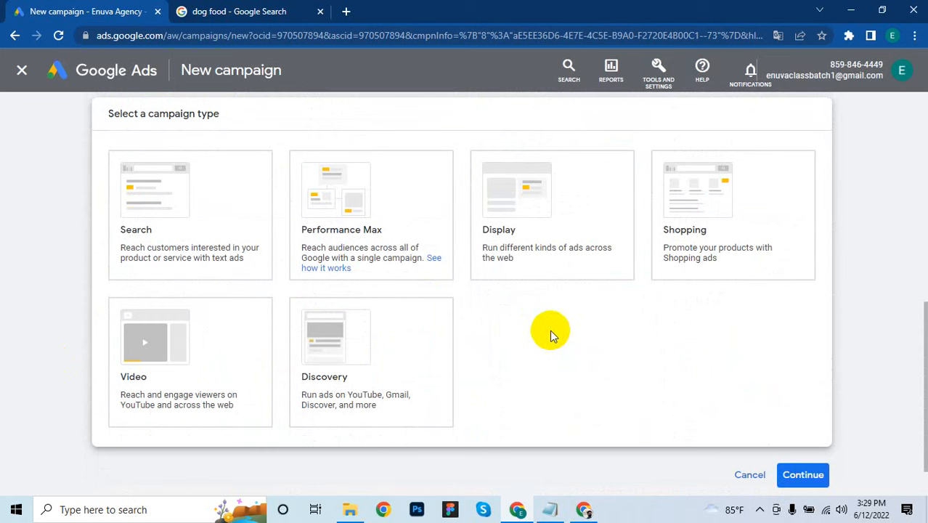
{"action": "scroll", "coordinate": [623, 362], "scroll_direction": "up", "scroll_amount": 5}
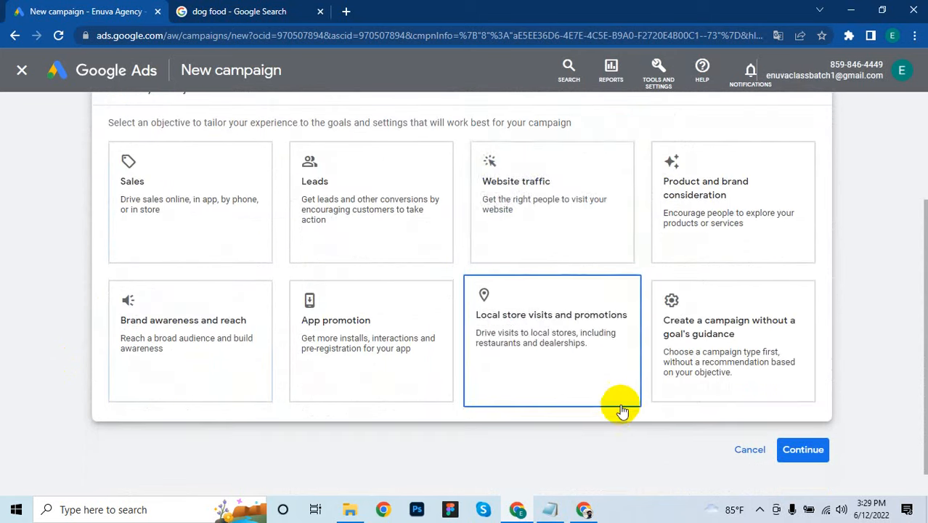
{"action": "left_click", "coordinate": [599, 232]}
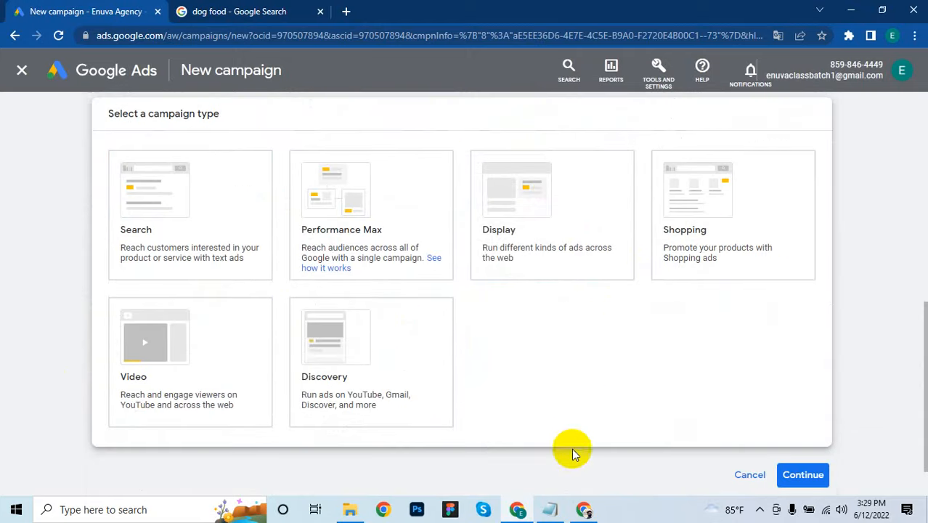
- Bring up the Notepad notes, highlight "Search Ads Setup" and return to the campaign type selection
{"action": "left_click", "coordinate": [551, 508]}
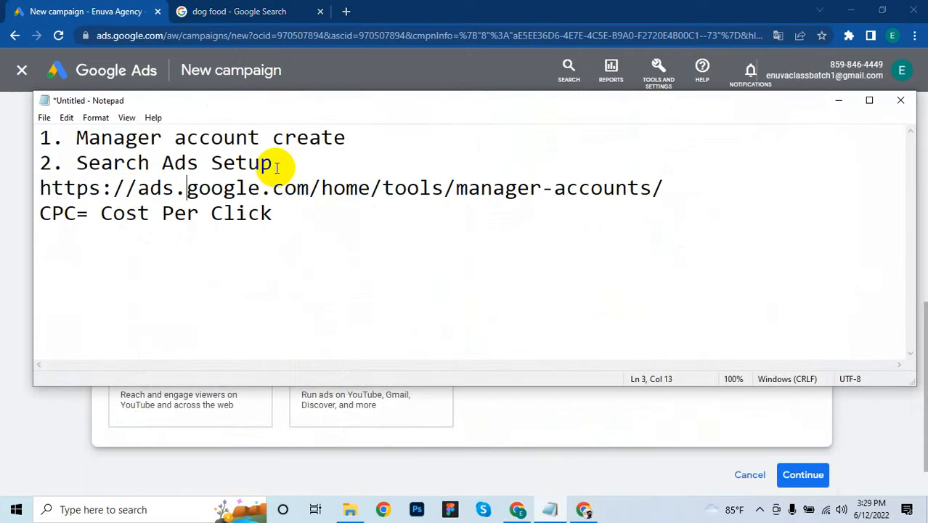
{"action": "left_click_drag", "start_coordinate": [273, 164], "coordinate": [89, 165]}
{"action": "left_click", "coordinate": [843, 100]}
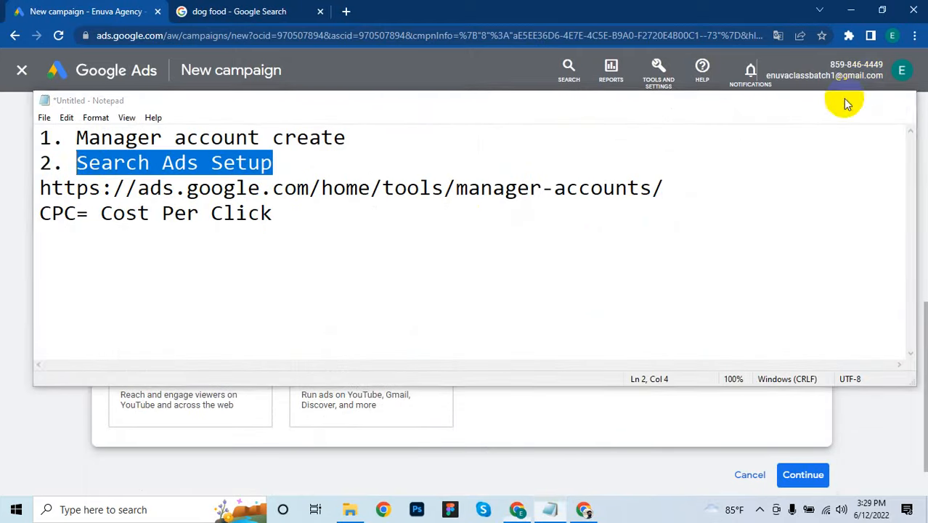
- Choose Search as the campaign type and go to the business's website field among the ways to reach the goal
{"action": "left_click", "coordinate": [225, 219]}
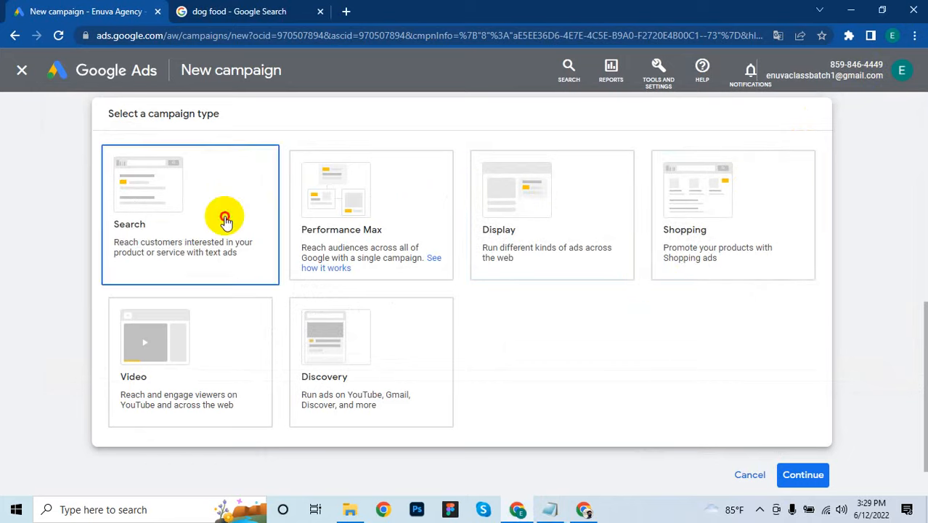
{"action": "scroll", "coordinate": [225, 218], "scroll_direction": "down", "scroll_amount": 7}
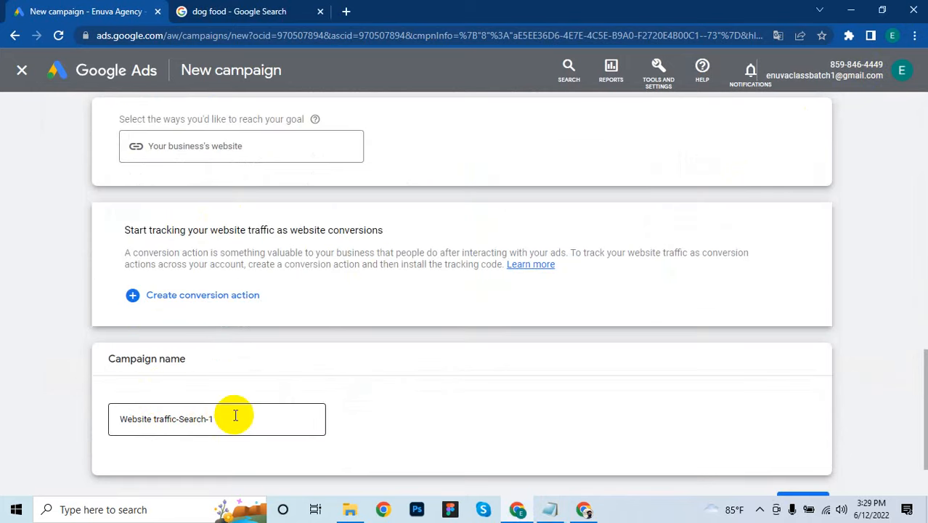
{"action": "left_click", "coordinate": [238, 140]}
{"action": "scroll", "coordinate": [370, 174], "scroll_direction": "up", "scroll_amount": 2}
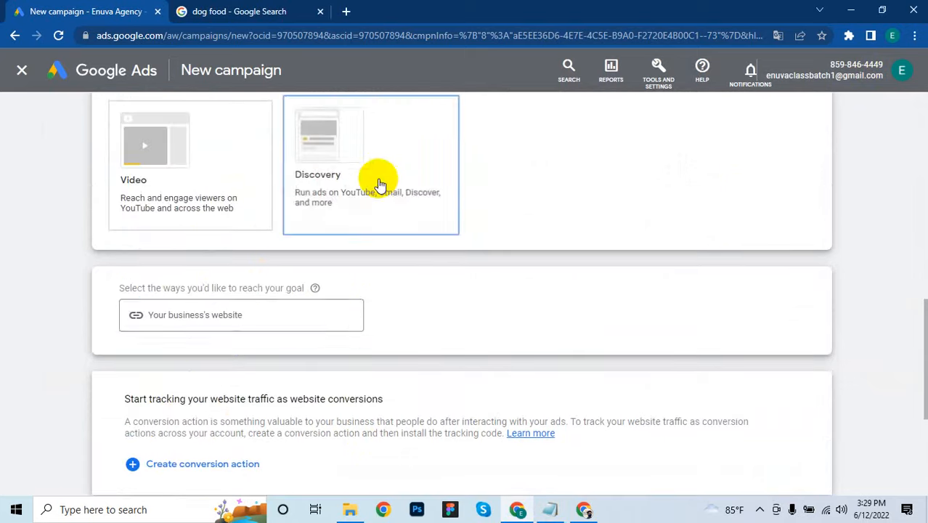
{"action": "left_click", "coordinate": [303, 312]}
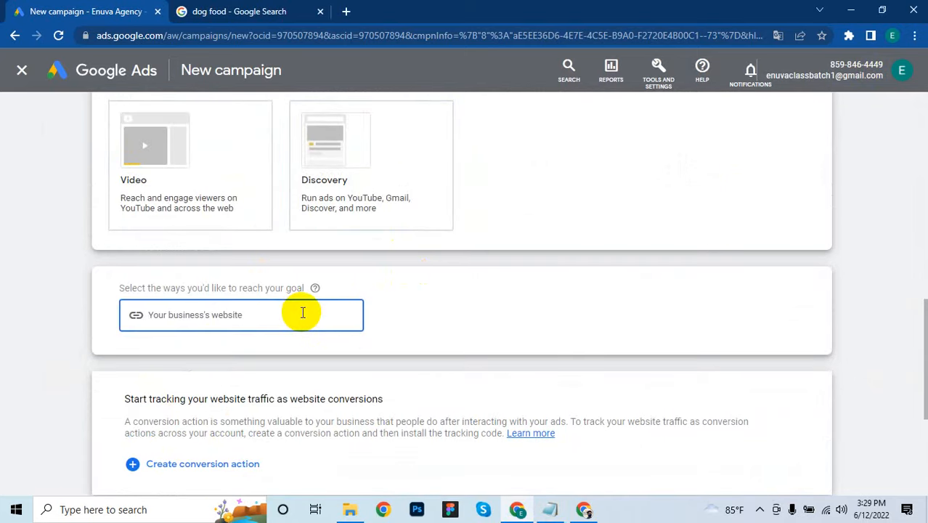
- Load enuvait.com in a new browser tab
{"action": "left_click", "coordinate": [262, 10]}
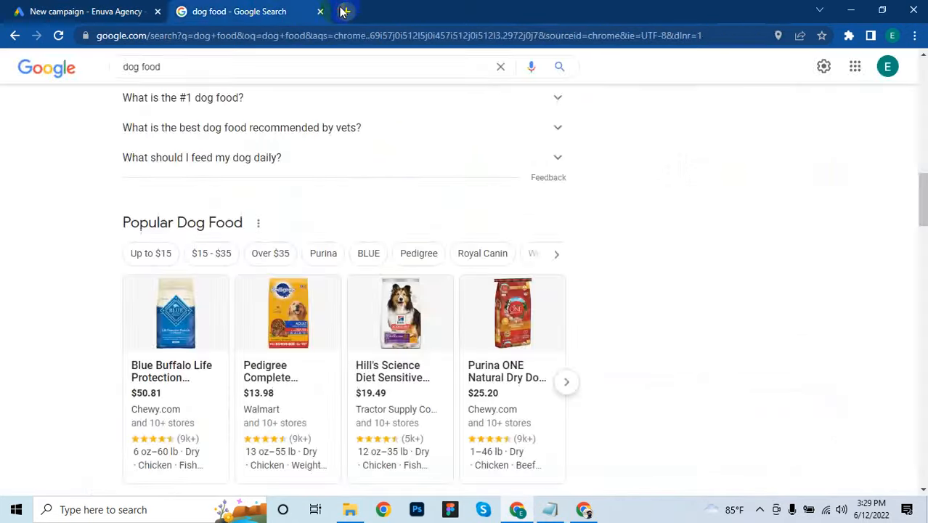
{"action": "left_click", "coordinate": [345, 11]}
{"action": "type", "text": "enu"}
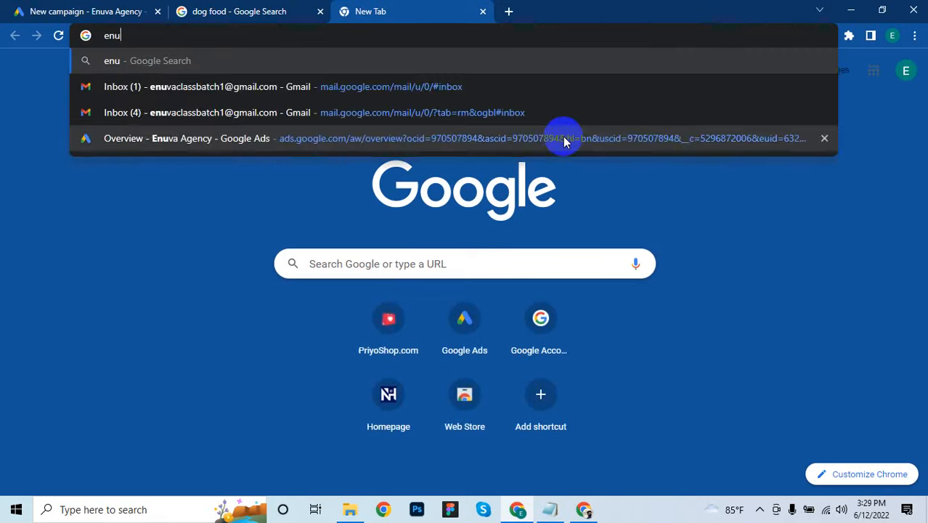
{"action": "type", "text": "va.ci"}
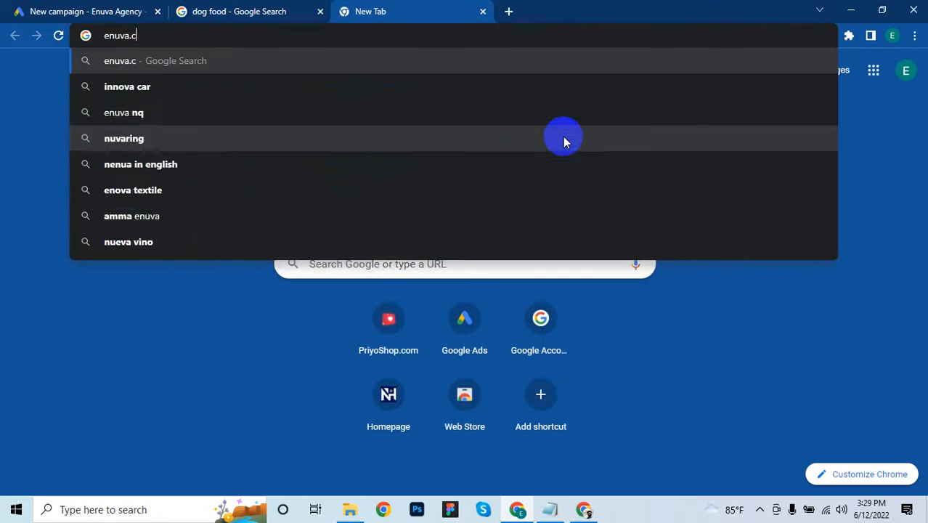
{"action": "key", "text": "BackSpace"}
{"action": "key", "text": "BackSpace"}
{"action": "key", "text": "BackSpace"}
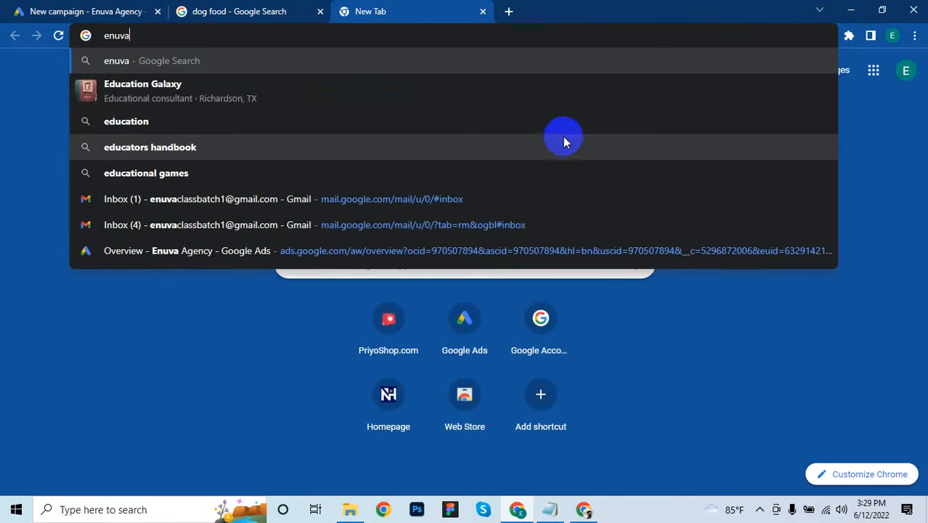
{"action": "type", "text": "it."}
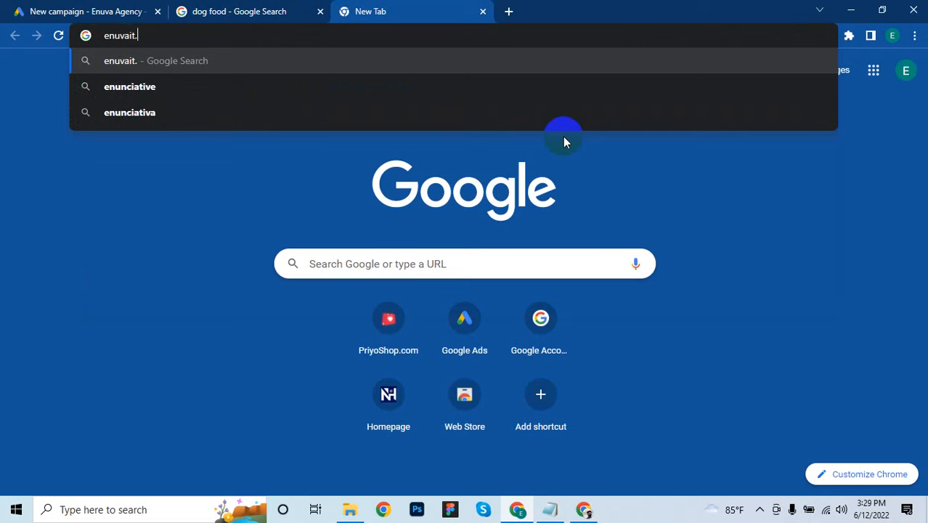
{"action": "type", "text": "com"}
{"action": "key", "text": "Return"}
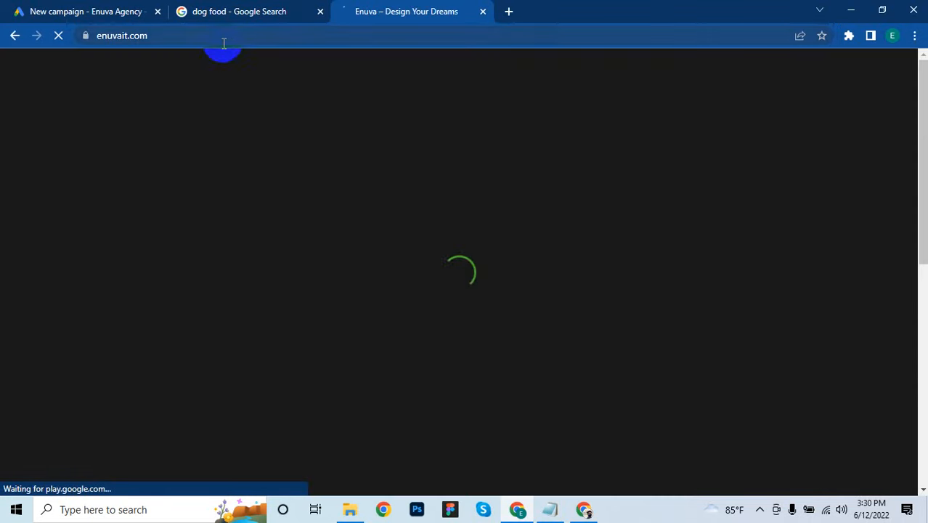
- Copy the full web address of the Enuva site
{"action": "left_click", "coordinate": [230, 34]}
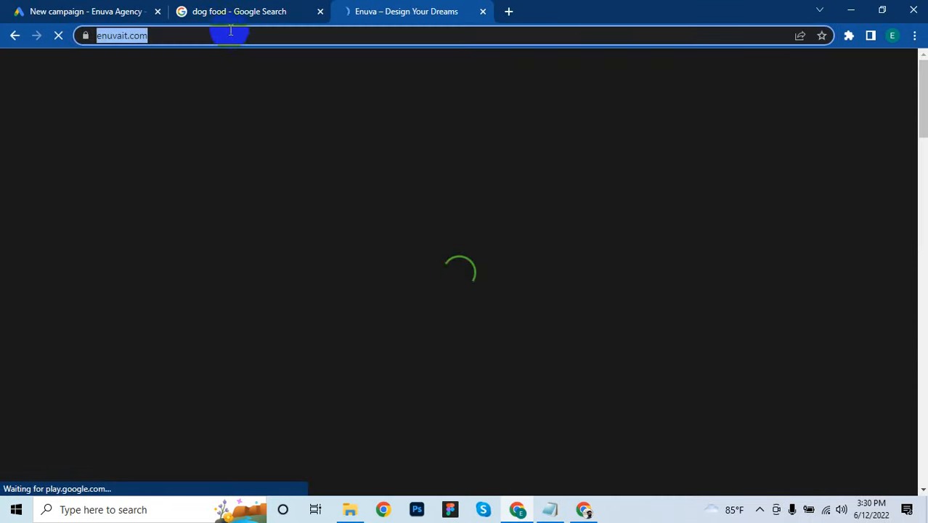
{"action": "left_click", "coordinate": [222, 35]}
{"action": "triple_click", "coordinate": [221, 35]}
{"action": "double_click", "coordinate": [220, 35]}
{"action": "right_click", "coordinate": [220, 34]}
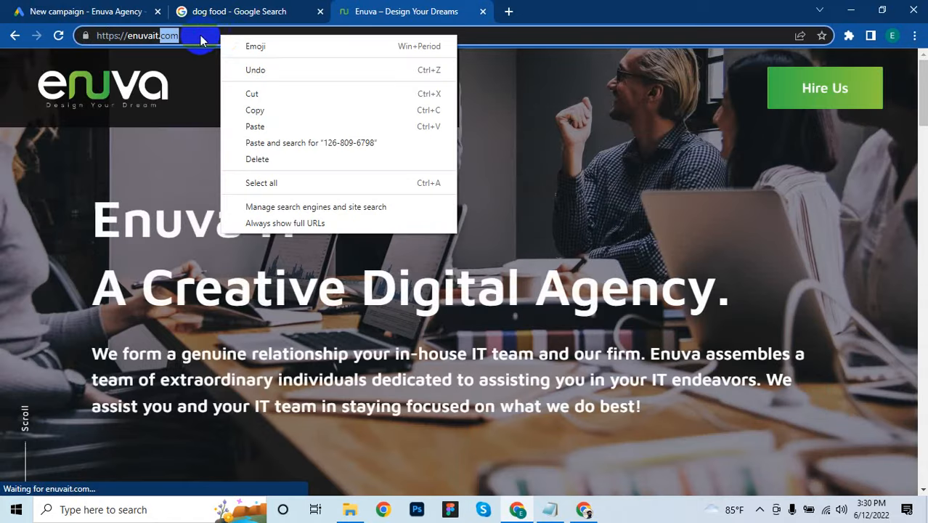
{"action": "left_click", "coordinate": [205, 35]}
{"action": "triple_click", "coordinate": [205, 34]}
{"action": "right_click", "coordinate": [203, 36]}
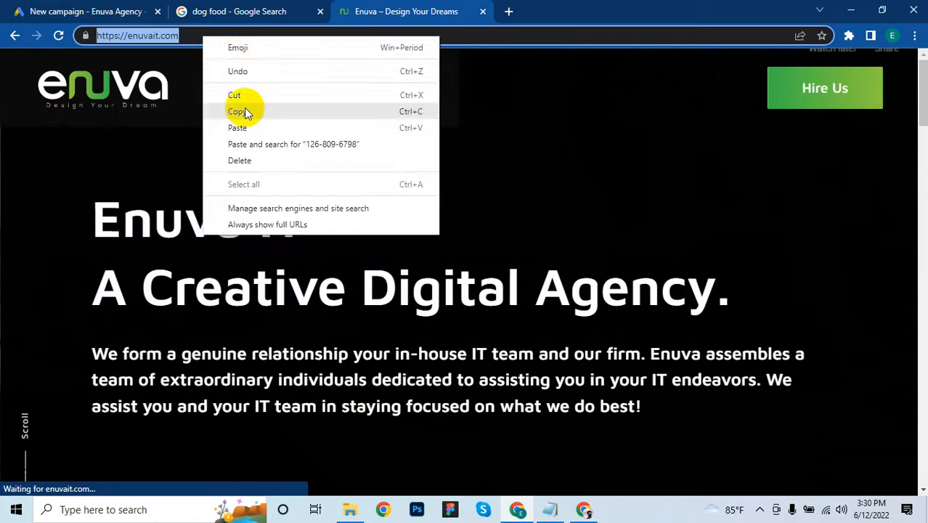
{"action": "left_click", "coordinate": [246, 112]}
{"action": "left_click", "coordinate": [239, 11]}
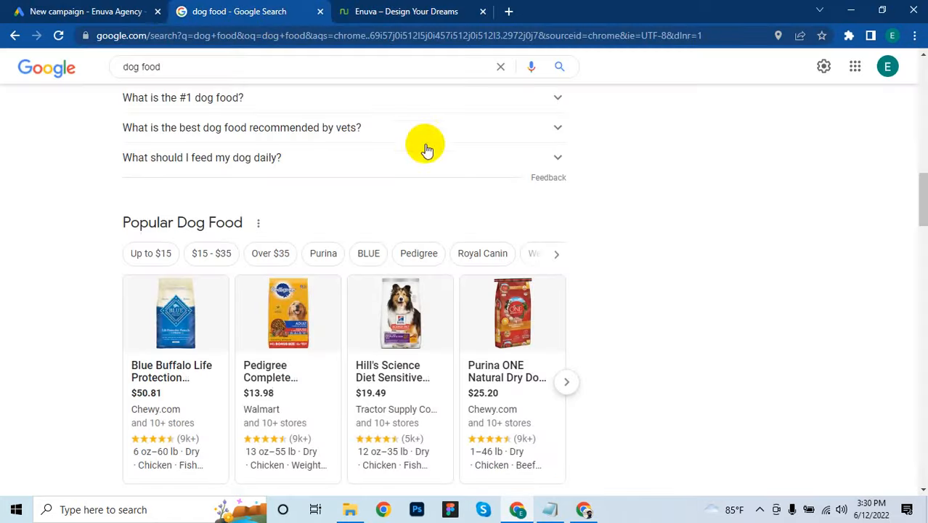
{"action": "key", "text": "ctrl+shift+Tab"}
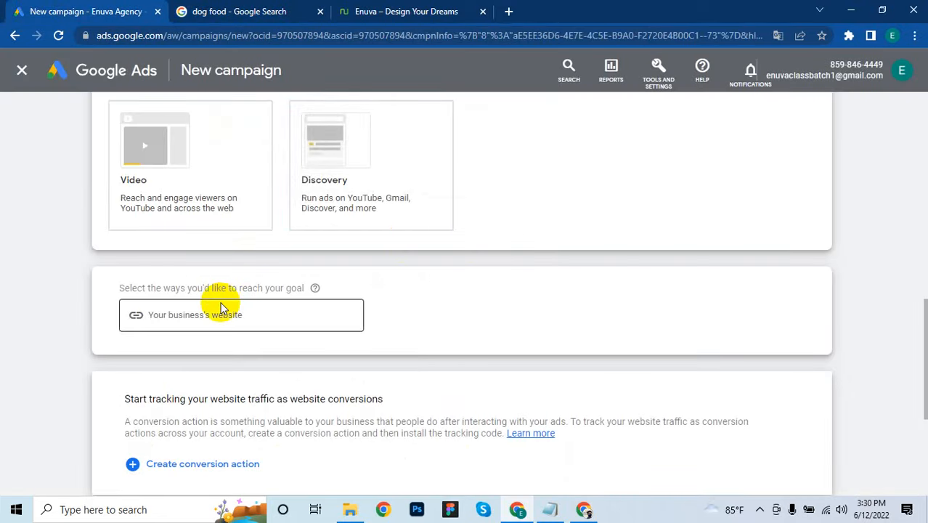
{"action": "left_click", "coordinate": [227, 313]}
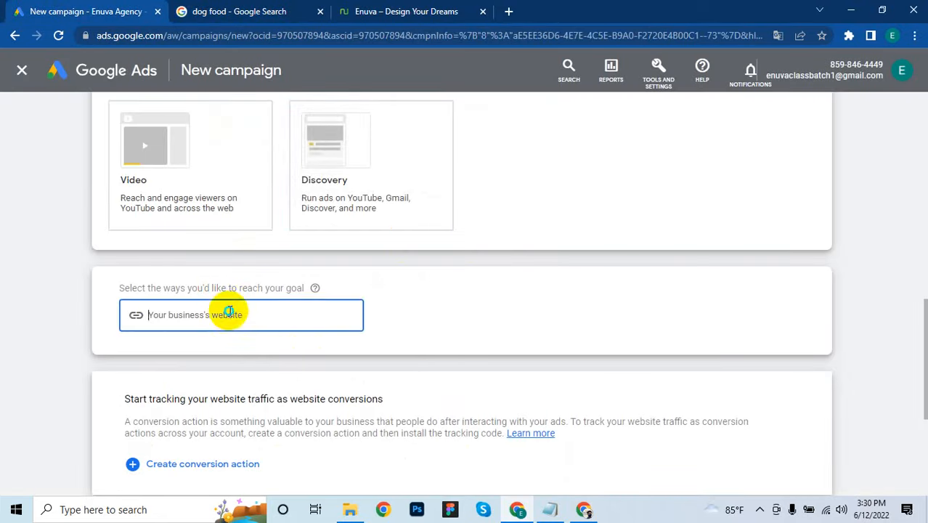
{"action": "right_click", "coordinate": [226, 313]}
{"action": "left_click", "coordinate": [285, 203]}
- Replace the default campaign name with "HH Global" and continue to the budget and bidding settings
{"action": "scroll", "coordinate": [508, 231], "scroll_direction": "down", "scroll_amount": 1}
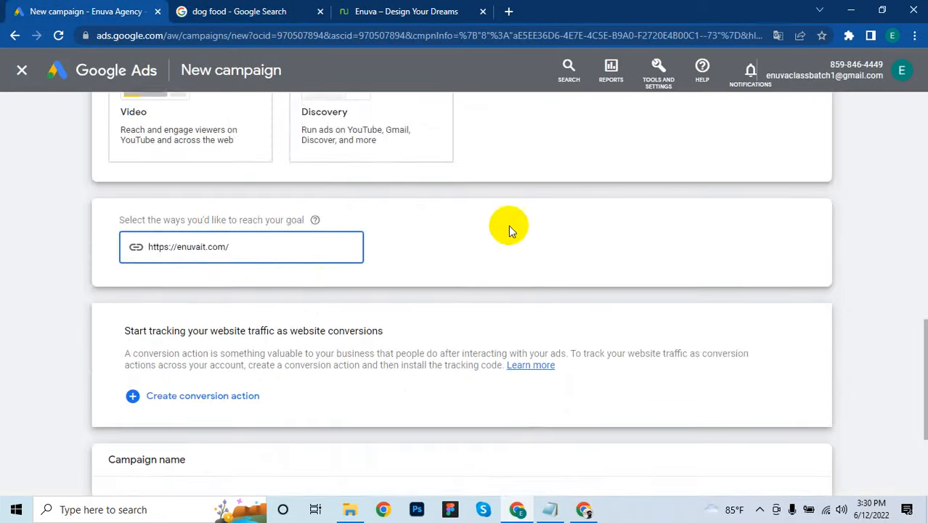
{"action": "scroll", "coordinate": [508, 231], "scroll_direction": "down", "scroll_amount": 3}
{"action": "left_click", "coordinate": [246, 342]}
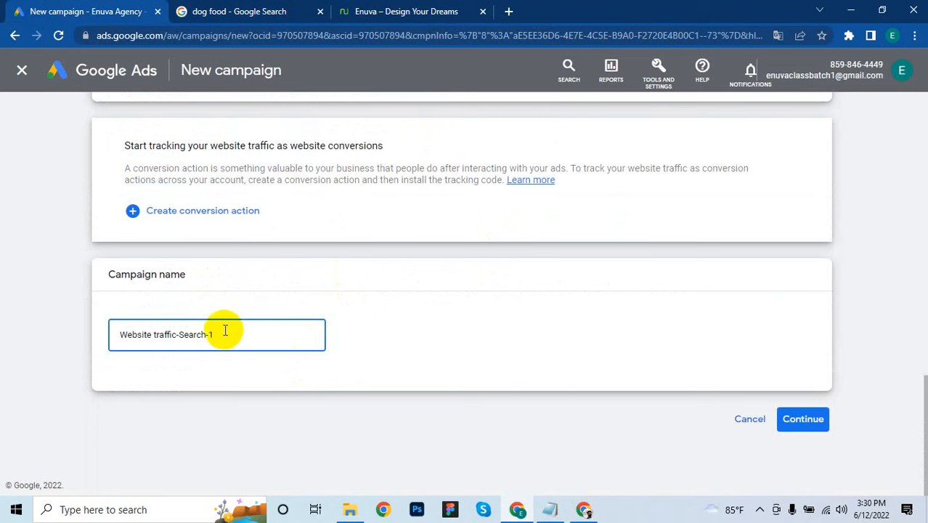
{"action": "left_click_drag", "start_coordinate": [223, 331], "coordinate": [104, 321]}
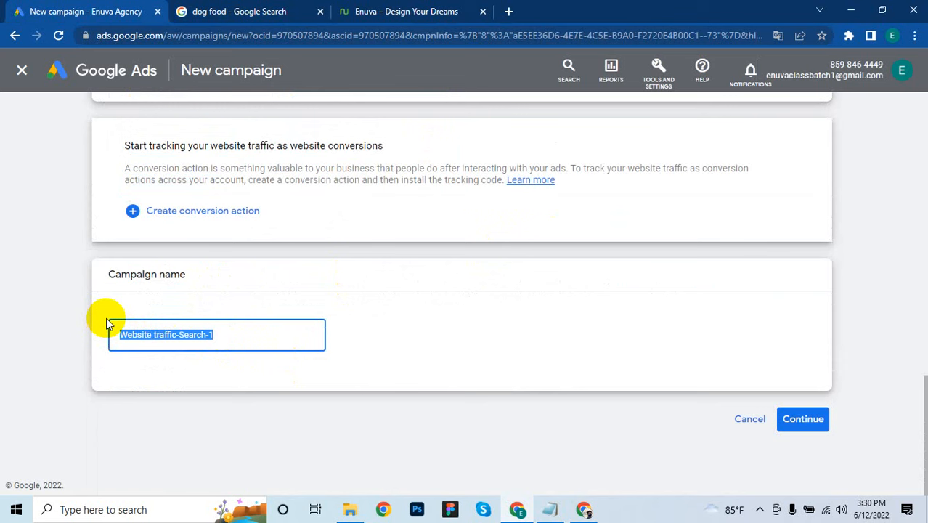
{"action": "left_click", "coordinate": [236, 335]}
{"action": "left_click_drag", "start_coordinate": [237, 335], "coordinate": [57, 374]}
{"action": "key", "text": "BackSpace"}
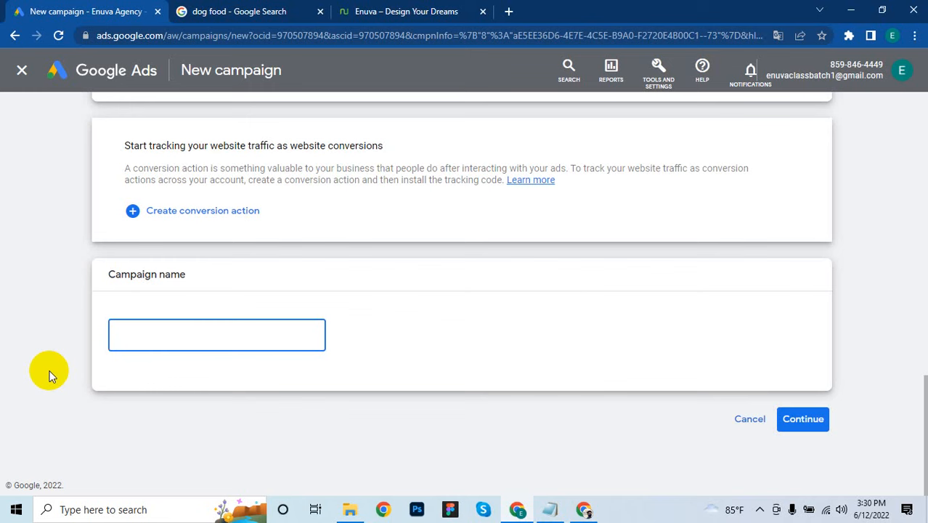
{"action": "type", "text": "H"}
{"action": "key", "text": "BackSpace"}
{"action": "key", "text": "BackSpace"}
{"action": "type", "text": "HH Go"}
{"action": "key", "text": "BackSpace"}
{"action": "type", "text": "lobal"}
{"action": "left_click", "coordinate": [798, 421]}
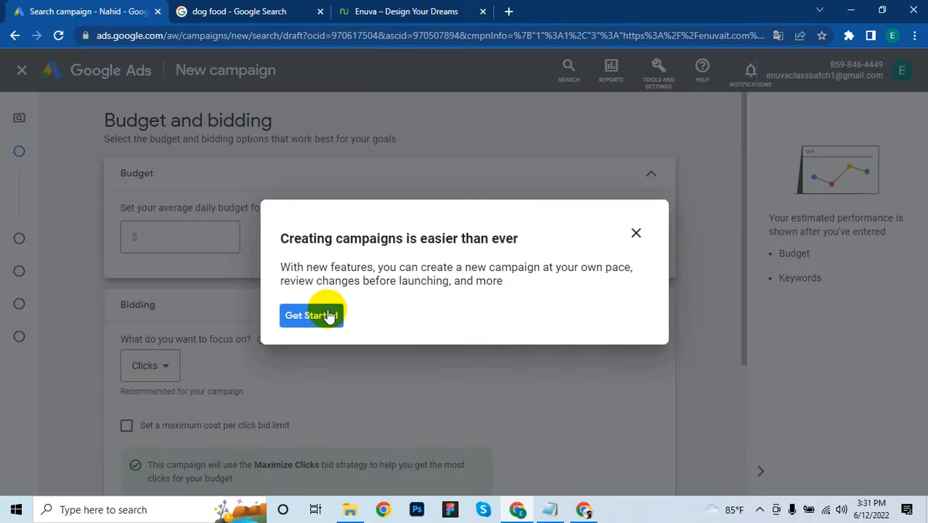
- Leave the campaign creation guide and set the campaign's average daily budget to $5
{"action": "left_click", "coordinate": [634, 232]}
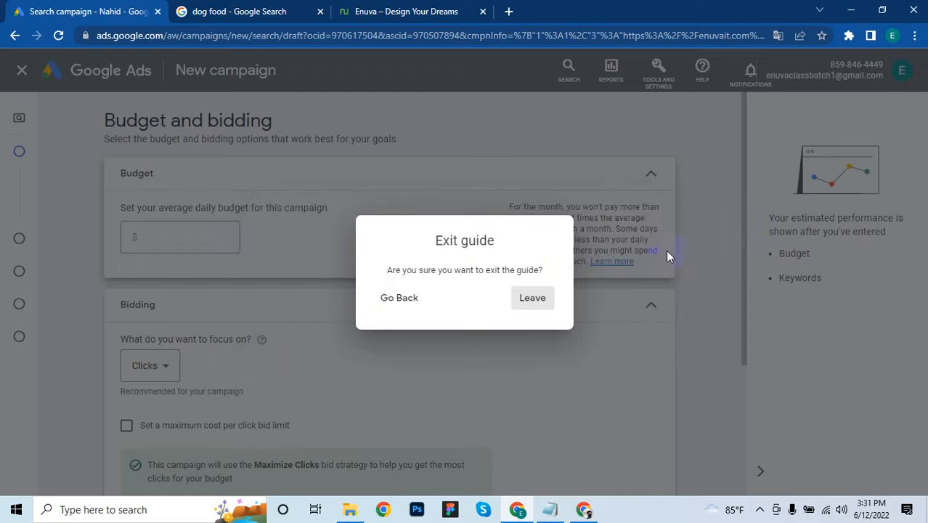
{"action": "left_click", "coordinate": [534, 295]}
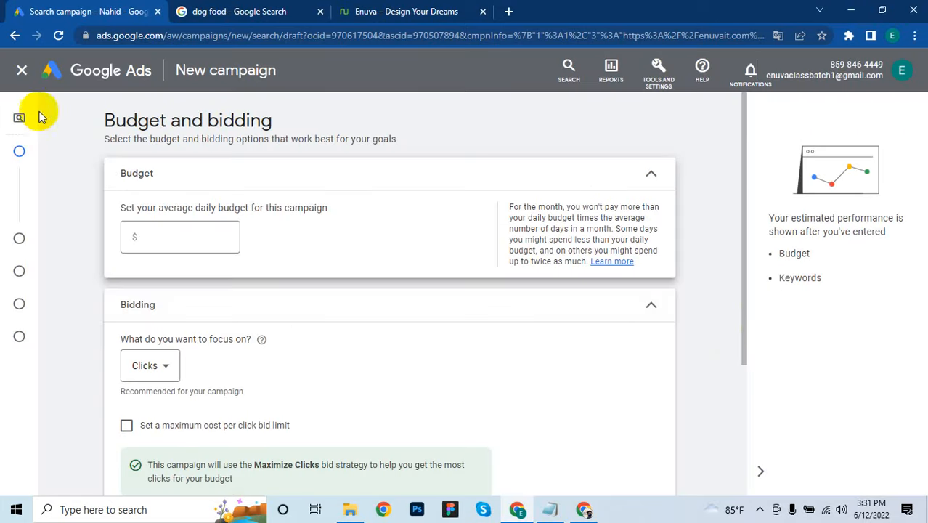
{"action": "left_click", "coordinate": [181, 237]}
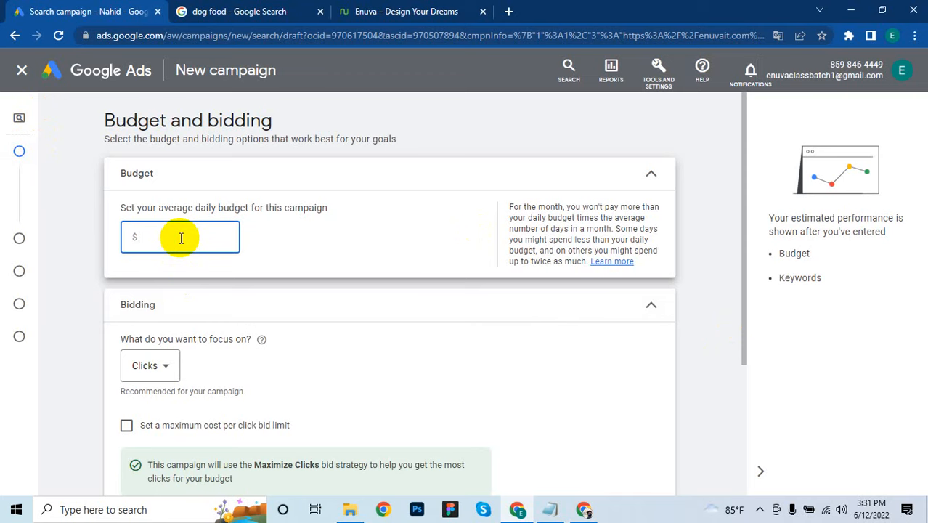
{"action": "type", "text": "5"}
{"action": "scroll", "coordinate": [386, 257], "scroll_direction": "down", "scroll_amount": 3}
{"action": "scroll", "coordinate": [384, 254], "scroll_direction": "up", "scroll_amount": 1}
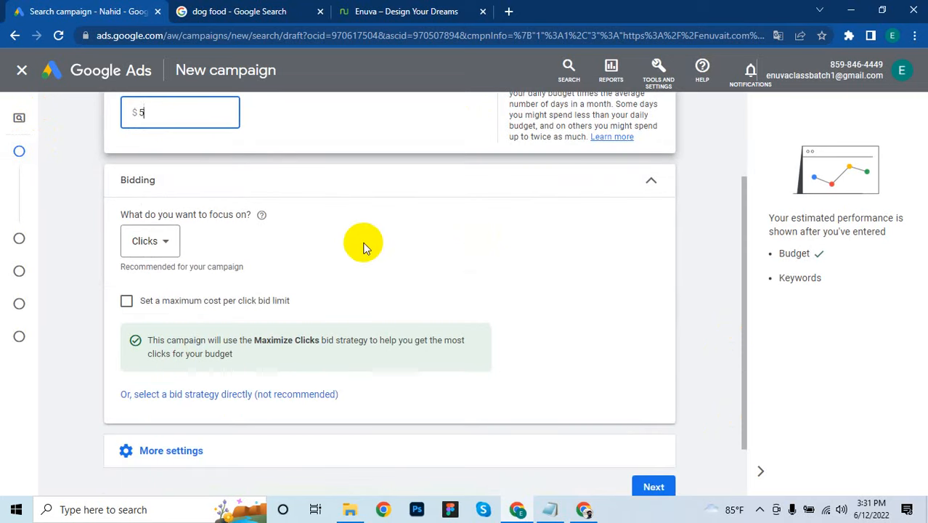
{"action": "scroll", "coordinate": [362, 245], "scroll_direction": "up", "scroll_amount": 2}
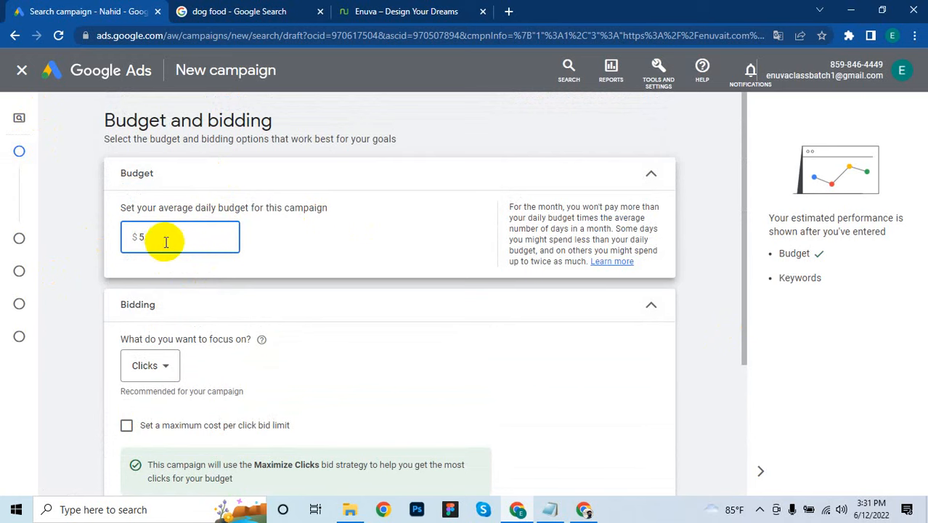
- Examine the bidding focus options and the remaining campaign setup stages, leaving the focus on Clicks
{"action": "scroll", "coordinate": [300, 221], "scroll_direction": "down", "scroll_amount": 2}
{"action": "left_click", "coordinate": [145, 234]}
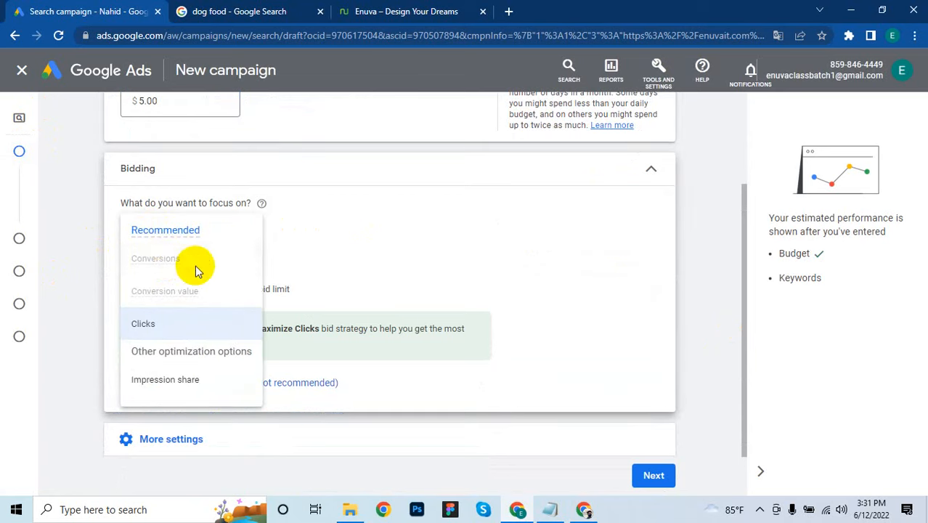
{"action": "mouse_move", "coordinate": [166, 263]}
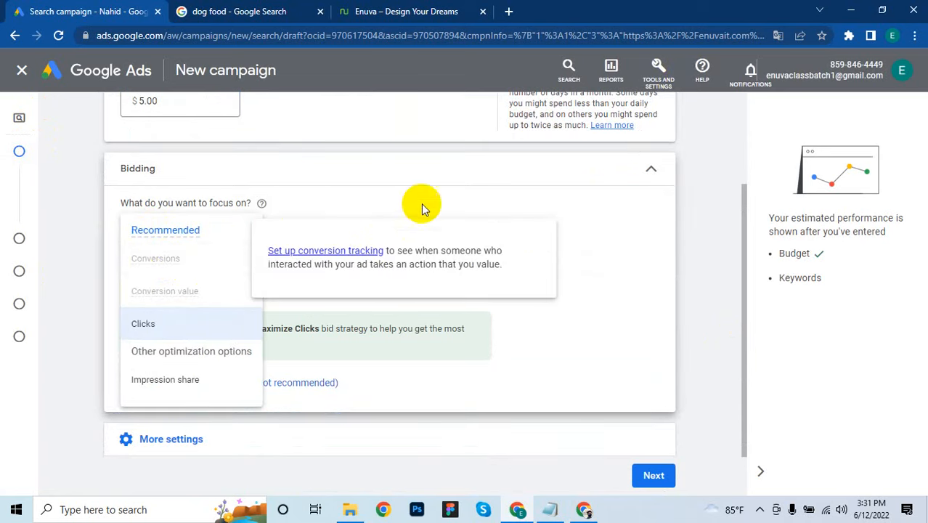
{"action": "left_click", "coordinate": [393, 193]}
{"action": "scroll", "coordinate": [394, 193], "scroll_direction": "up", "scroll_amount": 3}
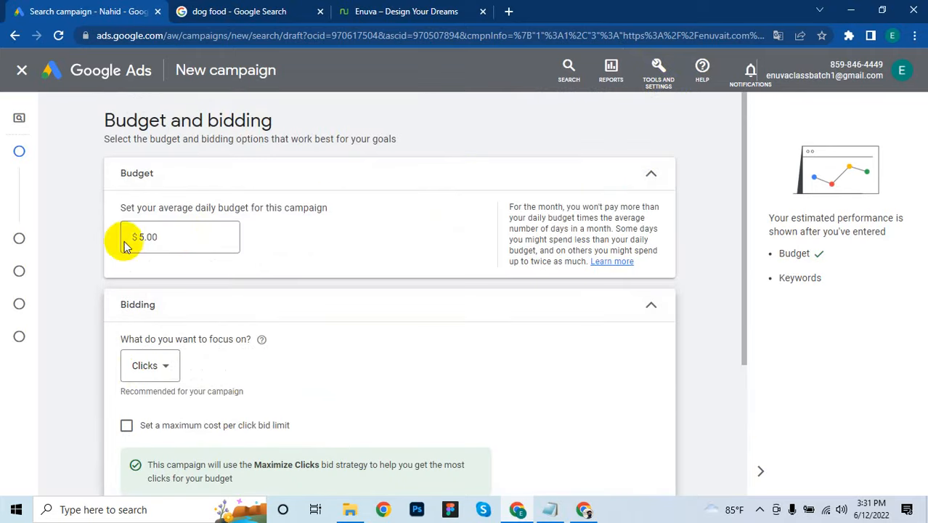
{"action": "mouse_move", "coordinate": [26, 390]}
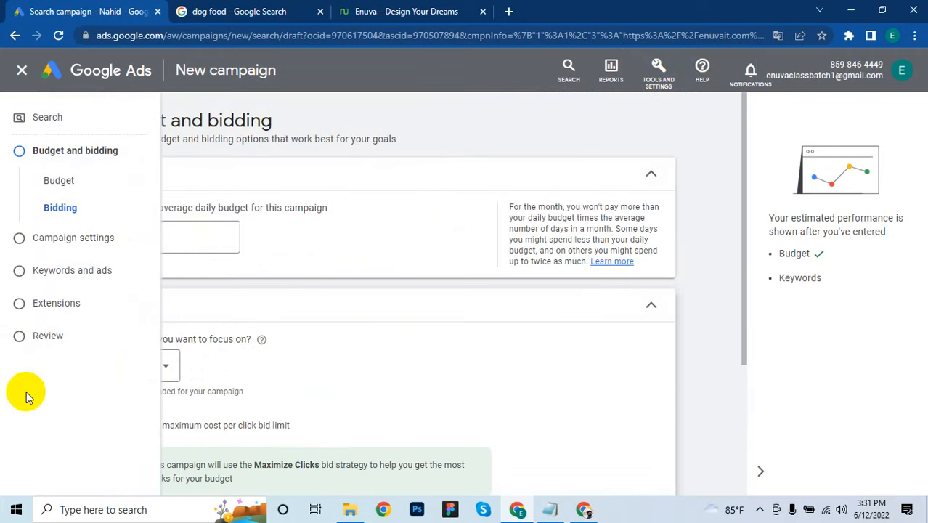
{"action": "left_click", "coordinate": [490, 296]}
{"action": "left_click", "coordinate": [485, 296]}
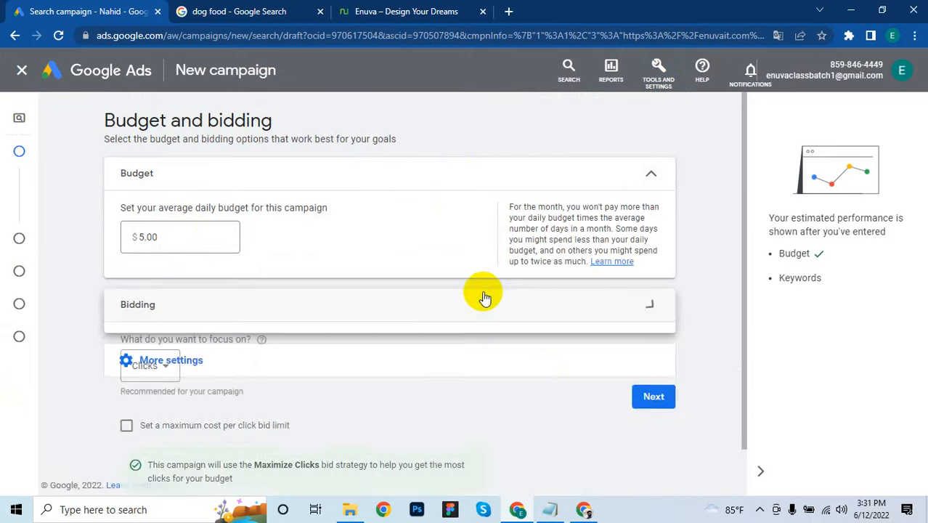
{"action": "scroll", "coordinate": [468, 304], "scroll_direction": "down", "scroll_amount": 1}
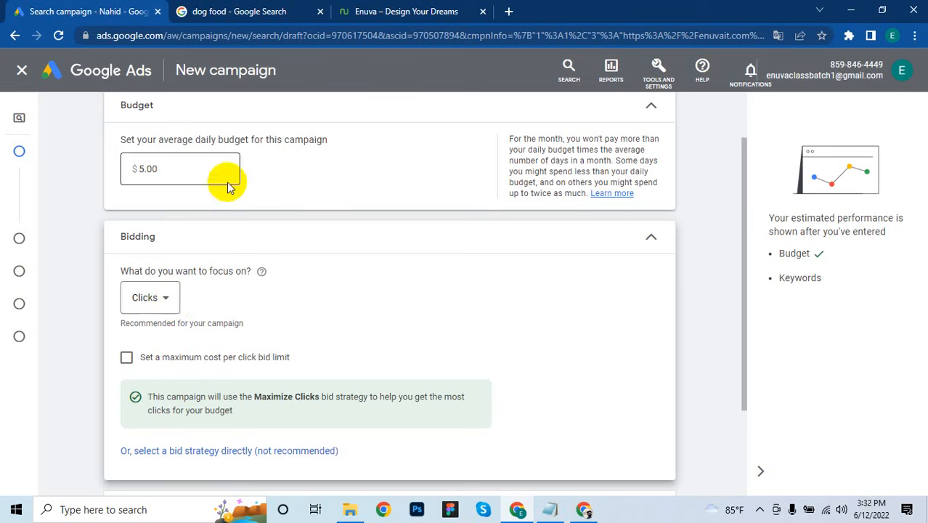
{"action": "left_click", "coordinate": [163, 306]}
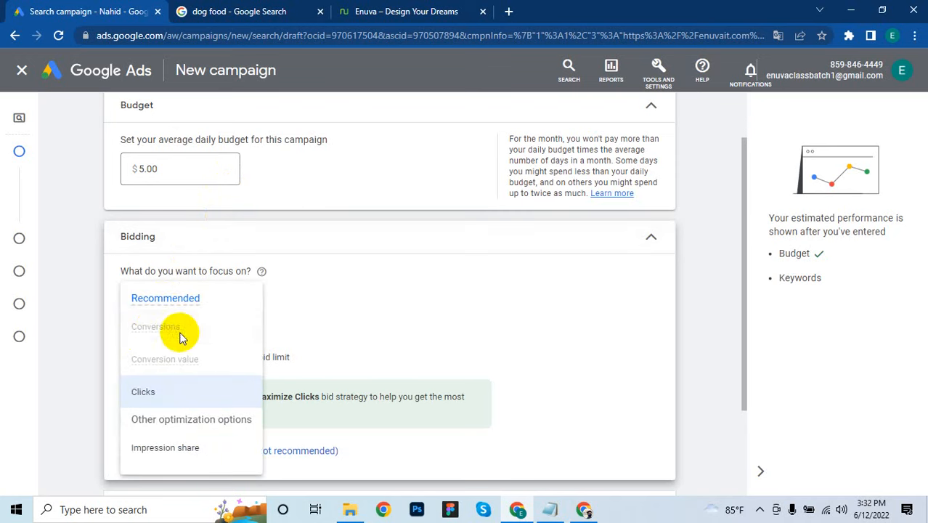
{"action": "left_click", "coordinate": [360, 314]}
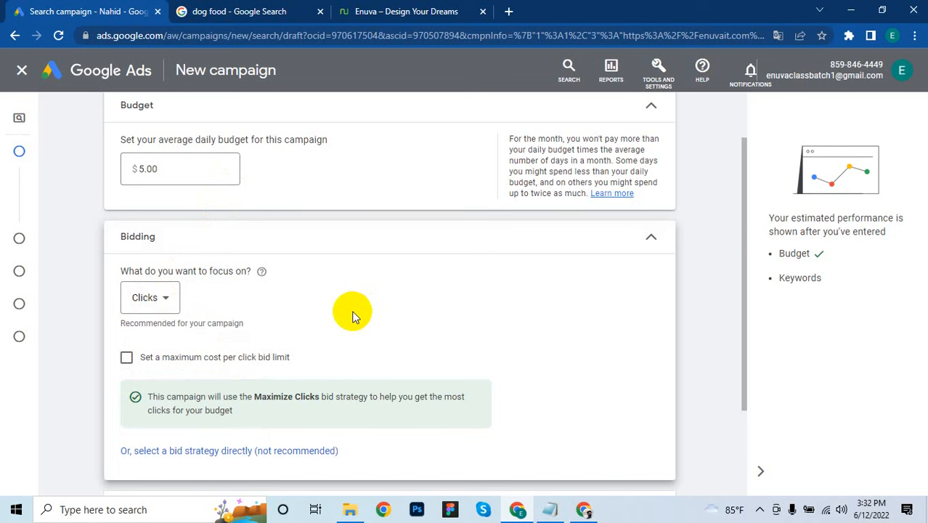
- Review the sponsored ads at the start of the dog food search results and return to the campaign form
{"action": "left_click", "coordinate": [274, 11]}
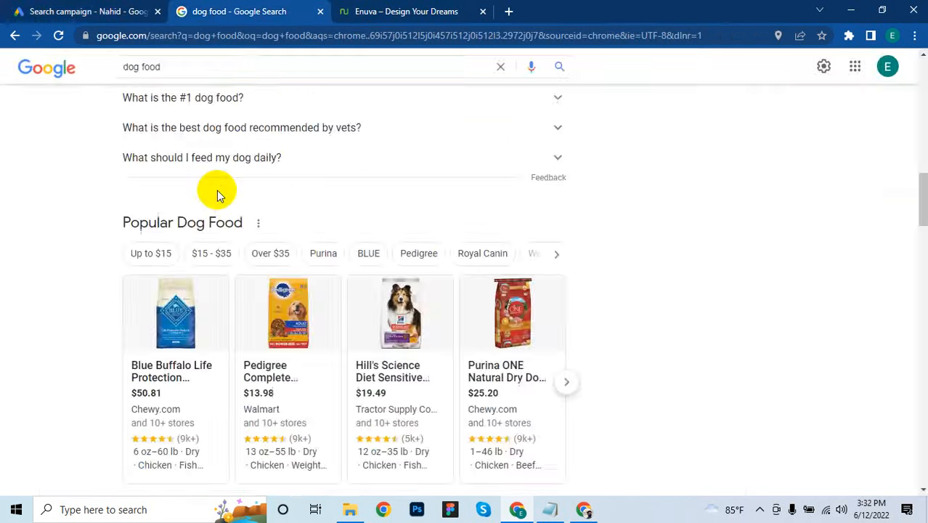
{"action": "scroll", "coordinate": [266, 270], "scroll_direction": "up", "scroll_amount": 15}
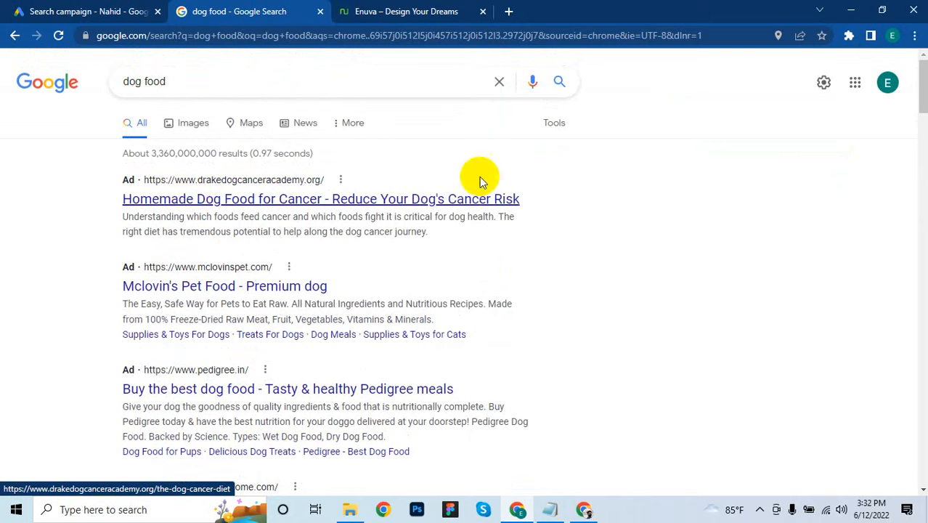
{"action": "left_click", "coordinate": [80, 11]}
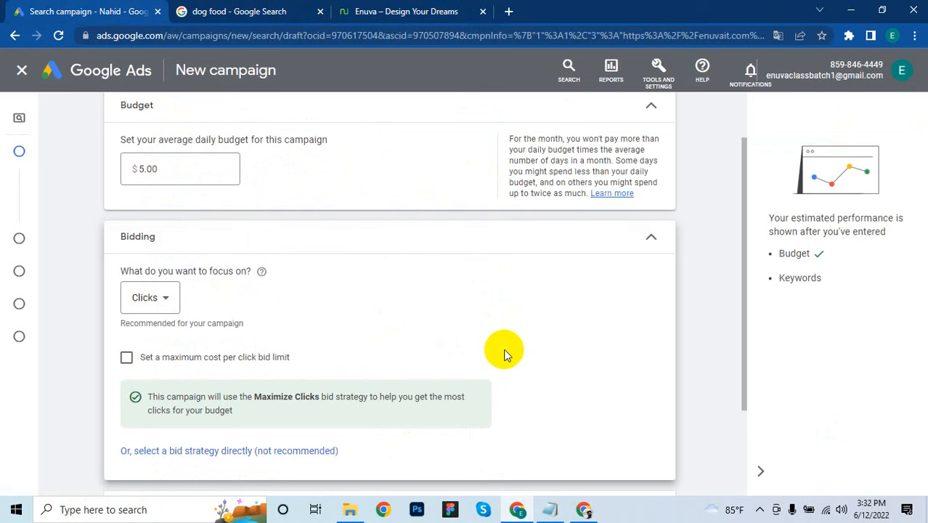
- Keep Clicks as the bidding focus and enable a maximum cost per click bid limit
{"action": "left_click", "coordinate": [153, 306]}
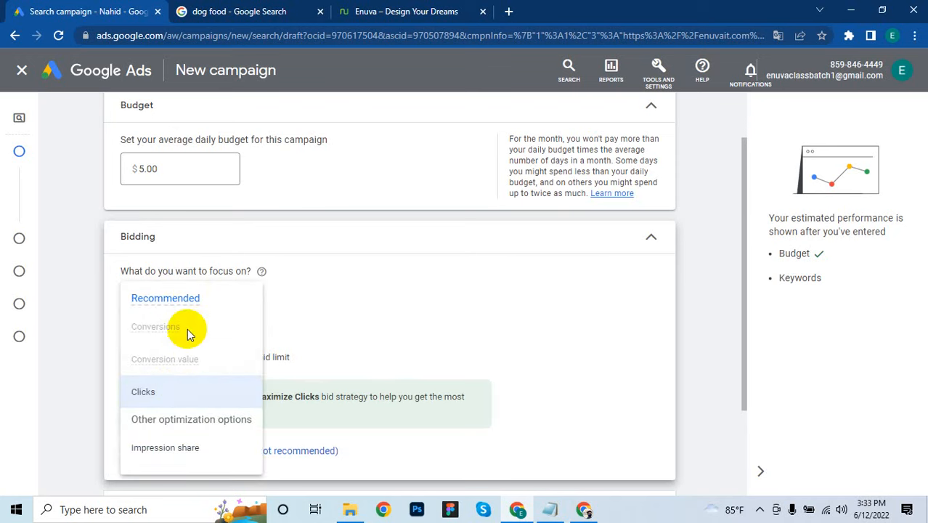
{"action": "left_click", "coordinate": [188, 391]}
{"action": "scroll", "coordinate": [425, 338], "scroll_direction": "down", "scroll_amount": 1}
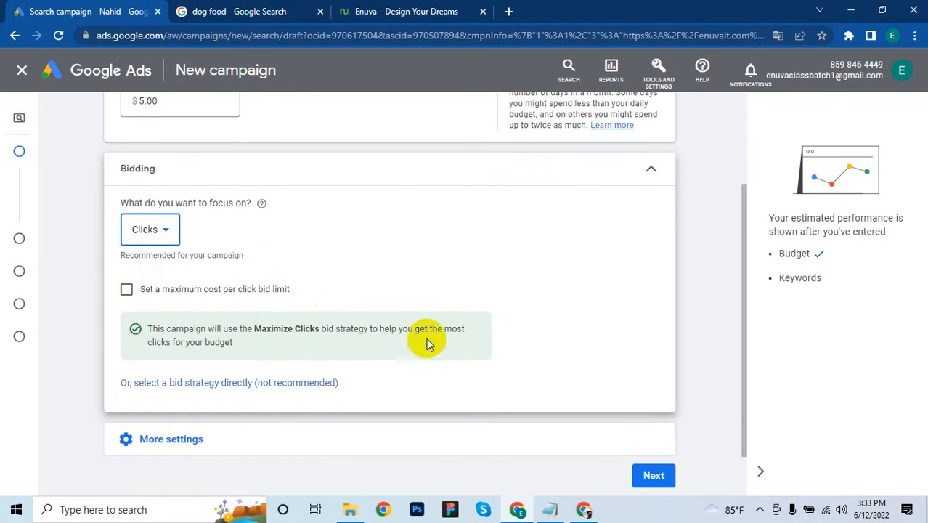
{"action": "left_click", "coordinate": [284, 288]}
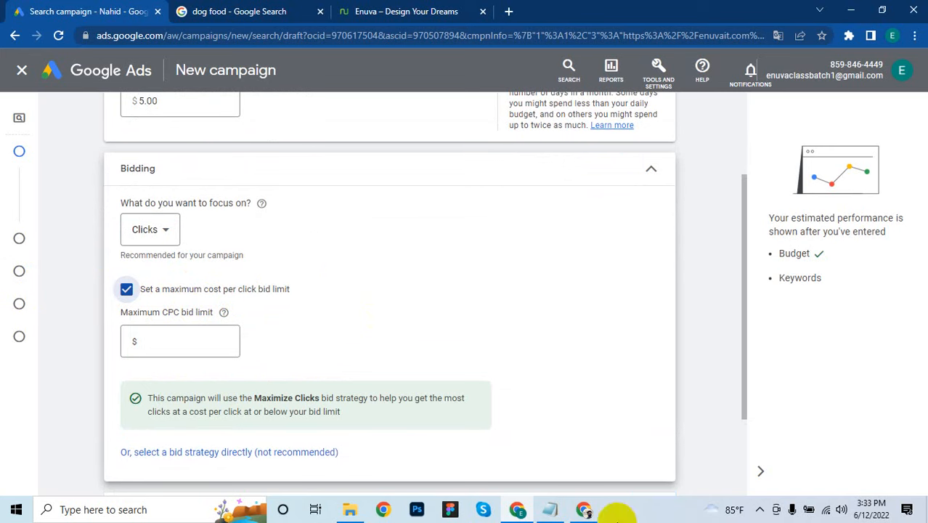
{"action": "left_click", "coordinate": [553, 510]}
{"action": "left_click", "coordinate": [554, 509]}
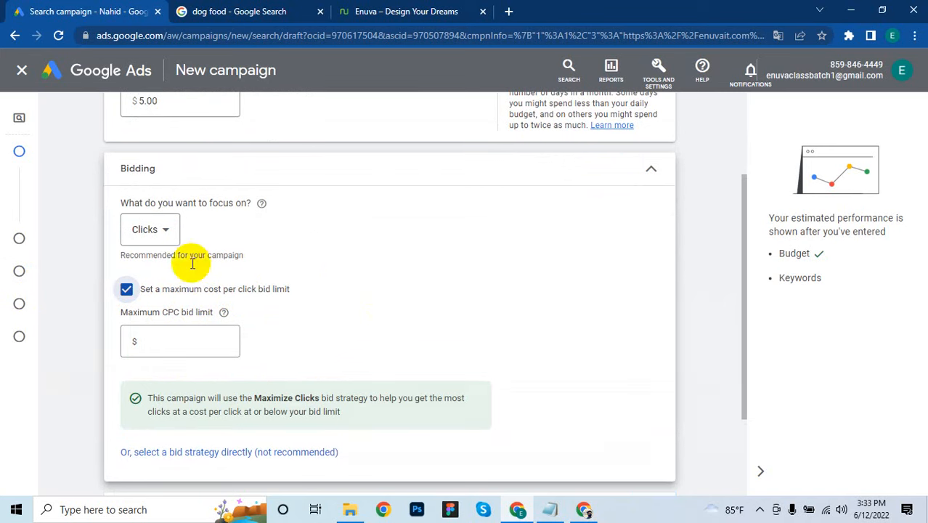
- Set the campaign's maximum CPC bid limit to $0.10
{"action": "left_click", "coordinate": [177, 338]}
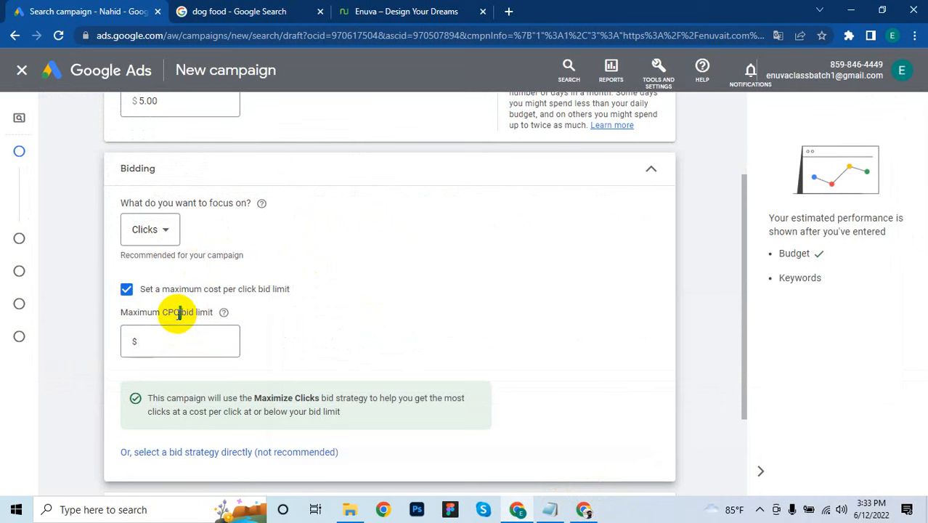
{"action": "triple_click", "coordinate": [178, 314]}
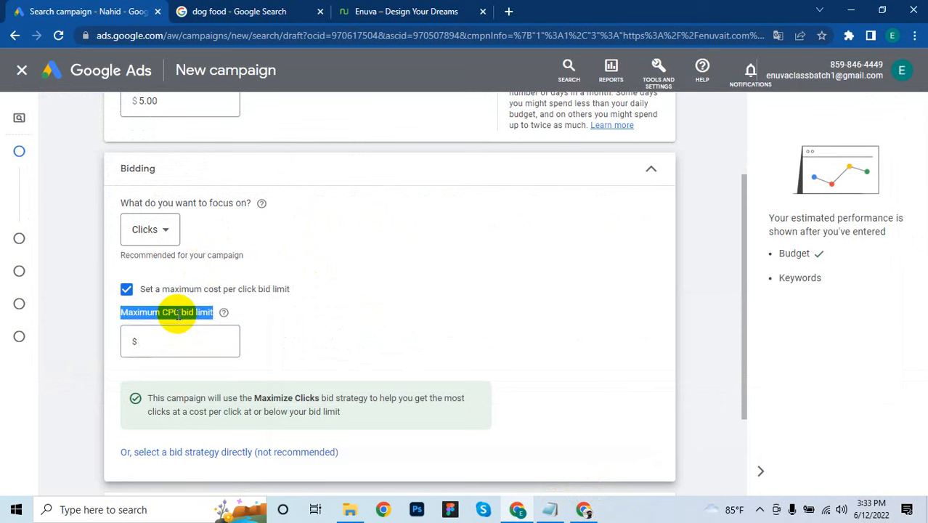
{"action": "left_click", "coordinate": [312, 311]}
{"action": "left_click", "coordinate": [193, 340]}
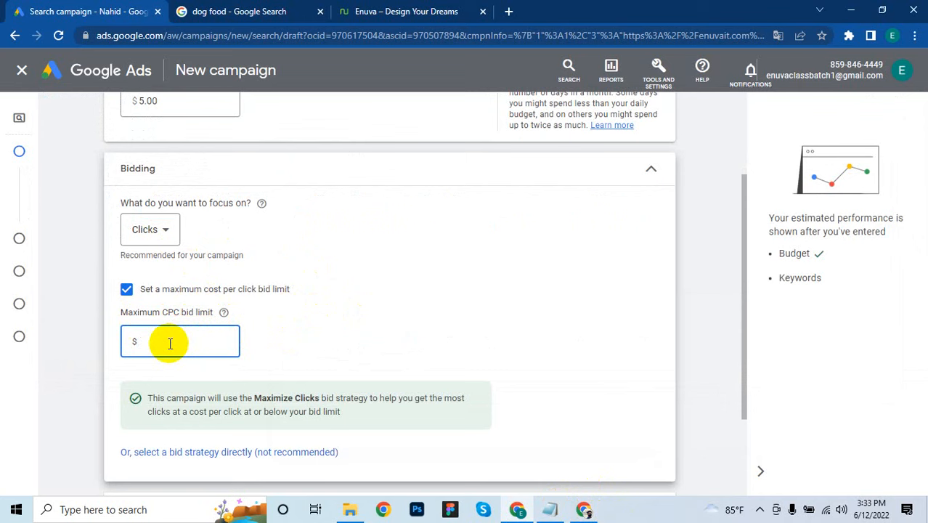
{"action": "type", "text": "0.10"}
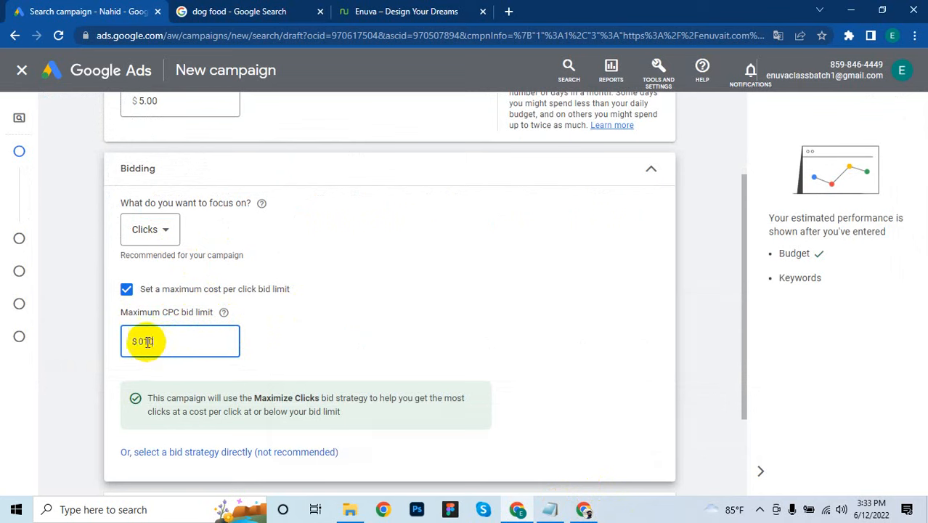
{"action": "left_click", "coordinate": [145, 341]}
{"action": "type", "text": ".10"}
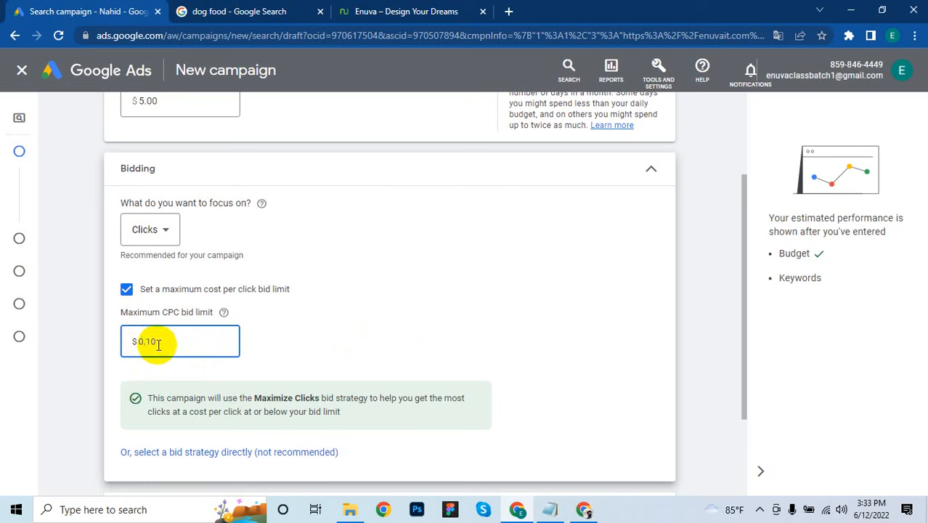
- Replace the maximum CPC bid limit with $0.40
{"action": "left_click_drag", "start_coordinate": [154, 339], "coordinate": [122, 341]}
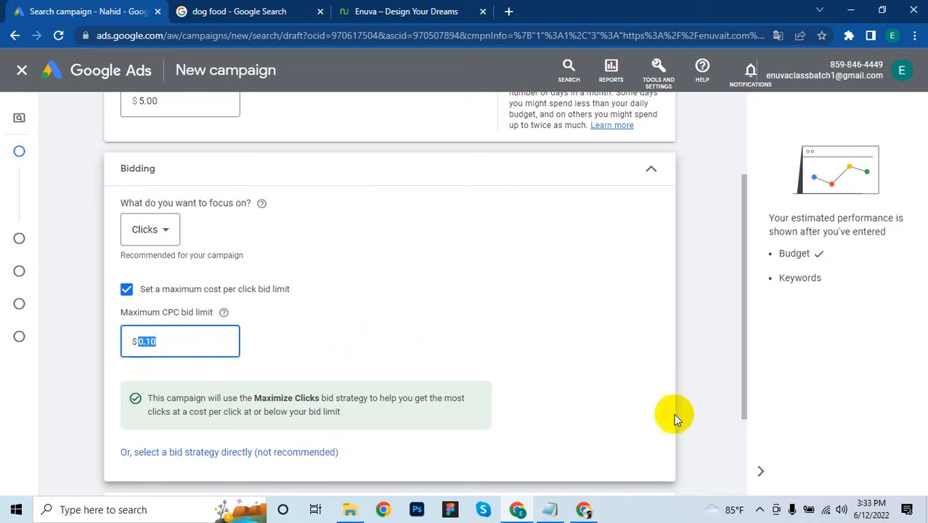
{"action": "key", "text": "BackSpace"}
{"action": "type", "text": ".40"}
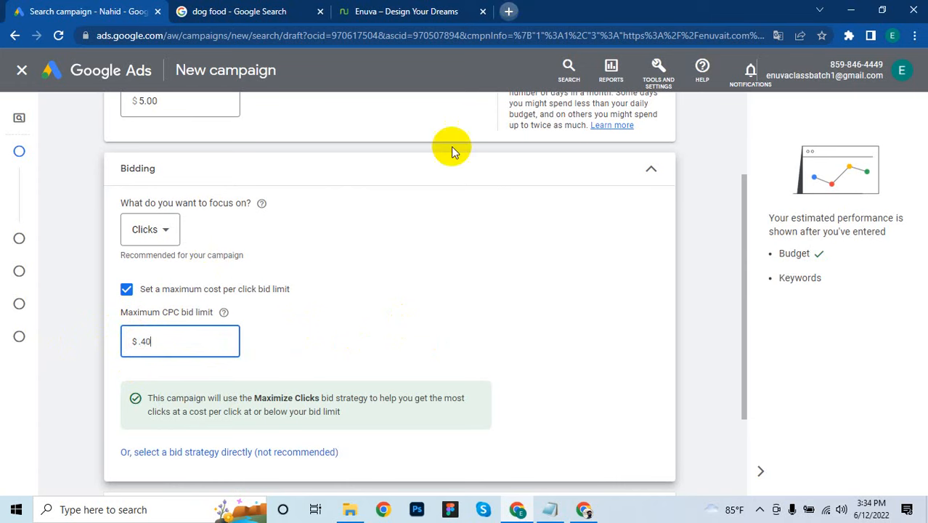
- Search Google in a new browser tab for "usa cpc rate"
{"action": "key", "text": "ctrl+t"}
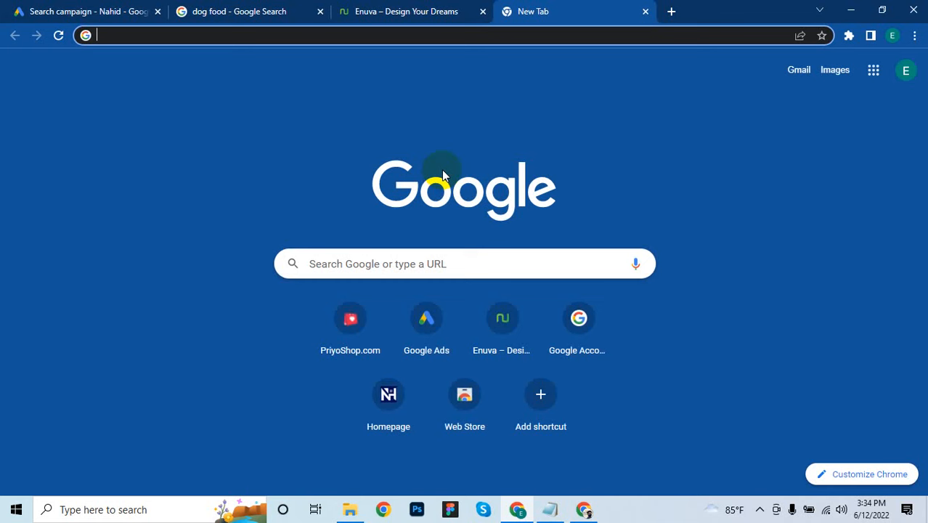
{"action": "type", "text": "usa "}
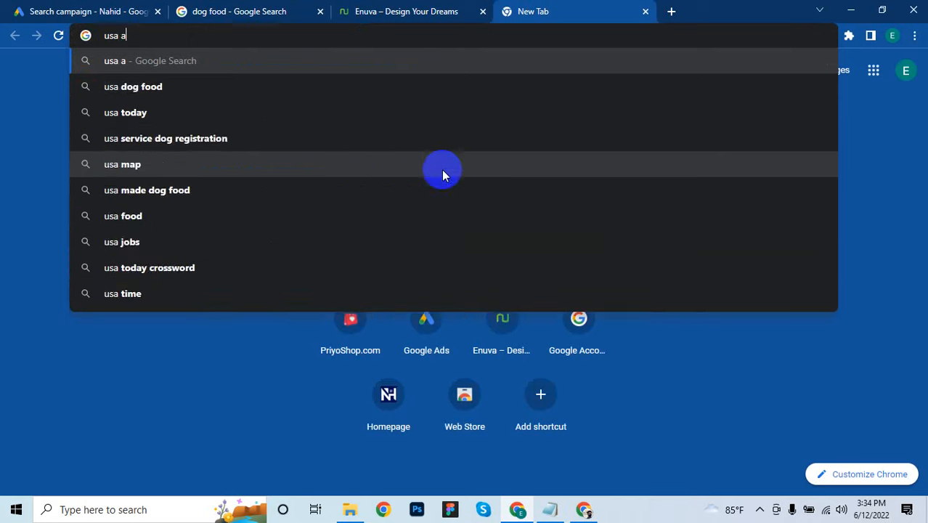
{"action": "type", "text": "a"}
{"action": "key", "text": "BackSpace"}
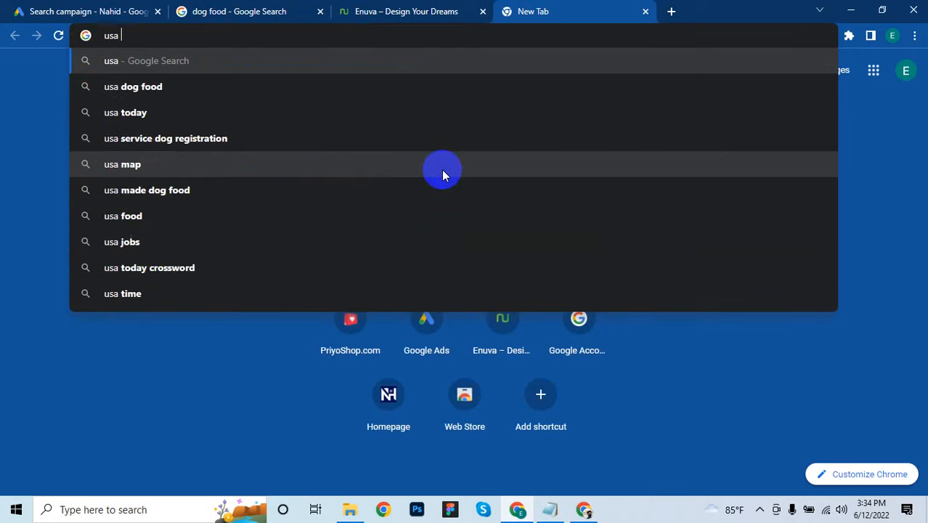
{"action": "type", "text": "cpc rate"}
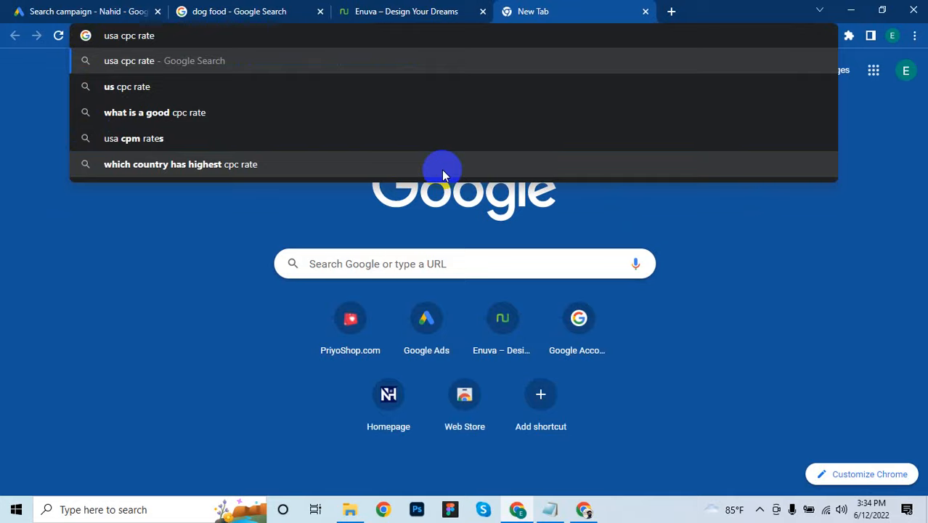
{"action": "key", "text": "Return"}
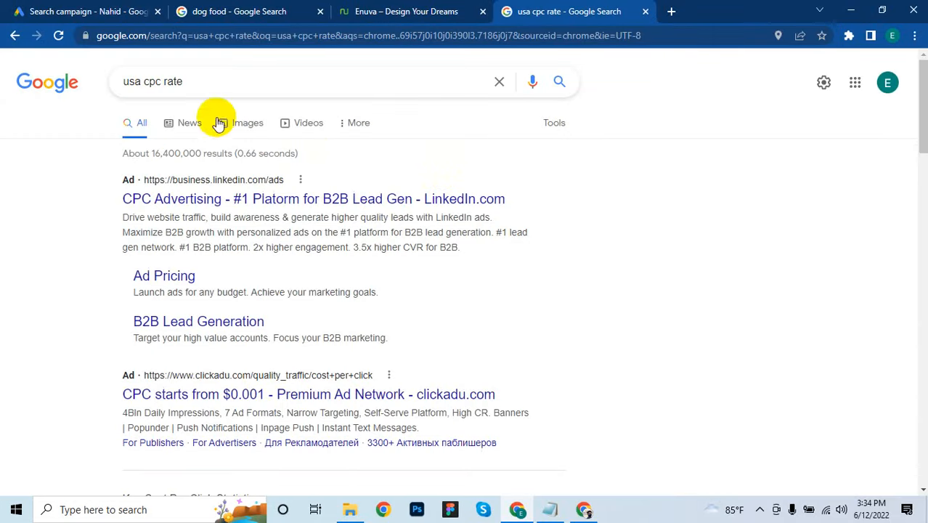
- Replace the search query with "CPC USA based rate" and run the search
{"action": "left_click", "coordinate": [142, 81]}
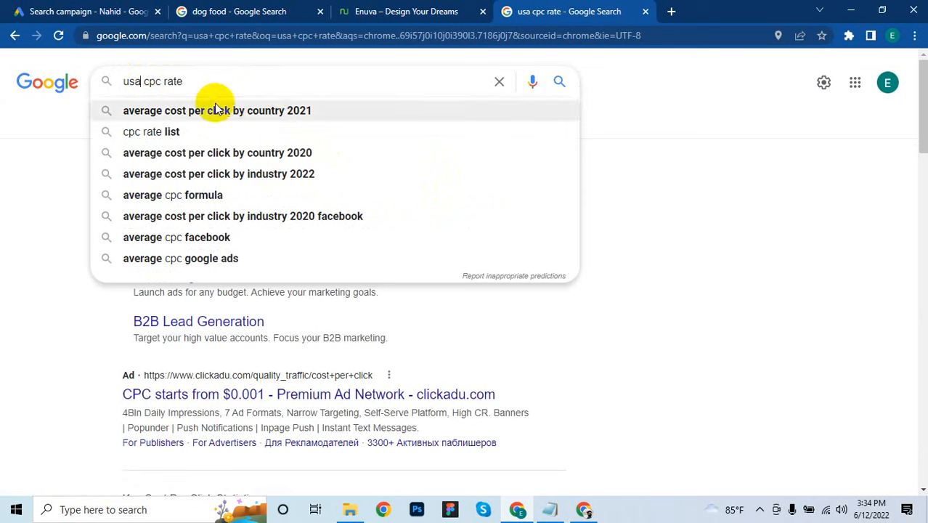
{"action": "double_click", "coordinate": [193, 77]}
{"action": "left_click", "coordinate": [193, 77]}
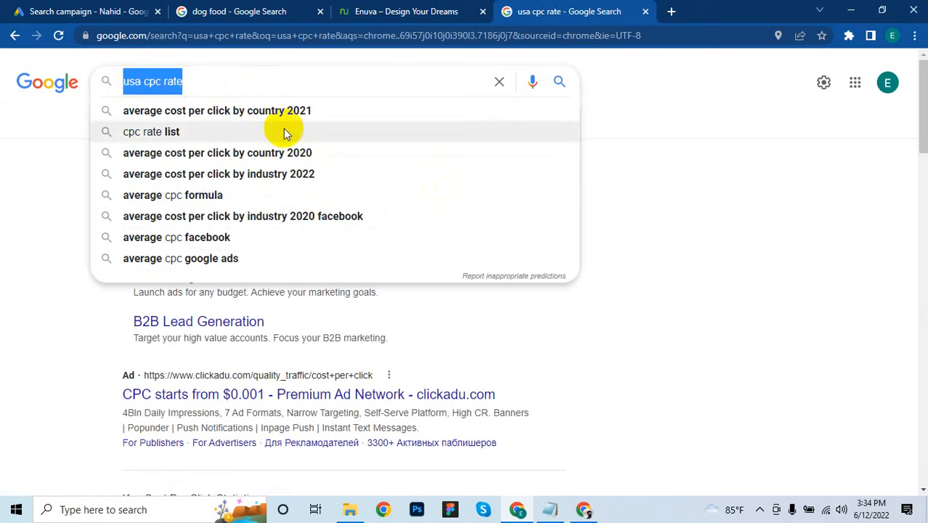
{"action": "key", "text": "BackSpace"}
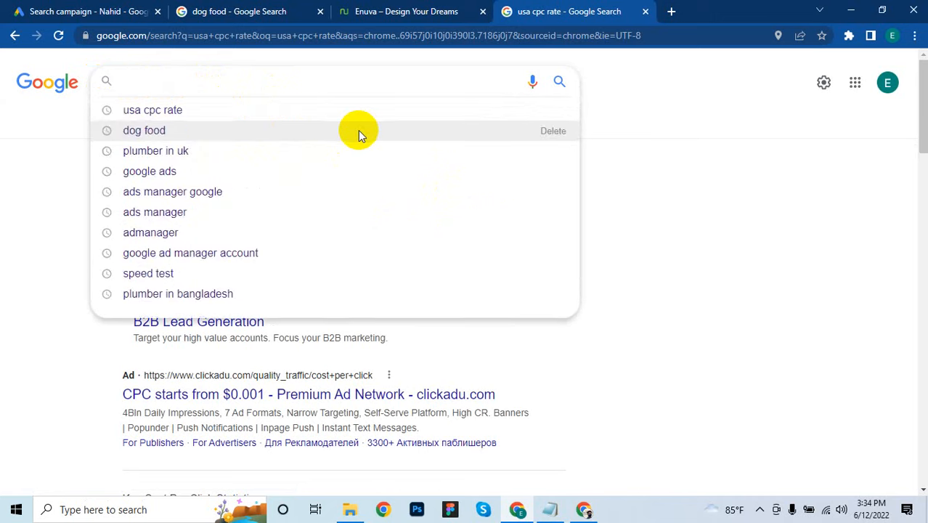
{"action": "type", "text": "CPC U"}
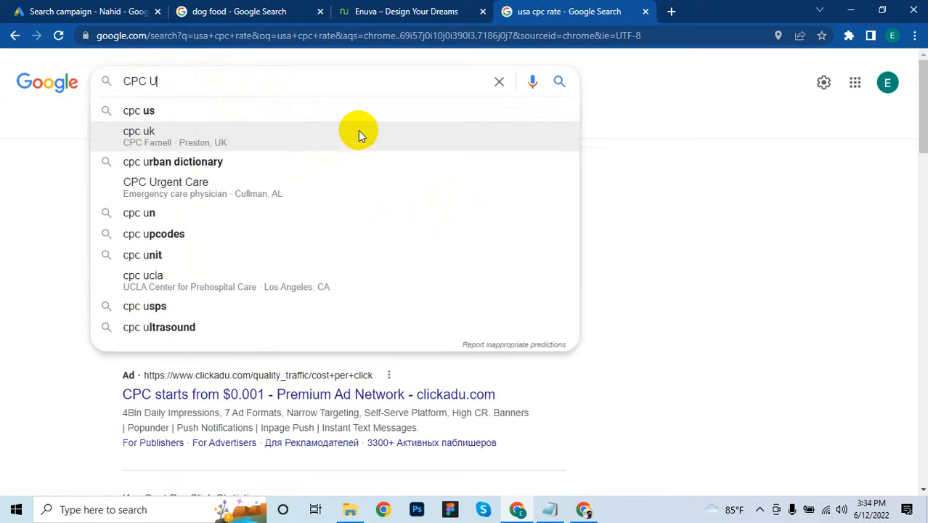
{"action": "type", "text": "SA bas"}
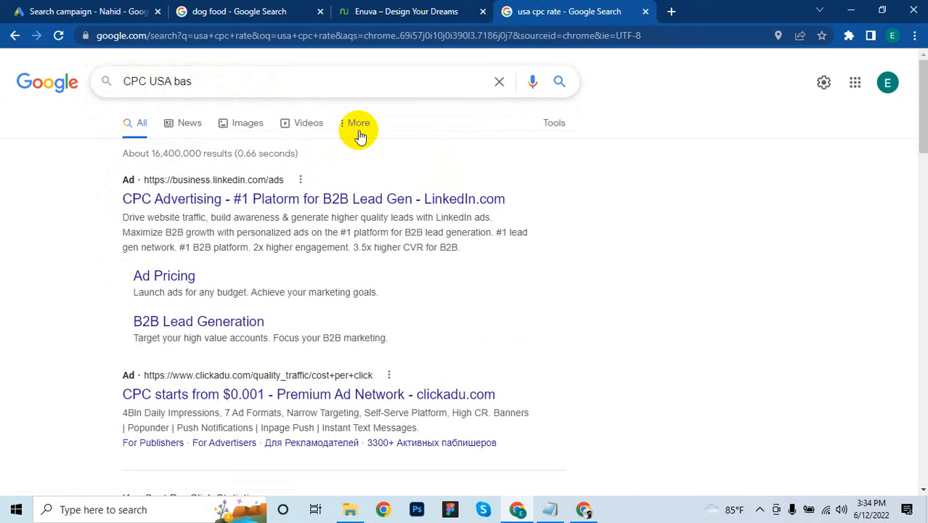
{"action": "type", "text": "ed"}
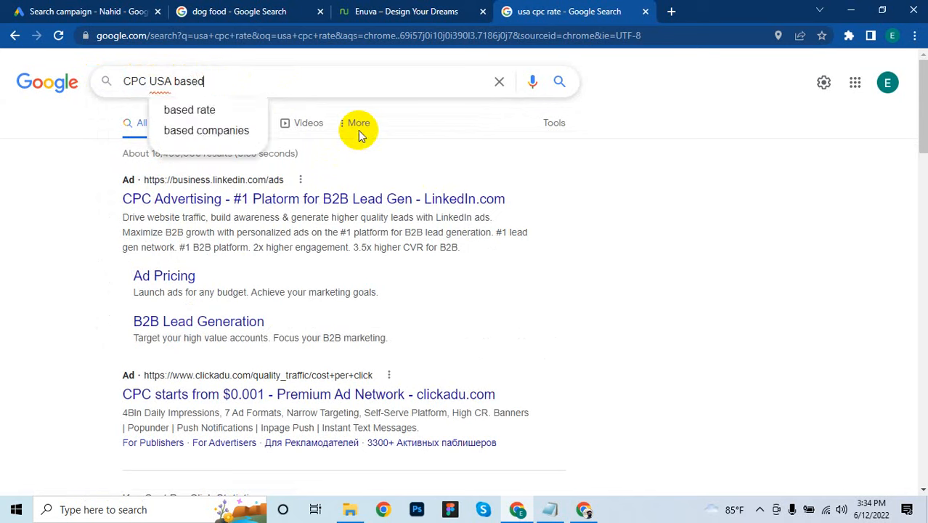
{"action": "type", "text": " ray"}
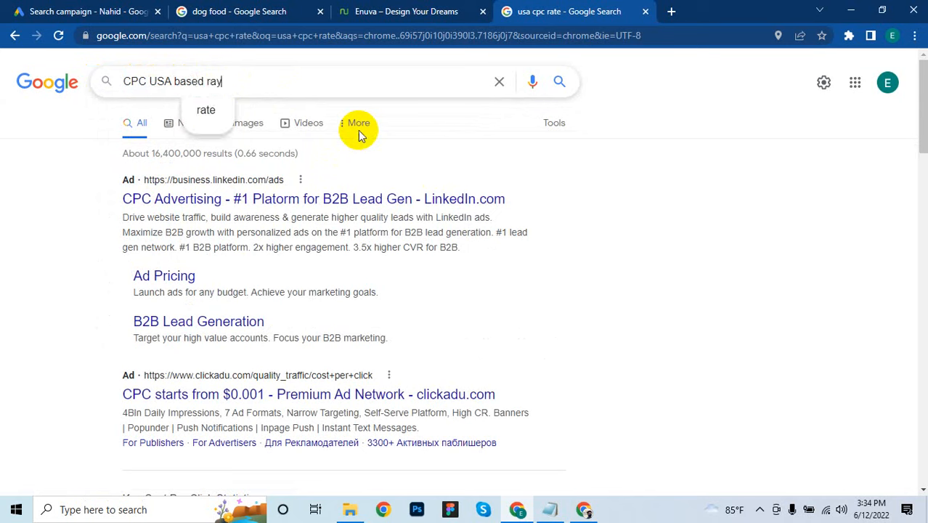
{"action": "key", "text": "BackSpace"}
{"action": "key", "text": "Return"}
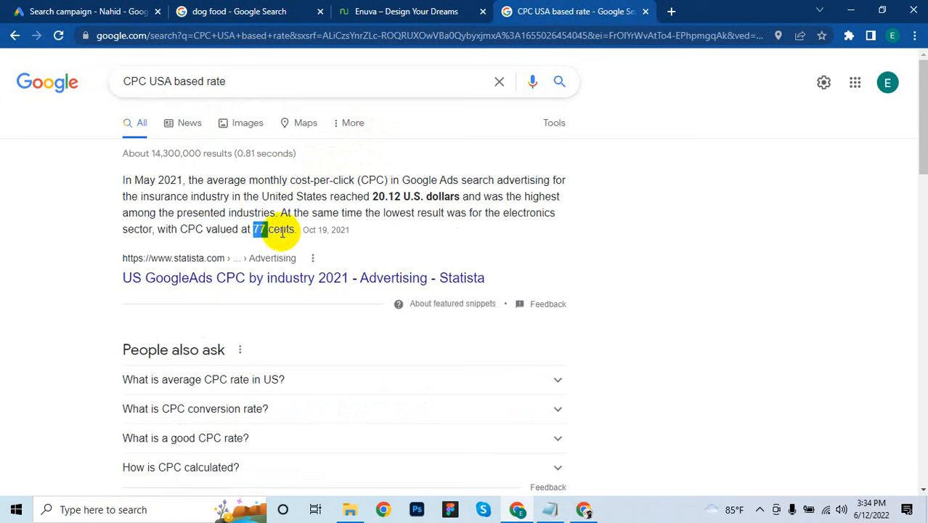
- Examine the featured snippet's highest and lowest average US Google Ads CPC figures by industry
{"action": "left_click_drag", "start_coordinate": [294, 229], "coordinate": [251, 229]}
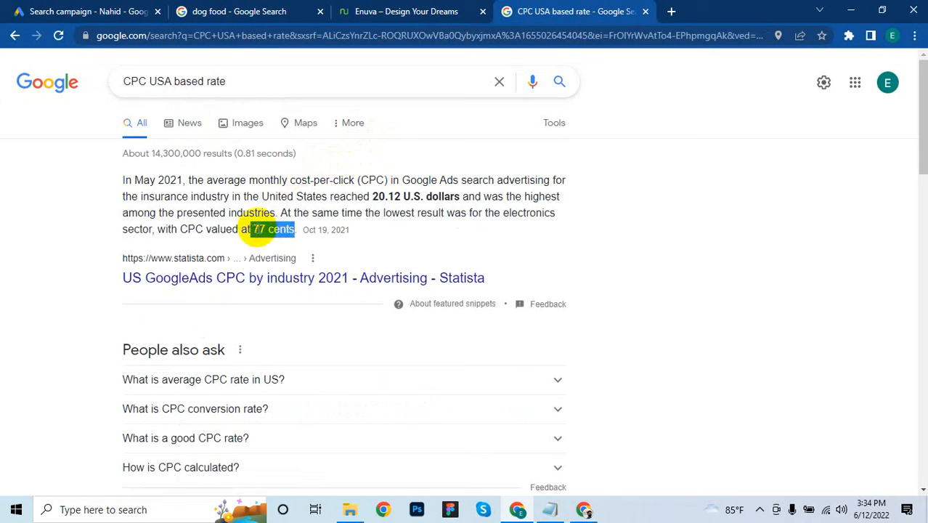
{"action": "left_click", "coordinate": [415, 199]}
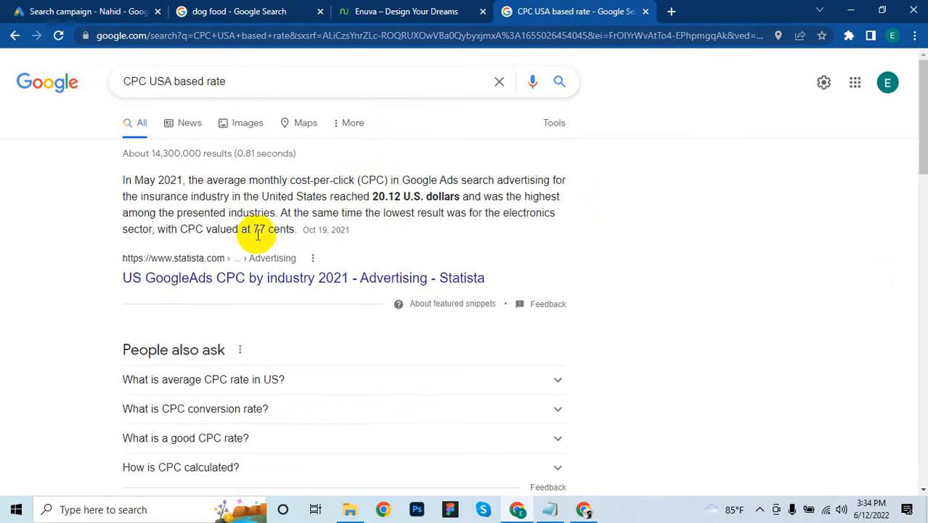
{"action": "left_click_drag", "start_coordinate": [252, 229], "coordinate": [298, 230]}
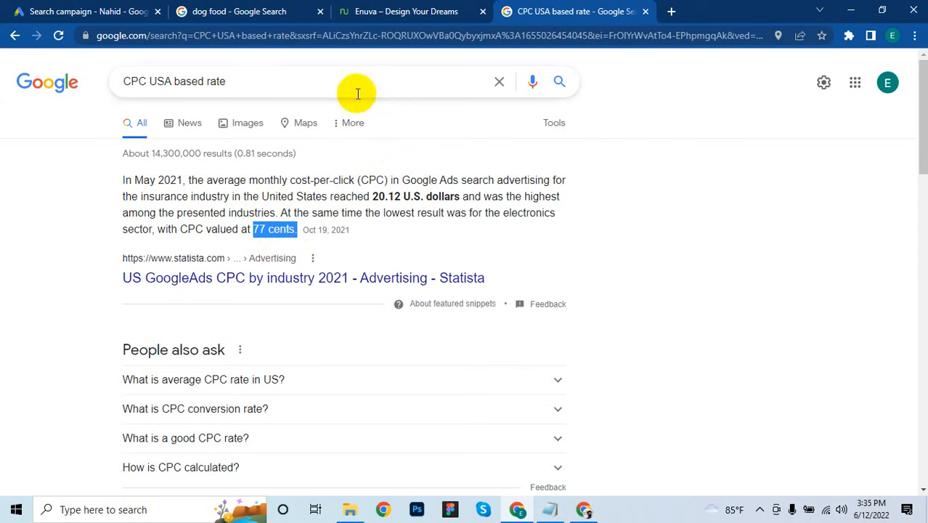
{"action": "left_click", "coordinate": [232, 199]}
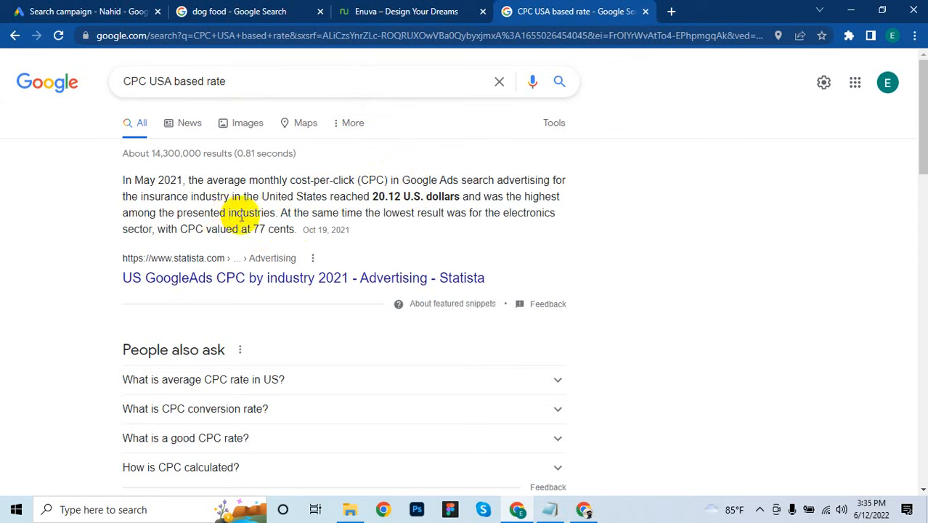
{"action": "scroll", "coordinate": [232, 217], "scroll_direction": "down", "scroll_amount": 1}
{"action": "scroll", "coordinate": [386, 148], "scroll_direction": "up", "scroll_amount": 1}
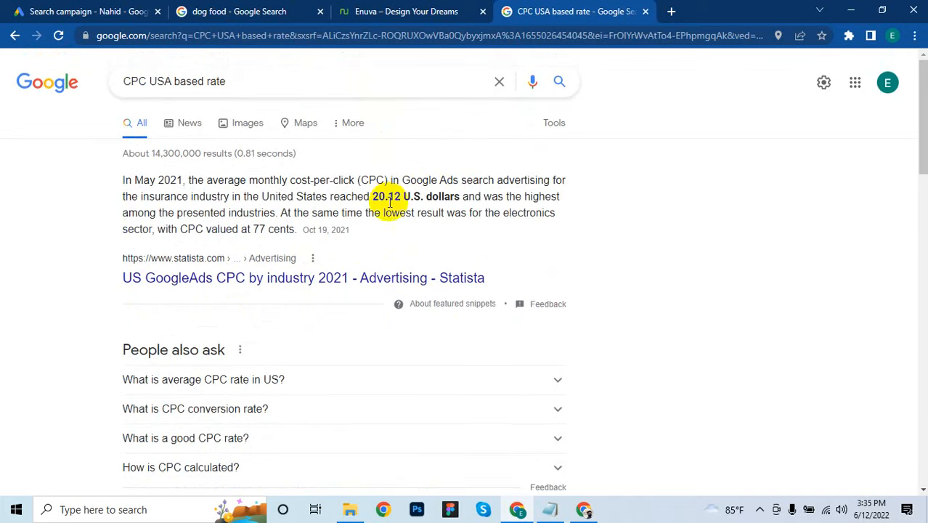
- Return to the campaign form and review the maximum CPC bid limit and the remaining bidding options
{"action": "left_click", "coordinate": [231, 11]}
{"action": "left_click", "coordinate": [14, 10]}
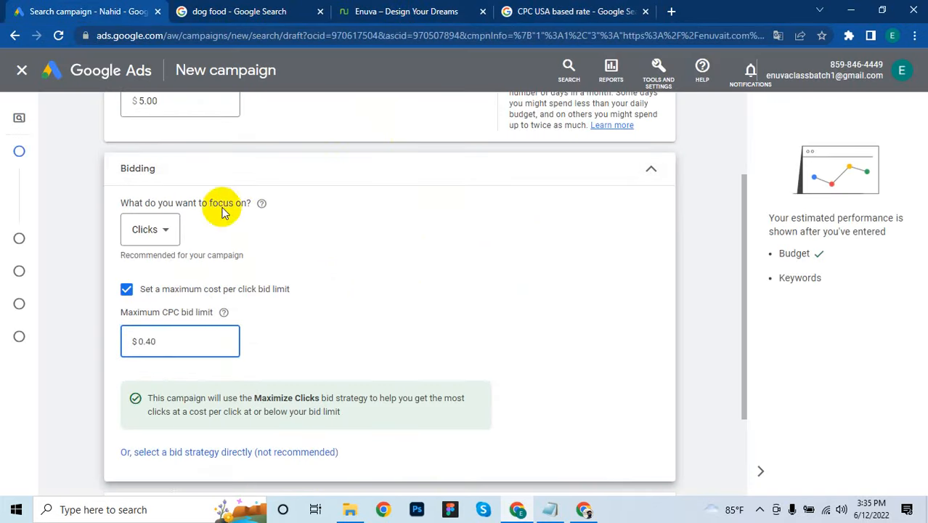
{"action": "left_click", "coordinate": [197, 339]}
{"action": "left_click_drag", "start_coordinate": [197, 339], "coordinate": [125, 347]}
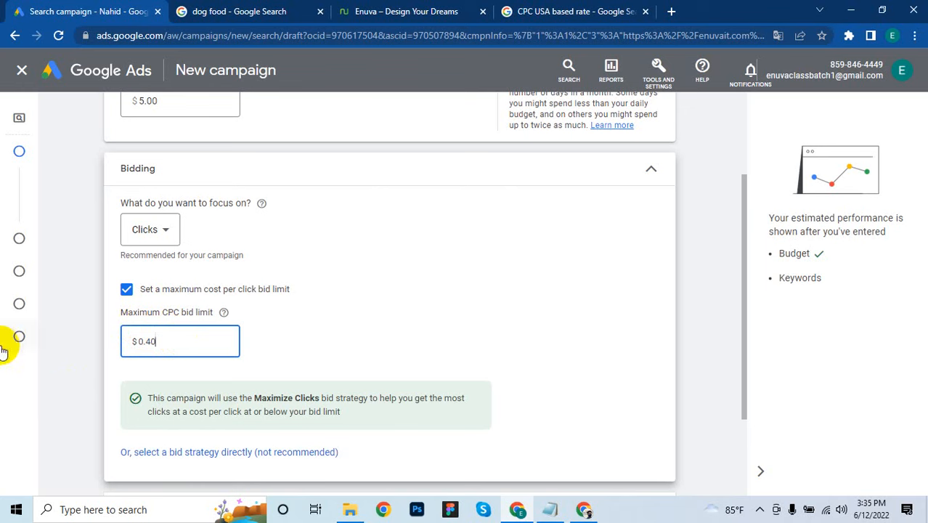
{"action": "scroll", "coordinate": [366, 265], "scroll_direction": "down", "scroll_amount": 3}
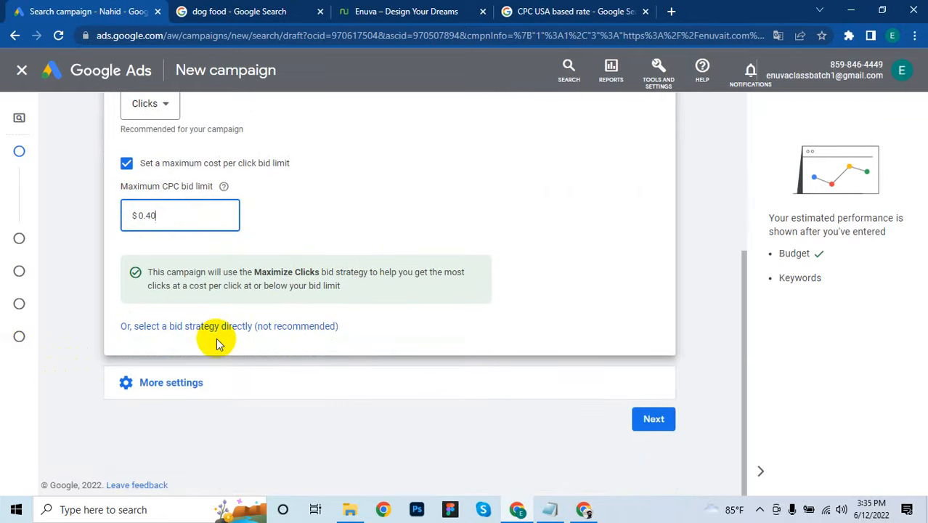
- Set ad rotation to "Optimize: Prefer best performing ads" after reviewing the rotate-indefinitely option, and continue to the campaign settings page
{"action": "left_click", "coordinate": [175, 376]}
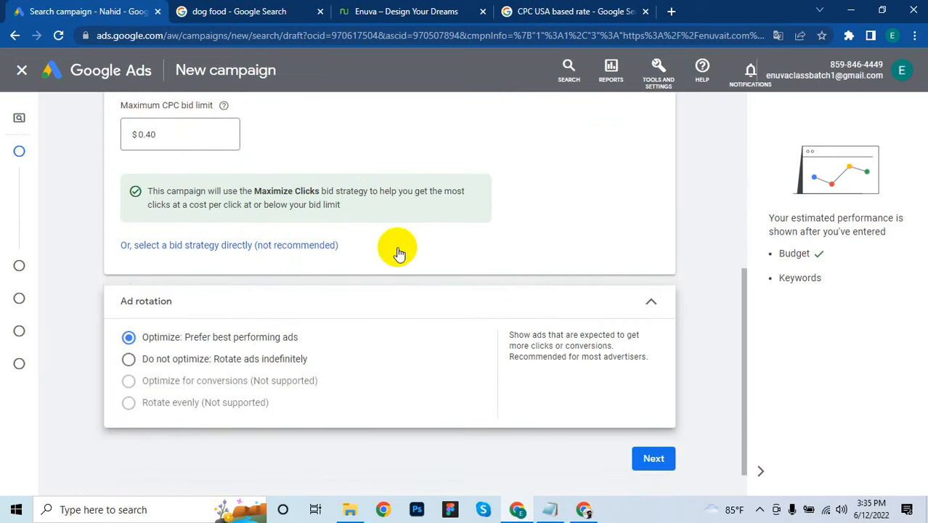
{"action": "left_click", "coordinate": [192, 363]}
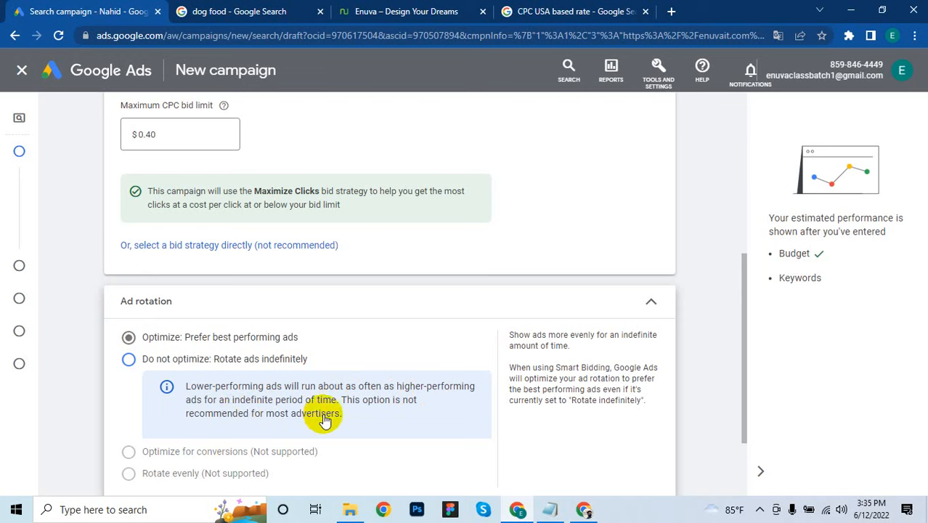
{"action": "left_click", "coordinate": [184, 340]}
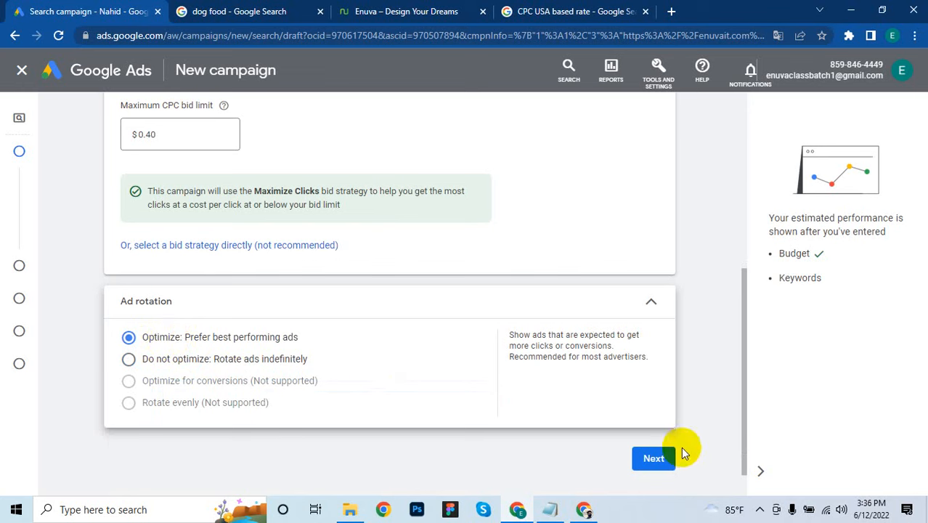
{"action": "left_click", "coordinate": [657, 459]}
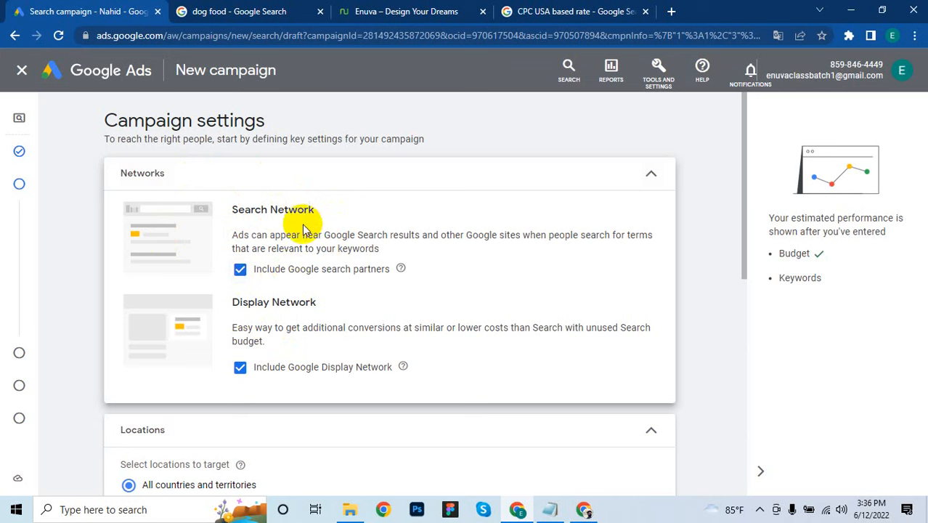
- Try excluding and re-including the Google Display Network, and read the accompanying note about additional conversions
{"action": "left_click", "coordinate": [240, 367]}
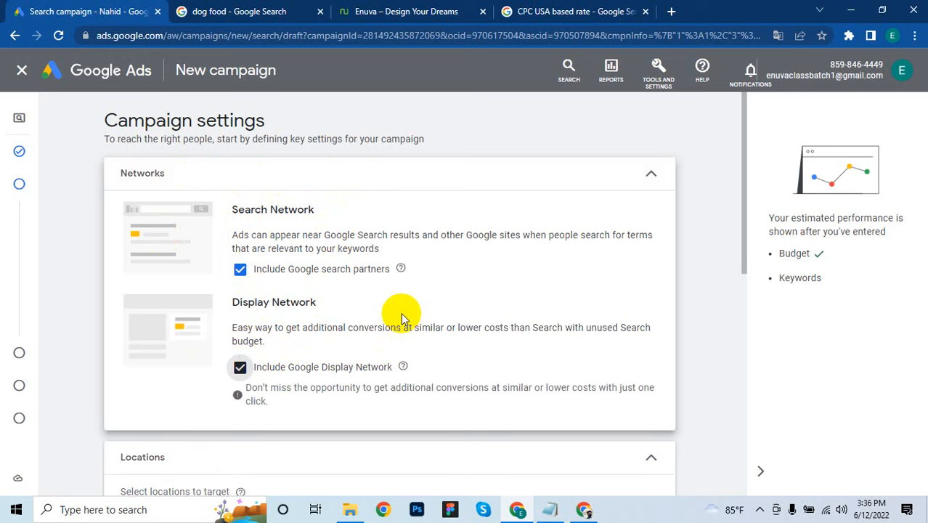
{"action": "left_click", "coordinate": [240, 369]}
{"action": "left_click", "coordinate": [241, 368]}
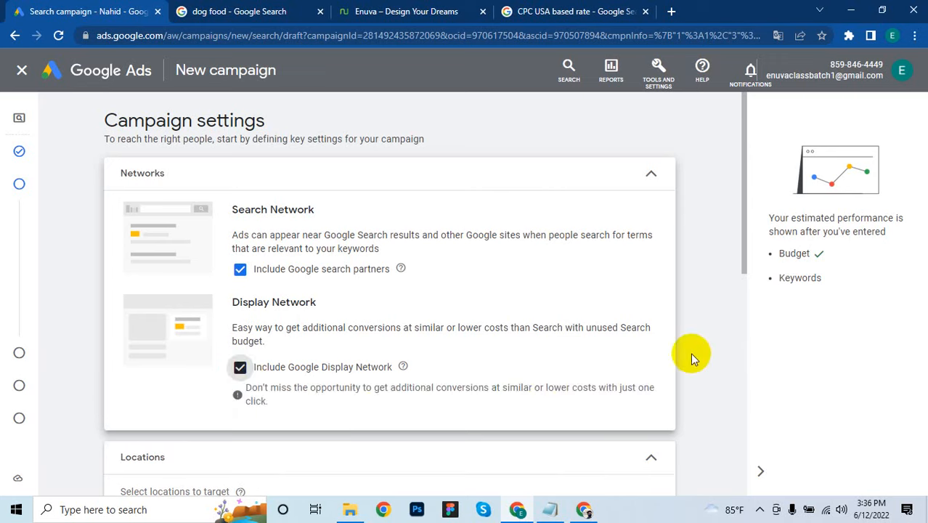
{"action": "left_click", "coordinate": [241, 370]}
{"action": "left_click", "coordinate": [240, 368]}
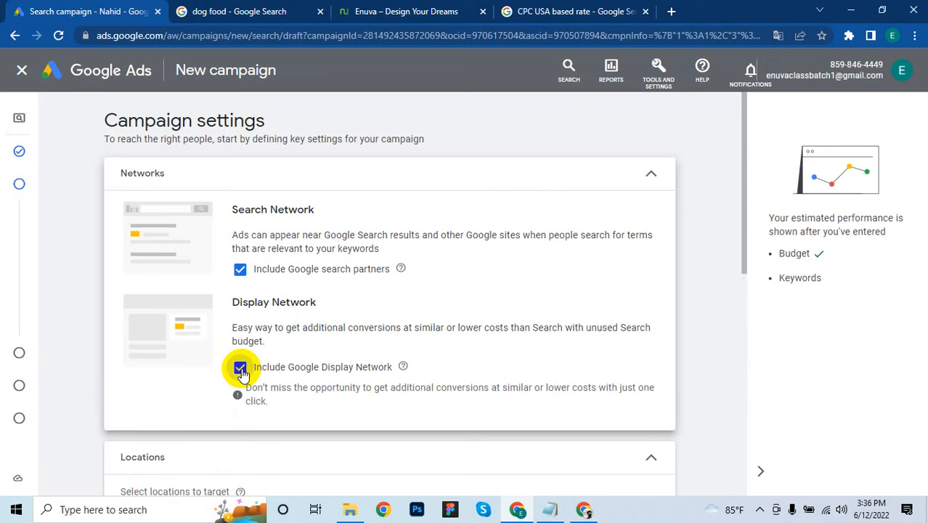
{"action": "left_click", "coordinate": [240, 368]}
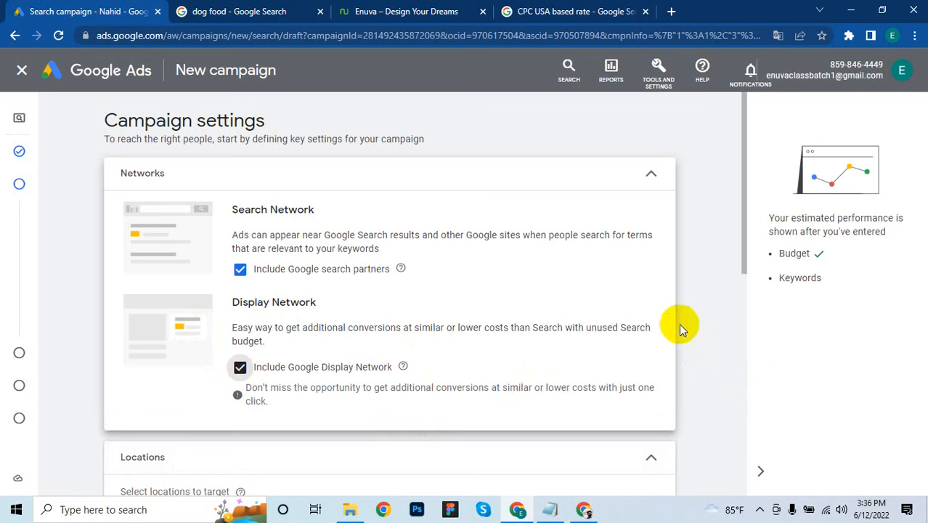
{"action": "left_click", "coordinate": [242, 368]}
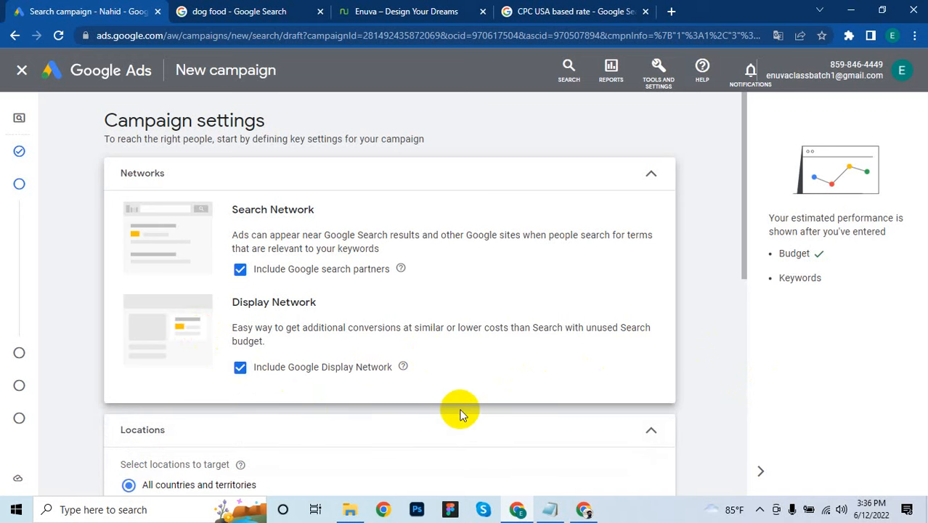
{"action": "left_click", "coordinate": [246, 368]}
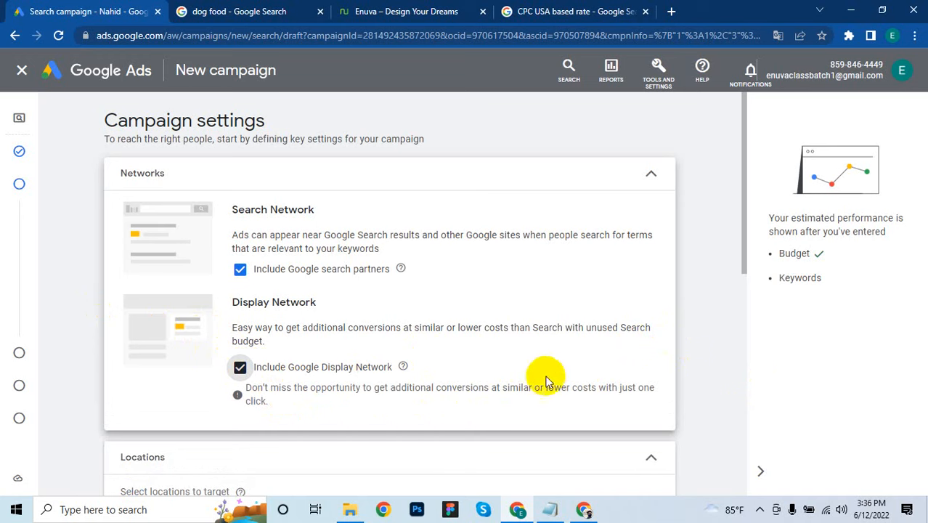
{"action": "left_click", "coordinate": [636, 389]}
{"action": "triple_click", "coordinate": [635, 390]}
{"action": "left_click", "coordinate": [643, 383]}
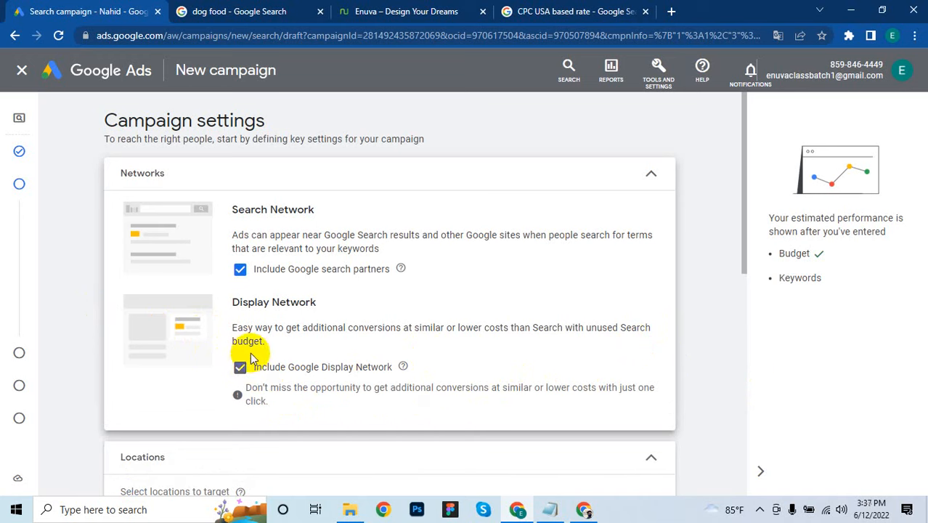
{"action": "left_click", "coordinate": [247, 372]}
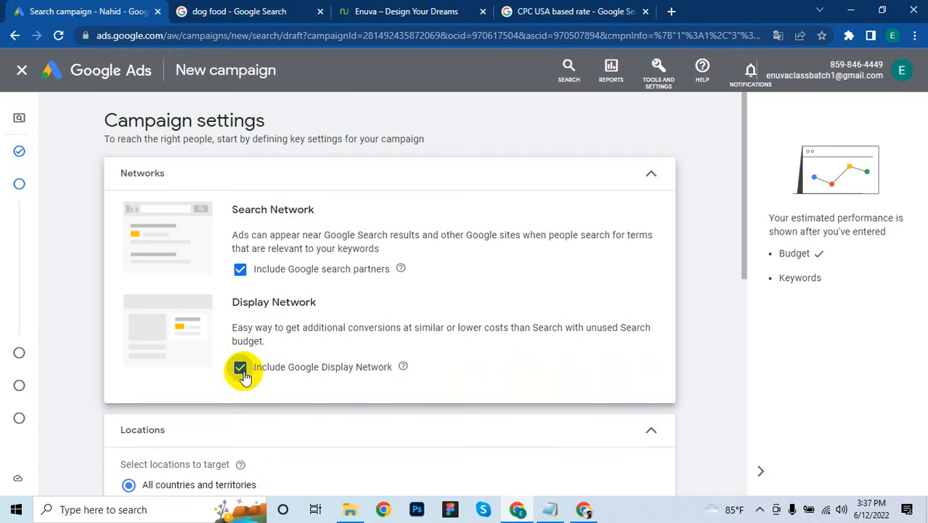
{"action": "left_click", "coordinate": [242, 372]}
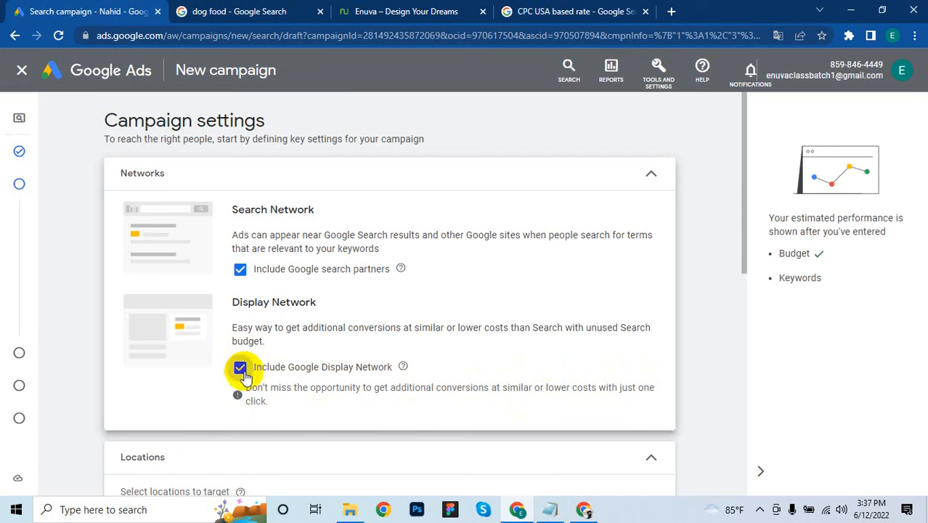
- Try excluding Google search partners and the Display Network, and include both networks again
{"action": "left_click", "coordinate": [240, 269]}
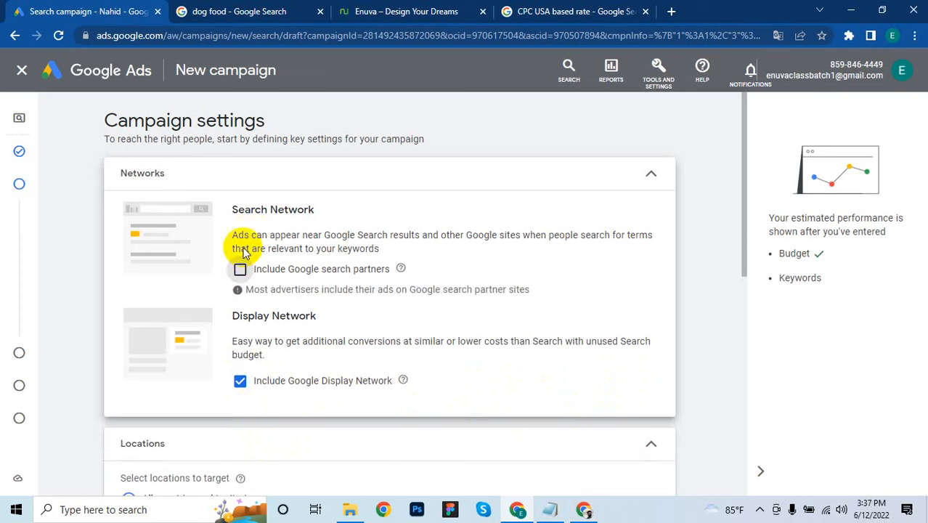
{"action": "left_click", "coordinate": [242, 379]}
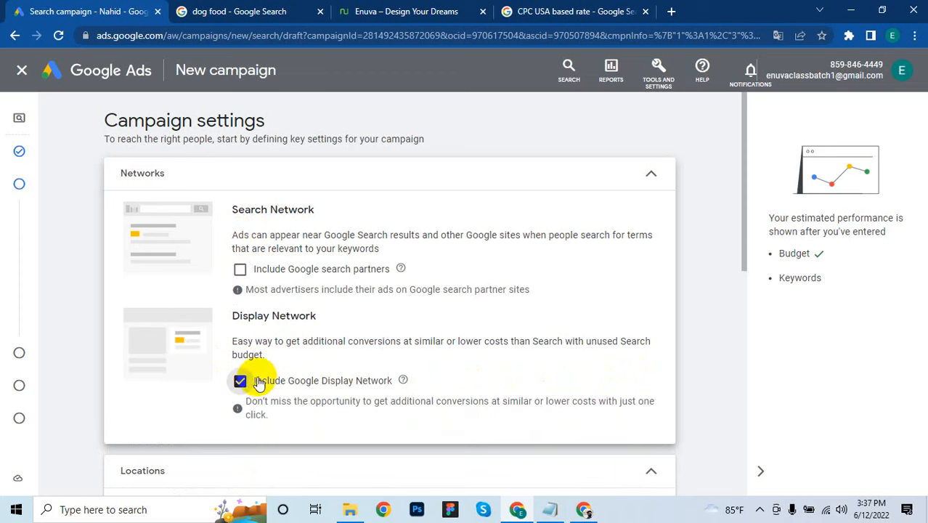
{"action": "left_click", "coordinate": [240, 269]}
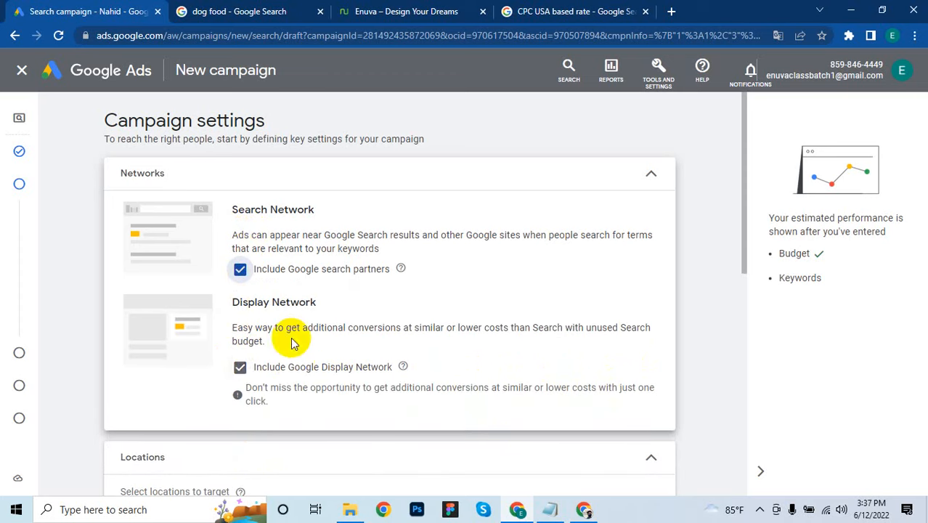
{"action": "left_click", "coordinate": [242, 375]}
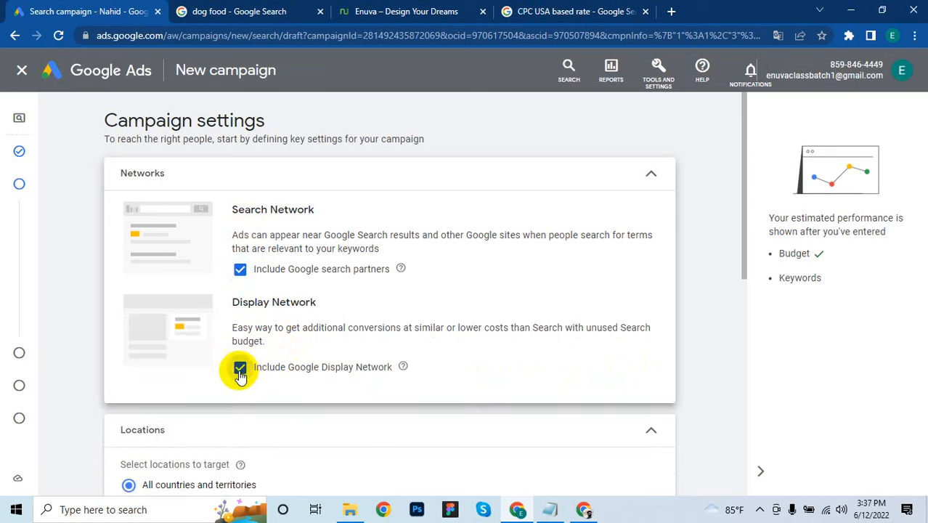
{"action": "left_click", "coordinate": [240, 370]}
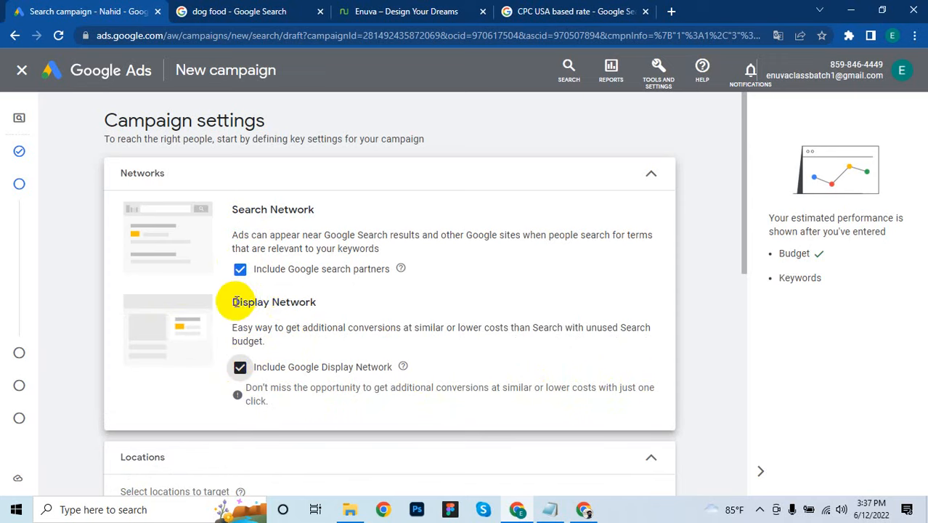
{"action": "left_click_drag", "start_coordinate": [233, 299], "coordinate": [302, 369]}
{"action": "left_click", "coordinate": [236, 368]}
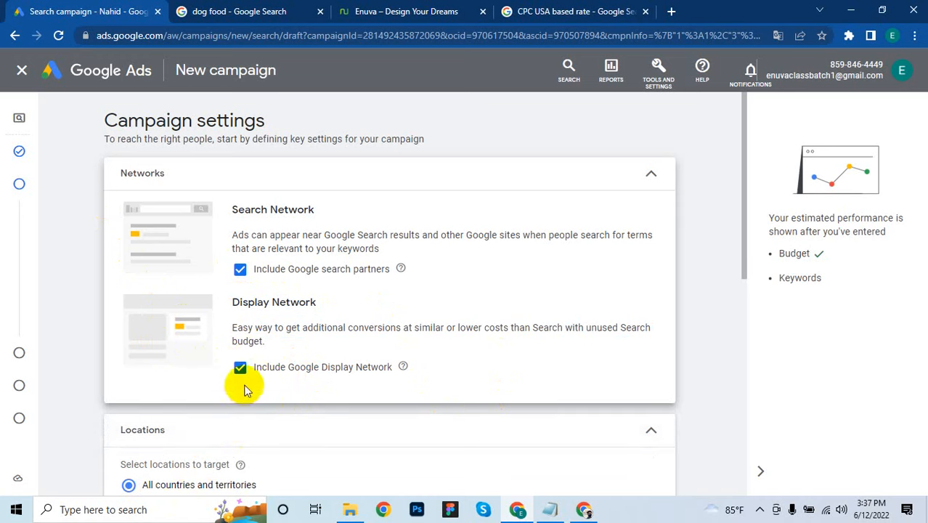
- Set Bangladesh as the campaign's target location
{"action": "scroll", "coordinate": [465, 240], "scroll_direction": "down", "scroll_amount": 2}
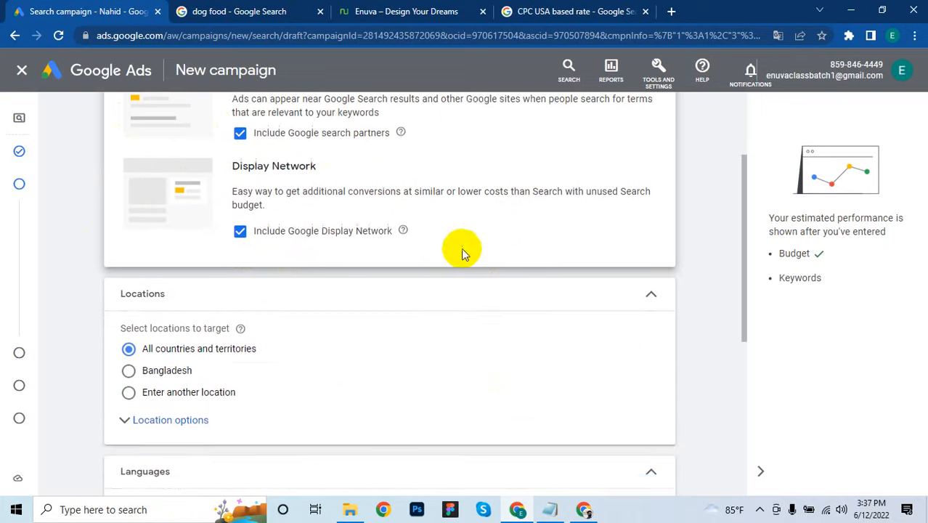
{"action": "scroll", "coordinate": [465, 253], "scroll_direction": "down", "scroll_amount": 1}
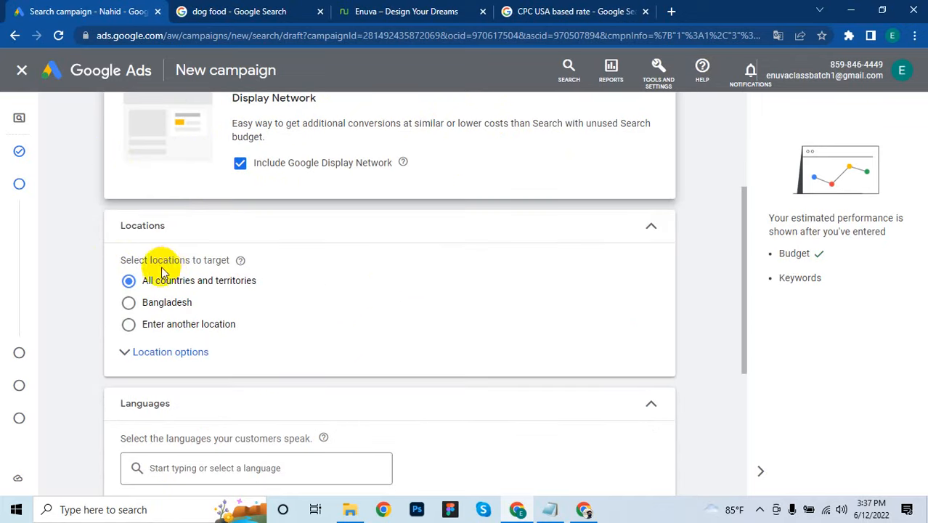
{"action": "left_click", "coordinate": [128, 303]}
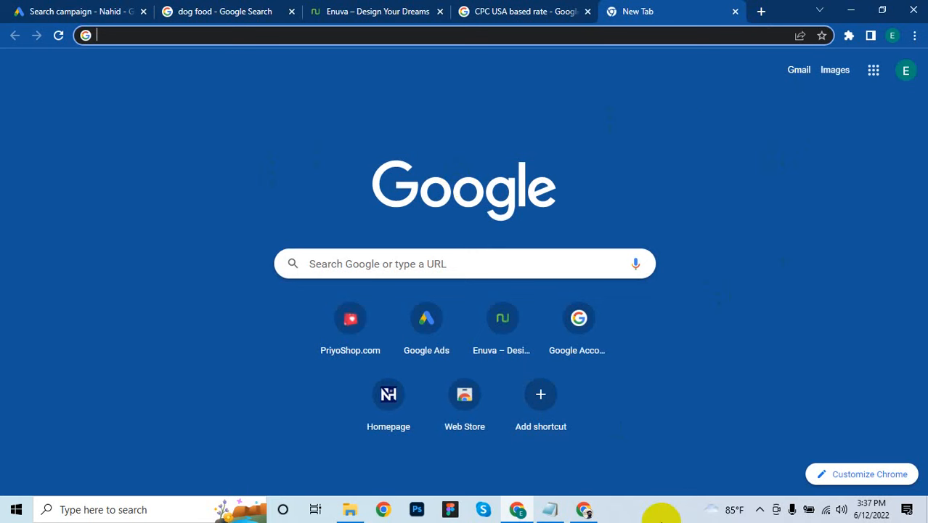
{"action": "left_click", "coordinate": [296, 34]}
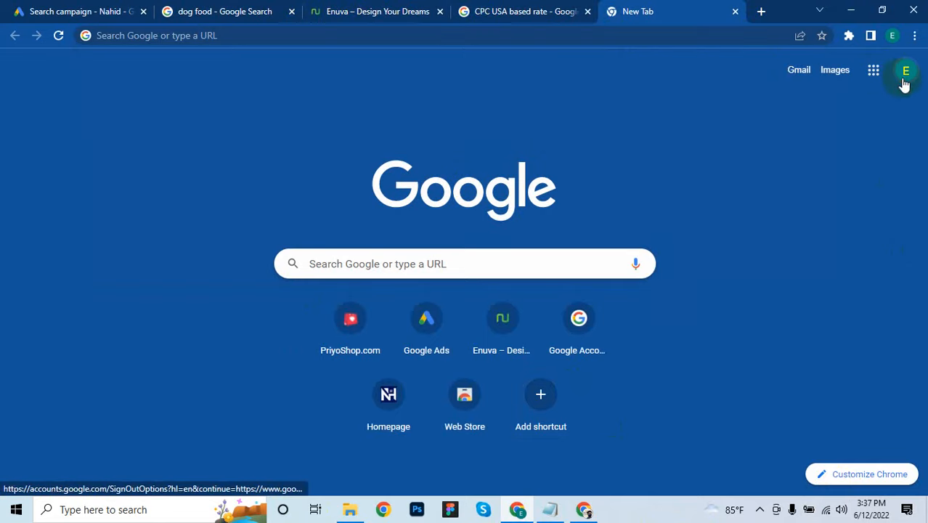
{"action": "left_click", "coordinate": [904, 71]}
{"action": "left_click", "coordinate": [118, 138]}
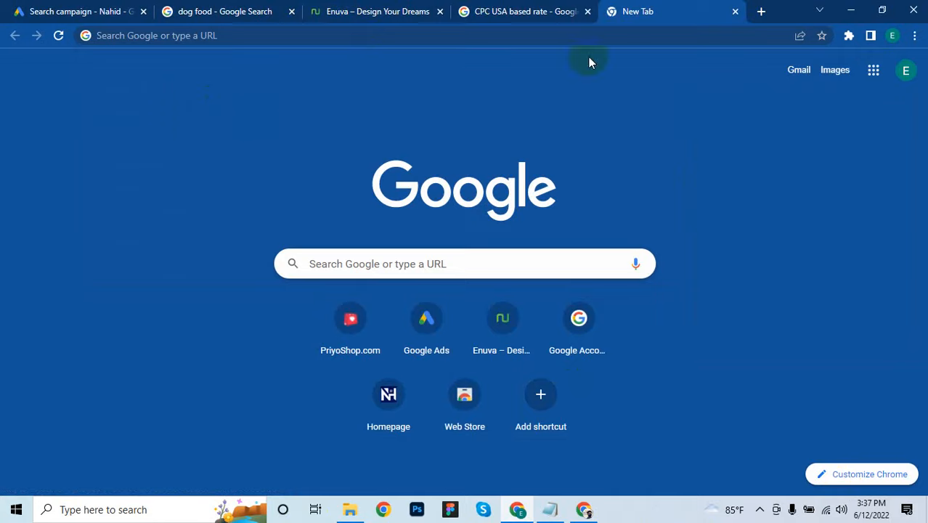
{"action": "left_click", "coordinate": [534, 7]}
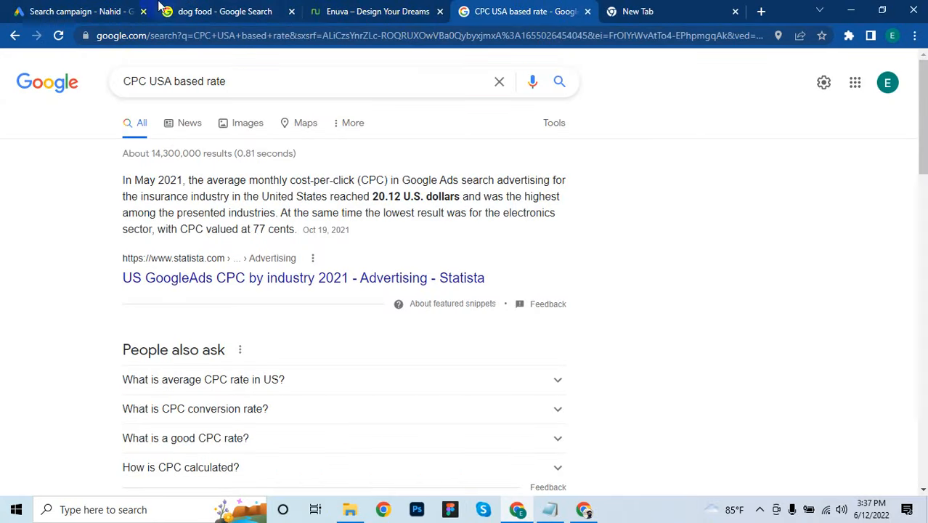
{"action": "left_click", "coordinate": [44, 11]}
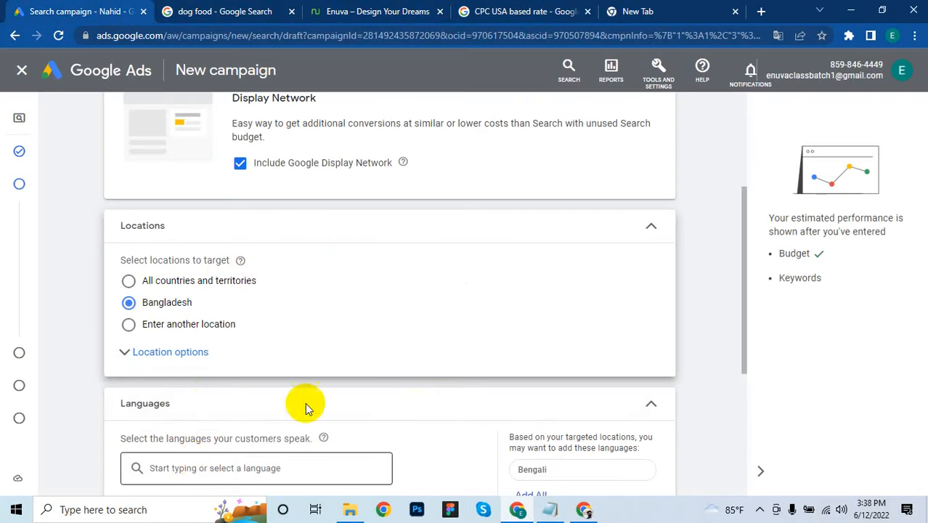
- Review the languages available for the campaign's customers and close the list without selecting any
{"action": "scroll", "coordinate": [307, 404], "scroll_direction": "down", "scroll_amount": 3}
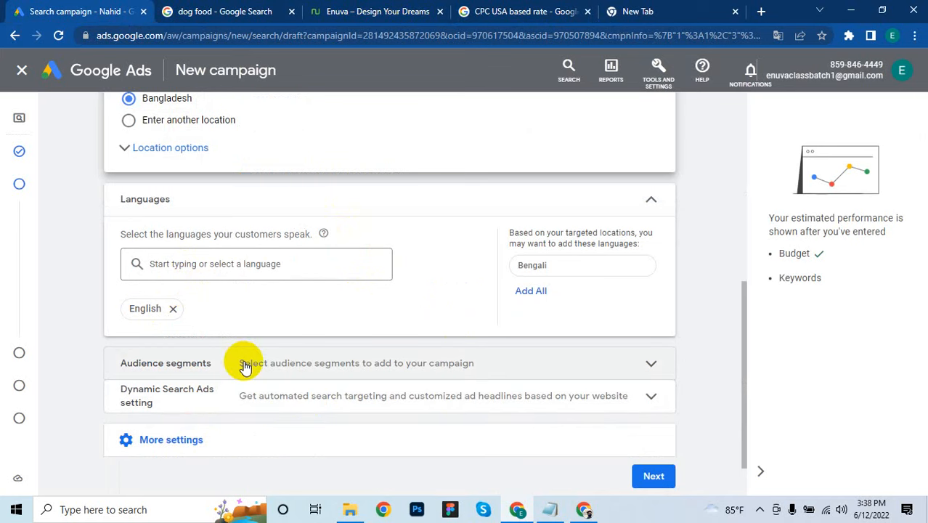
{"action": "left_click", "coordinate": [214, 267]}
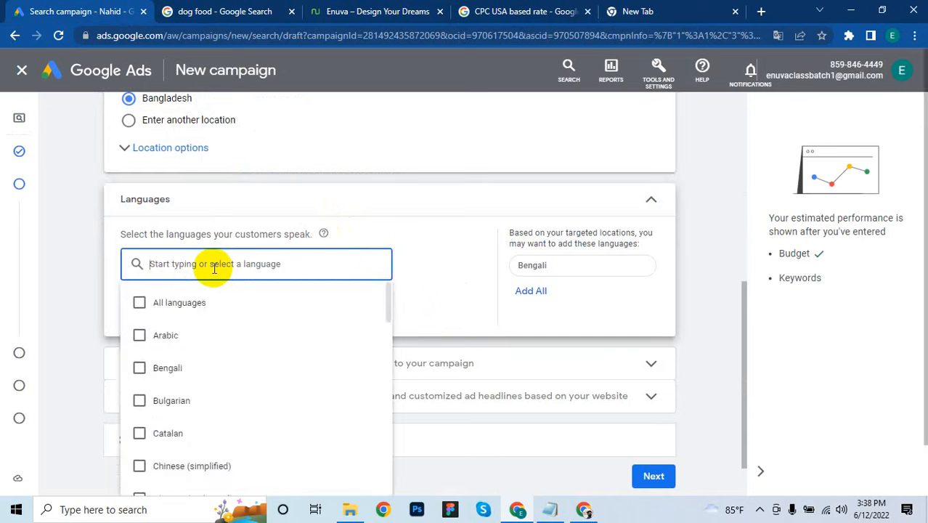
{"action": "scroll", "coordinate": [214, 270], "scroll_direction": "down", "scroll_amount": 3}
{"action": "left_click", "coordinate": [428, 290]}
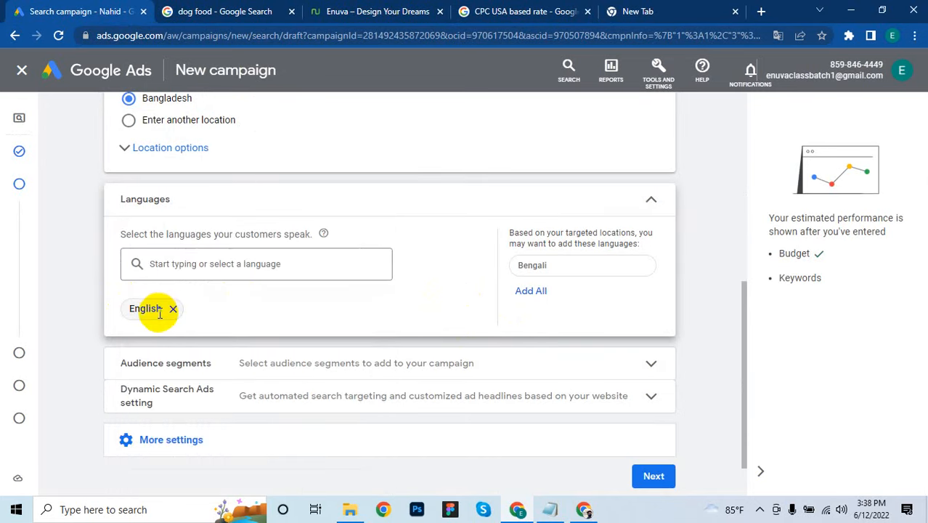
- Switch to the blank new browser tab
{"action": "left_click", "coordinate": [635, 11]}
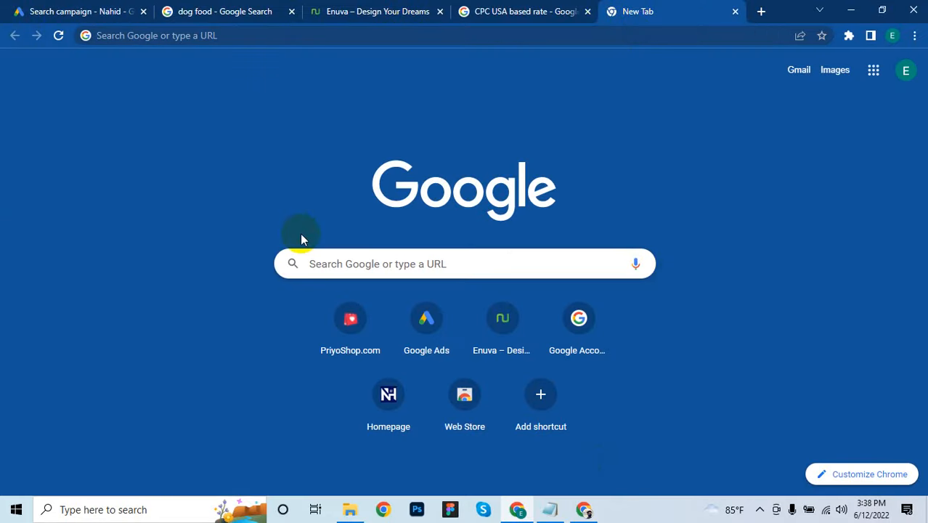
{"action": "left_click", "coordinate": [552, 6]}
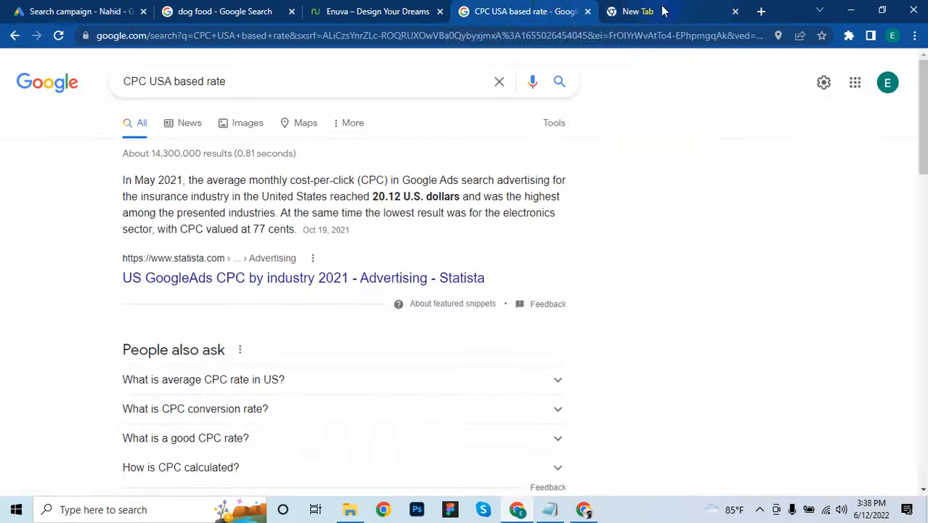
{"action": "left_click", "coordinate": [653, 10]}
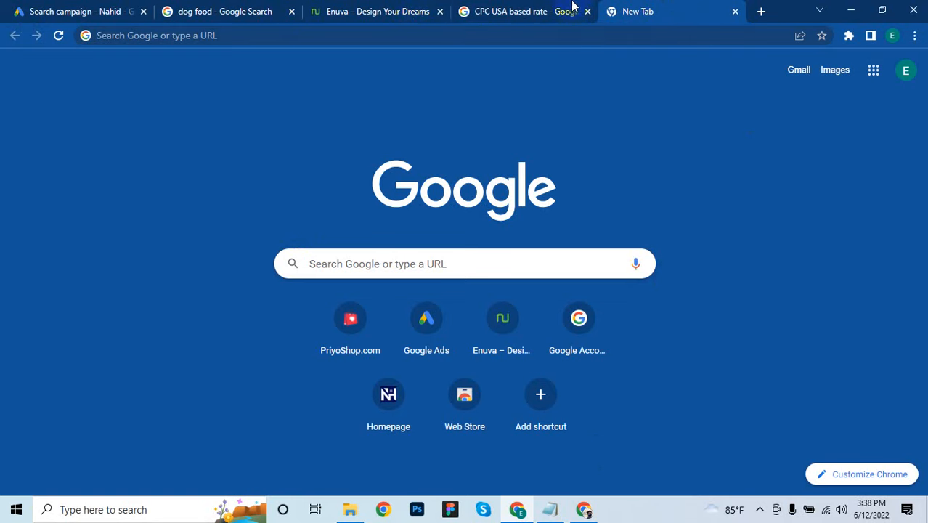
{"action": "left_click", "coordinate": [542, 6]}
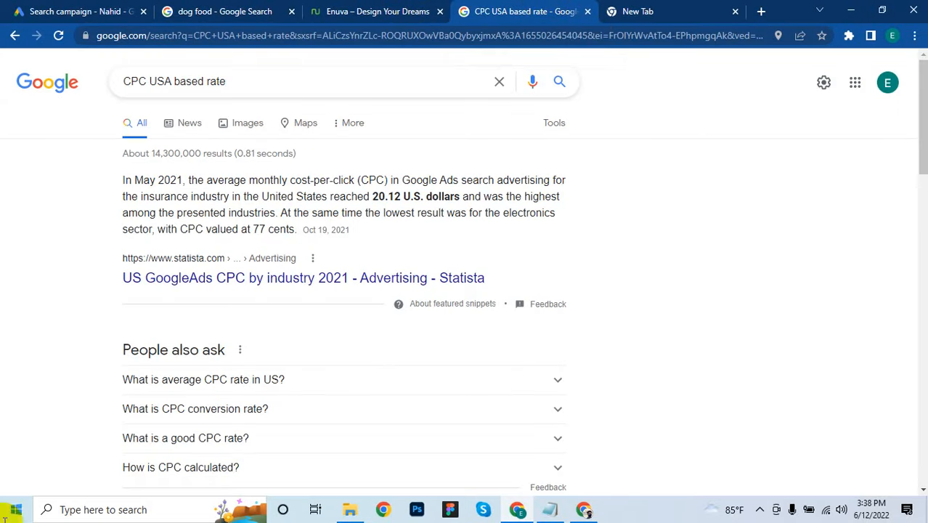
{"action": "left_click", "coordinate": [417, 9]}
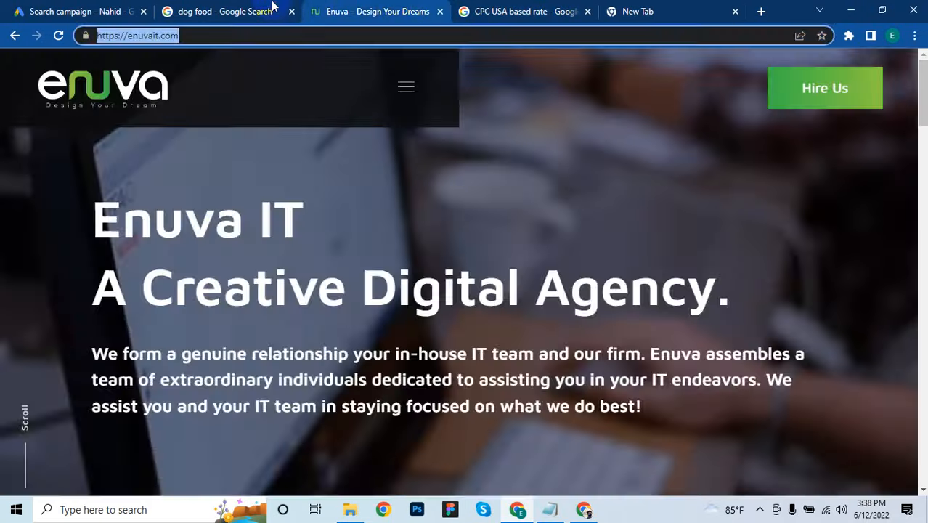
{"action": "left_click", "coordinate": [261, 10]}
- Return to the Google Ads campaign draft and browse the audience segments under Who they are (Detailed demographics)
{"action": "left_click", "coordinate": [33, 10]}
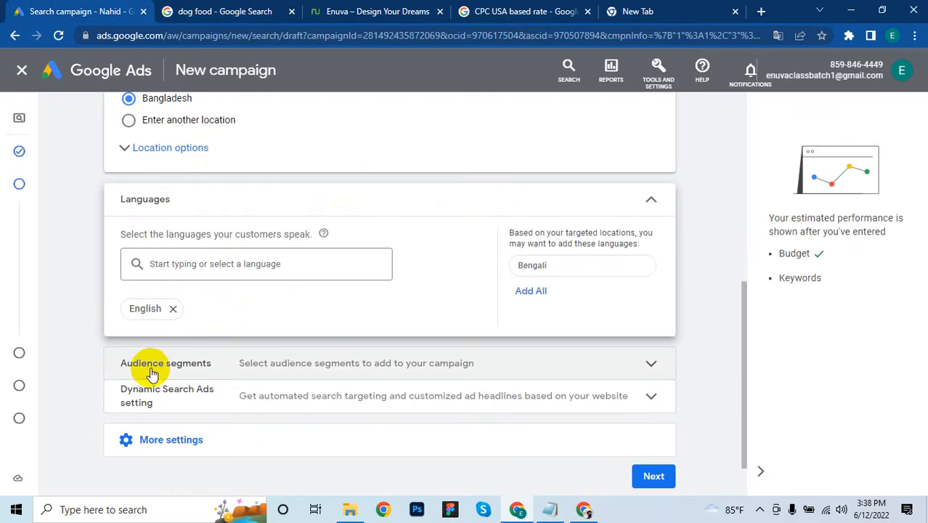
{"action": "scroll", "coordinate": [368, 276], "scroll_direction": "down", "scroll_amount": 2}
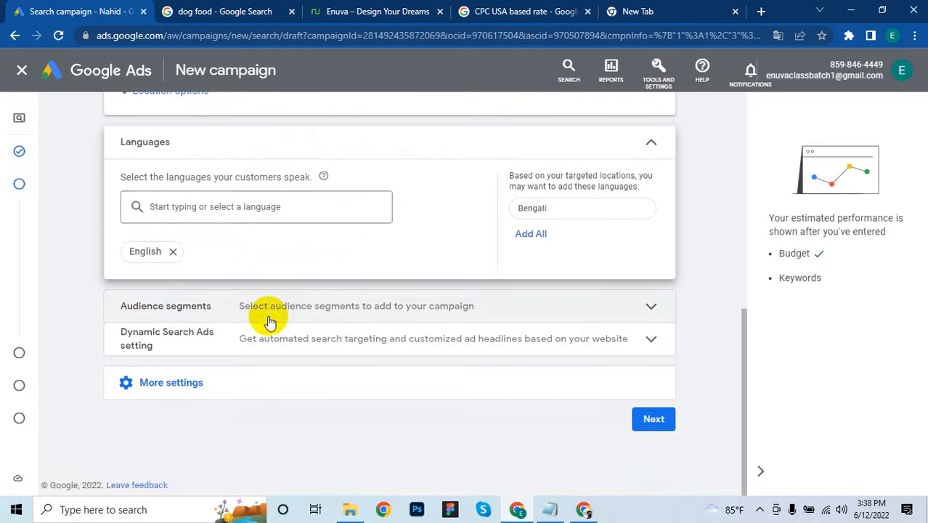
{"action": "left_click", "coordinate": [273, 311]}
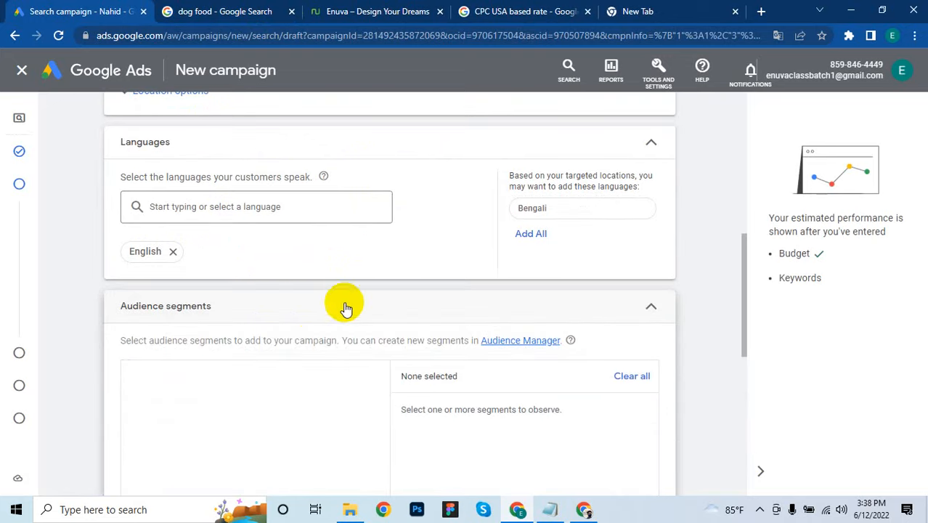
{"action": "scroll", "coordinate": [345, 304], "scroll_direction": "down", "scroll_amount": 1}
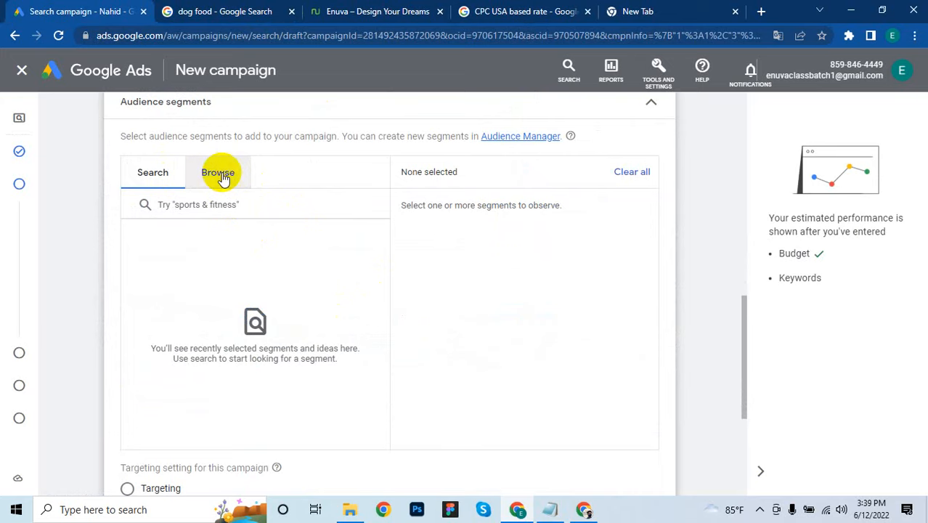
{"action": "left_click", "coordinate": [227, 178]}
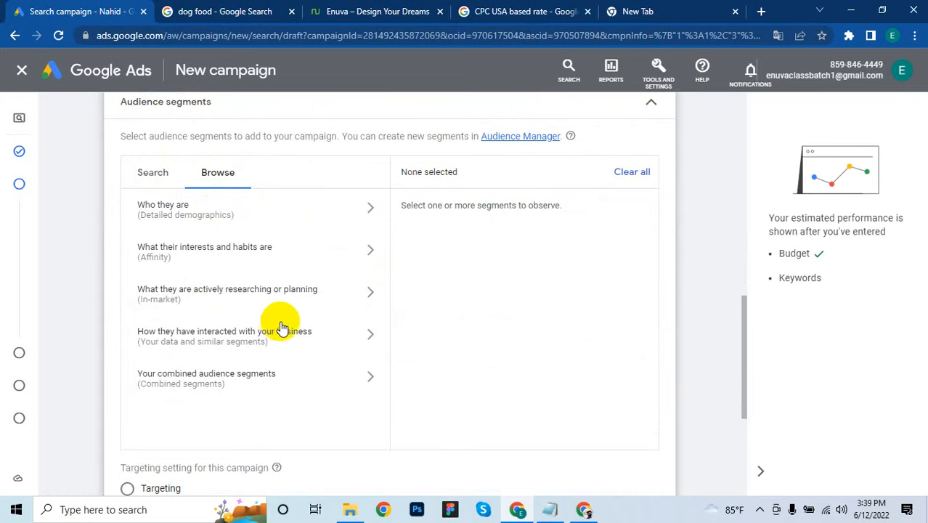
{"action": "scroll", "coordinate": [283, 320], "scroll_direction": "down", "scroll_amount": 1}
{"action": "scroll", "coordinate": [286, 317], "scroll_direction": "up", "scroll_amount": 2}
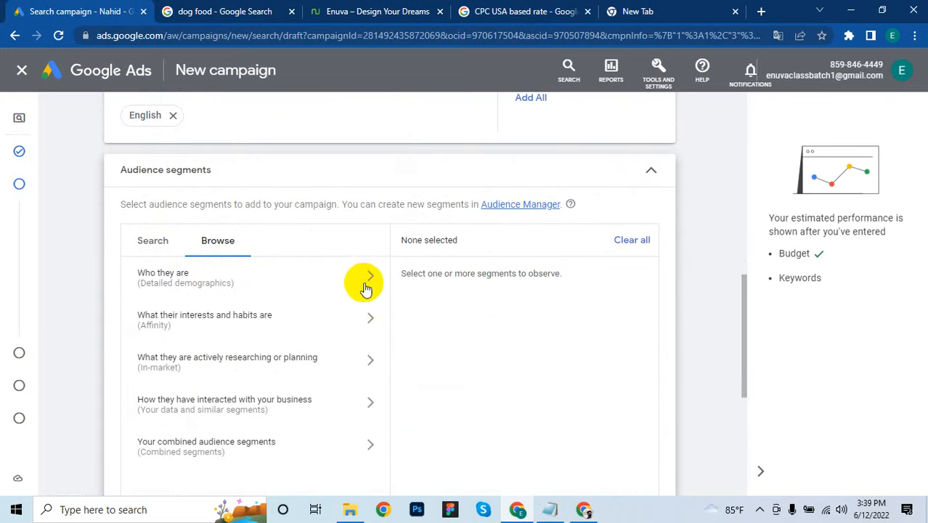
{"action": "left_click", "coordinate": [367, 283]}
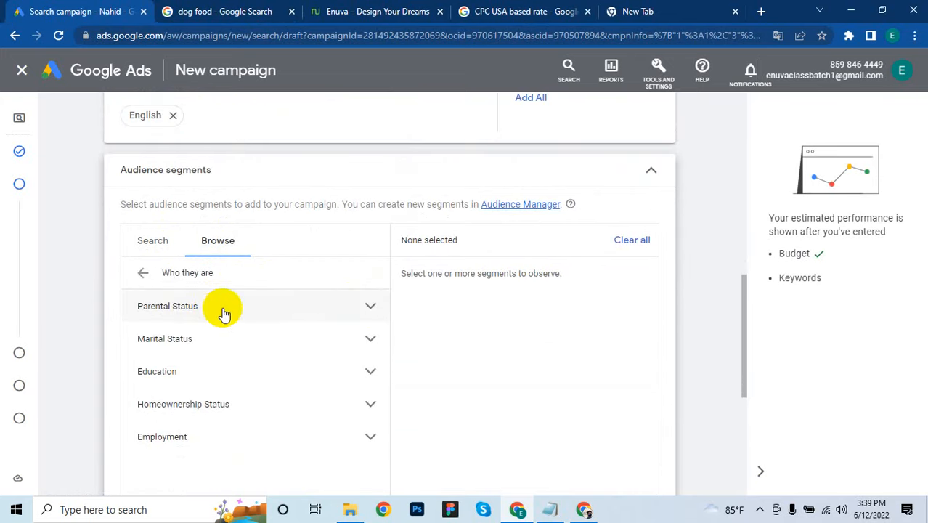
- Examine the segments offered under Parental Status, Marital Status and Education in the detailed demographics
{"action": "left_click", "coordinate": [231, 310]}
{"action": "left_click", "coordinate": [232, 308]}
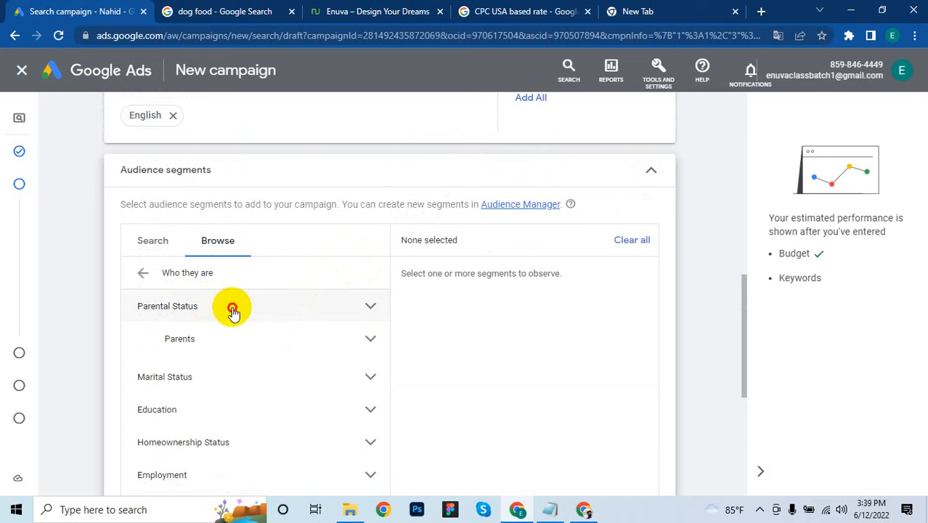
{"action": "left_click", "coordinate": [236, 338]}
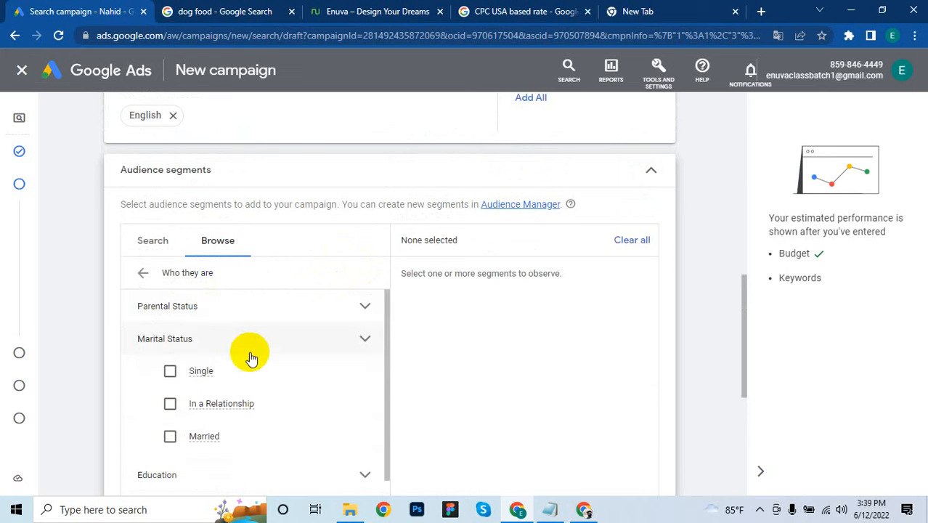
{"action": "scroll", "coordinate": [221, 450], "scroll_direction": "down", "scroll_amount": 1}
{"action": "left_click", "coordinate": [228, 427]}
{"action": "scroll", "coordinate": [257, 363], "scroll_direction": "down", "scroll_amount": 1}
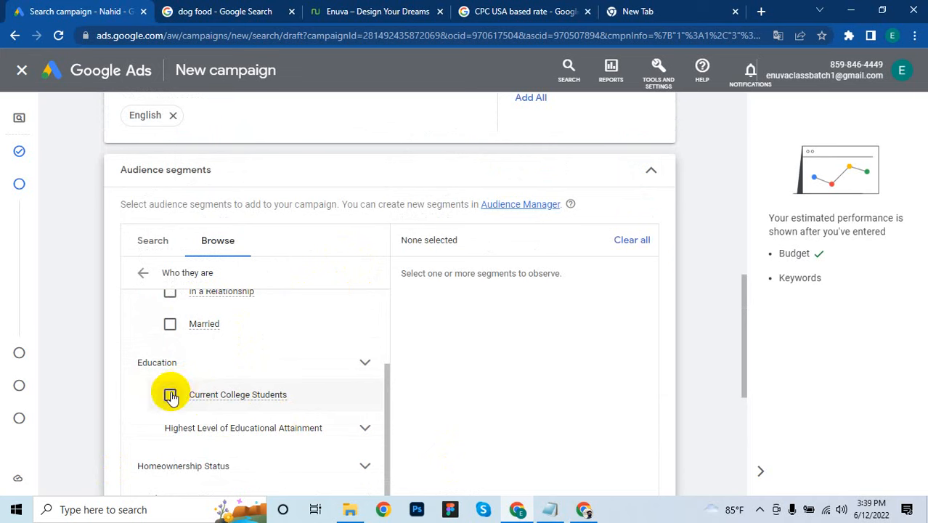
{"action": "scroll", "coordinate": [234, 423], "scroll_direction": "up", "scroll_amount": 2}
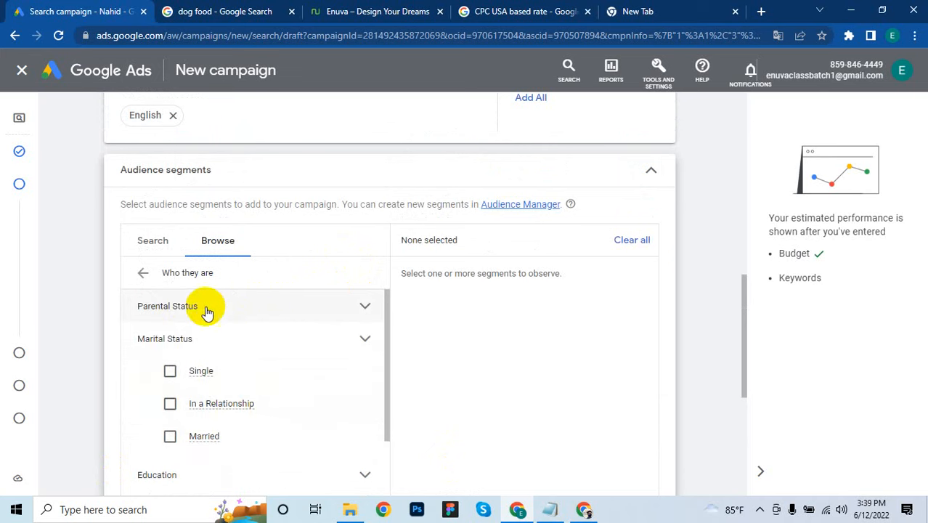
{"action": "left_click", "coordinate": [267, 311]}
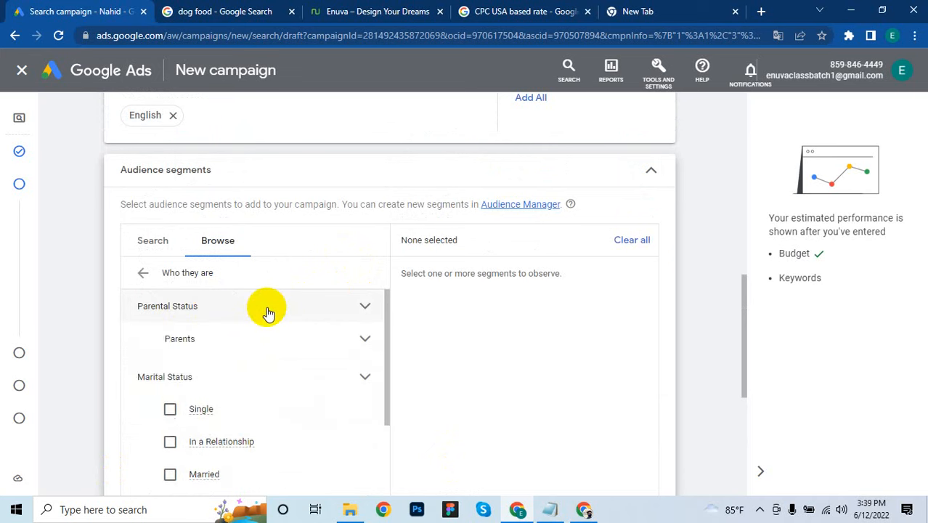
{"action": "left_click", "coordinate": [300, 340]}
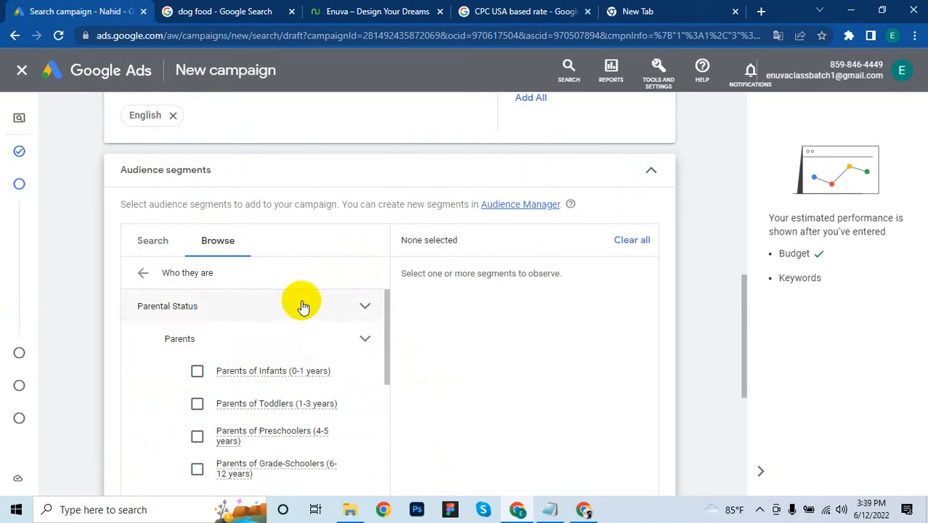
{"action": "left_click", "coordinate": [345, 341]}
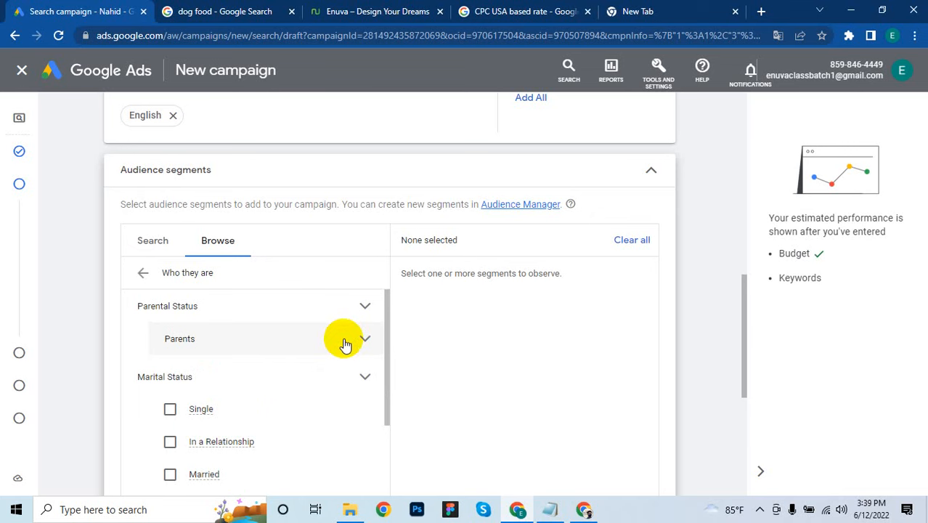
{"action": "left_click", "coordinate": [276, 333]}
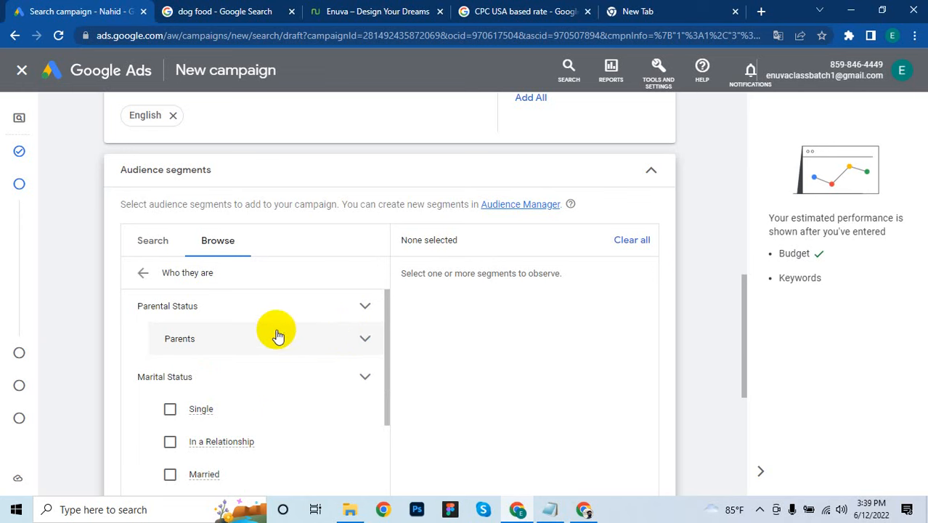
- Add the Current College Students segment from Education and check its weekly impressions estimate
{"action": "scroll", "coordinate": [276, 335], "scroll_direction": "down", "scroll_amount": 10}
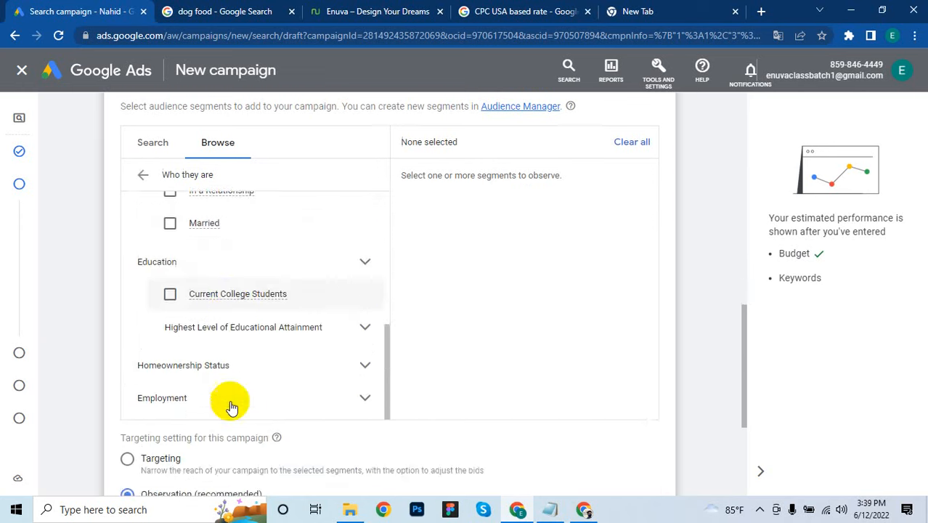
{"action": "scroll", "coordinate": [234, 407], "scroll_direction": "up", "scroll_amount": 2}
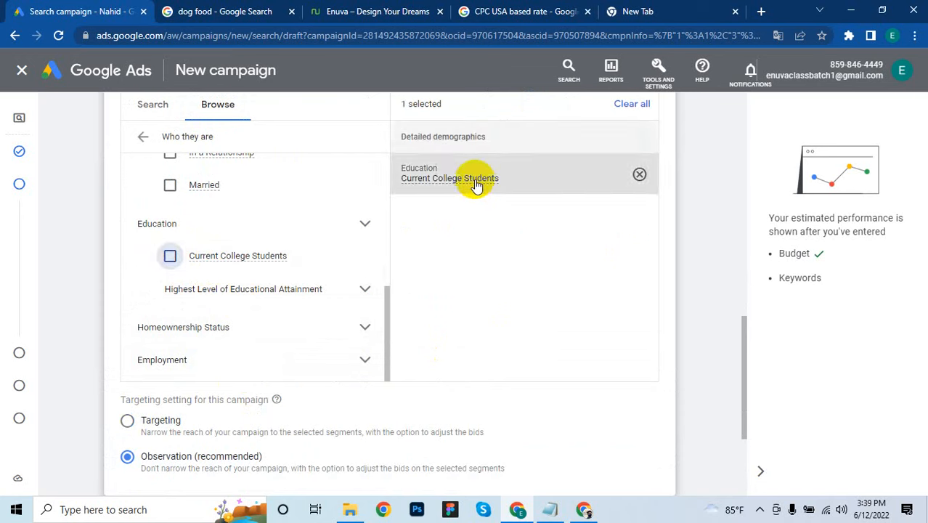
{"action": "mouse_move", "coordinate": [471, 182]}
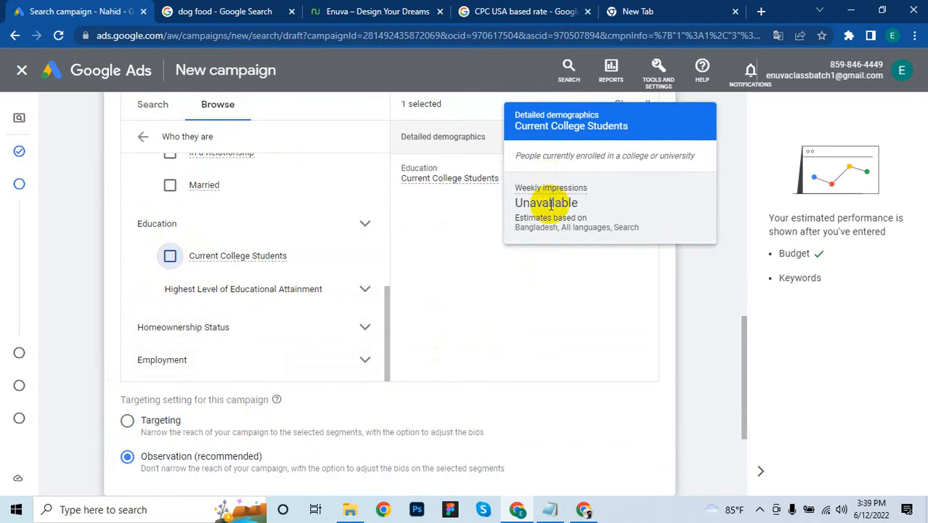
{"action": "double_click", "coordinate": [549, 205]}
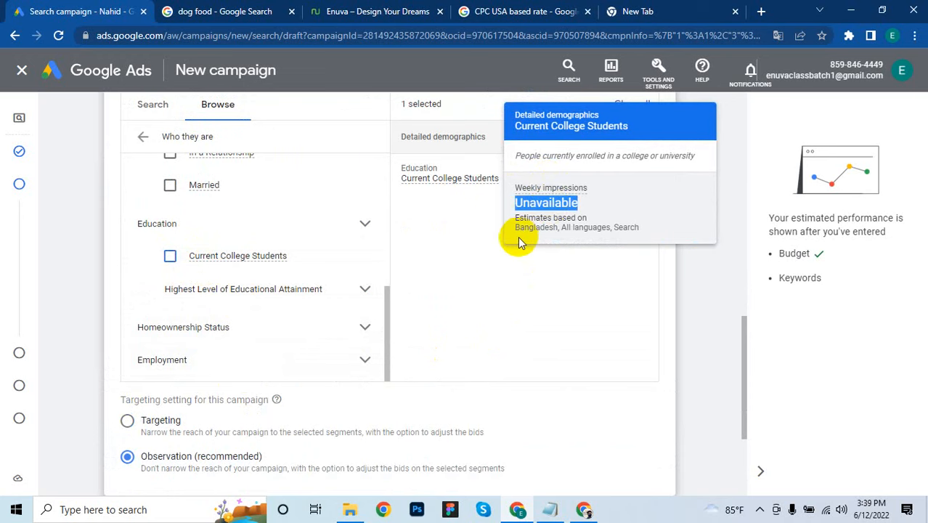
- Add the Homeowners segment from Homeownership Status to the campaign's audience segments
{"action": "left_click", "coordinate": [198, 333]}
{"action": "scroll", "coordinate": [216, 321], "scroll_direction": "down", "scroll_amount": 1}
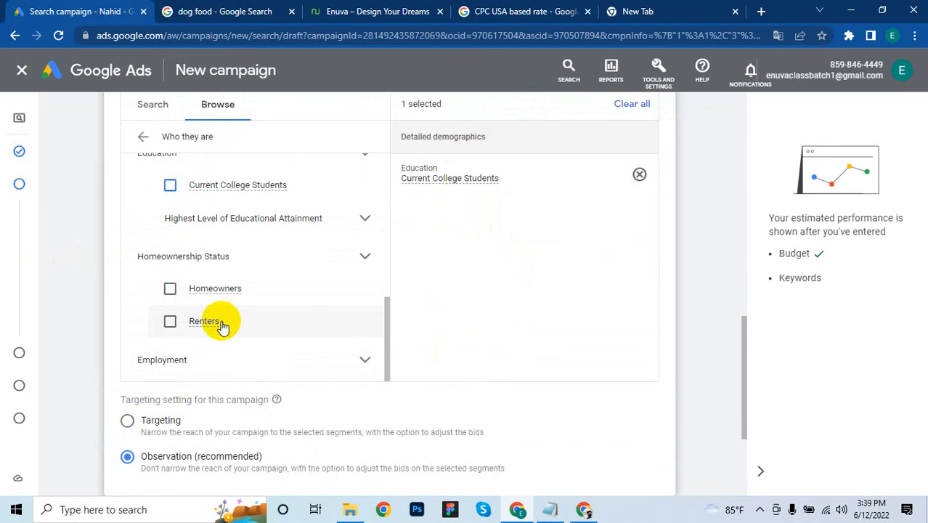
{"action": "left_click", "coordinate": [169, 289]}
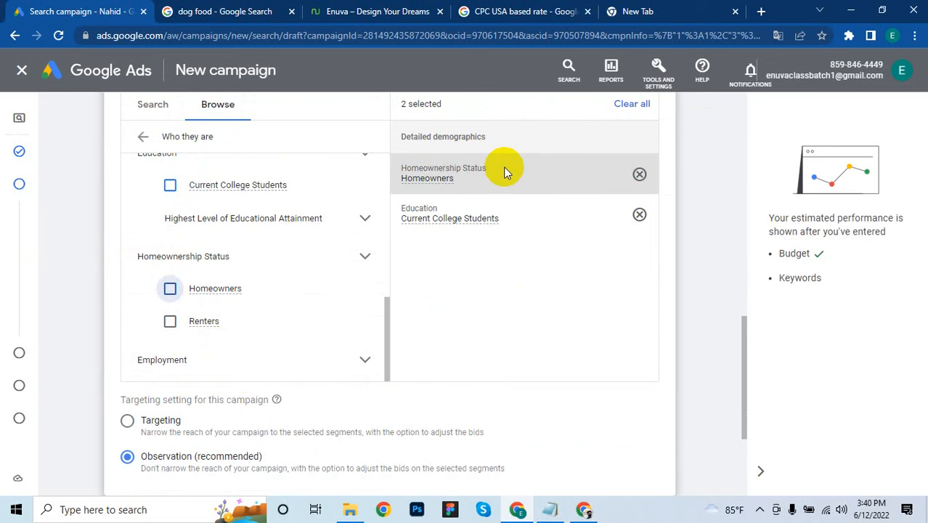
{"action": "mouse_move", "coordinate": [435, 183]}
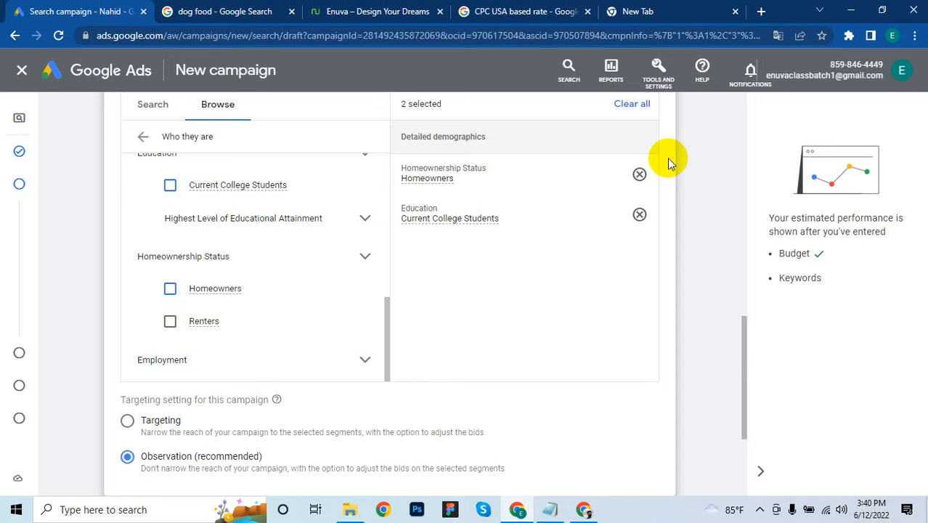
- Remove the Homeowners and Current College Students segments and collapse the Audience segments section
{"action": "left_click", "coordinate": [639, 174]}
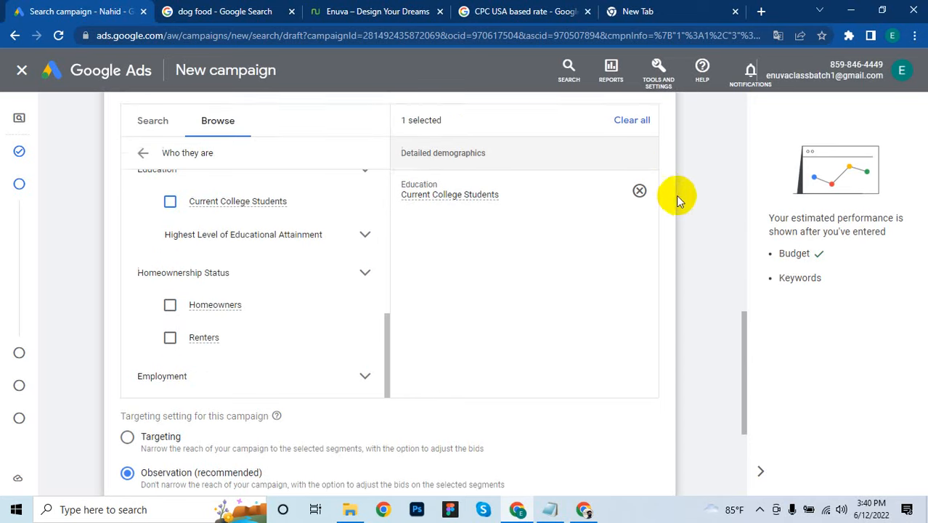
{"action": "left_click", "coordinate": [639, 310]}
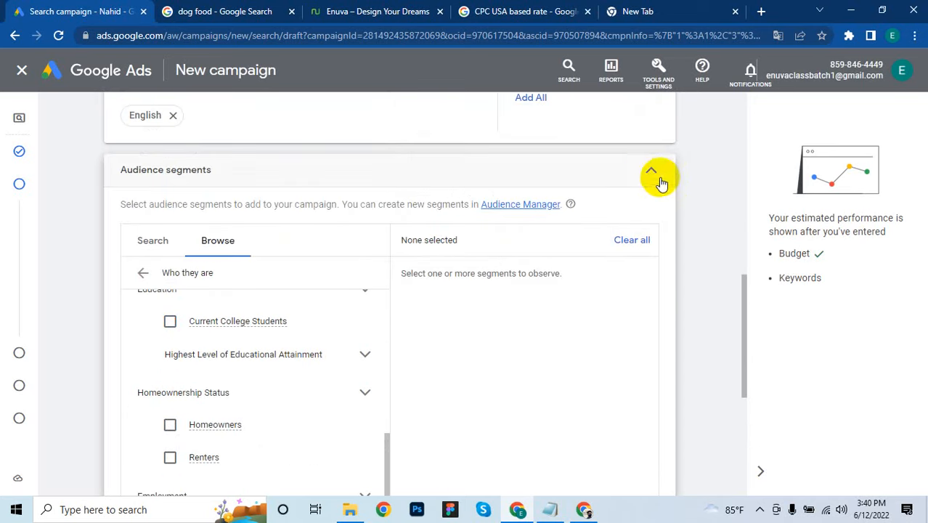
{"action": "left_click", "coordinate": [649, 173]}
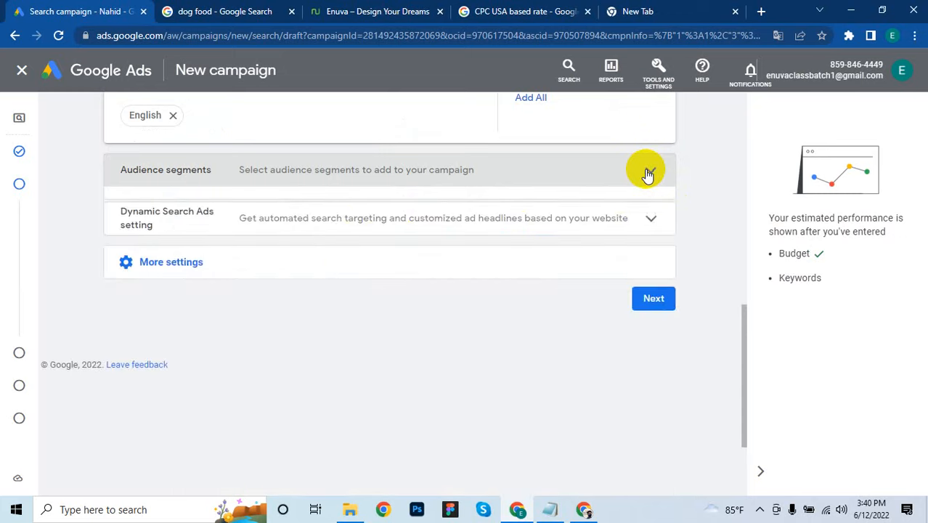
- Expand the Dynamic Search Ads setting and open its domain field for entry
{"action": "left_click", "coordinate": [296, 206]}
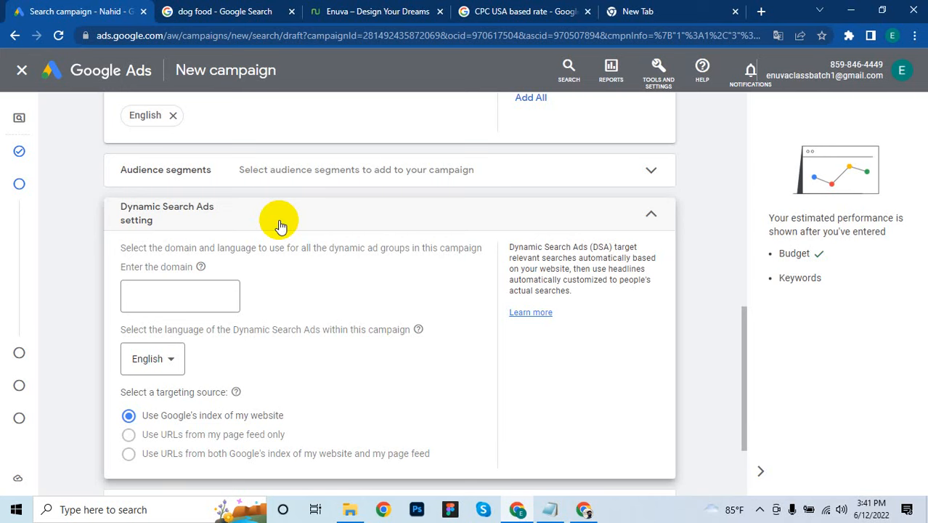
{"action": "left_click", "coordinate": [200, 289]}
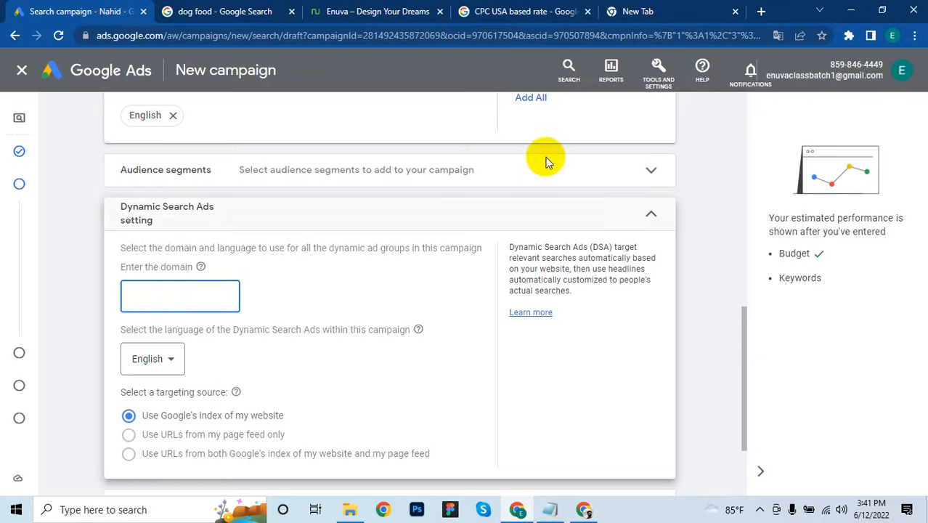
- Search Google for "enuvait" in the empty browser tab, and return to the Google Ads campaign draft
{"action": "left_click", "coordinate": [689, 11]}
{"action": "left_click", "coordinate": [408, 32]}
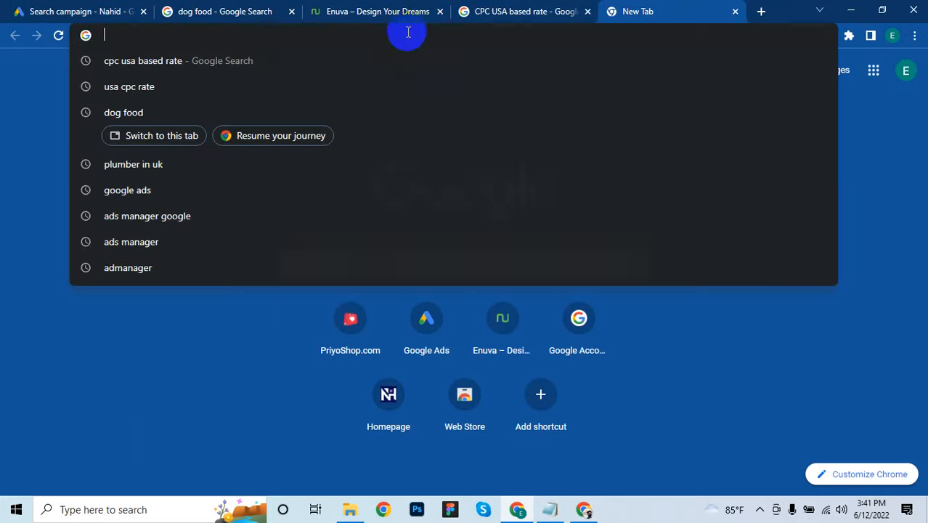
{"action": "left_click", "coordinate": [207, 358]}
{"action": "left_click", "coordinate": [373, 257]}
{"action": "type", "text": "enuvait"}
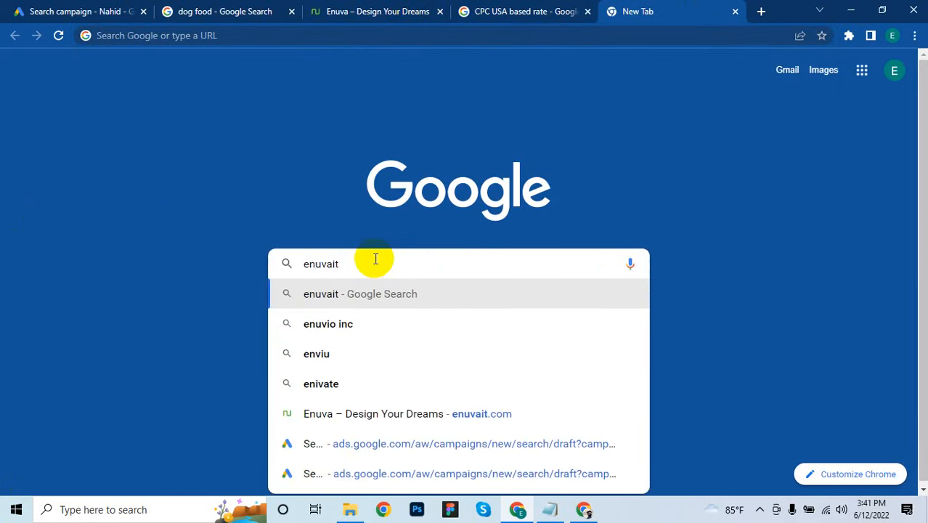
{"action": "key", "text": "Return"}
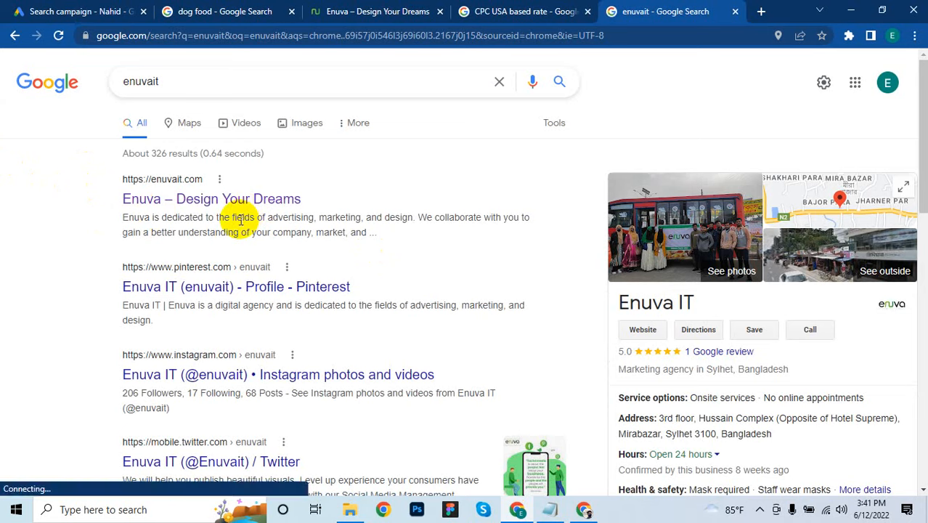
{"action": "left_click", "coordinate": [22, 9]}
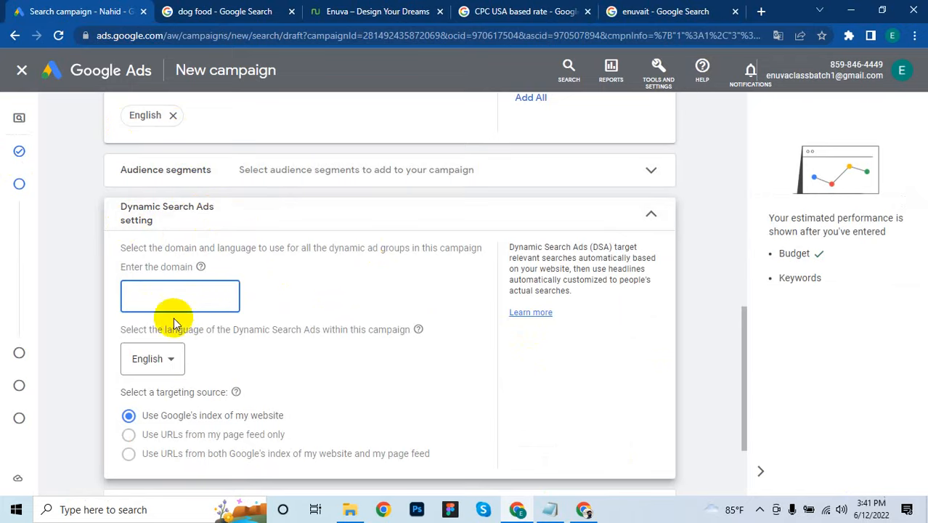
- Look at the enuvait search results in the other tab, and collapse the campaign draft's Dynamic Search Ads setting
{"action": "left_click", "coordinate": [686, 11]}
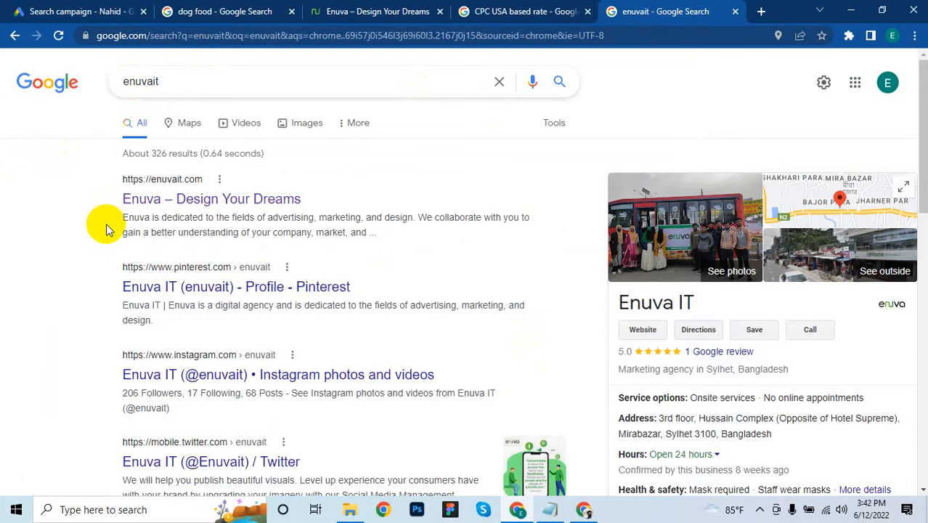
{"action": "left_click", "coordinate": [39, 10]}
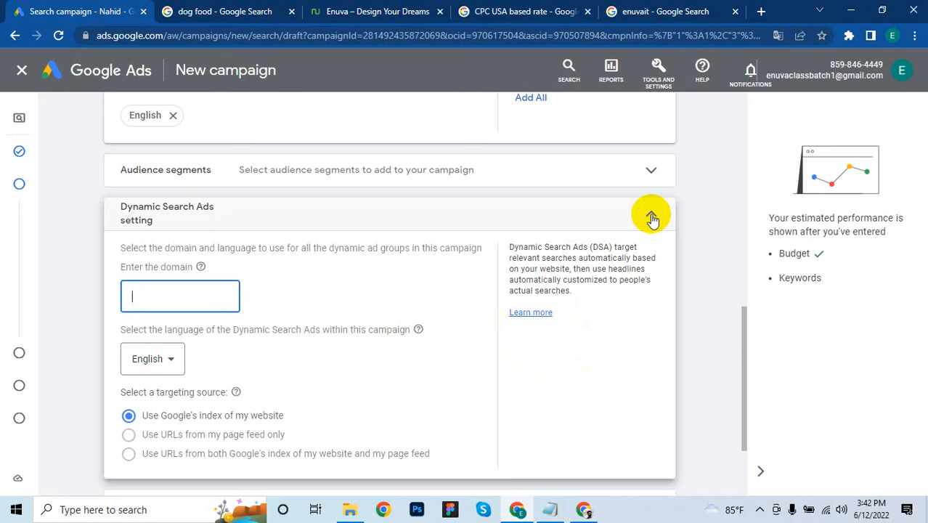
{"action": "left_click", "coordinate": [614, 218]}
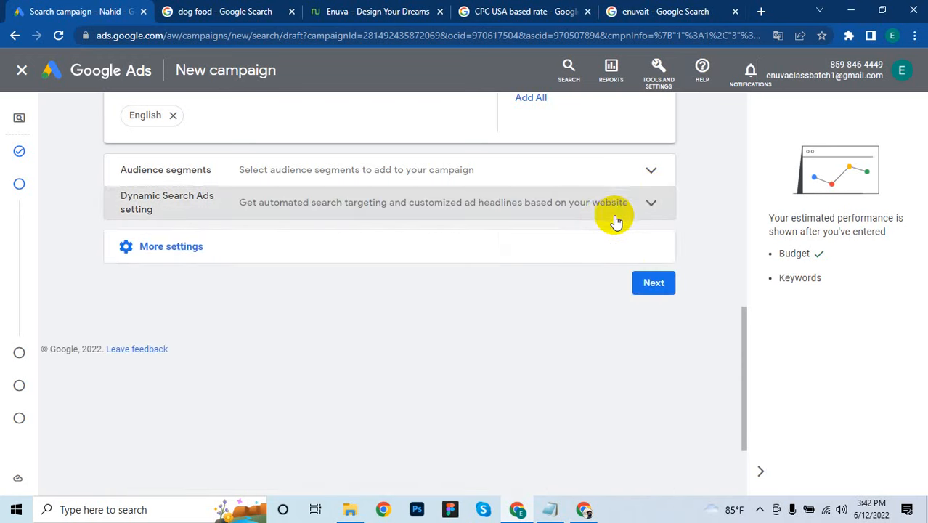
- Set the campaign's start date to June 15, 2022 and its end date to June 22, 2022, and collapse that section
{"action": "left_click", "coordinate": [293, 247]}
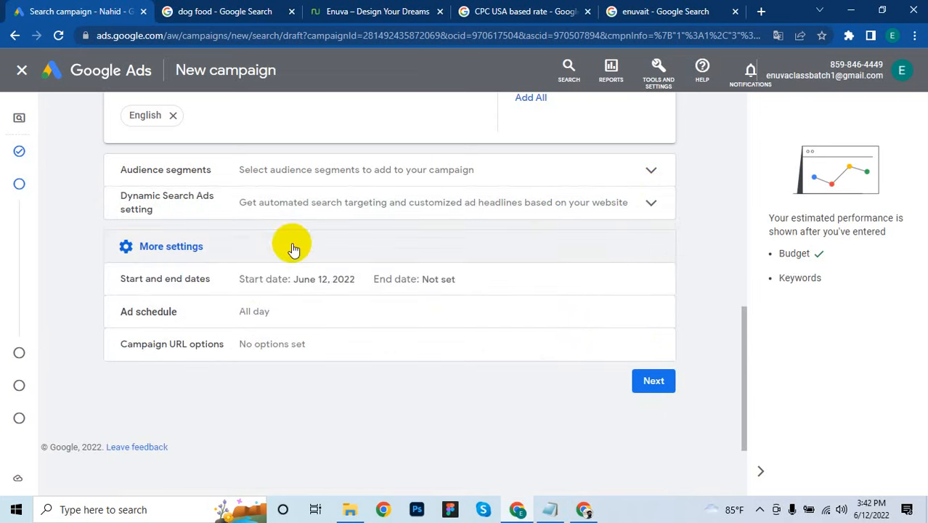
{"action": "left_click", "coordinate": [252, 287]}
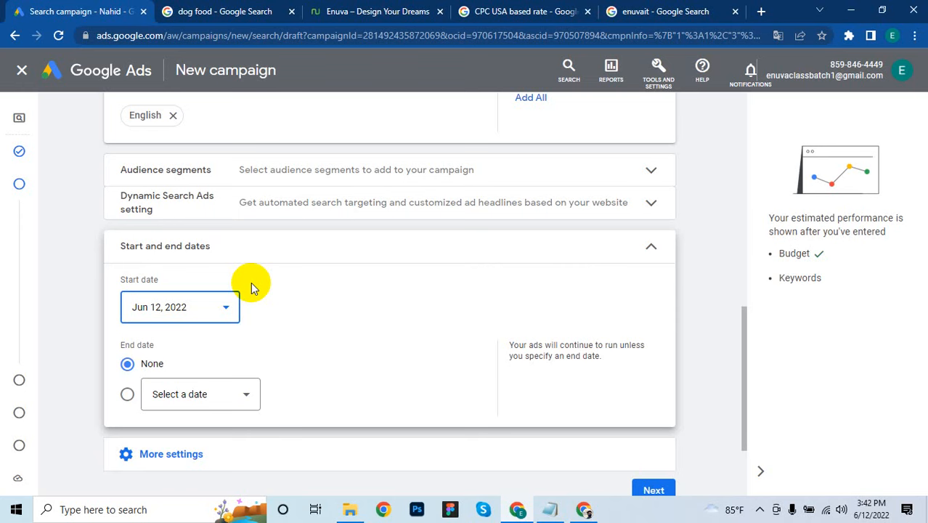
{"action": "left_click", "coordinate": [201, 304]}
{"action": "left_click", "coordinate": [206, 218]}
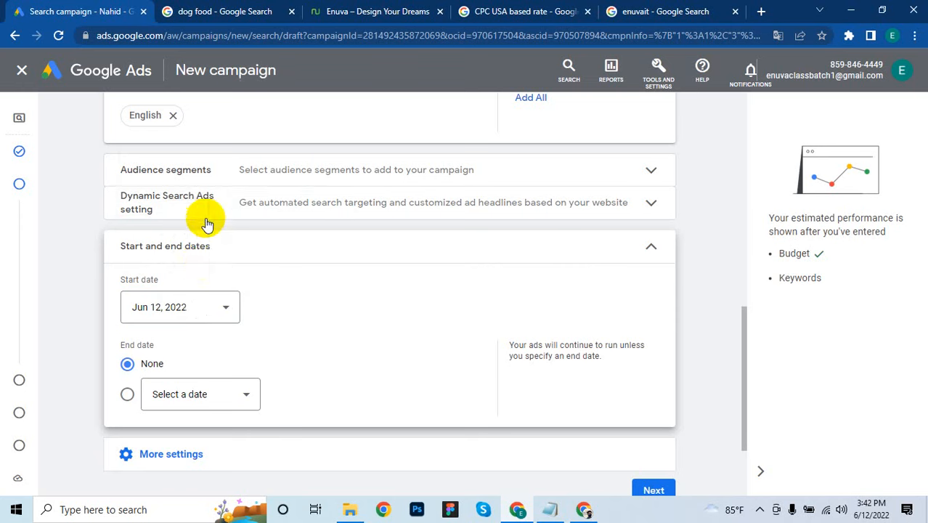
{"action": "left_click", "coordinate": [179, 398]}
{"action": "left_click", "coordinate": [225, 327]}
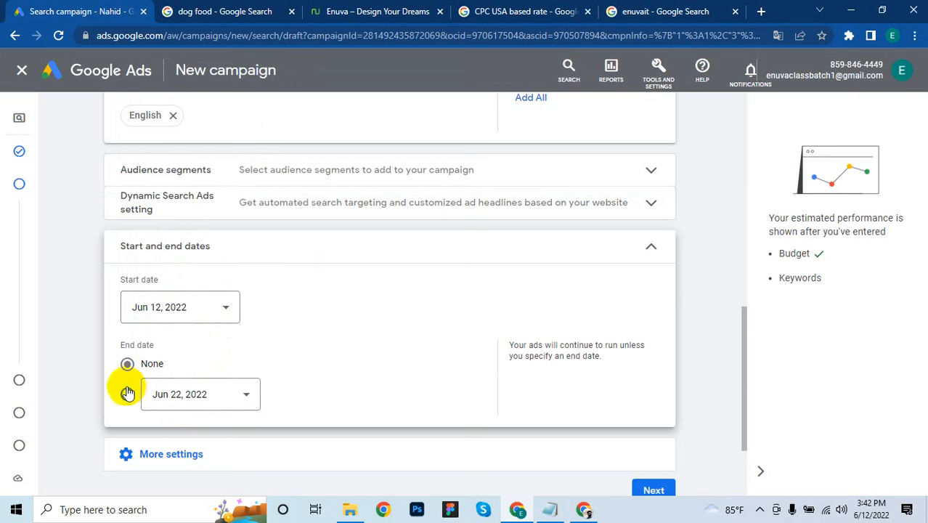
{"action": "scroll", "coordinate": [366, 332], "scroll_direction": "down", "scroll_amount": 2}
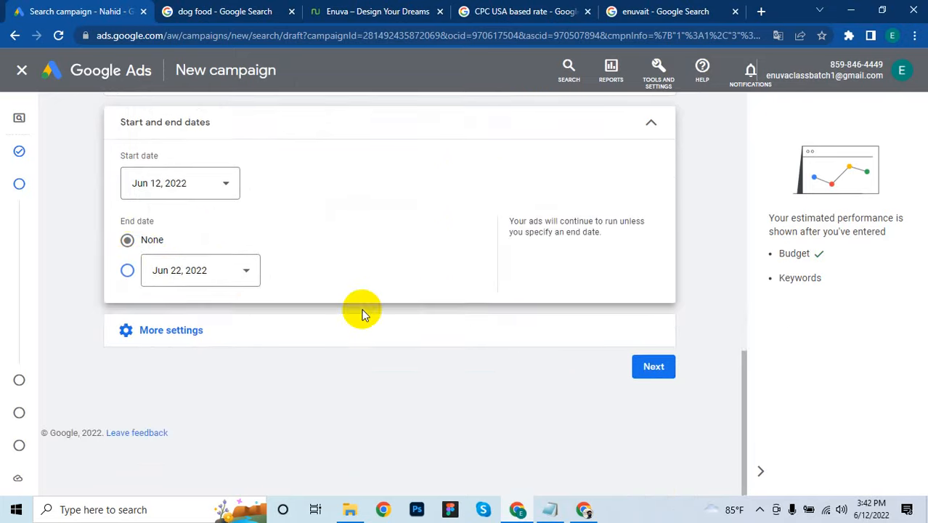
{"action": "left_click", "coordinate": [651, 123]}
{"action": "scroll", "coordinate": [340, 295], "scroll_direction": "up", "scroll_amount": 2}
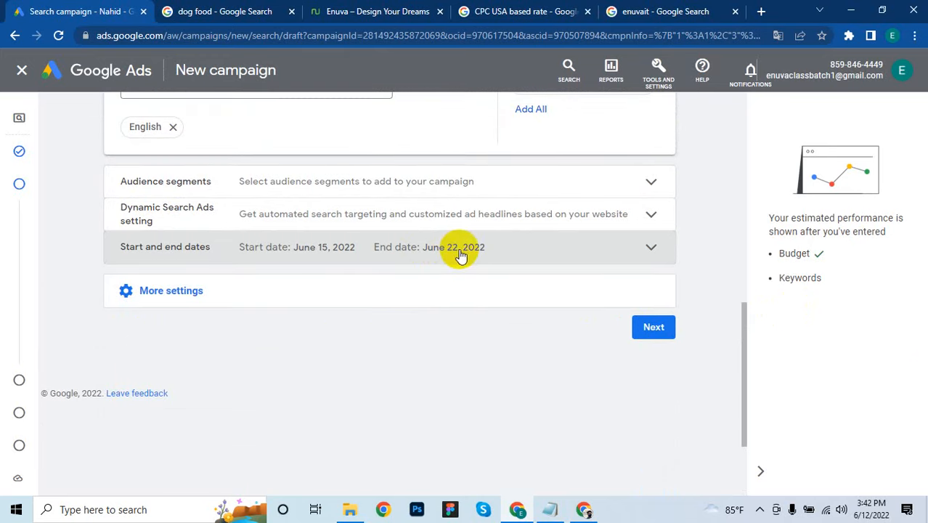
- Expand the ad schedule and set its first row to Mondays with a 10:00 start time
{"action": "left_click", "coordinate": [223, 298]}
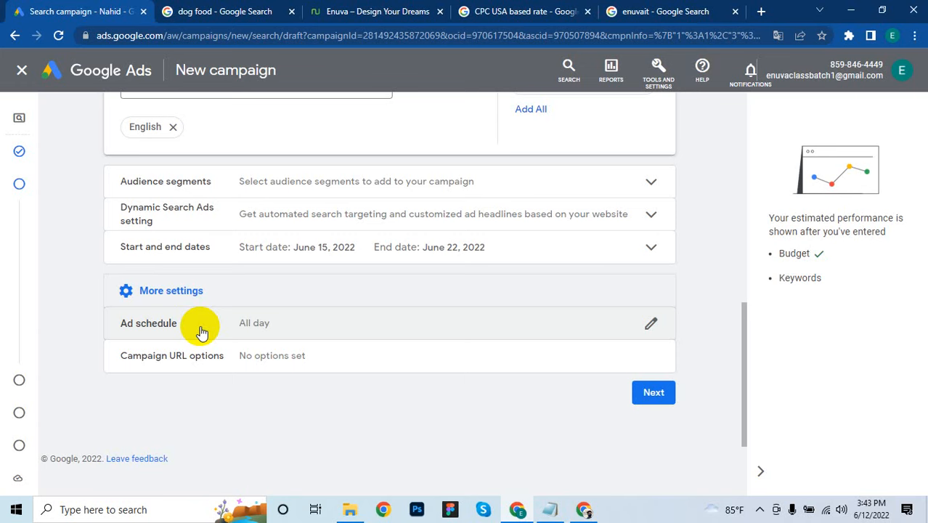
{"action": "left_click", "coordinate": [202, 331]}
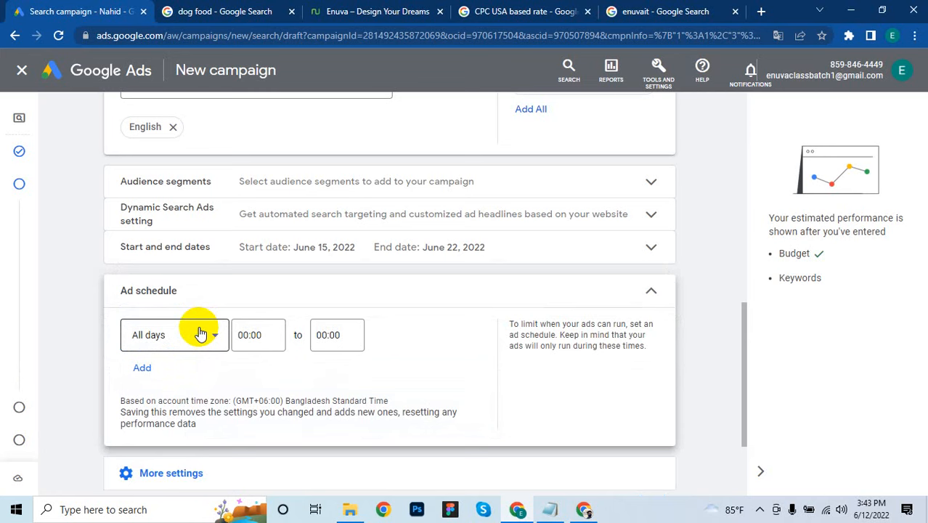
{"action": "left_click", "coordinate": [193, 333]}
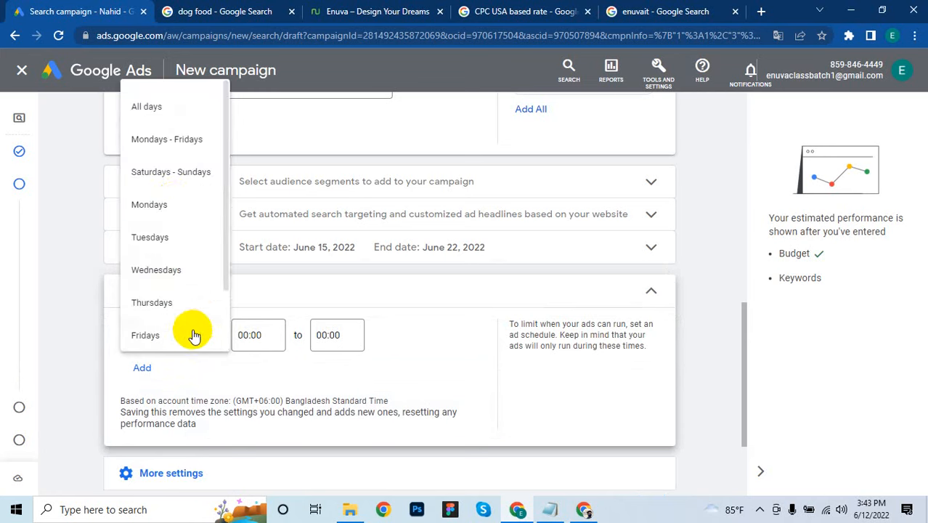
{"action": "left_click", "coordinate": [174, 205]}
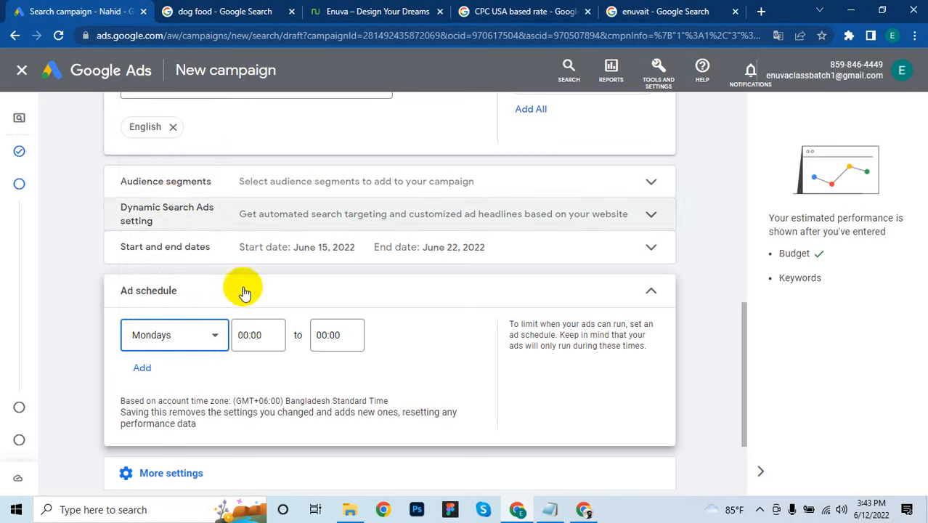
{"action": "left_click", "coordinate": [263, 334]}
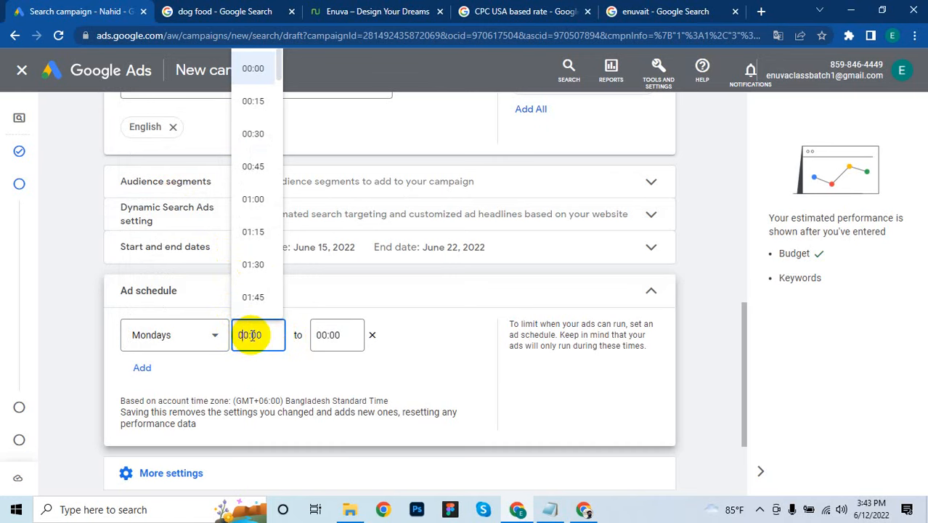
{"action": "key", "text": "BackSpace"}
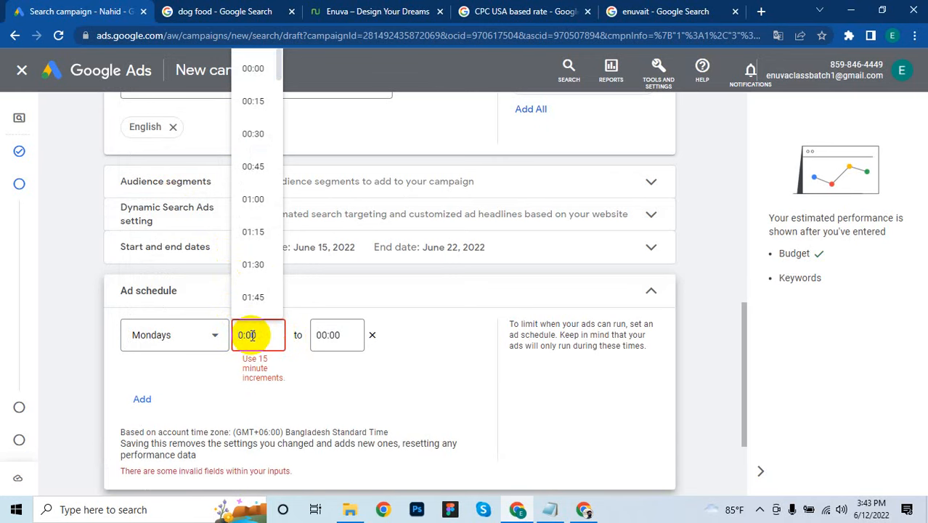
{"action": "type", "text": "1"}
- Set the end time of the Mondays ad schedule row to 11:00
{"action": "left_click", "coordinate": [345, 335]}
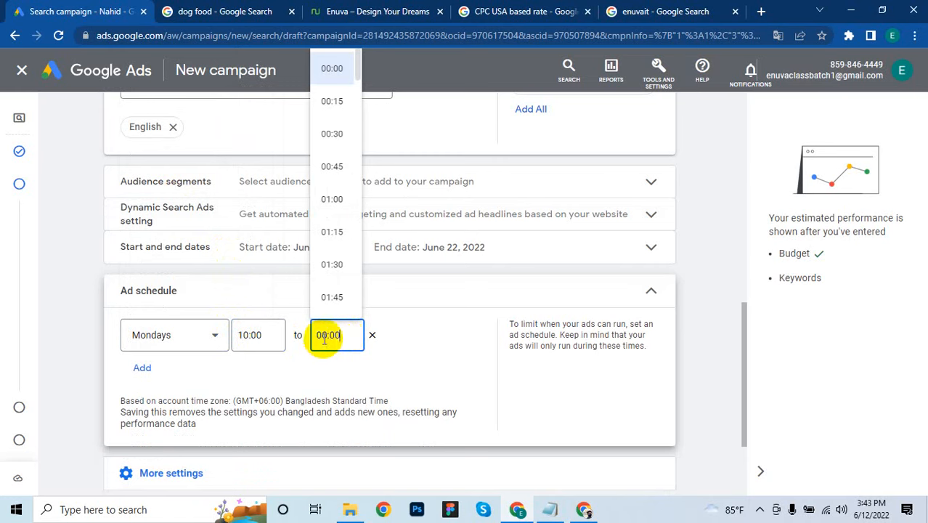
{"action": "key", "text": "BackSpace"}
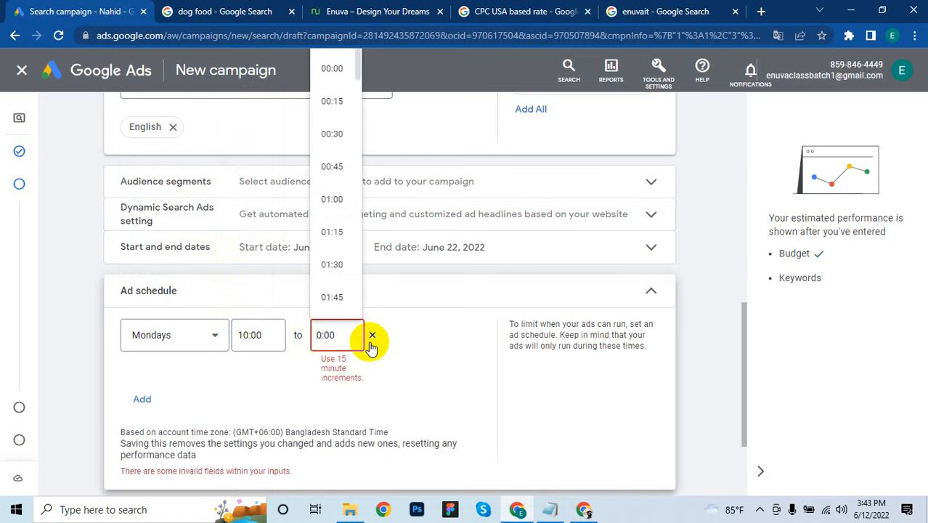
{"action": "type", "text": "1"}
{"action": "key", "text": "Right"}
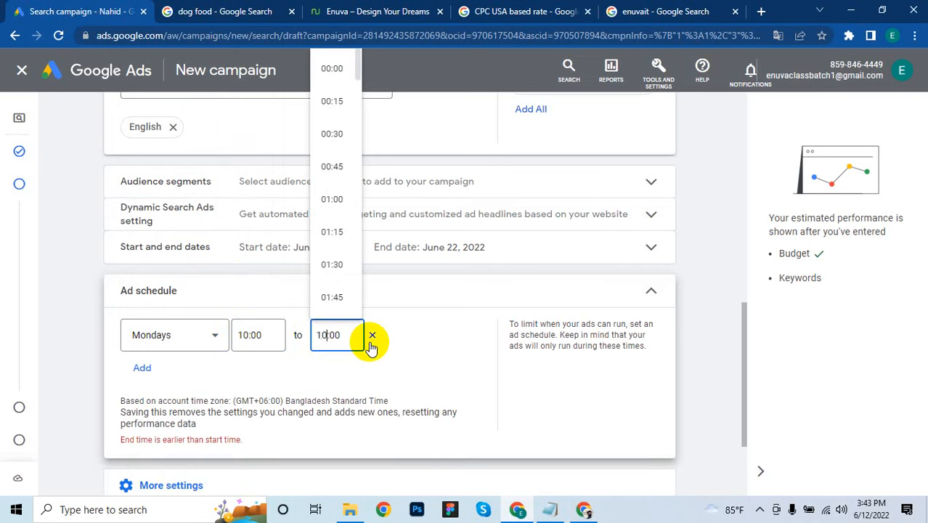
{"action": "key", "text": "BackSpace"}
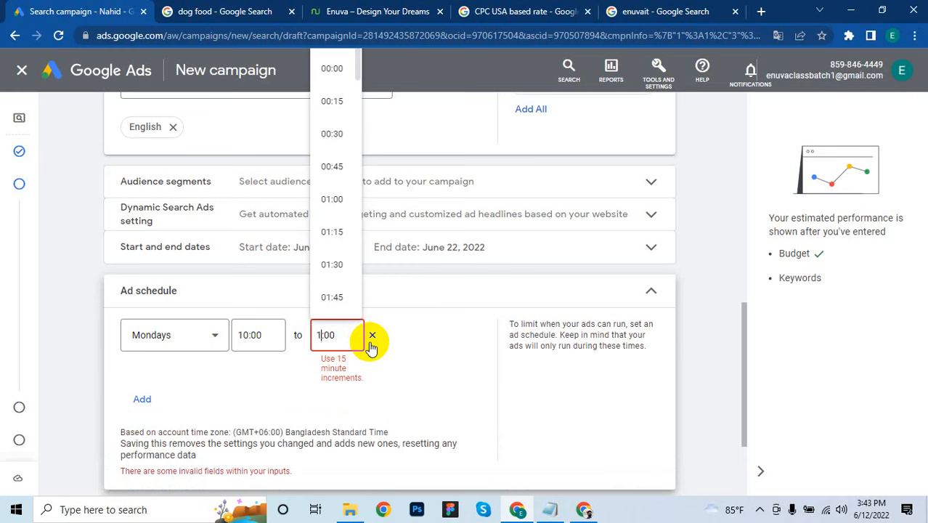
{"action": "type", "text": "1"}
{"action": "key", "text": "End"}
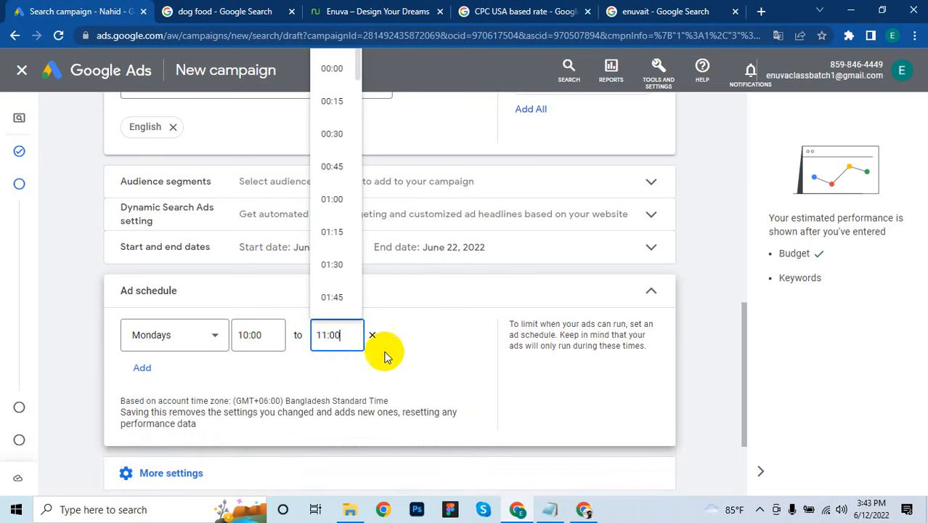
{"action": "left_click", "coordinate": [431, 341]}
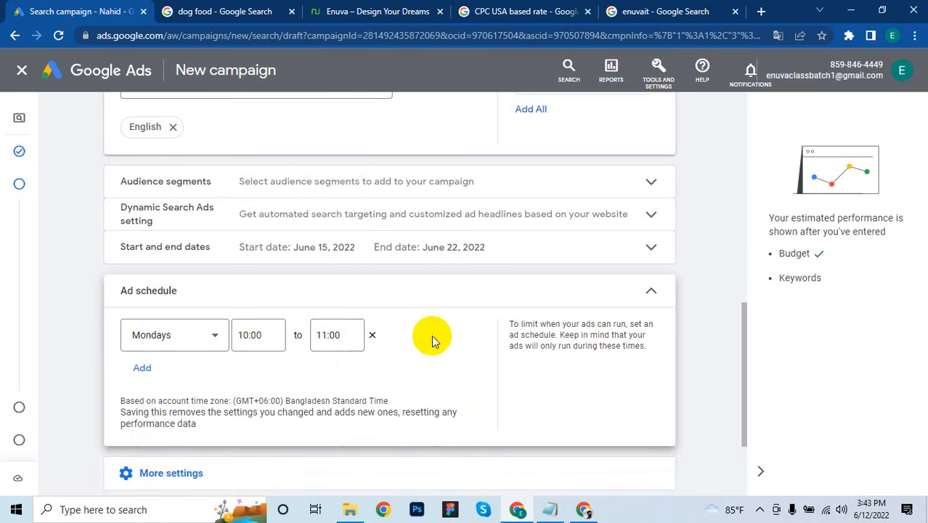
- Examine the range of start times offered for the Mondays ad schedule row without changing the time
{"action": "left_click", "coordinate": [260, 334]}
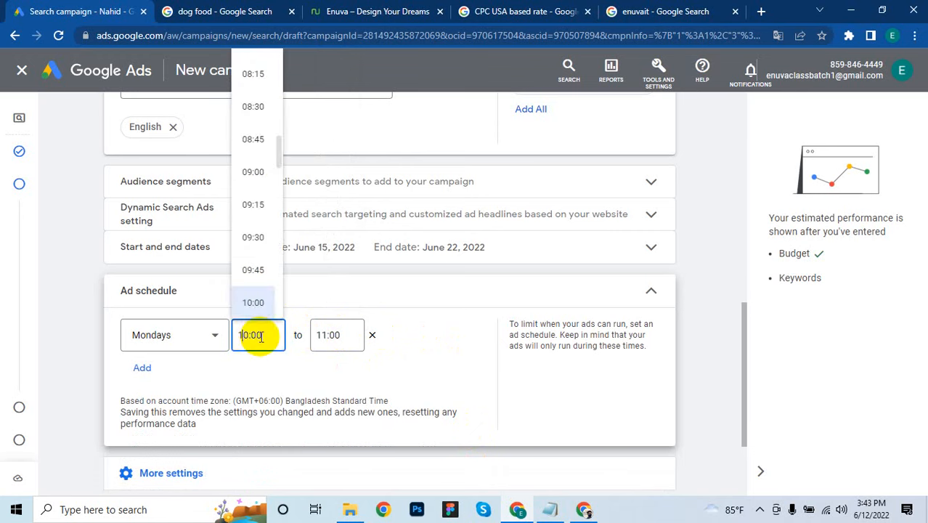
{"action": "scroll", "coordinate": [262, 267], "scroll_direction": "down", "scroll_amount": 10}
{"action": "scroll", "coordinate": [263, 270], "scroll_direction": "down", "scroll_amount": 12}
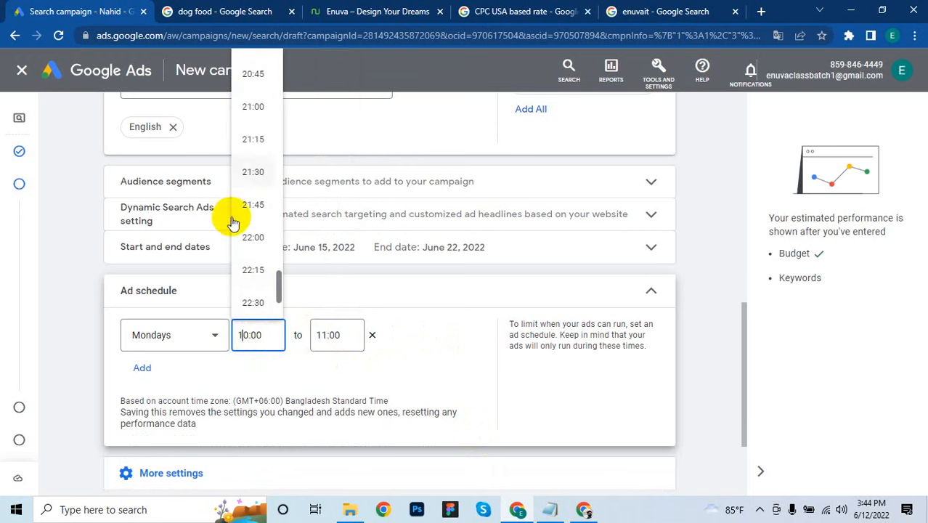
{"action": "scroll", "coordinate": [248, 250], "scroll_direction": "up", "scroll_amount": 11}
{"action": "scroll", "coordinate": [249, 254], "scroll_direction": "up", "scroll_amount": 20}
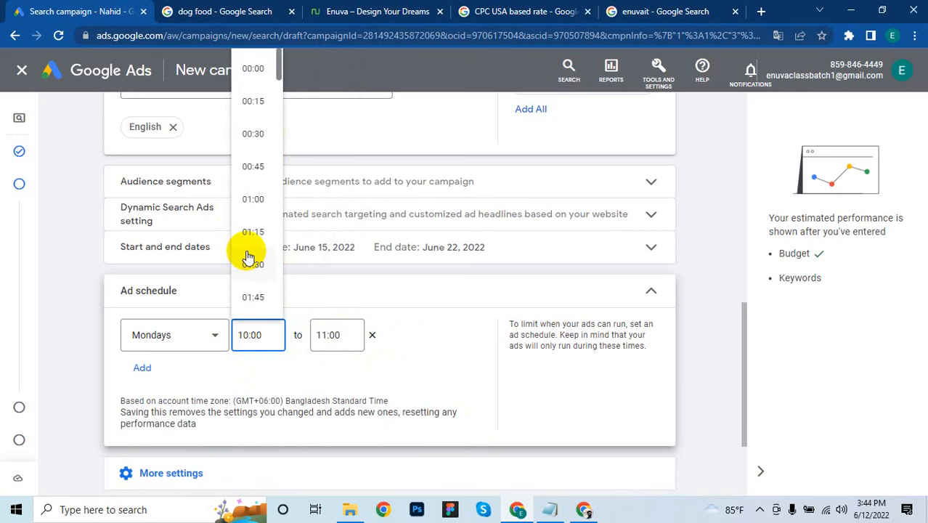
{"action": "left_click", "coordinate": [437, 365]}
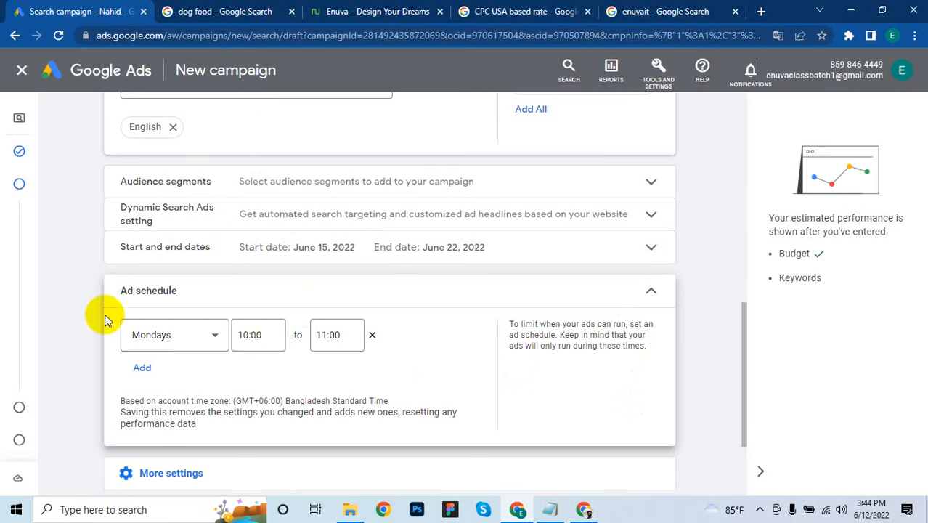
- Add a second ad schedule row for all days with a 09:00 start time
{"action": "left_click", "coordinate": [141, 366]}
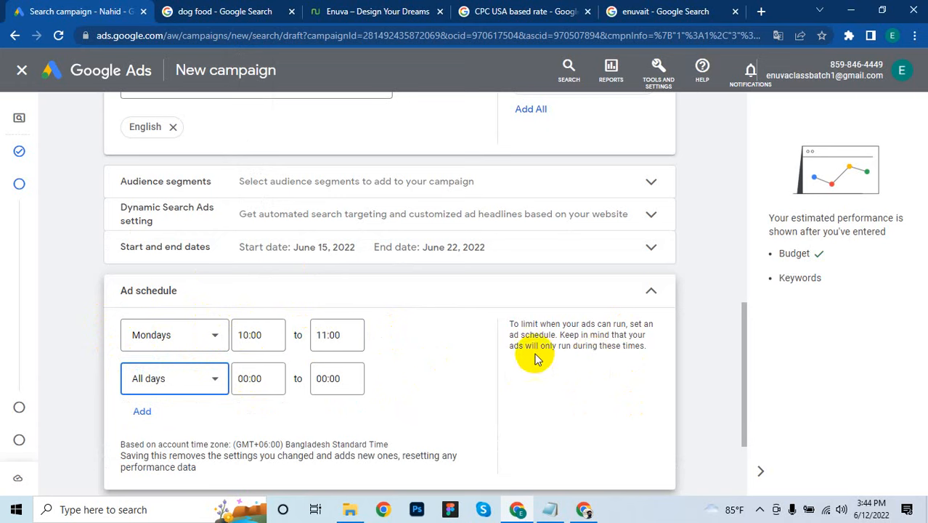
{"action": "left_click", "coordinate": [198, 385]}
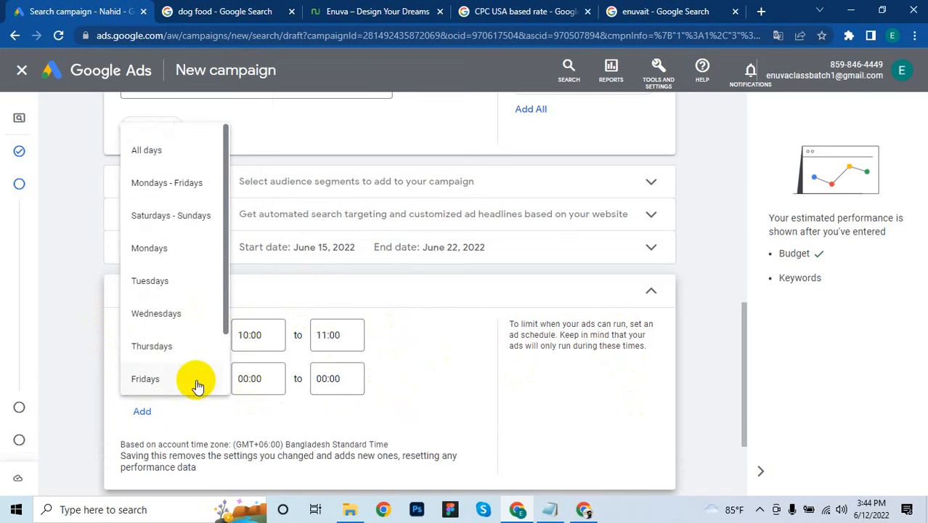
{"action": "left_click", "coordinate": [270, 377]}
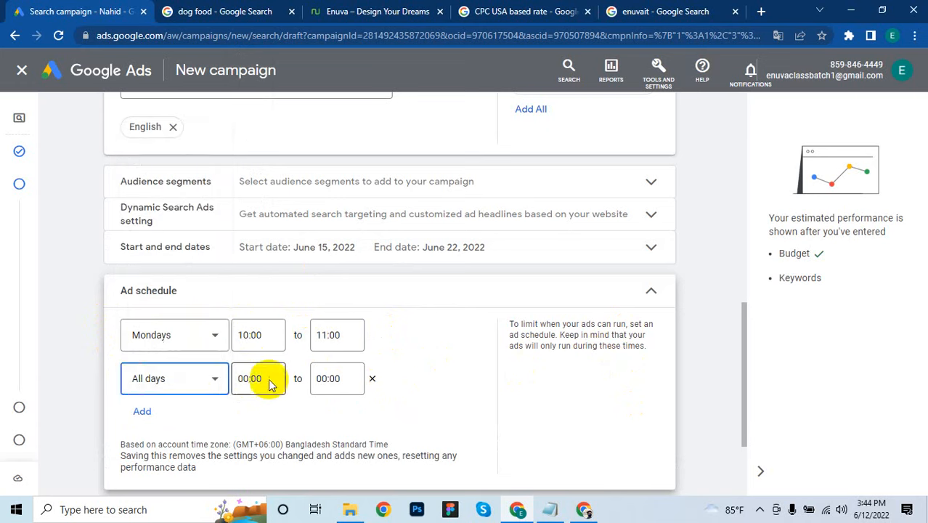
{"action": "left_click", "coordinate": [258, 376]}
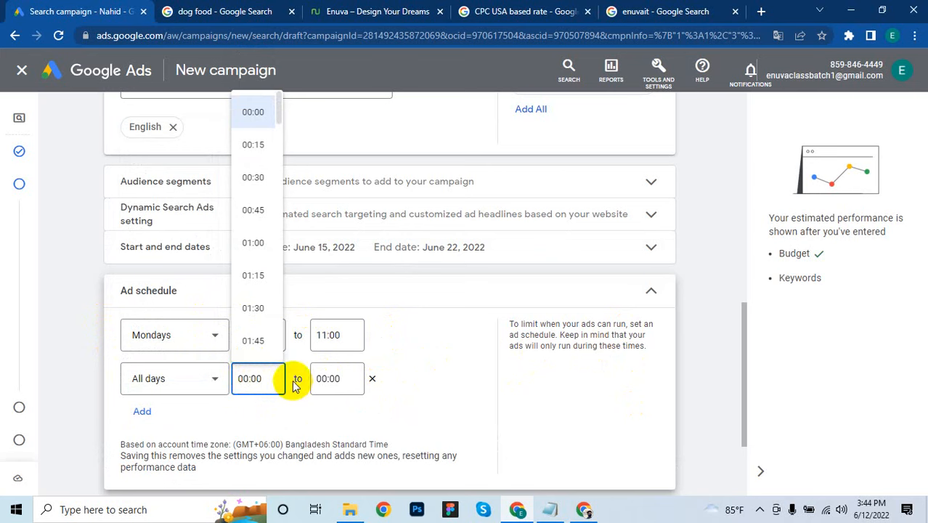
{"action": "key", "text": "BackSpace"}
{"action": "type", "text": "9"}
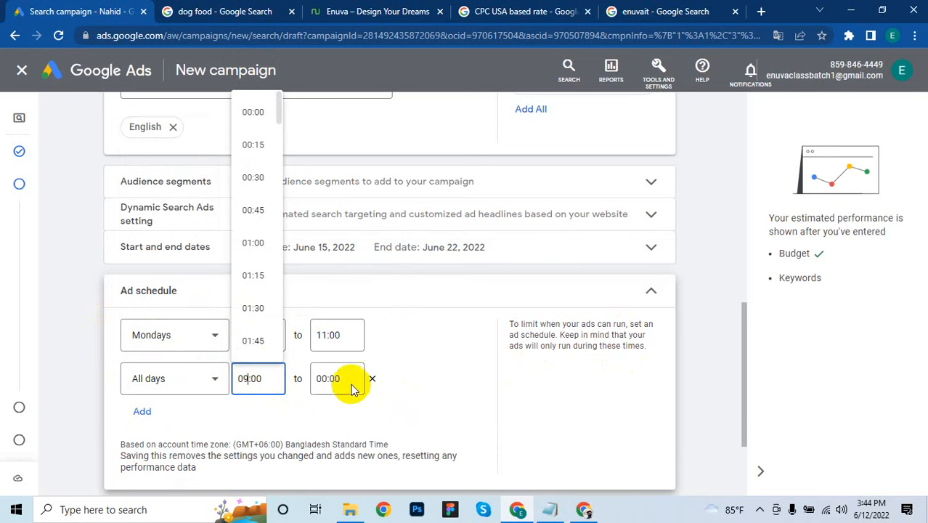
- Set the end time of the all-days ad schedule row to 16:15
{"action": "left_click", "coordinate": [348, 379]}
{"action": "left_click", "coordinate": [327, 378]}
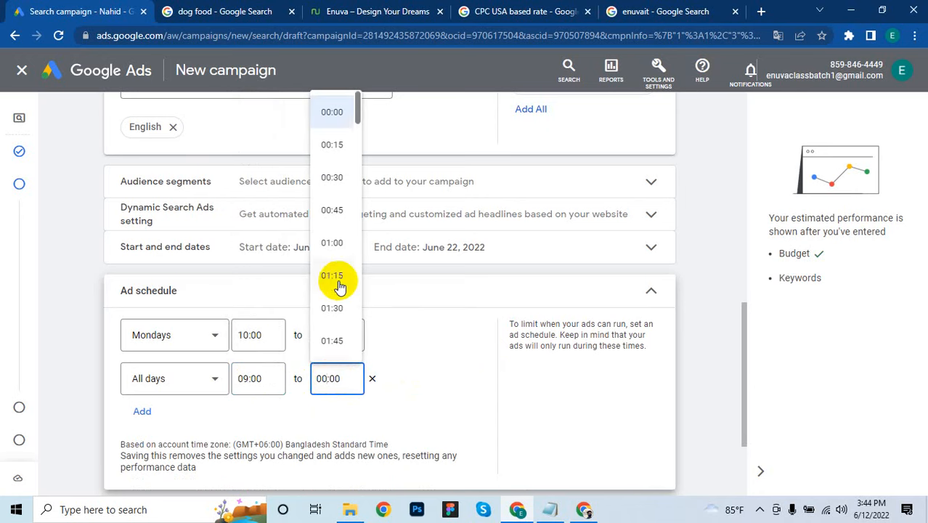
{"action": "scroll", "coordinate": [340, 285], "scroll_direction": "down", "scroll_amount": 7}
{"action": "scroll", "coordinate": [339, 290], "scroll_direction": "down", "scroll_amount": 19}
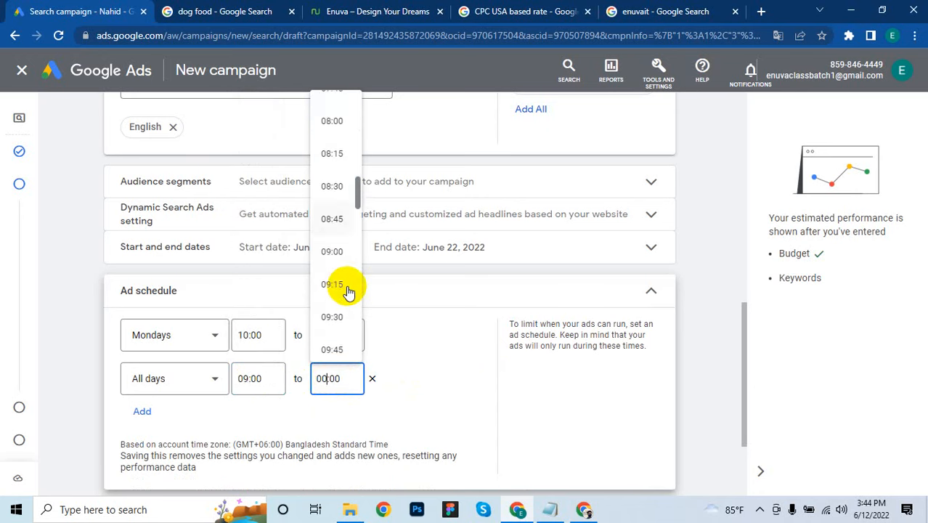
{"action": "left_click", "coordinate": [339, 330]}
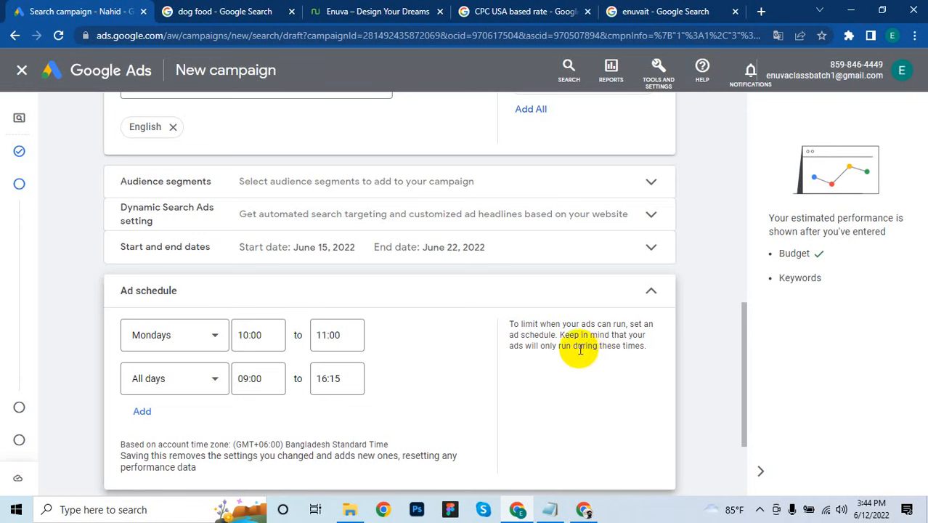
- Collapse the ad schedule section and expand the Campaign URL options with the tracking template field ready for entry
{"action": "left_click", "coordinate": [651, 288]}
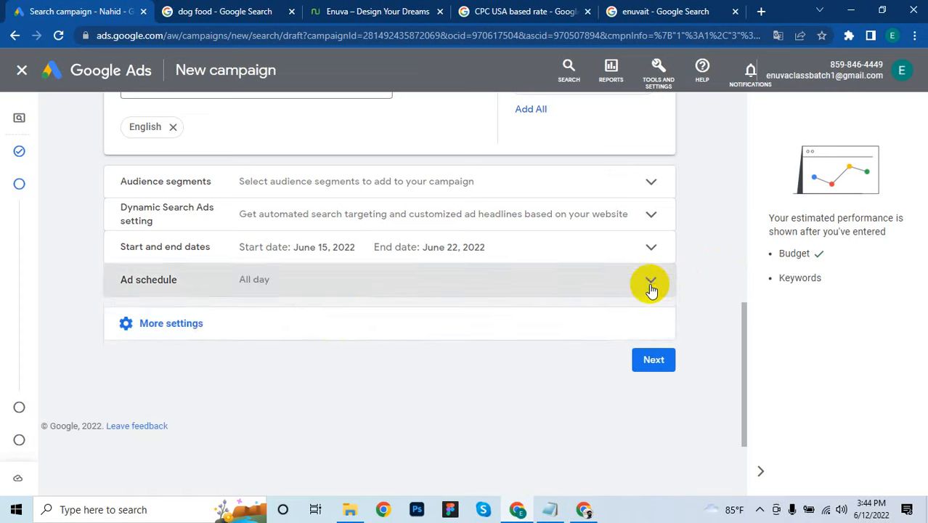
{"action": "left_click", "coordinate": [213, 328]}
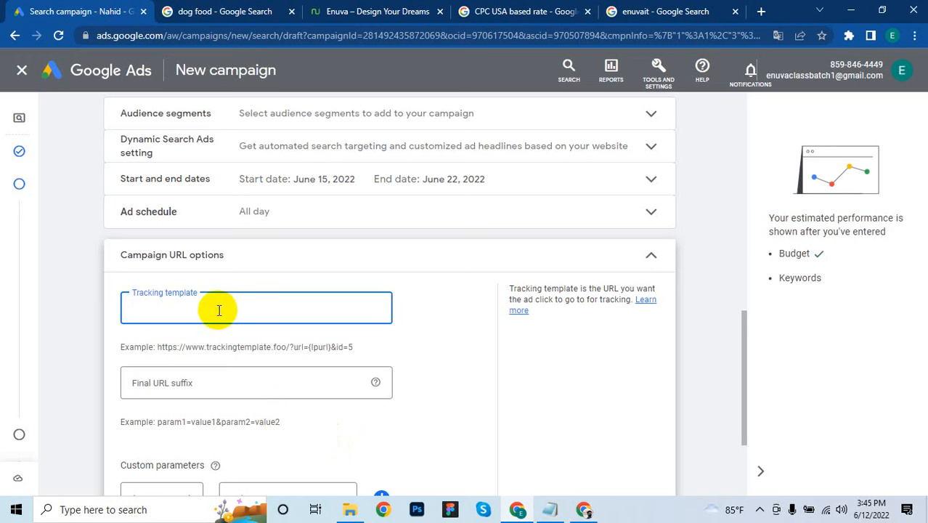
- Review the final URL suffix and custom parameter fields, and collapse the Campaign URL options section
{"action": "left_click", "coordinate": [202, 378]}
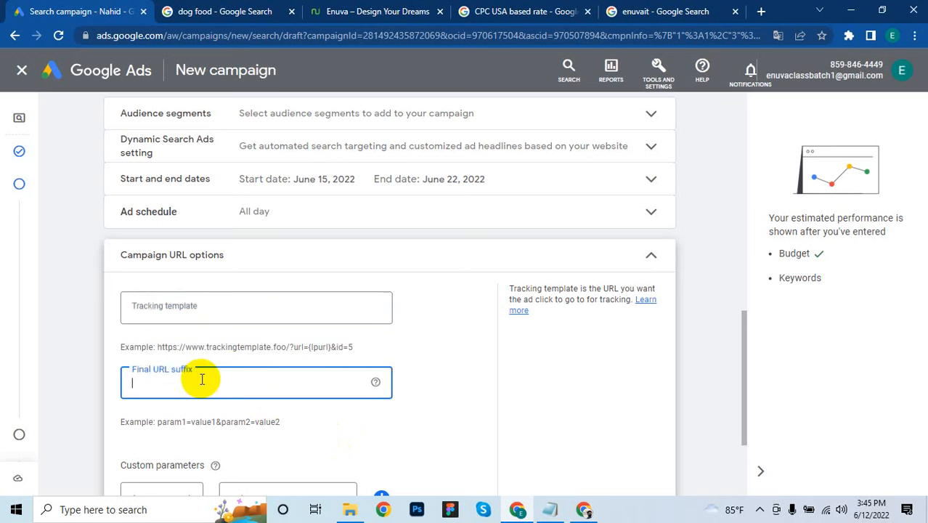
{"action": "scroll", "coordinate": [201, 369], "scroll_direction": "down", "scroll_amount": 2}
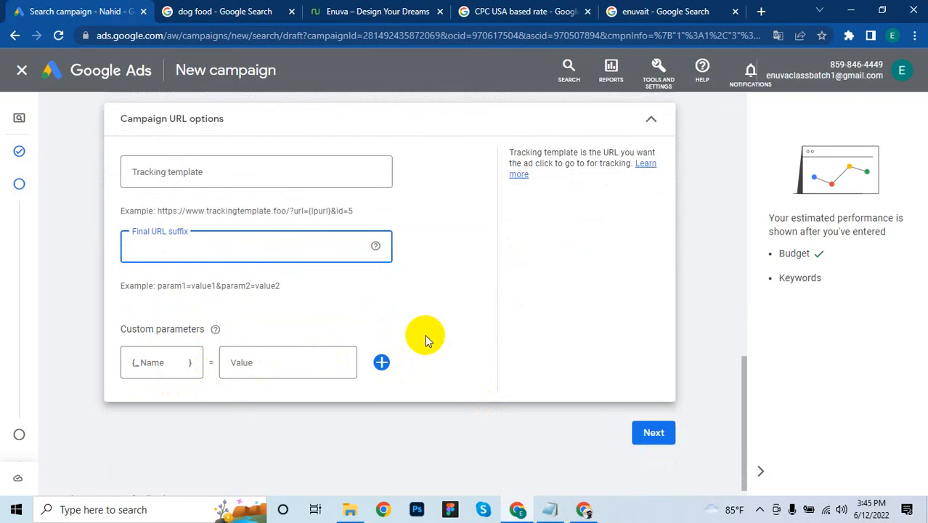
{"action": "scroll", "coordinate": [425, 340], "scroll_direction": "up", "scroll_amount": 3}
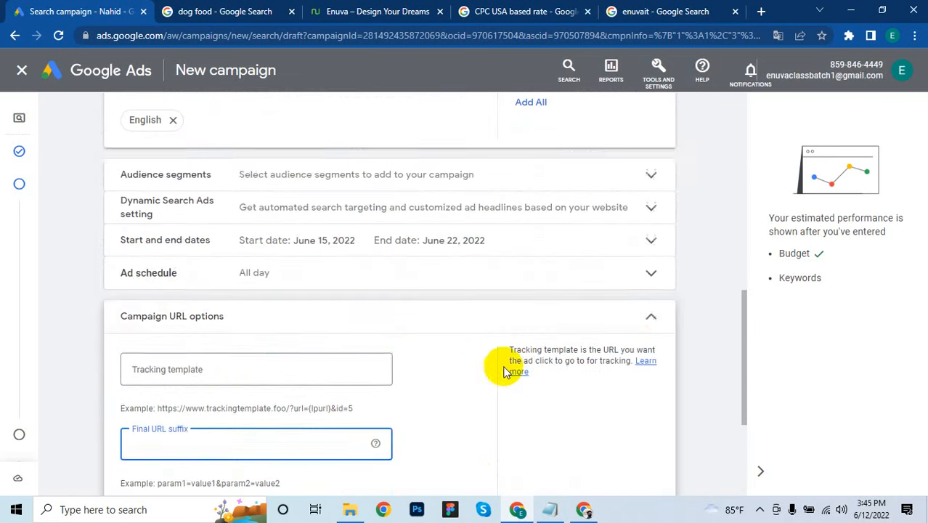
{"action": "scroll", "coordinate": [708, 281], "scroll_direction": "down", "scroll_amount": 1}
{"action": "left_click", "coordinate": [659, 254]}
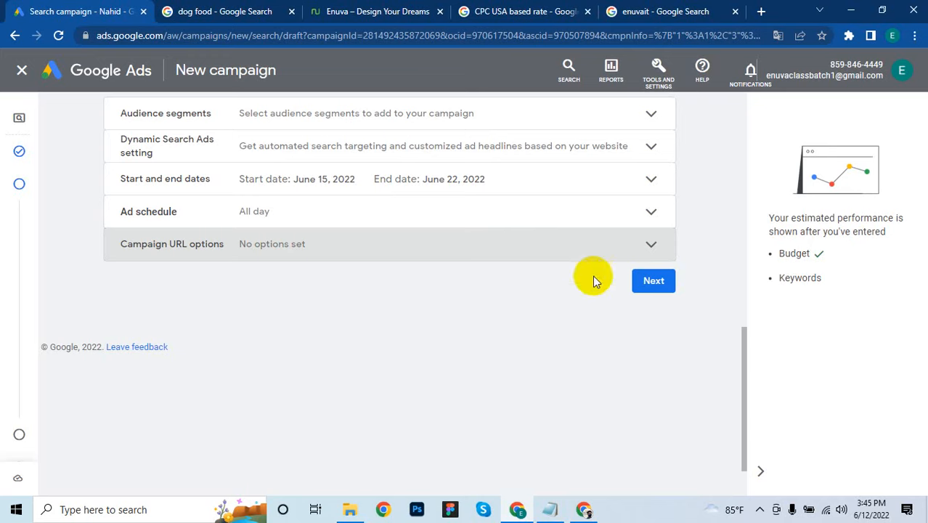
- Review the campaign settings from Networks down and continue to the ad group keywords and ads stage
{"action": "scroll", "coordinate": [444, 151], "scroll_direction": "up", "scroll_amount": 1}
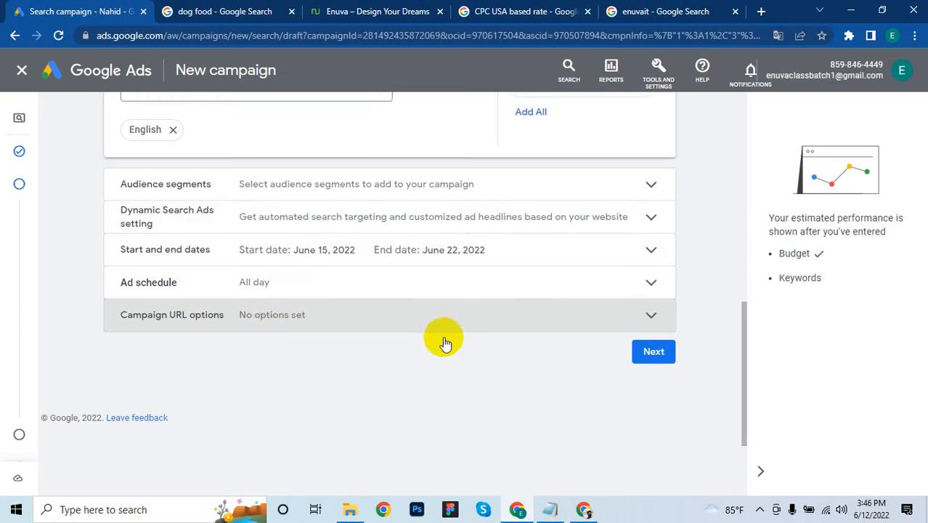
{"action": "scroll", "coordinate": [443, 342], "scroll_direction": "up", "scroll_amount": 15}
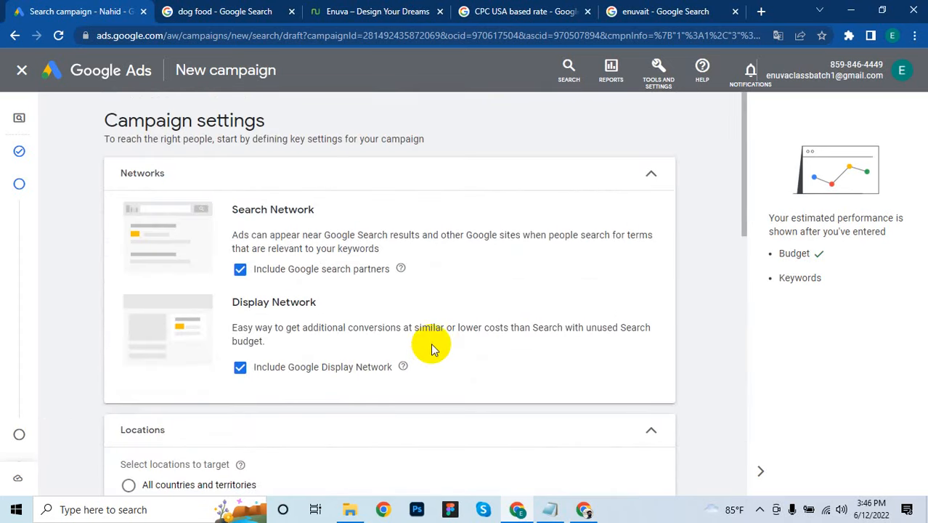
{"action": "scroll", "coordinate": [389, 298], "scroll_direction": "down", "scroll_amount": 15}
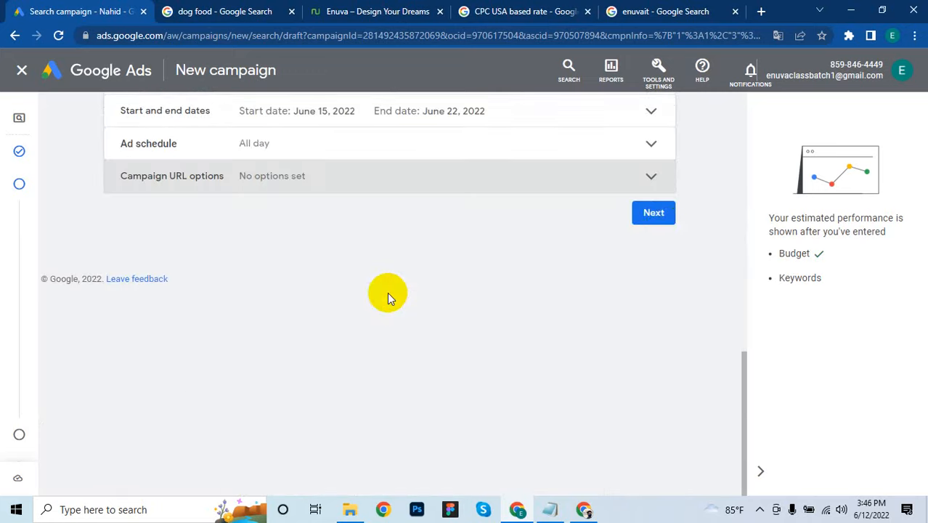
{"action": "left_click", "coordinate": [655, 220]}
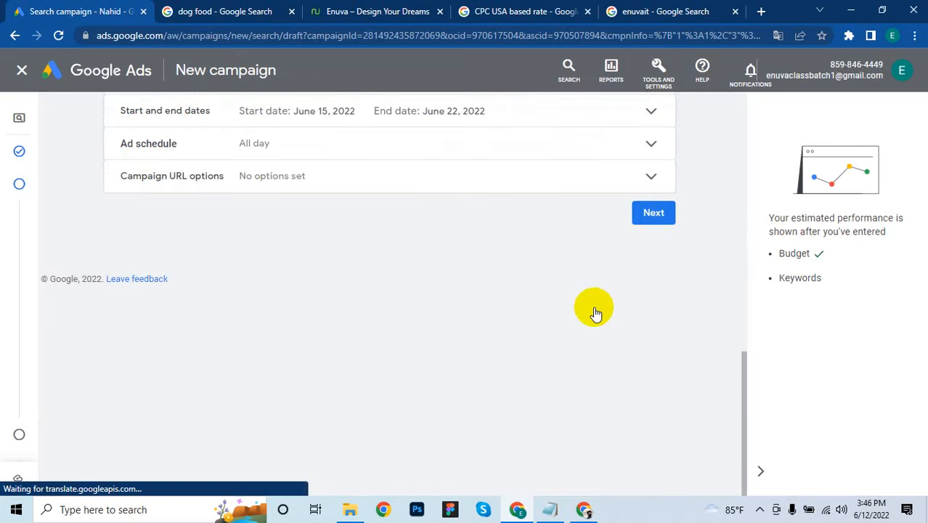
{"action": "scroll", "coordinate": [601, 304], "scroll_direction": "down", "scroll_amount": 2}
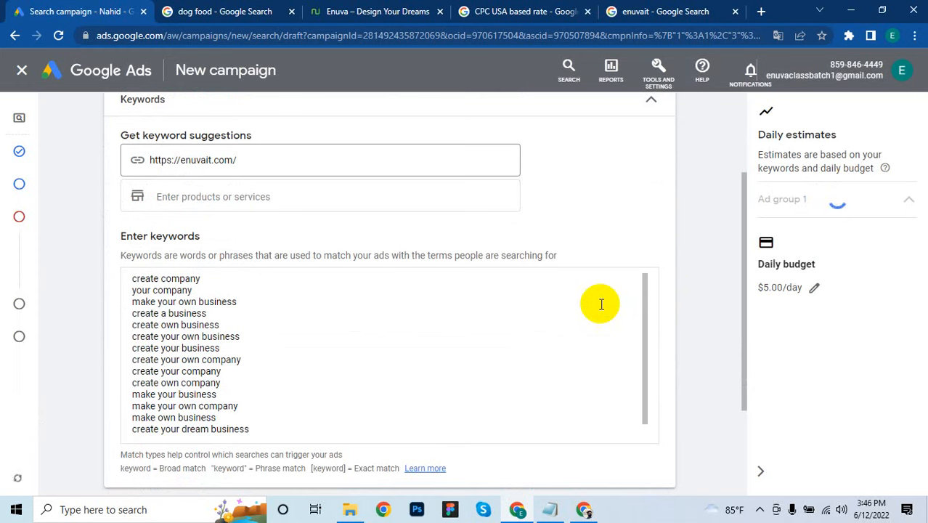
- Dismiss the New keywords experience introduction over the ad group's keyword section
{"action": "triple_click", "coordinate": [176, 234]}
{"action": "left_click", "coordinate": [218, 319]}
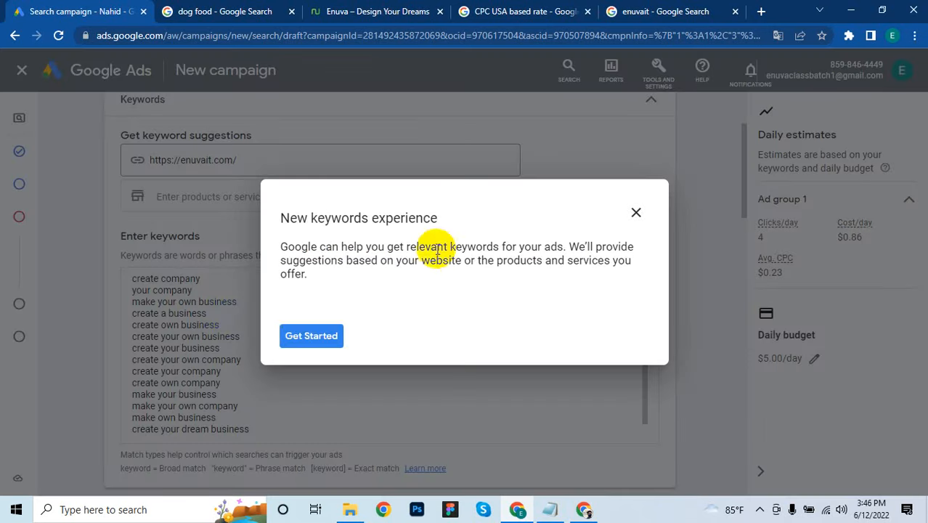
{"action": "left_click", "coordinate": [635, 213]}
- Examine the suggested keywords listed for Ad group 1 from start to end
{"action": "left_click", "coordinate": [538, 299]}
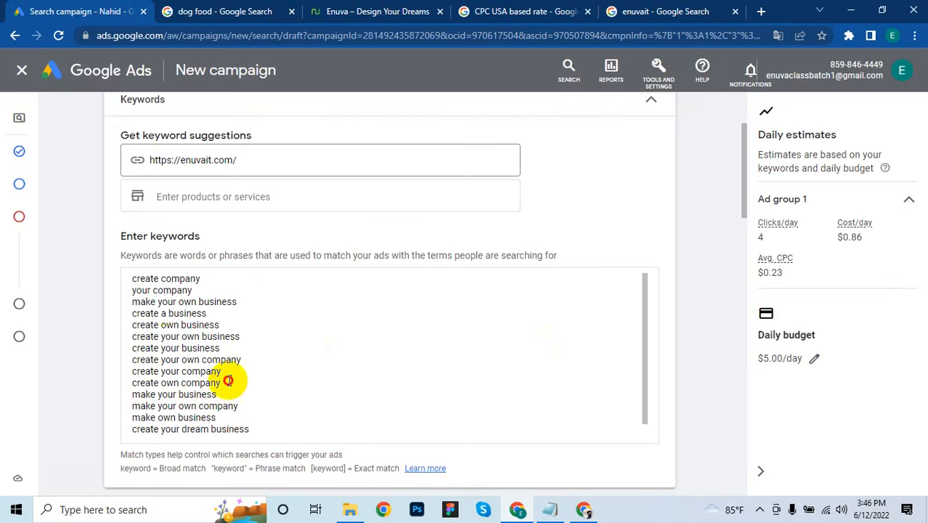
{"action": "scroll", "coordinate": [233, 378], "scroll_direction": "down", "scroll_amount": 1}
{"action": "scroll", "coordinate": [232, 378], "scroll_direction": "down", "scroll_amount": 2}
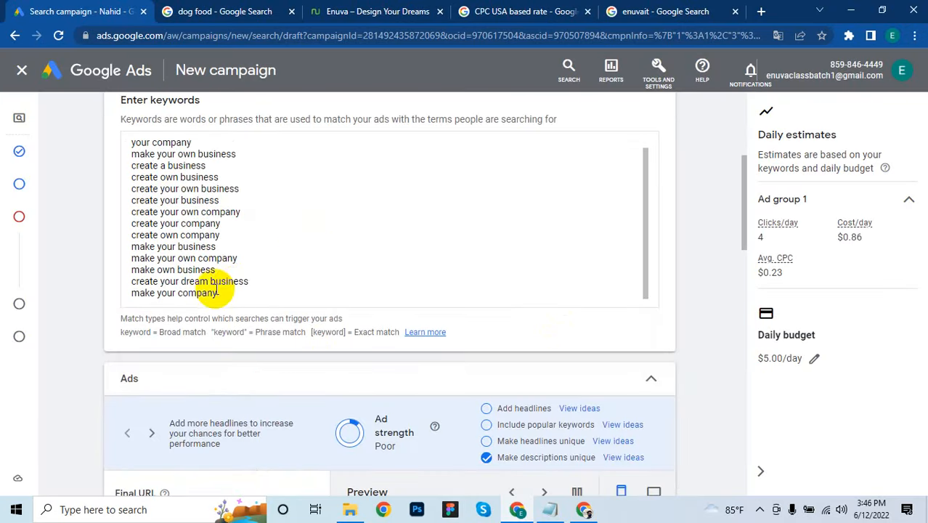
{"action": "scroll", "coordinate": [265, 263], "scroll_direction": "up", "scroll_amount": 5}
{"action": "scroll", "coordinate": [266, 266], "scroll_direction": "down", "scroll_amount": 1}
{"action": "scroll", "coordinate": [210, 363], "scroll_direction": "down", "scroll_amount": 1}
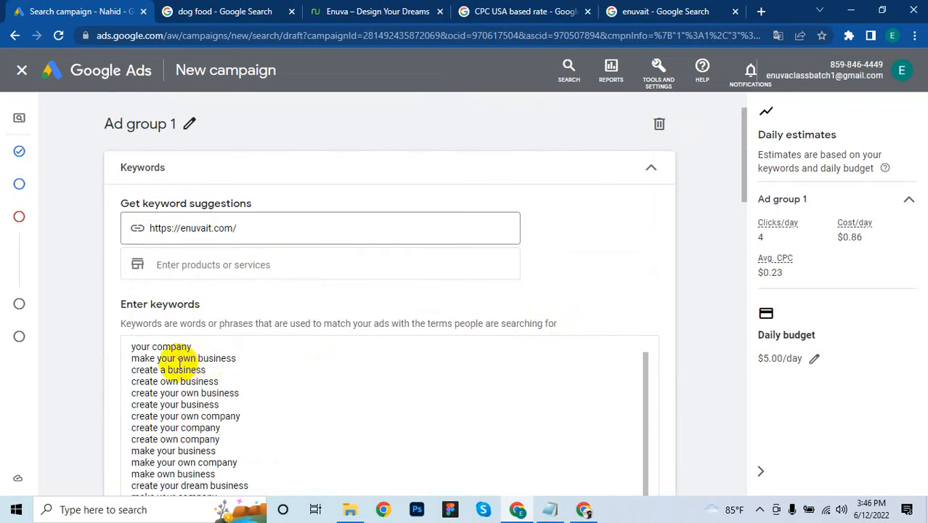
{"action": "scroll", "coordinate": [209, 365], "scroll_direction": "up", "scroll_amount": 1}
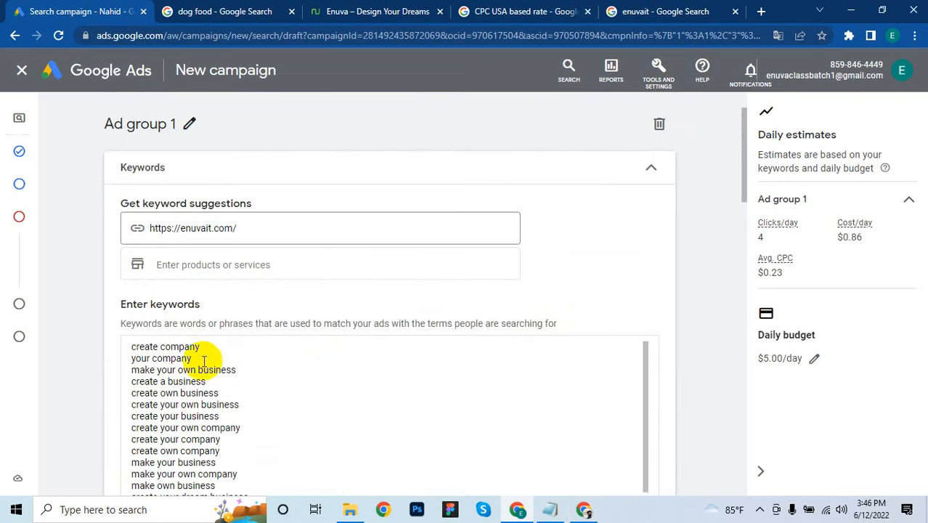
{"action": "double_click", "coordinate": [227, 371]}
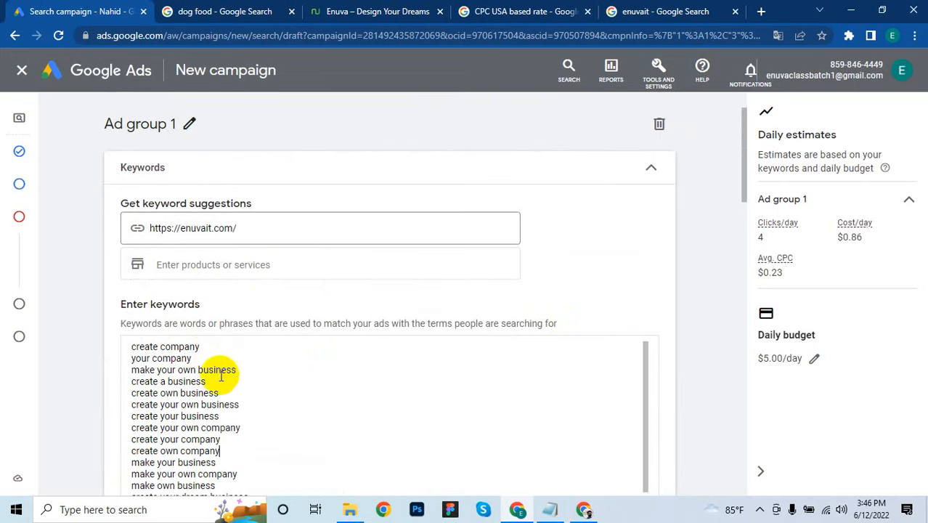
{"action": "scroll", "coordinate": [221, 375], "scroll_direction": "down", "scroll_amount": 1}
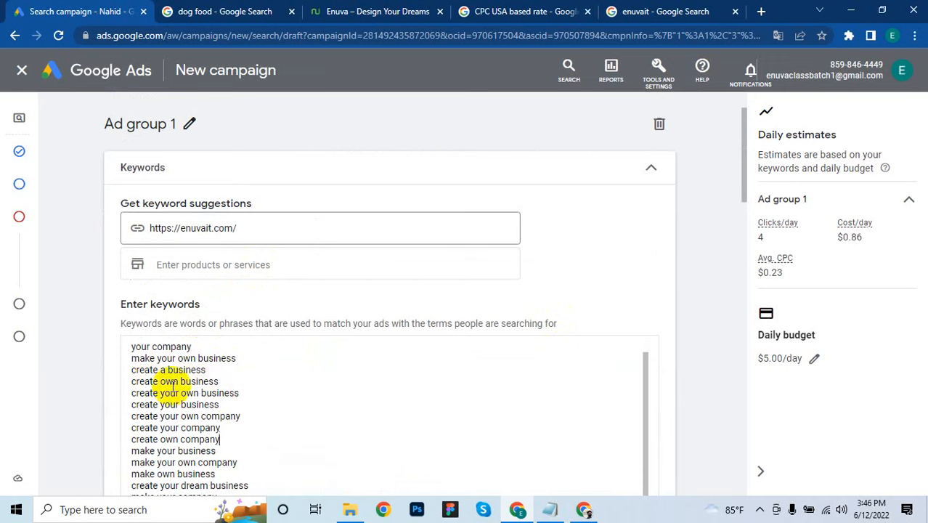
- Clear all suggested keywords from Ad group 1's keyword box, and check the match type notes and the Ads section
{"action": "left_click", "coordinate": [249, 392]}
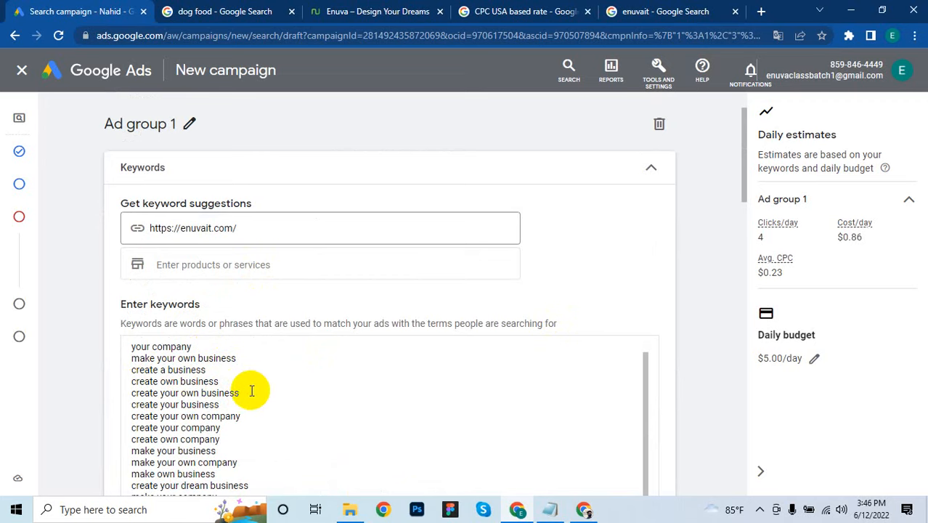
{"action": "key", "text": "ctrl+a"}
{"action": "key", "text": "BackSpace"}
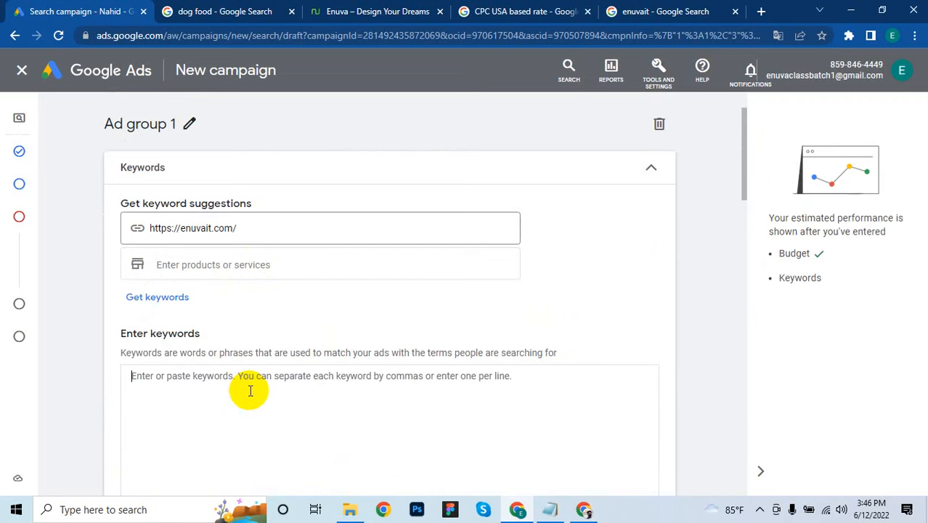
{"action": "scroll", "coordinate": [227, 381], "scroll_direction": "down", "scroll_amount": 2}
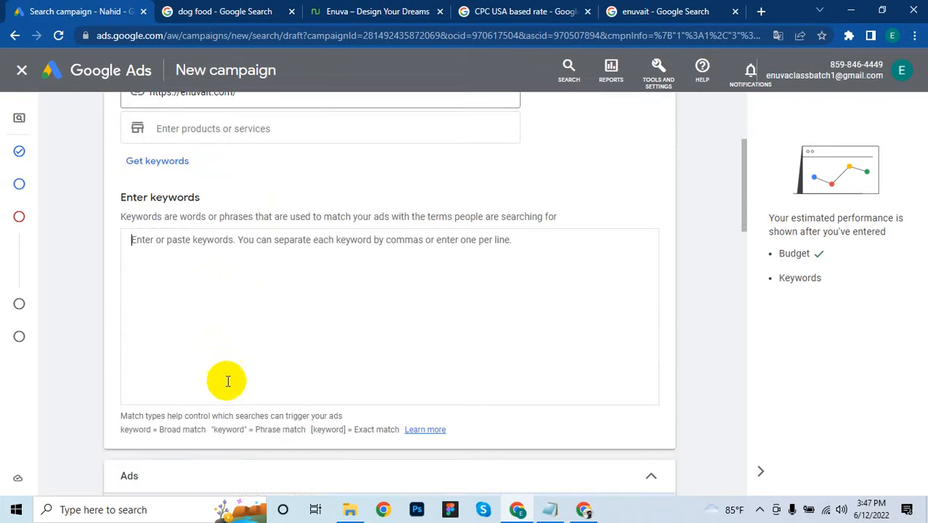
{"action": "scroll", "coordinate": [269, 305], "scroll_direction": "down", "scroll_amount": 2}
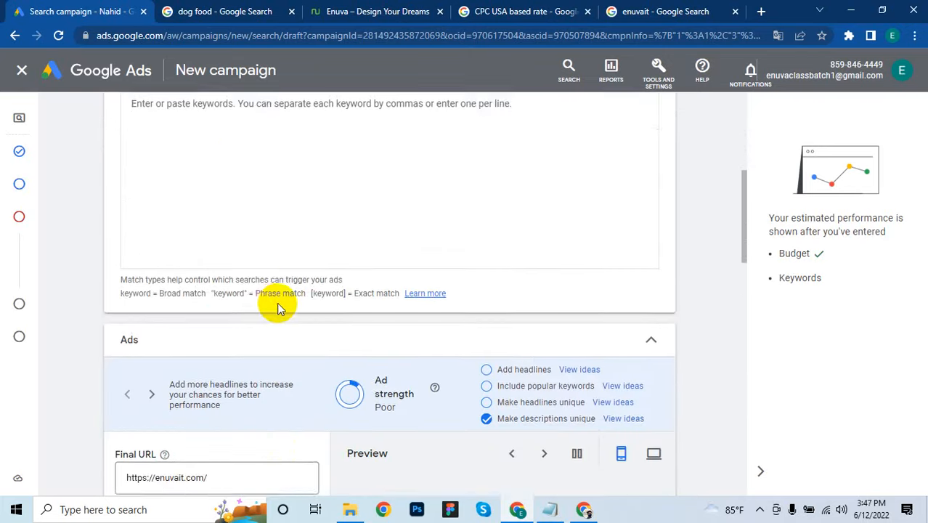
{"action": "scroll", "coordinate": [278, 308], "scroll_direction": "down", "scroll_amount": 2}
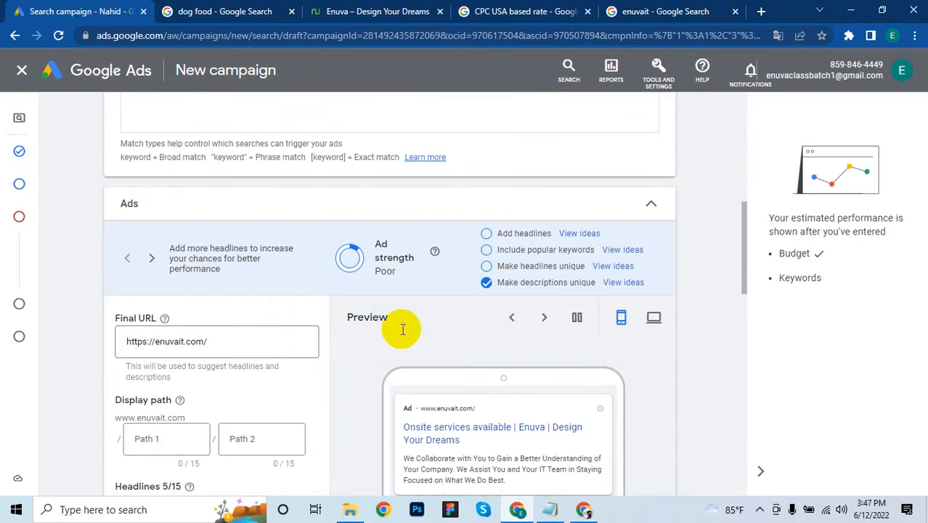
{"action": "scroll", "coordinate": [402, 330], "scroll_direction": "up", "scroll_amount": 5}
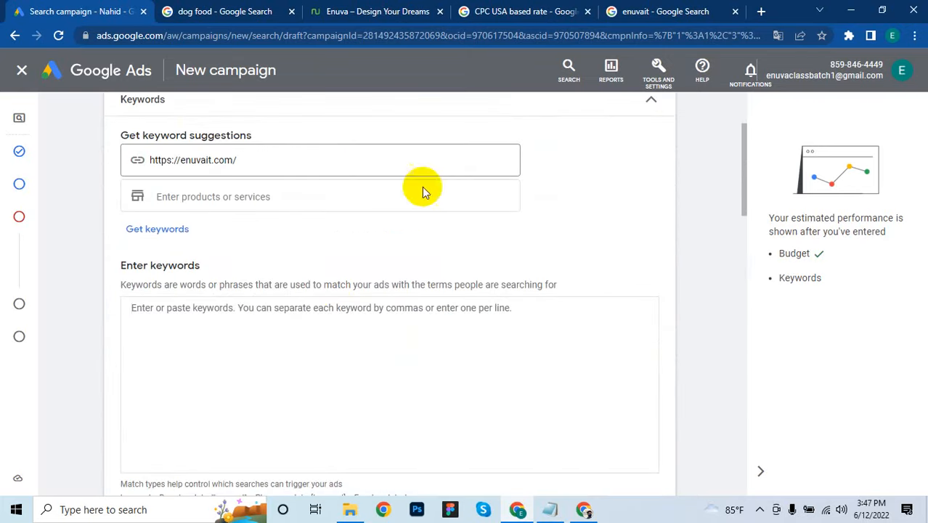
- Clear the query in the open enuvait Google search
{"action": "left_click", "coordinate": [717, 8]}
{"action": "left_click", "coordinate": [175, 81]}
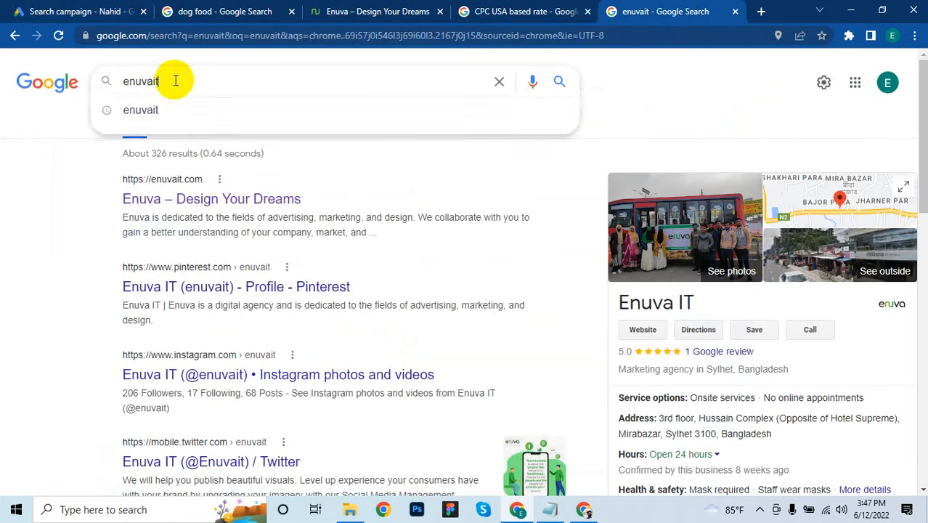
{"action": "key", "text": "ctrl+a"}
{"action": "key", "text": "BackSpace"}
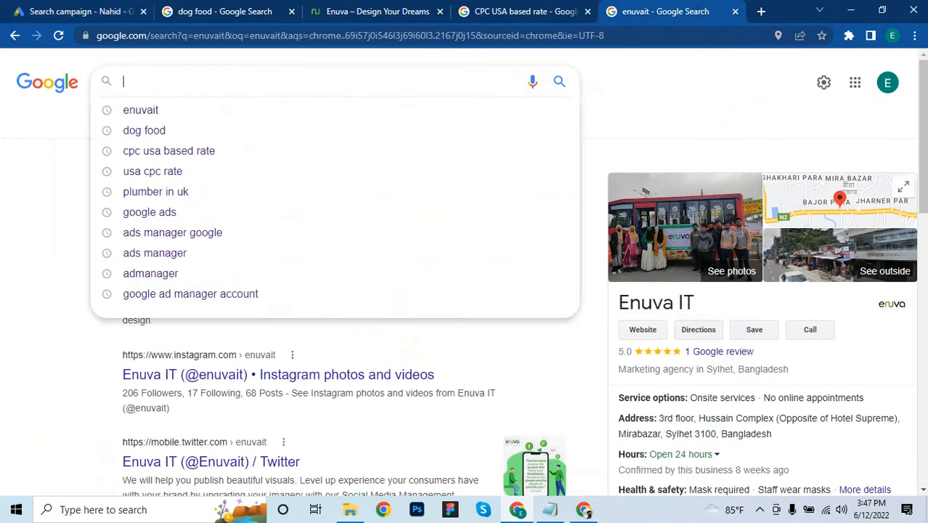
{"action": "left_click", "coordinate": [759, 509]}
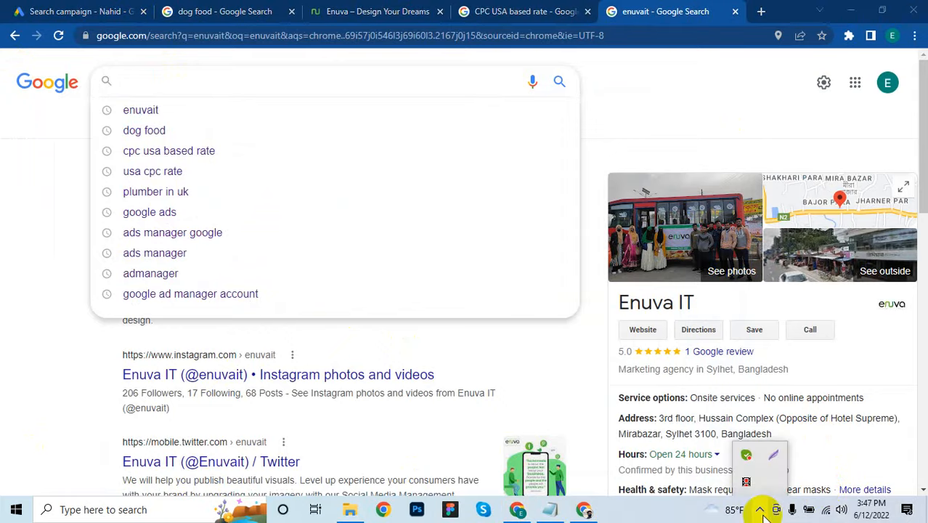
{"action": "left_click", "coordinate": [753, 490]}
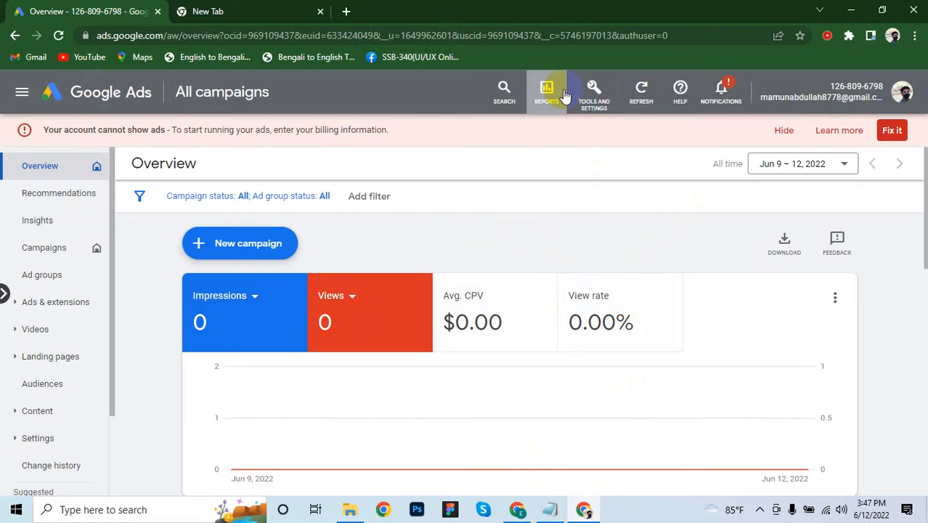
- View the account access request from the notifications and accept the Enuva Agency manager link request
{"action": "left_click", "coordinate": [595, 97]}
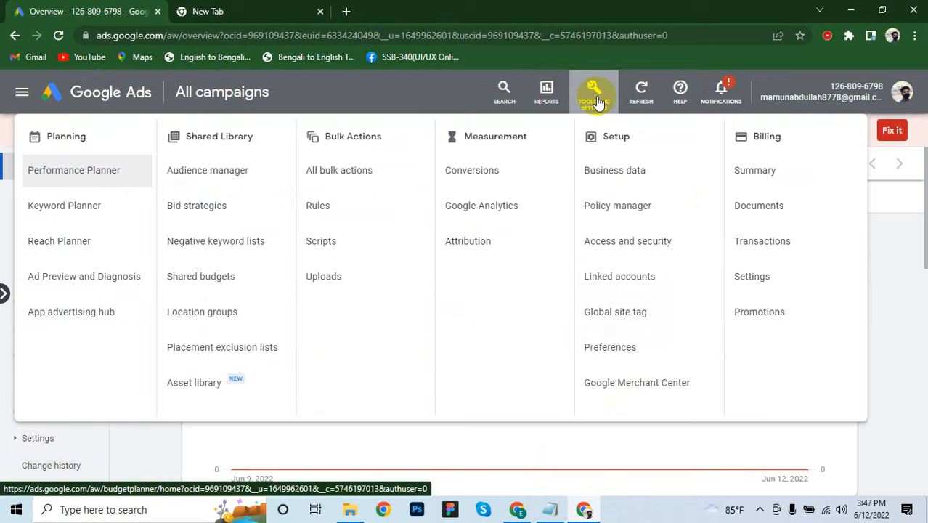
{"action": "left_click", "coordinate": [726, 98]}
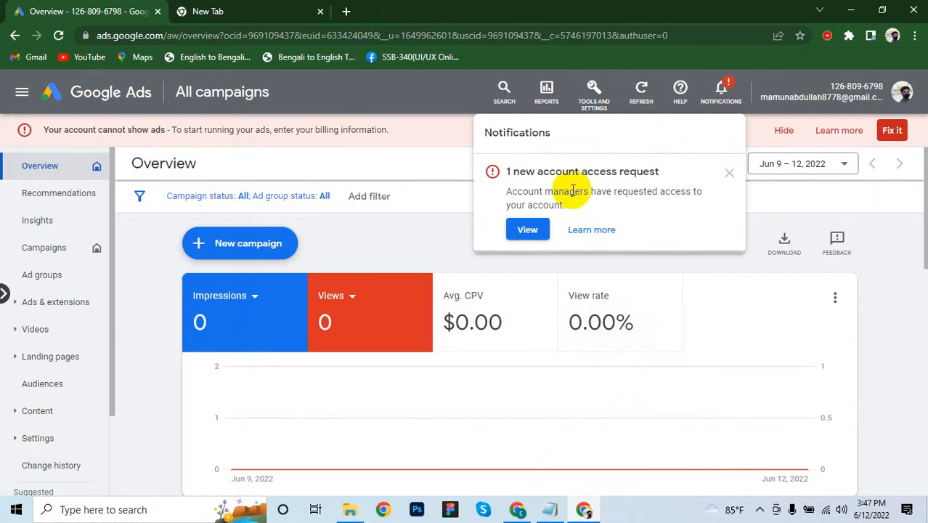
{"action": "left_click", "coordinate": [532, 230]}
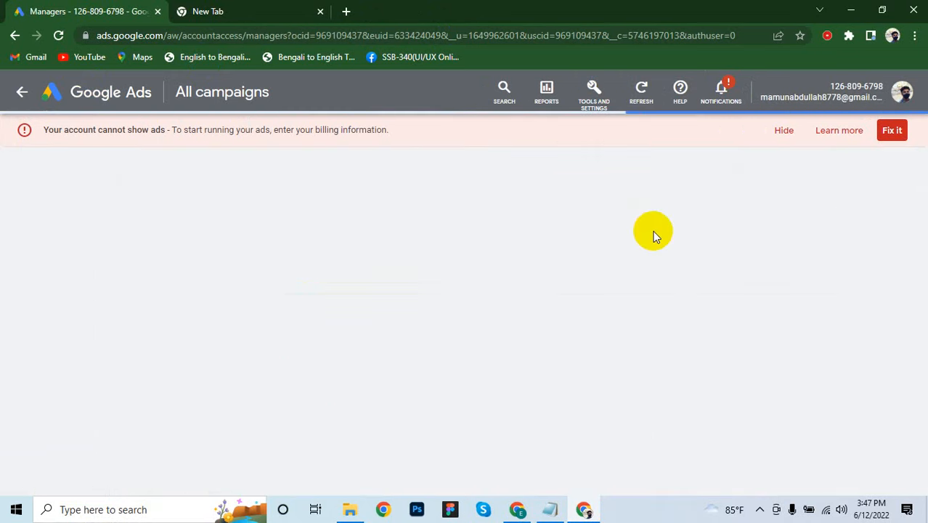
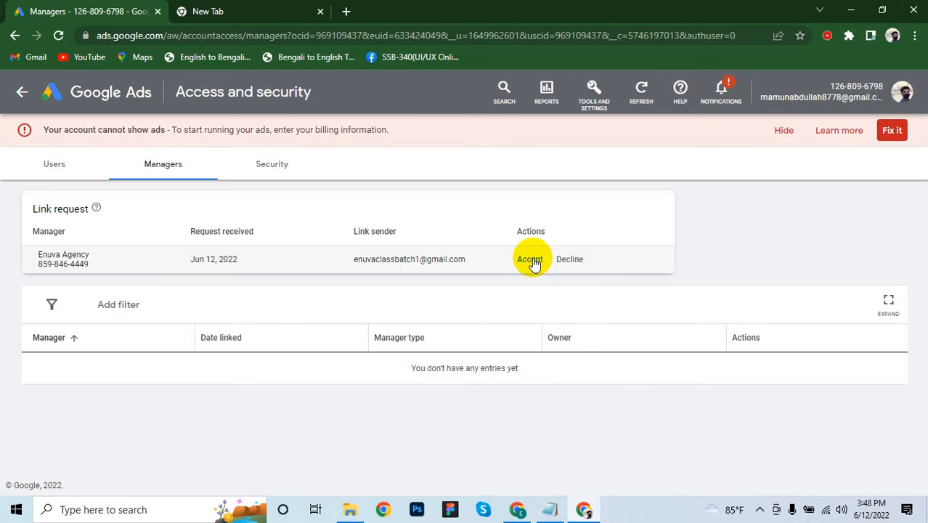
{"action": "left_click", "coordinate": [533, 262]}
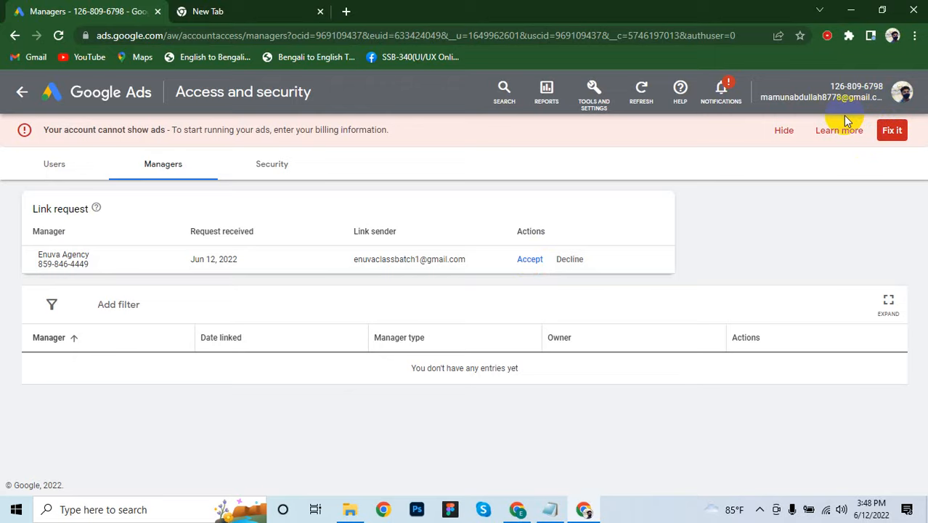
{"action": "left_click", "coordinate": [532, 260]}
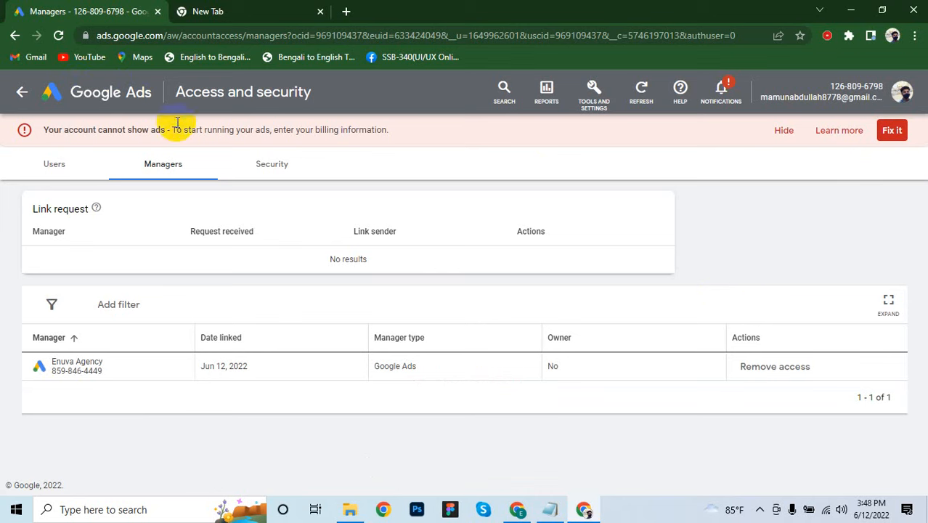
- Open Keyword Planner, closing its updates notice, and start Discover new keywords with the keyword-based option
{"action": "left_click", "coordinate": [602, 98]}
{"action": "left_click", "coordinate": [82, 218]}
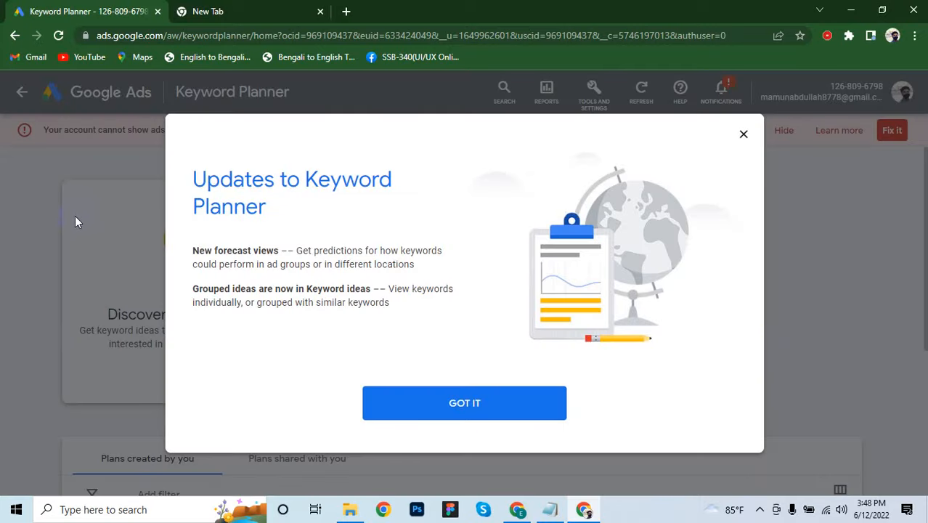
{"action": "left_click", "coordinate": [744, 134]}
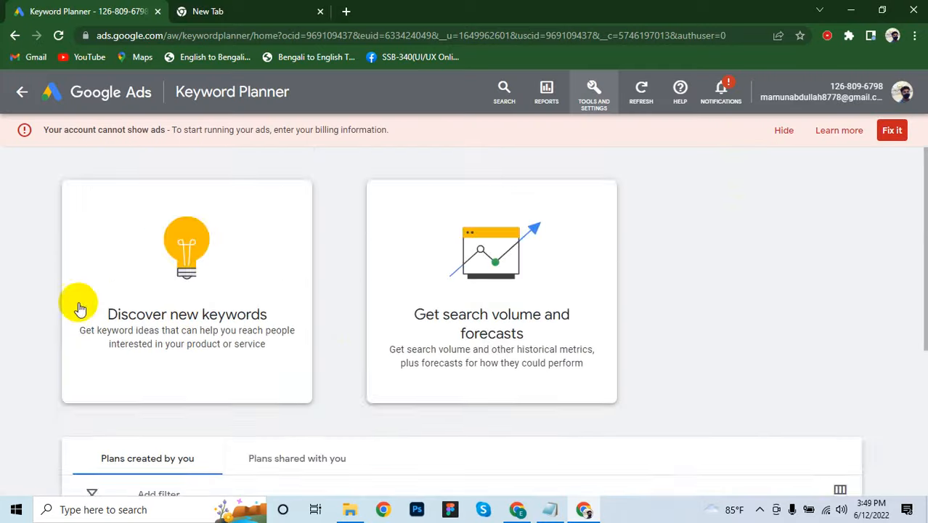
{"action": "scroll", "coordinate": [290, 321], "scroll_direction": "down", "scroll_amount": 2}
{"action": "left_click", "coordinate": [140, 245]}
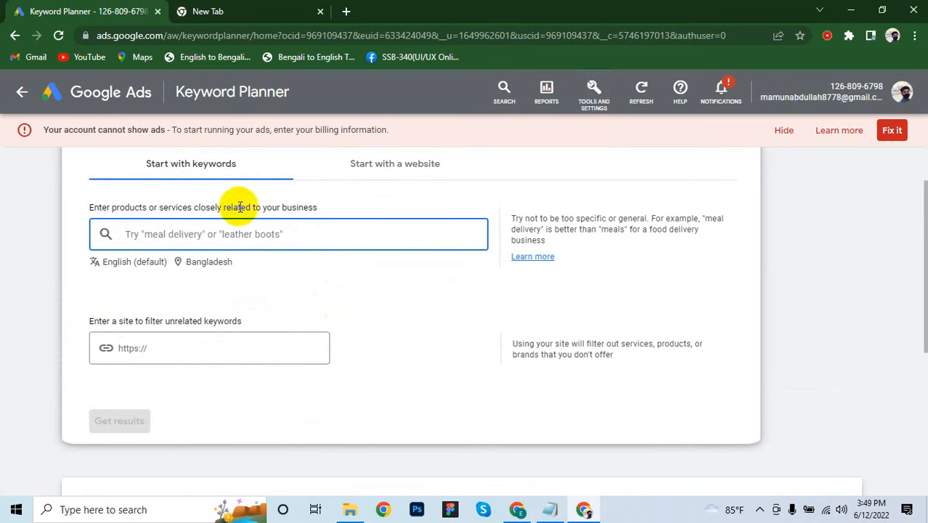
- Check Keyword Planner's field for products or services related to the business and its field for a site to filter unrelated keywords
{"action": "double_click", "coordinate": [310, 207]}
{"action": "triple_click", "coordinate": [308, 207]}
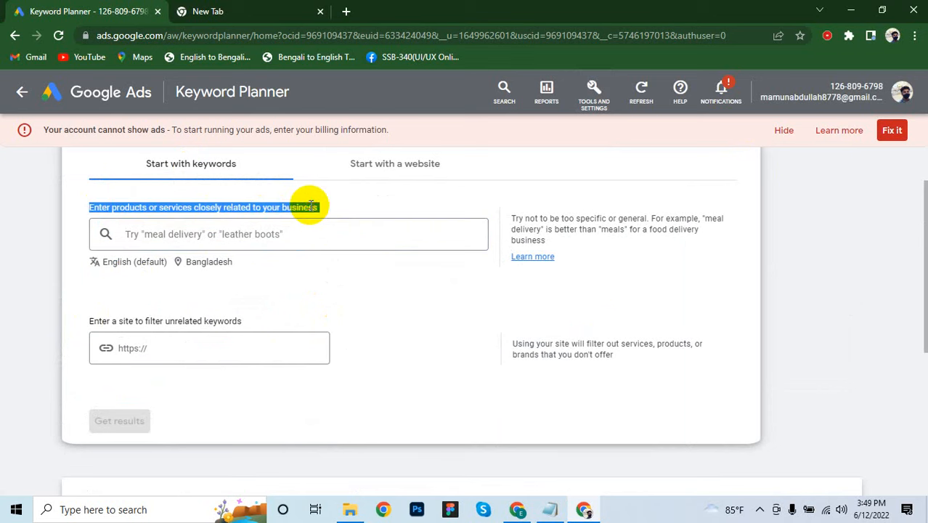
{"action": "left_click", "coordinate": [320, 235]}
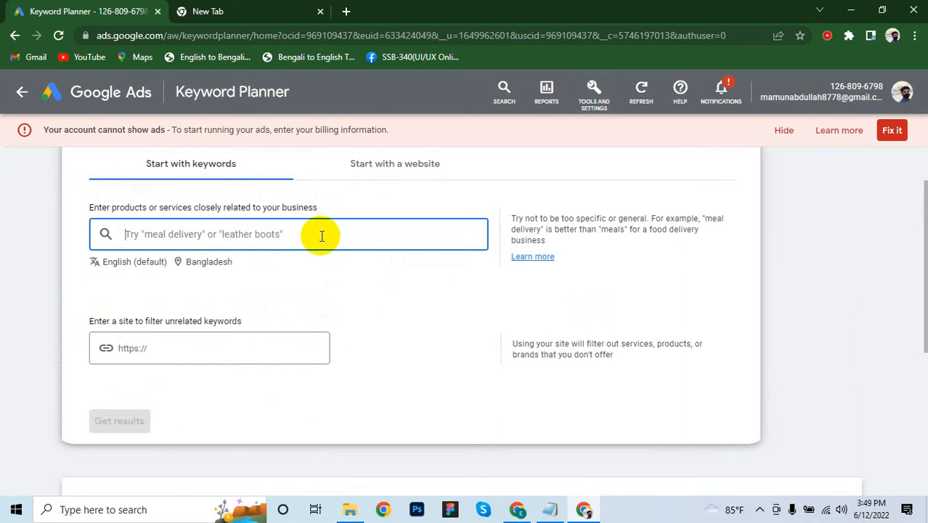
{"action": "left_click", "coordinate": [192, 349]}
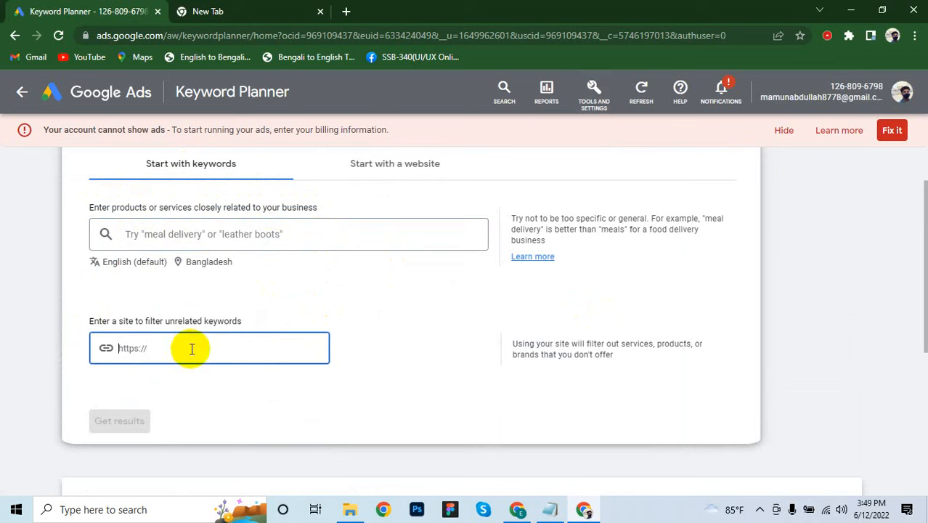
- Search Google for "it service" in the open new tab and allow the site to know the location
{"action": "left_click", "coordinate": [262, 11]}
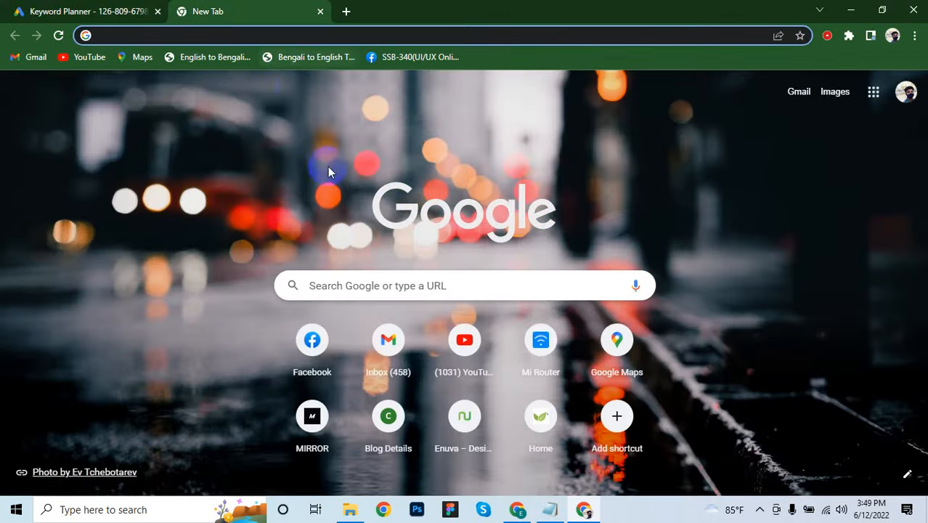
{"action": "left_click", "coordinate": [188, 31]}
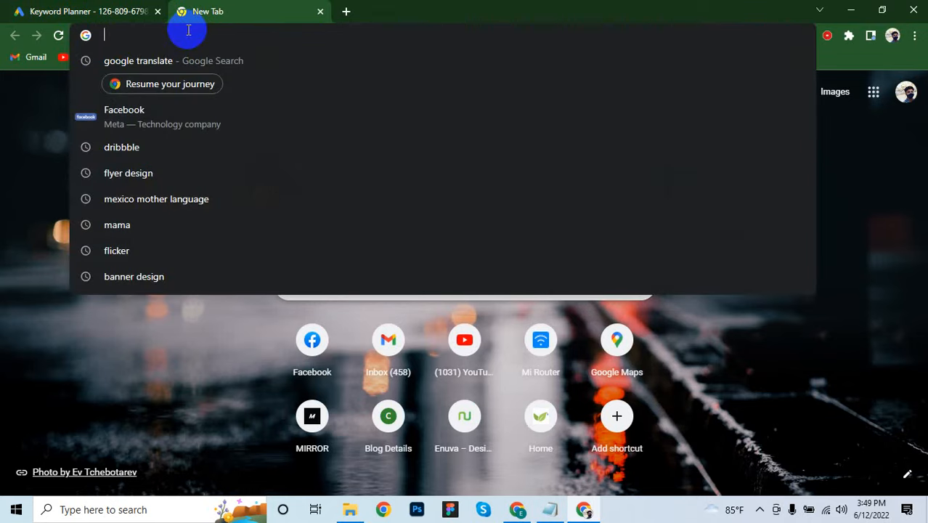
{"action": "type", "text": "i"}
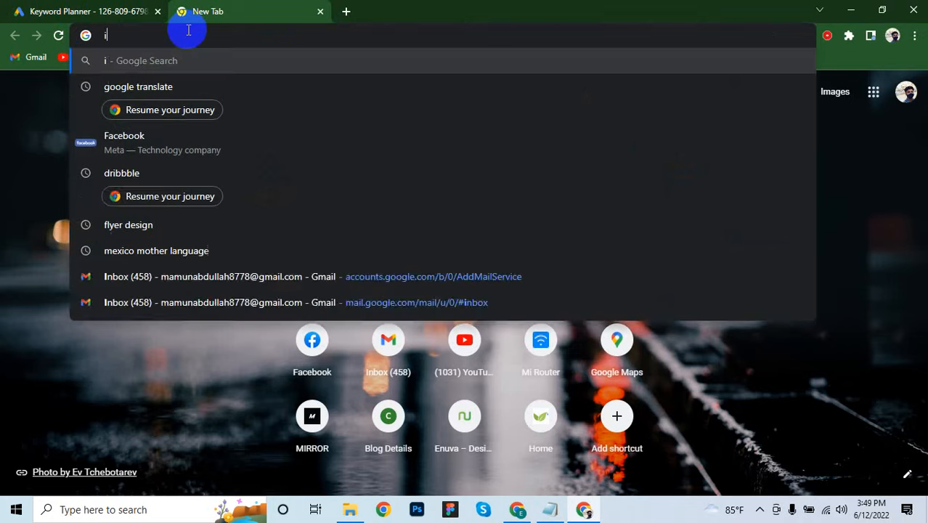
{"action": "type", "text": "t service"}
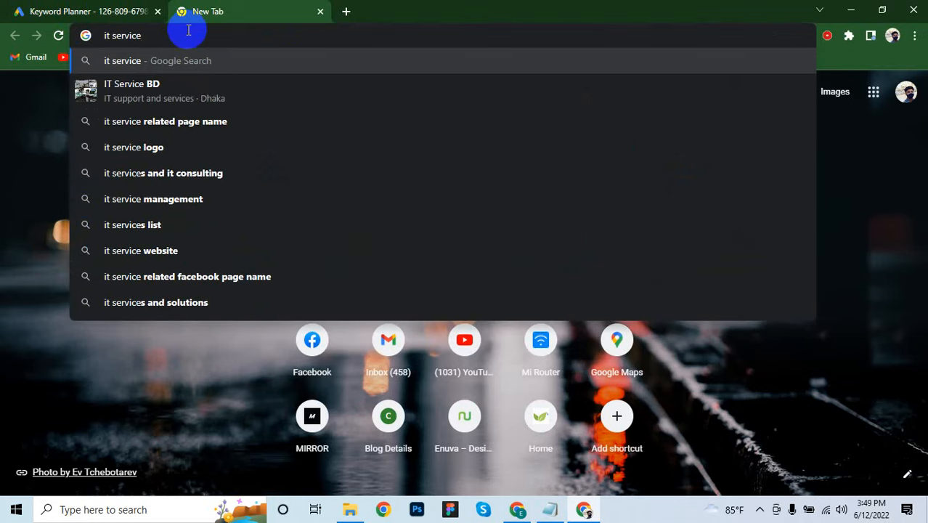
{"action": "key", "text": "Return"}
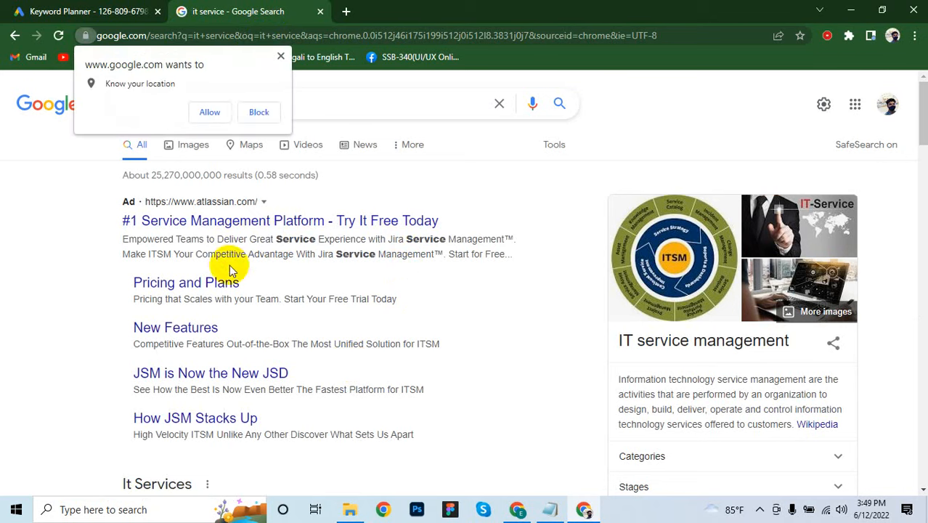
{"action": "left_click", "coordinate": [209, 113]}
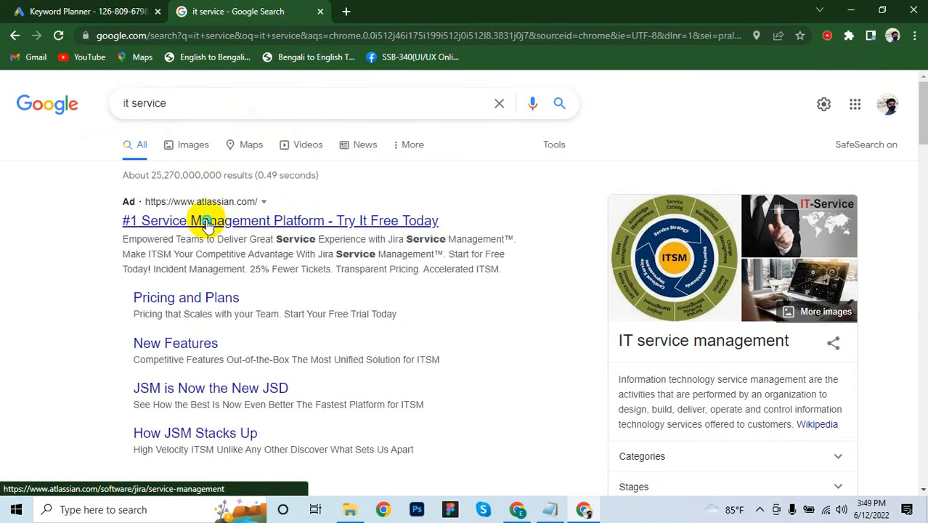
- Open the Atlassian ad "#1 Service Management Platform" in a separate tab and look through the search results
{"action": "right_click", "coordinate": [234, 222]}
{"action": "left_click", "coordinate": [246, 231]}
{"action": "scroll", "coordinate": [247, 260], "scroll_direction": "down", "scroll_amount": 5}
{"action": "scroll", "coordinate": [255, 247], "scroll_direction": "down", "scroll_amount": 10}
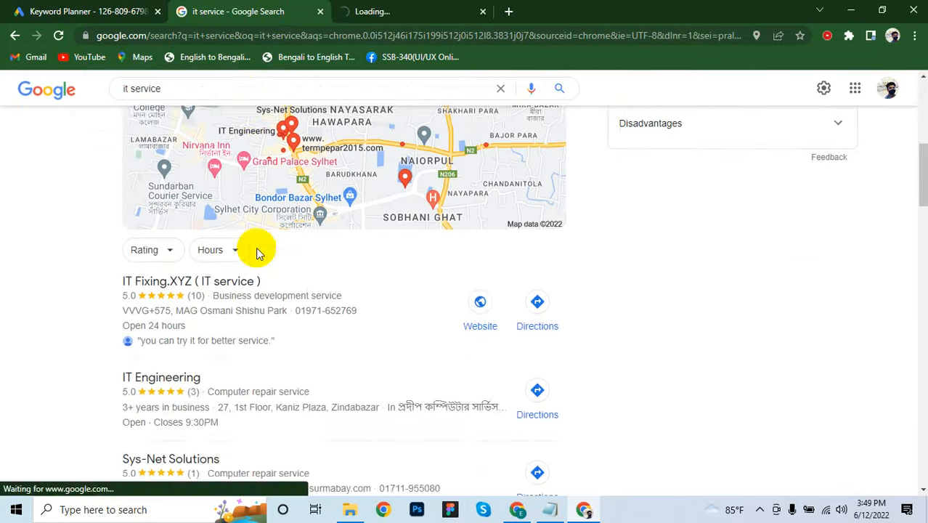
{"action": "scroll", "coordinate": [435, 359], "scroll_direction": "up", "scroll_amount": 15}
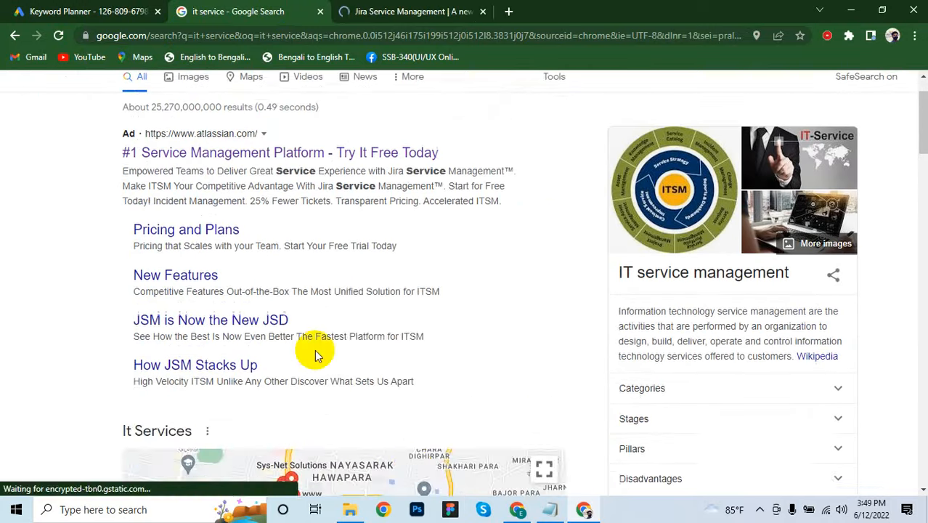
- Examine the ad's Jira Service Management landing page, including its offer and feature sections, and close it to return to the results
{"action": "left_click", "coordinate": [465, 11]}
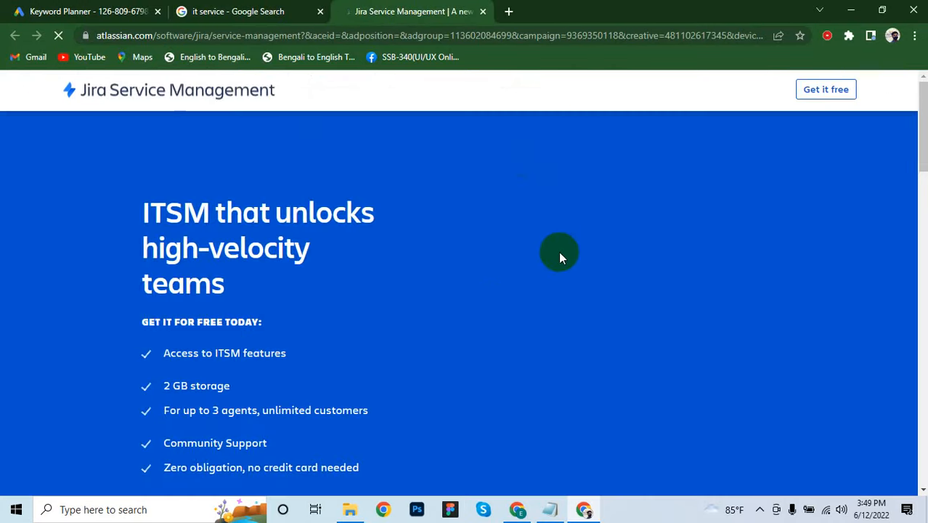
{"action": "scroll", "coordinate": [432, 271], "scroll_direction": "down", "scroll_amount": 8}
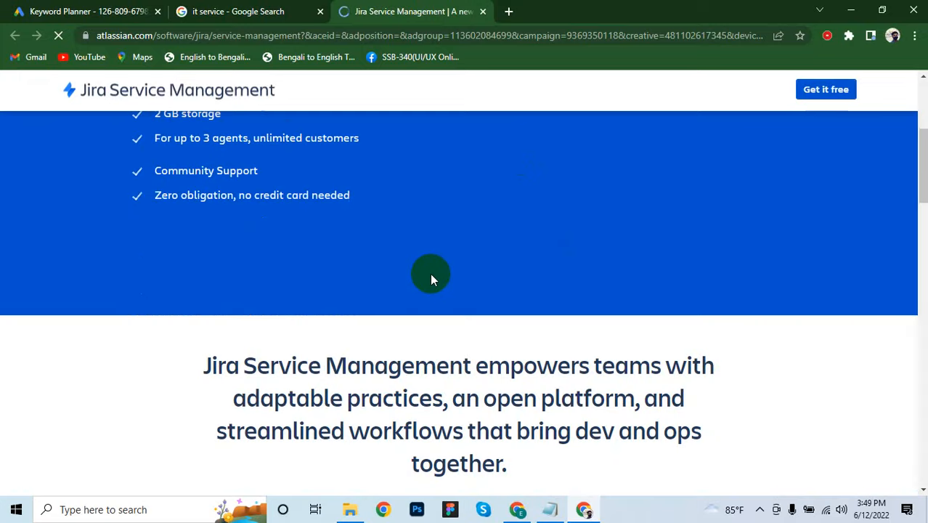
{"action": "scroll", "coordinate": [455, 268], "scroll_direction": "up", "scroll_amount": 3}
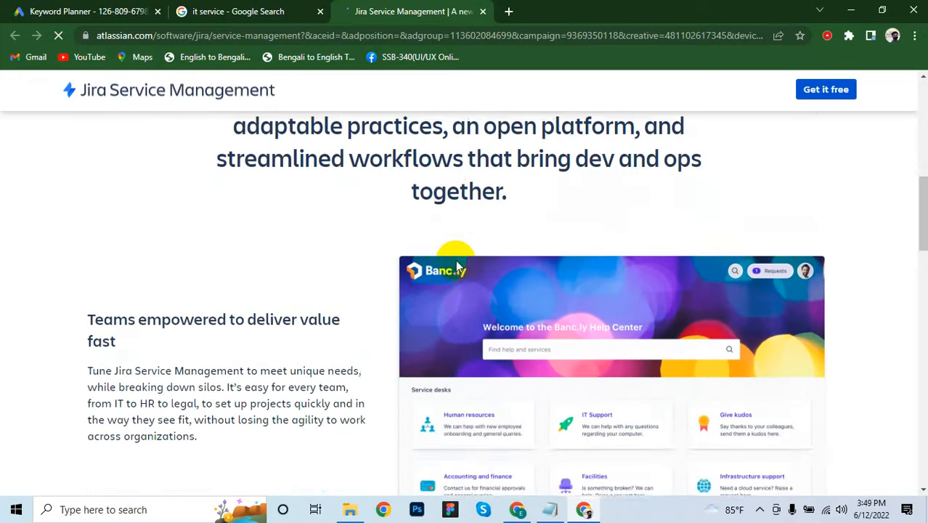
{"action": "scroll", "coordinate": [446, 258], "scroll_direction": "up", "scroll_amount": 1}
{"action": "scroll", "coordinate": [436, 254], "scroll_direction": "down", "scroll_amount": 2}
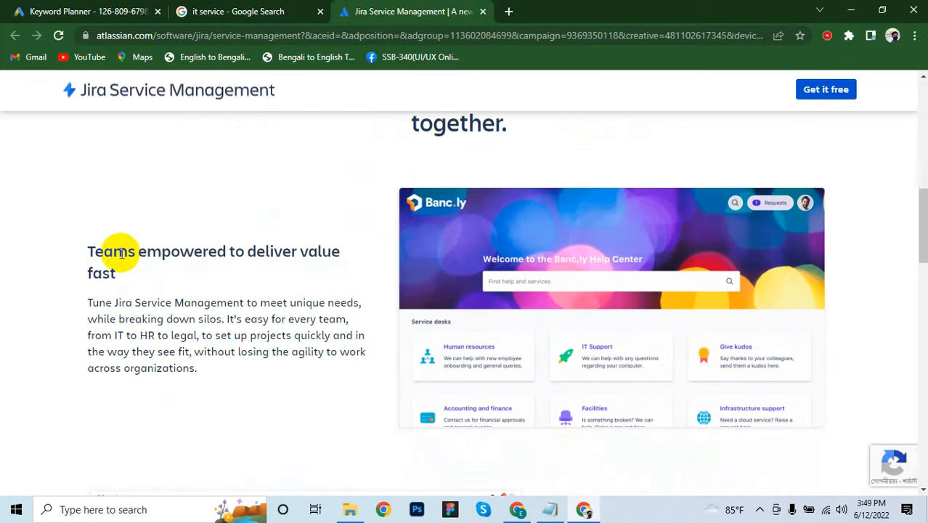
{"action": "scroll", "coordinate": [517, 266], "scroll_direction": "down", "scroll_amount": 5}
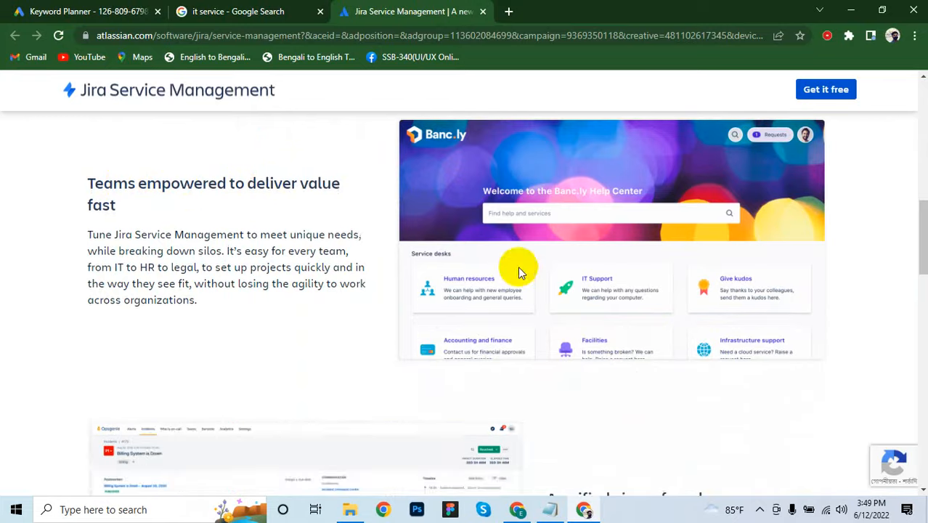
{"action": "scroll", "coordinate": [389, 306], "scroll_direction": "up", "scroll_amount": 2}
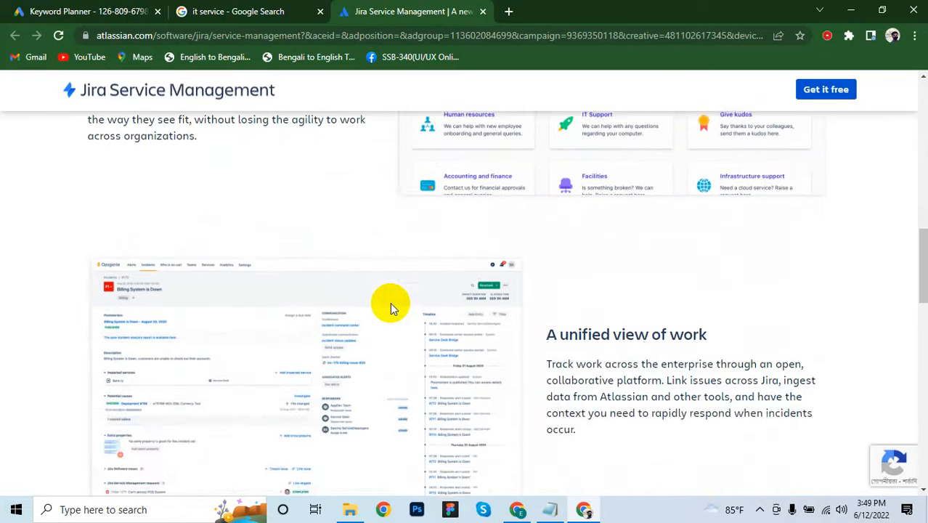
{"action": "scroll", "coordinate": [390, 309], "scroll_direction": "down", "scroll_amount": 2}
{"action": "scroll", "coordinate": [370, 299], "scroll_direction": "down", "scroll_amount": 15}
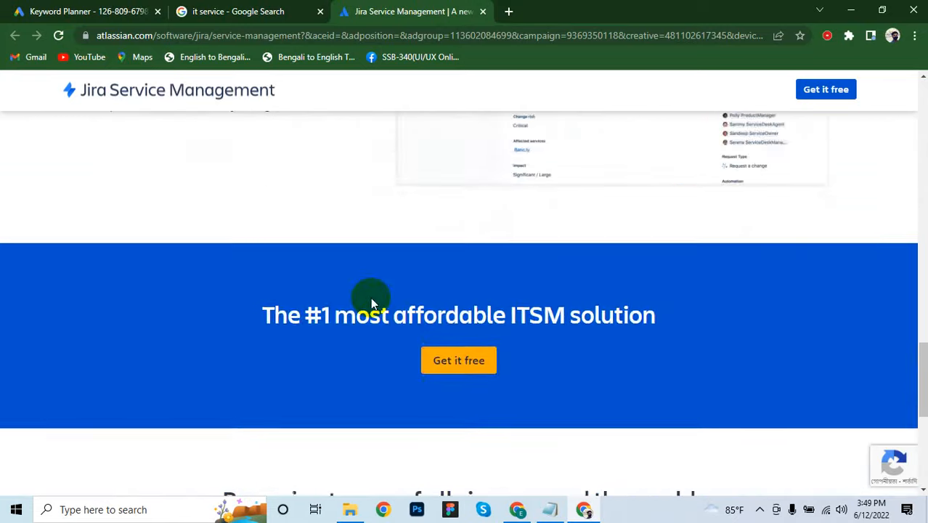
{"action": "scroll", "coordinate": [370, 297], "scroll_direction": "up", "scroll_amount": 15}
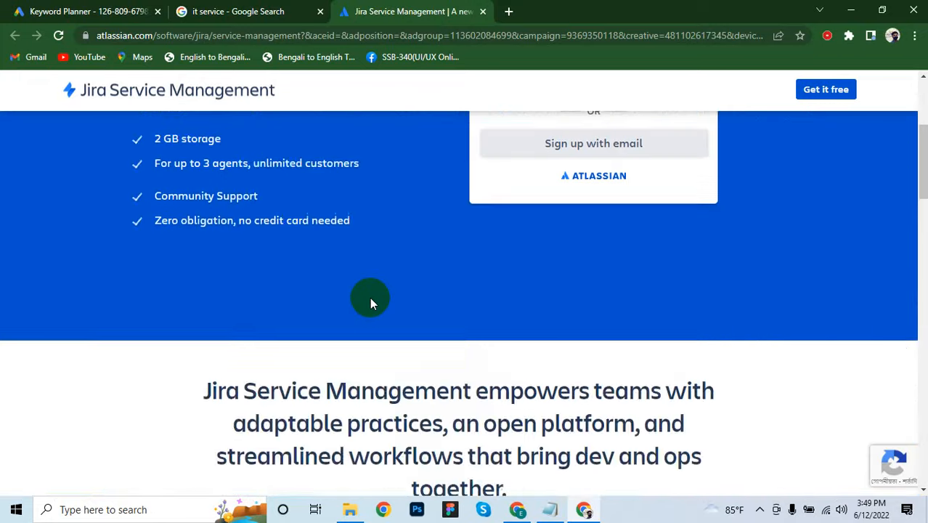
{"action": "scroll", "coordinate": [367, 303], "scroll_direction": "down", "scroll_amount": 2}
{"action": "scroll", "coordinate": [331, 283], "scroll_direction": "up", "scroll_amount": 2}
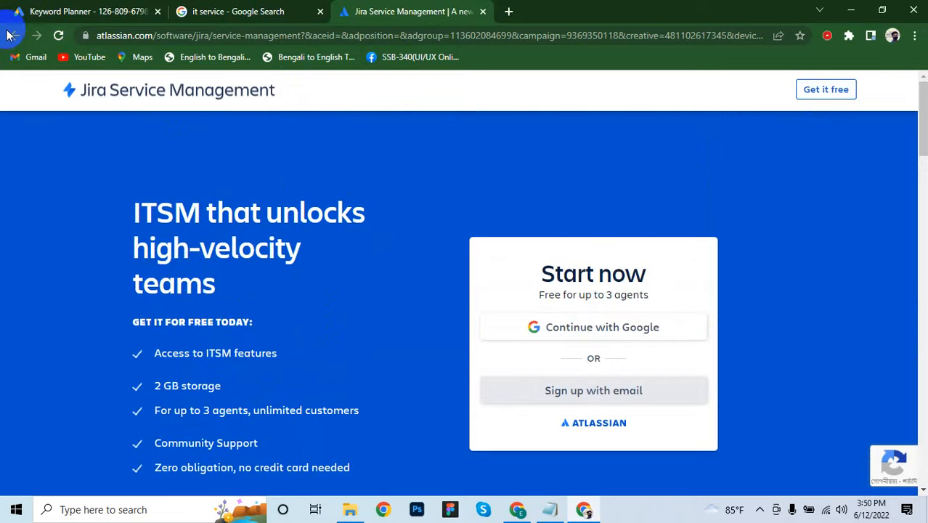
{"action": "left_click", "coordinate": [210, 11]}
{"action": "left_click", "coordinate": [482, 12]}
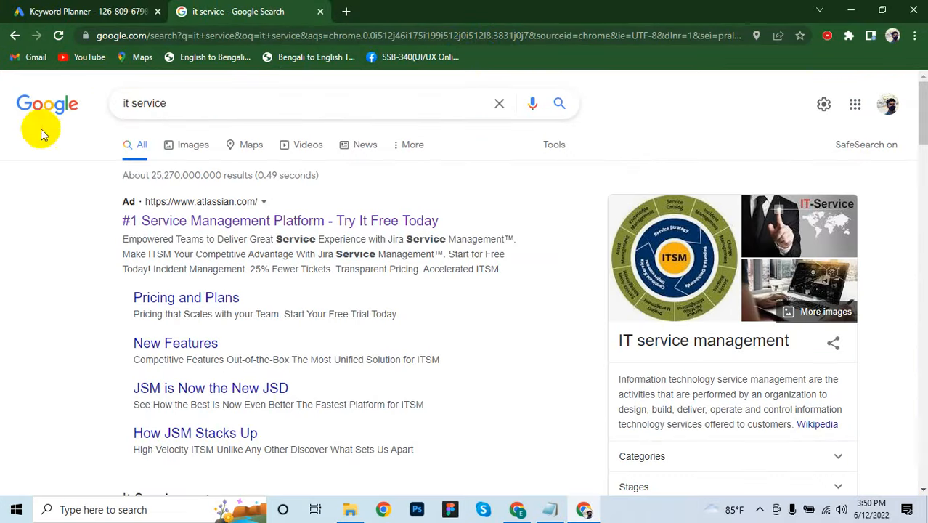
- Replace the Google query and search for "digital it solutions"
{"action": "left_click", "coordinate": [211, 98]}
{"action": "left_click_drag", "start_coordinate": [199, 97], "coordinate": [122, 103]}
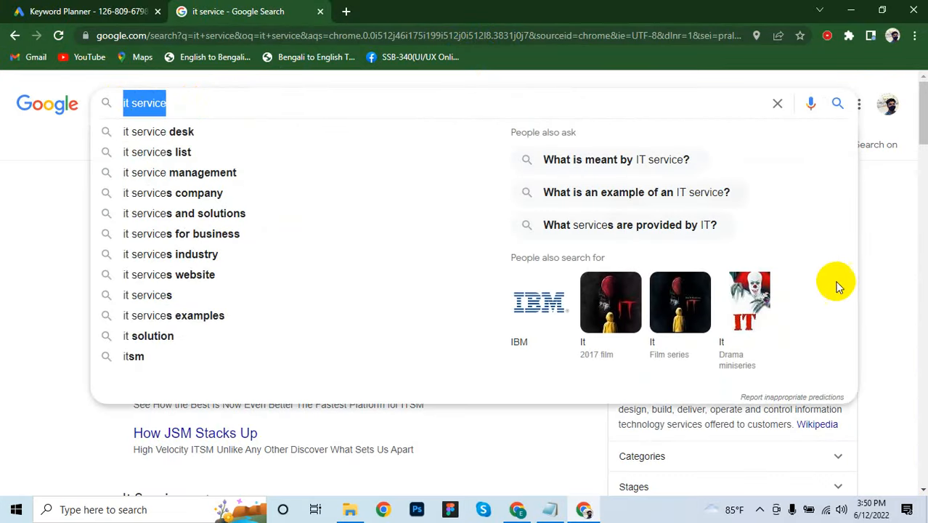
{"action": "key", "text": "BackSpace"}
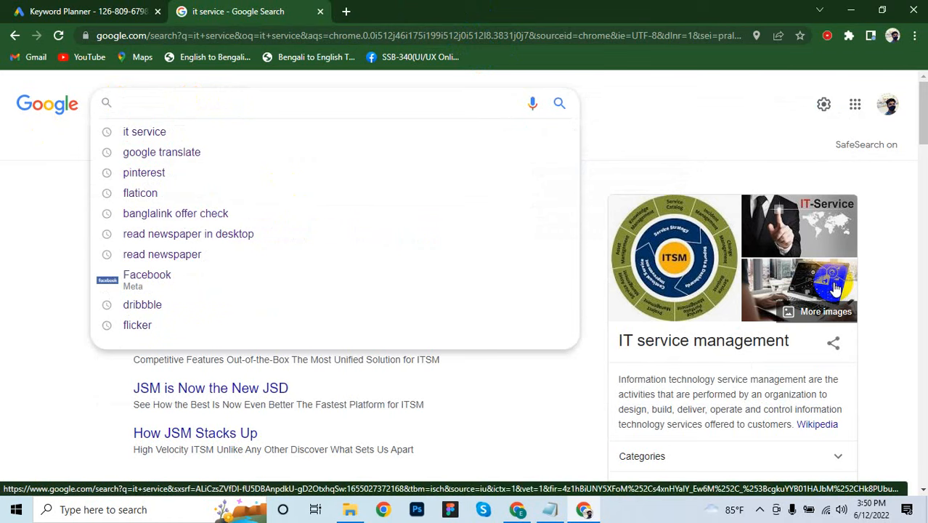
{"action": "type", "text": "It"}
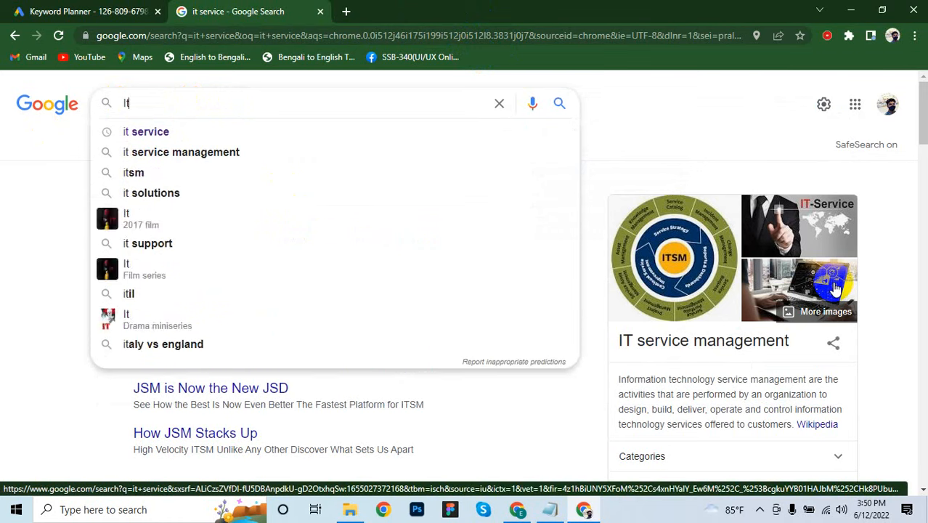
{"action": "key", "text": "BackSpace"}
{"action": "key", "text": "BackSpace"}
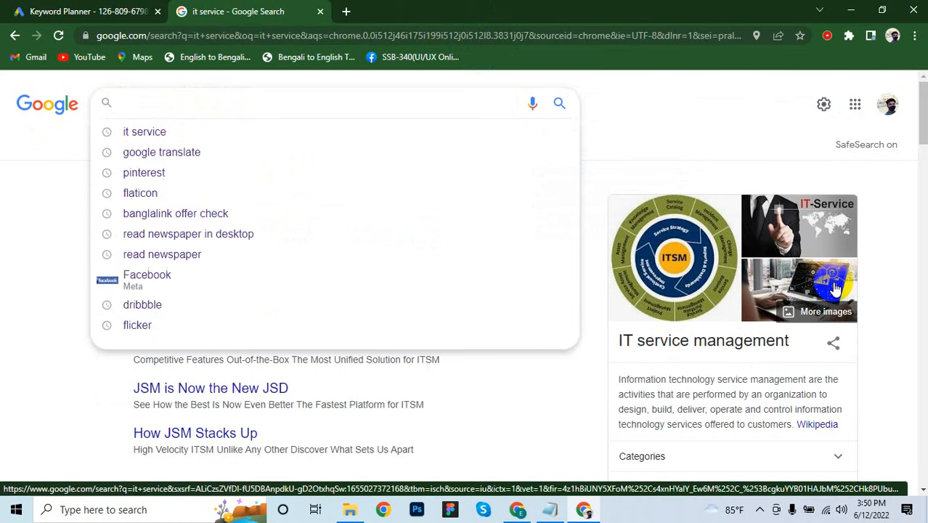
{"action": "type", "text": "digita"}
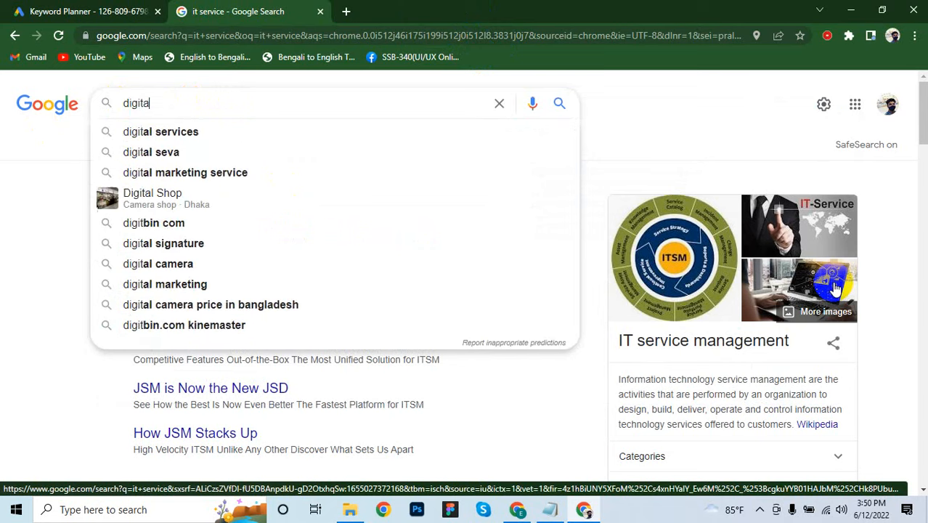
{"action": "type", "text": "l it solua"}
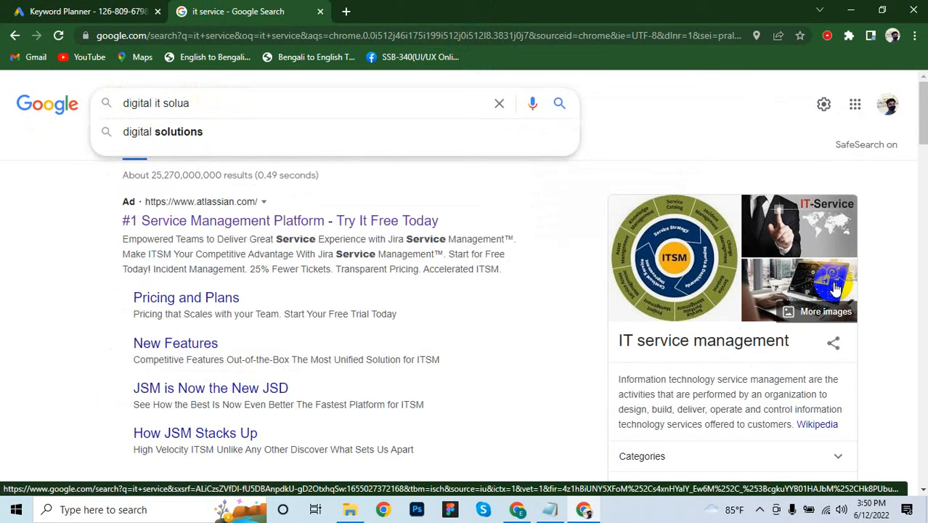
{"action": "key", "text": "BackSpace"}
{"action": "type", "text": "tions"}
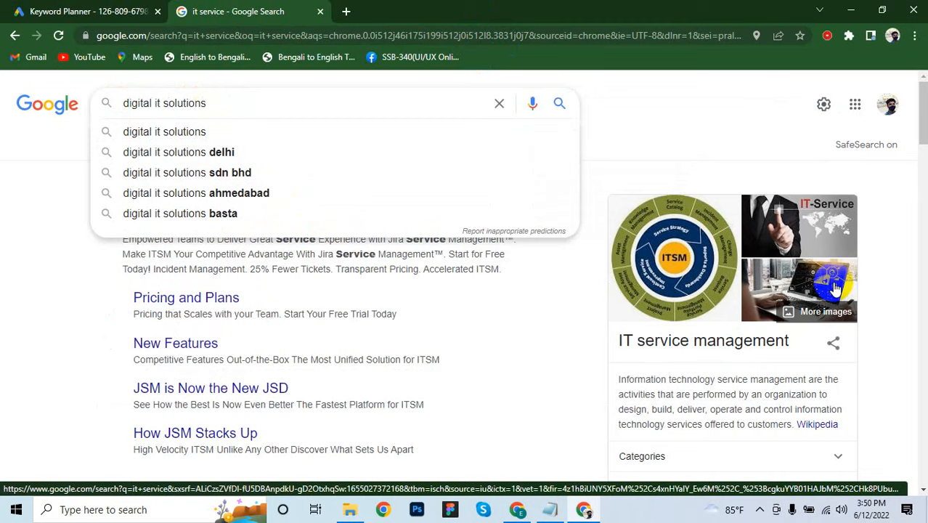
{"action": "key", "text": "Return"}
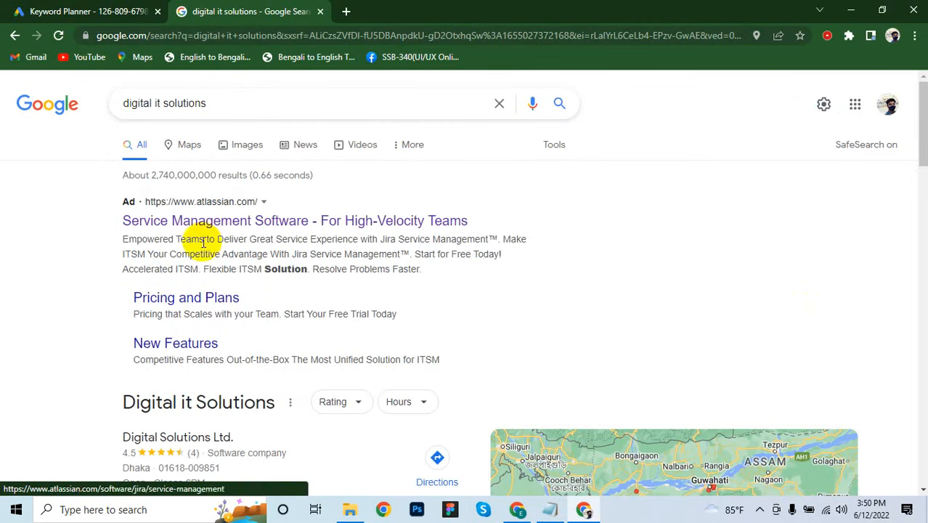
- View the landing page of the "Service Management Software" ad in a separate tab, close it, and look through the organic results
{"action": "right_click", "coordinate": [245, 226]}
{"action": "left_click", "coordinate": [274, 234]}
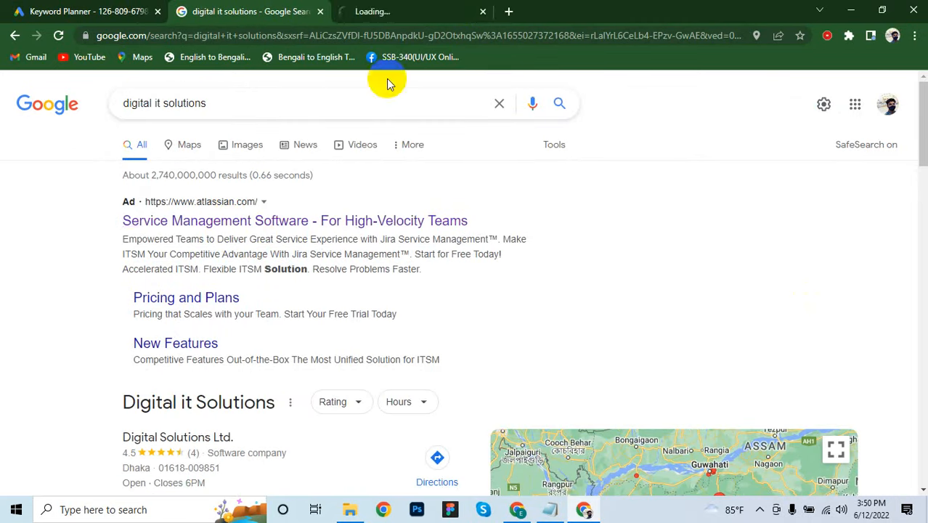
{"action": "left_click", "coordinate": [374, 10]}
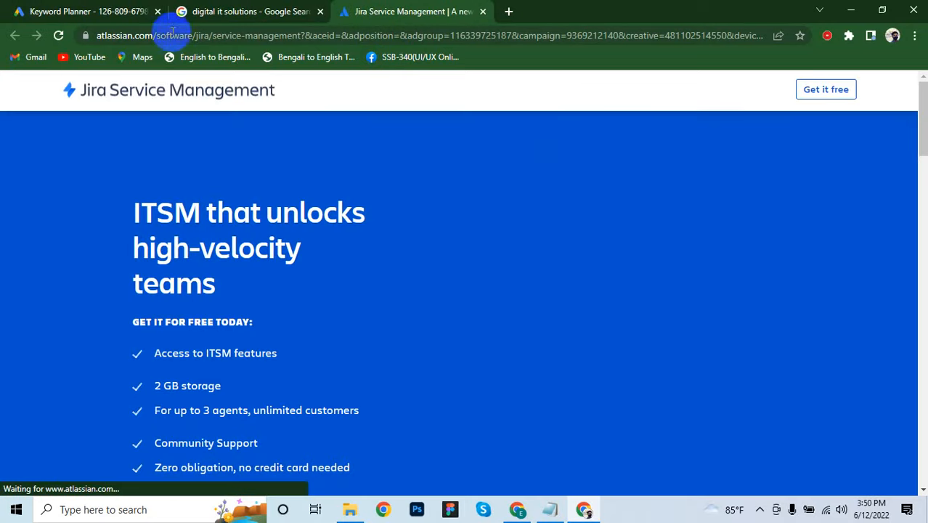
{"action": "left_click", "coordinate": [213, 12]}
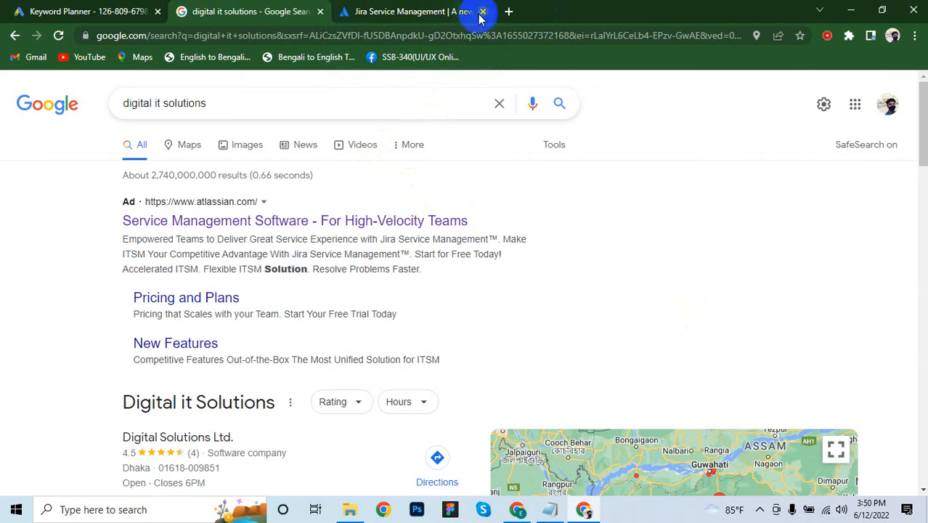
{"action": "left_click_drag", "start_coordinate": [209, 105], "coordinate": [125, 95]}
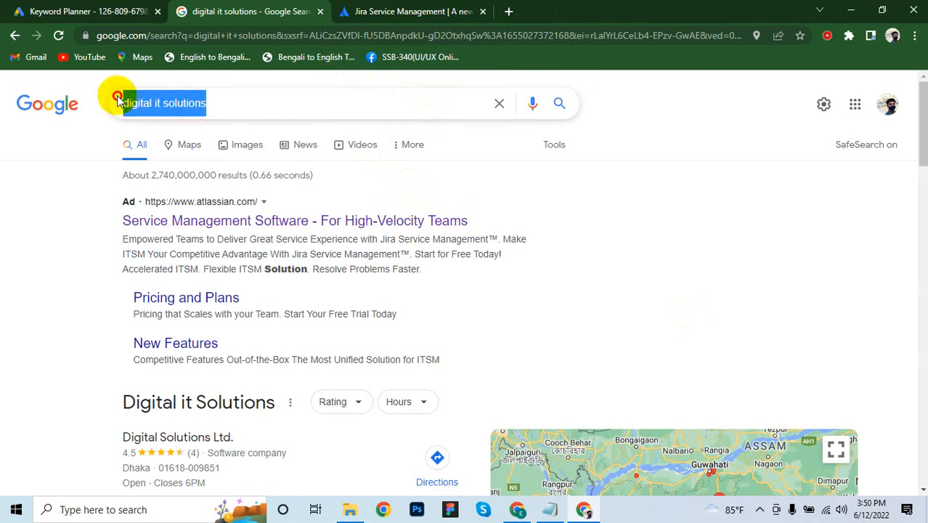
{"action": "left_click", "coordinate": [42, 306]}
{"action": "left_click", "coordinate": [482, 12]}
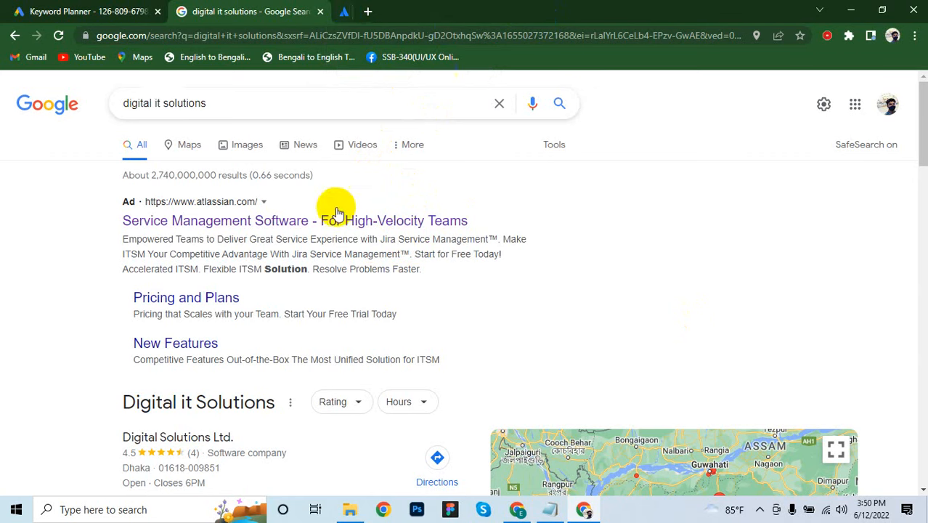
{"action": "scroll", "coordinate": [331, 201], "scroll_direction": "down", "scroll_amount": 10}
{"action": "scroll", "coordinate": [340, 220], "scroll_direction": "up", "scroll_amount": 3}
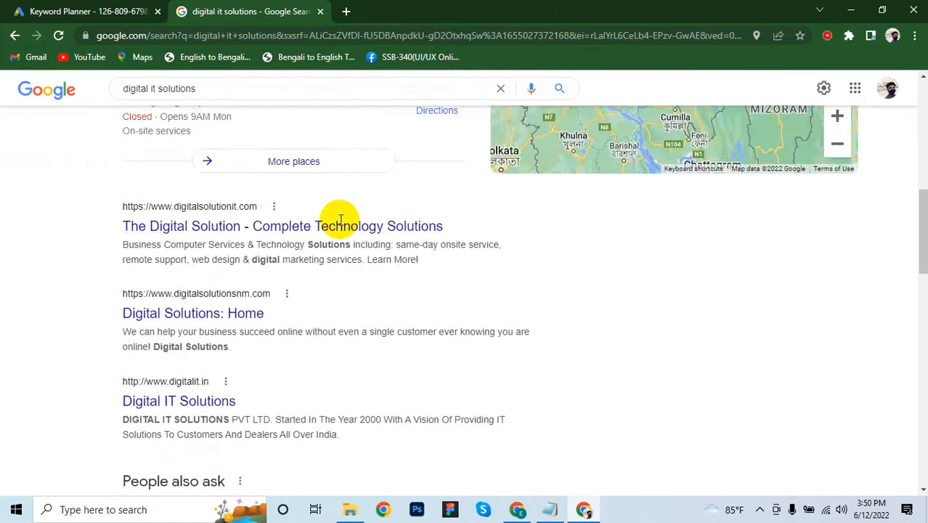
- Shorten the Google query to "it solutions" and run the search
{"action": "scroll", "coordinate": [341, 225], "scroll_direction": "down", "scroll_amount": 1}
{"action": "scroll", "coordinate": [341, 225], "scroll_direction": "up", "scroll_amount": 6}
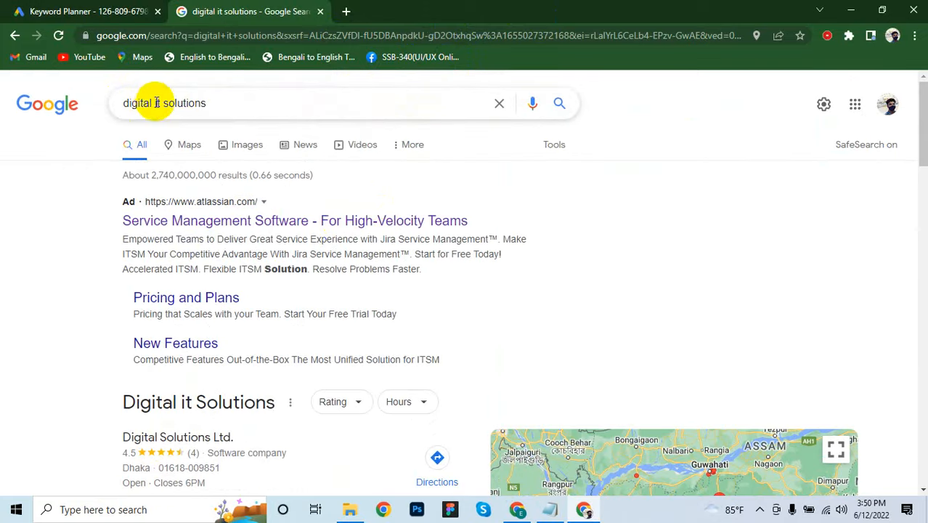
{"action": "left_click_drag", "start_coordinate": [154, 103], "coordinate": [80, 106]}
{"action": "key", "text": "BackSpace"}
{"action": "key", "text": "Return"}
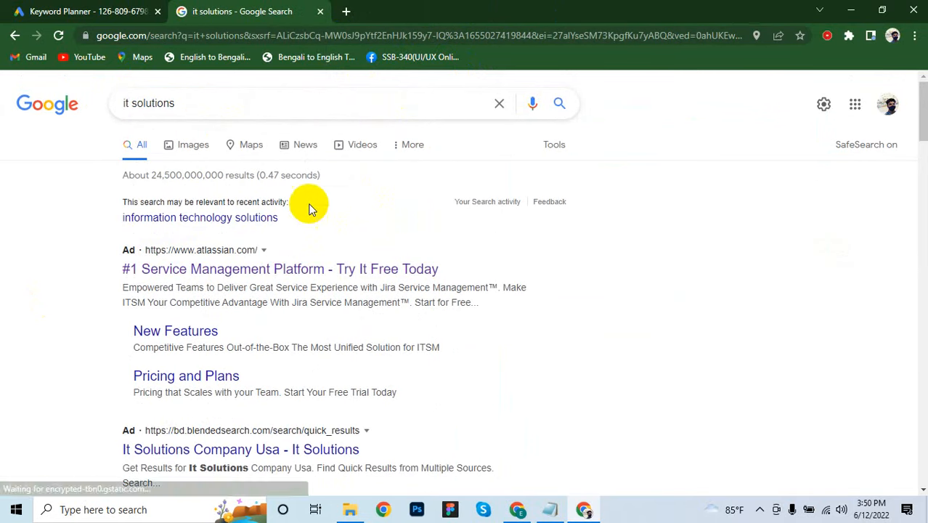
- Open the BlendedSearch, Seekweb and GigaPromo ads from the "it solutions" results in separate tabs
{"action": "scroll", "coordinate": [226, 279], "scroll_direction": "down", "scroll_amount": 3}
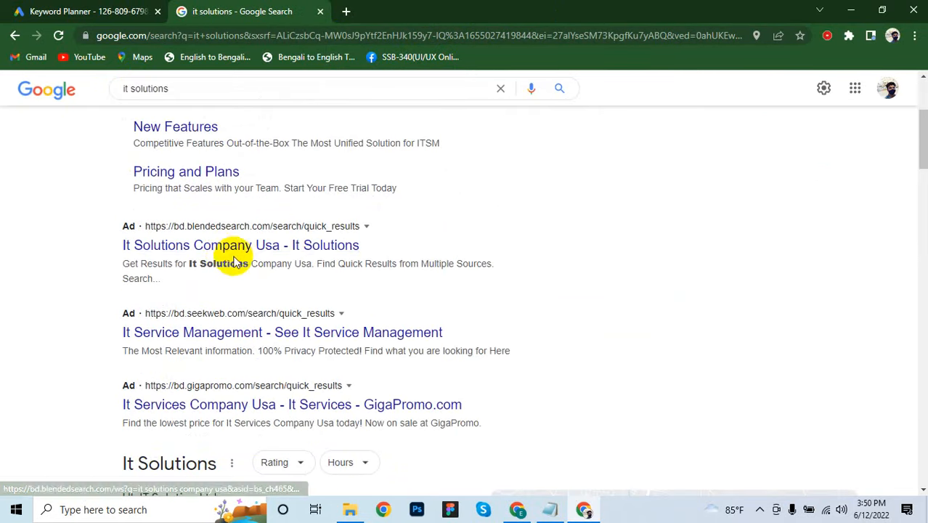
{"action": "right_click", "coordinate": [233, 249]}
{"action": "left_click", "coordinate": [236, 254]}
{"action": "scroll", "coordinate": [238, 245], "scroll_direction": "down", "scroll_amount": 1}
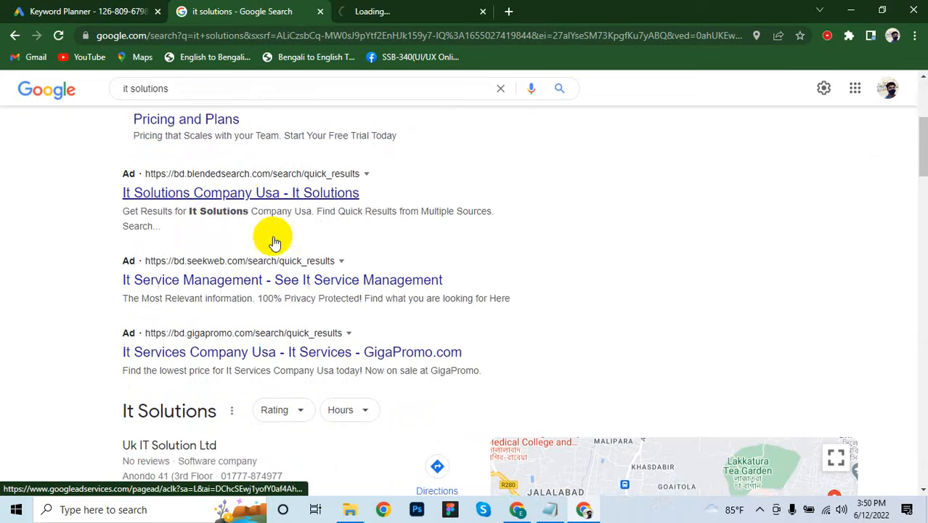
{"action": "right_click", "coordinate": [234, 270]}
{"action": "left_click", "coordinate": [270, 274]}
{"action": "scroll", "coordinate": [240, 257], "scroll_direction": "down", "scroll_amount": 3}
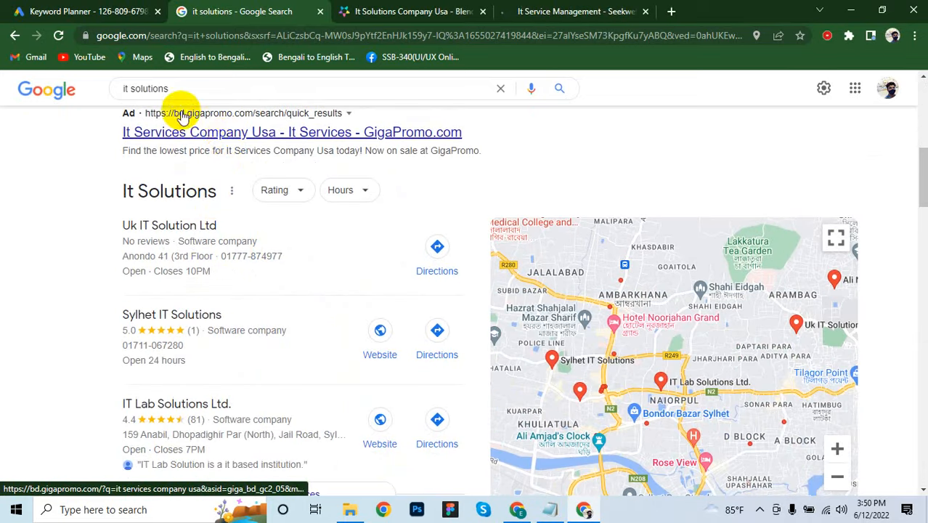
{"action": "right_click", "coordinate": [213, 139]}
{"action": "left_click", "coordinate": [248, 146]}
- Look through the local business listings in the "it solutions" results
{"action": "scroll", "coordinate": [245, 161], "scroll_direction": "down", "scroll_amount": 6}
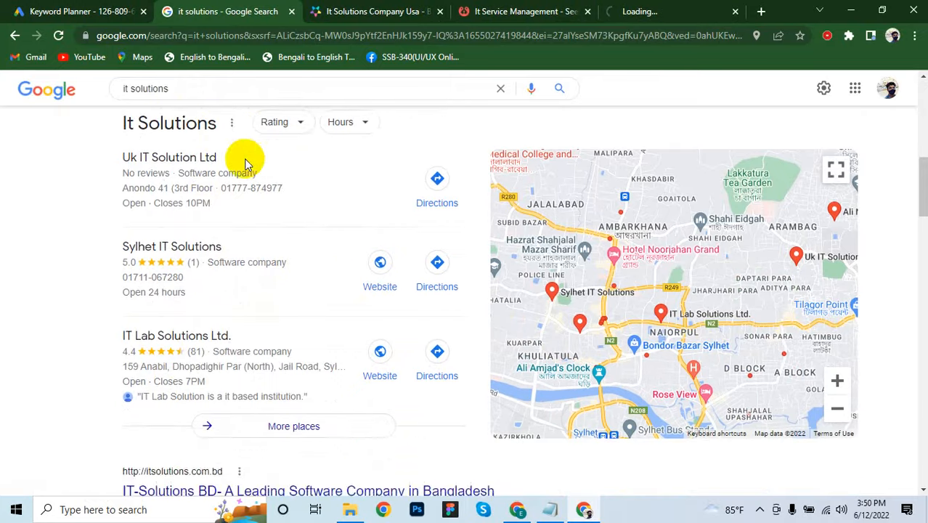
{"action": "scroll", "coordinate": [246, 194], "scroll_direction": "up", "scroll_amount": 2}
{"action": "scroll", "coordinate": [245, 195], "scroll_direction": "up", "scroll_amount": 4}
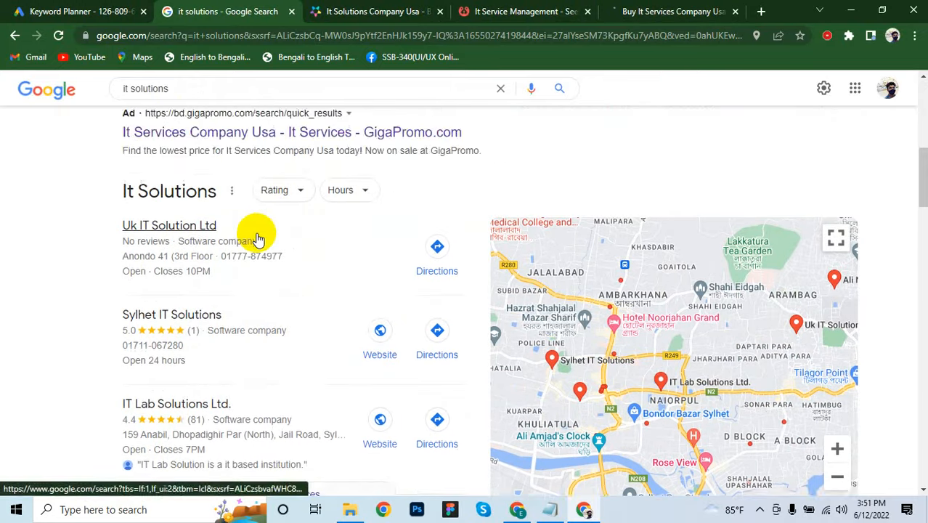
{"action": "scroll", "coordinate": [218, 246], "scroll_direction": "down", "scroll_amount": 1}
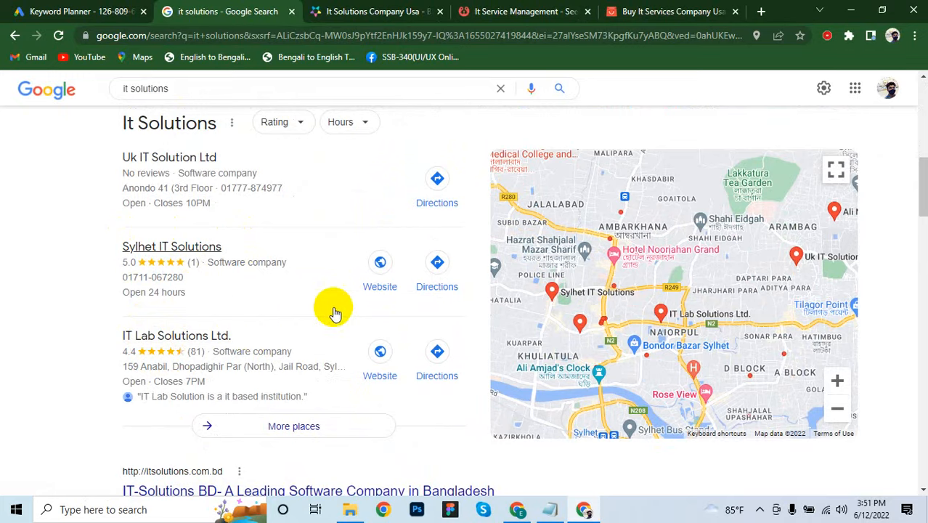
{"action": "scroll", "coordinate": [243, 316], "scroll_direction": "up", "scroll_amount": 1}
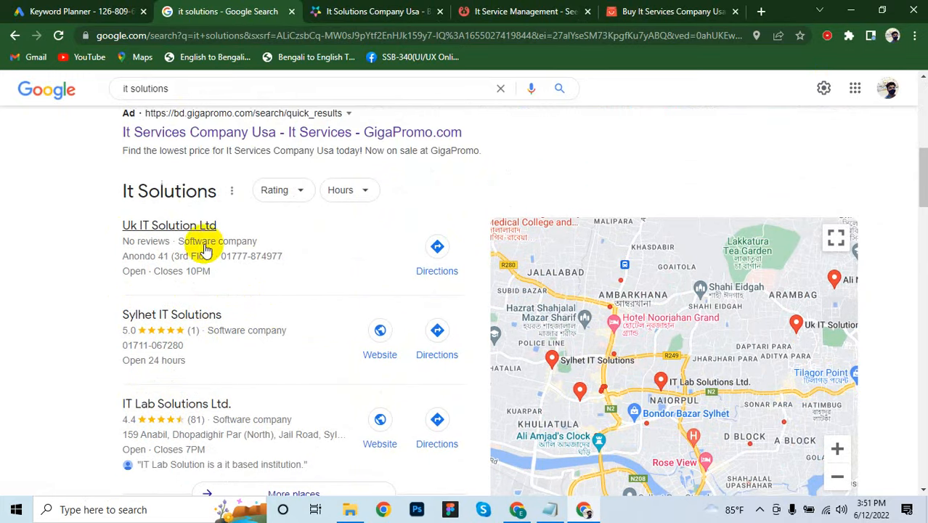
{"action": "scroll", "coordinate": [280, 259], "scroll_direction": "up", "scroll_amount": 5}
- View the GigaPromo, Seekweb and BlendedSearch landing pages and close all three tabs to return to the Google results
{"action": "left_click", "coordinate": [702, 7]}
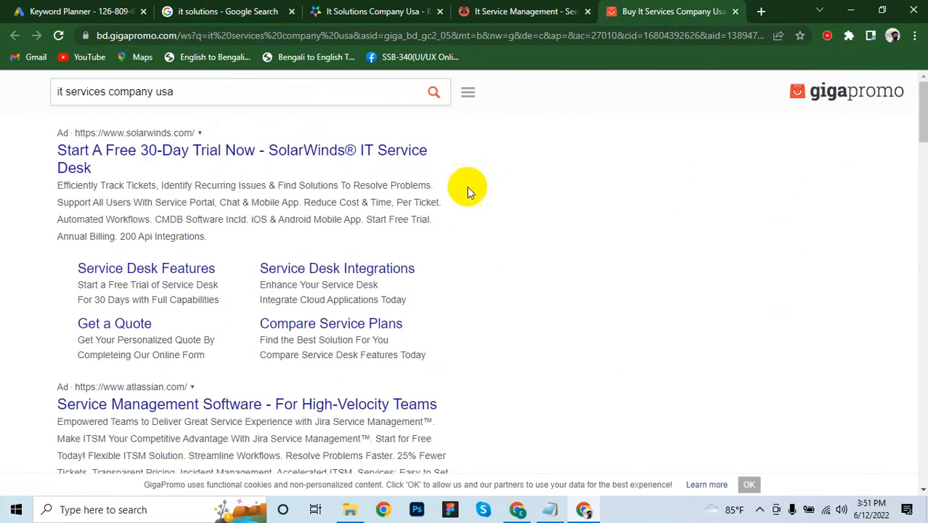
{"action": "left_click", "coordinate": [516, 11]}
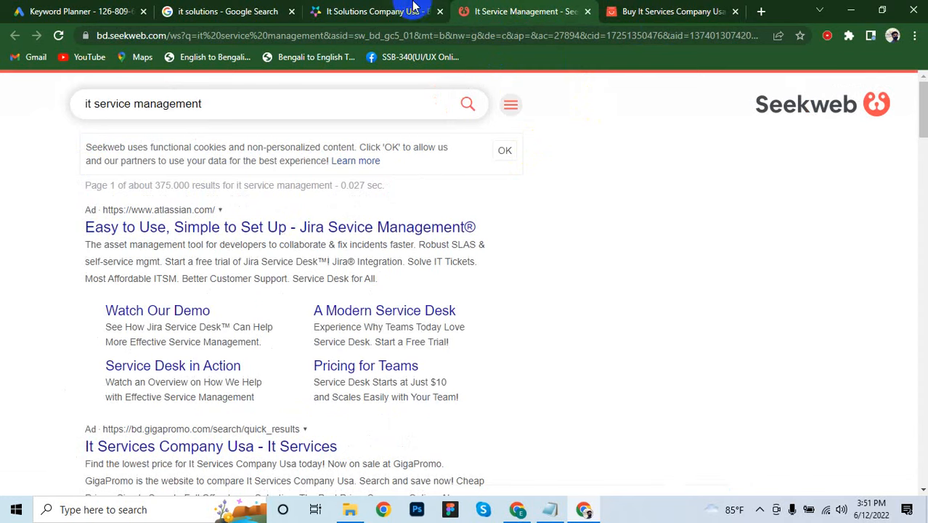
{"action": "left_click", "coordinate": [381, 11]}
{"action": "left_click", "coordinate": [268, 10]}
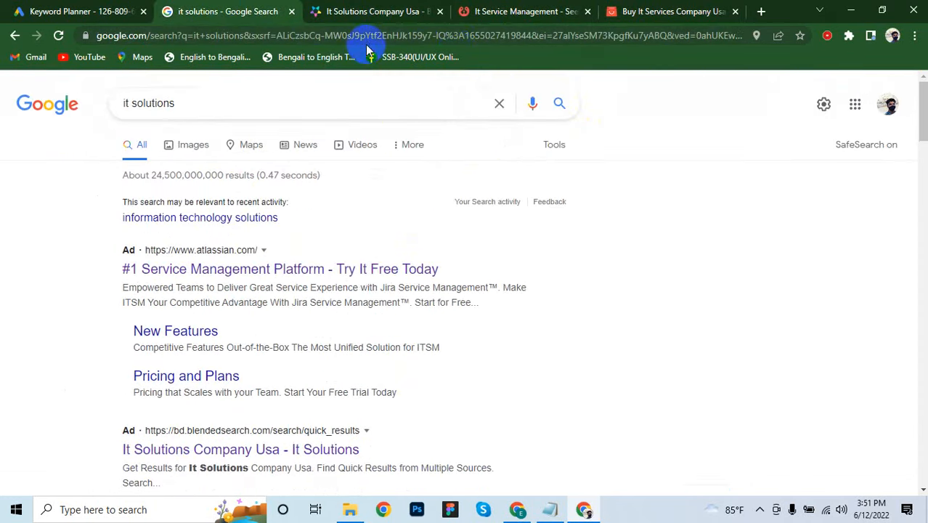
{"action": "left_click", "coordinate": [442, 12]}
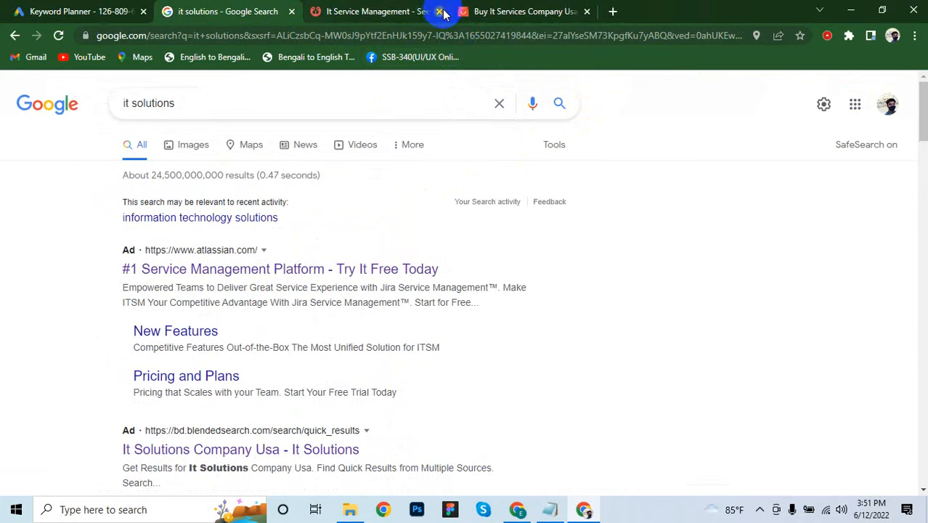
{"action": "left_click", "coordinate": [442, 12]}
{"action": "left_click", "coordinate": [442, 12]}
- Follow the "It Solutions Company Usa" ad and open the "Global Consulting Leaders - Sia Partners" ad from its results in a separate tab
{"action": "scroll", "coordinate": [214, 334], "scroll_direction": "down", "scroll_amount": 1}
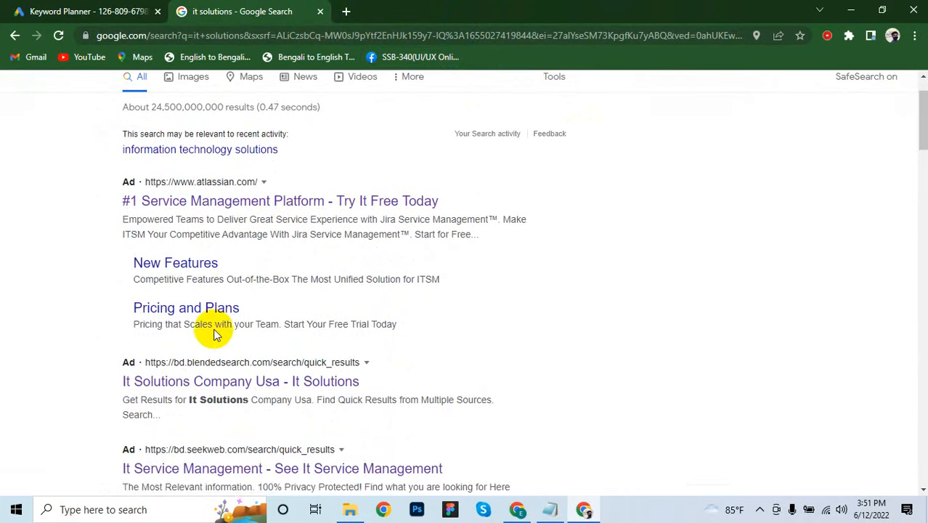
{"action": "left_click", "coordinate": [205, 381]}
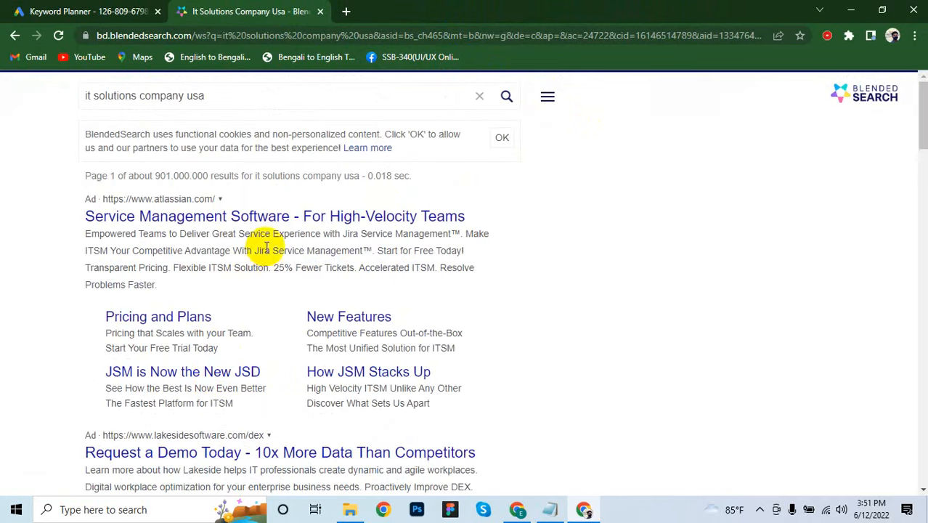
{"action": "scroll", "coordinate": [250, 221], "scroll_direction": "down", "scroll_amount": 2}
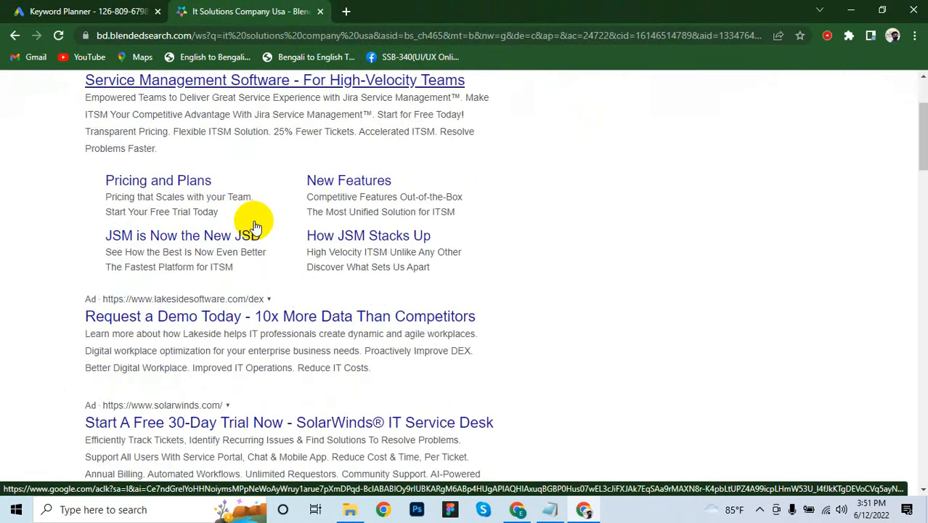
{"action": "scroll", "coordinate": [251, 220], "scroll_direction": "down", "scroll_amount": 4}
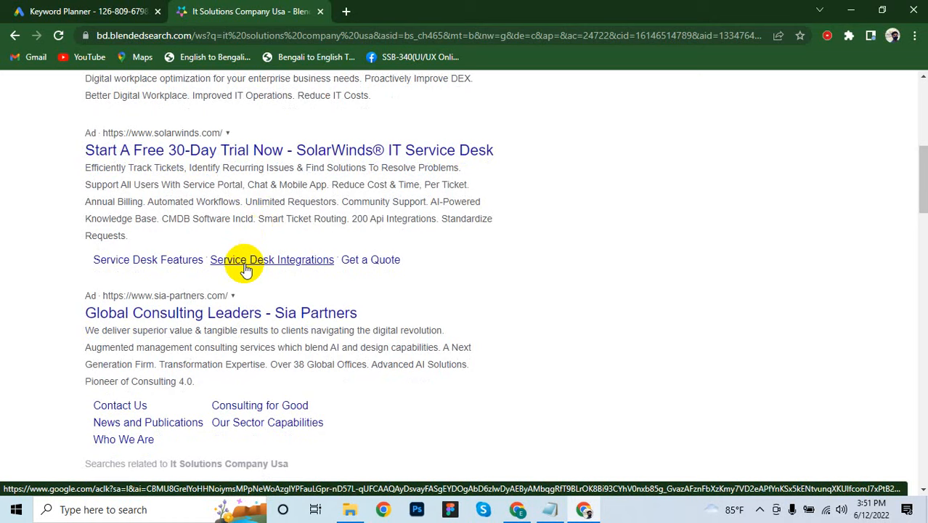
{"action": "right_click", "coordinate": [245, 315]}
{"action": "left_click", "coordinate": [290, 320]}
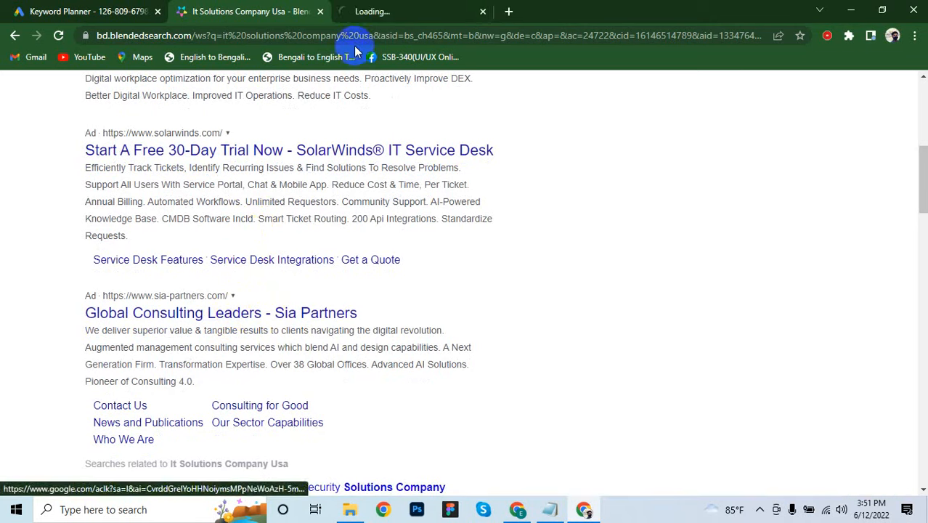
- Look through Sia Partners' United States page and open its "IT Strategy & Digital Transformation" service page
{"action": "left_click", "coordinate": [403, 11]}
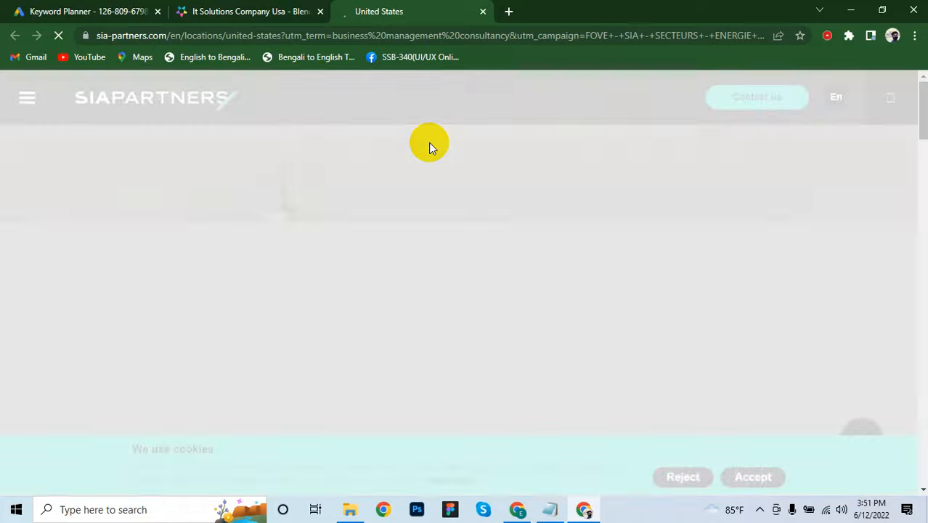
{"action": "scroll", "coordinate": [428, 145], "scroll_direction": "down", "scroll_amount": 12}
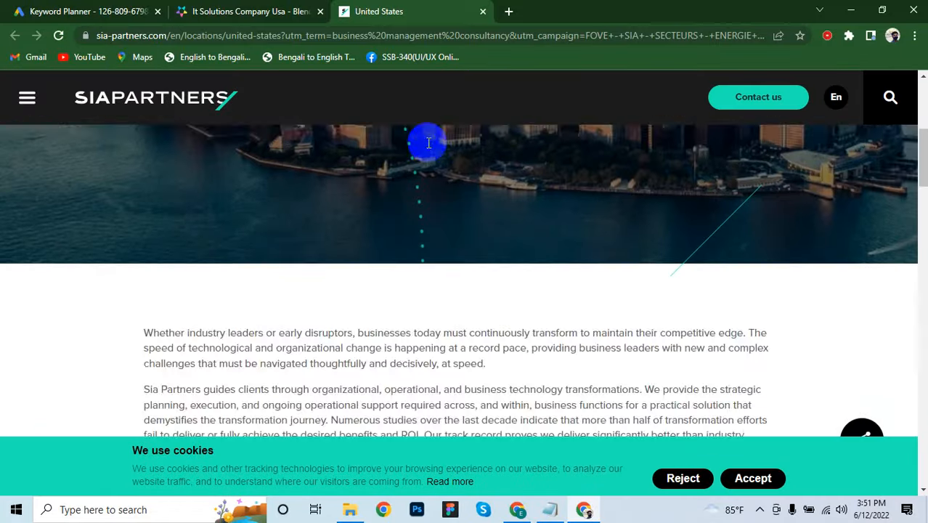
{"action": "scroll", "coordinate": [426, 145], "scroll_direction": "down", "scroll_amount": 10}
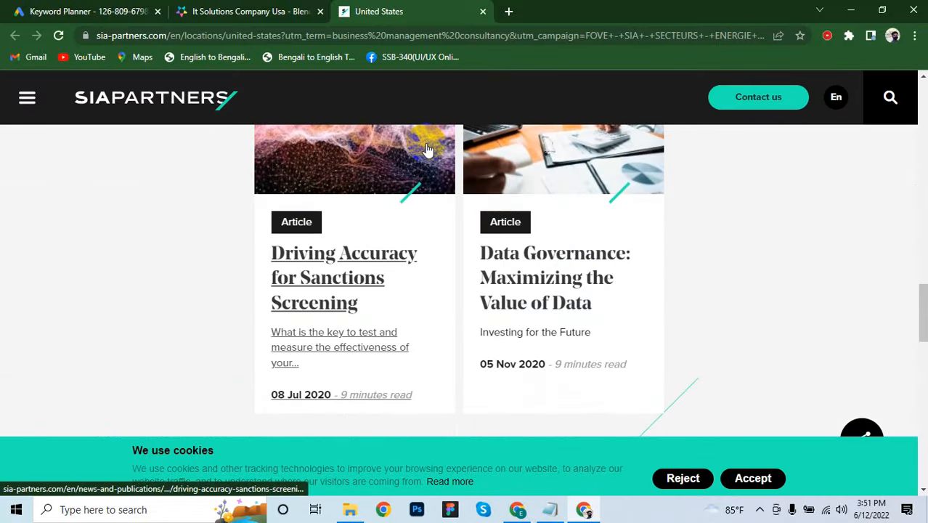
{"action": "scroll", "coordinate": [427, 148], "scroll_direction": "down", "scroll_amount": 8}
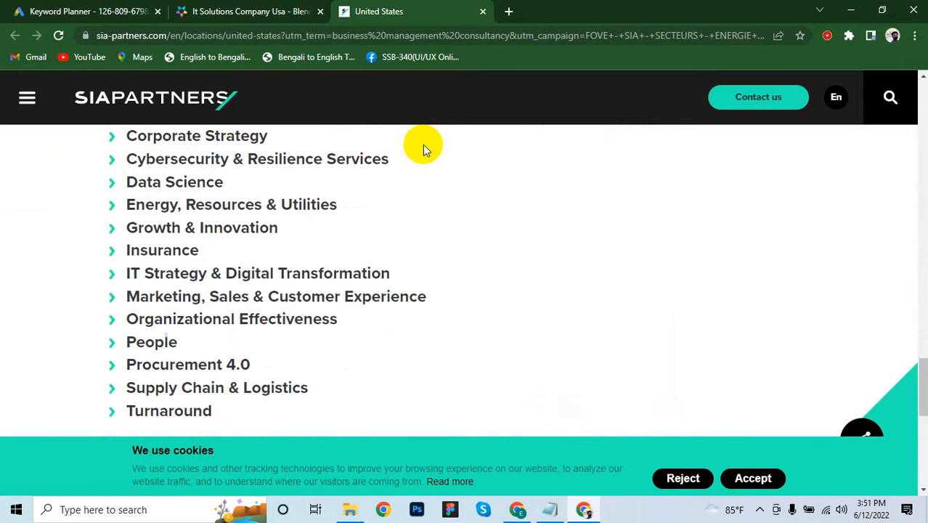
{"action": "left_click", "coordinate": [193, 275]}
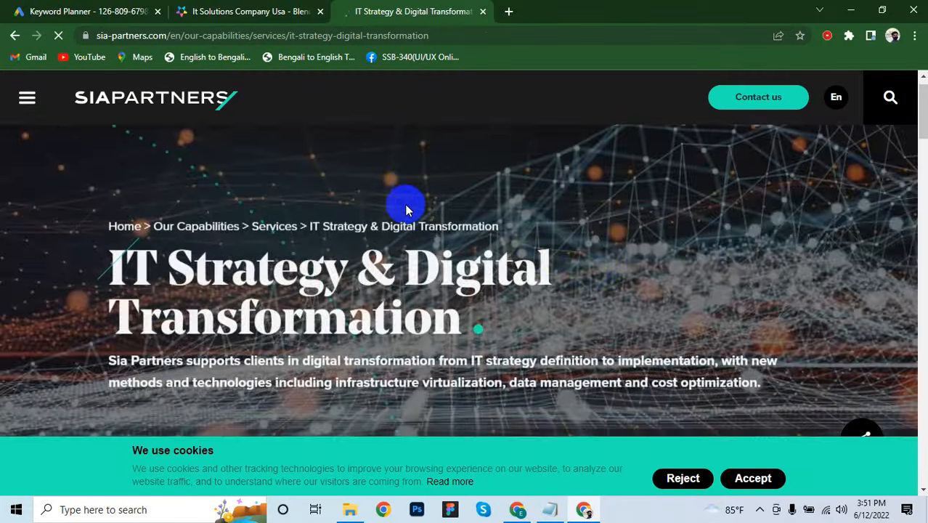
- Examine the IT Strategy & Digital Transformation page, including its service cards, team profiles and articles
{"action": "scroll", "coordinate": [406, 205], "scroll_direction": "down", "scroll_amount": 6}
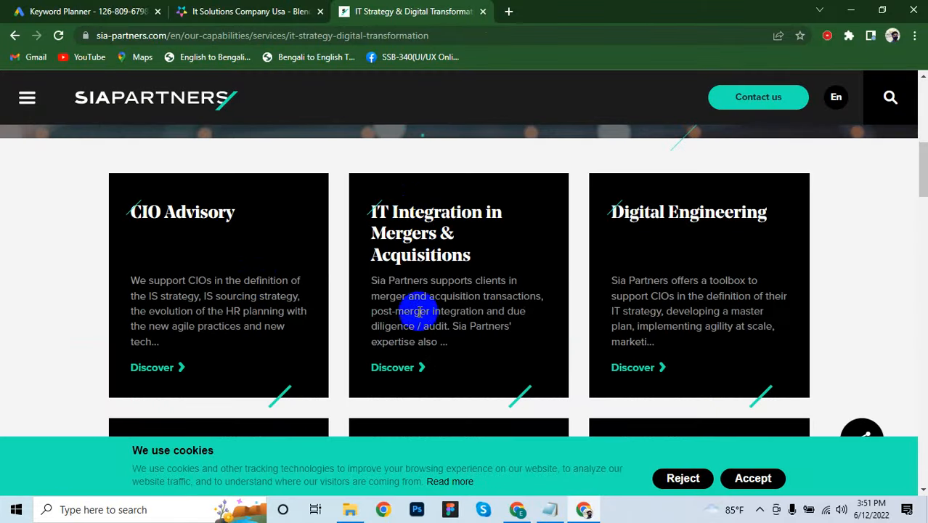
{"action": "scroll", "coordinate": [453, 287], "scroll_direction": "down", "scroll_amount": 3}
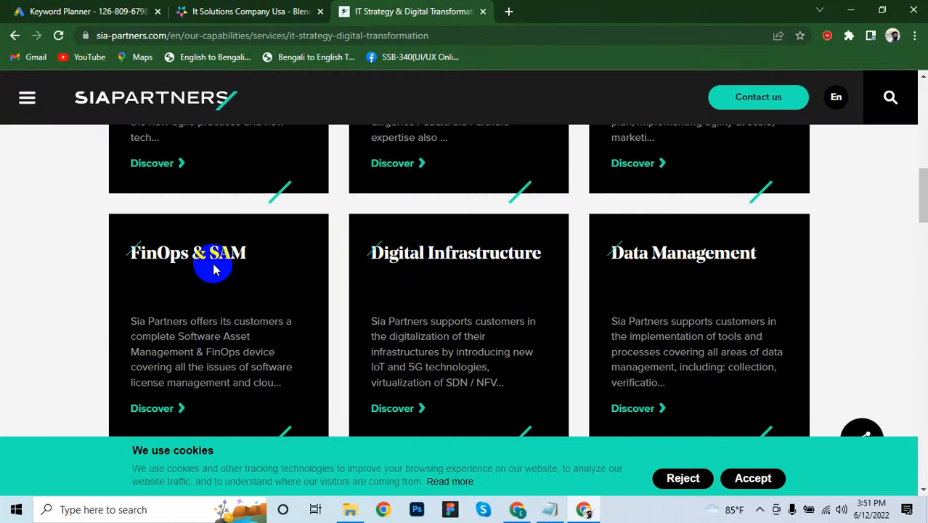
{"action": "scroll", "coordinate": [478, 263], "scroll_direction": "down", "scroll_amount": 7}
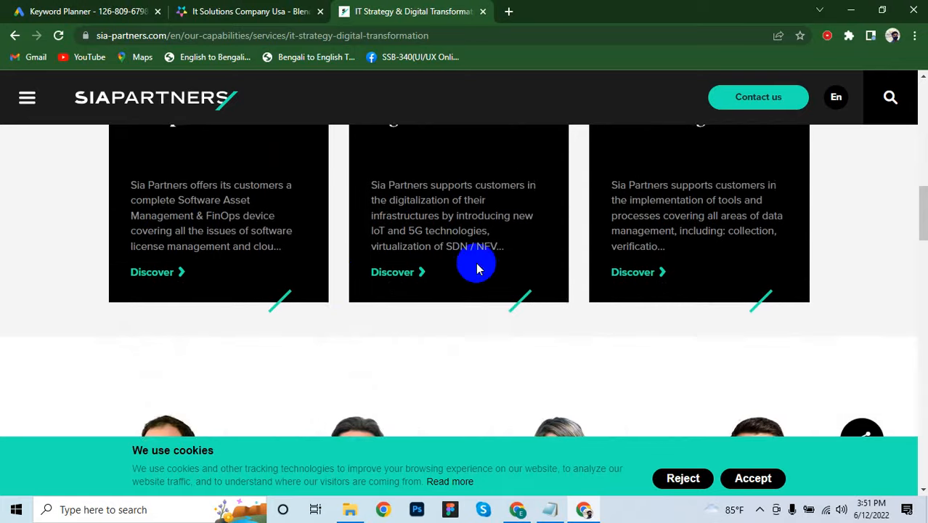
{"action": "scroll", "coordinate": [455, 260], "scroll_direction": "down", "scroll_amount": 7}
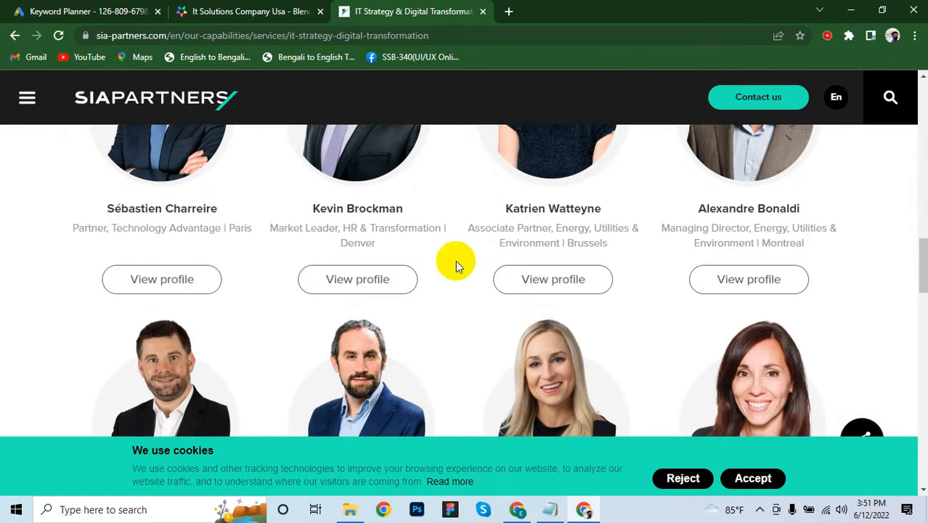
{"action": "scroll", "coordinate": [454, 260], "scroll_direction": "down", "scroll_amount": 7}
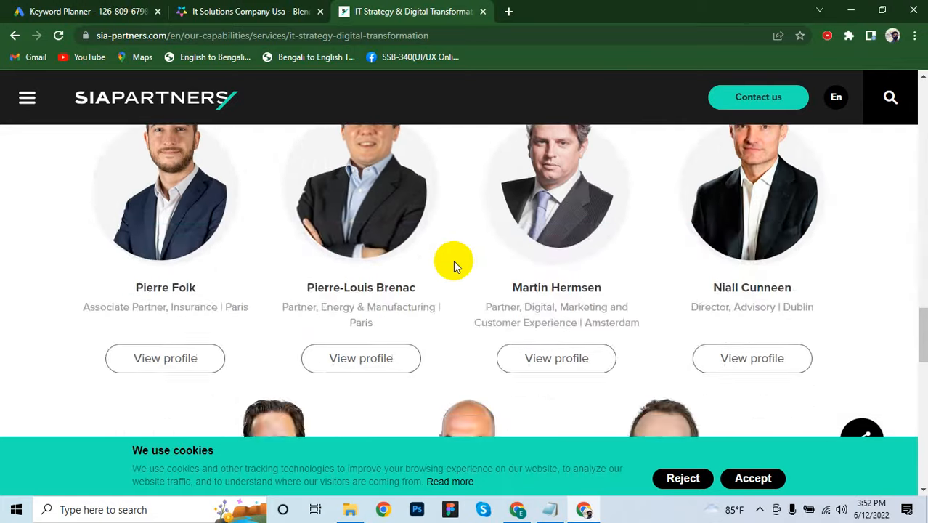
{"action": "scroll", "coordinate": [453, 266], "scroll_direction": "down", "scroll_amount": 3}
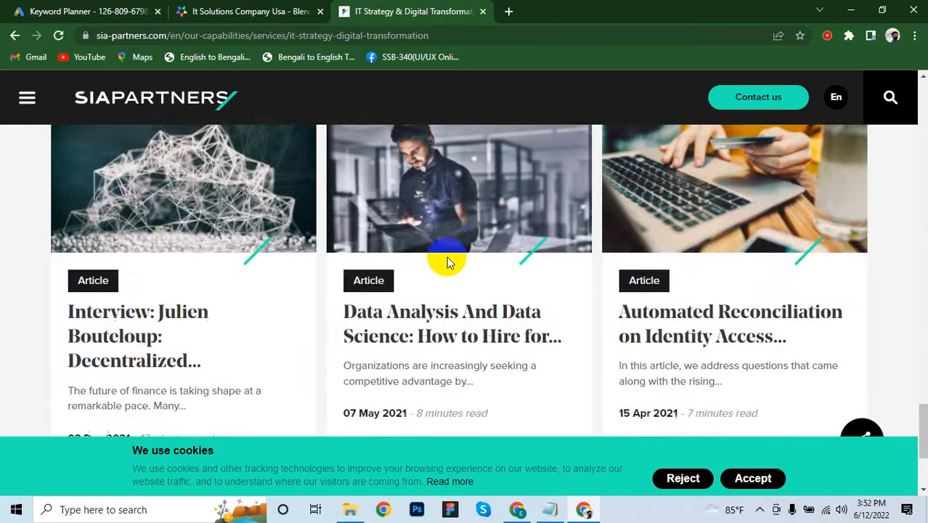
{"action": "scroll", "coordinate": [440, 261], "scroll_direction": "up", "scroll_amount": 3}
{"action": "left_click_drag", "start_coordinate": [335, 261], "coordinate": [315, 263]}
{"action": "scroll", "coordinate": [349, 261], "scroll_direction": "down", "scroll_amount": 3}
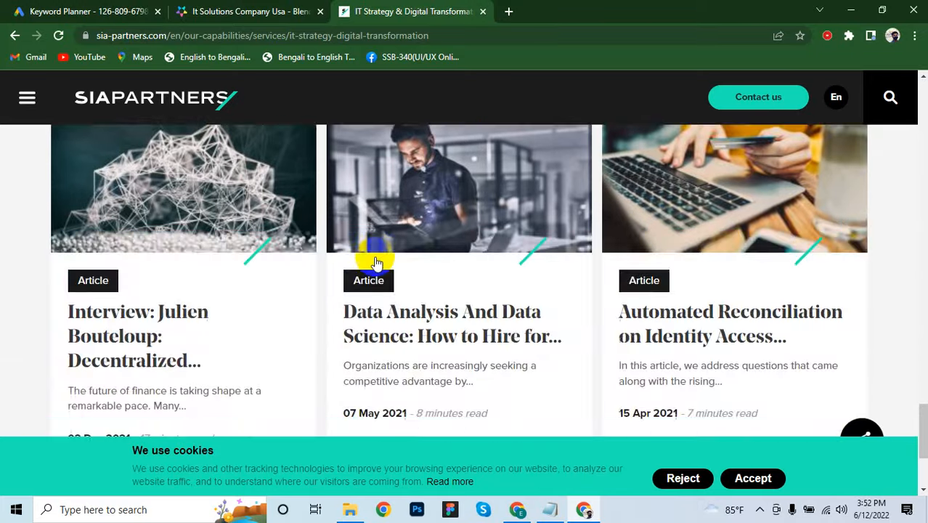
{"action": "scroll", "coordinate": [431, 262], "scroll_direction": "up", "scroll_amount": 3}
{"action": "scroll", "coordinate": [432, 266], "scroll_direction": "down", "scroll_amount": 6}
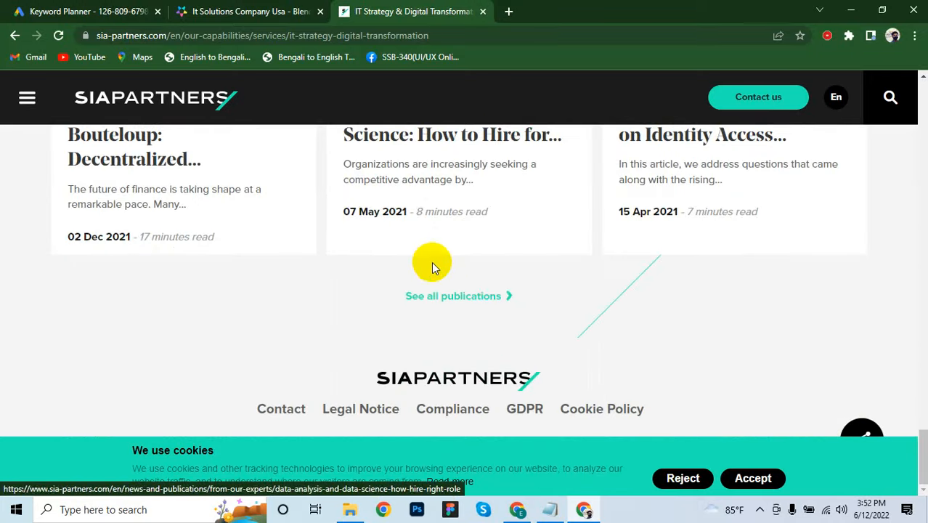
{"action": "scroll", "coordinate": [488, 277], "scroll_direction": "up", "scroll_amount": 10}
{"action": "scroll", "coordinate": [490, 275], "scroll_direction": "up", "scroll_amount": 8}
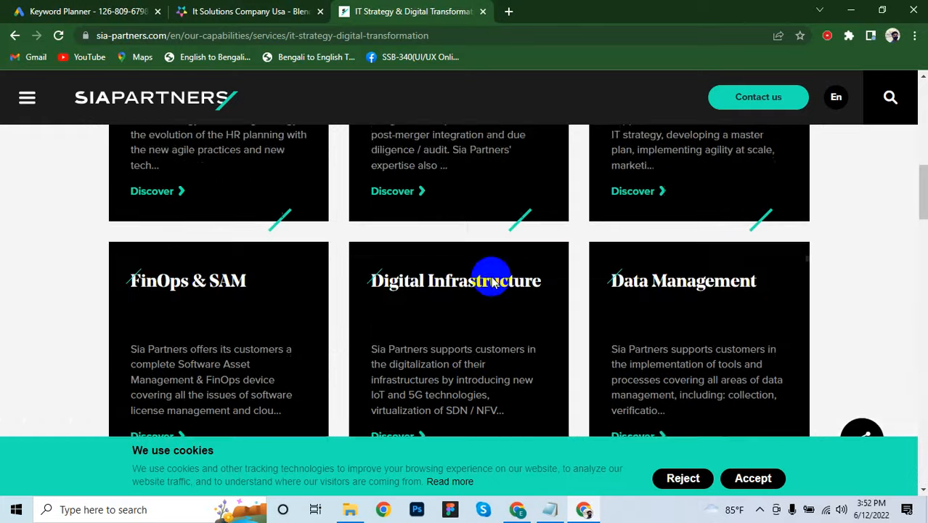
- Return to the Google results for "it solutions" and search for "Digital Marketing service in usa" instead
{"action": "left_click", "coordinate": [268, 11]}
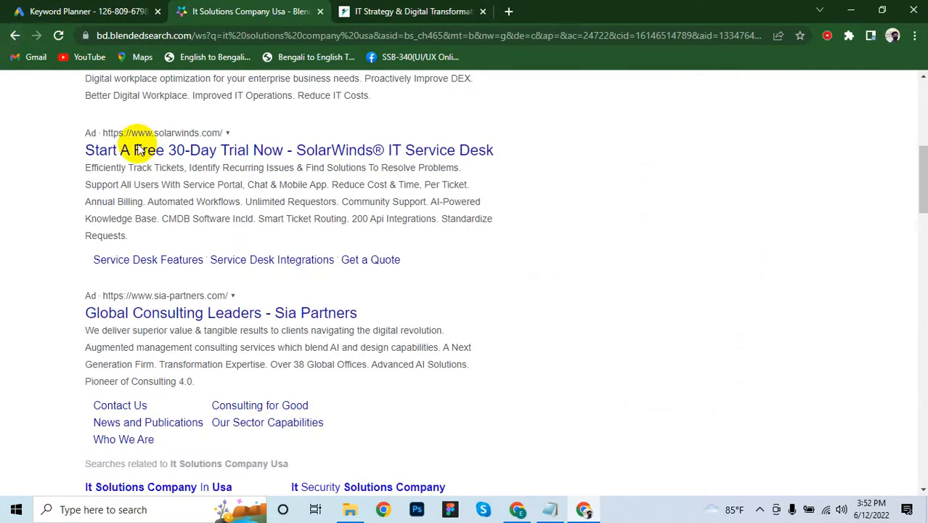
{"action": "left_click", "coordinate": [14, 35]}
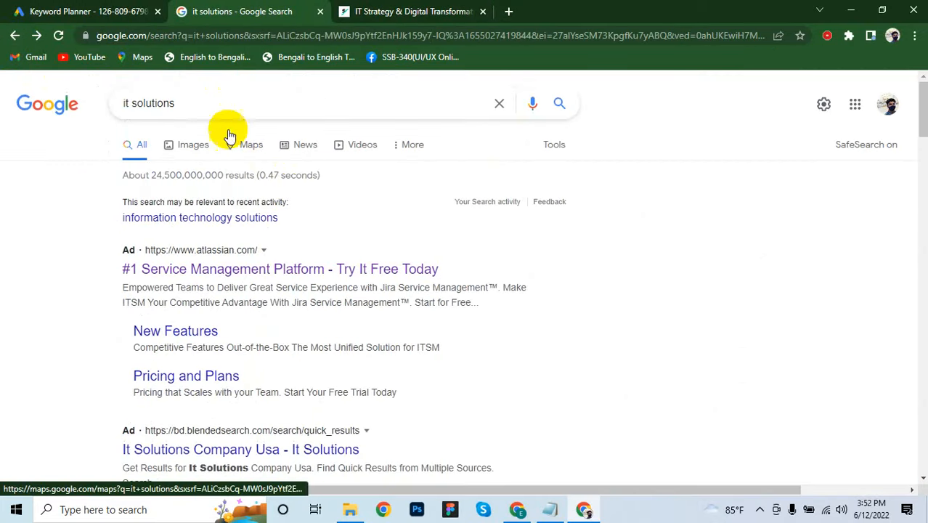
{"action": "left_click_drag", "start_coordinate": [218, 103], "coordinate": [4, 124]}
{"action": "key", "text": "BackSpace"}
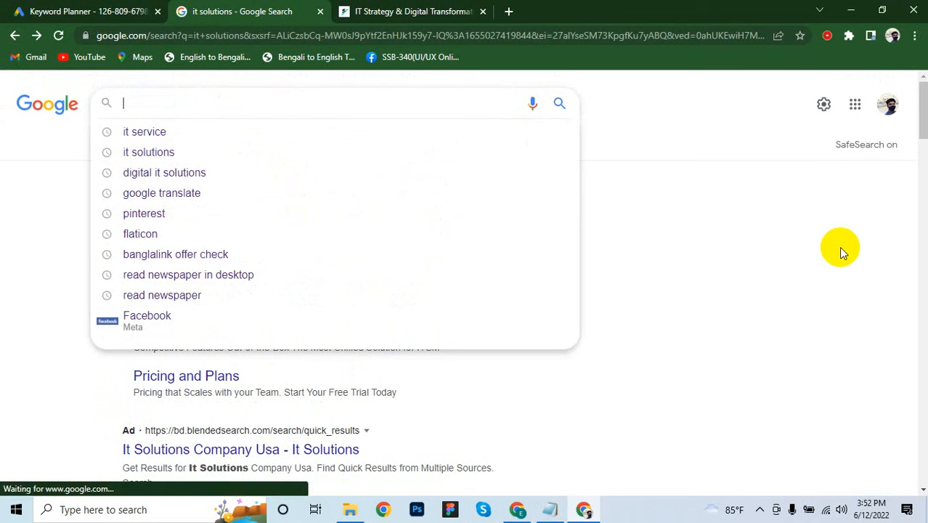
{"action": "type", "text": "Digit"}
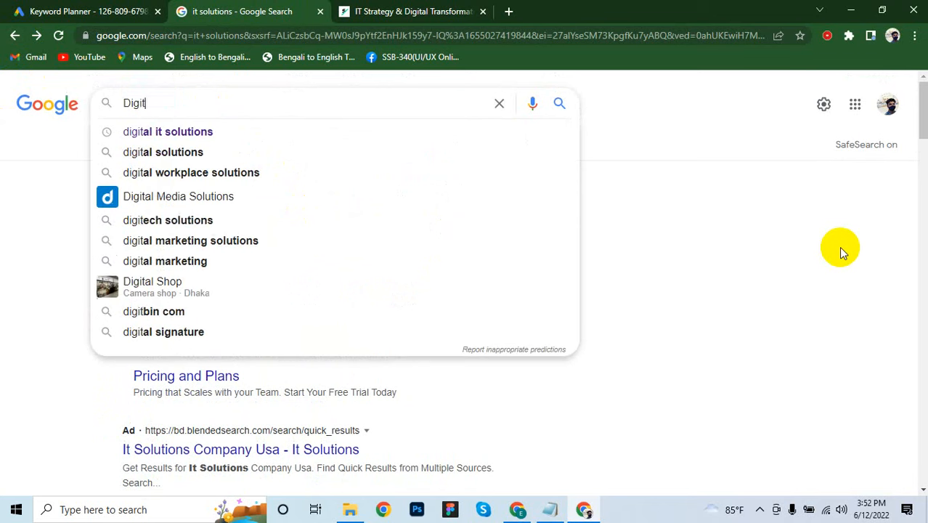
{"action": "type", "text": "al Mar"}
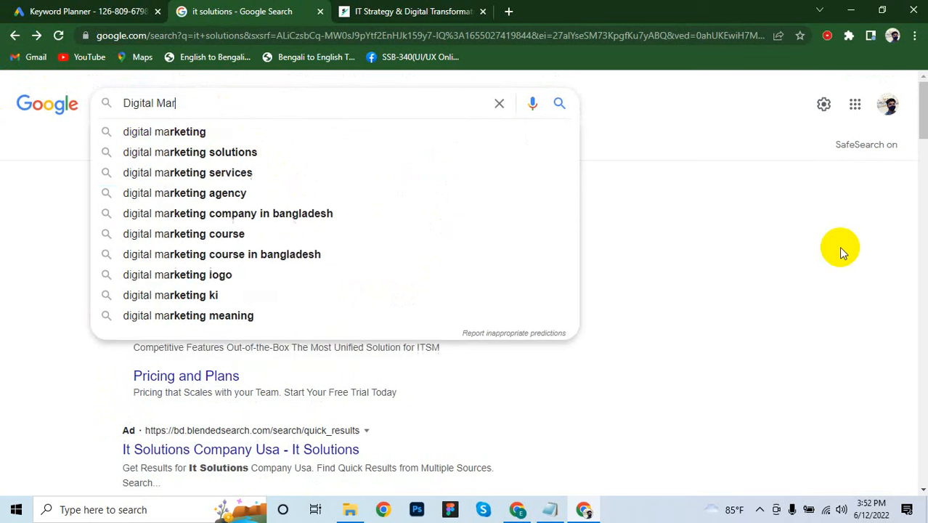
{"action": "type", "text": "keting service"}
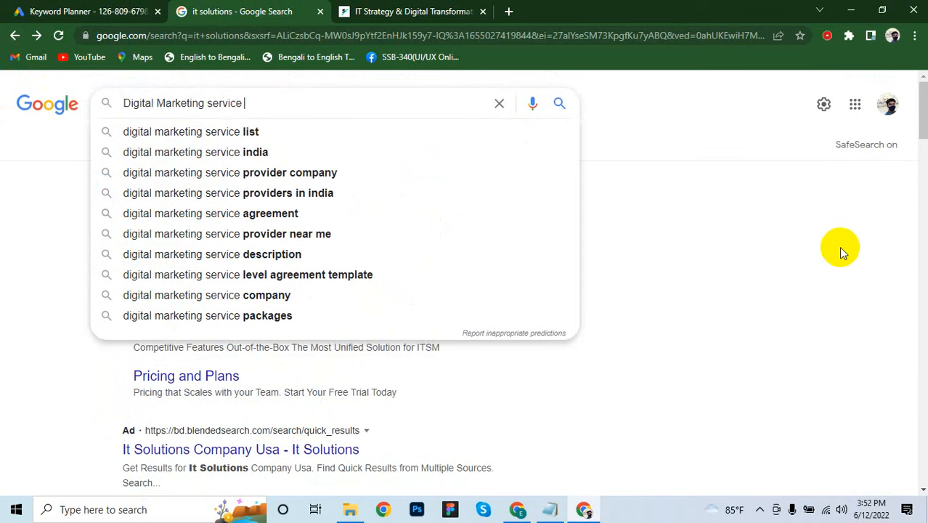
{"action": "type", "text": " in us"}
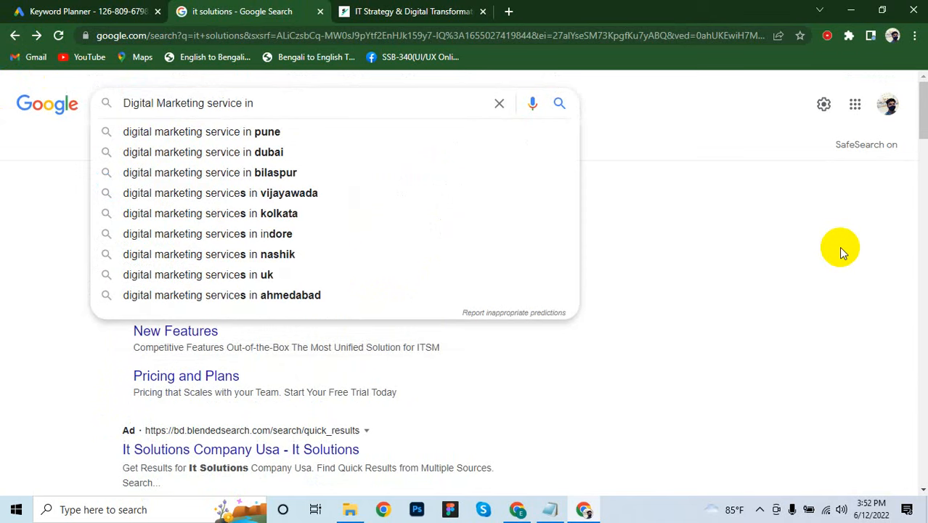
{"action": "key", "text": "Return"}
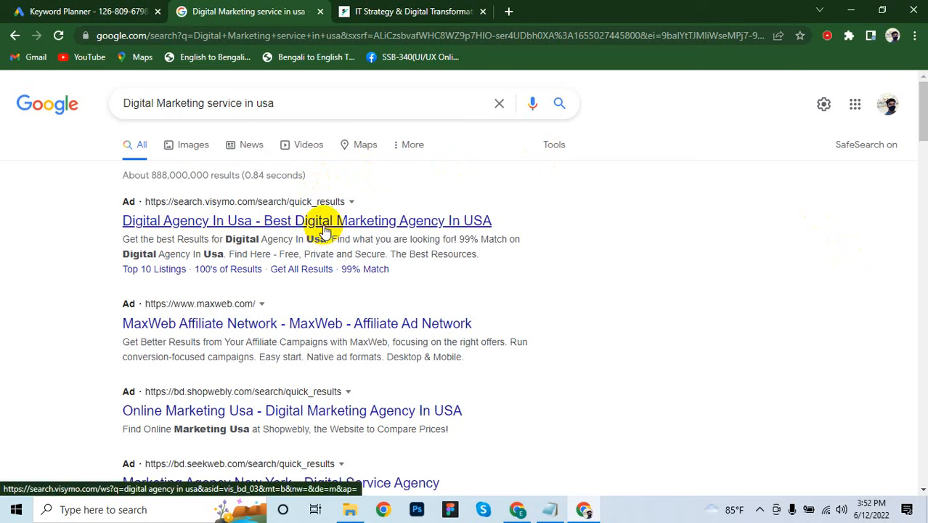
- Open the "Digital Agency In Usa - Best Digital Marketing Agency In USA" ad in a separate tab and view its Visymo results
{"action": "right_click", "coordinate": [421, 226]}
{"action": "left_click", "coordinate": [472, 233]}
{"action": "scroll", "coordinate": [385, 225], "scroll_direction": "down", "scroll_amount": 1}
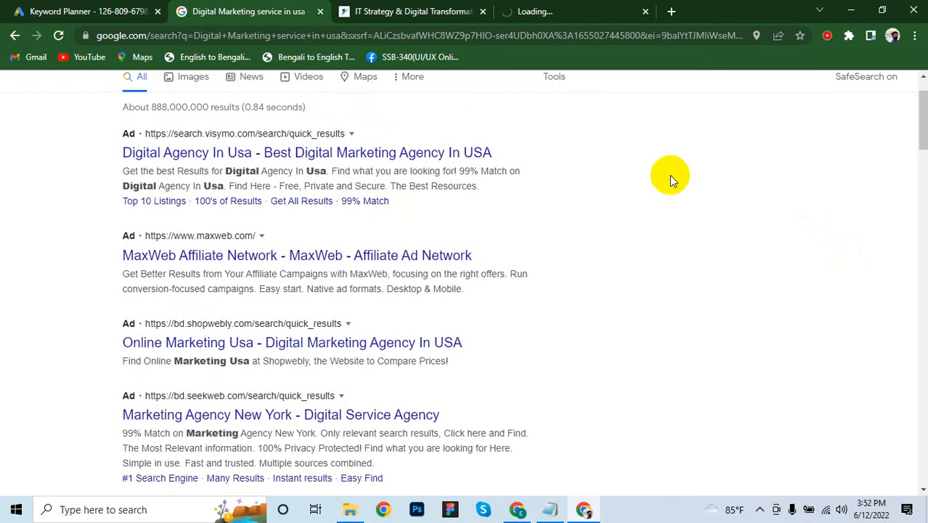
{"action": "left_click", "coordinate": [573, 11]}
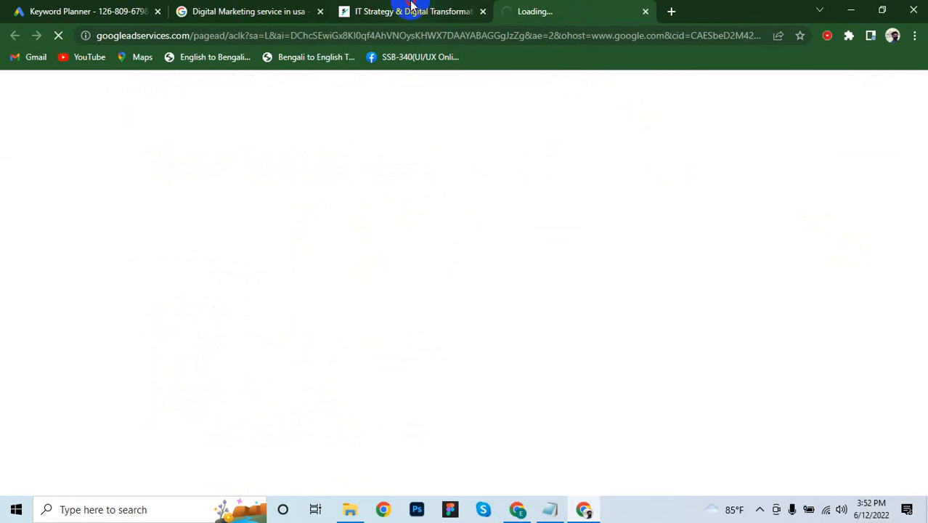
{"action": "left_click", "coordinate": [413, 10]}
{"action": "left_click", "coordinate": [218, 11]}
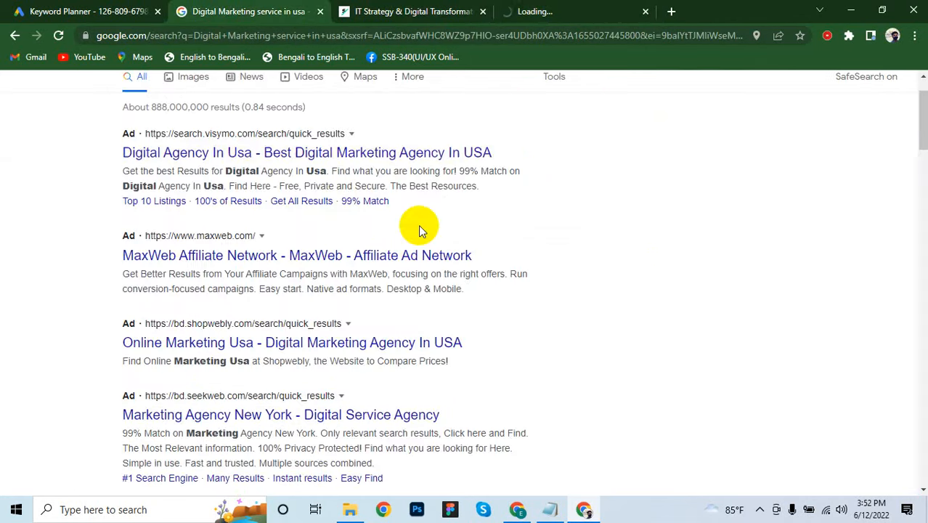
{"action": "scroll", "coordinate": [415, 223], "scroll_direction": "down", "scroll_amount": 1}
{"action": "left_click", "coordinate": [516, 16]}
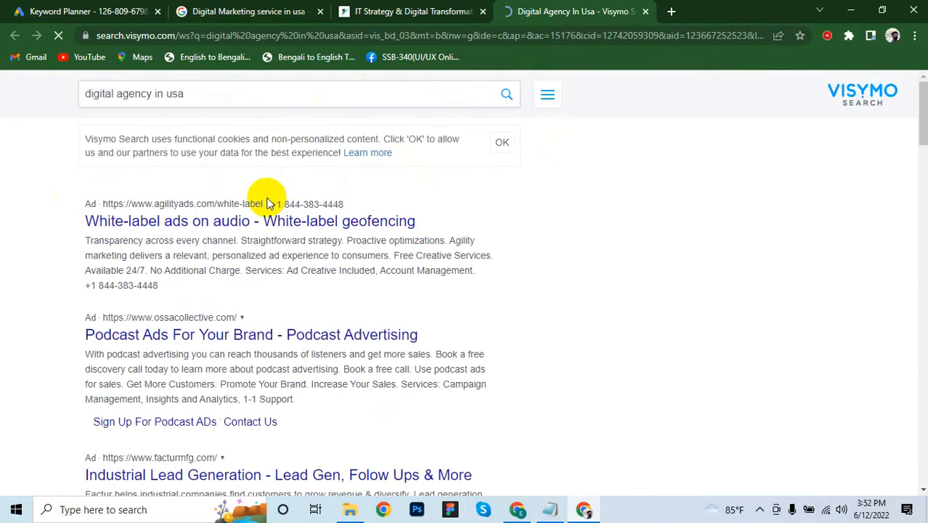
{"action": "scroll", "coordinate": [241, 220], "scroll_direction": "down", "scroll_amount": 1}
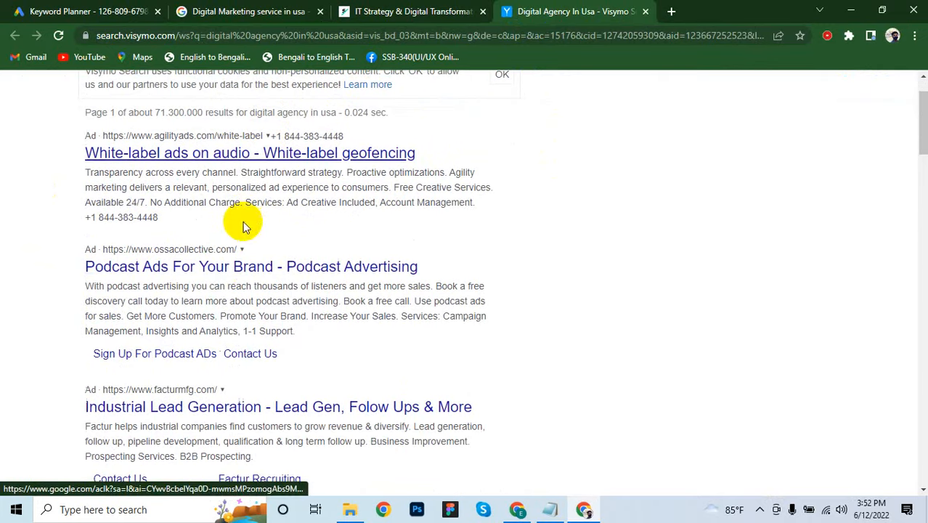
{"action": "scroll", "coordinate": [220, 278], "scroll_direction": "up", "scroll_amount": 1}
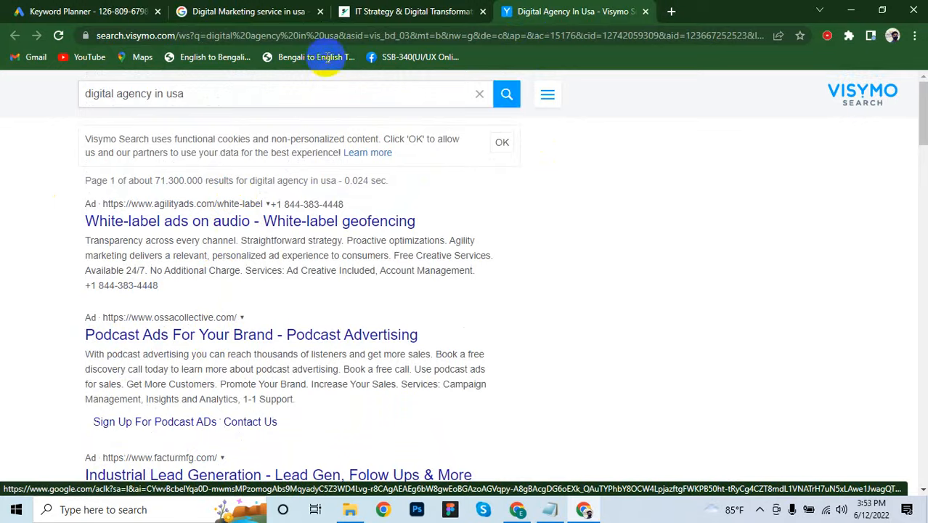
- Close the Sia Partners and Visymo tabs to return to the Google results
{"action": "left_click", "coordinate": [368, 8]}
{"action": "left_click", "coordinate": [501, 11]}
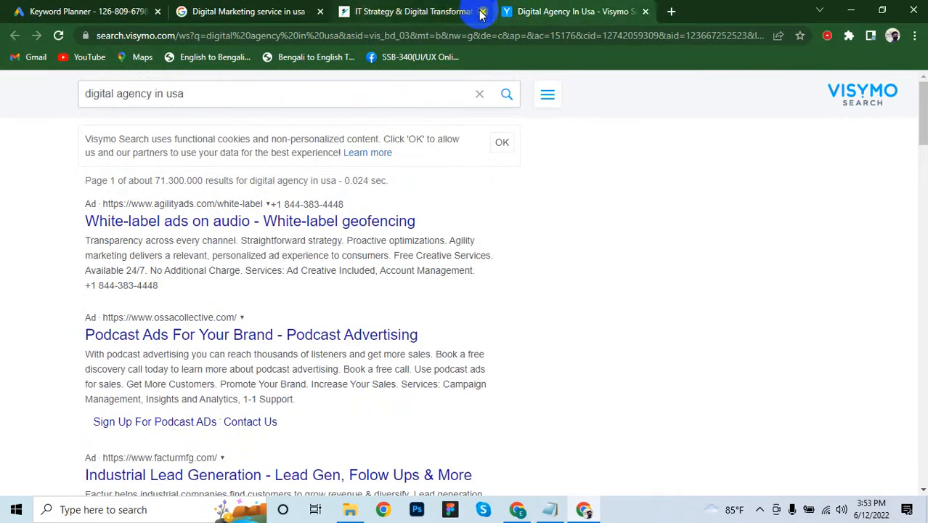
{"action": "left_click", "coordinate": [482, 11]}
{"action": "left_click", "coordinate": [482, 11]}
{"action": "scroll", "coordinate": [466, 174], "scroll_direction": "up", "scroll_amount": 2}
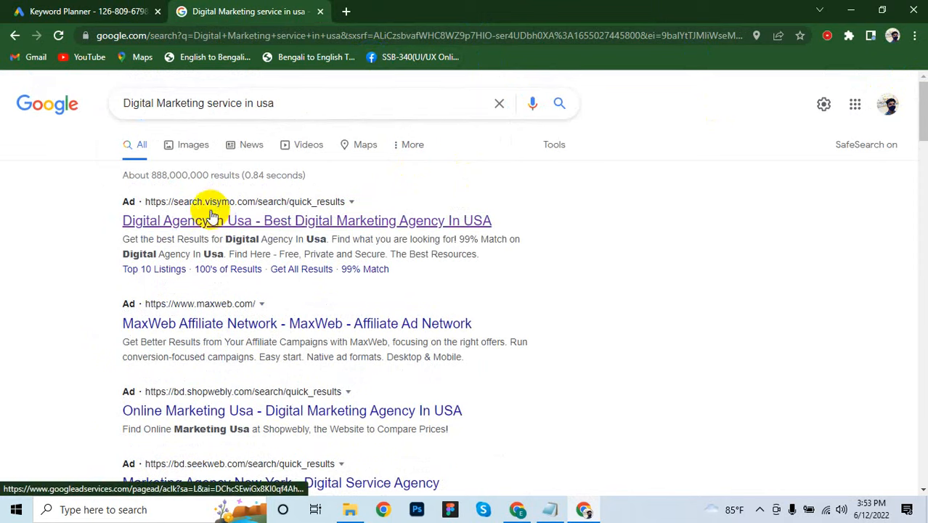
{"action": "right_click", "coordinate": [207, 224]}
{"action": "mouse_move", "coordinate": [252, 288]}
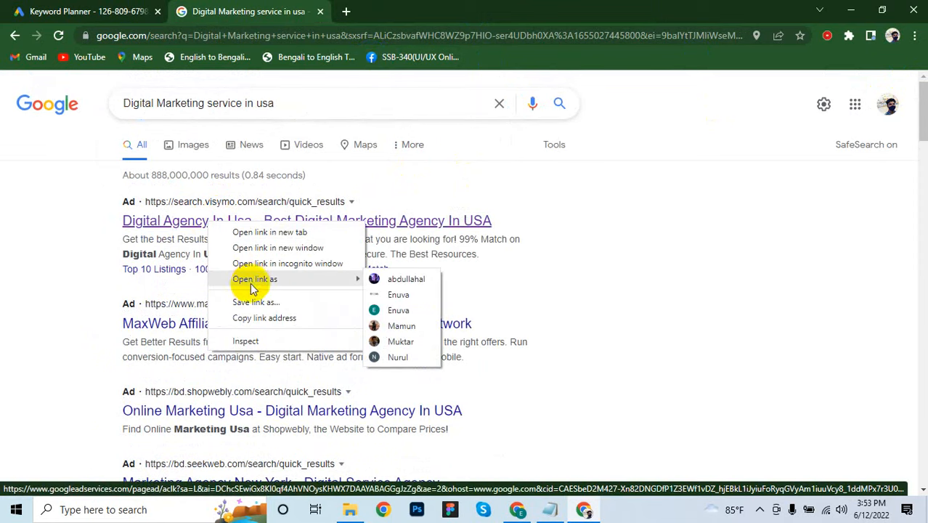
{"action": "left_click", "coordinate": [9, 230]}
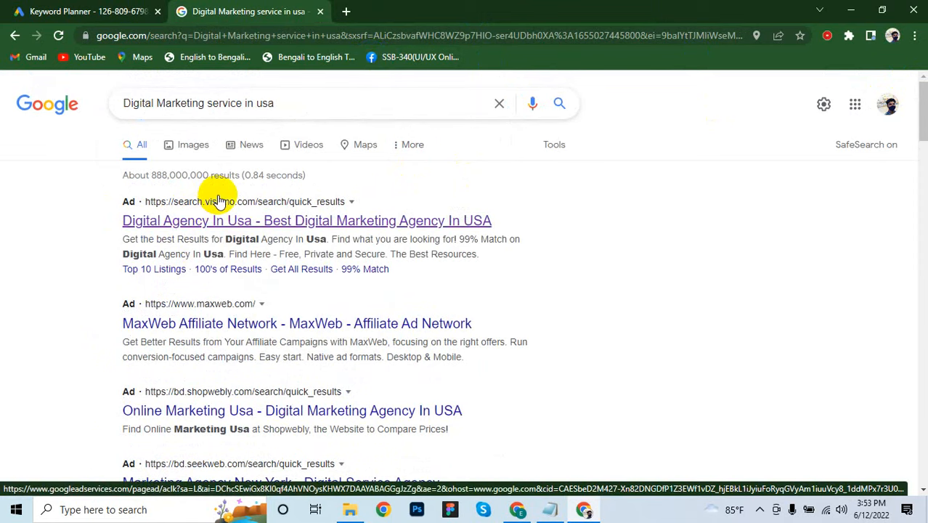
- Open the "MaxWeb Affiliate Network" ad in a separate tab and switch to it
{"action": "scroll", "coordinate": [249, 207], "scroll_direction": "down", "scroll_amount": 1}
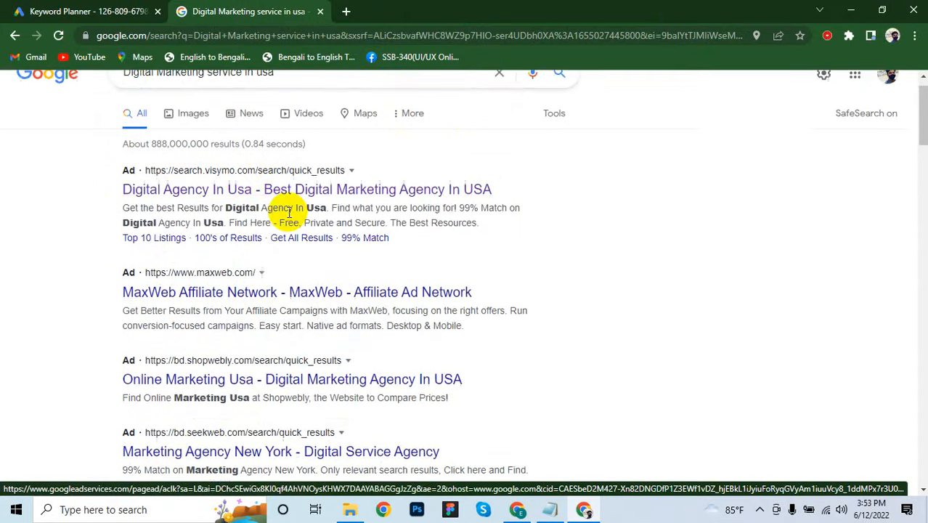
{"action": "right_click", "coordinate": [219, 256]}
{"action": "left_click", "coordinate": [226, 259]}
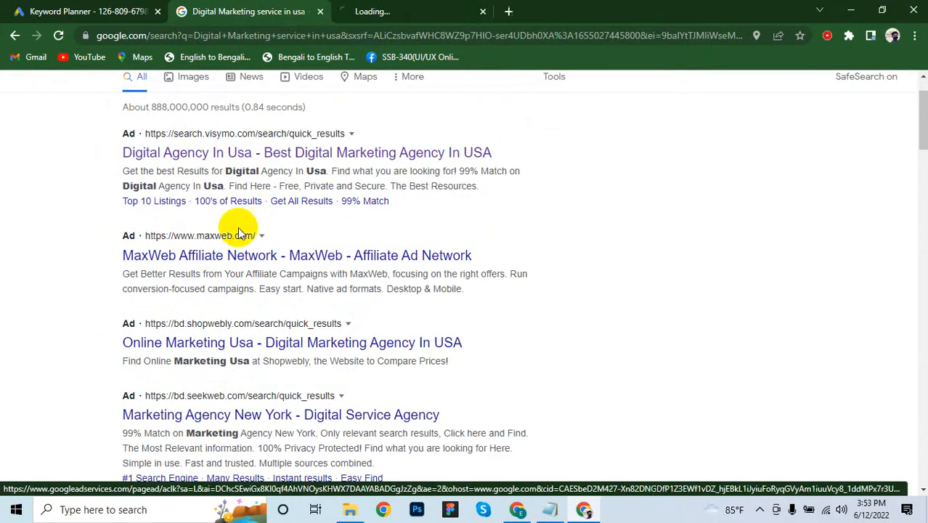
{"action": "left_click", "coordinate": [394, 9]}
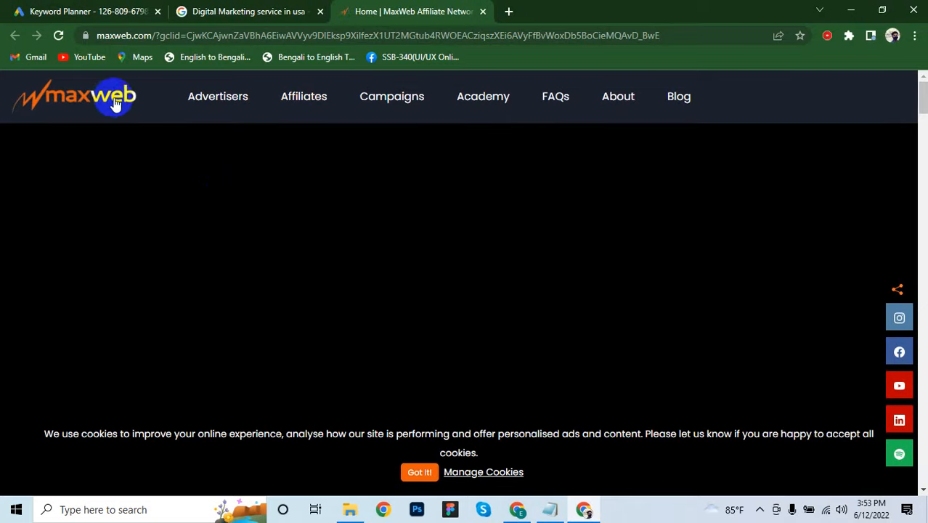
- Examine the MaxWeb home page's About Us, Our Values, Browse Campaigns, affiliate and "Become An Advertiser" sections
{"action": "scroll", "coordinate": [514, 231], "scroll_direction": "down", "scroll_amount": 10}
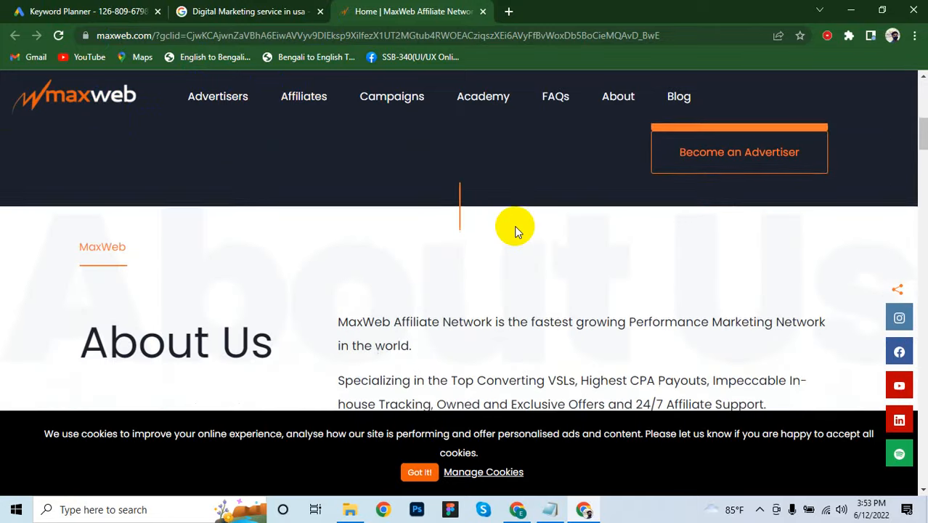
{"action": "scroll", "coordinate": [516, 231], "scroll_direction": "down", "scroll_amount": 3}
{"action": "scroll", "coordinate": [516, 231], "scroll_direction": "up", "scroll_amount": 4}
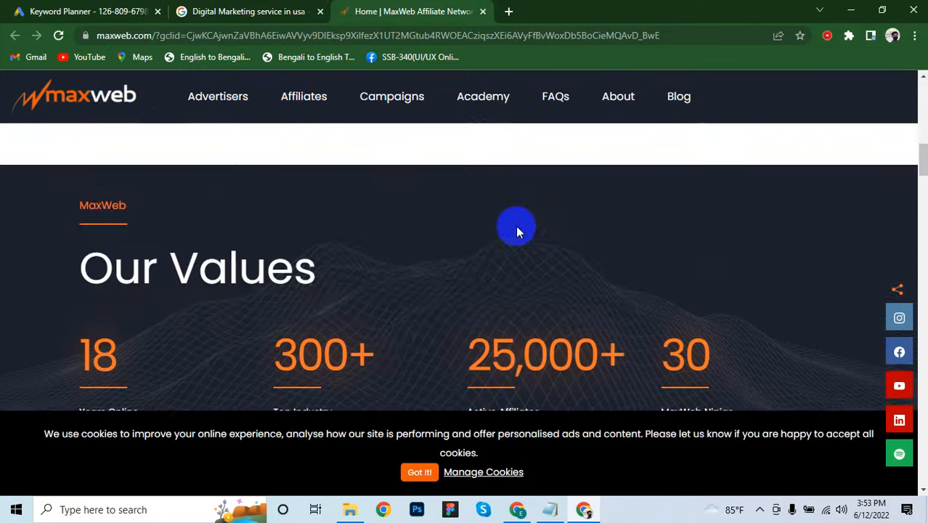
{"action": "scroll", "coordinate": [516, 230], "scroll_direction": "down", "scroll_amount": 2}
{"action": "scroll", "coordinate": [519, 226], "scroll_direction": "down", "scroll_amount": 6}
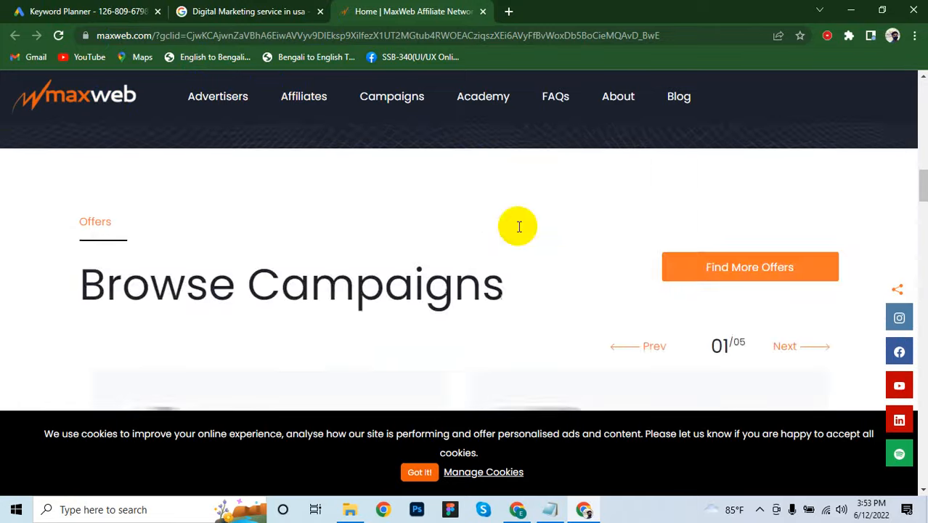
{"action": "scroll", "coordinate": [519, 230], "scroll_direction": "down", "scroll_amount": 4}
{"action": "scroll", "coordinate": [519, 231], "scroll_direction": "down", "scroll_amount": 2}
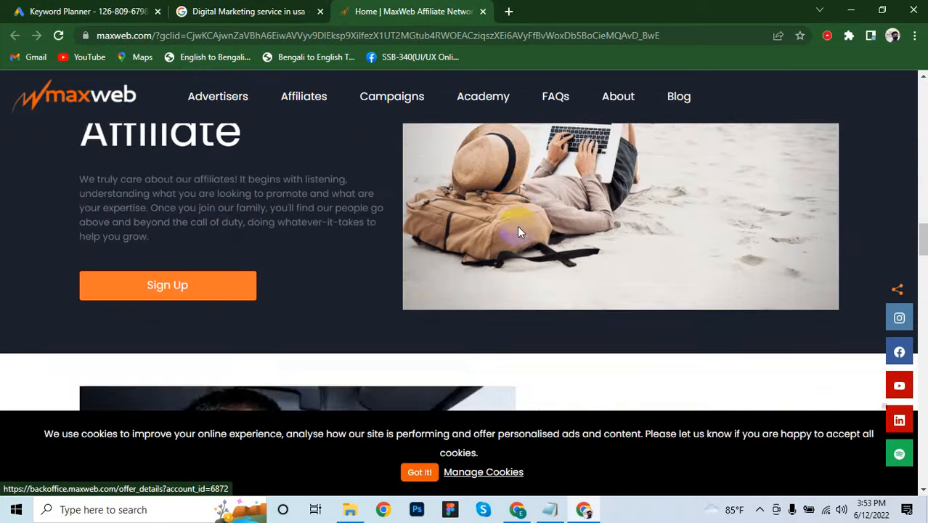
{"action": "scroll", "coordinate": [518, 231], "scroll_direction": "up", "scroll_amount": 2}
{"action": "scroll", "coordinate": [518, 231], "scroll_direction": "down", "scroll_amount": 5}
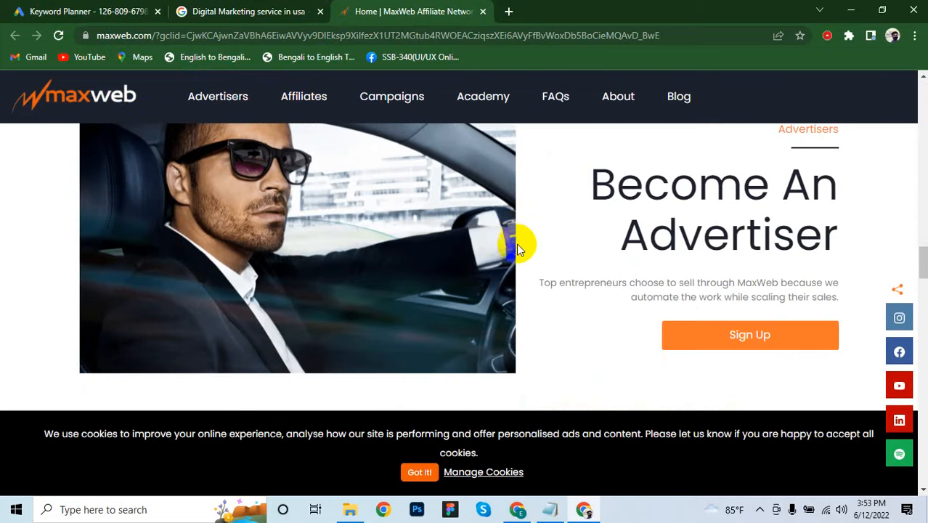
{"action": "left_click", "coordinate": [786, 336]}
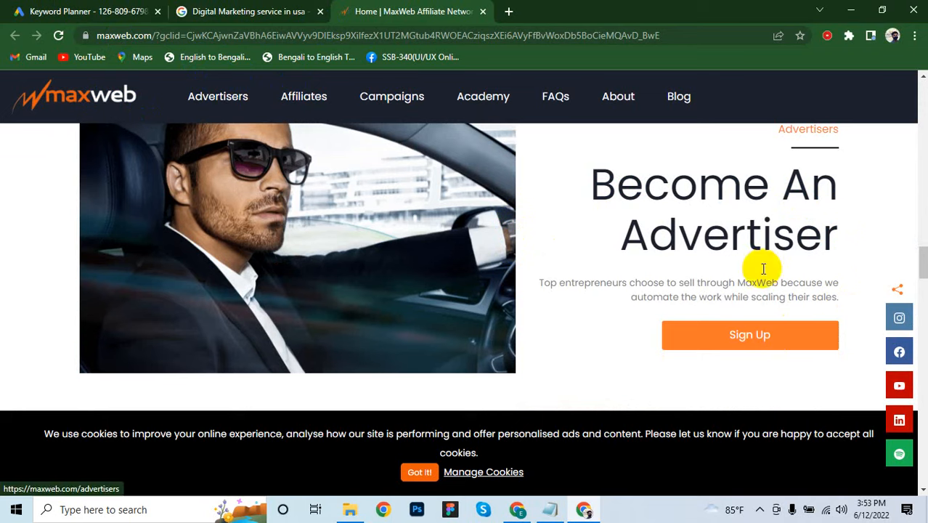
{"action": "scroll", "coordinate": [722, 207], "scroll_direction": "up", "scroll_amount": 2}
{"action": "scroll", "coordinate": [232, 290], "scroll_direction": "down", "scroll_amount": 2}
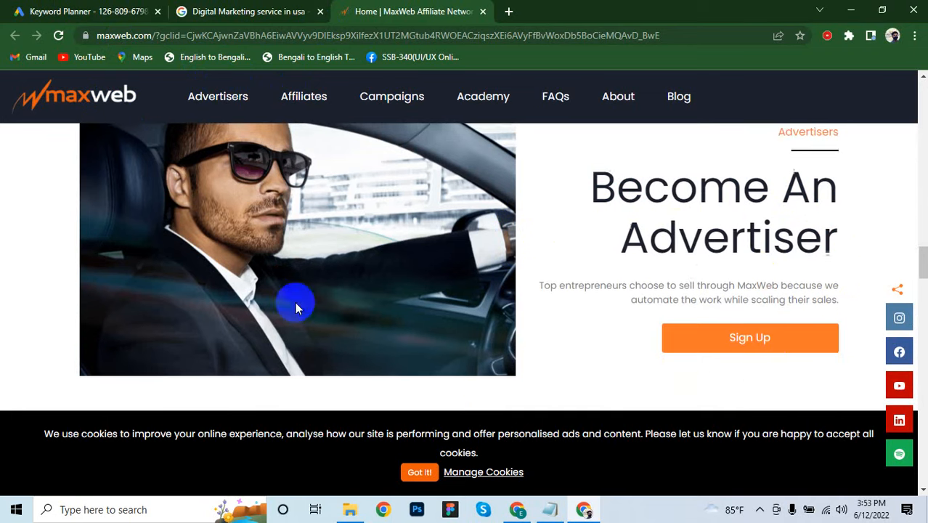
- Look through MaxWeb's Weekly Blog and team sections and check the company's contact address in the footer
{"action": "scroll", "coordinate": [679, 254], "scroll_direction": "down", "scroll_amount": 7}
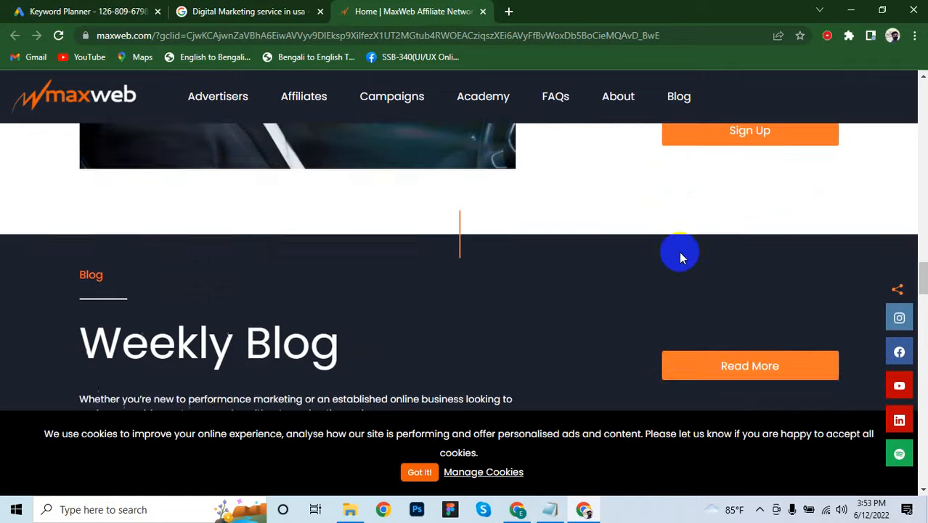
{"action": "scroll", "coordinate": [676, 256], "scroll_direction": "up", "scroll_amount": 2}
{"action": "scroll", "coordinate": [641, 241], "scroll_direction": "down", "scroll_amount": 10}
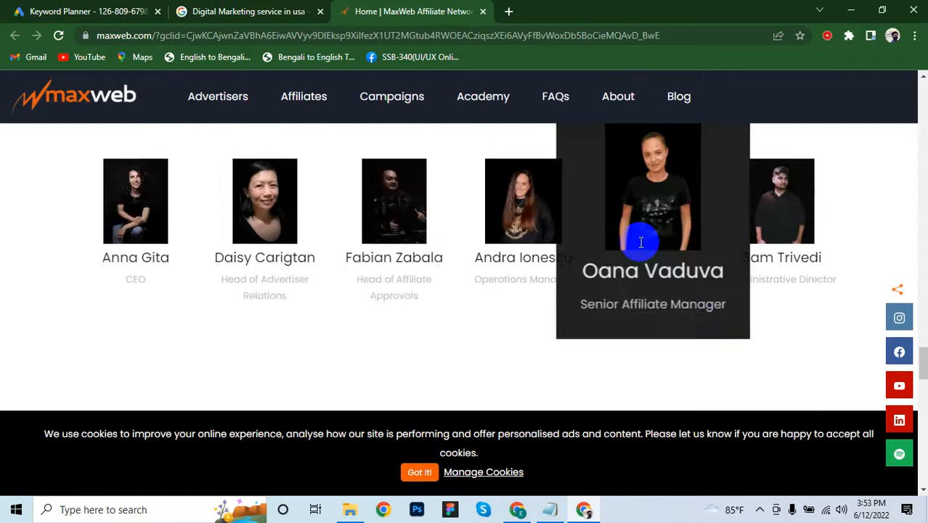
{"action": "scroll", "coordinate": [638, 241], "scroll_direction": "down", "scroll_amount": 5}
{"action": "scroll", "coordinate": [637, 242], "scroll_direction": "down", "scroll_amount": 4}
{"action": "scroll", "coordinate": [637, 242], "scroll_direction": "down", "scroll_amount": 10}
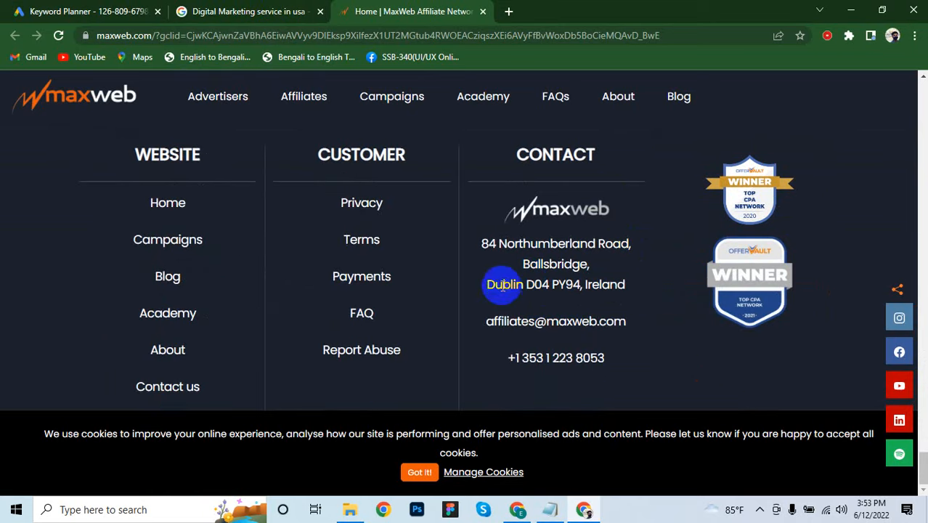
{"action": "left_click_drag", "start_coordinate": [502, 284], "coordinate": [562, 284]}
{"action": "left_click", "coordinate": [645, 301]}
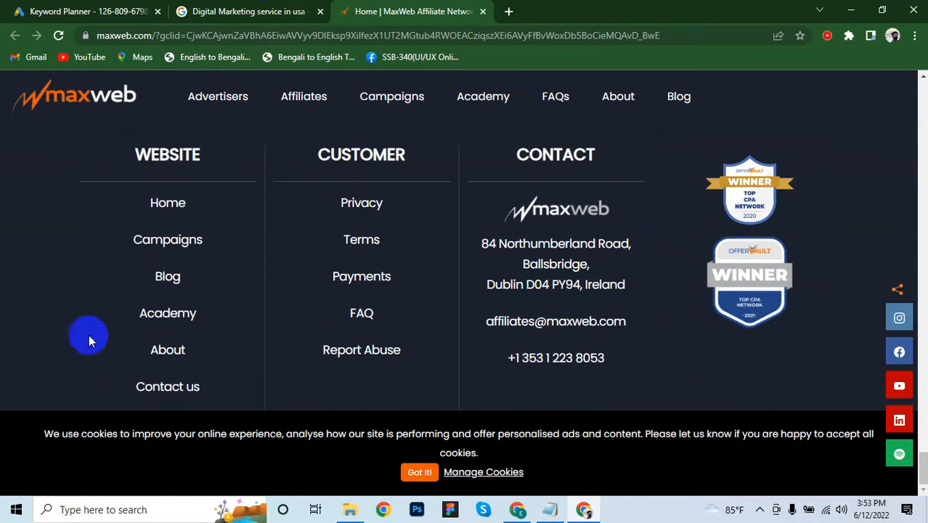
- Return to the digital marketing search results and open "Top Digital Marketing Agencies in the United States - Clutch"
{"action": "left_click", "coordinate": [231, 6]}
{"action": "scroll", "coordinate": [383, 232], "scroll_direction": "down", "scroll_amount": 2}
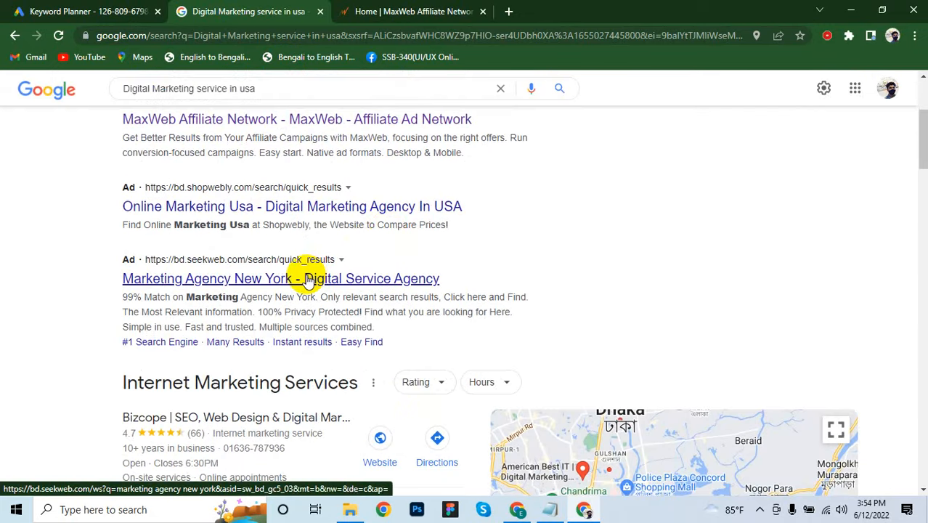
{"action": "scroll", "coordinate": [290, 240], "scroll_direction": "up", "scroll_amount": 2}
{"action": "scroll", "coordinate": [240, 263], "scroll_direction": "down", "scroll_amount": 8}
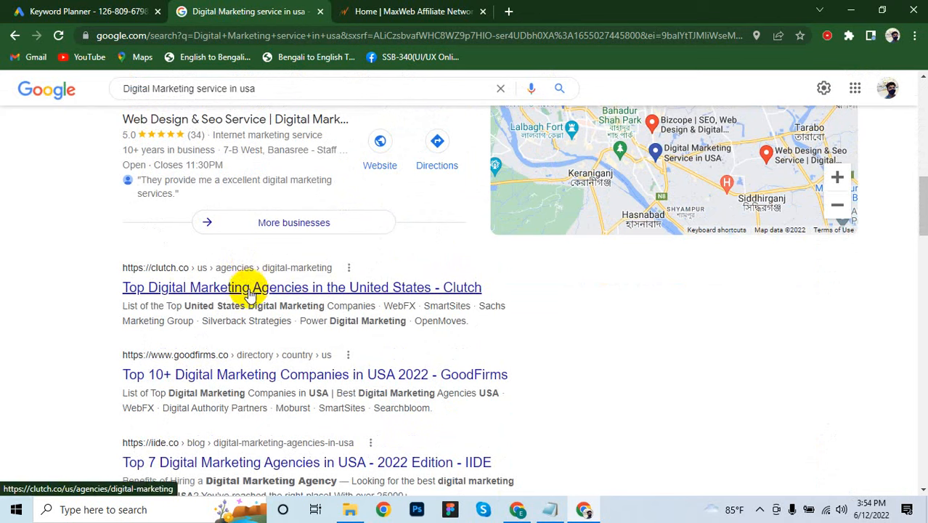
{"action": "left_click", "coordinate": [252, 293]}
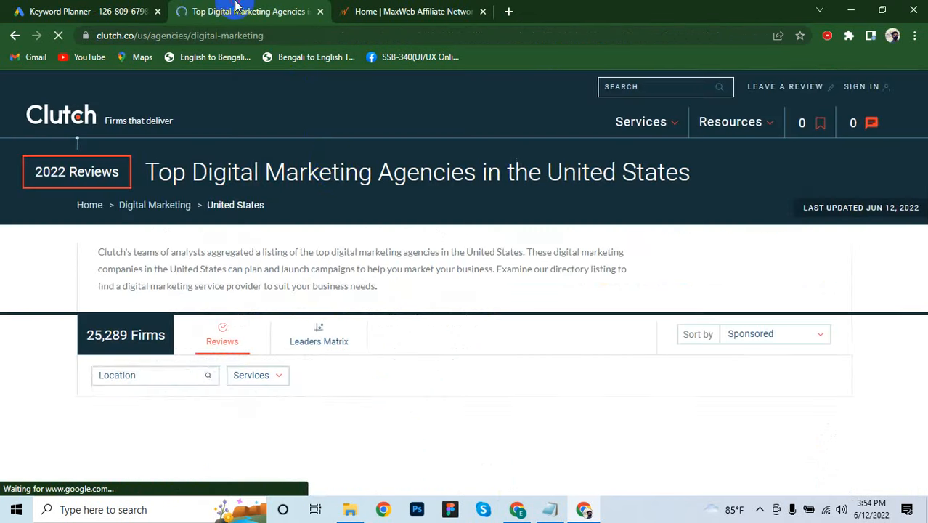
- Skim Clutch's list of digital marketing agencies in the United States, and close the Clutch and MaxWeb pages to return to Keyword Planner
{"action": "scroll", "coordinate": [328, 167], "scroll_direction": "down", "scroll_amount": 1}
{"action": "scroll", "coordinate": [328, 174], "scroll_direction": "down", "scroll_amount": 5}
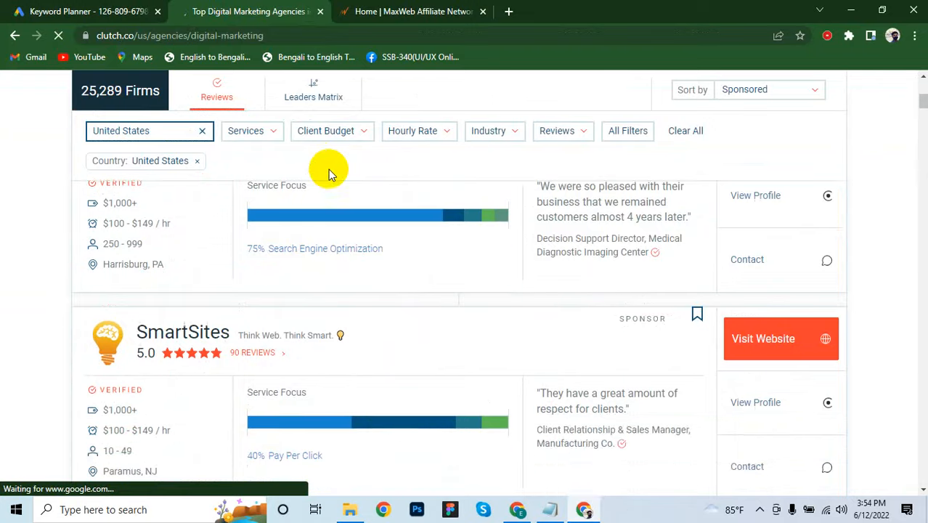
{"action": "scroll", "coordinate": [328, 180], "scroll_direction": "down", "scroll_amount": 2}
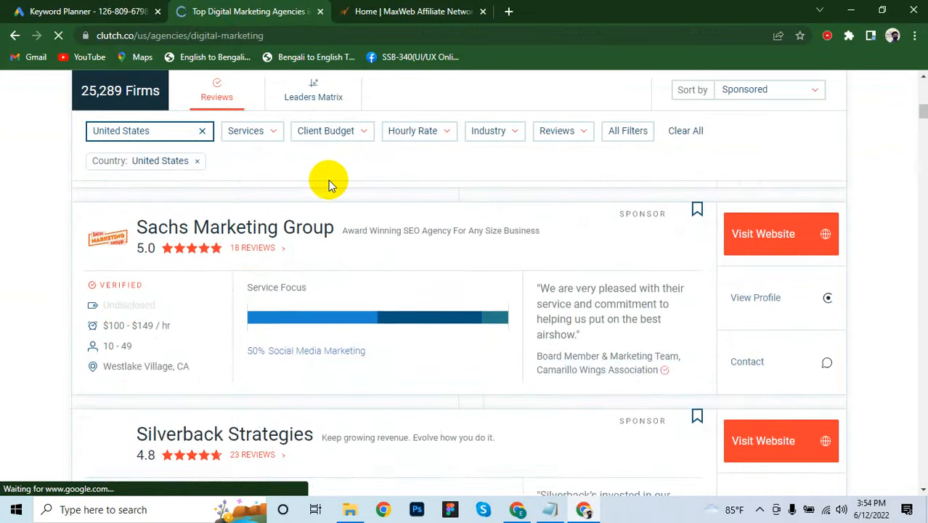
{"action": "scroll", "coordinate": [328, 180], "scroll_direction": "down", "scroll_amount": 3}
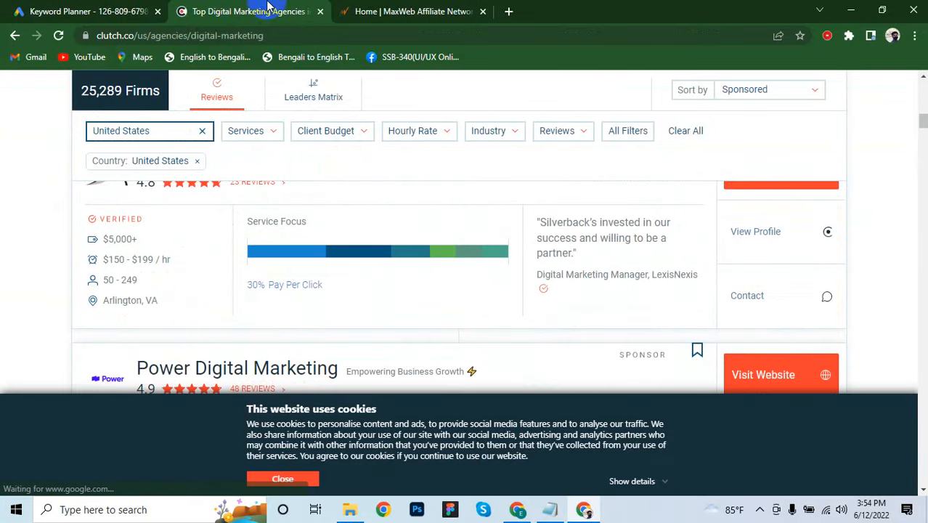
{"action": "left_click", "coordinate": [320, 13]}
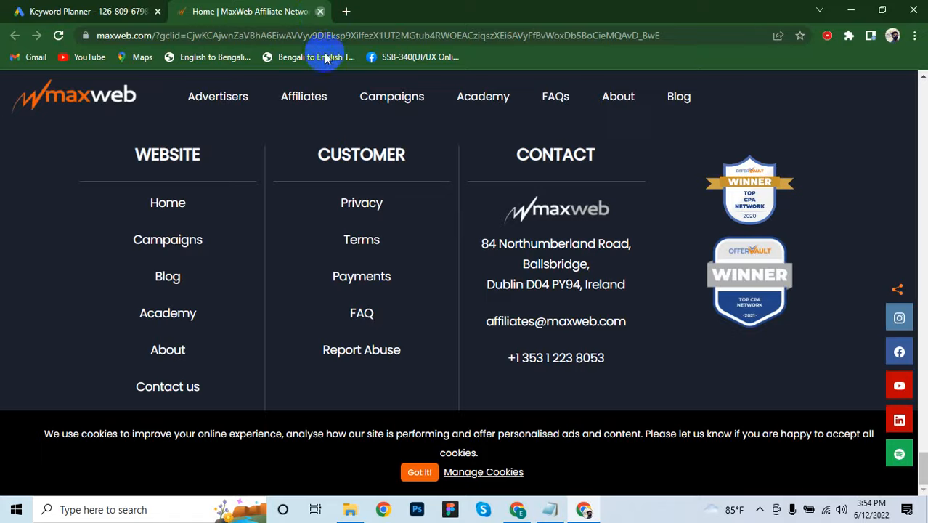
{"action": "left_click", "coordinate": [320, 12]}
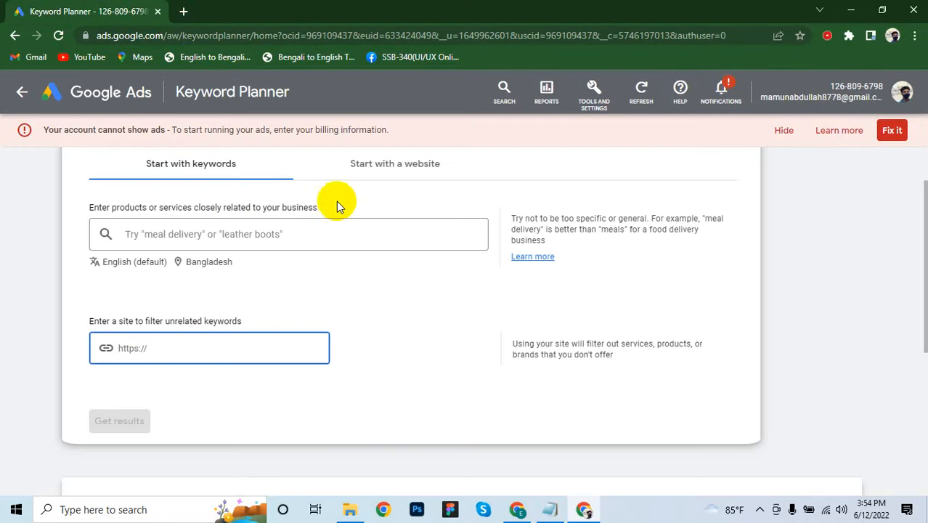
- Add "Digital Marketing Service", "Branding", "Website design" and "Website devolopment" as seed keywords for the business
{"action": "left_click", "coordinate": [250, 235]}
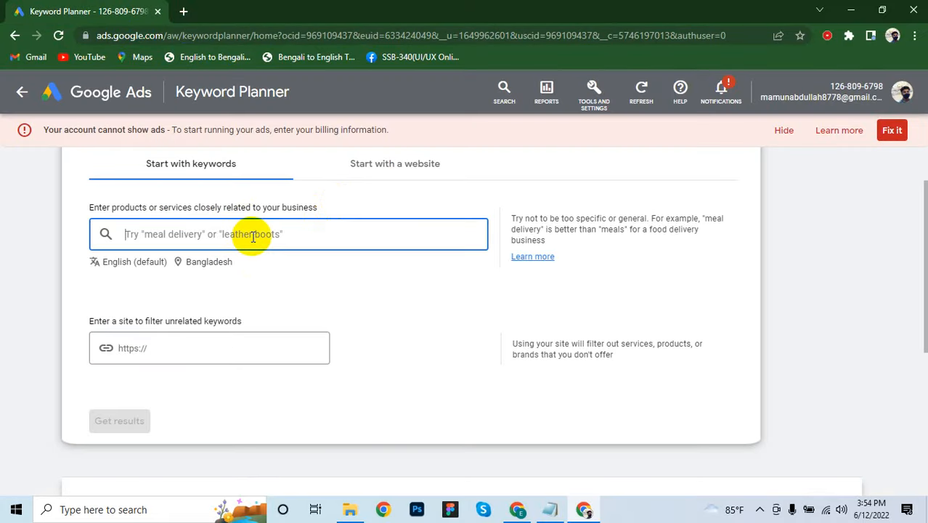
{"action": "type", "text": "Digital Marketing Service"}
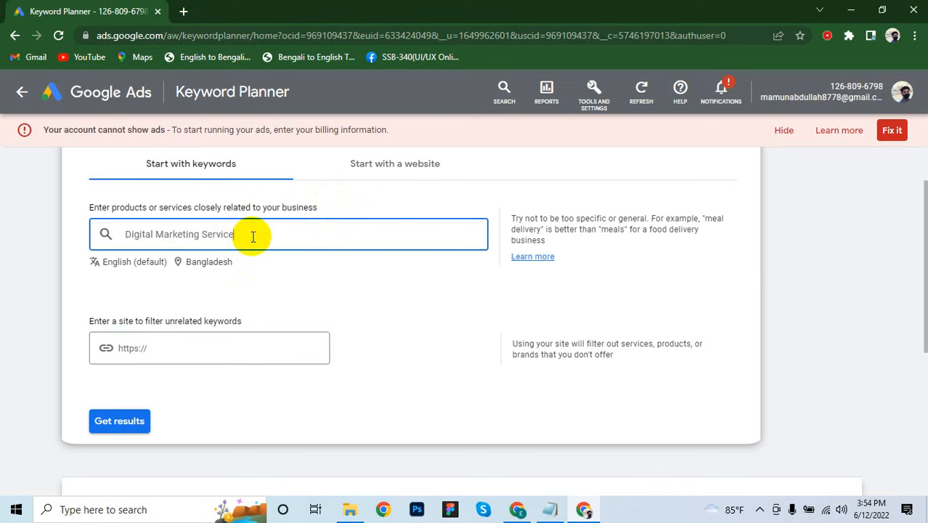
{"action": "key", "text": "Return"}
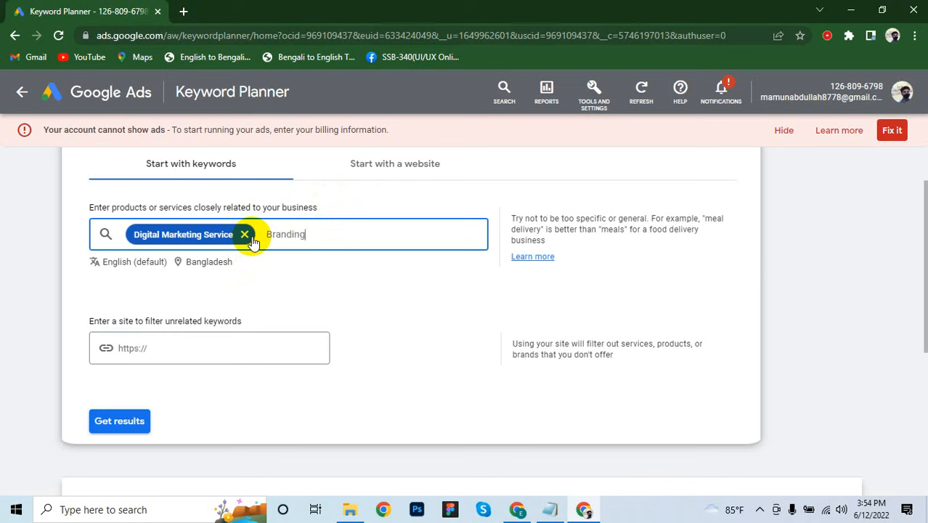
{"action": "type", "text": "Branding"}
{"action": "key", "text": "Return"}
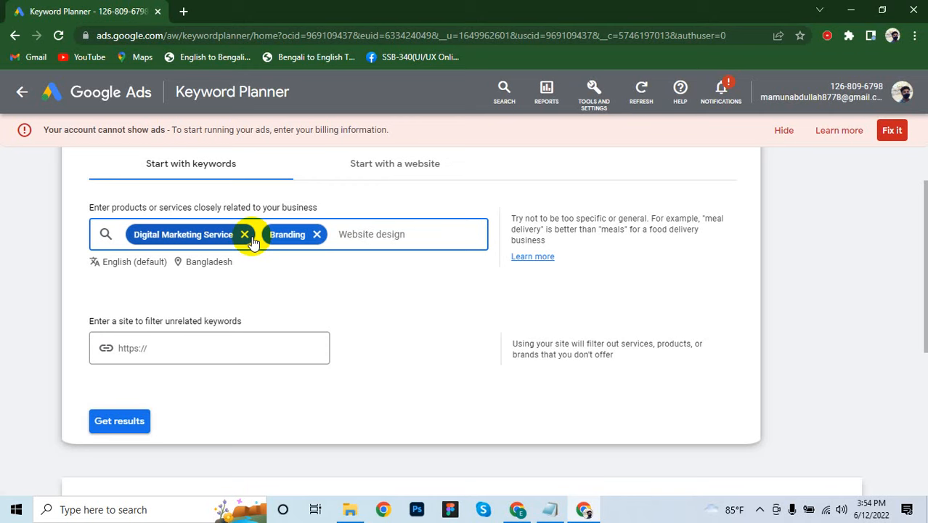
{"action": "key", "text": "Return"}
{"action": "type", "text": "W"}
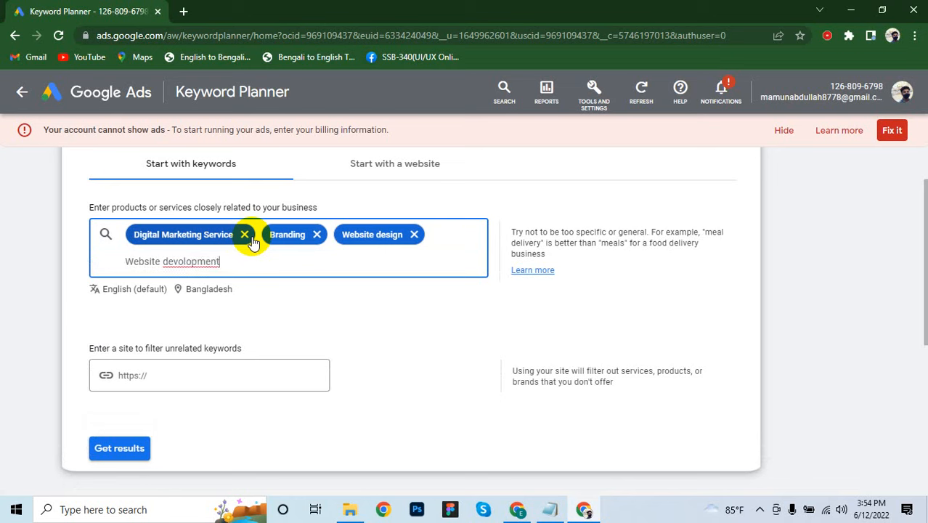
{"action": "key", "text": "Return"}
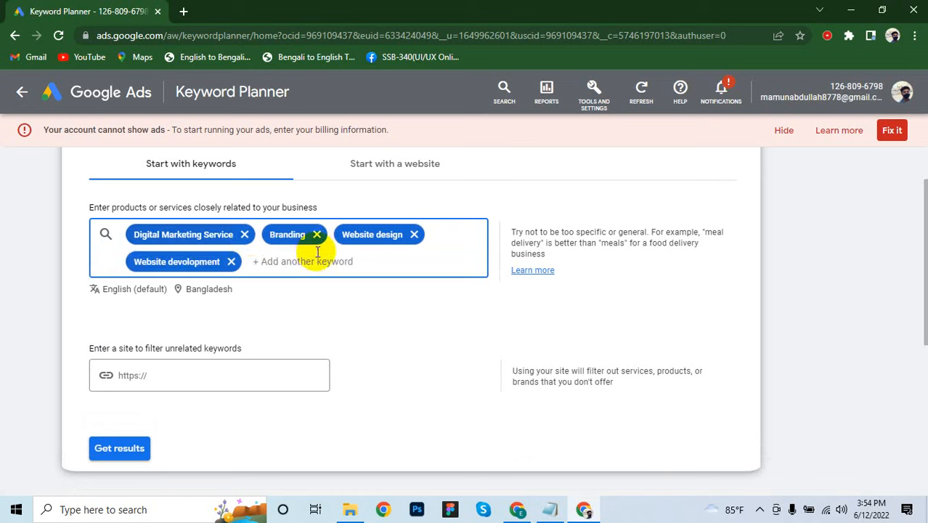
- Add "app design" and "lending page design" to the seed keywords
{"action": "type", "text": "u"}
{"action": "key", "text": "BackSpace"}
{"action": "type", "text": "app design"}
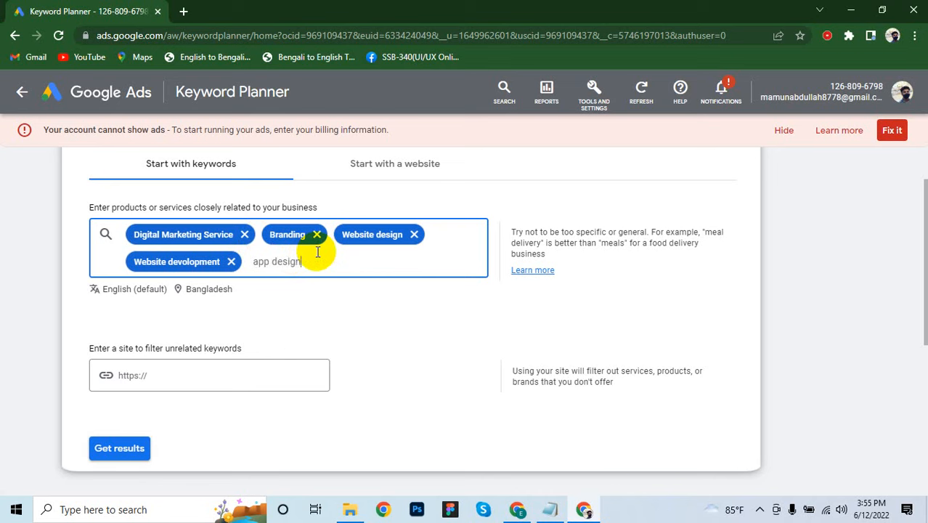
{"action": "key", "text": "Return"}
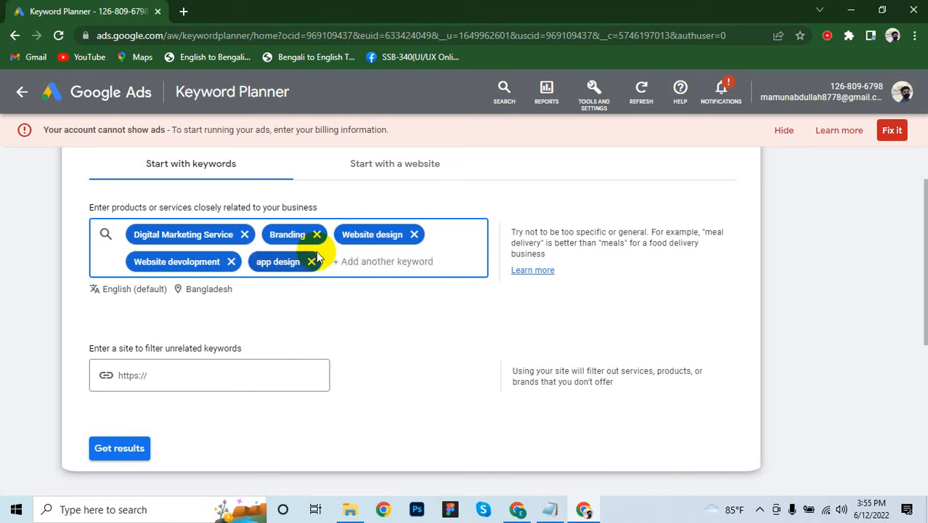
{"action": "type", "text": "lending page design"}
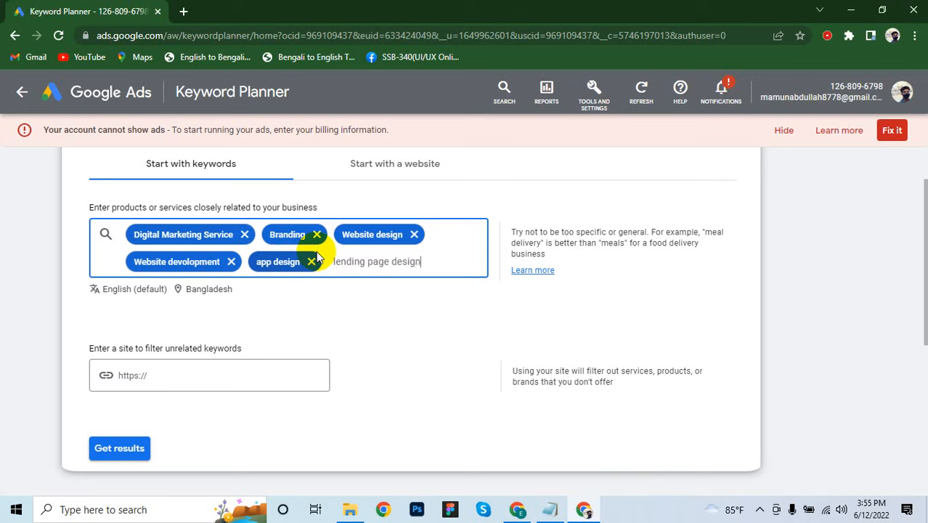
{"action": "key", "text": "Return"}
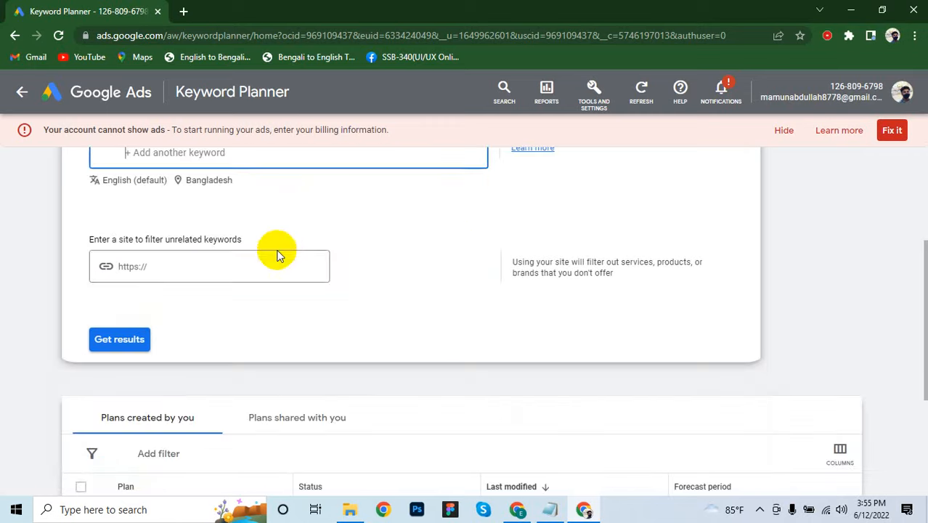
{"action": "scroll", "coordinate": [287, 260], "scroll_direction": "down", "scroll_amount": 2}
{"action": "left_click", "coordinate": [184, 270]}
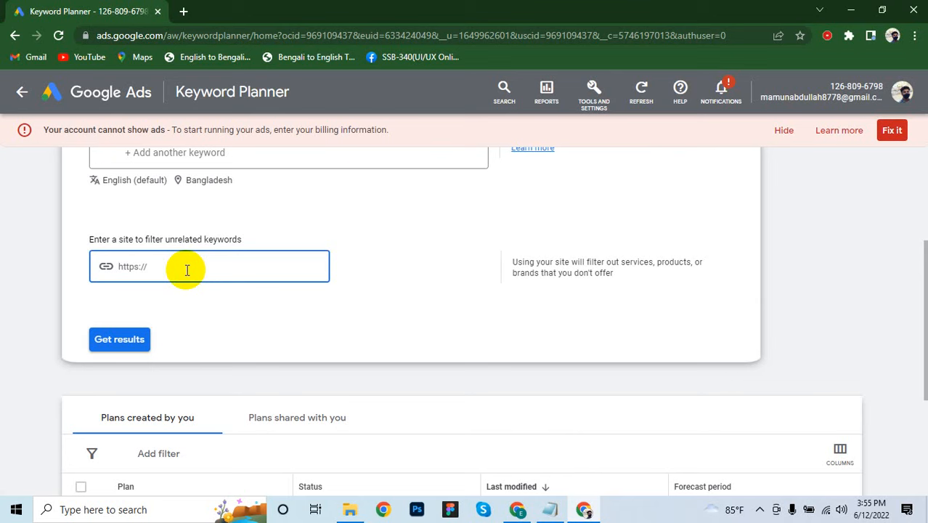
{"action": "type", "text": "en"}
{"action": "key", "text": "BackSpace"}
{"action": "key", "text": "BackSpace"}
{"action": "type", "text": "w"}
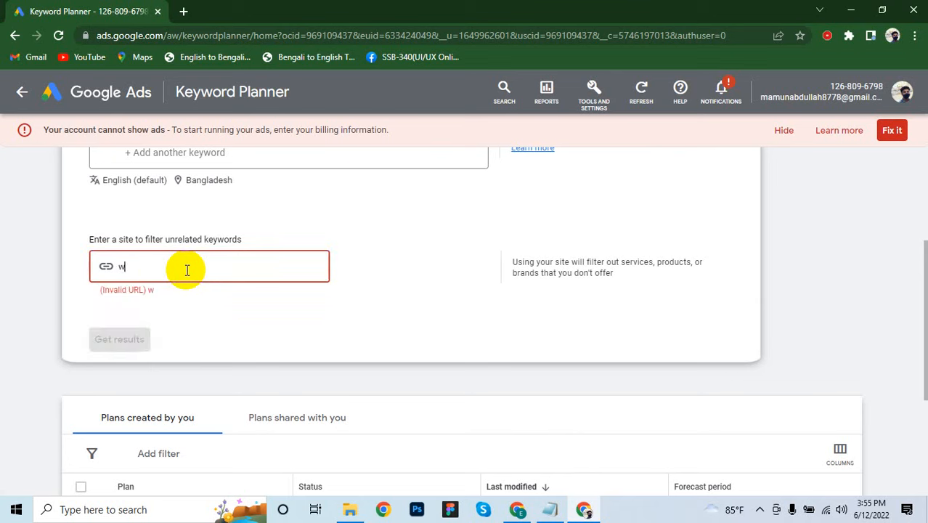
{"action": "type", "text": "ww.enuvait.com"}
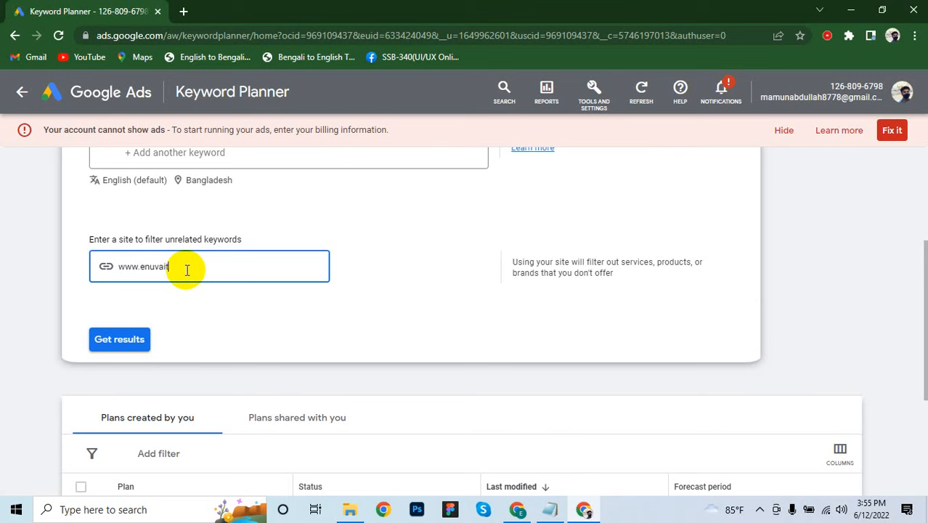
{"action": "left_click", "coordinate": [119, 338]}
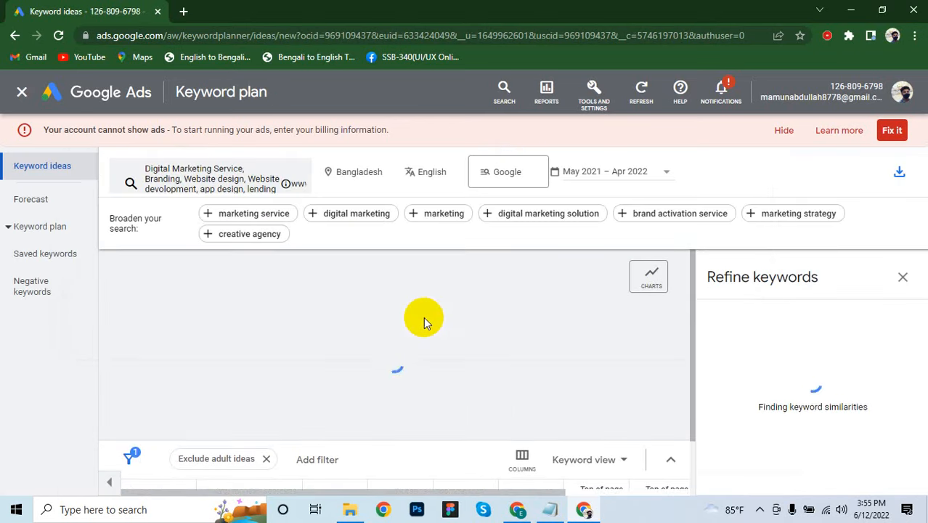
- Broaden the search with "marketing strategy", get the updated keyword ideas and close the Refine keywords pane
{"action": "left_click", "coordinate": [750, 214]}
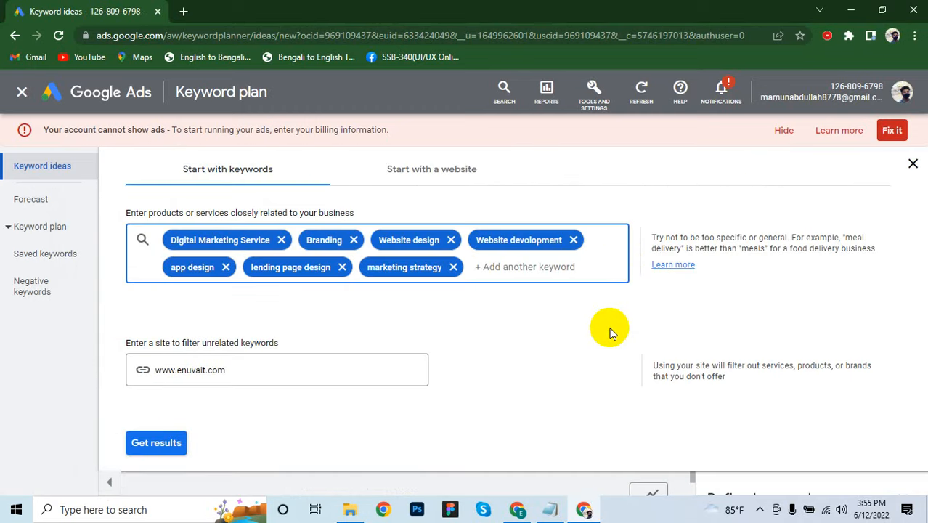
{"action": "left_click", "coordinate": [174, 444]}
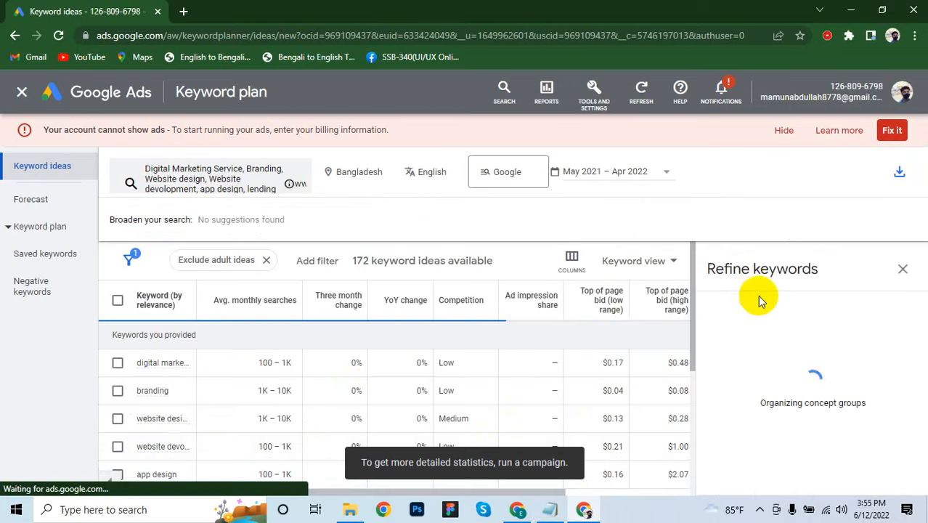
{"action": "scroll", "coordinate": [546, 287], "scroll_direction": "down", "scroll_amount": 1}
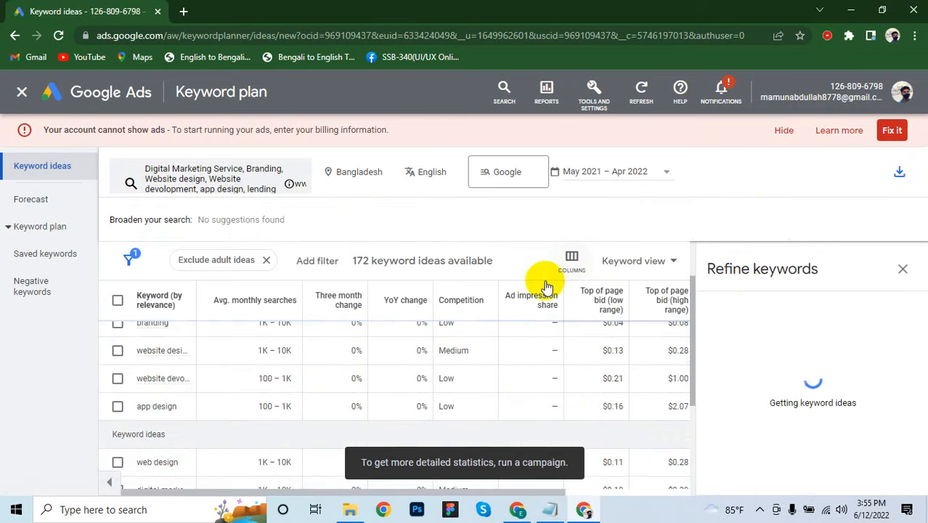
{"action": "left_click", "coordinate": [903, 278]}
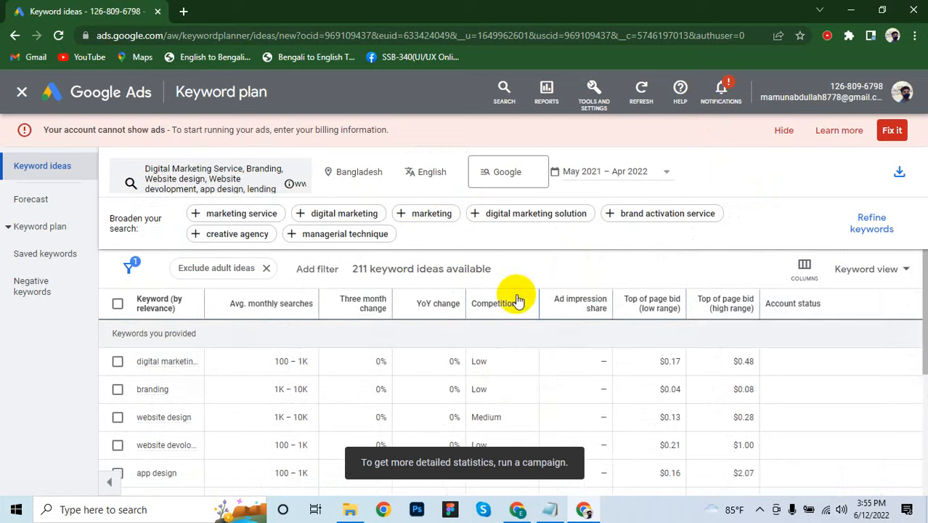
- Review the keyword ideas table and increase the number of rows shown per page
{"action": "scroll", "coordinate": [297, 392], "scroll_direction": "down", "scroll_amount": 2}
{"action": "scroll", "coordinate": [218, 406], "scroll_direction": "down", "scroll_amount": 2}
{"action": "scroll", "coordinate": [345, 428], "scroll_direction": "up", "scroll_amount": 5}
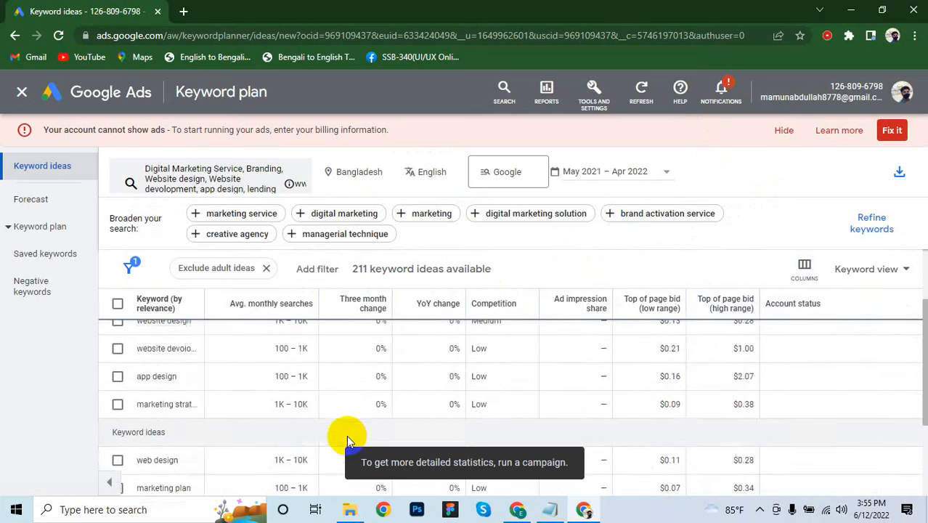
{"action": "scroll", "coordinate": [341, 428], "scroll_direction": "down", "scroll_amount": 5}
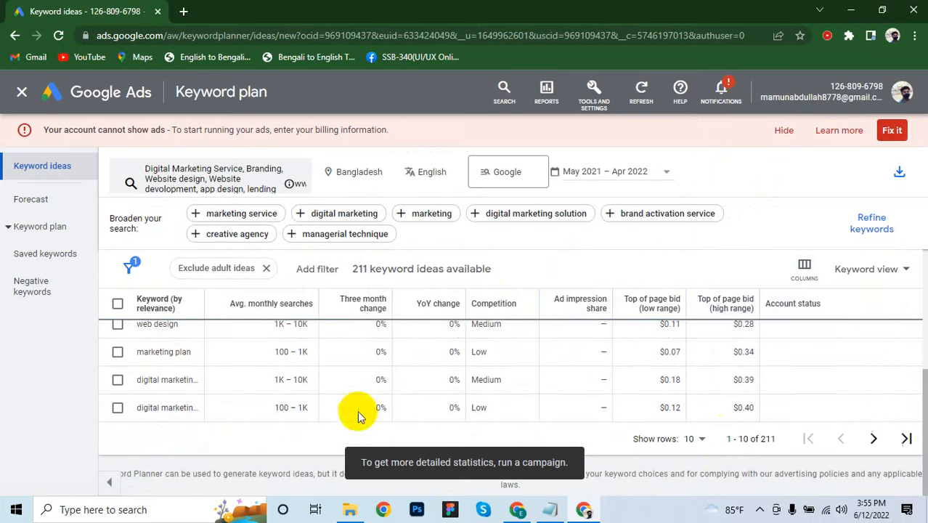
{"action": "left_click", "coordinate": [699, 438]}
{"action": "left_click", "coordinate": [703, 421]}
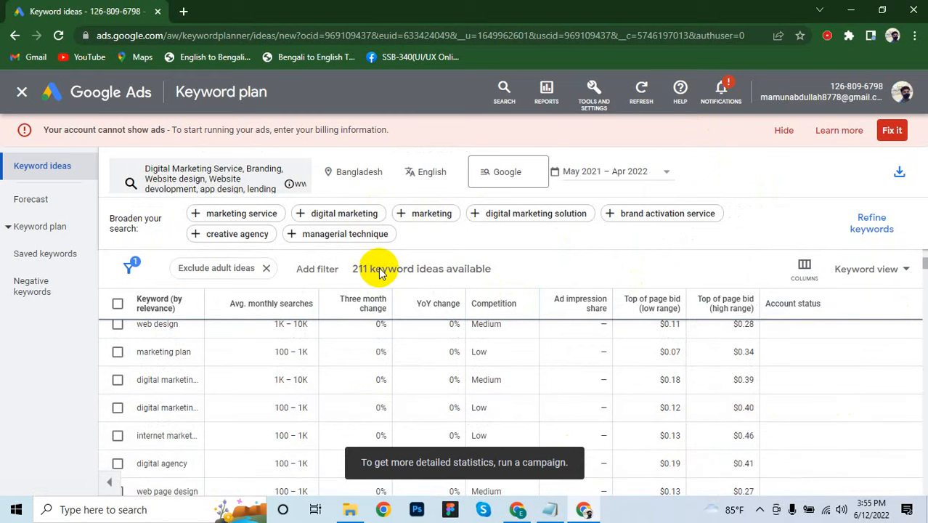
{"action": "left_click", "coordinate": [873, 270]}
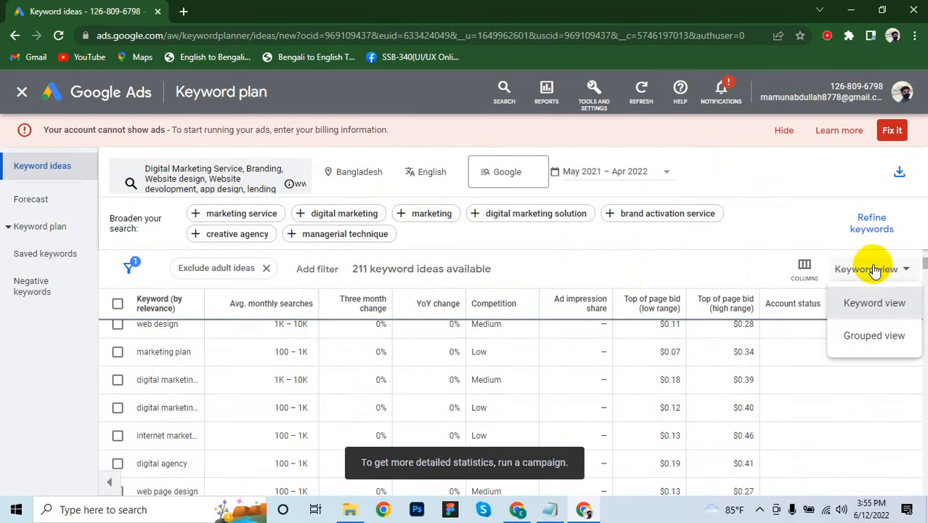
{"action": "left_click", "coordinate": [874, 270]}
- Try to download the keyword ideas to Google Sheets in the My Drive folder
{"action": "left_click", "coordinate": [899, 172]}
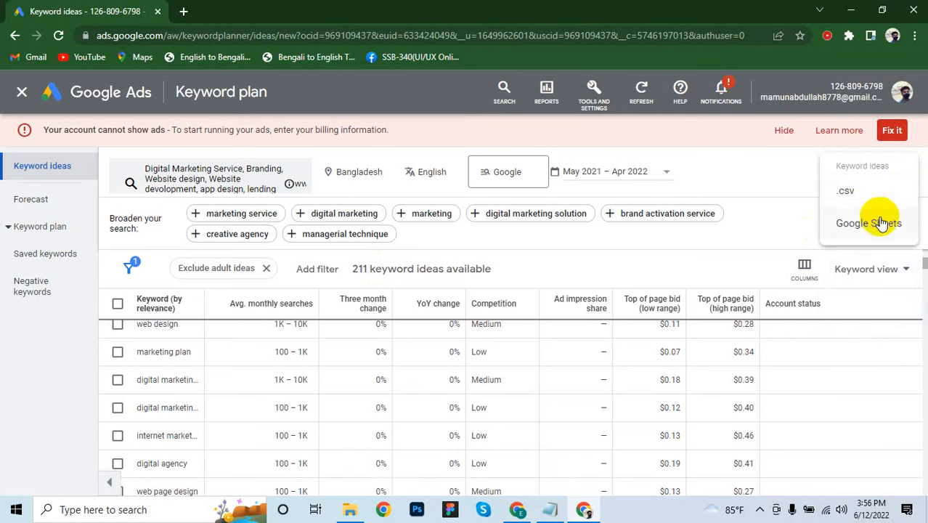
{"action": "left_click", "coordinate": [882, 222]}
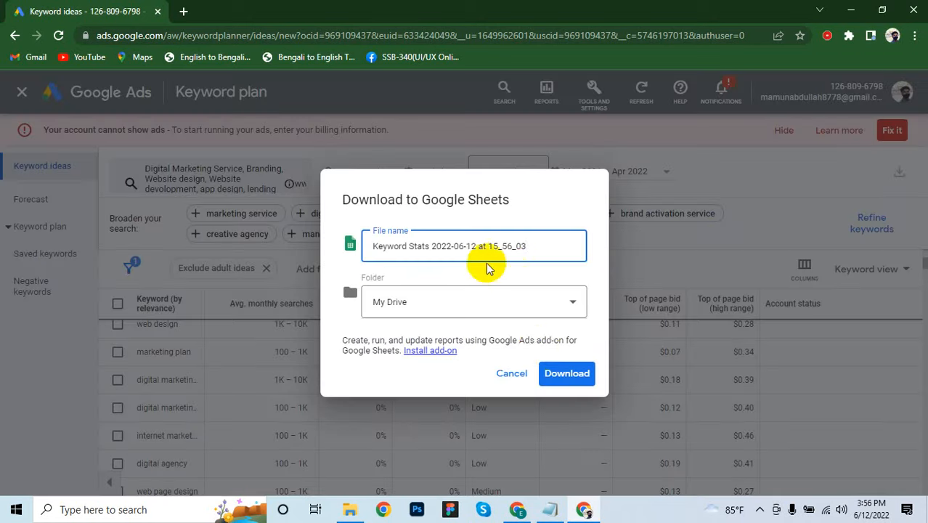
{"action": "left_click", "coordinate": [559, 374]}
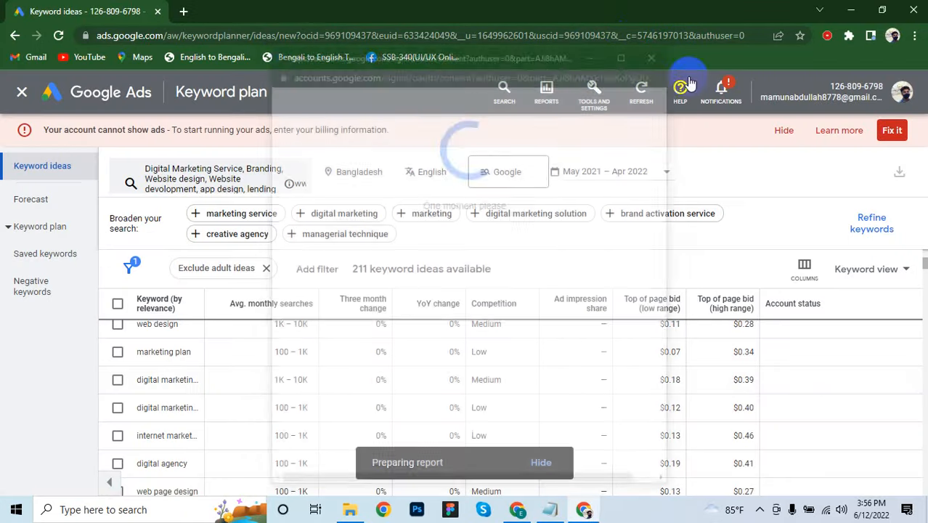
- Download the keyword ideas as a .csv file to the Downloads folder and open the file in Excel
{"action": "left_click", "coordinate": [907, 179]}
{"action": "left_click", "coordinate": [860, 188]}
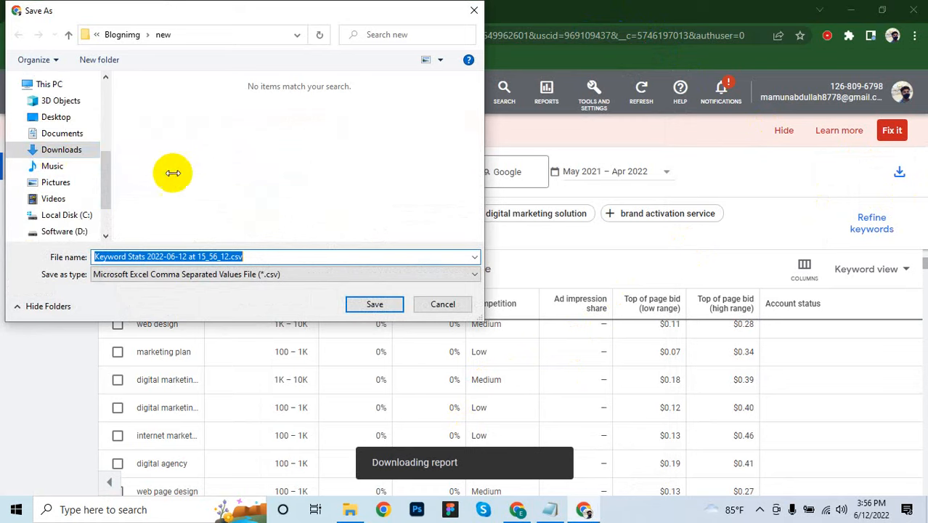
{"action": "left_click", "coordinate": [48, 149]}
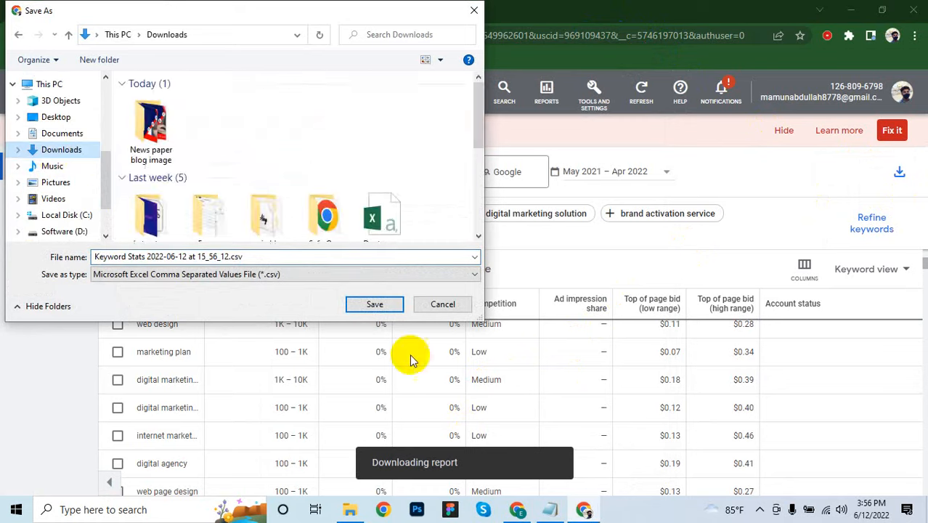
{"action": "left_click", "coordinate": [376, 304]}
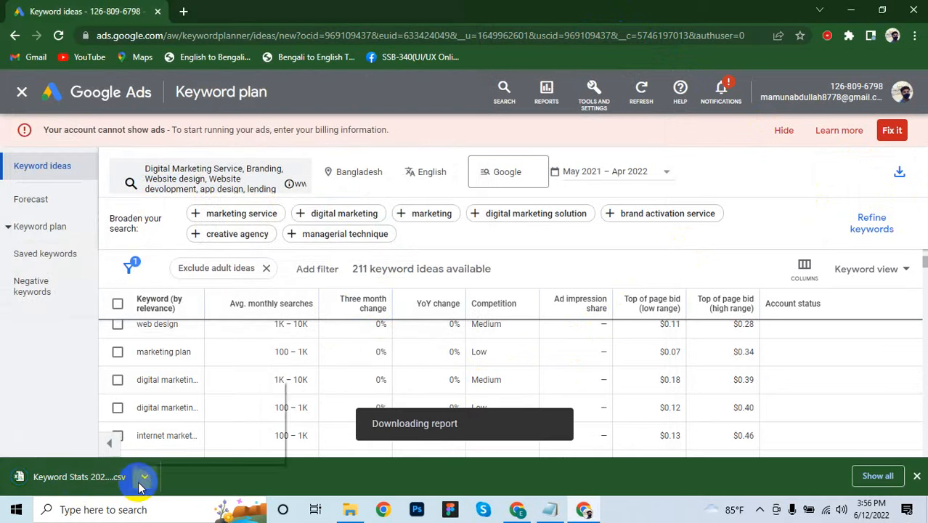
{"action": "left_click", "coordinate": [127, 476]}
{"action": "left_click", "coordinate": [188, 389]}
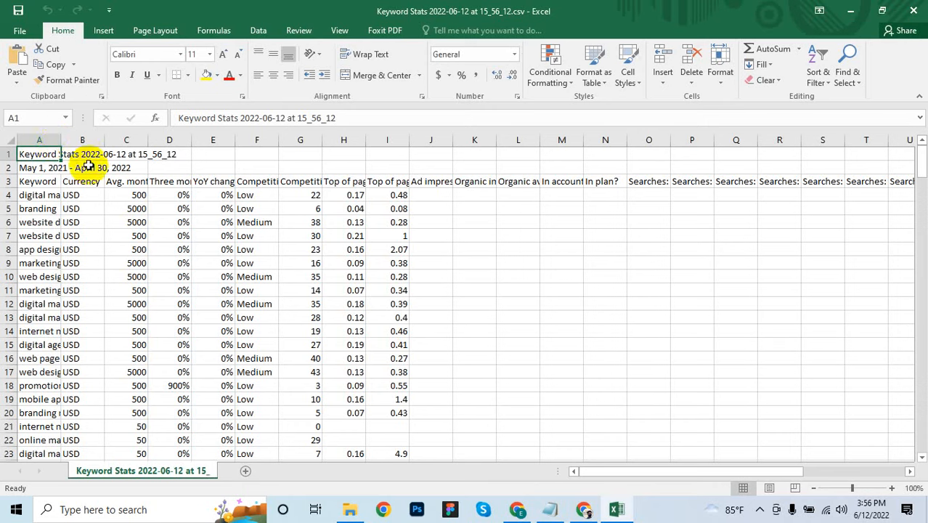
- Widen the Keyword, Currency and Avg. monthly searches columns of the sheet to make their contents readable
{"action": "left_click_drag", "start_coordinate": [61, 140], "coordinate": [431, 145]}
{"action": "left_click", "coordinate": [197, 143]}
{"action": "left_click", "coordinate": [720, 236]}
{"action": "left_click", "coordinate": [332, 140]}
{"action": "left_click", "coordinate": [799, 235]}
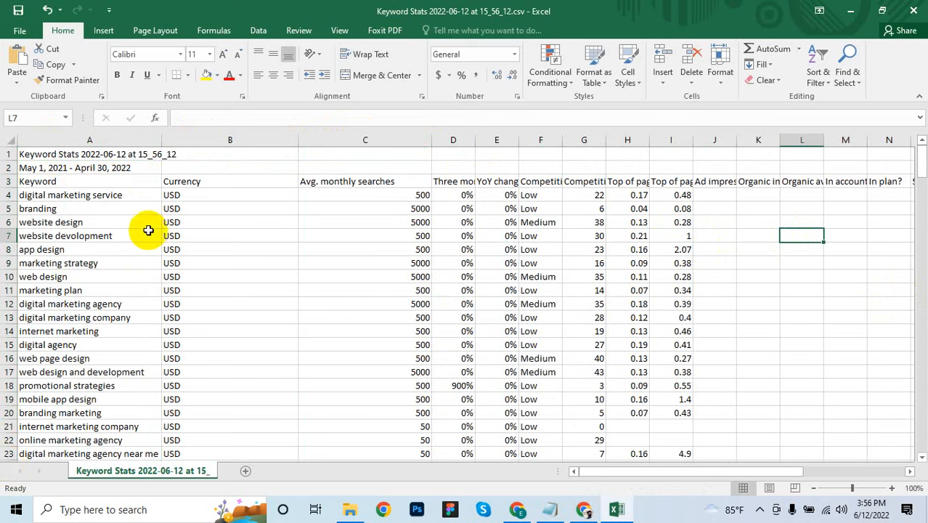
- Examine the average monthly searches for the keywords digital marketing service, branding and website design
{"action": "left_click", "coordinate": [393, 196]}
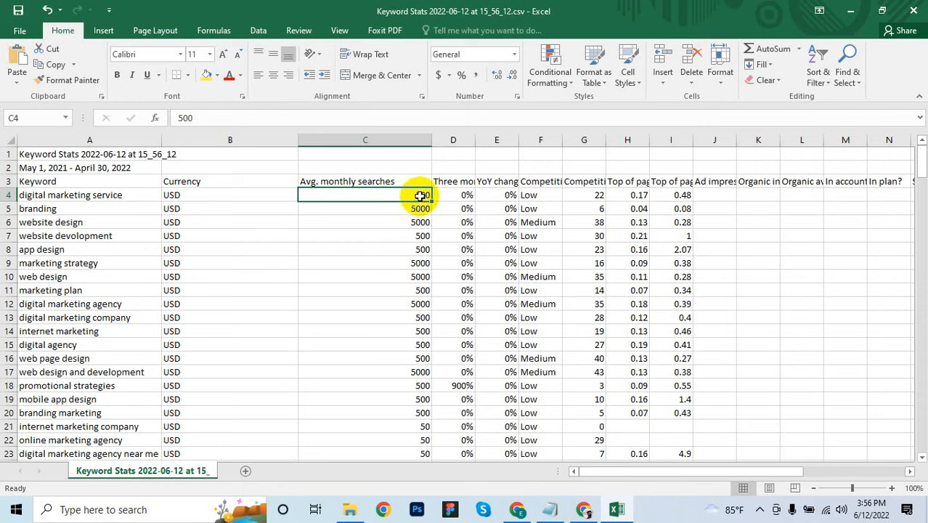
{"action": "left_click", "coordinate": [410, 209]}
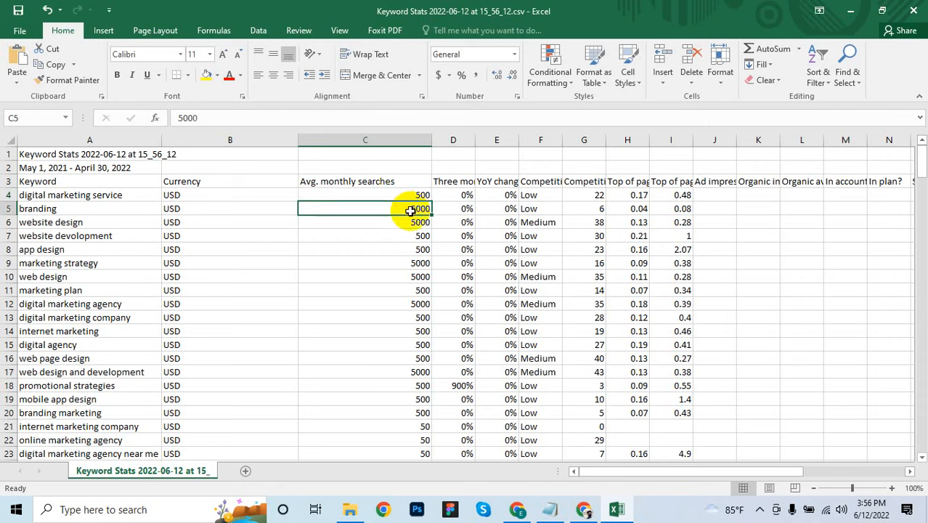
{"action": "left_click", "coordinate": [411, 223]}
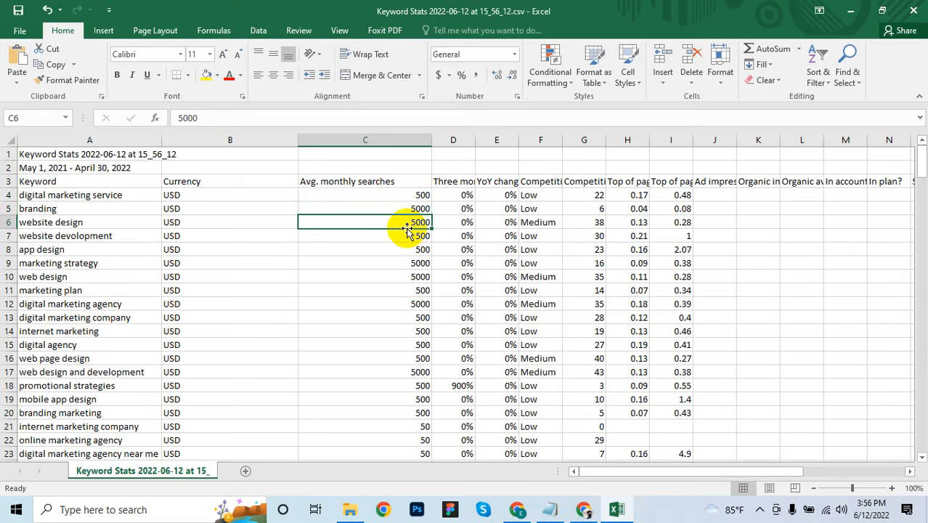
{"action": "left_click", "coordinate": [403, 235]}
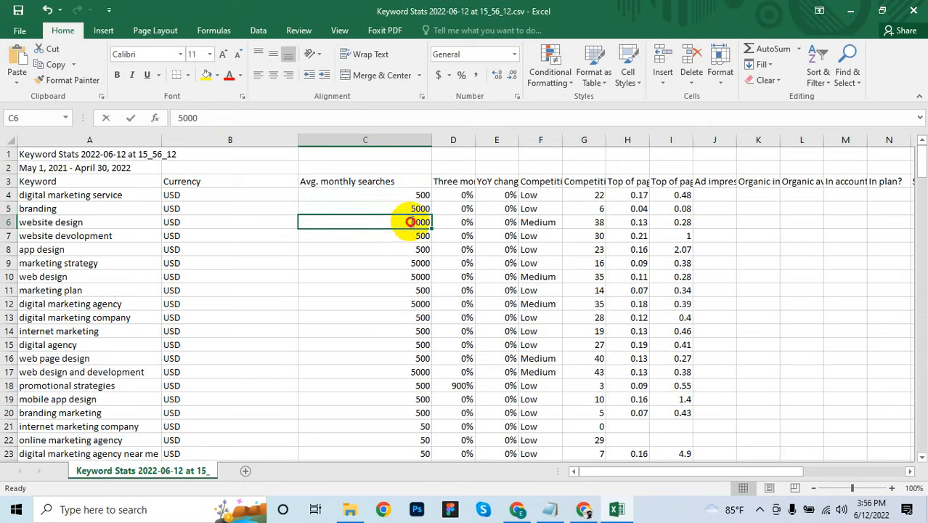
{"action": "double_click", "coordinate": [410, 222]}
- Select the keyword cells branding, website design, marketing strategy, web design, digital marketing agency, digital marketing company, and web design and development together
{"action": "left_click_drag", "start_coordinate": [37, 209], "coordinate": [48, 219]}
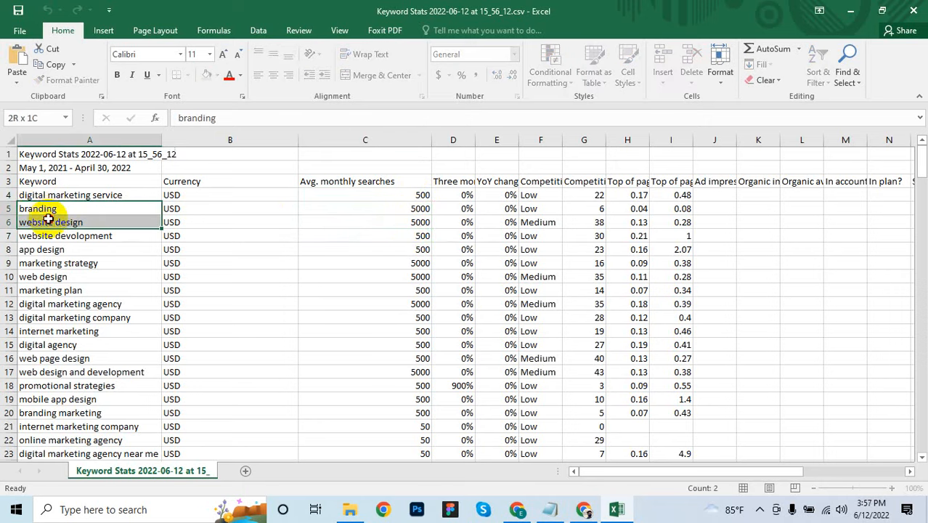
{"action": "left_click", "coordinate": [58, 263], "text": "ctrl"}
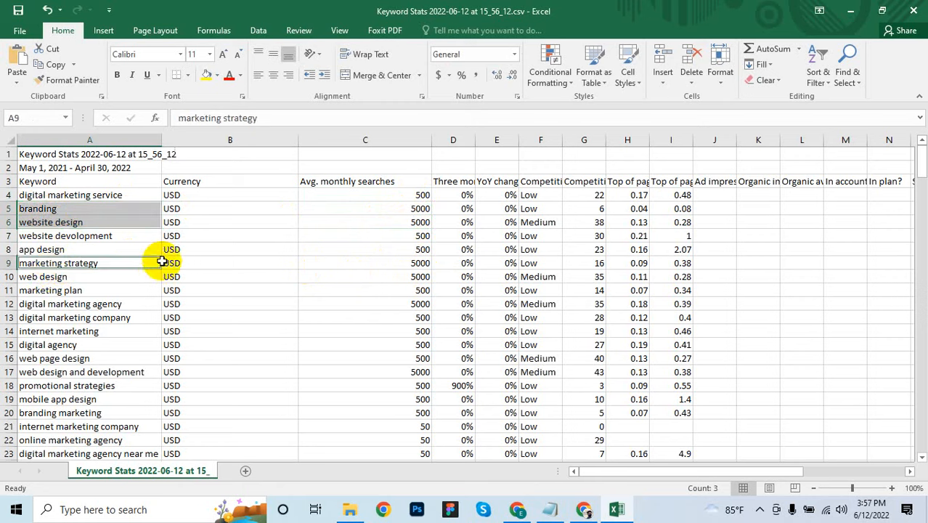
{"action": "left_click", "coordinate": [51, 276], "text": "ctrl"}
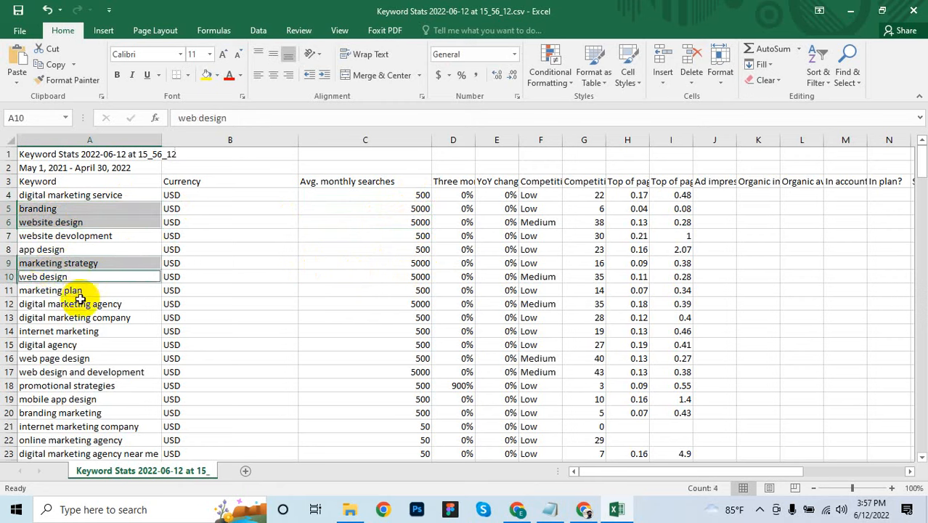
{"action": "left_click", "coordinate": [76, 304], "text": "ctrl"}
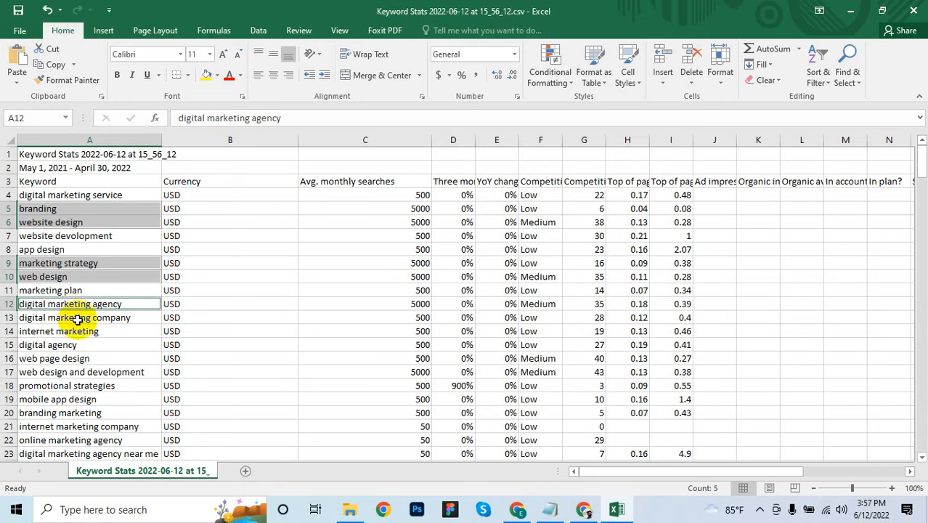
{"action": "left_click", "coordinate": [77, 318], "text": "ctrl"}
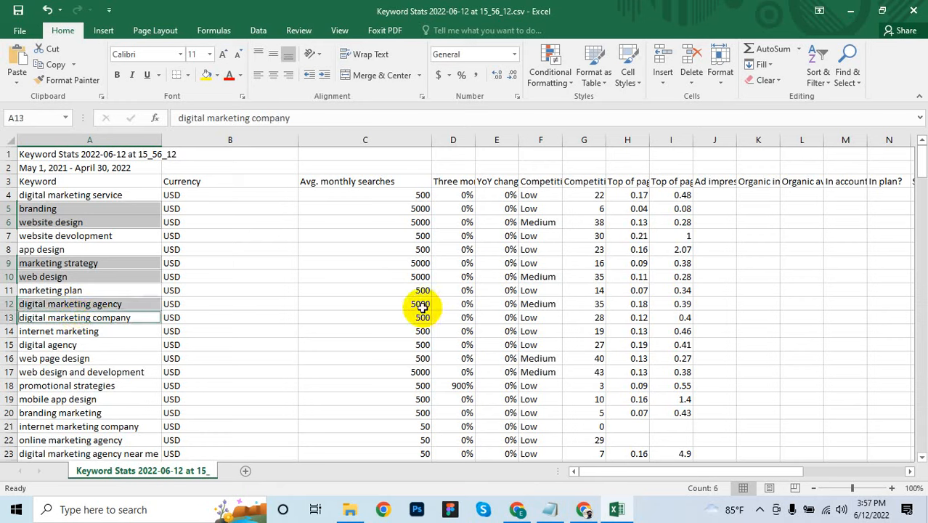
{"action": "left_click", "coordinate": [127, 372], "text": "ctrl"}
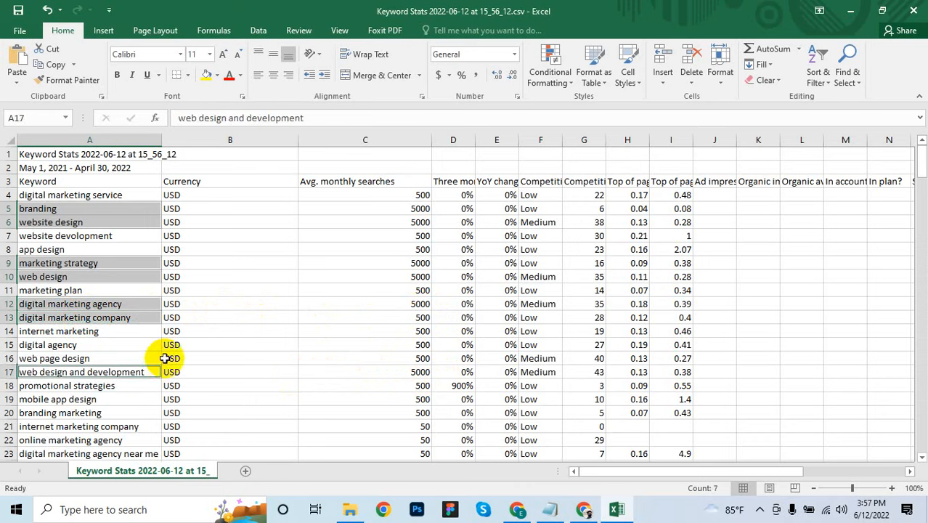
{"action": "left_click", "coordinate": [760, 510]}
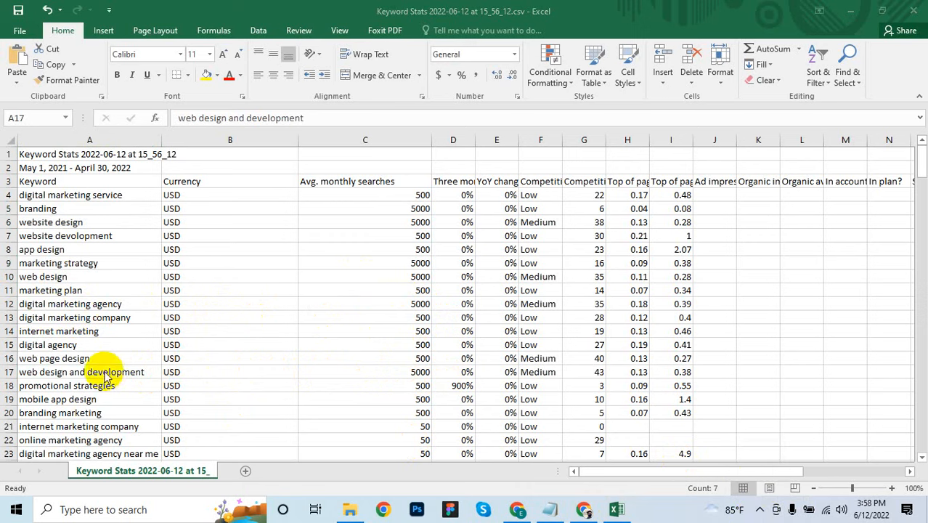
- Look through the rest of the exported keyword list and return to its beginning
{"action": "scroll", "coordinate": [111, 302], "scroll_direction": "down", "scroll_amount": 6}
{"action": "scroll", "coordinate": [111, 303], "scroll_direction": "down", "scroll_amount": 14}
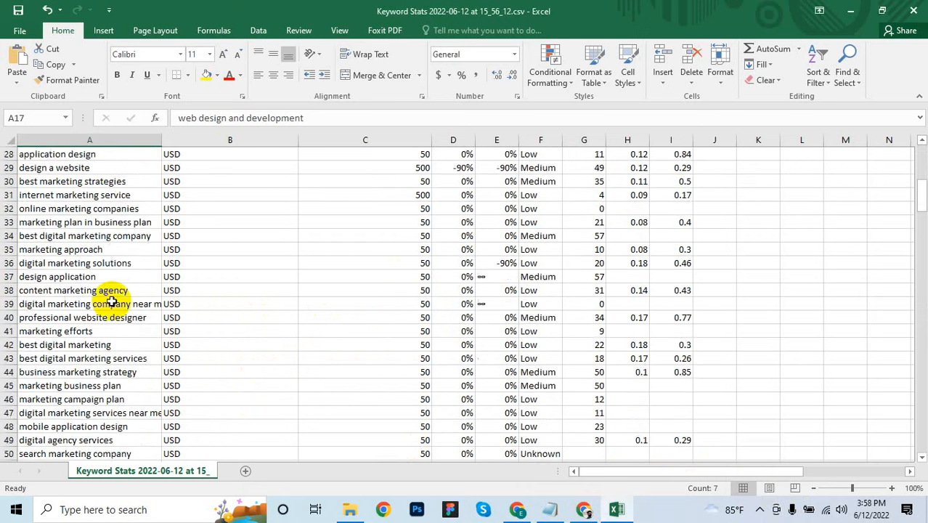
{"action": "scroll", "coordinate": [126, 306], "scroll_direction": "down", "scroll_amount": 9}
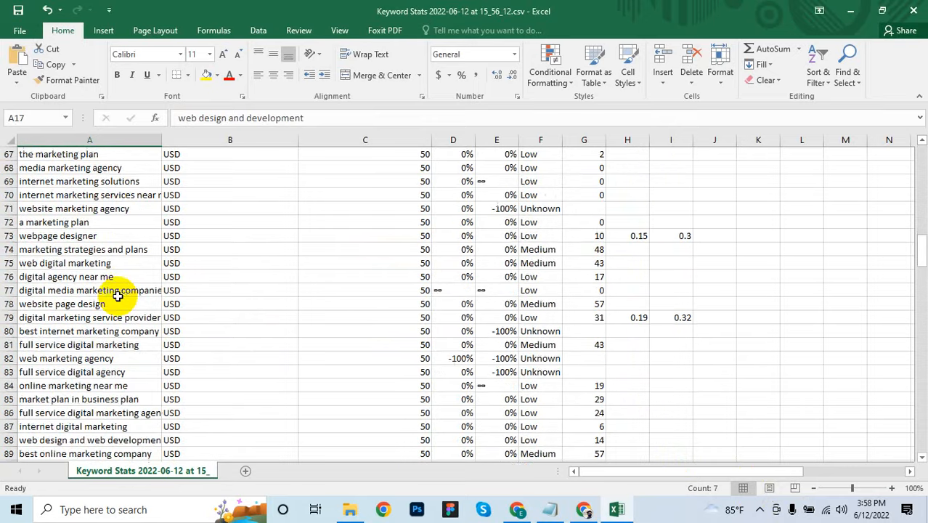
{"action": "scroll", "coordinate": [130, 304], "scroll_direction": "up", "scroll_amount": 16}
{"action": "scroll", "coordinate": [135, 296], "scroll_direction": "up", "scroll_amount": 13}
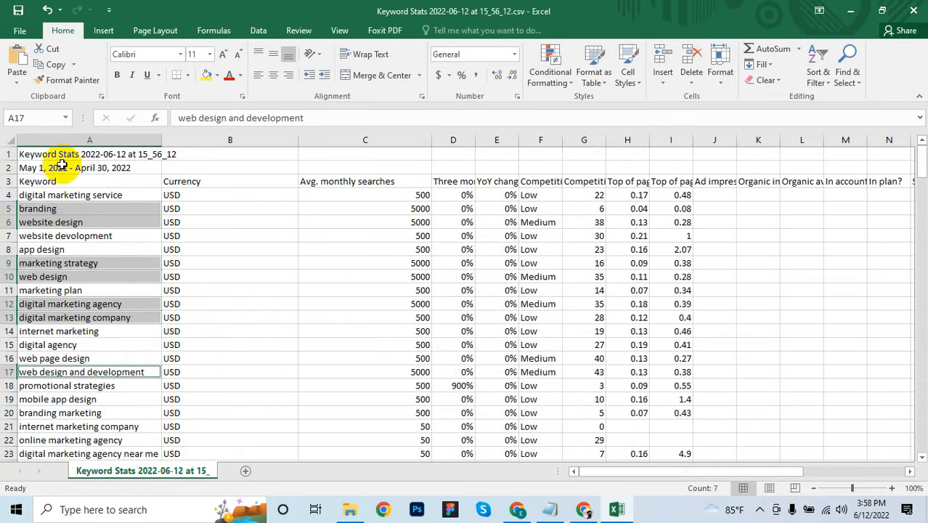
- Copy the keywords from digital marketing service to branding marketing (A4:A20) and paste them below the table, starting at cell C227
{"action": "left_click", "coordinate": [45, 194]}
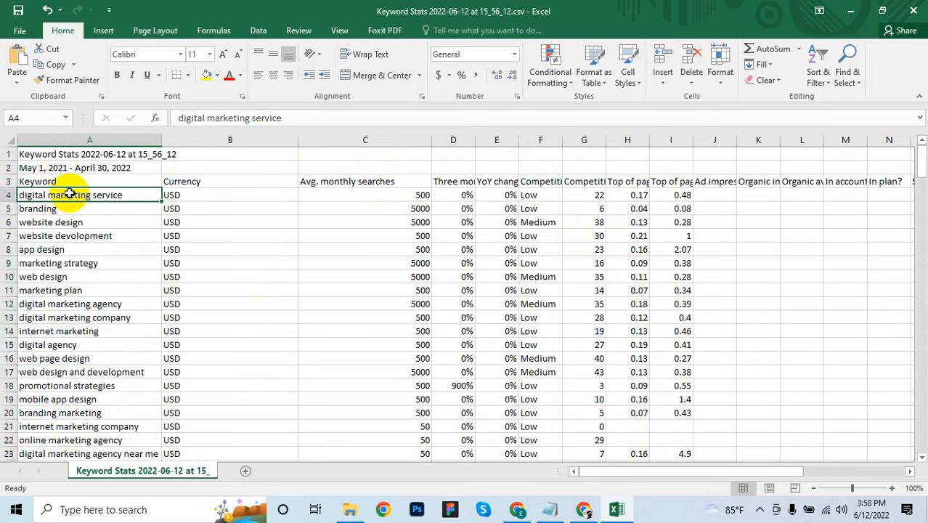
{"action": "left_click_drag", "start_coordinate": [70, 194], "coordinate": [73, 408]}
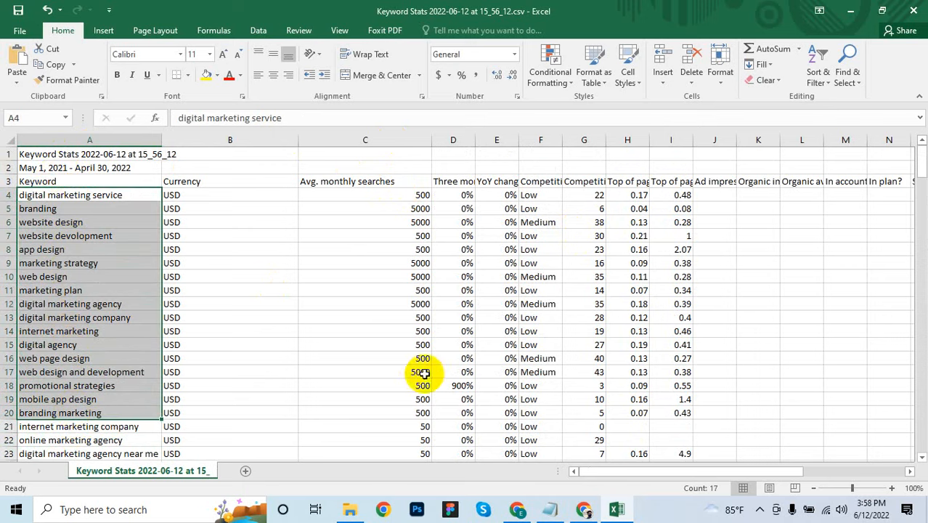
{"action": "scroll", "coordinate": [421, 363], "scroll_direction": "down", "scroll_amount": 3}
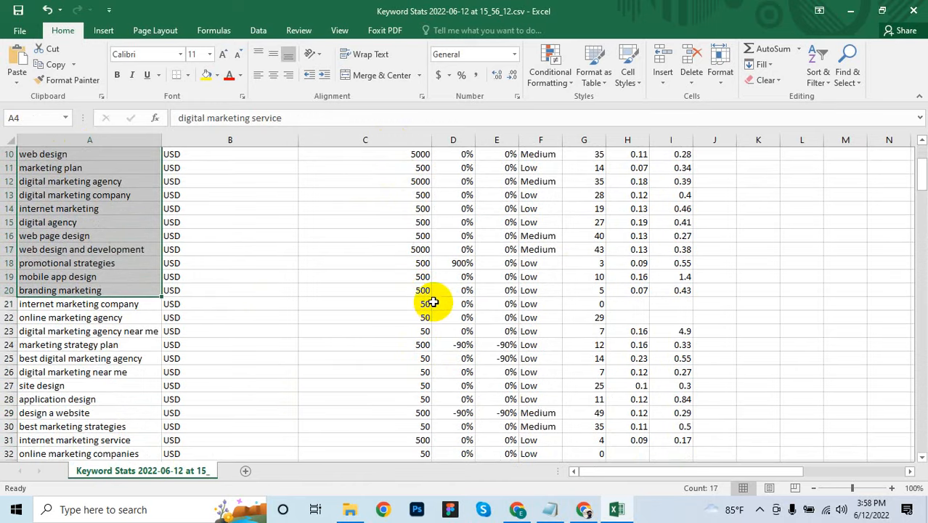
{"action": "key", "text": "ctrl+c"}
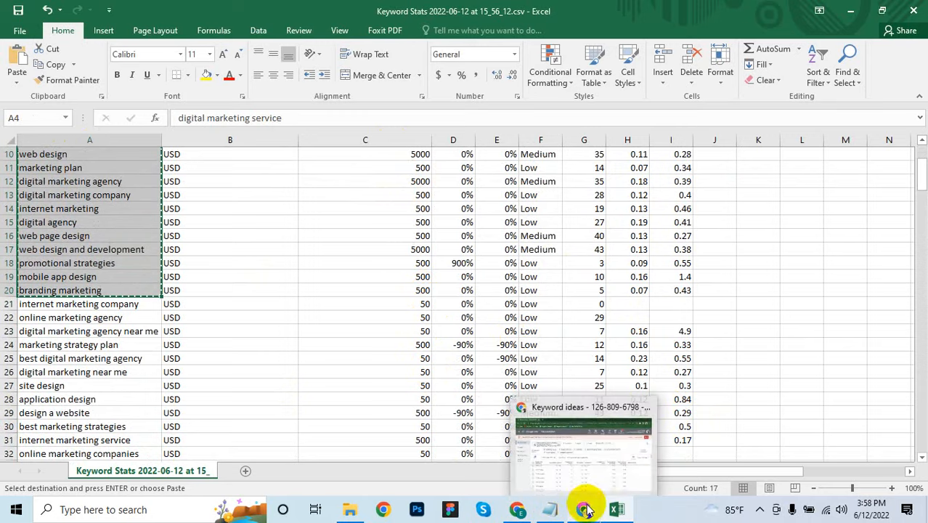
{"action": "scroll", "coordinate": [349, 269], "scroll_direction": "down", "scroll_amount": 20}
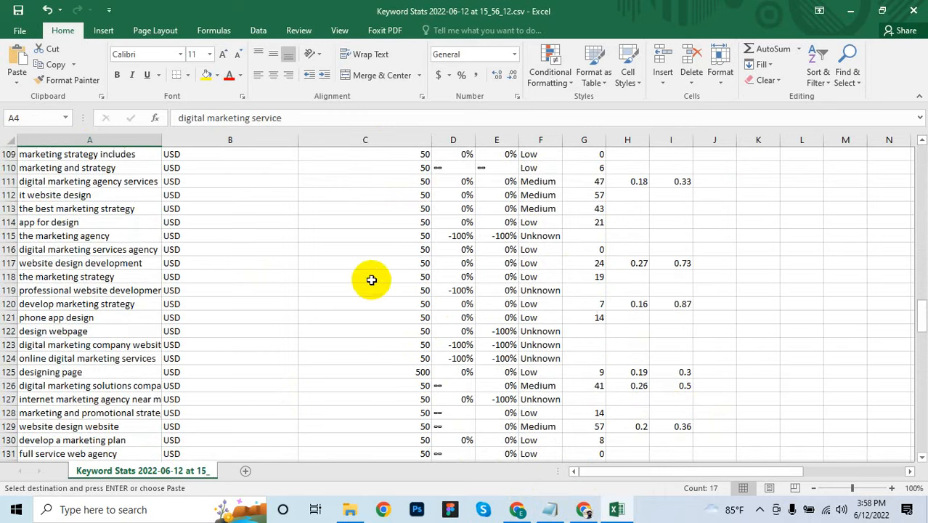
{"action": "scroll", "coordinate": [396, 263], "scroll_direction": "down", "scroll_amount": 20}
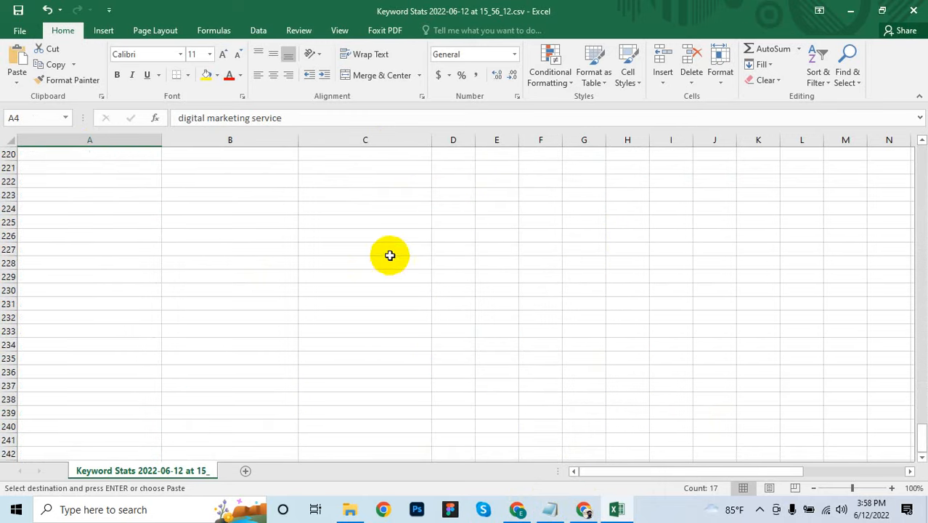
{"action": "left_click", "coordinate": [384, 247]}
{"action": "key", "text": "ctrl+v"}
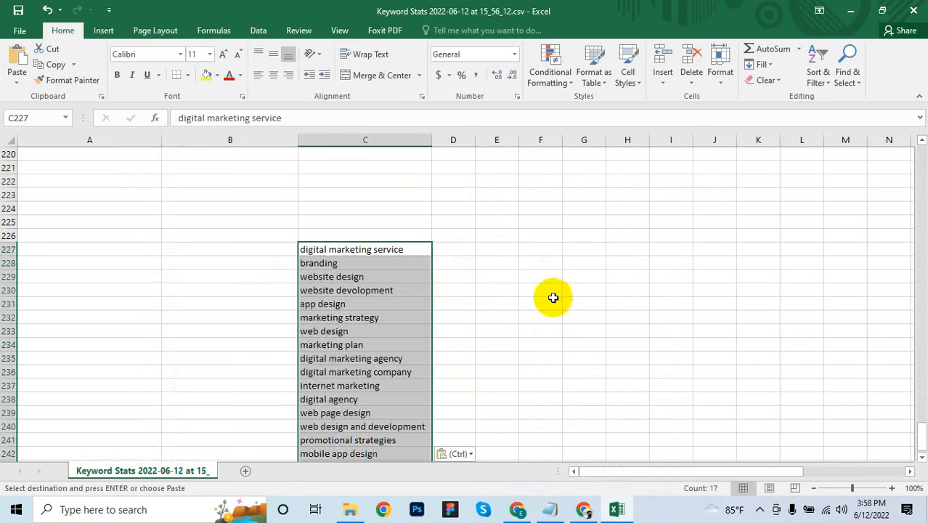
{"action": "left_click", "coordinate": [543, 302]}
- Select only the keyword cells marketing strategy plan (A24) and design a website (A29) together
{"action": "scroll", "coordinate": [457, 272], "scroll_direction": "up", "scroll_amount": 20}
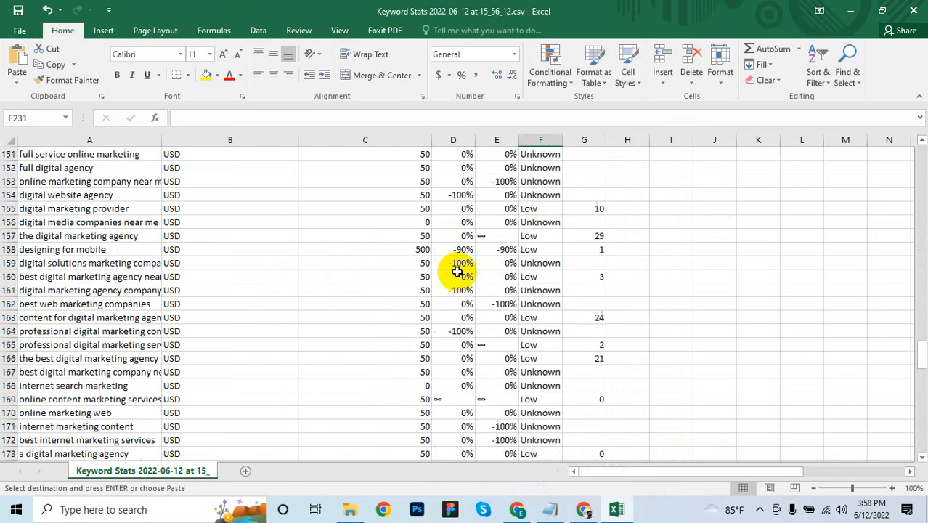
{"action": "scroll", "coordinate": [457, 271], "scroll_direction": "up", "scroll_amount": 20}
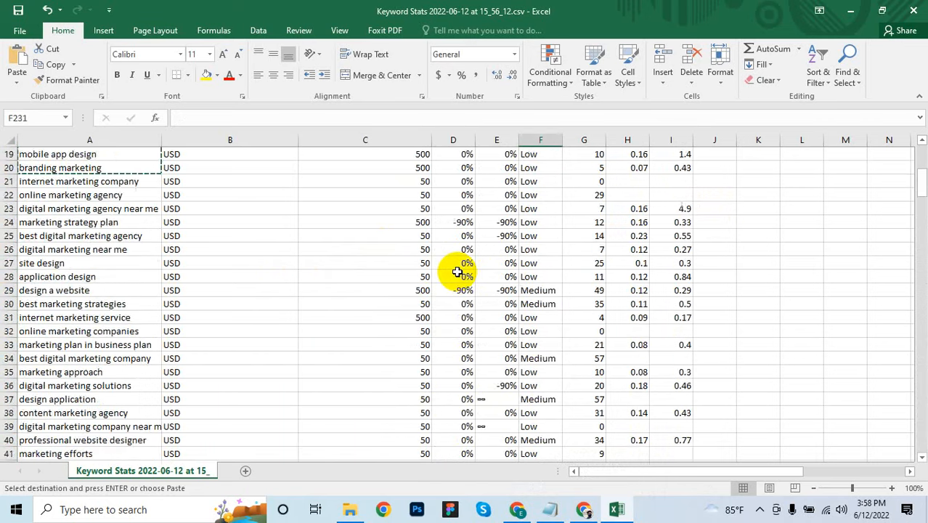
{"action": "scroll", "coordinate": [358, 232], "scroll_direction": "down", "scroll_amount": 2}
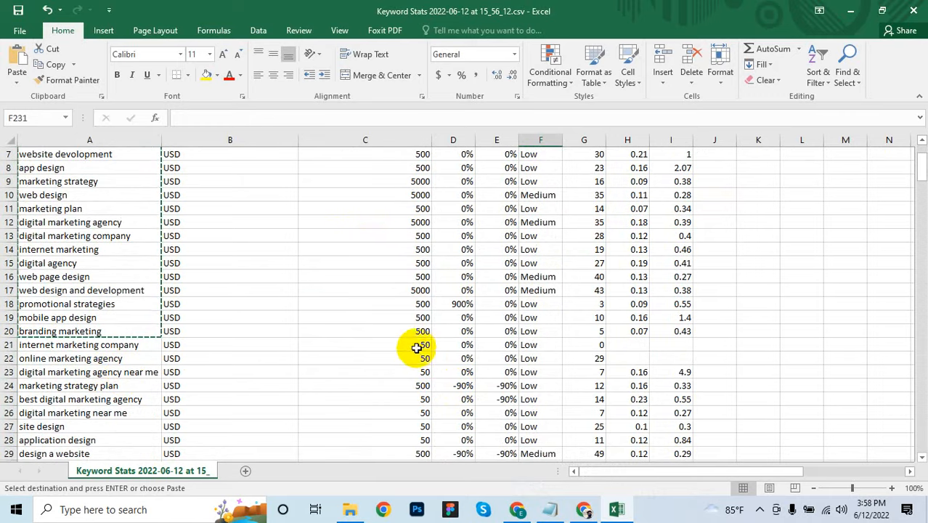
{"action": "left_click", "coordinate": [91, 386]}
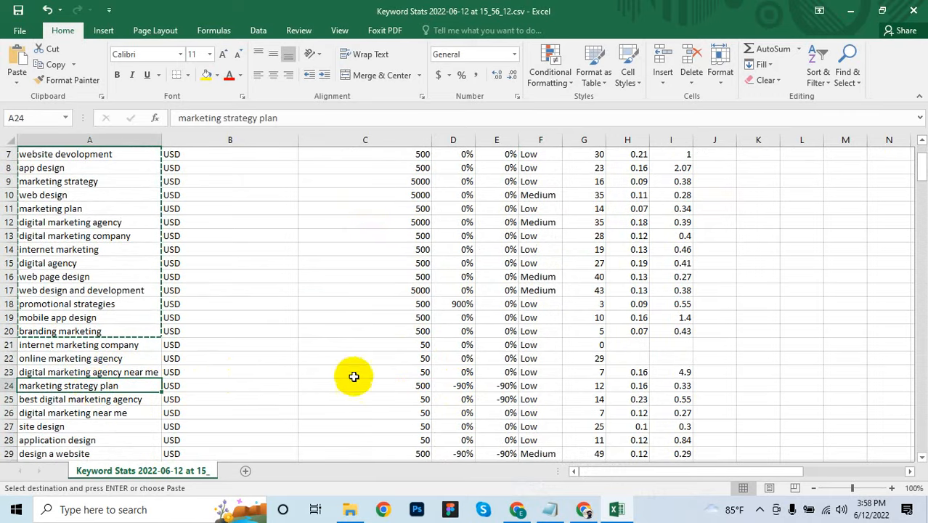
{"action": "scroll", "coordinate": [349, 374], "scroll_direction": "down", "scroll_amount": 1}
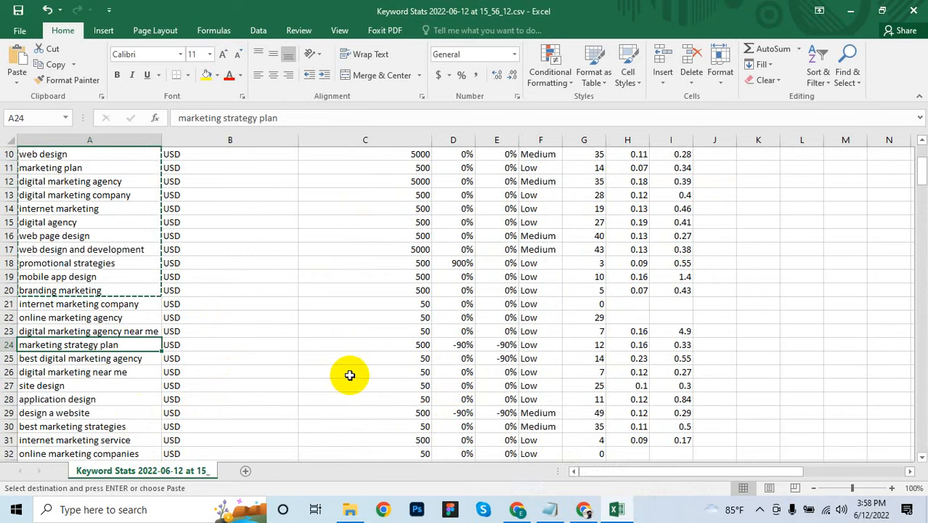
{"action": "left_click", "coordinate": [127, 413], "text": "shift"}
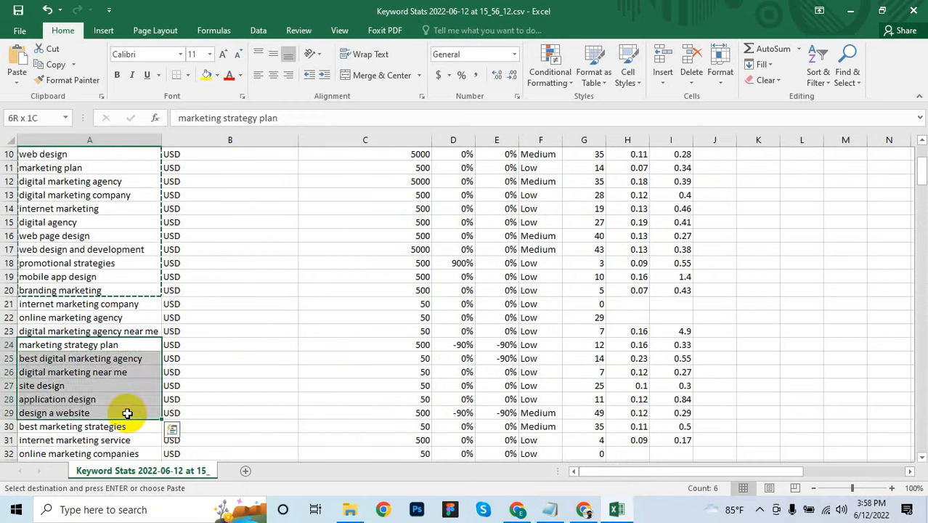
{"action": "left_click", "coordinate": [265, 399]}
{"action": "left_click", "coordinate": [129, 344]}
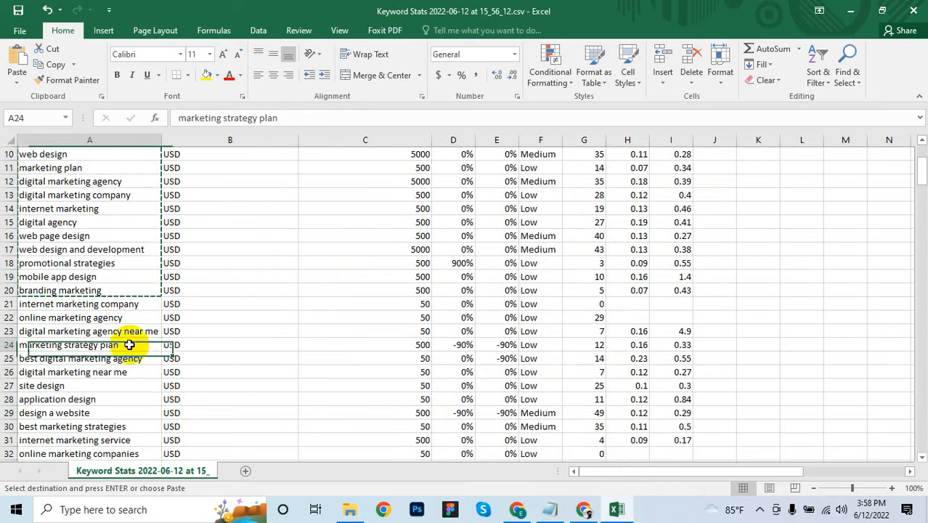
{"action": "left_click", "coordinate": [125, 414], "text": "ctrl"}
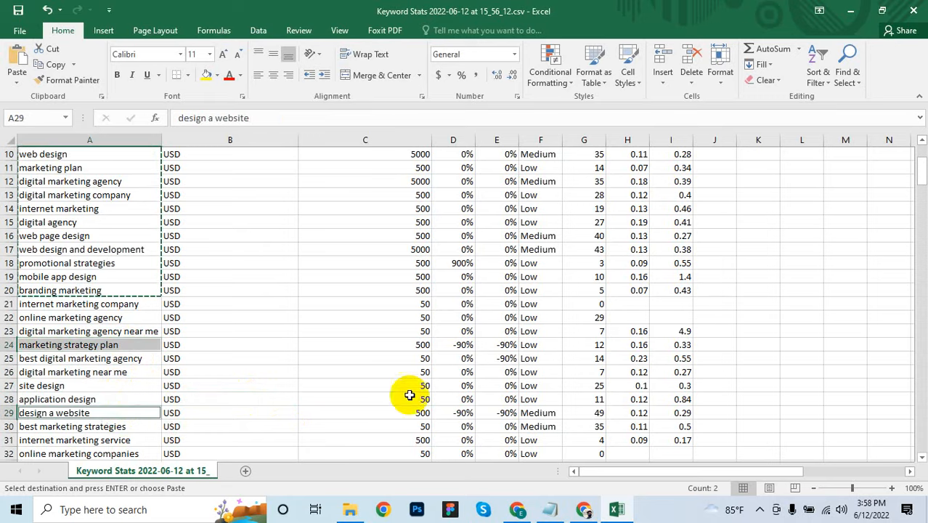
- Add "internet marketing service", "web design development" and "designing page" to the column A selection and copy the selected keywords
{"action": "scroll", "coordinate": [385, 377], "scroll_direction": "down", "scroll_amount": 1}
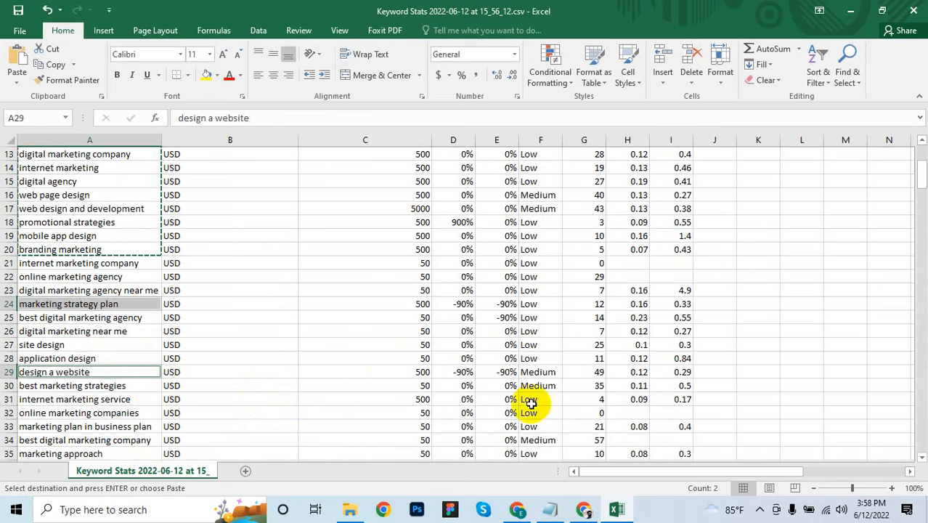
{"action": "left_click", "coordinate": [124, 398], "text": "ctrl"}
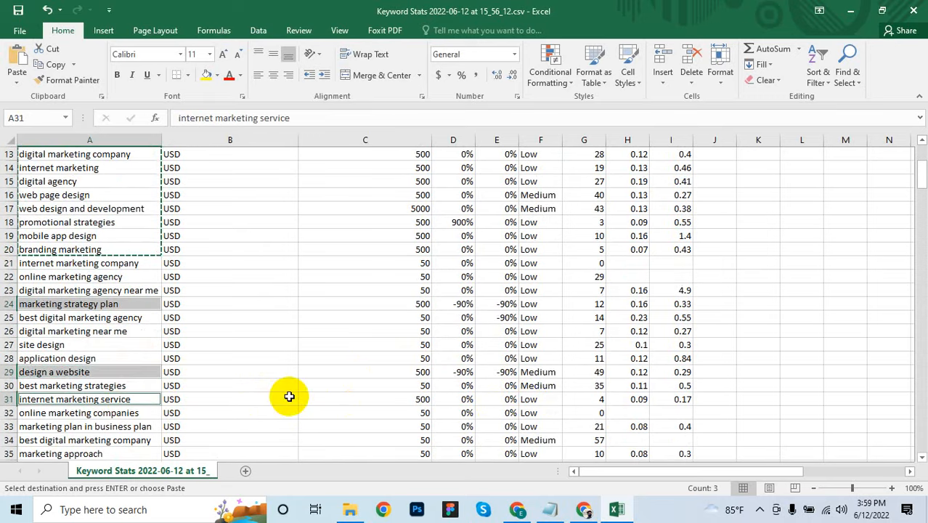
{"action": "scroll", "coordinate": [289, 395], "scroll_direction": "down", "scroll_amount": 3}
{"action": "scroll", "coordinate": [288, 396], "scroll_direction": "down", "scroll_amount": 9}
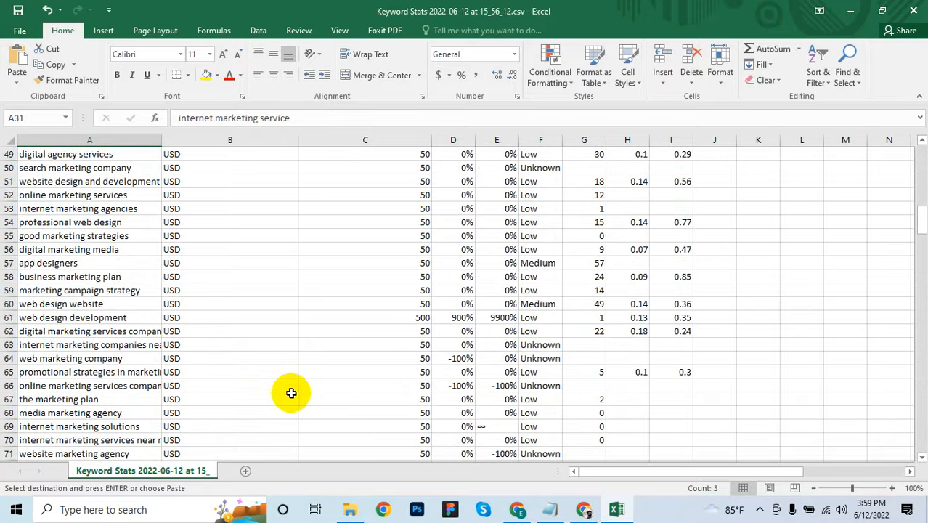
{"action": "left_click", "coordinate": [123, 317], "text": "ctrl"}
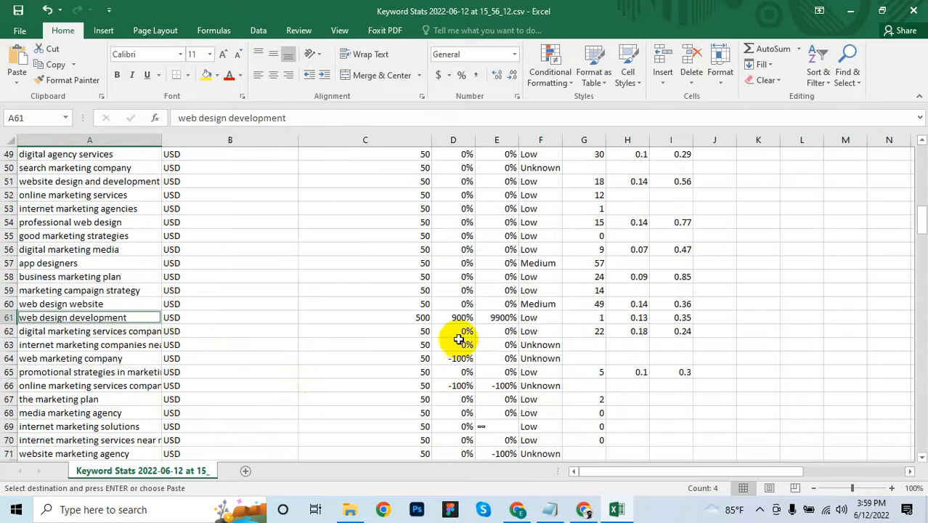
{"action": "scroll", "coordinate": [240, 365], "scroll_direction": "down", "scroll_amount": 7}
{"action": "scroll", "coordinate": [237, 373], "scroll_direction": "down", "scroll_amount": 20}
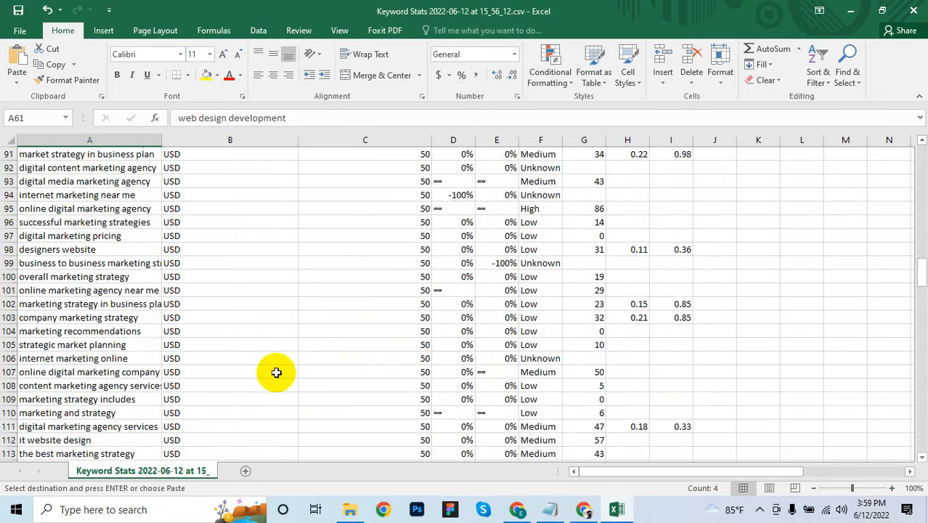
{"action": "scroll", "coordinate": [301, 331], "scroll_direction": "up", "scroll_amount": 3}
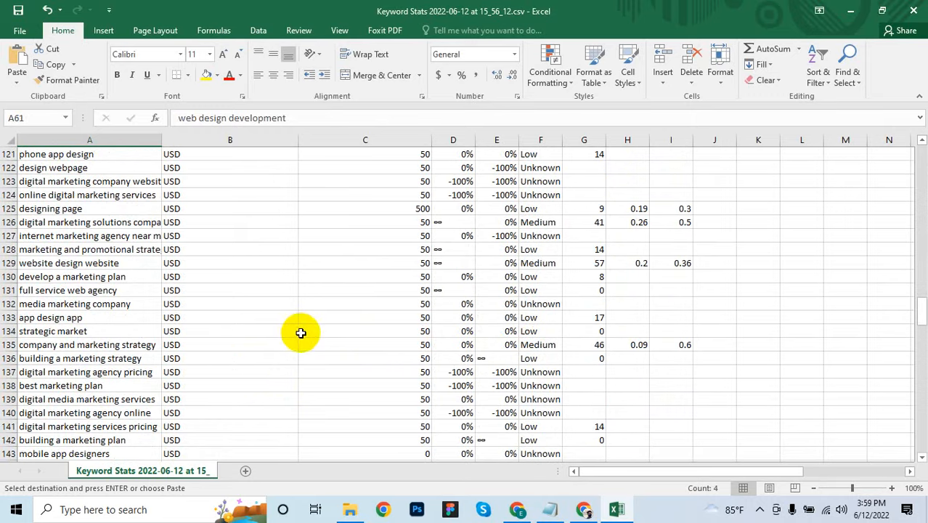
{"action": "left_click", "coordinate": [74, 208], "text": "ctrl"}
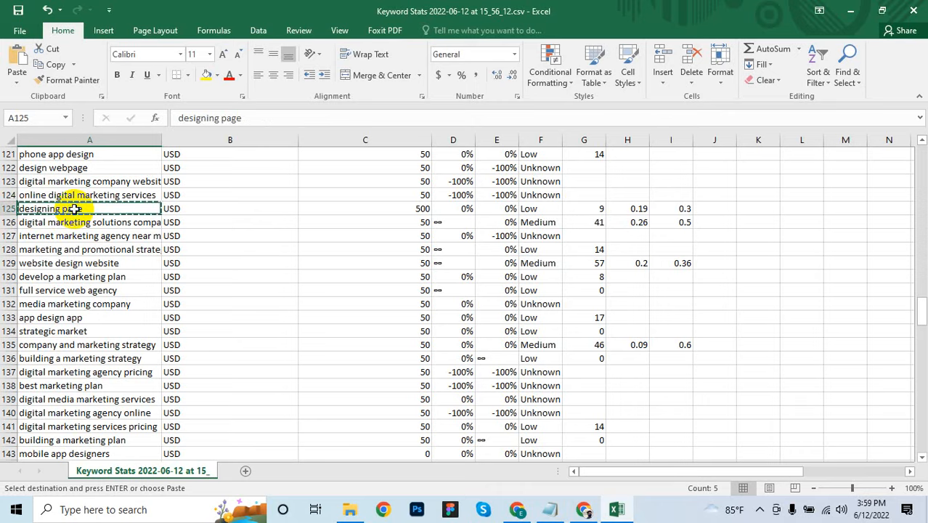
- Paste the copied keywords into column C directly below "branding marketing", starting at cell C244
{"action": "scroll", "coordinate": [541, 372], "scroll_direction": "down", "scroll_amount": 20}
{"action": "scroll", "coordinate": [546, 368], "scroll_direction": "down", "scroll_amount": 13}
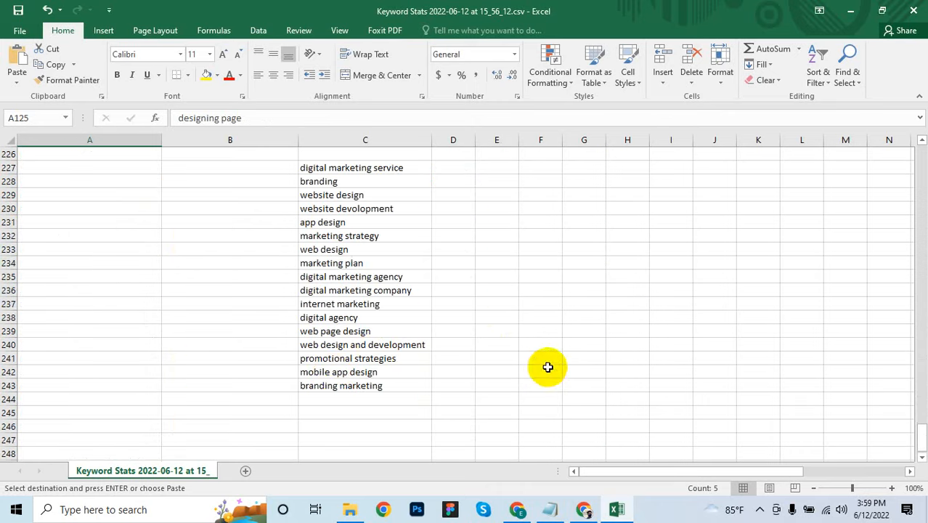
{"action": "left_click", "coordinate": [327, 401]}
{"action": "key", "text": "ctrl+v"}
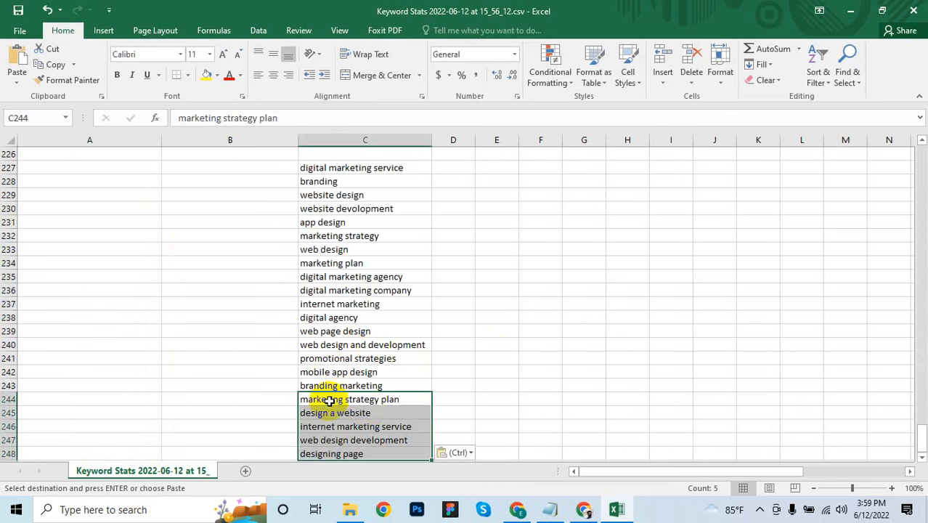
{"action": "left_click", "coordinate": [650, 358]}
{"action": "scroll", "coordinate": [575, 343], "scroll_direction": "down", "scroll_amount": 2}
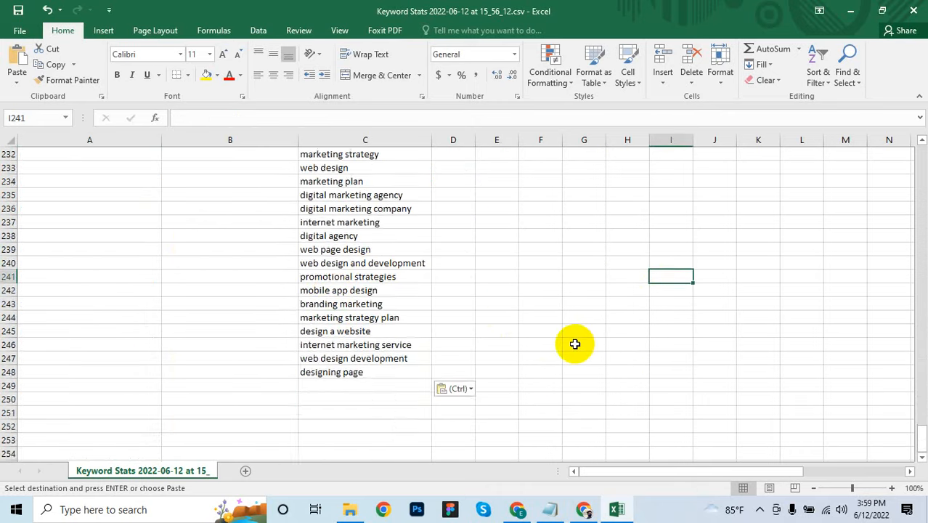
- Copy the complete keyword list in C227:C248, from "digital marketing service" to "designing page"
{"action": "scroll", "coordinate": [541, 336], "scroll_direction": "up", "scroll_amount": 4}
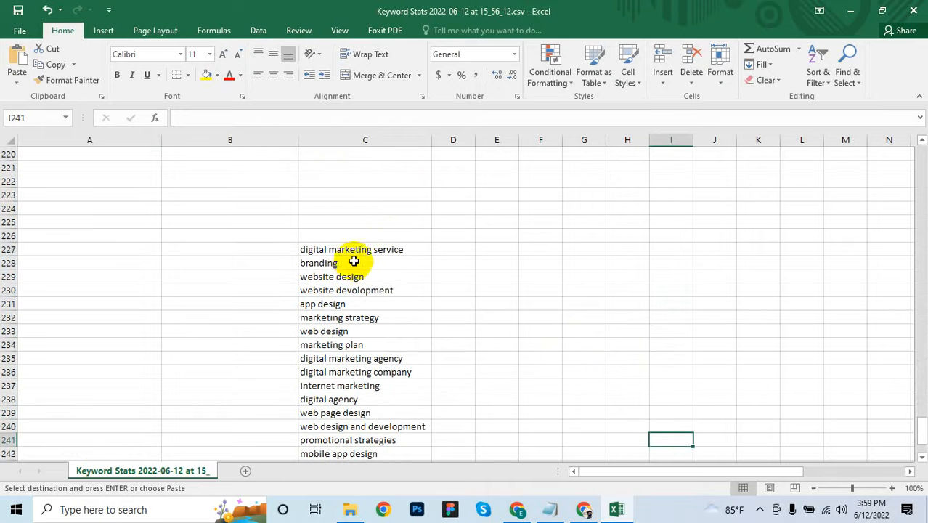
{"action": "left_click_drag", "start_coordinate": [364, 249], "coordinate": [369, 439]}
{"action": "key", "text": "ctrl+c"}
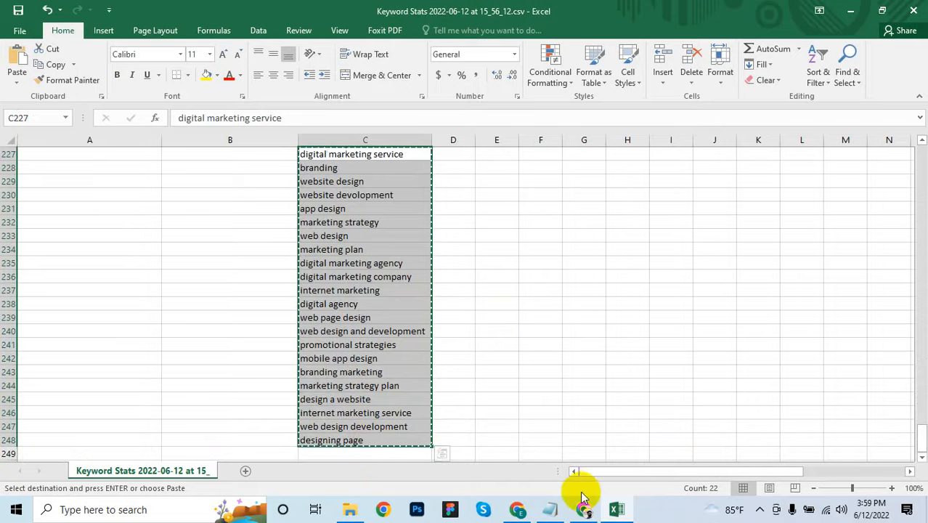
- Switch to the Google Ads new campaign page in Chrome and paste the copied list as the keywords of Ad group 1
{"action": "left_click", "coordinate": [516, 509]}
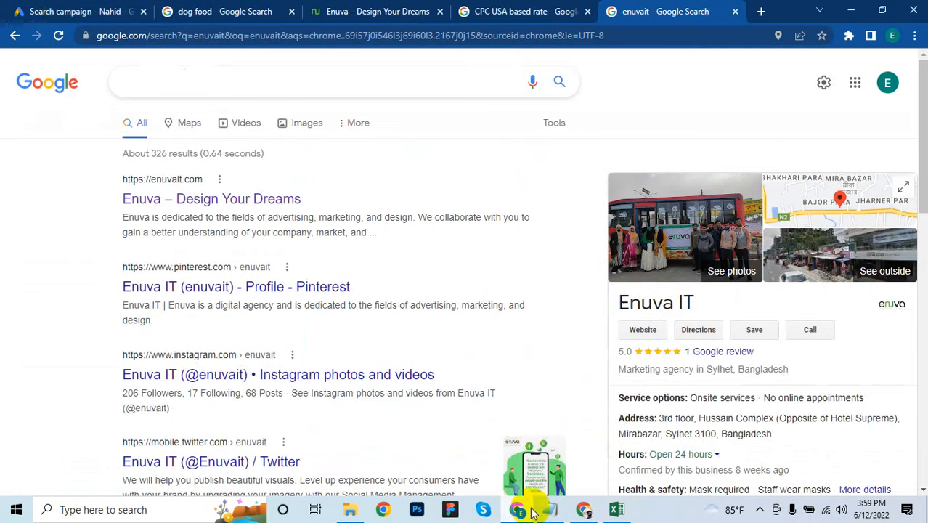
{"action": "left_click", "coordinate": [64, 10]}
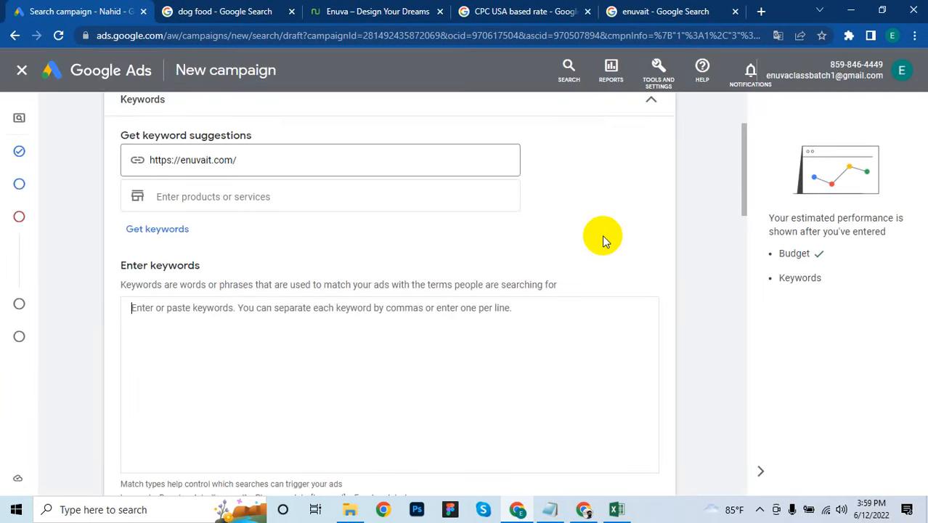
{"action": "left_click", "coordinate": [235, 385]}
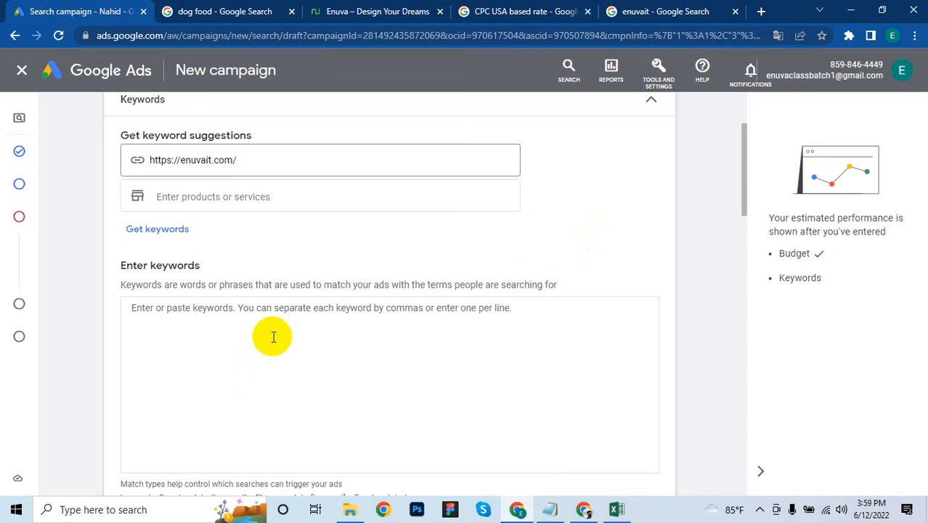
{"action": "key", "text": "ctrl+v"}
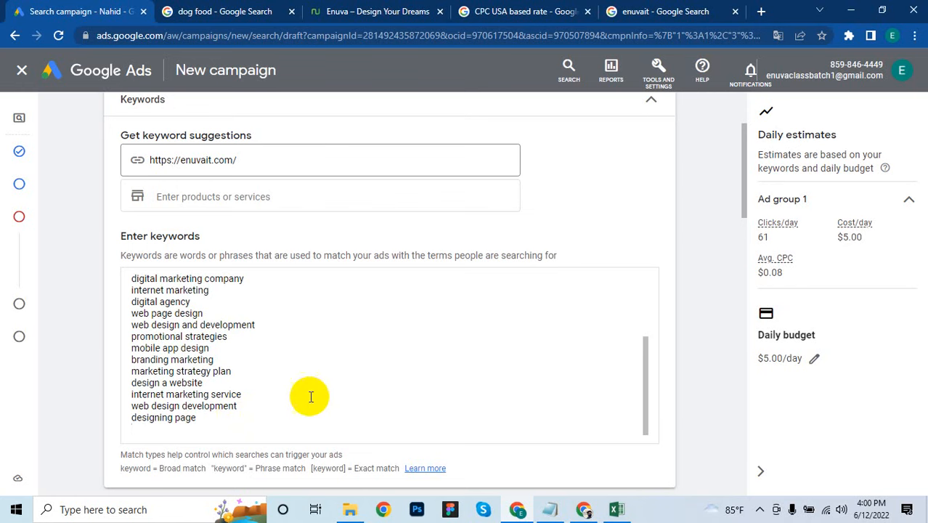
- Review the pasted keywords and the ad's final URL, display path and preview
{"action": "scroll", "coordinate": [296, 353], "scroll_direction": "up", "scroll_amount": 5}
{"action": "scroll", "coordinate": [306, 372], "scroll_direction": "down", "scroll_amount": 5}
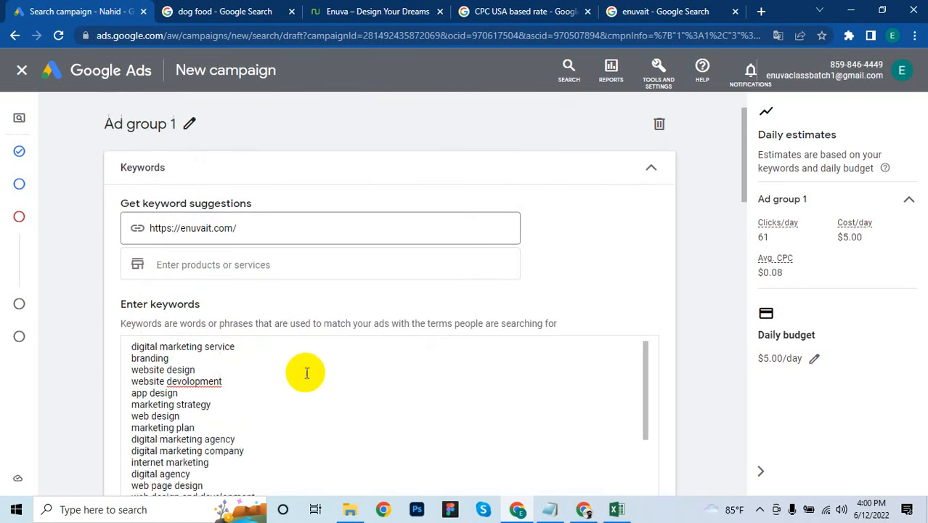
{"action": "scroll", "coordinate": [305, 396], "scroll_direction": "down", "scroll_amount": 3}
{"action": "scroll", "coordinate": [303, 398], "scroll_direction": "down", "scroll_amount": 4}
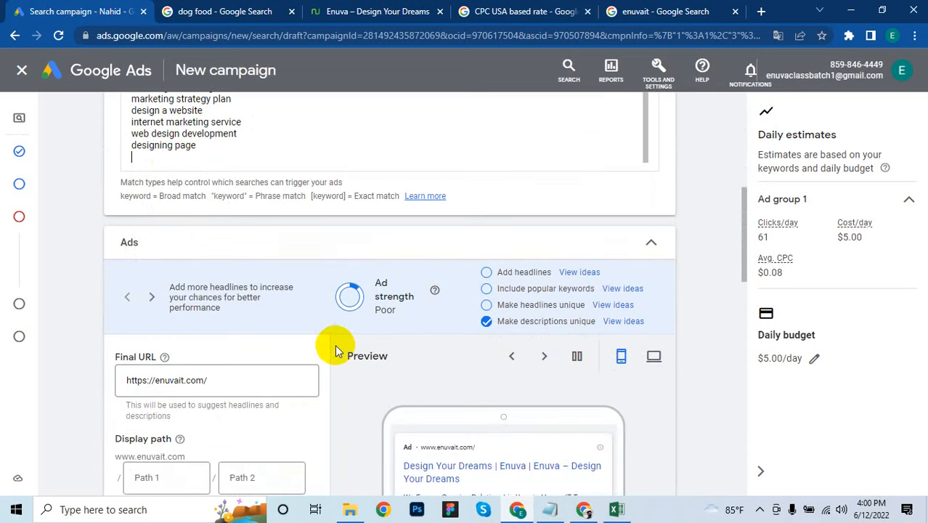
{"action": "scroll", "coordinate": [341, 347], "scroll_direction": "down", "scroll_amount": 1}
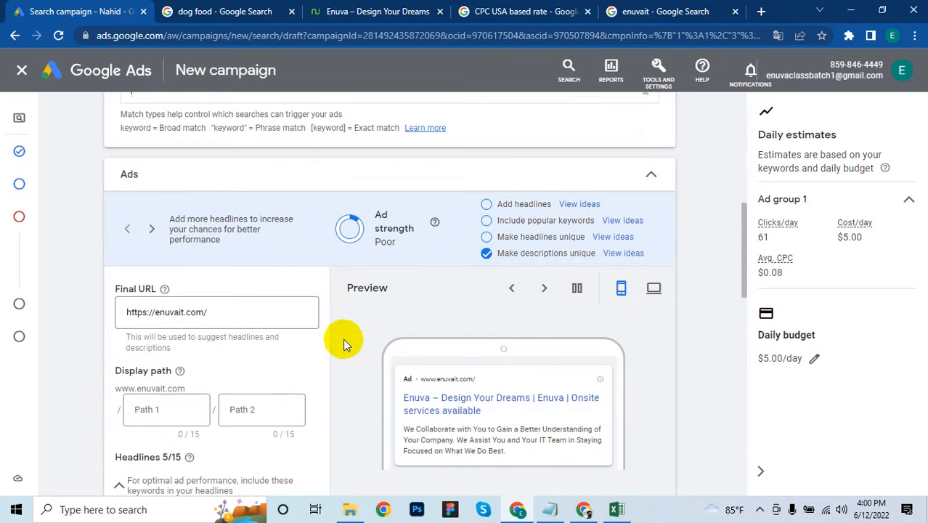
{"action": "scroll", "coordinate": [347, 323], "scroll_direction": "down", "scroll_amount": 1}
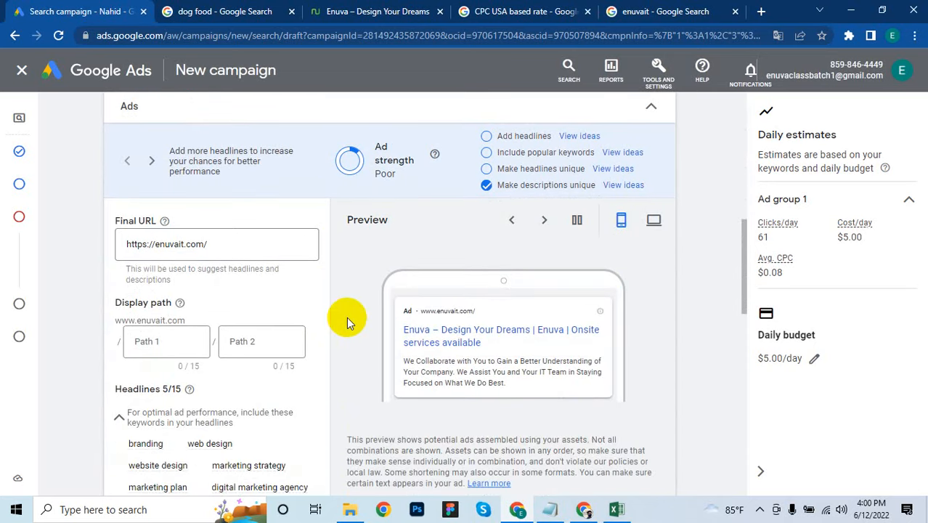
- Open the full Google search settings from the enuvait results page and expand the complete list of regions
{"action": "left_click", "coordinate": [678, 8]}
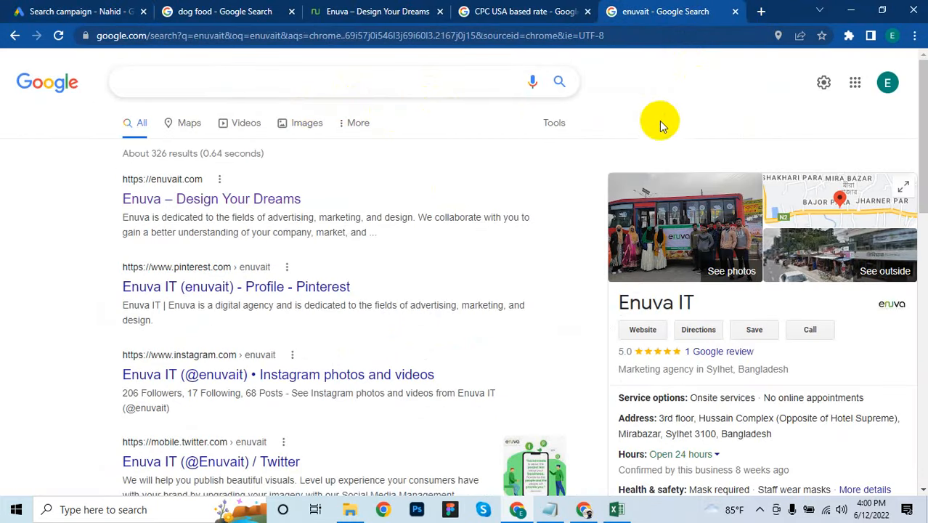
{"action": "left_click", "coordinate": [823, 82]}
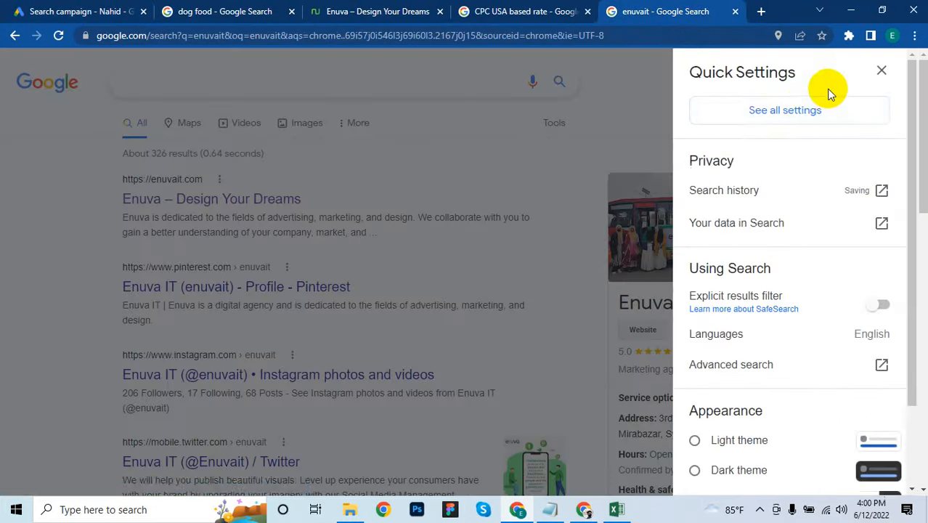
{"action": "left_click", "coordinate": [799, 109]}
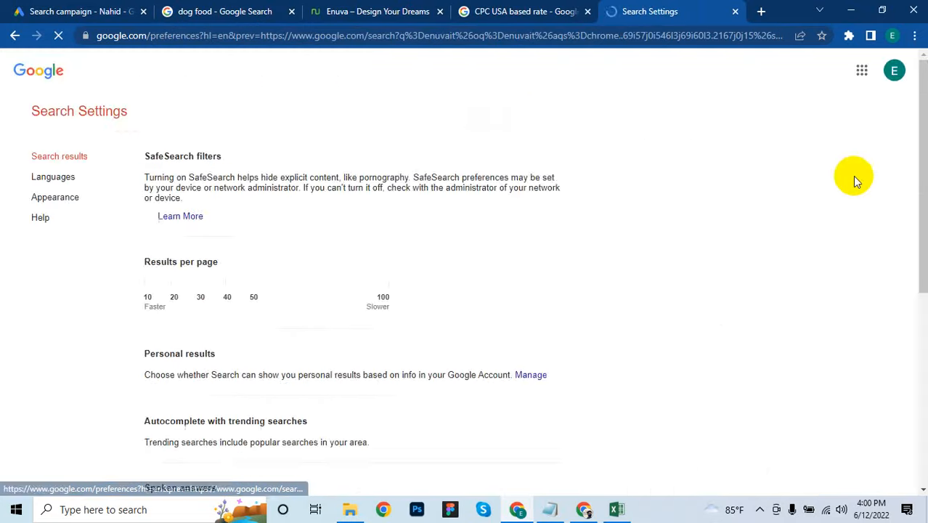
{"action": "scroll", "coordinate": [424, 259], "scroll_direction": "down", "scroll_amount": 8}
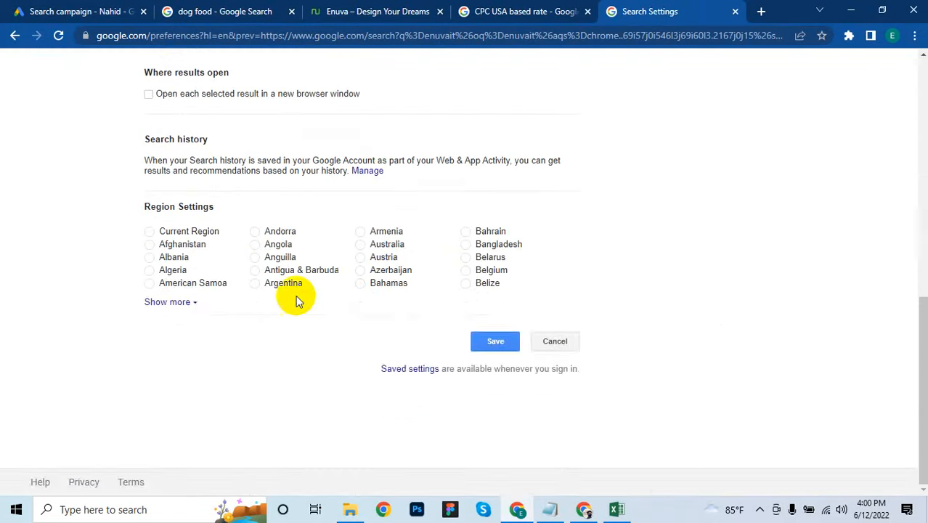
{"action": "scroll", "coordinate": [622, 200], "scroll_direction": "down", "scroll_amount": 2}
{"action": "scroll", "coordinate": [626, 244], "scroll_direction": "up", "scroll_amount": 2}
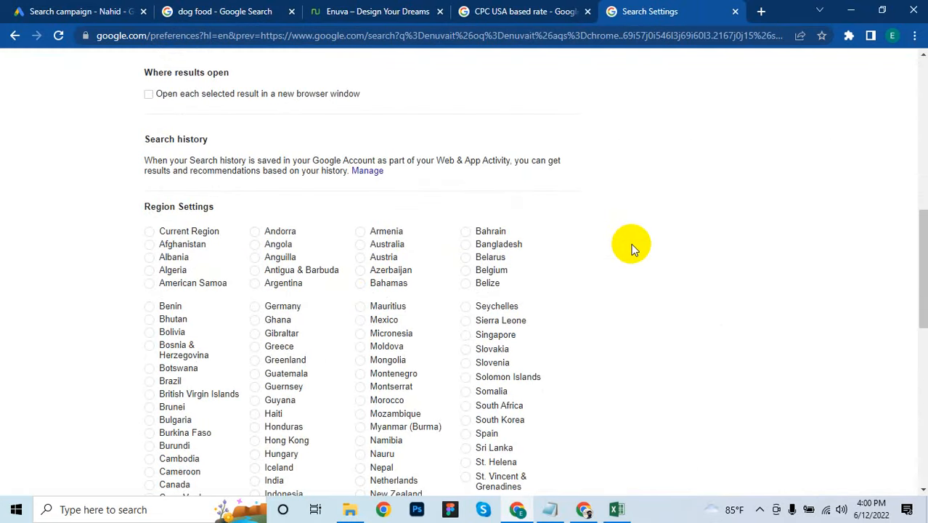
- Find Ireland with the page search text "ire", set it as the Google search region and save the preferences
{"action": "key", "text": "ctrl+f"}
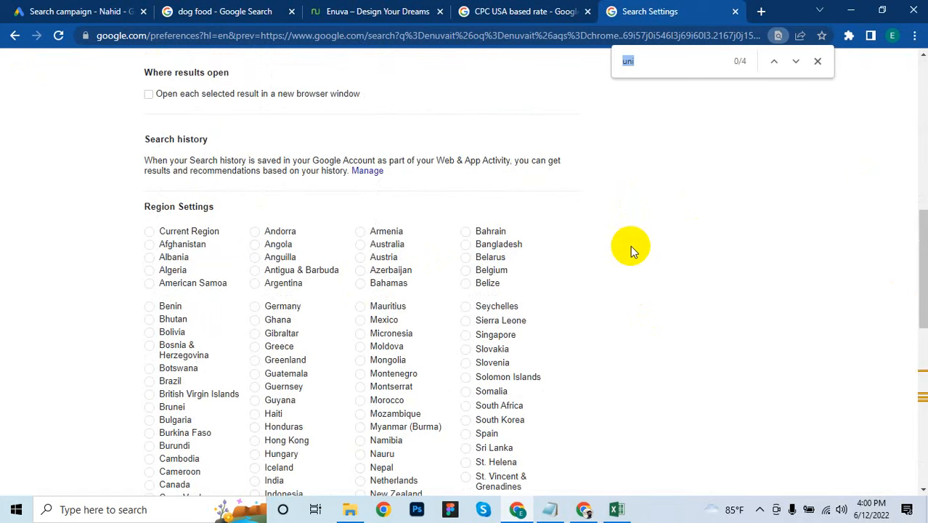
{"action": "type", "text": "i"}
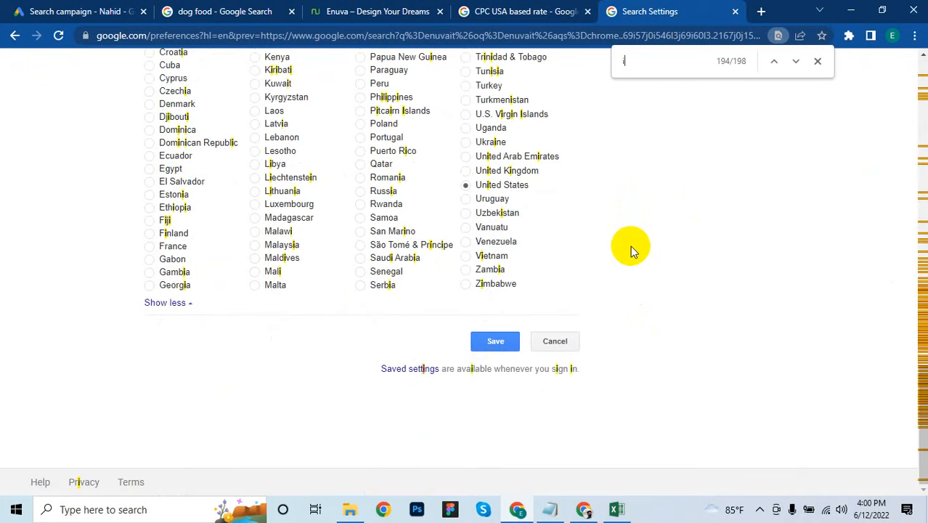
{"action": "type", "text": "r"}
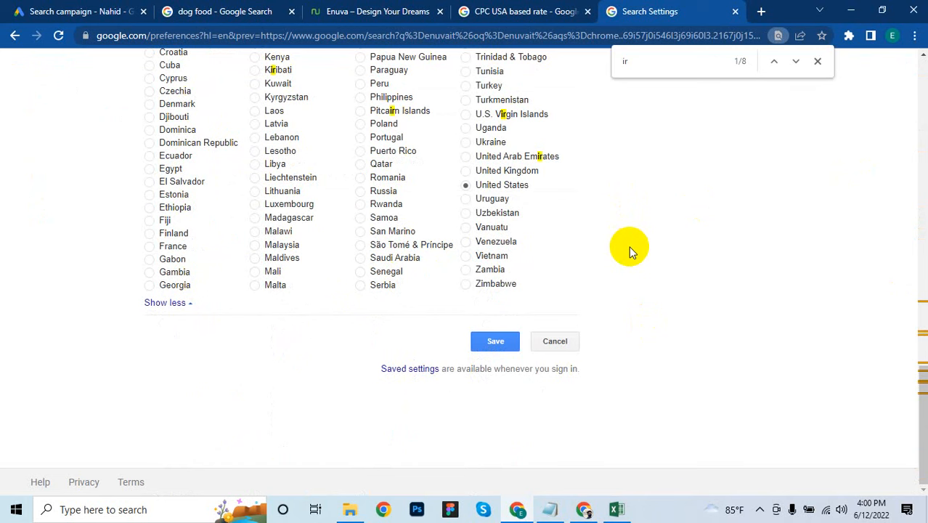
{"action": "type", "text": "ri=="}
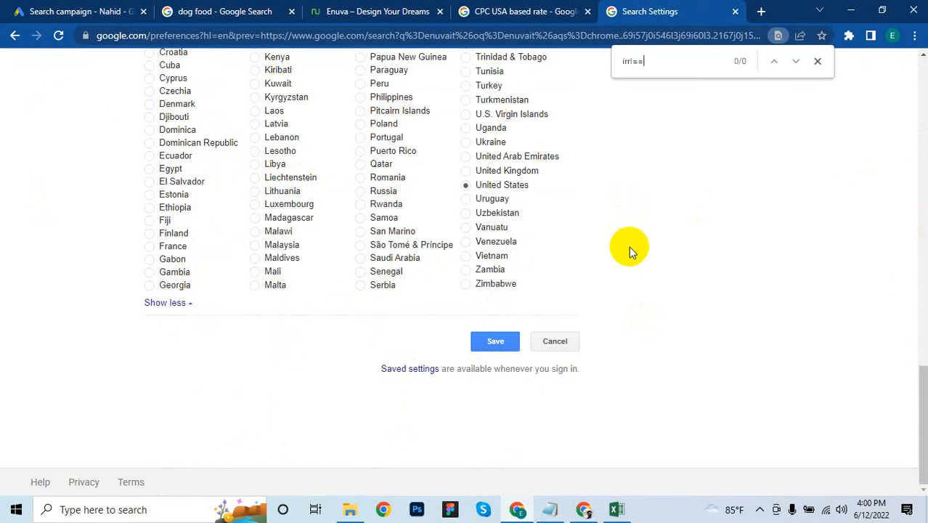
{"action": "key", "text": "BackSpace"}
{"action": "key", "text": "BackSpace"}
{"action": "key", "text": "BackSpace"}
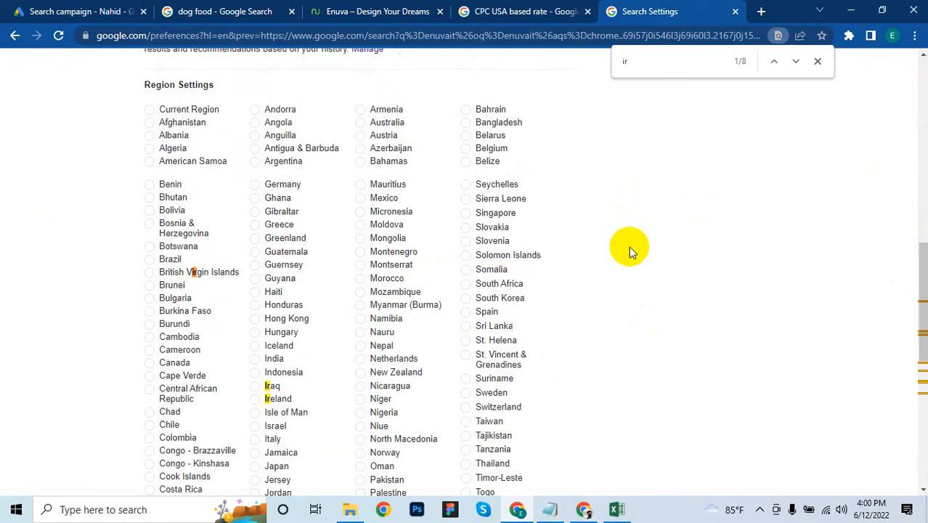
{"action": "type", "text": "e"}
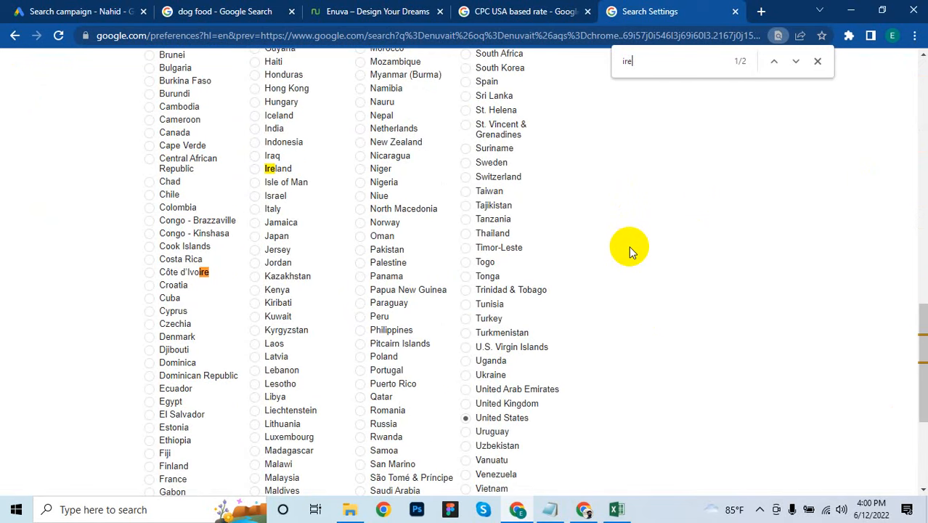
{"action": "left_click", "coordinate": [252, 172]}
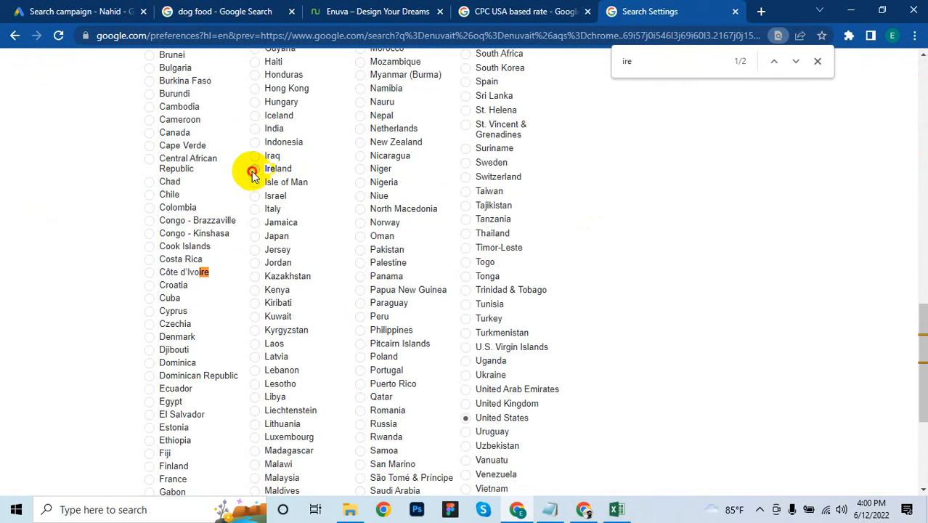
{"action": "scroll", "coordinate": [374, 178], "scroll_direction": "down", "scroll_amount": 3}
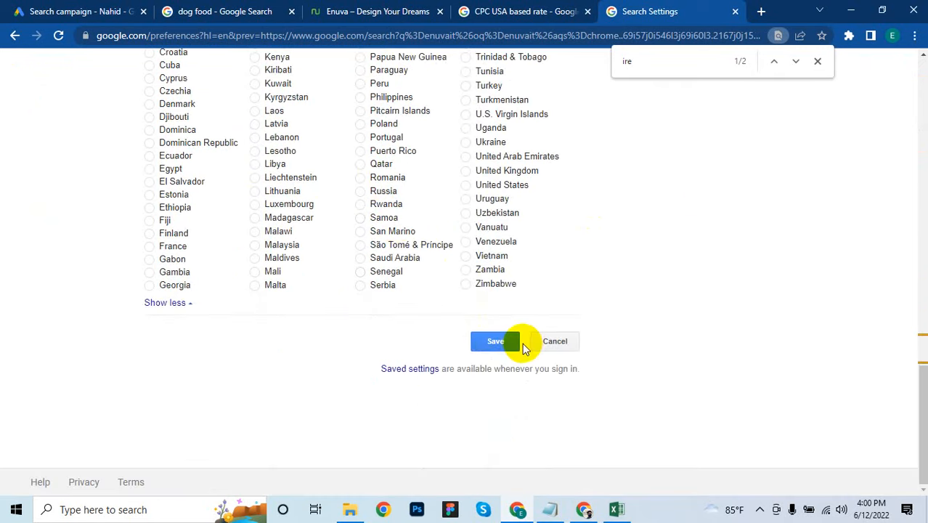
{"action": "left_click", "coordinate": [497, 341]}
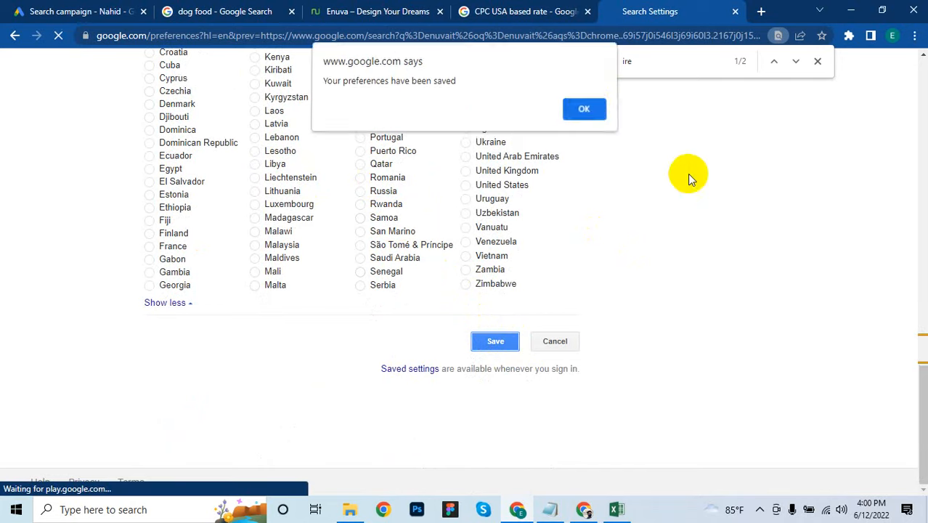
{"action": "key", "text": "Return"}
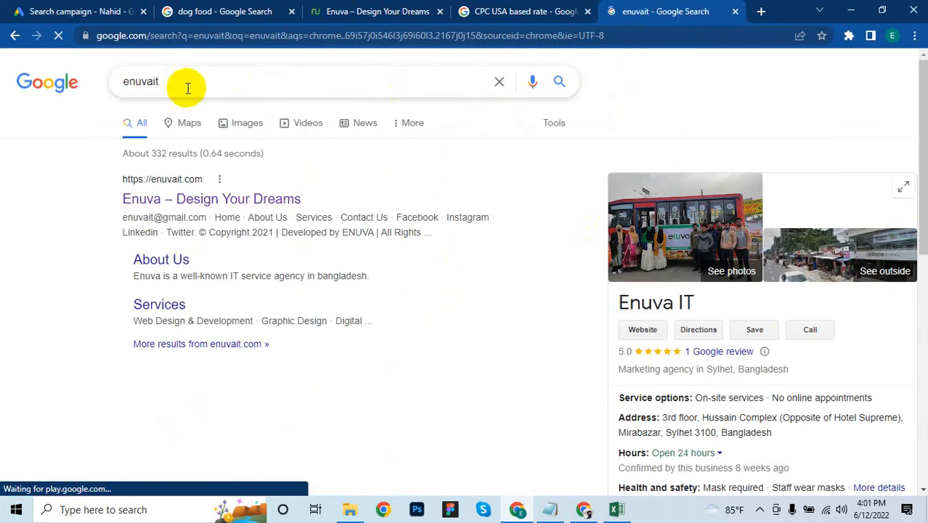
- Search Google for "Cat food" and look over the text ads and their sitelinks in the results
{"action": "left_click_drag", "start_coordinate": [161, 82], "coordinate": [115, 90]}
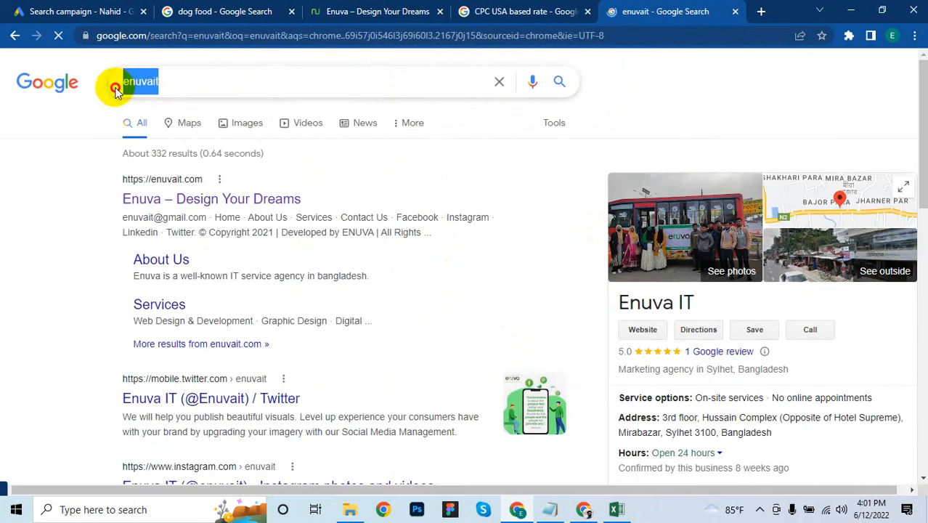
{"action": "key", "text": "BackSpace"}
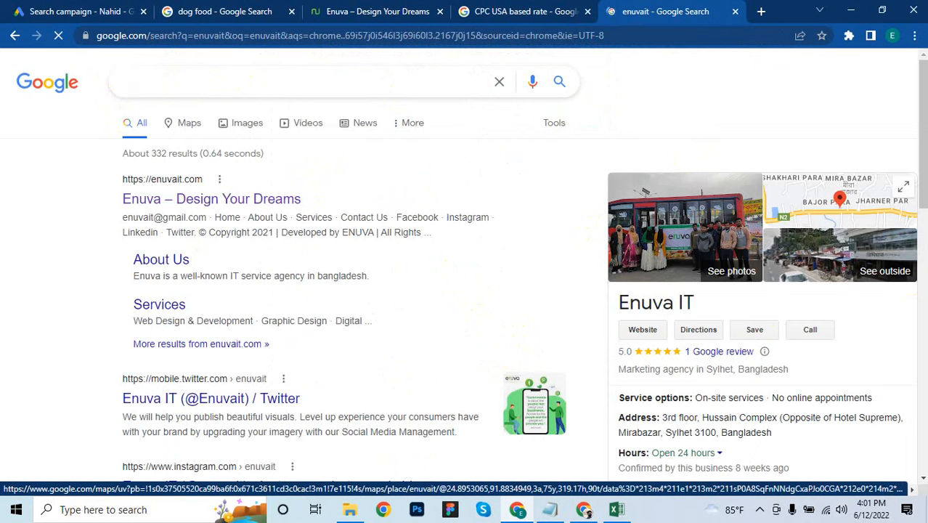
{"action": "type", "text": "Cat food"}
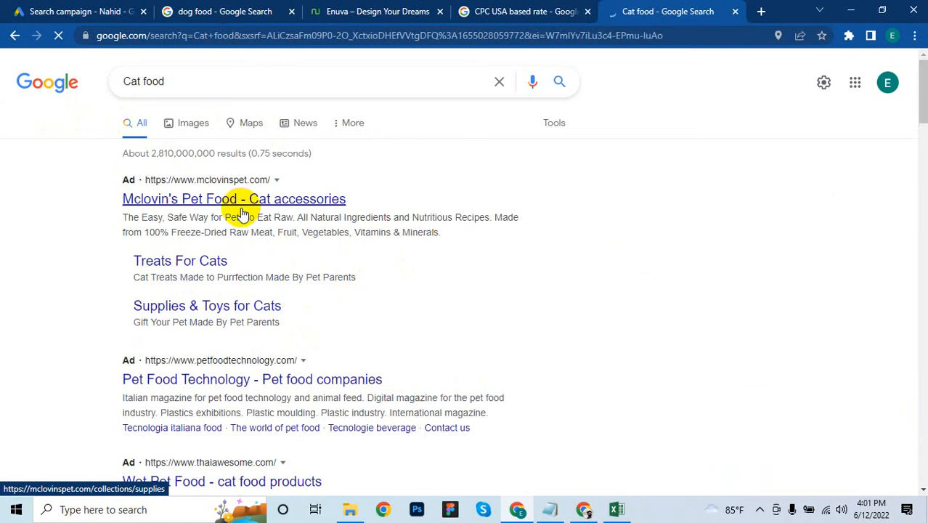
{"action": "scroll", "coordinate": [232, 207], "scroll_direction": "down", "scroll_amount": 1}
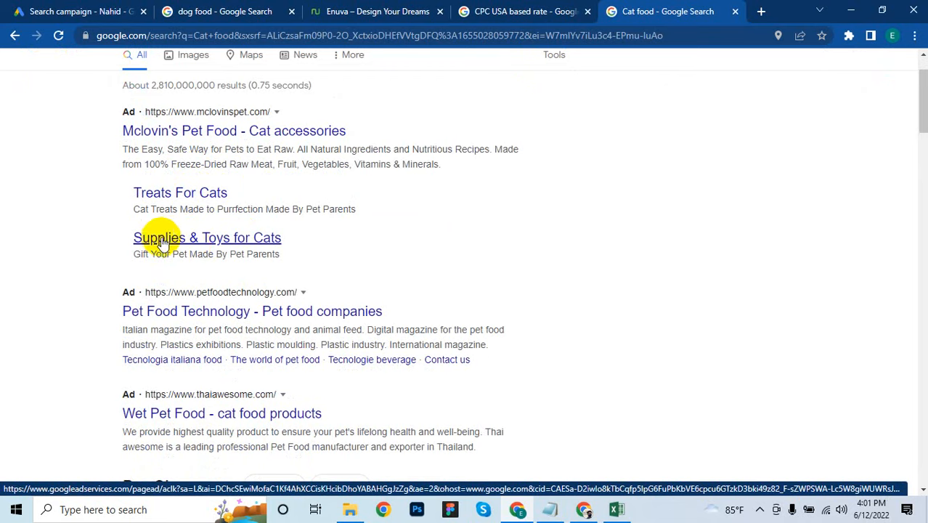
{"action": "scroll", "coordinate": [161, 243], "scroll_direction": "up", "scroll_amount": 1}
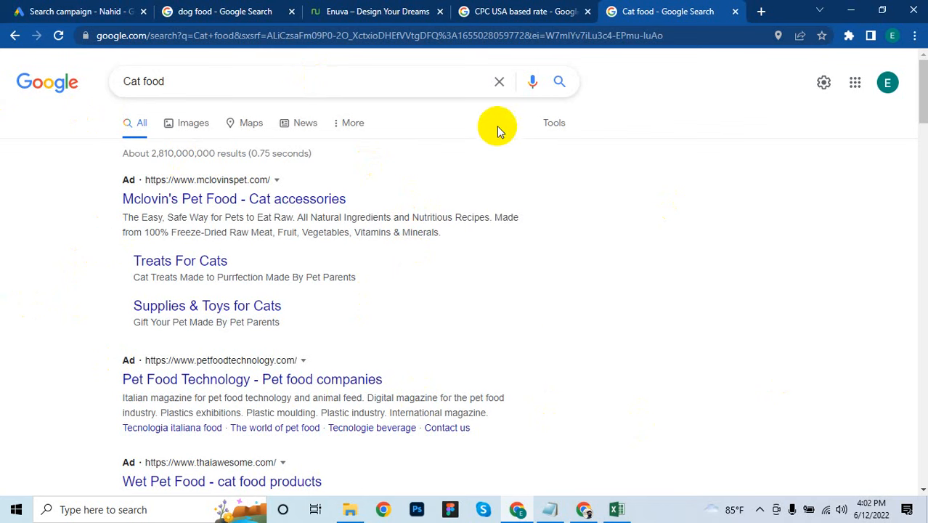
- Return to the Google Ads new campaign page and compare the ad's display path and headlines with the ad preview
{"action": "left_click", "coordinate": [73, 11]}
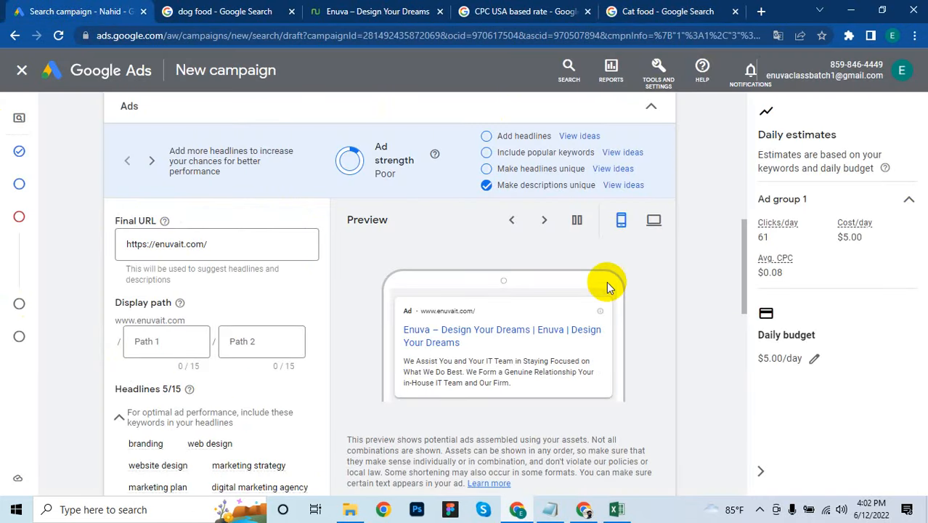
{"action": "left_click", "coordinate": [662, 11]}
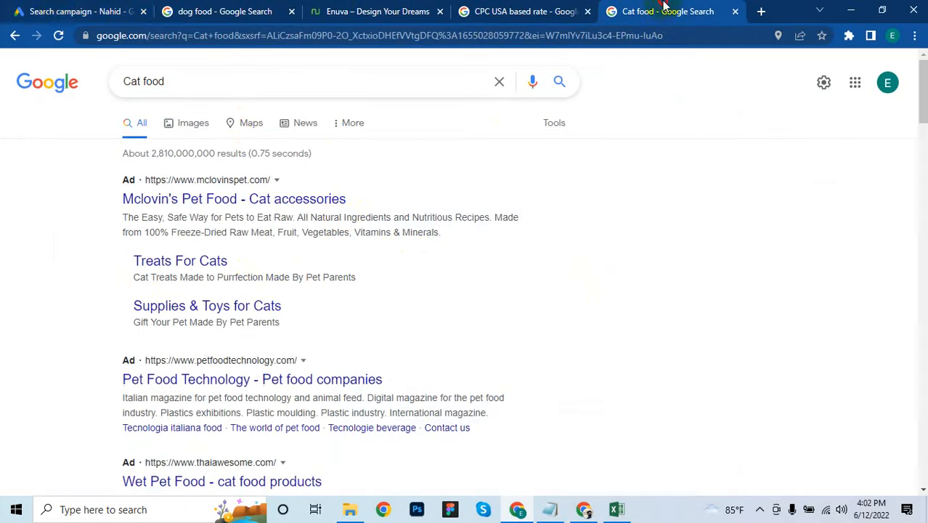
{"action": "key", "text": "ctrl+1"}
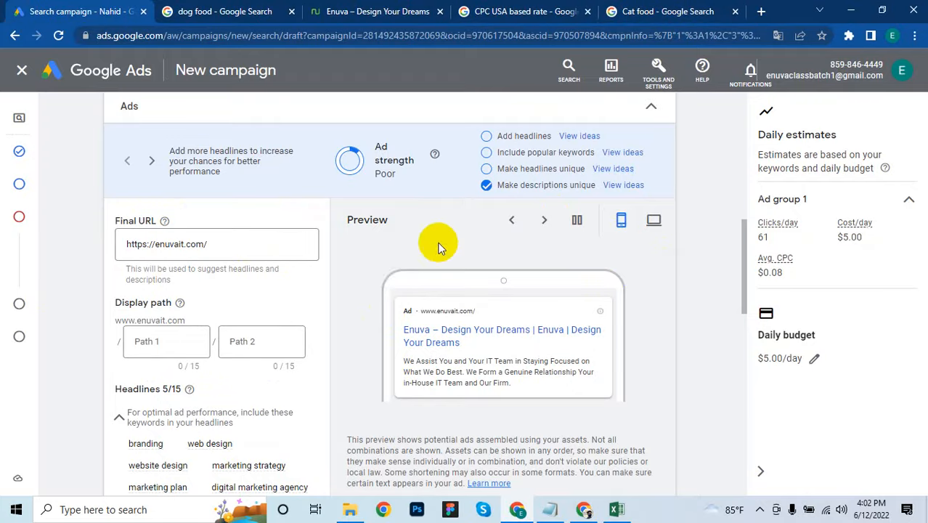
{"action": "scroll", "coordinate": [396, 267], "scroll_direction": "down", "scroll_amount": 2}
{"action": "scroll", "coordinate": [396, 273], "scroll_direction": "up", "scroll_amount": 2}
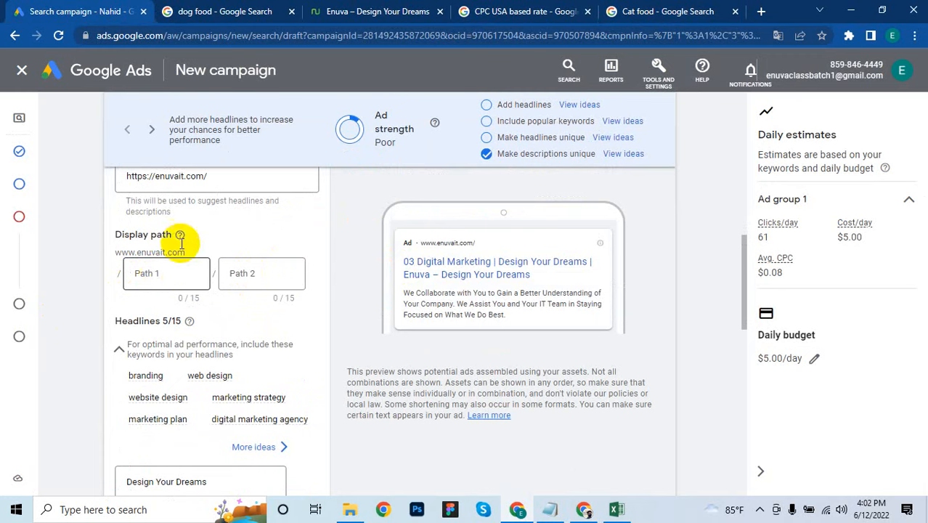
{"action": "left_click", "coordinate": [149, 272]}
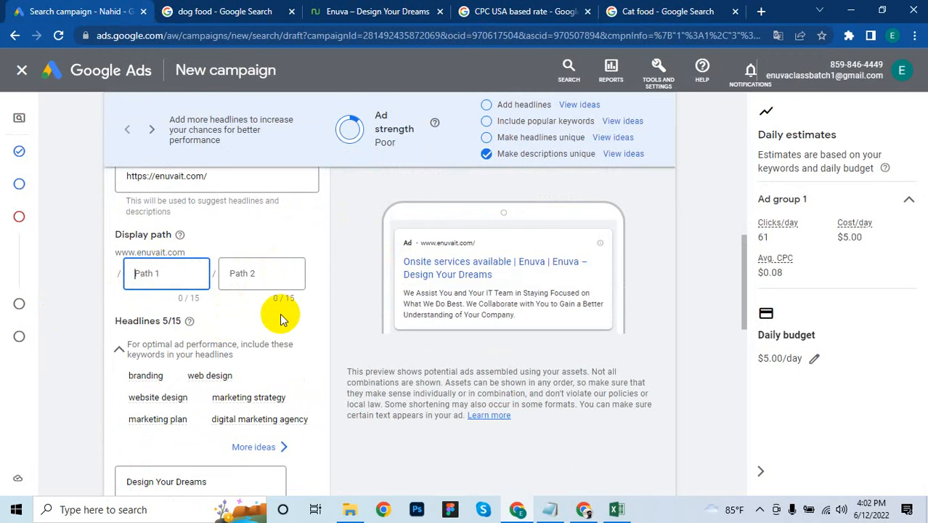
{"action": "scroll", "coordinate": [280, 316], "scroll_direction": "down", "scroll_amount": 3}
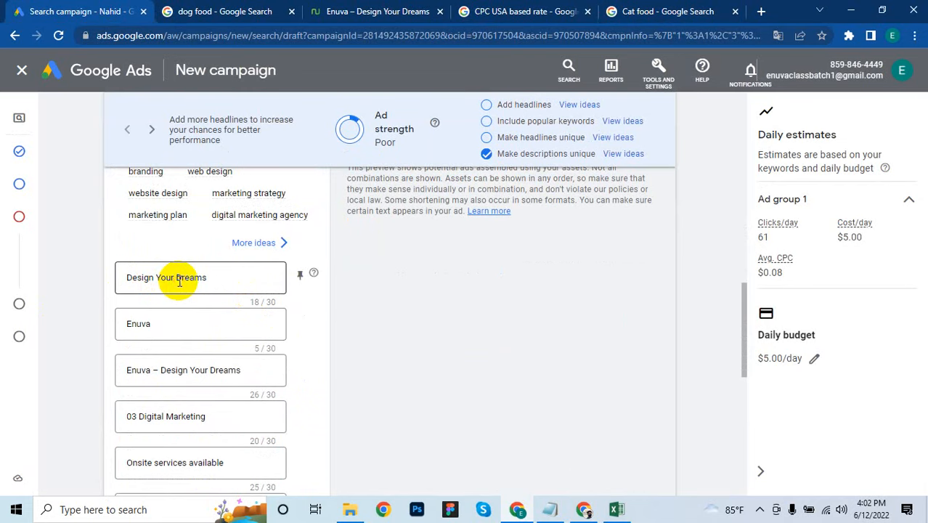
{"action": "left_click", "coordinate": [175, 282]}
{"action": "scroll", "coordinate": [240, 287], "scroll_direction": "up", "scroll_amount": 2}
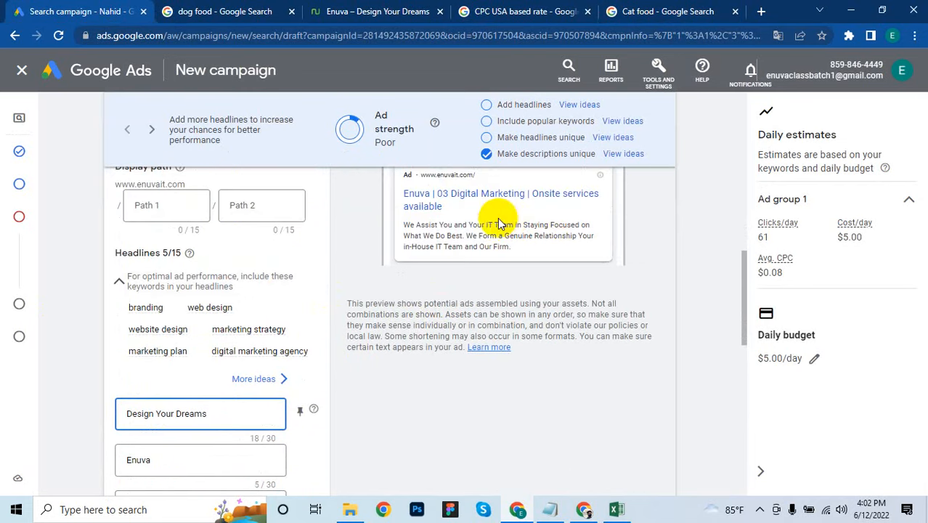
{"action": "scroll", "coordinate": [254, 300], "scroll_direction": "down", "scroll_amount": 2}
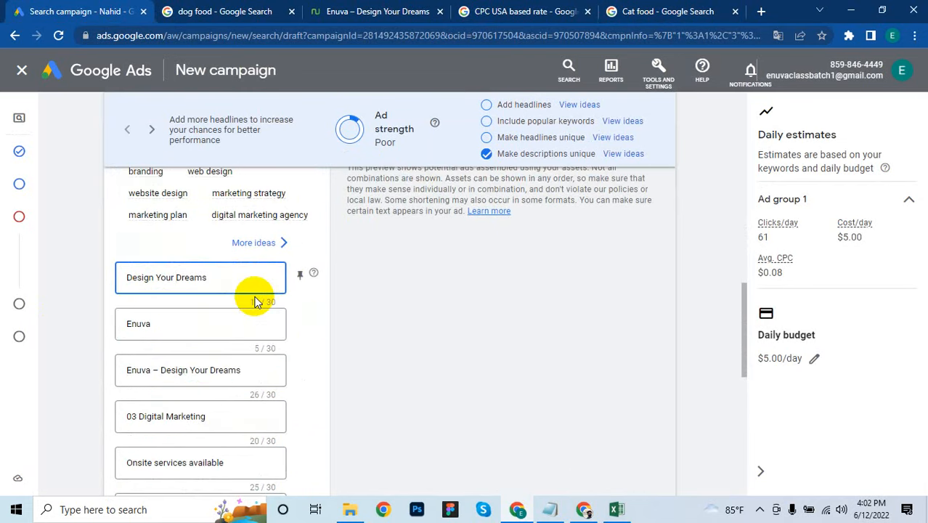
{"action": "scroll", "coordinate": [256, 302], "scroll_direction": "down", "scroll_amount": 2}
{"action": "left_click", "coordinate": [195, 326]}
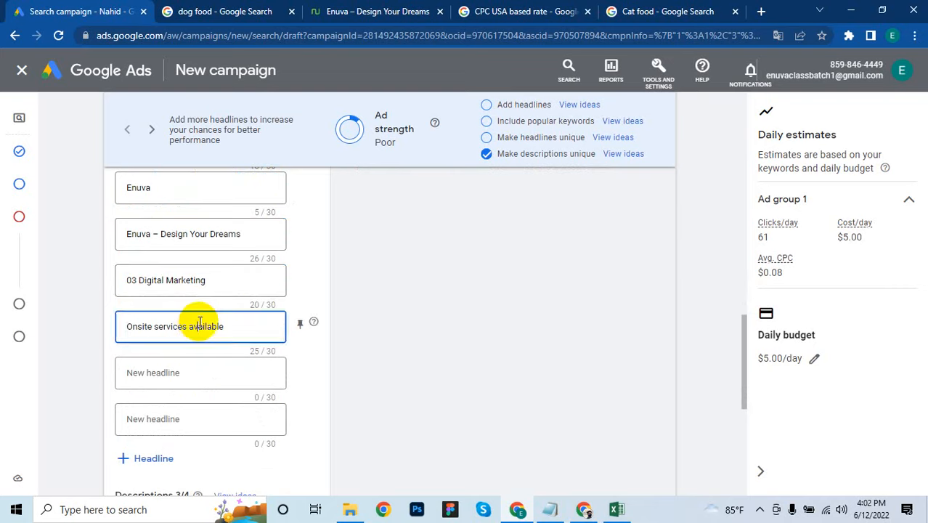
{"action": "scroll", "coordinate": [383, 321], "scroll_direction": "up", "scroll_amount": 4}
{"action": "scroll", "coordinate": [382, 325], "scroll_direction": "up", "scroll_amount": 2}
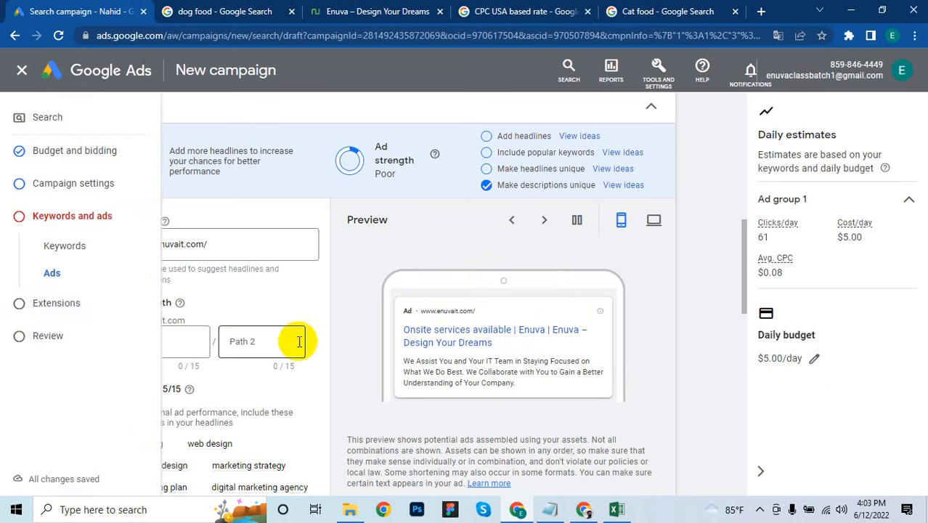
- Replace the ad's first headline with "Enuva Marketing Agency" and check it in the ad preview
{"action": "scroll", "coordinate": [334, 334], "scroll_direction": "down", "scroll_amount": 5}
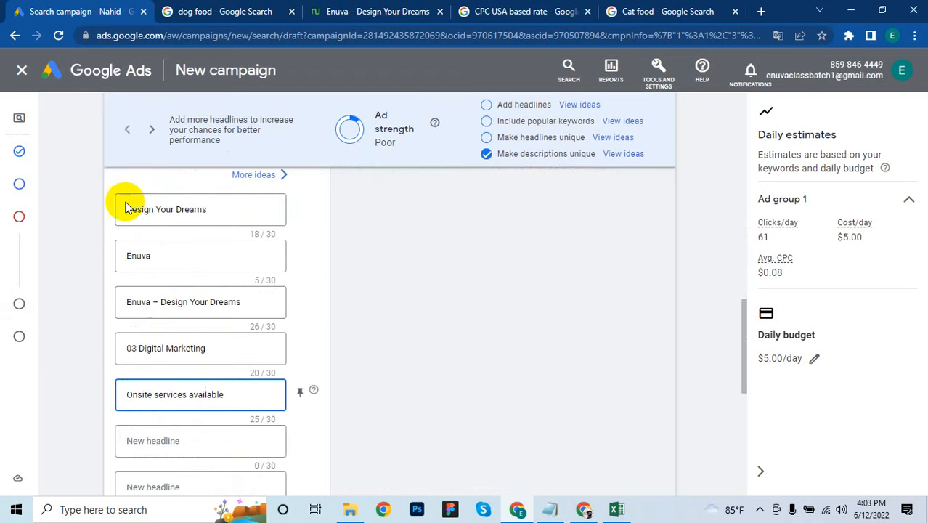
{"action": "left_click", "coordinate": [220, 211]}
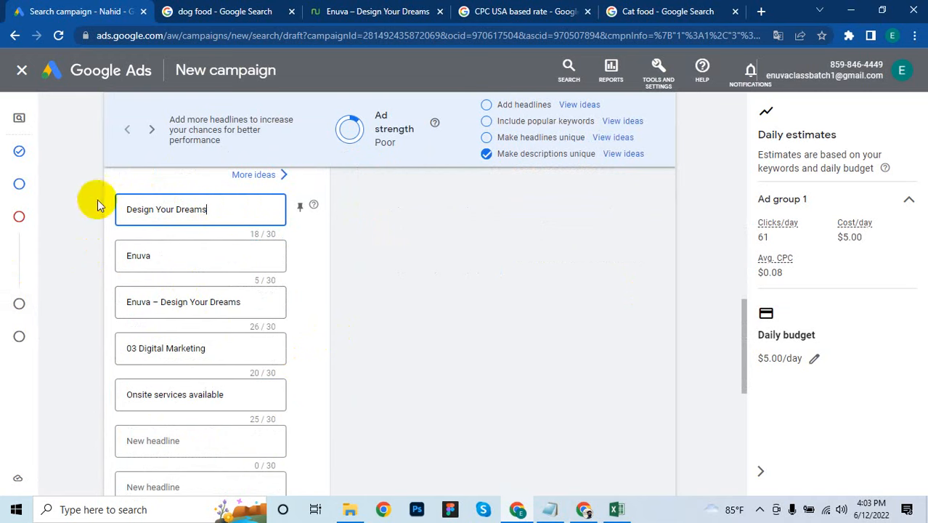
{"action": "left_click_drag", "start_coordinate": [222, 209], "coordinate": [128, 209]}
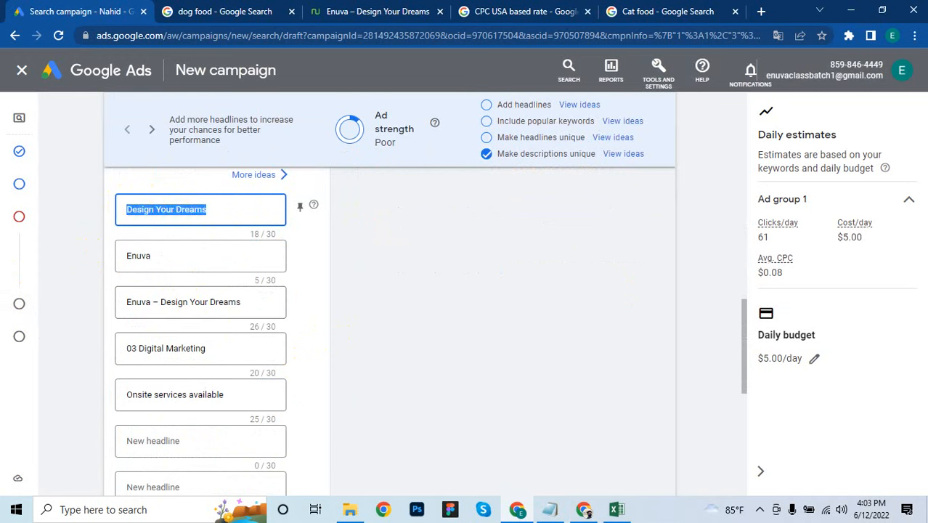
{"action": "key", "text": "BackSpace"}
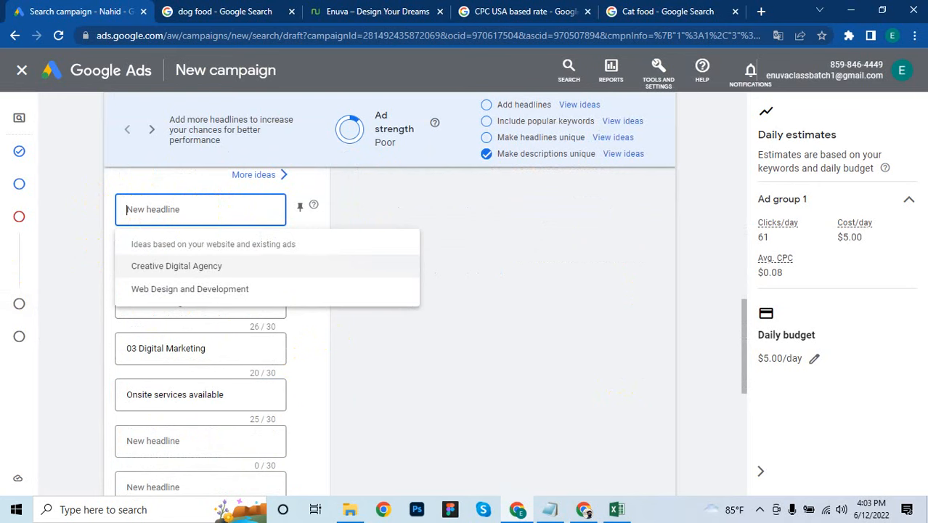
{"action": "type", "text": "Enuva "}
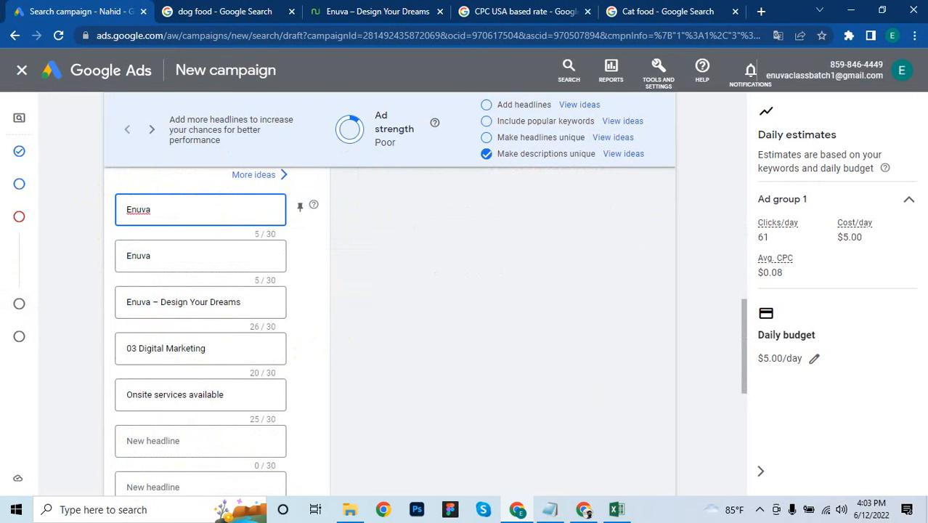
{"action": "type", "text": " Marketing Agency"}
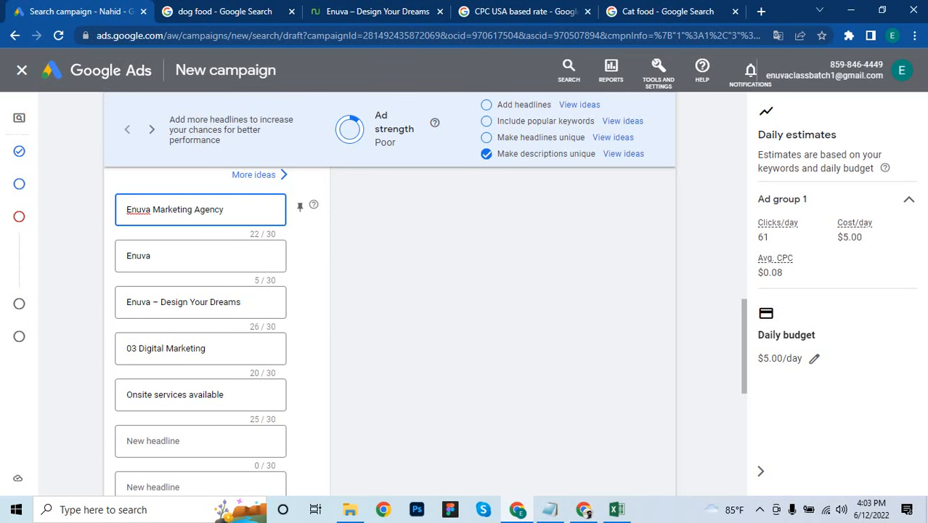
{"action": "scroll", "coordinate": [499, 389], "scroll_direction": "up", "scroll_amount": 7}
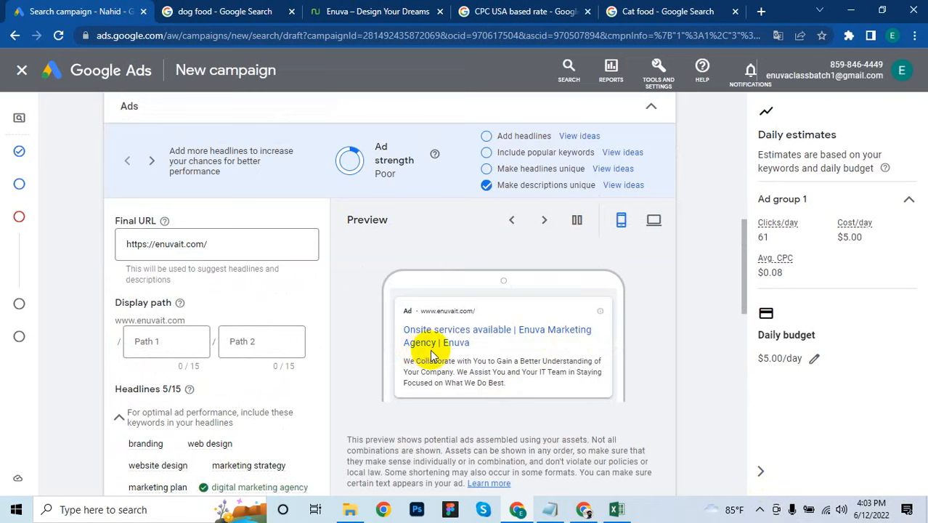
- Replace the ad's second headline with "Find Your work"
{"action": "scroll", "coordinate": [434, 356], "scroll_direction": "down", "scroll_amount": 3}
{"action": "scroll", "coordinate": [434, 357], "scroll_direction": "down", "scroll_amount": 1}
{"action": "left_click_drag", "start_coordinate": [190, 321], "coordinate": [118, 321]}
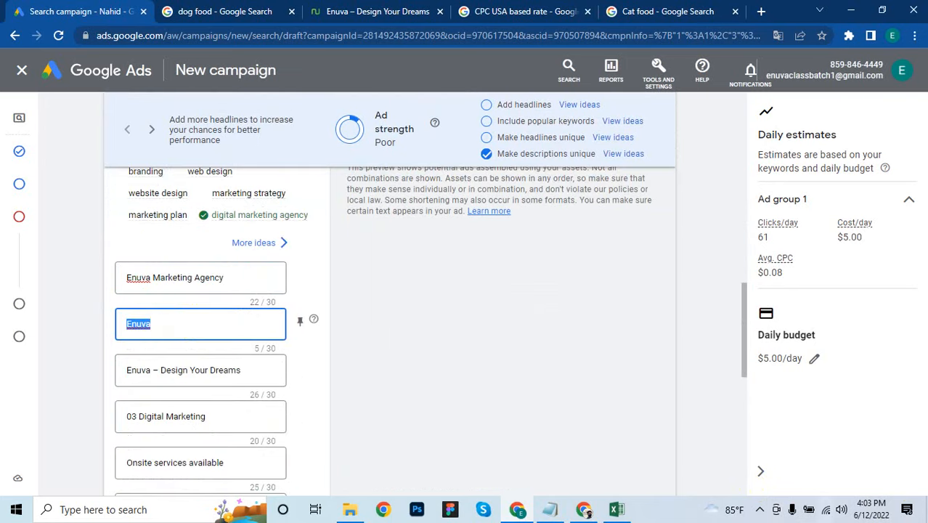
{"action": "key", "text": "BackSpace"}
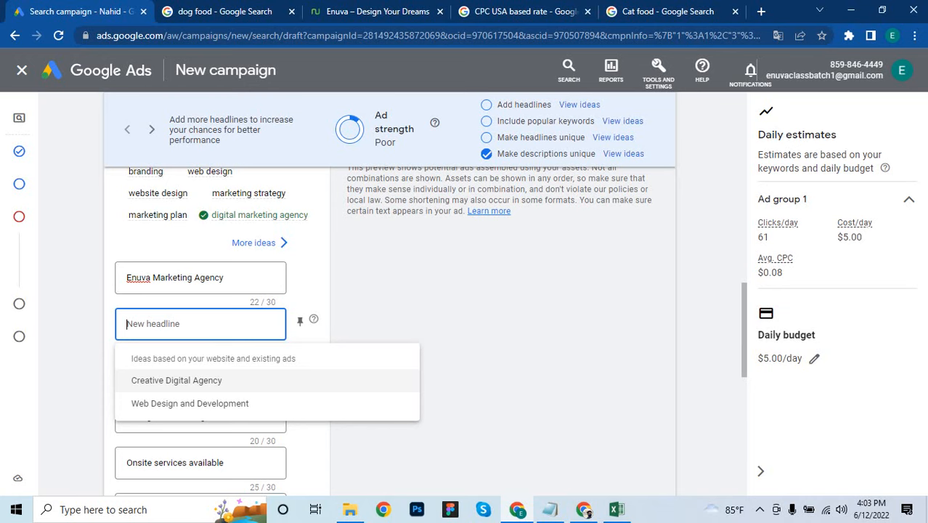
{"action": "type", "text": "Find "}
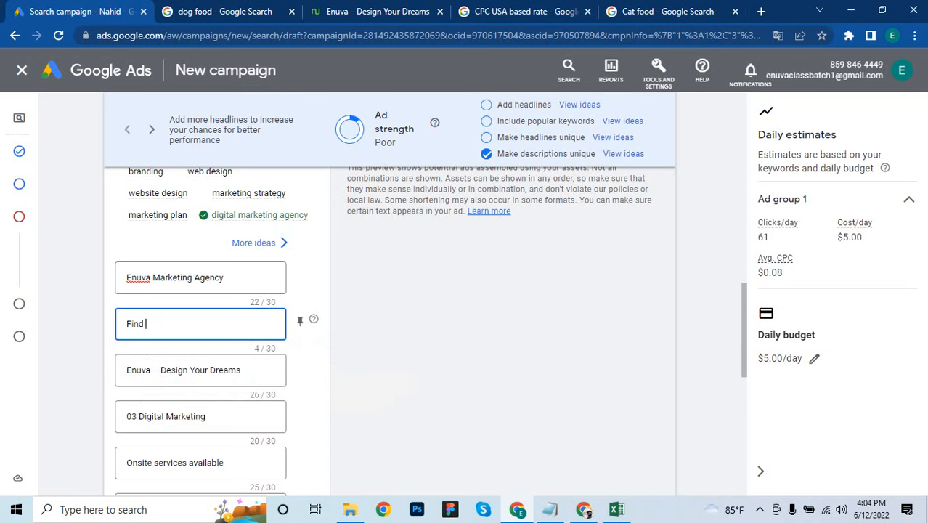
{"action": "type", "text": "Your work"}
- Replace the ad's third headline with "Solve your IT Solutions"
{"action": "left_click", "coordinate": [242, 371]}
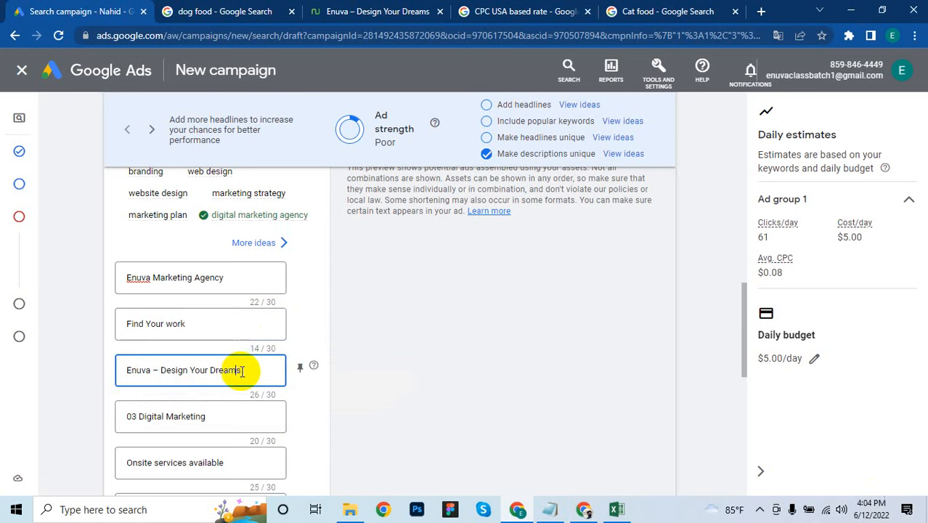
{"action": "left_click_drag", "start_coordinate": [248, 369], "coordinate": [130, 369]}
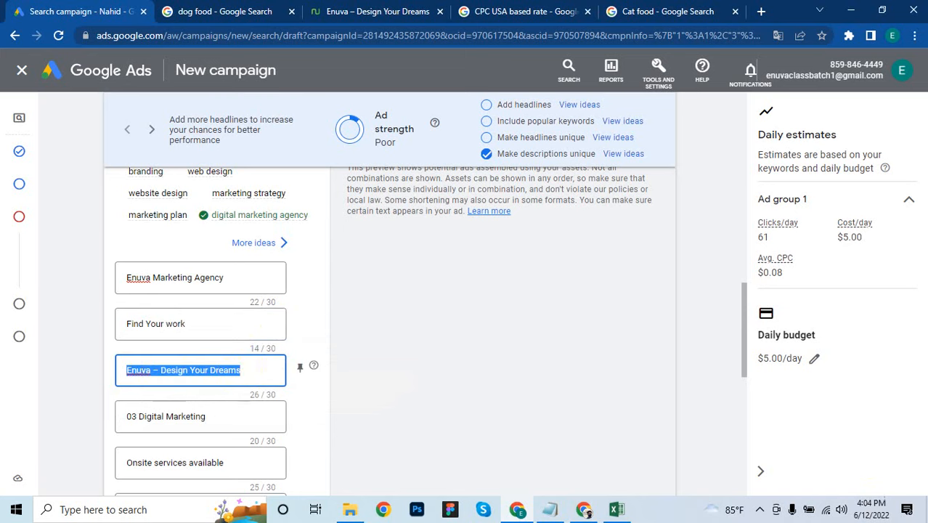
{"action": "key", "text": "BackSpace"}
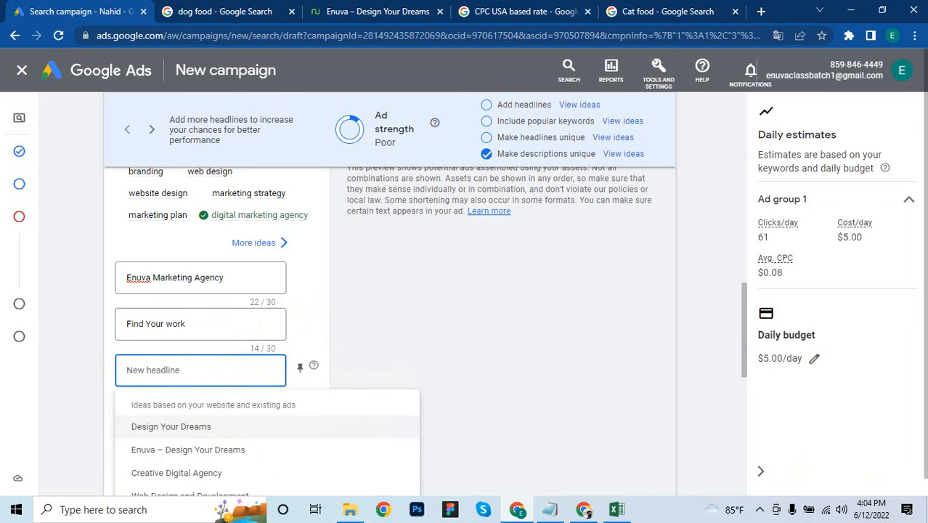
{"action": "type", "text": "Solve you"}
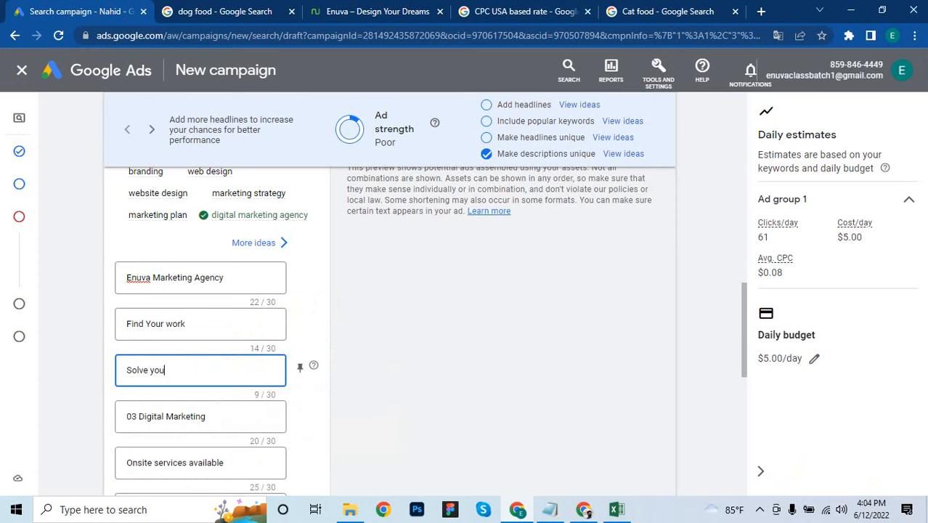
{"action": "type", "text": "r It"}
{"action": "key", "text": "BackSpace"}
{"action": "type", "text": "T Sol"}
{"action": "type", "text": "uati"}
{"action": "key", "text": "BackSpace"}
{"action": "key", "text": "BackSpace"}
{"action": "key", "text": "BackSpace"}
{"action": "type", "text": "tions"}
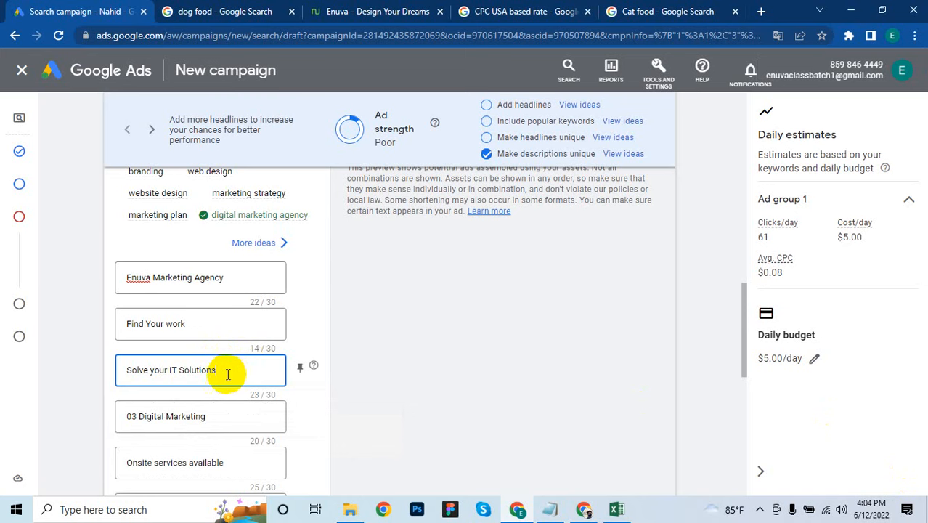
- Change the last word of the third headline to "Problem" so it reads "Solve your IT Problem"
{"action": "left_click_drag", "start_coordinate": [218, 372], "coordinate": [178, 371]}
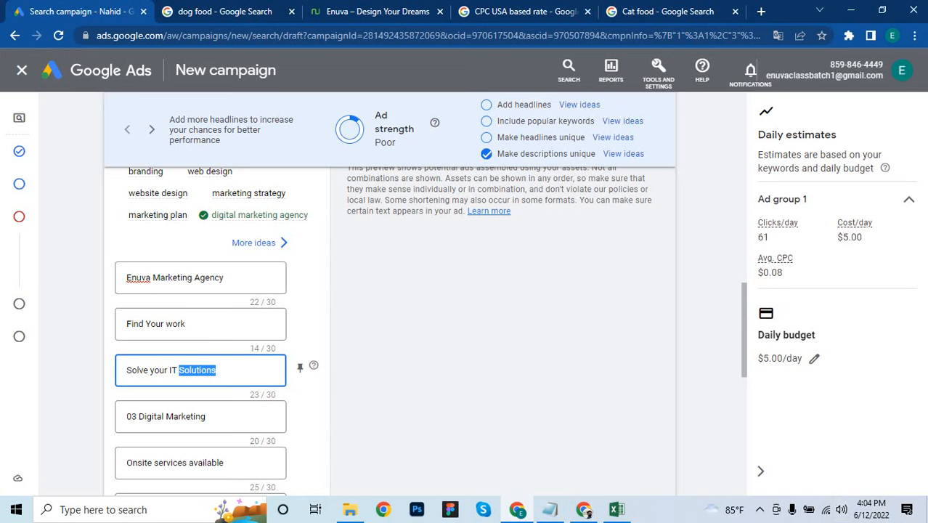
{"action": "key", "text": "BackSpace"}
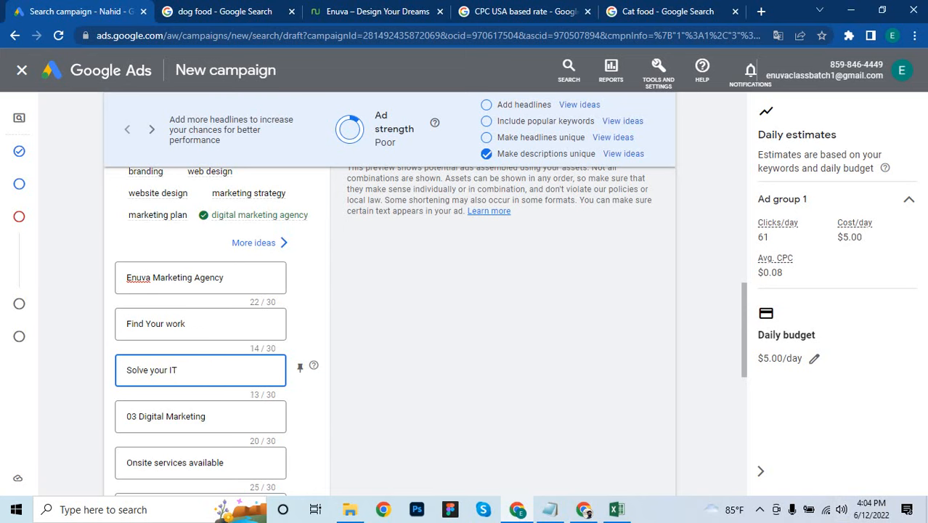
{"action": "type", "text": "Problem"}
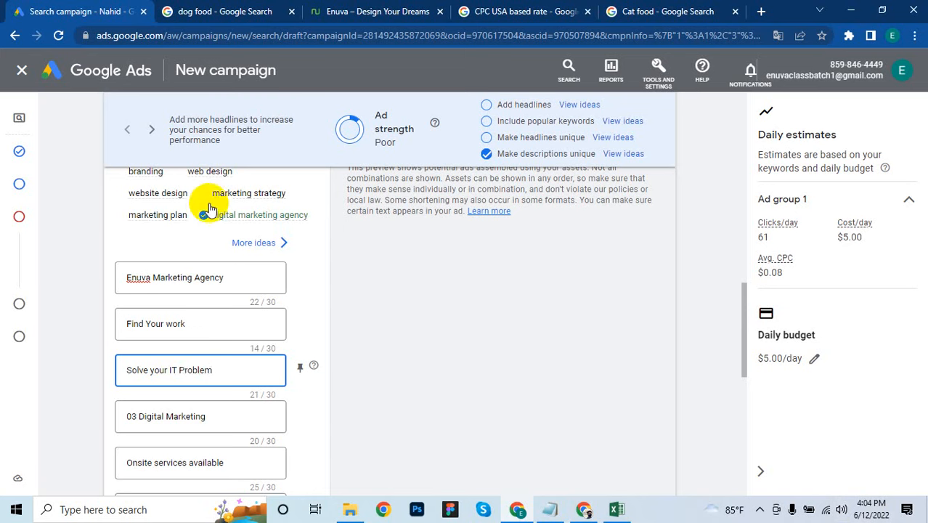
- Remove the leading "03" from the fourth headline, leaving "Digital Marketing"
{"action": "scroll", "coordinate": [161, 270], "scroll_direction": "down", "scroll_amount": 1}
{"action": "double_click", "coordinate": [130, 347]}
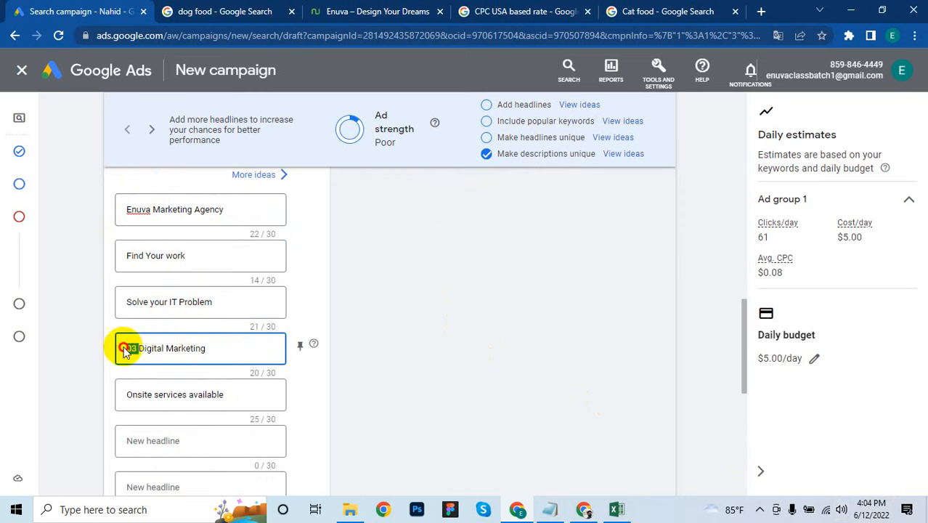
{"action": "key", "text": "BackSpace"}
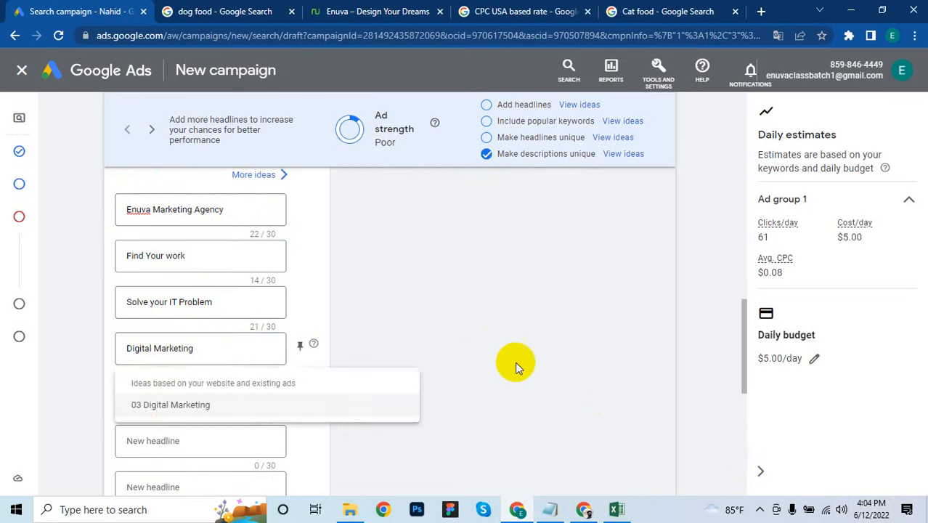
- Replace the ad's fifth headline, "Onsite services available", with "Branding"
{"action": "left_click", "coordinate": [201, 393]}
{"action": "left_click_drag", "start_coordinate": [236, 394], "coordinate": [138, 392]}
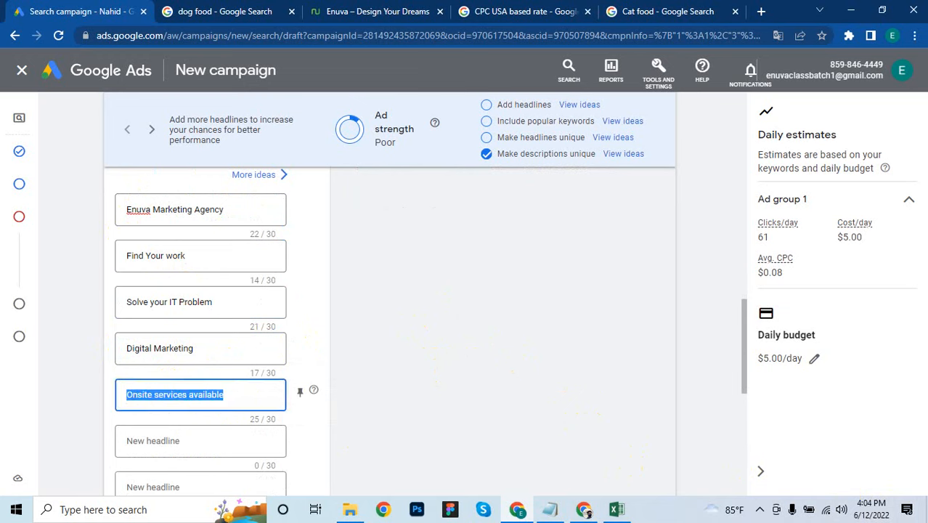
{"action": "type", "text": "B"}
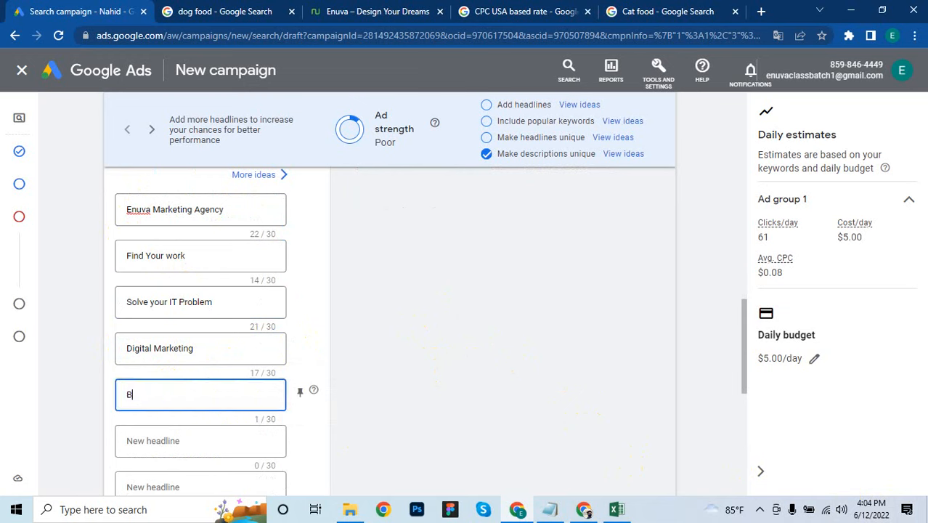
{"action": "type", "text": "randing"}
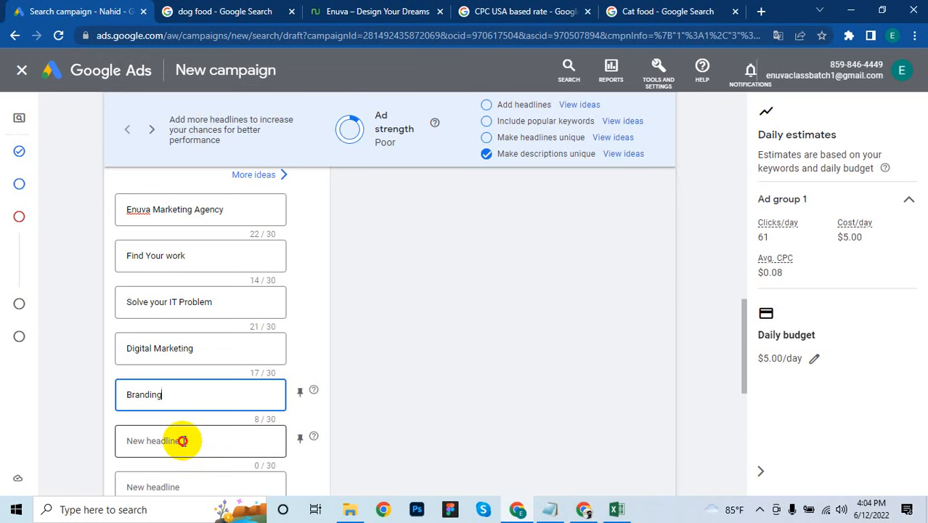
- Fill the sixth headline with the suggested idea "Web Design and Development"
{"action": "left_click", "coordinate": [182, 440]}
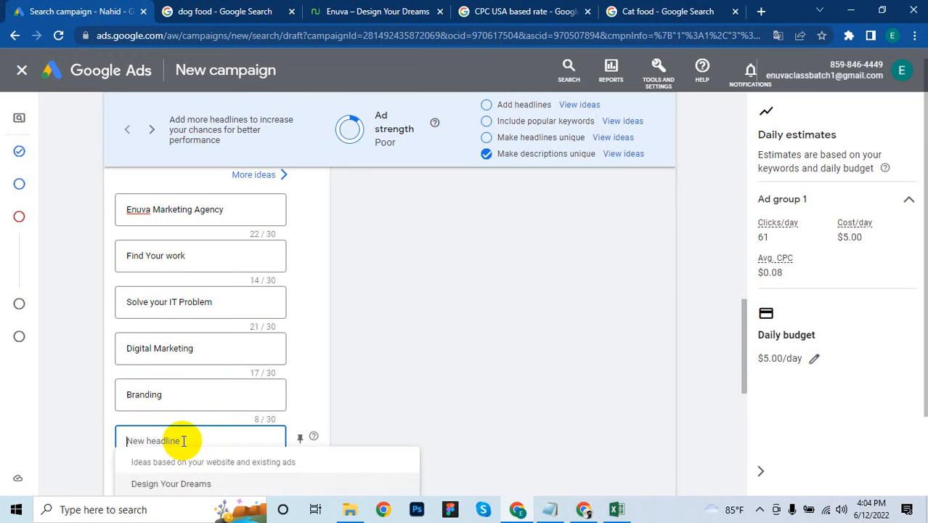
{"action": "type", "text": "W"}
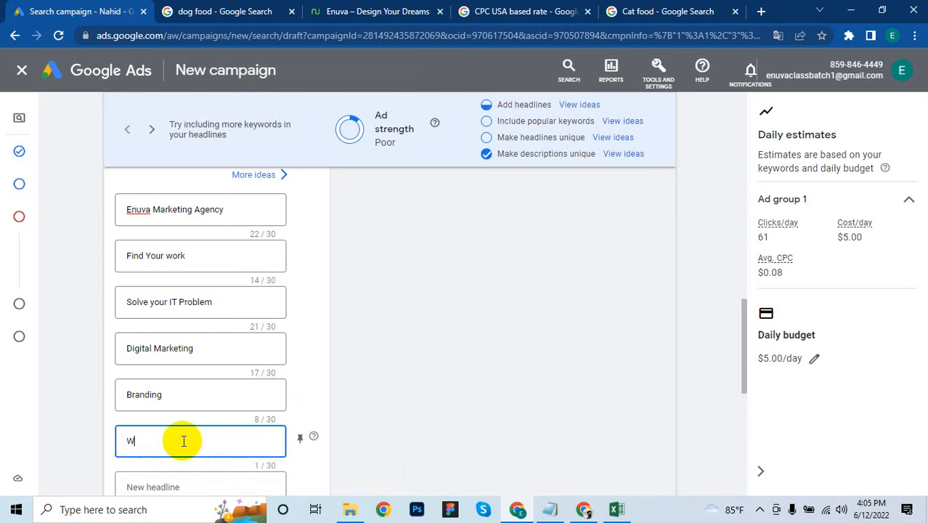
{"action": "type", "text": "eb"}
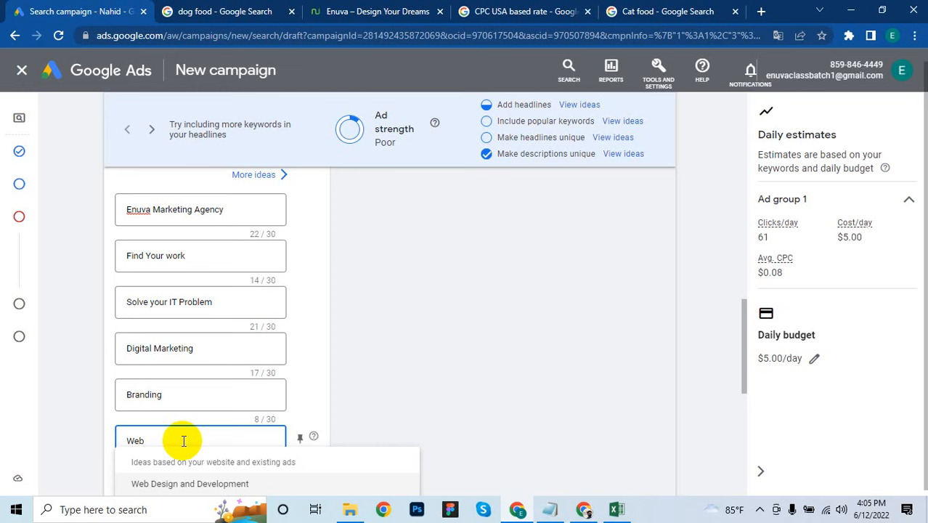
{"action": "left_click", "coordinate": [239, 483]}
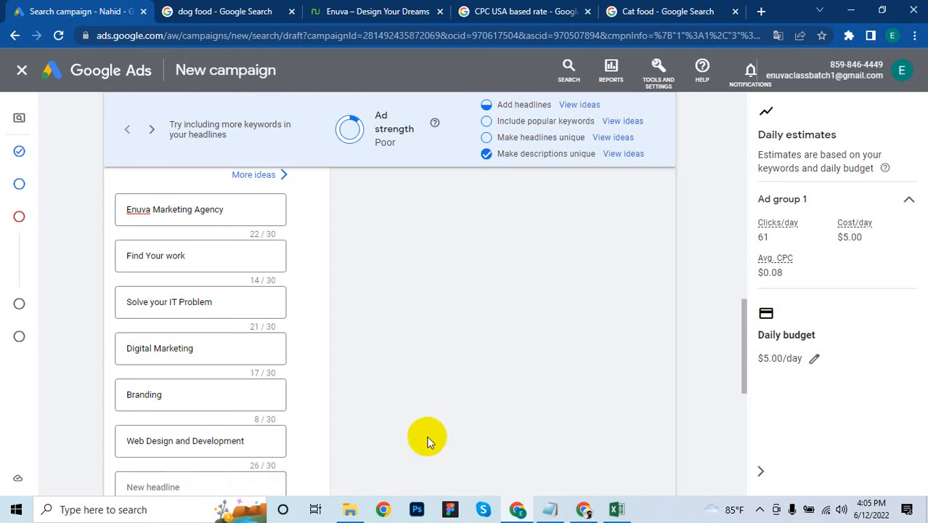
- Add one more headline field and enter "UI/UX" as the ad's seventh headline
{"action": "scroll", "coordinate": [452, 383], "scroll_direction": "down", "scroll_amount": 3}
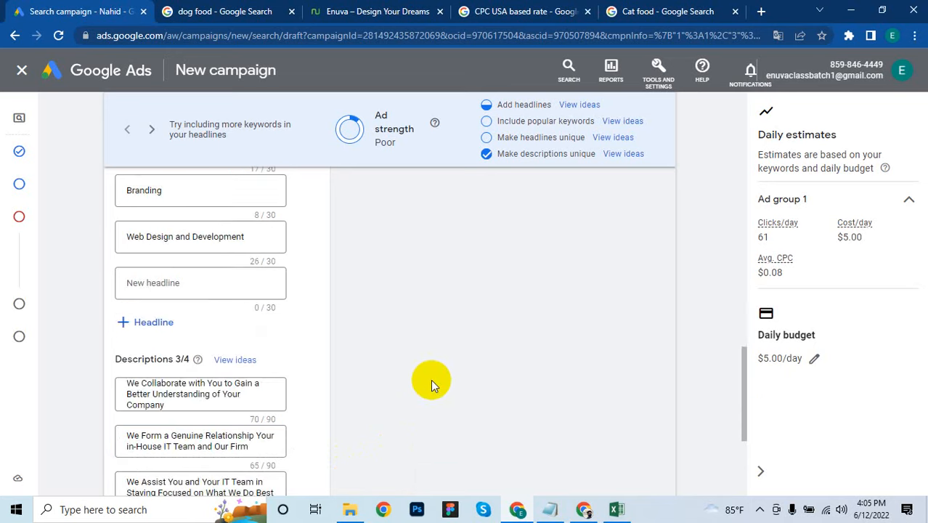
{"action": "scroll", "coordinate": [430, 378], "scroll_direction": "up", "scroll_amount": 1}
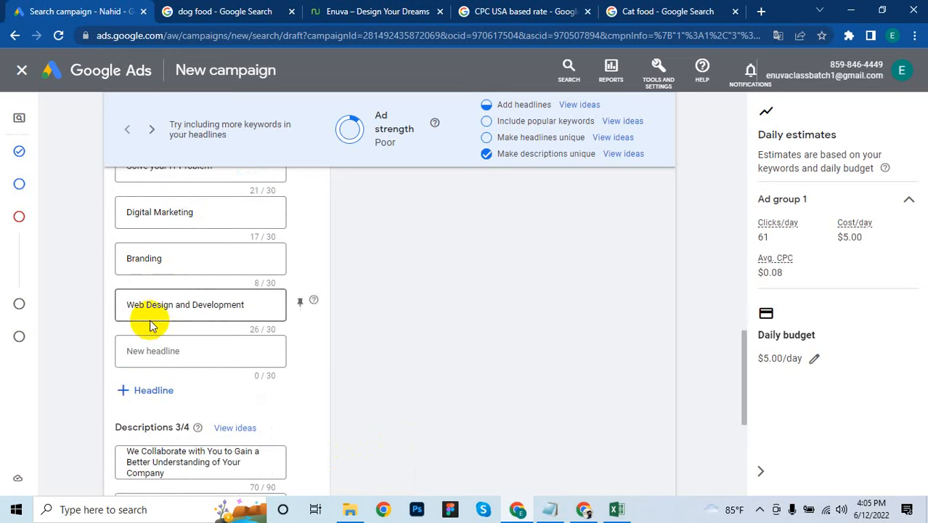
{"action": "left_click", "coordinate": [127, 392]}
{"action": "scroll", "coordinate": [279, 333], "scroll_direction": "down", "scroll_amount": 1}
{"action": "left_click", "coordinate": [149, 326]}
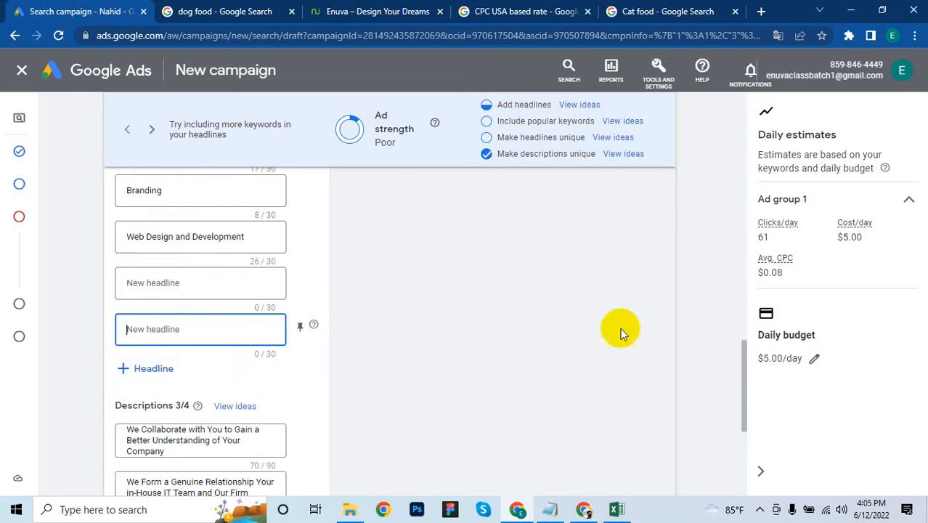
{"action": "left_click", "coordinate": [156, 282]}
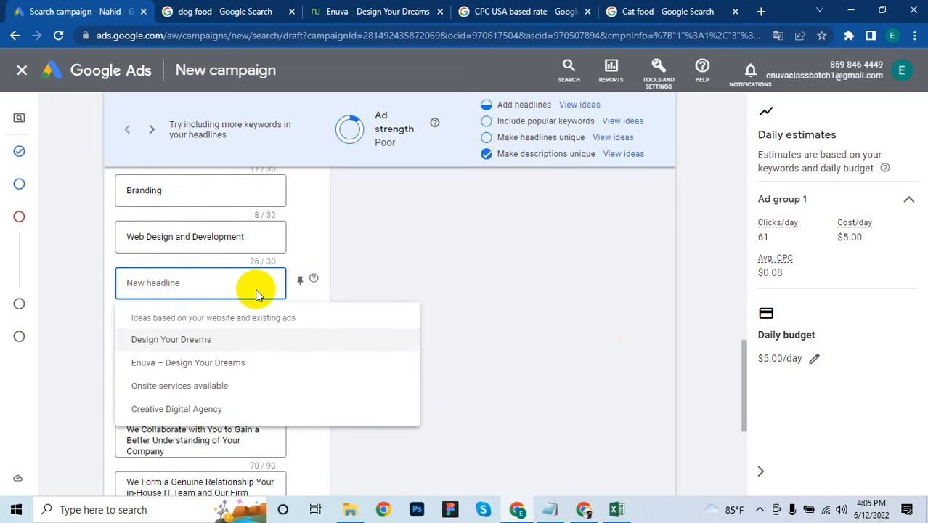
{"action": "type", "text": "UI"}
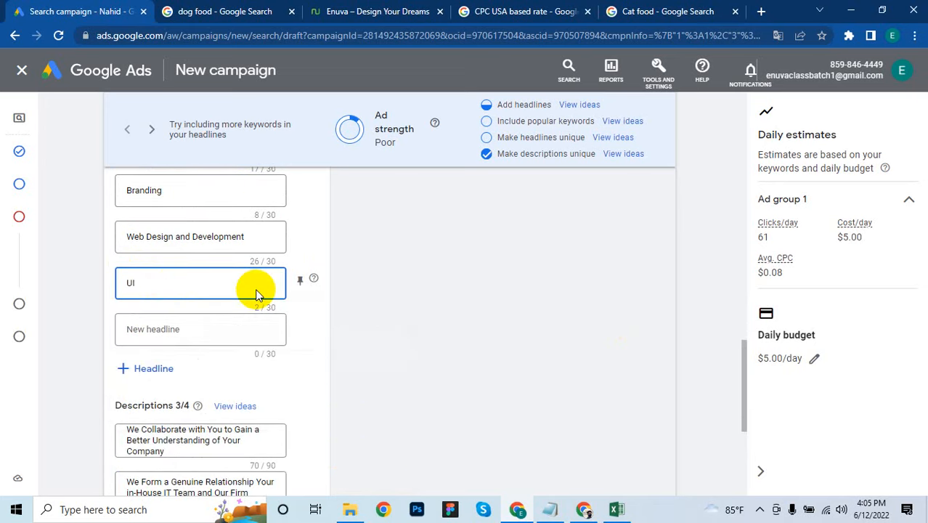
{"action": "type", "text": "/UX"}
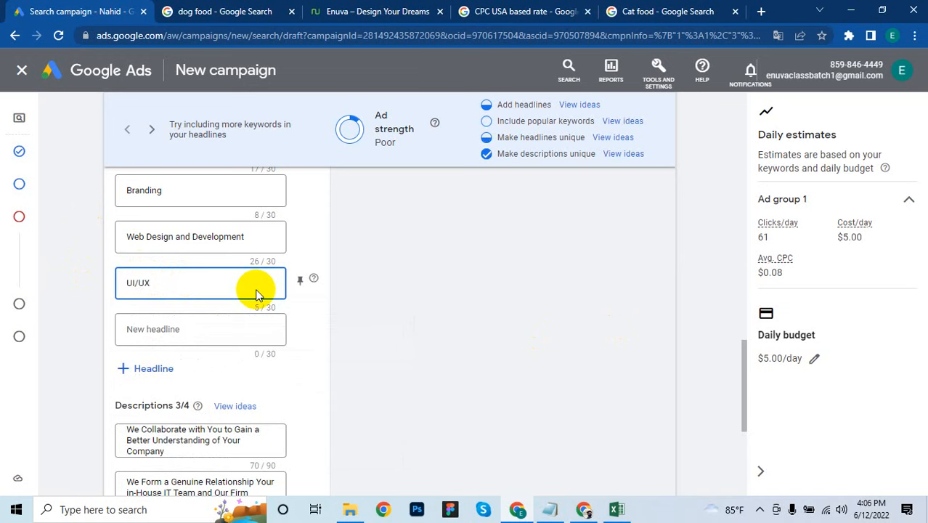
- Enter "App Devoloping" as the ad's eighth headline
{"action": "left_click", "coordinate": [209, 329]}
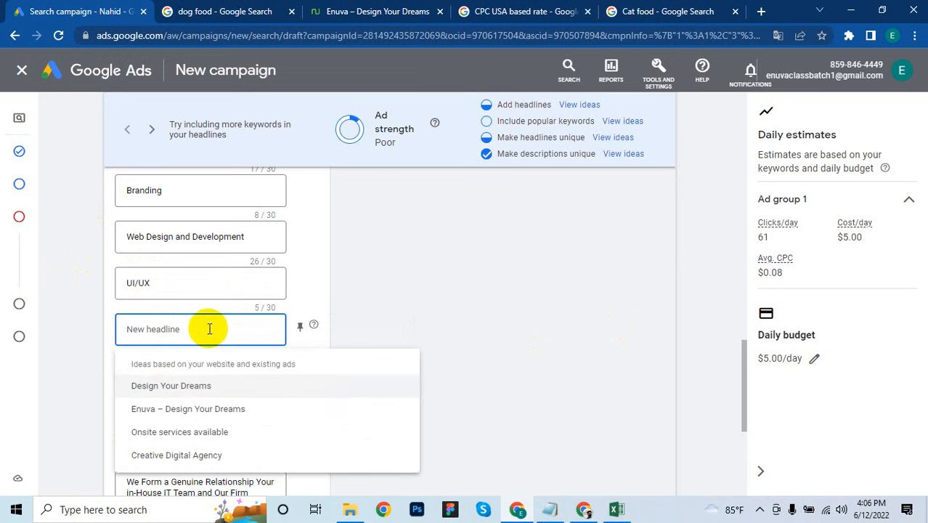
{"action": "type", "text": "App"}
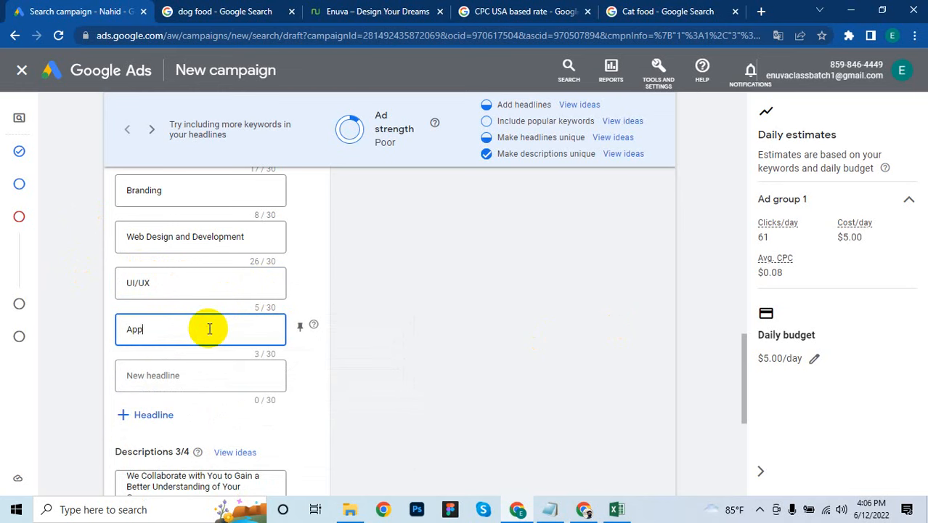
{"action": "type", "text": " Devoloping"}
- Enter "Content Writting" as the ninth headline and correct its spelling to "Content Writing"
{"action": "left_click", "coordinate": [199, 373]}
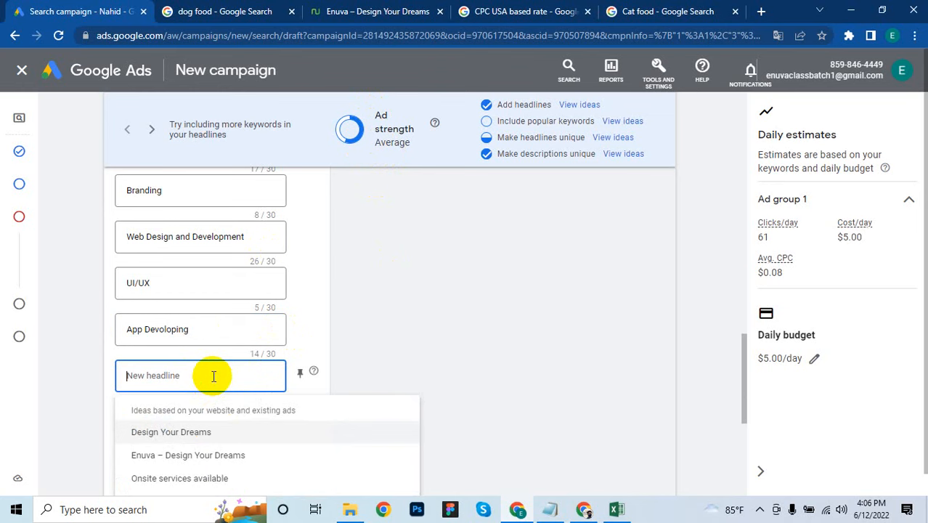
{"action": "type", "text": "C"}
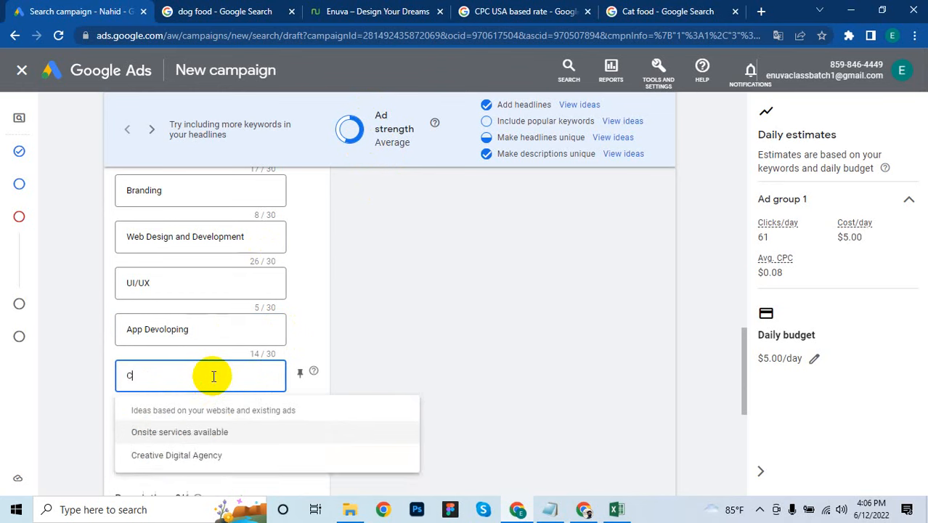
{"action": "type", "text": "ontent"}
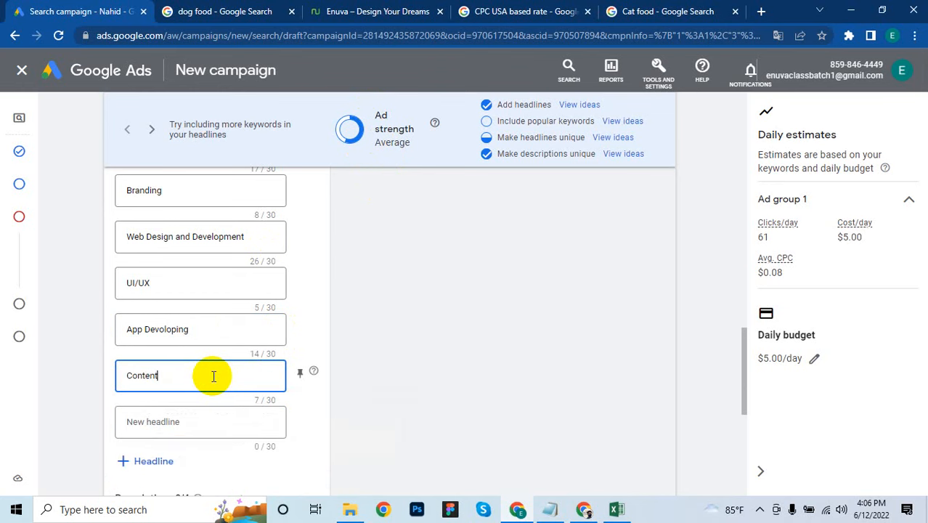
{"action": "type", "text": " Writting"}
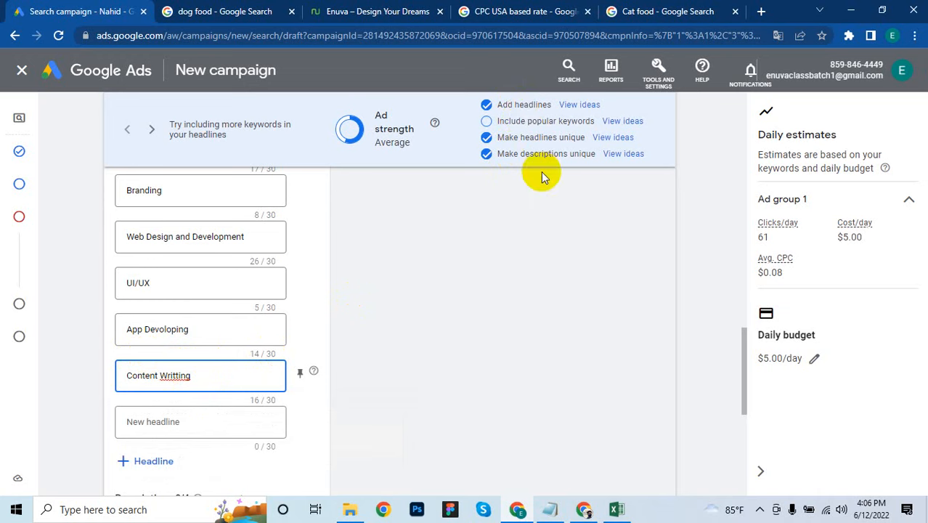
{"action": "scroll", "coordinate": [199, 337], "scroll_direction": "down", "scroll_amount": 1}
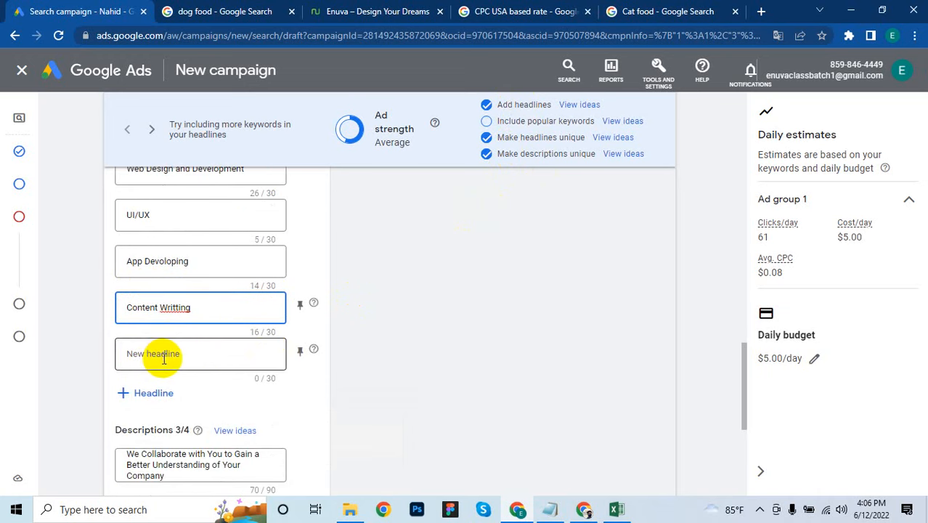
{"action": "right_click", "coordinate": [176, 311]}
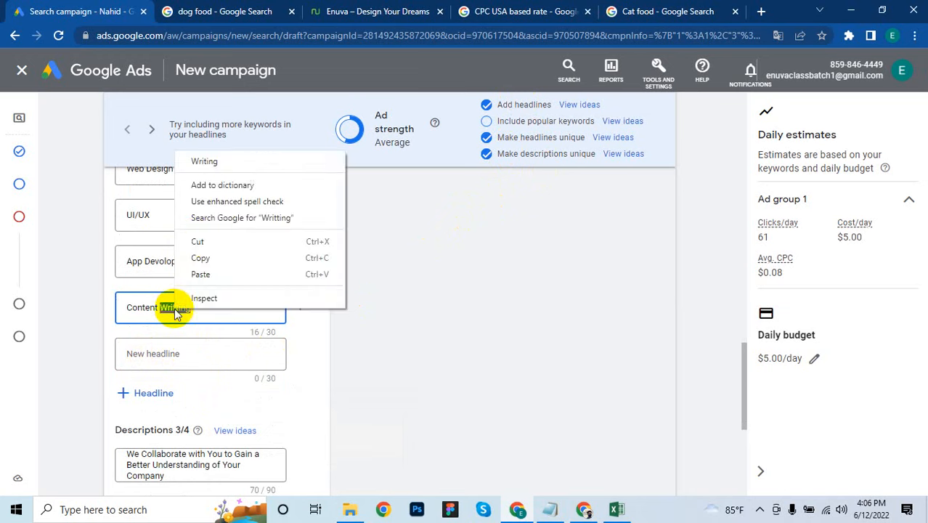
{"action": "left_click", "coordinate": [212, 161]}
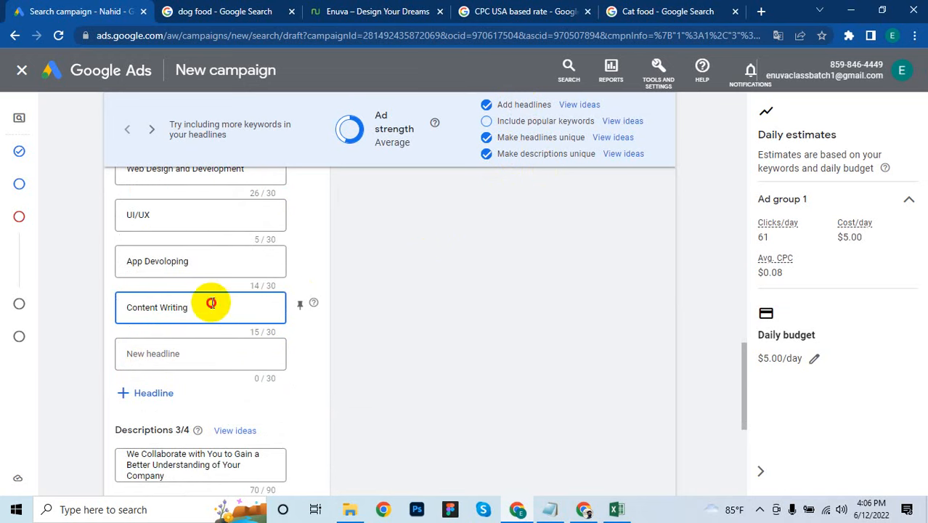
- Enter "Social Media Management" as the ad's tenth headline, below "Content Writing"
{"action": "scroll", "coordinate": [247, 307], "scroll_direction": "up", "scroll_amount": 1}
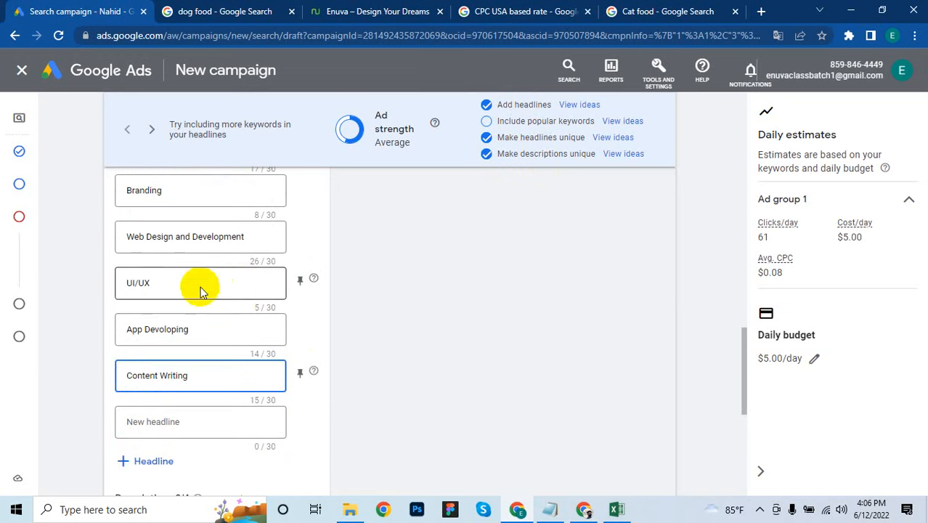
{"action": "scroll", "coordinate": [239, 272], "scroll_direction": "up", "scroll_amount": 1}
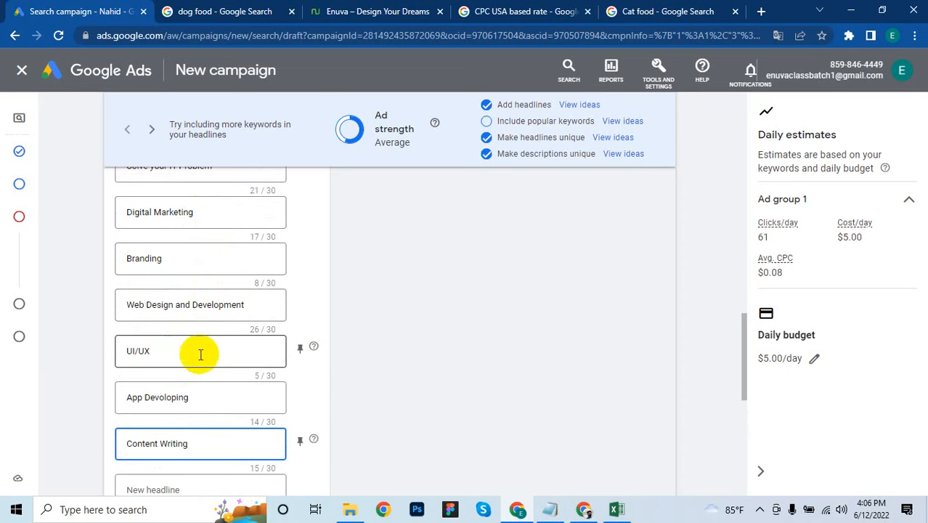
{"action": "scroll", "coordinate": [198, 353], "scroll_direction": "down", "scroll_amount": 1}
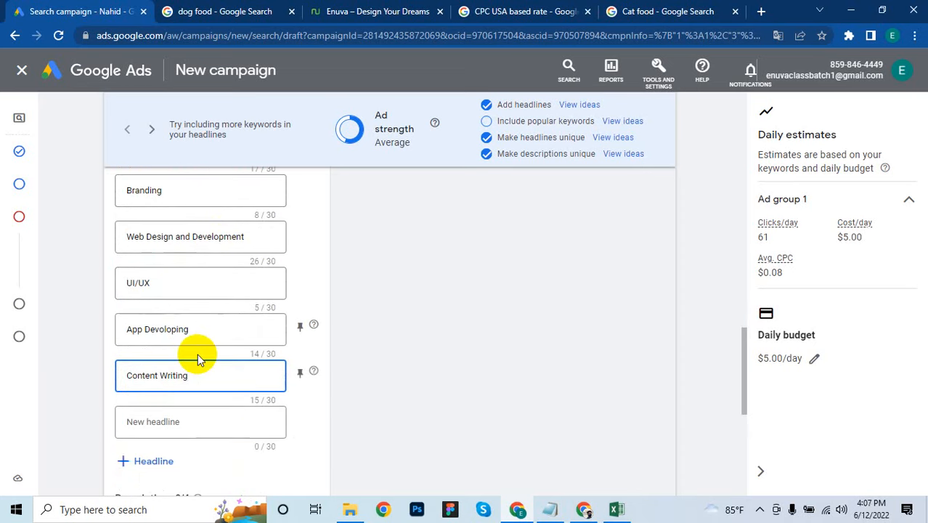
{"action": "left_click", "coordinate": [168, 422]}
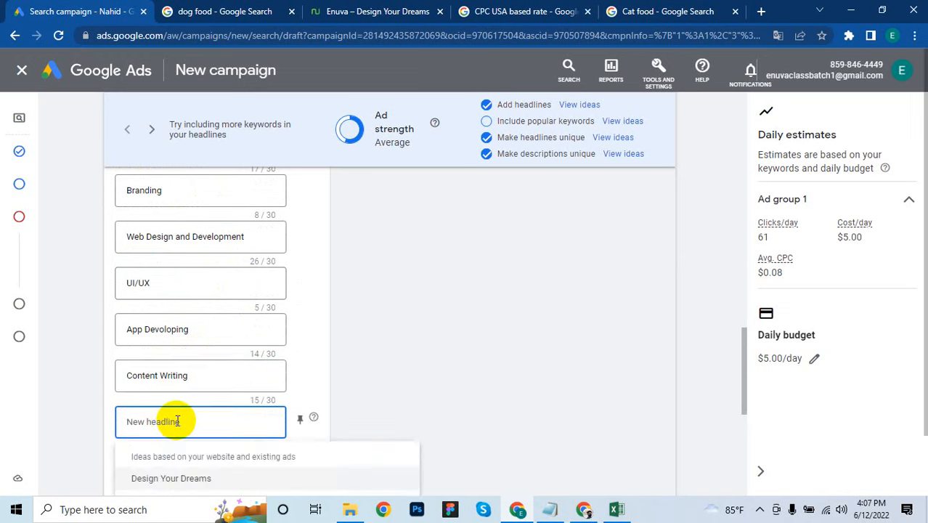
{"action": "type", "text": "S"}
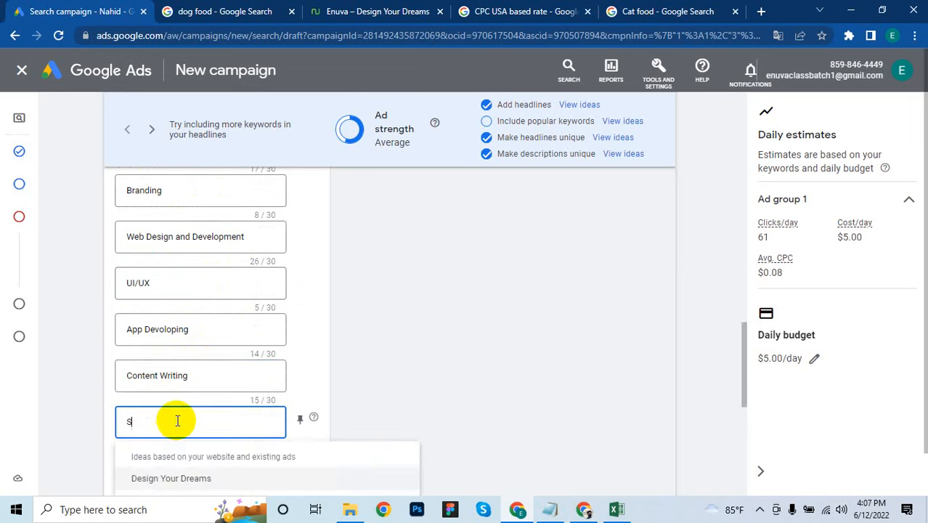
{"action": "type", "text": "ocial Media"}
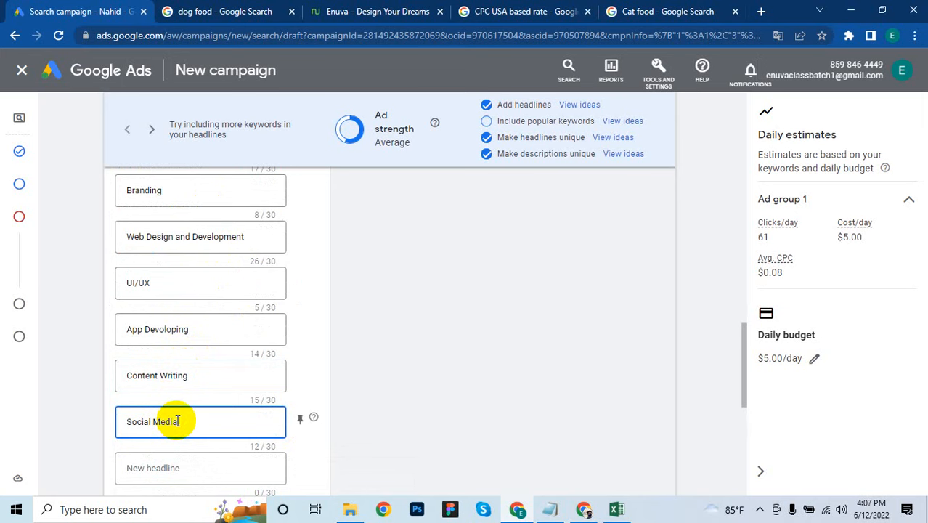
{"action": "type", "text": " Management"}
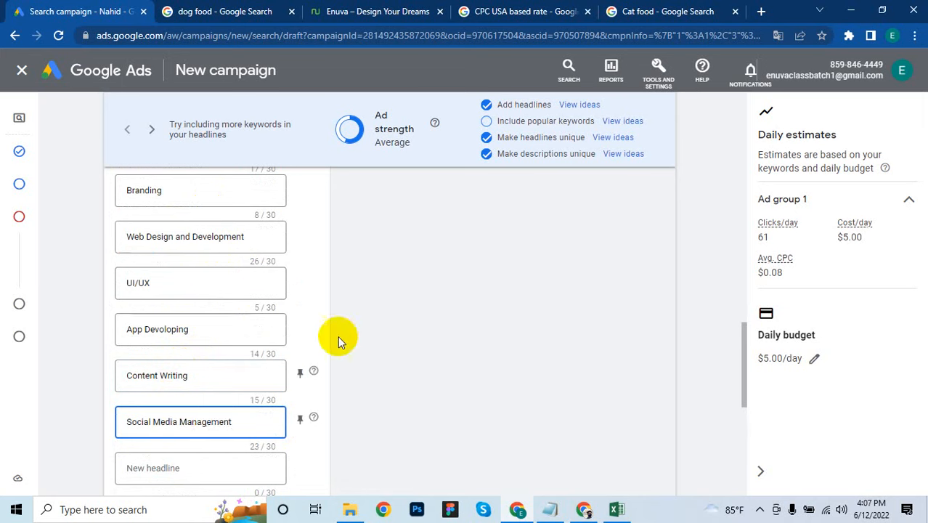
- Review the completed headlines, the ad preview with its suggested keywords, and the existing ad descriptions
{"action": "scroll", "coordinate": [312, 335], "scroll_direction": "down", "scroll_amount": 2}
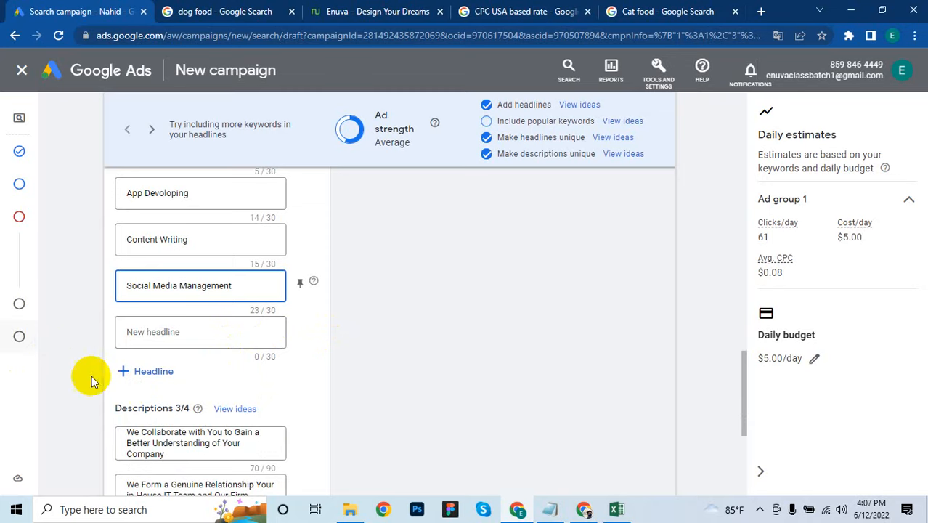
{"action": "scroll", "coordinate": [420, 301], "scroll_direction": "up", "scroll_amount": 4}
{"action": "scroll", "coordinate": [419, 304], "scroll_direction": "up", "scroll_amount": 5}
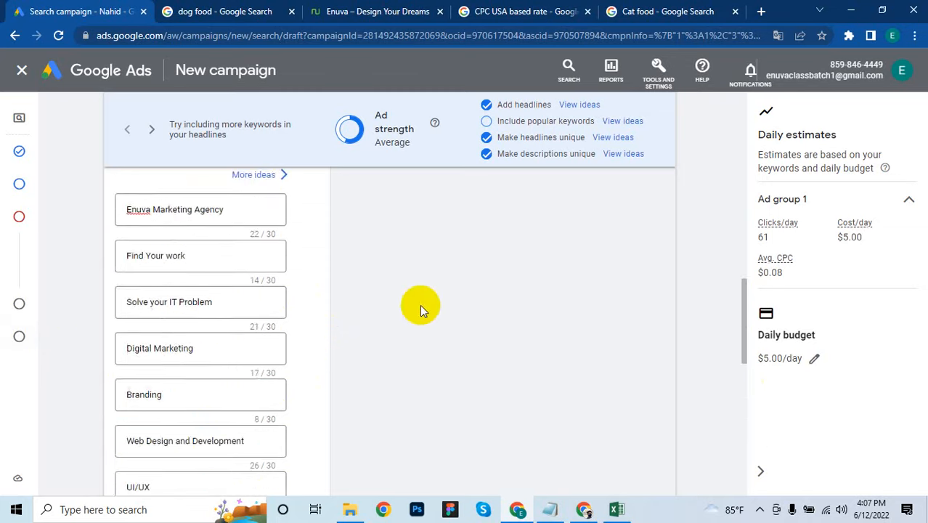
{"action": "scroll", "coordinate": [425, 306], "scroll_direction": "down", "scroll_amount": 3}
{"action": "scroll", "coordinate": [446, 331], "scroll_direction": "down", "scroll_amount": 3}
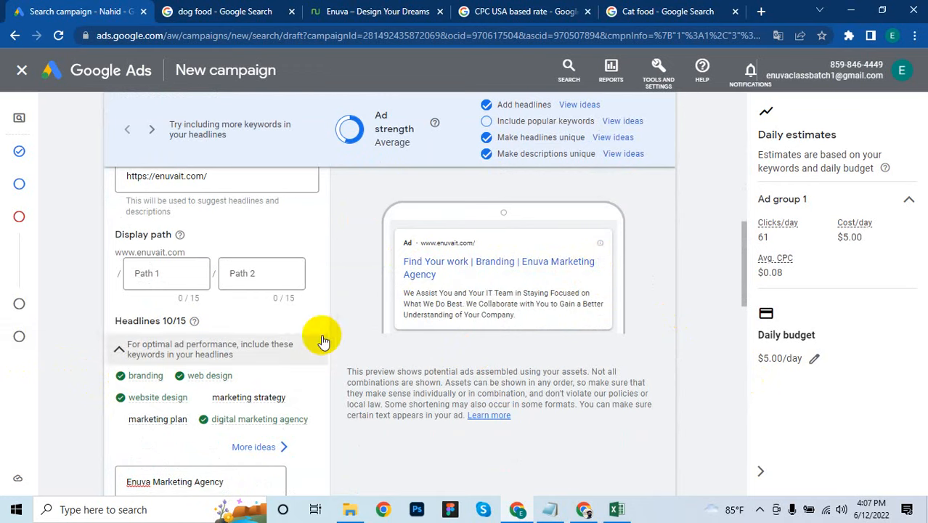
{"action": "scroll", "coordinate": [327, 339], "scroll_direction": "down", "scroll_amount": 6}
{"action": "scroll", "coordinate": [344, 339], "scroll_direction": "down", "scroll_amount": 5}
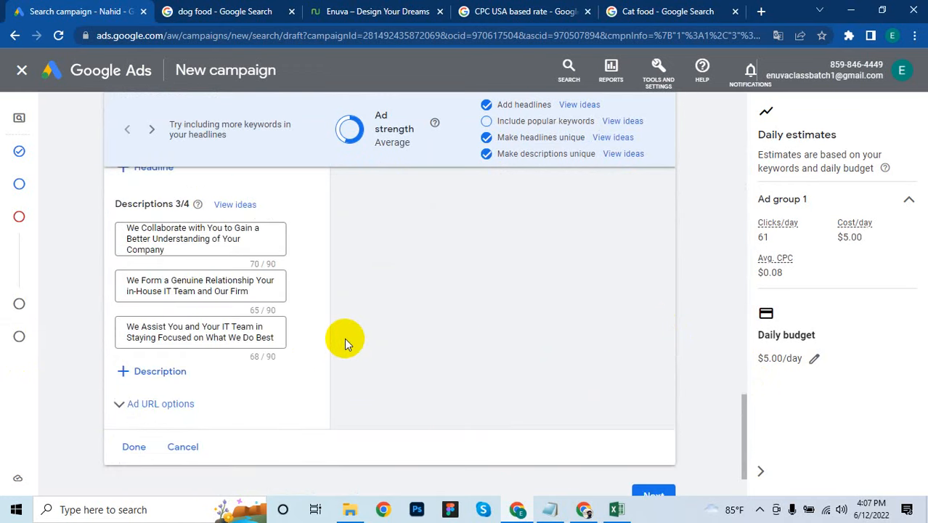
{"action": "scroll", "coordinate": [344, 338], "scroll_direction": "up", "scroll_amount": 1}
{"action": "left_click", "coordinate": [166, 317]}
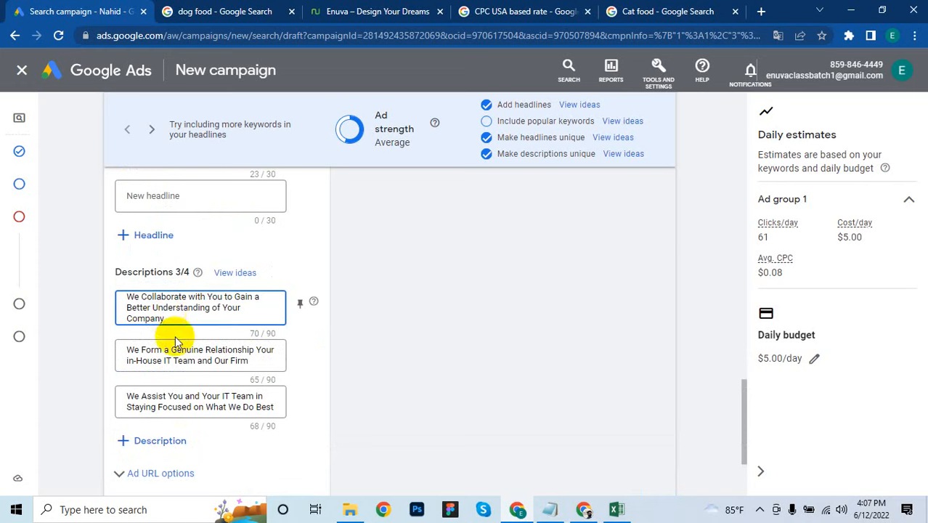
{"action": "triple_click", "coordinate": [184, 274]}
{"action": "left_click", "coordinate": [509, 411]}
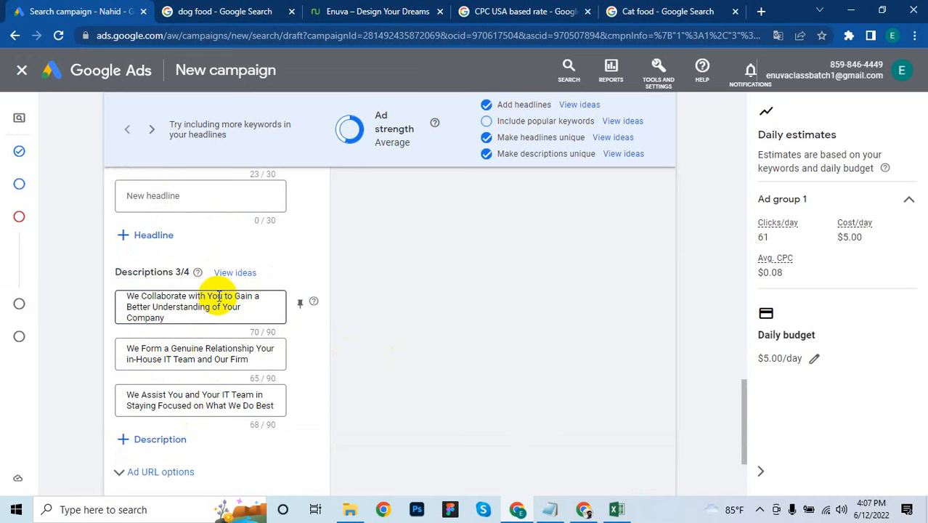
- Replace the ad's first description with "Here you will find many types of IT service"
{"action": "left_click_drag", "start_coordinate": [165, 317], "coordinate": [120, 302]}
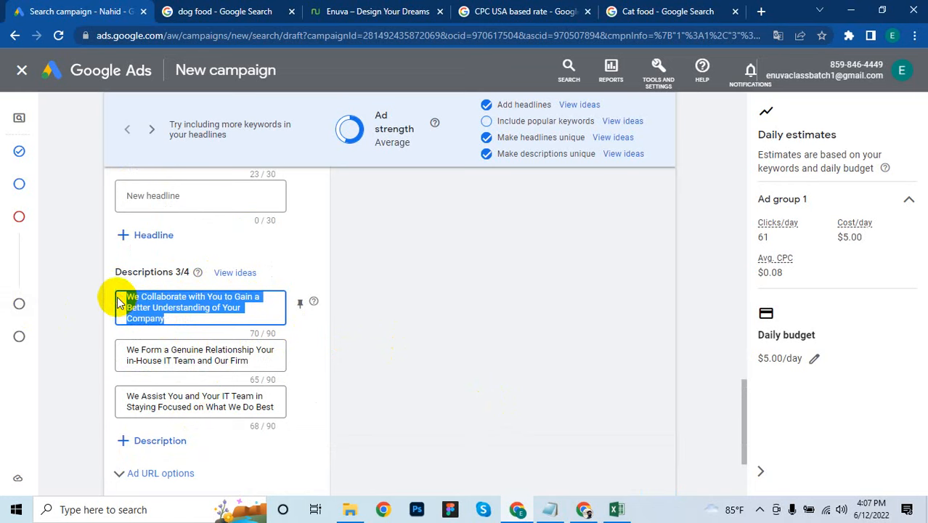
{"action": "key", "text": "BackSpace"}
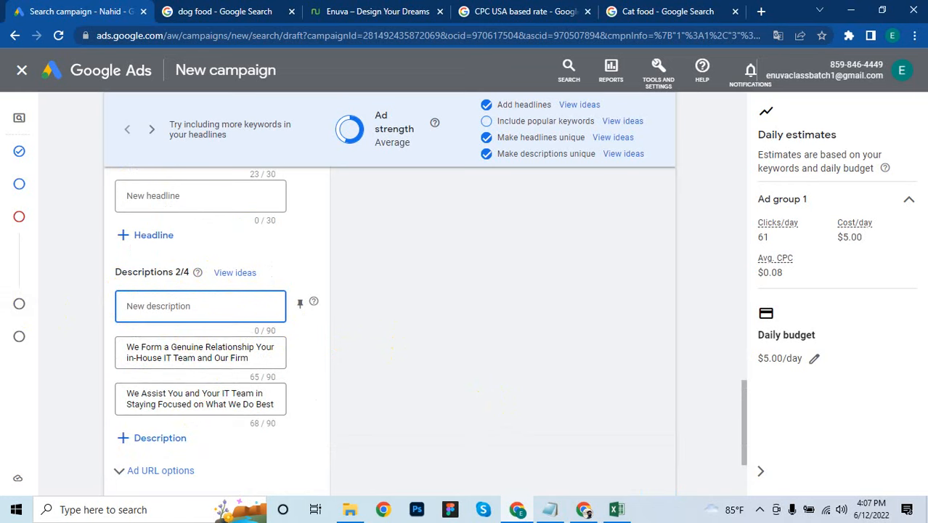
{"action": "type", "text": "He"}
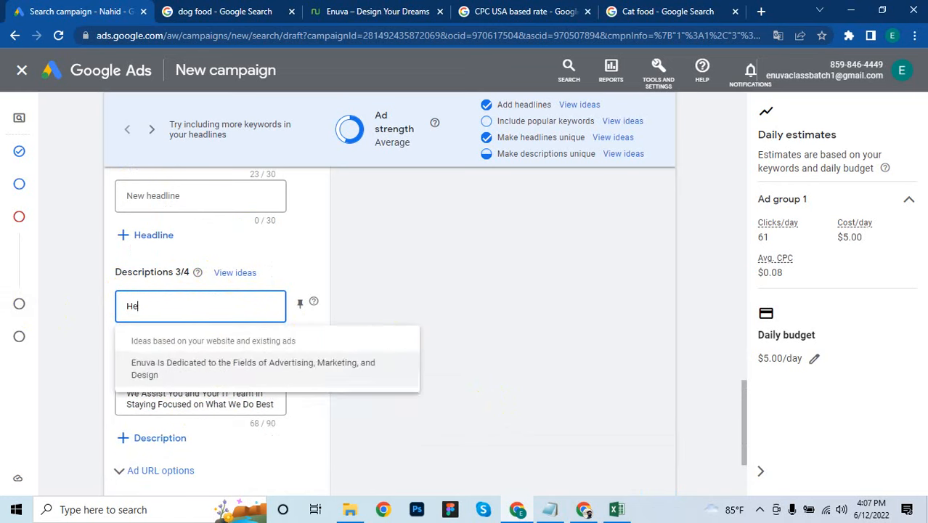
{"action": "type", "text": "re you"}
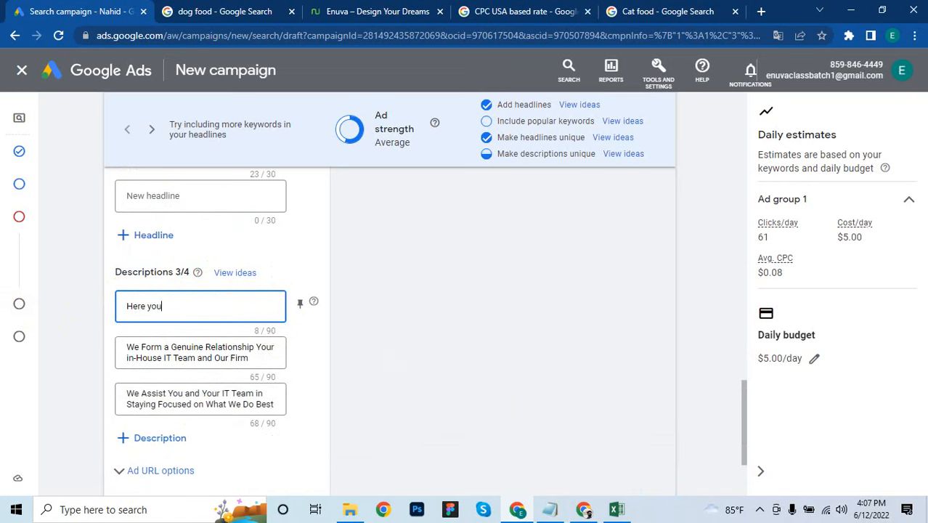
{"action": "type", "text": " will fine"}
{"action": "key", "text": "BackSpace"}
{"action": "key", "text": "BackSpace"}
{"action": "type", "text": "nd many type "}
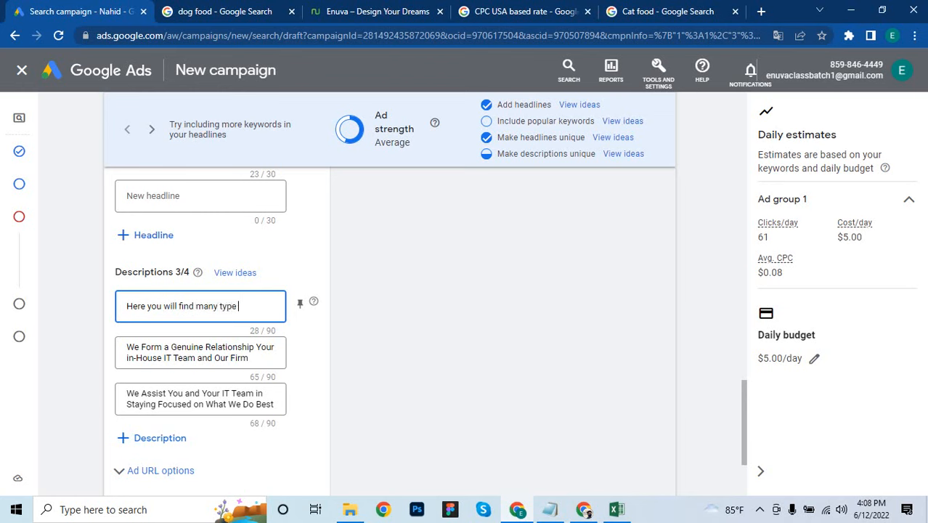
{"action": "type", "text": " of it"}
{"action": "key", "text": "BackSpace"}
{"action": "type", "text": "IT service"}
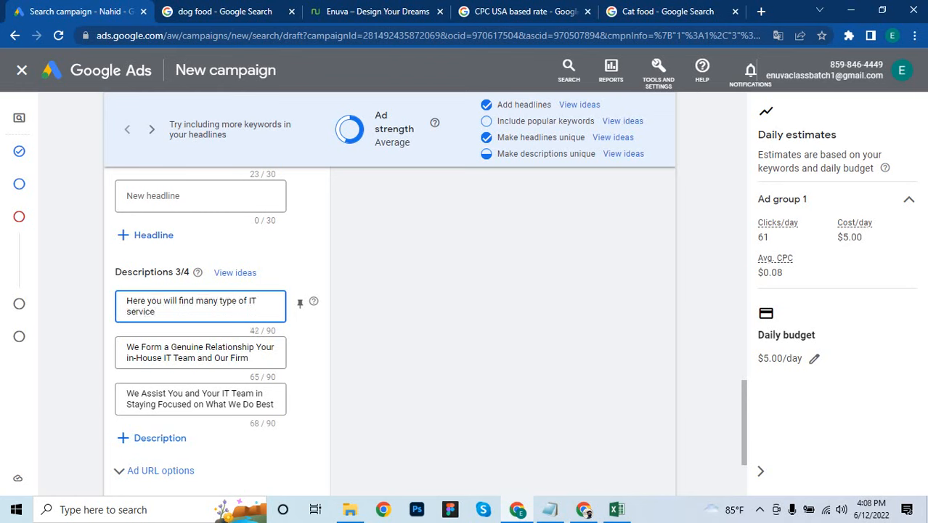
{"action": "left_click", "coordinate": [238, 303]}
{"action": "type", "text": "s"}
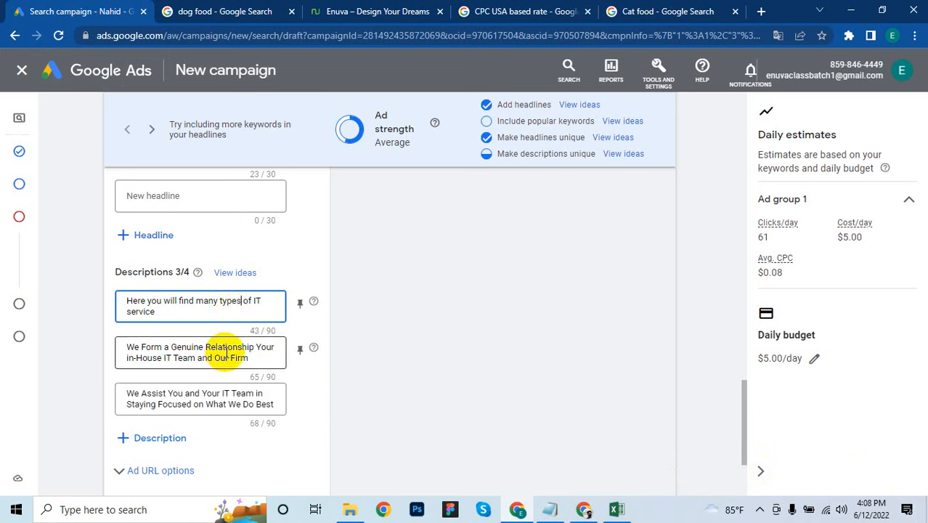
- Replace the second description with "Just Inform Us which Service your need we will do it must", correcting the misspelled "Infrom"
{"action": "left_click", "coordinate": [250, 358]}
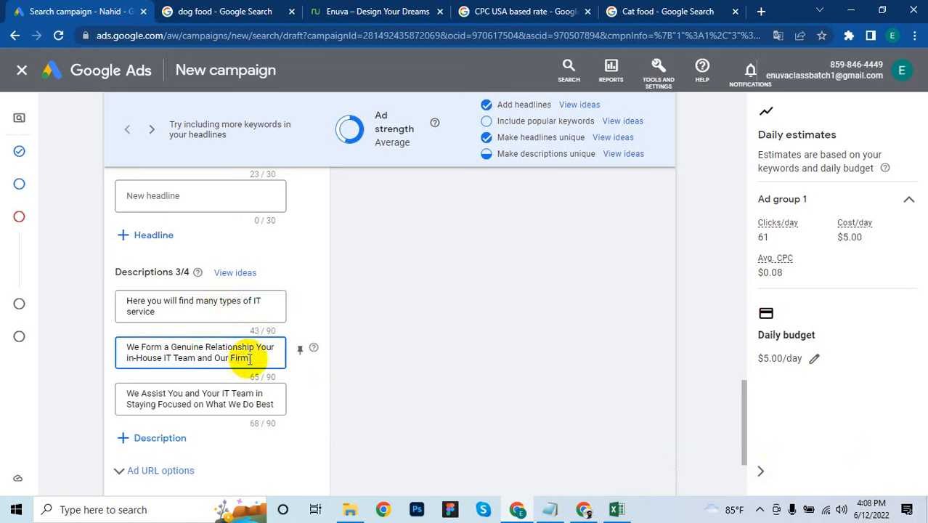
{"action": "left_click", "coordinate": [224, 360]}
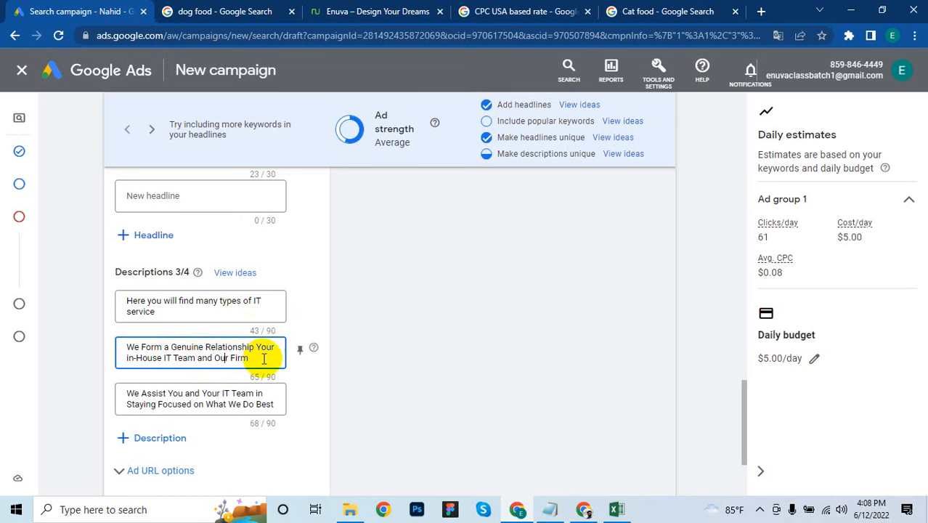
{"action": "left_click_drag", "start_coordinate": [263, 358], "coordinate": [125, 347]}
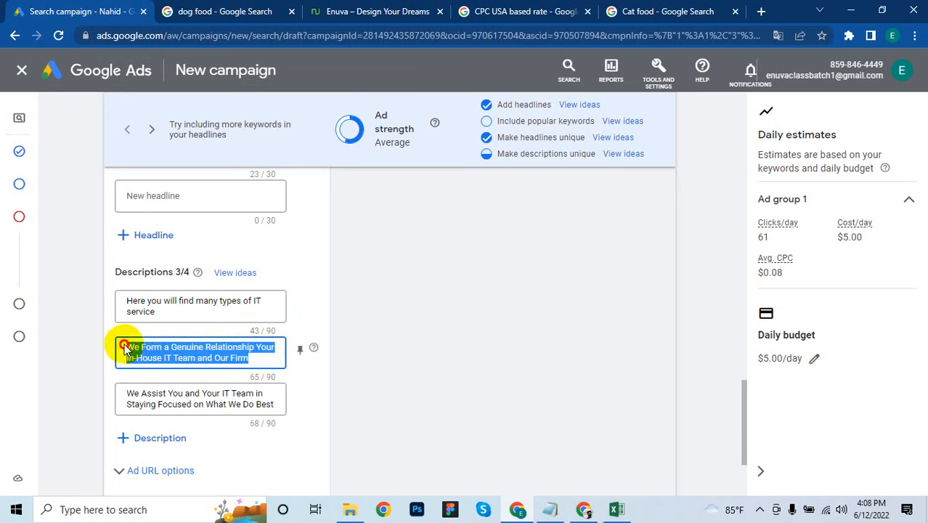
{"action": "key", "text": "BackSpace"}
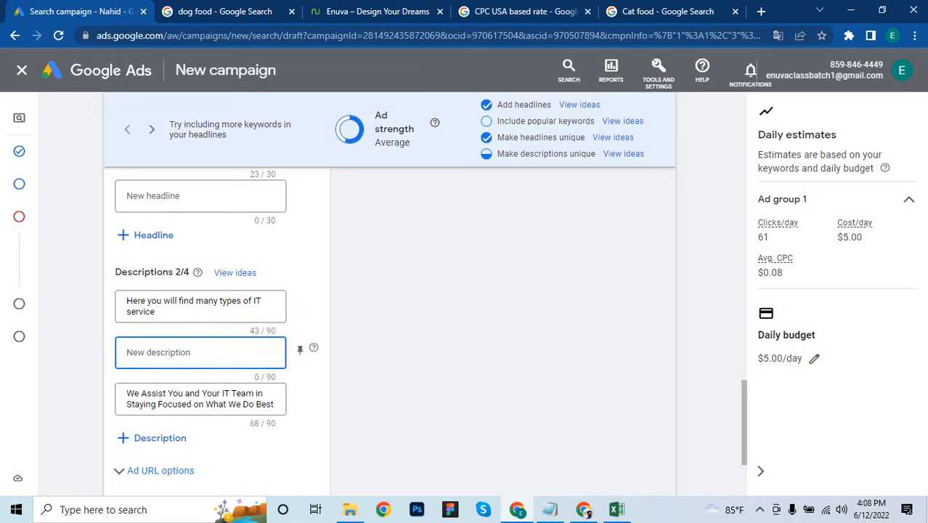
{"action": "type", "text": "Just Infrom"}
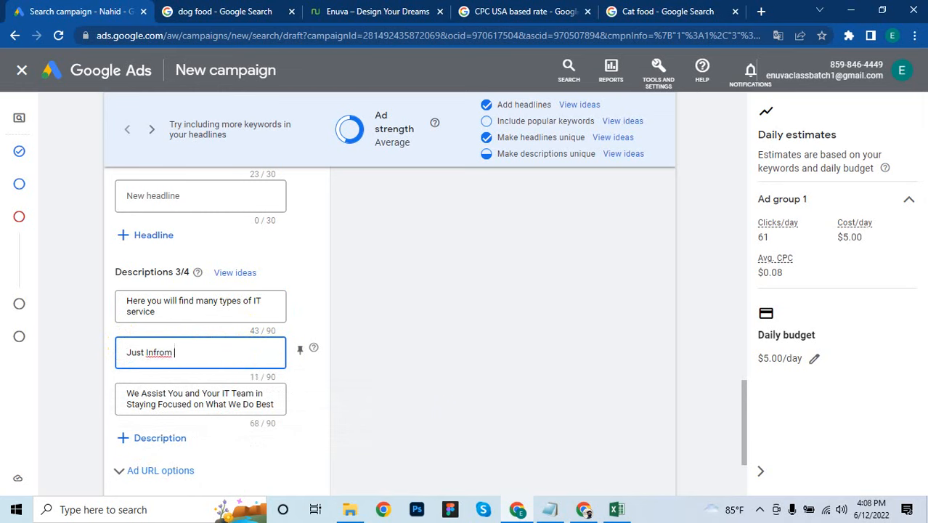
{"action": "type", "text": " Us which"}
{"action": "right_click", "coordinate": [159, 353]}
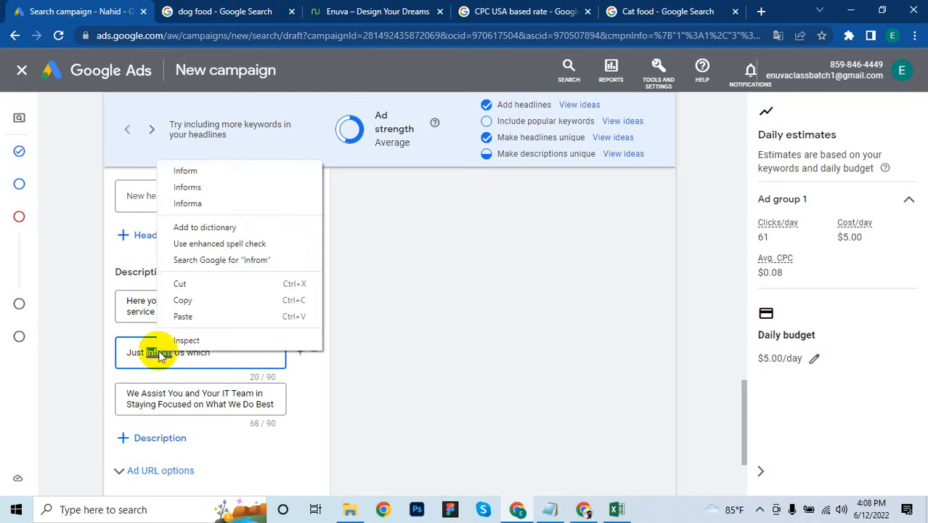
{"action": "left_click", "coordinate": [213, 172]}
{"action": "left_click", "coordinate": [229, 347]}
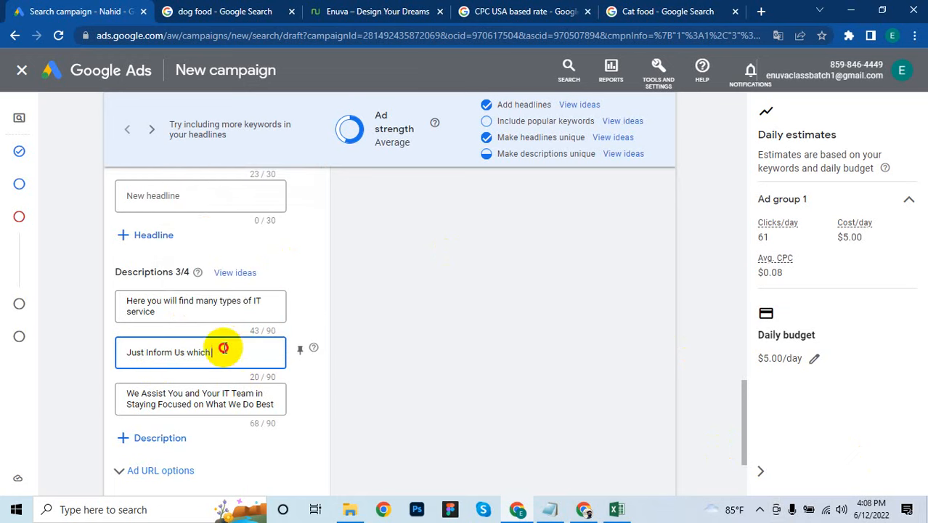
{"action": "type", "text": "Ser"}
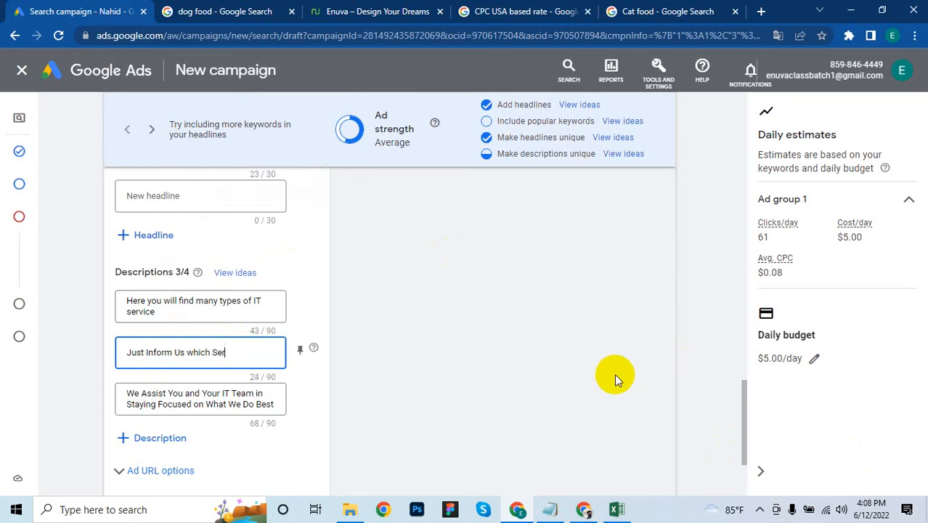
{"action": "type", "text": "vice your need "}
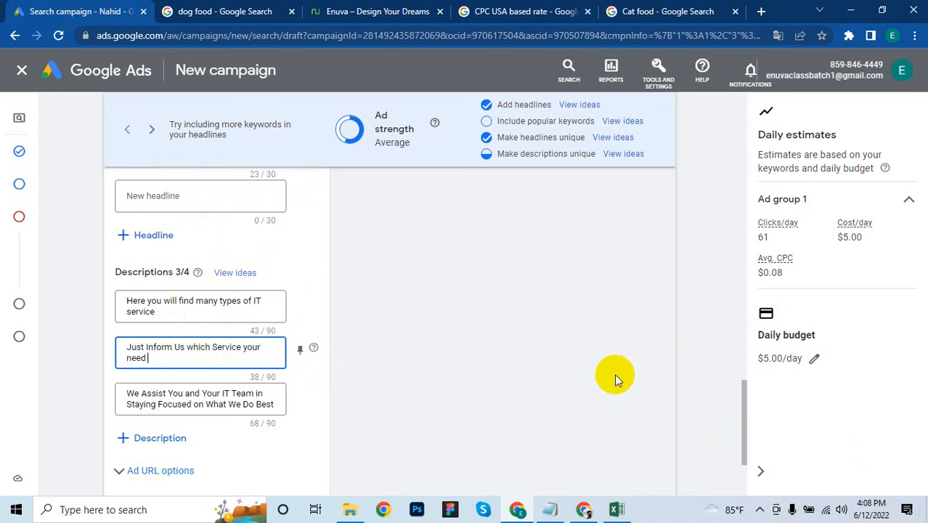
{"action": "type", "text": "we wi"}
{"action": "type", "text": "ll try"}
{"action": "type", "text": "do it must"}
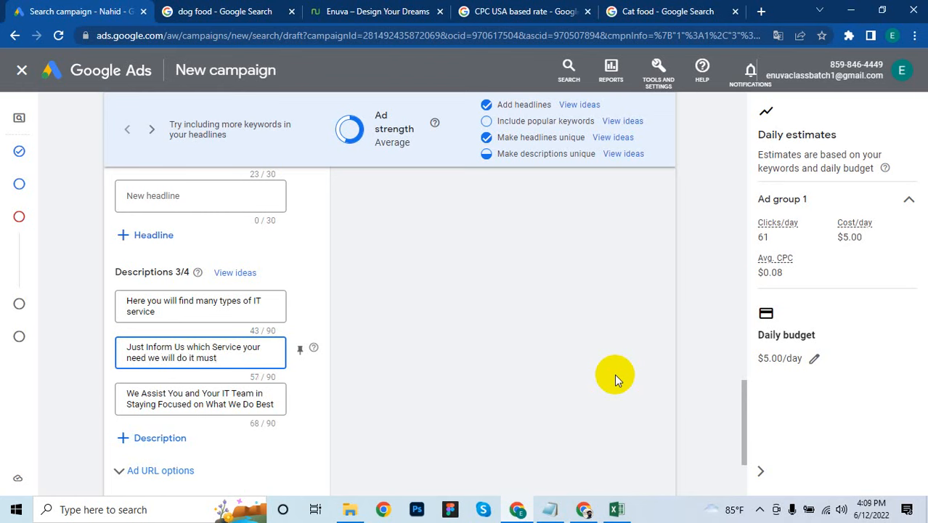
- Replace the third description with "Already We done many jobs and we have 5 year experience"
{"action": "left_click", "coordinate": [214, 405]}
{"action": "key", "text": "ctrl+a"}
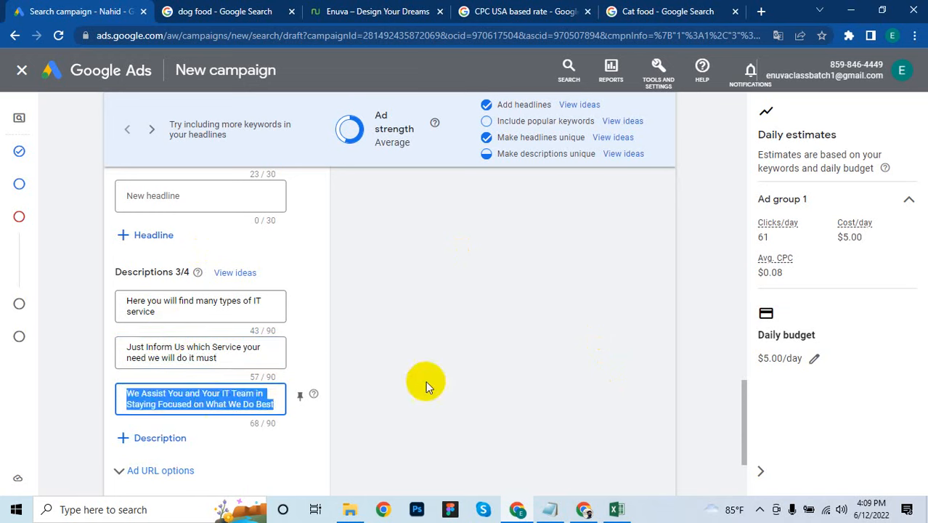
{"action": "key", "text": "BackSpace"}
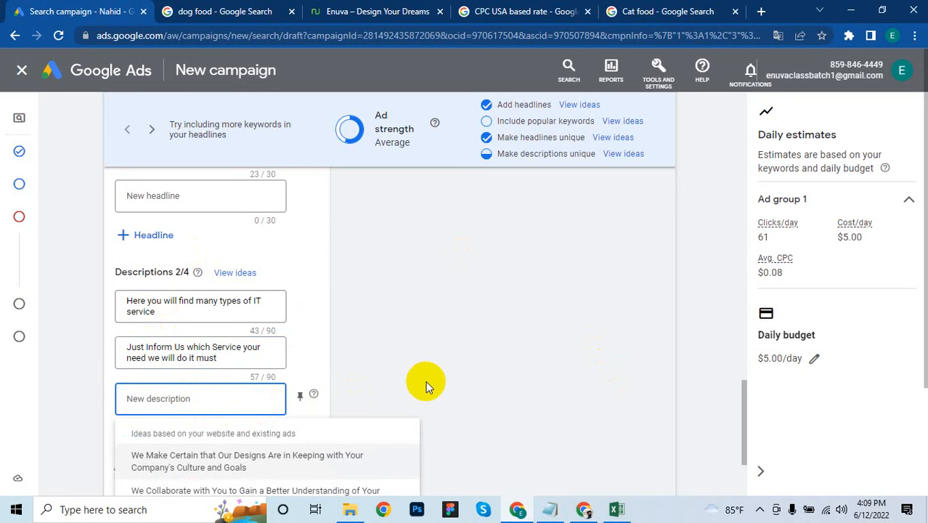
{"action": "type", "text": "Already"}
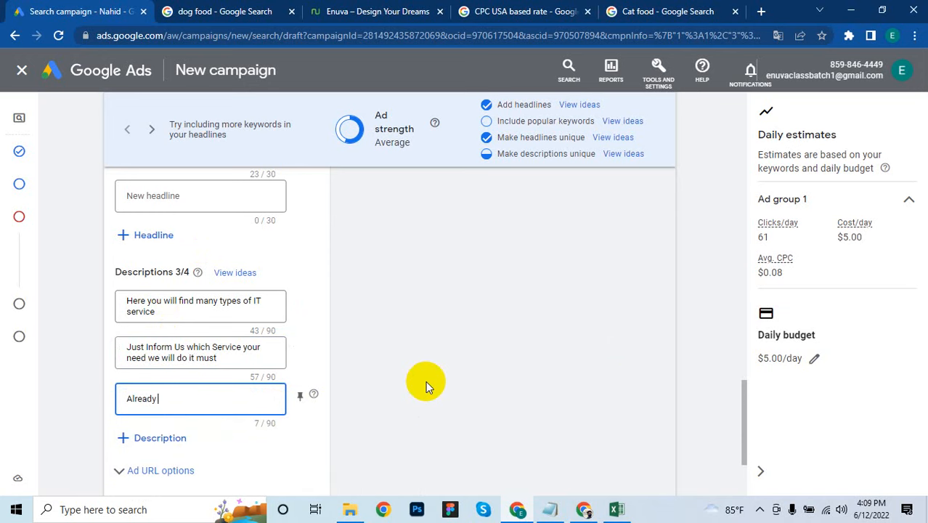
{"action": "type", "text": " We done many"}
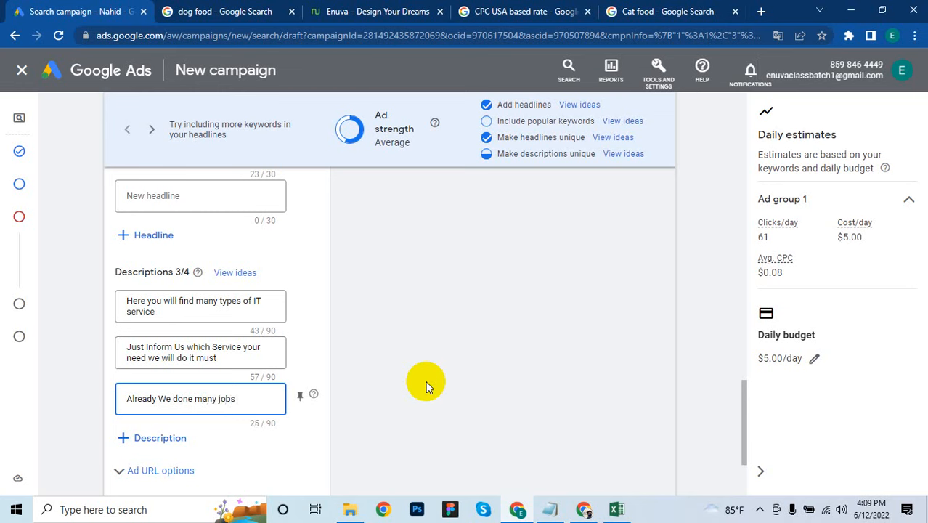
{"action": "type", "text": "jobs and we have 5"}
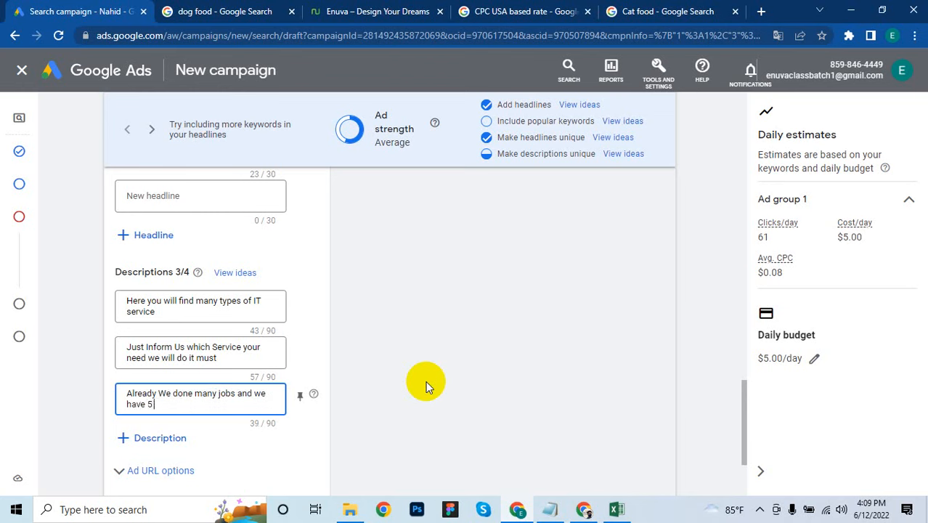
{"action": "type", "text": " year experience"}
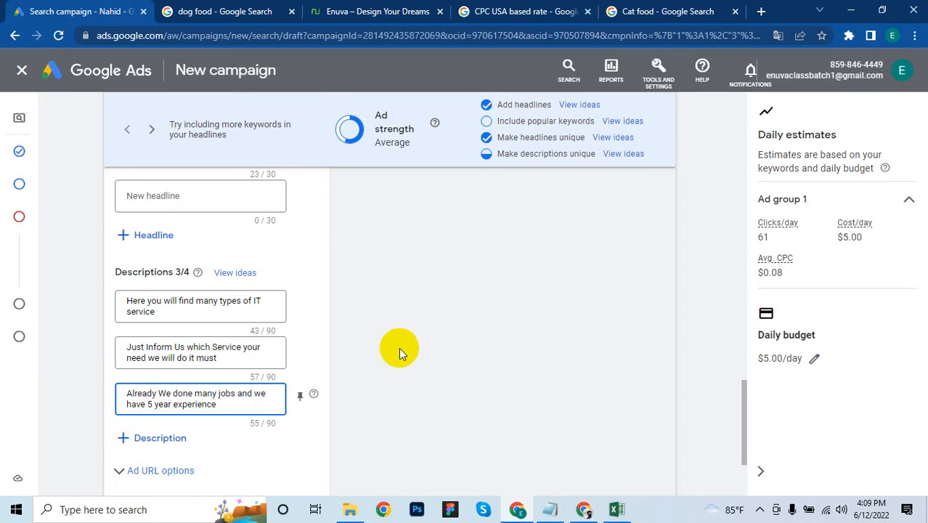
- Expand the Ad URL options, examine the tracking template, URL suffix and custom parameter fields, and collapse them again
{"action": "scroll", "coordinate": [398, 347], "scroll_direction": "down", "scroll_amount": 1}
{"action": "left_click", "coordinate": [279, 388]}
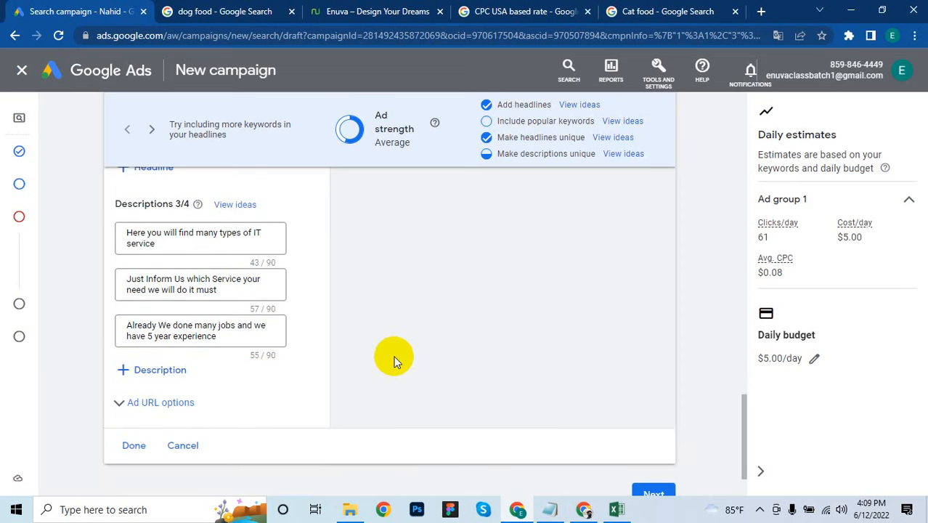
{"action": "left_click", "coordinate": [145, 402]}
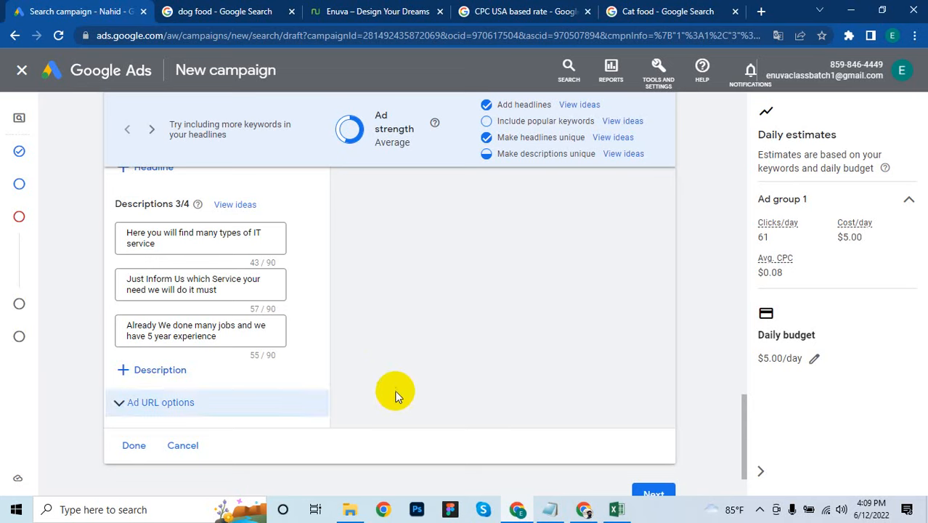
{"action": "scroll", "coordinate": [348, 352], "scroll_direction": "down", "scroll_amount": 4}
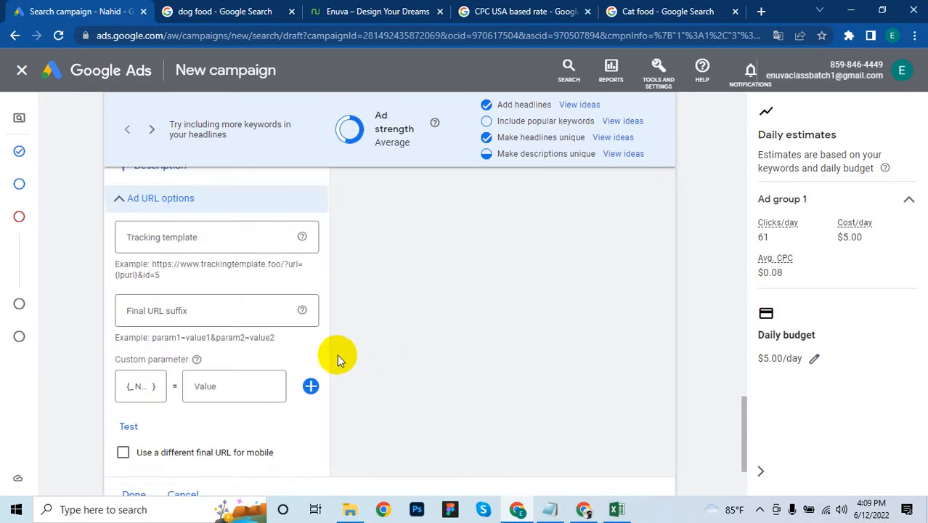
{"action": "scroll", "coordinate": [352, 363], "scroll_direction": "up", "scroll_amount": 2}
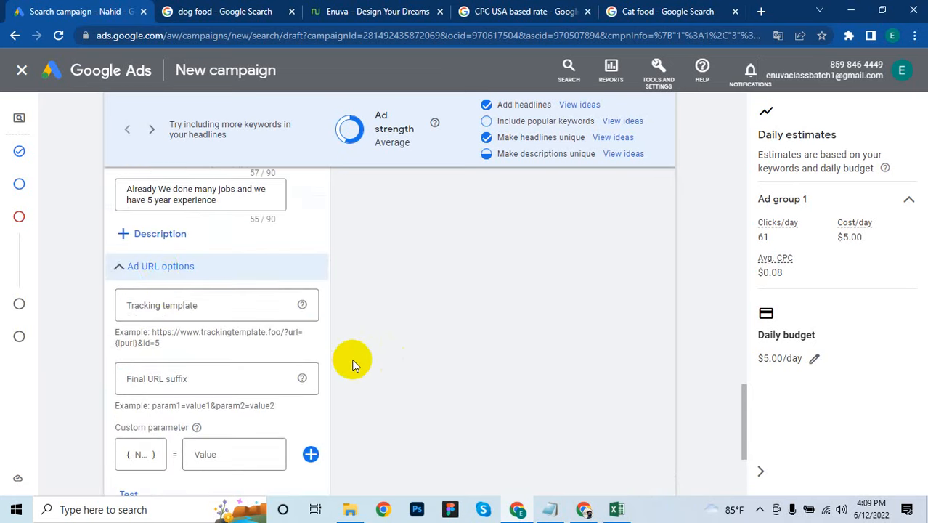
{"action": "left_click", "coordinate": [160, 269]}
{"action": "scroll", "coordinate": [461, 328], "scroll_direction": "up", "scroll_amount": 3}
{"action": "scroll", "coordinate": [462, 329], "scroll_direction": "down", "scroll_amount": 1}
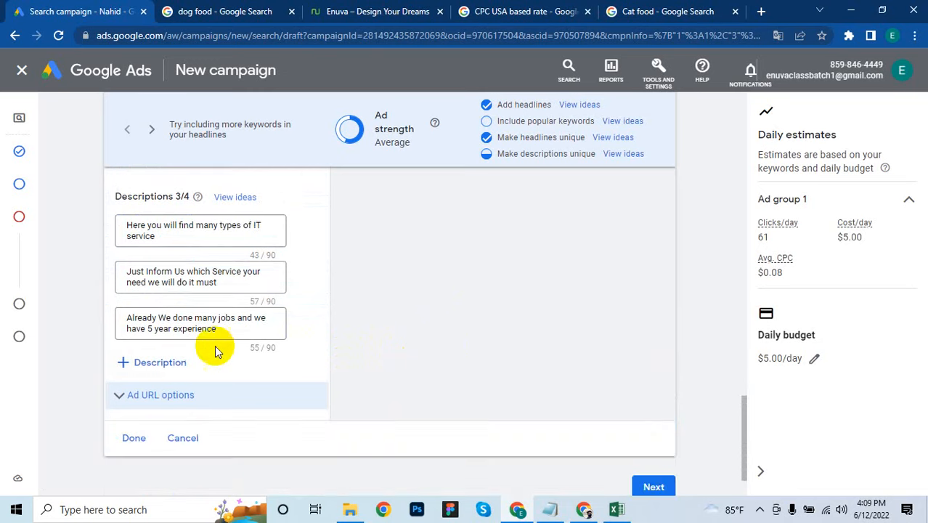
- Add a fourth, empty description to the ad and dismiss its suggested ideas
{"action": "left_click", "coordinate": [182, 363]}
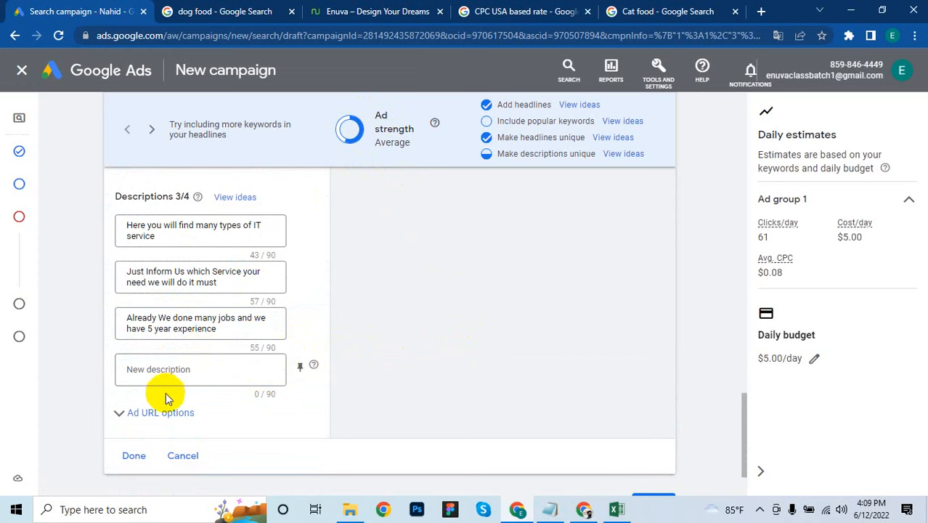
{"action": "left_click", "coordinate": [181, 369]}
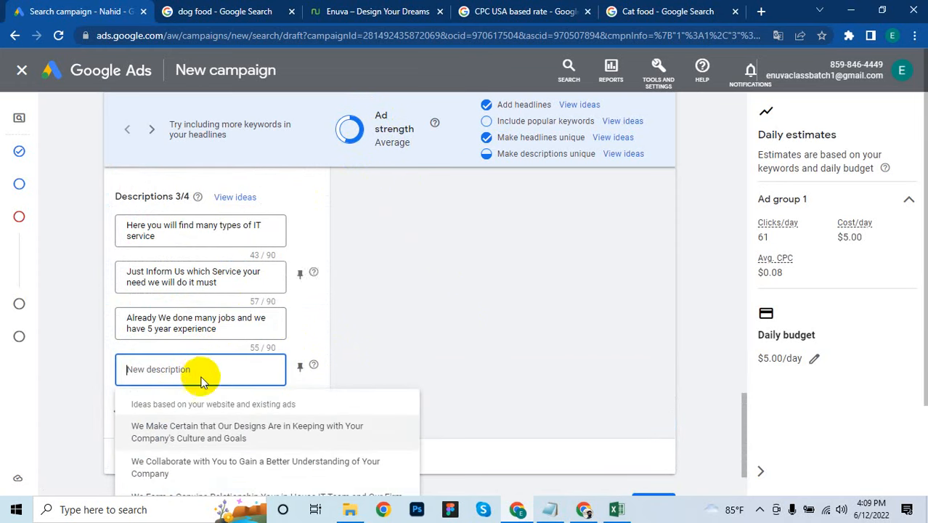
{"action": "left_click", "coordinate": [200, 373]}
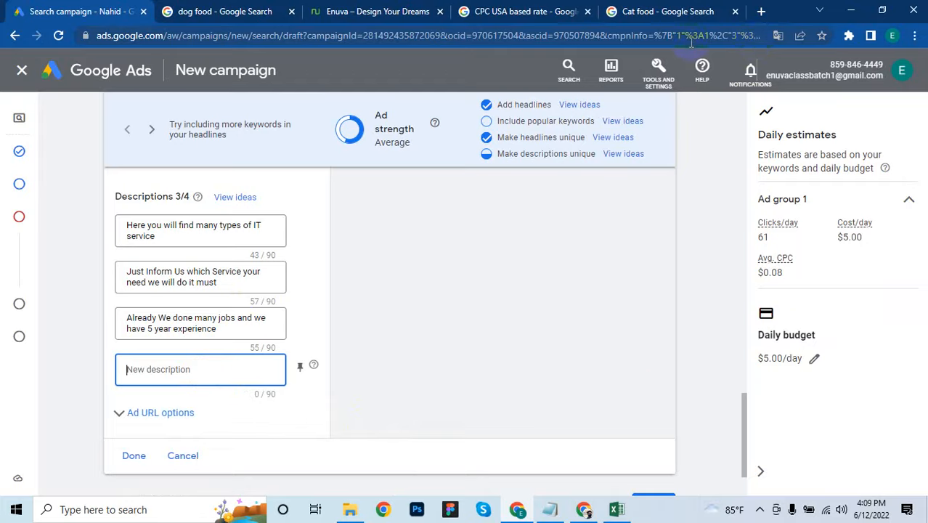
- Copy "We form a genuine relationship your in-house IT team and our firm." from the Enuva website into the empty fourth description
{"action": "key", "text": "ctrl+3"}
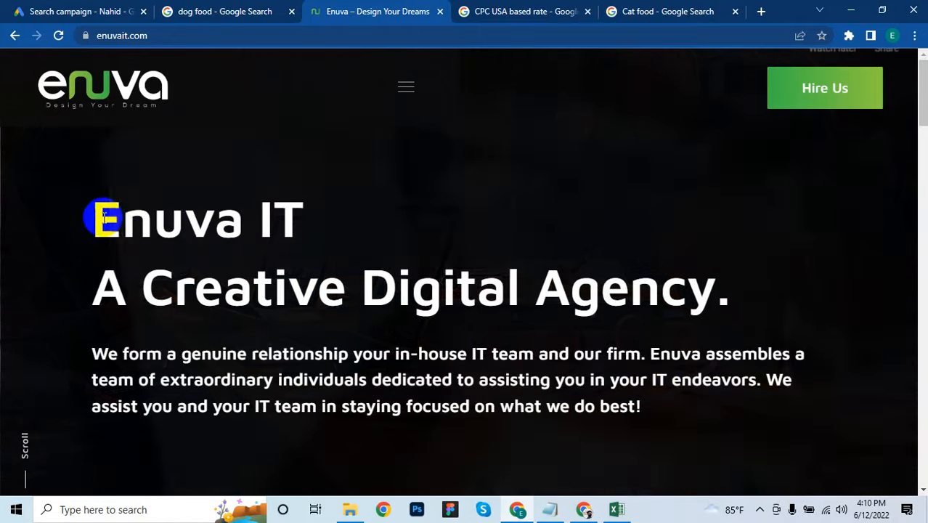
{"action": "left_click_drag", "start_coordinate": [95, 215], "coordinate": [704, 311]}
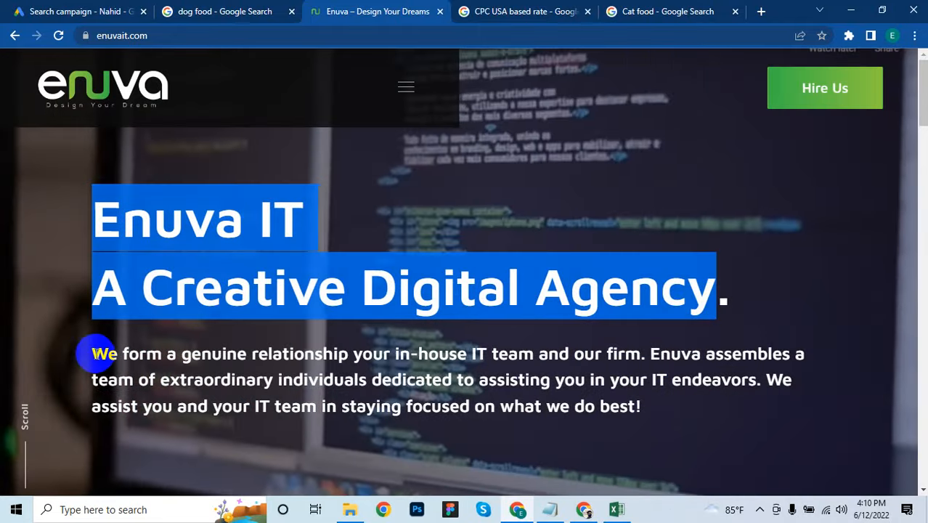
{"action": "left_click_drag", "start_coordinate": [93, 353], "coordinate": [439, 355]}
{"action": "left_click_drag", "start_coordinate": [508, 354], "coordinate": [644, 356]}
{"action": "key", "text": "ctrl+c"}
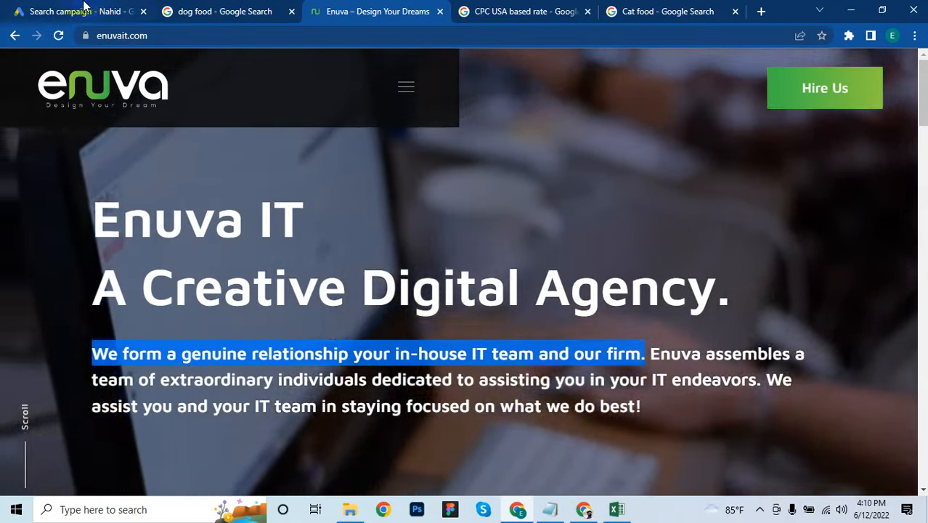
{"action": "key", "text": "ctrl+1"}
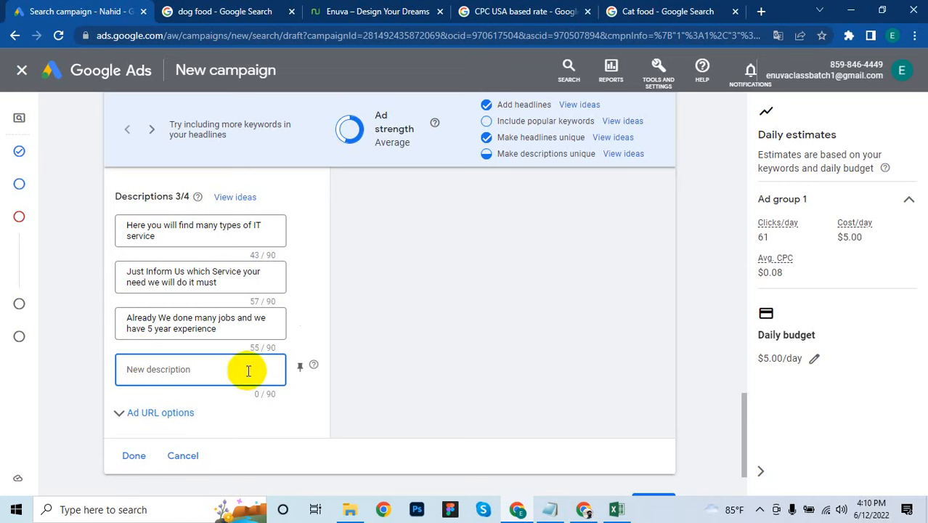
{"action": "left_click", "coordinate": [207, 370]}
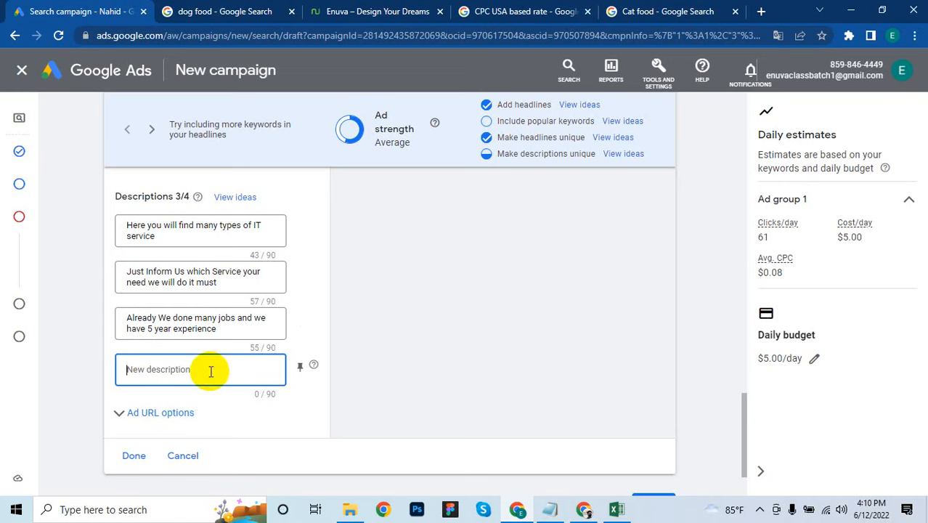
{"action": "key", "text": "ctrl+v"}
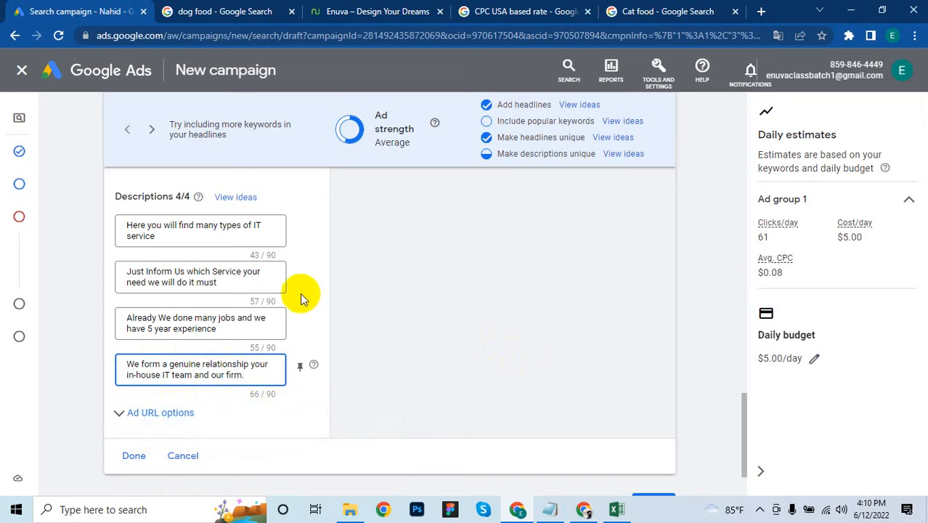
- Copy the website's "Enuva assembles" sentence and replace the third description with the suggestion "We Assist You and Your IT Team in Staying Focused on What We Do Best"
{"action": "left_click_drag", "start_coordinate": [215, 335], "coordinate": [98, 321]}
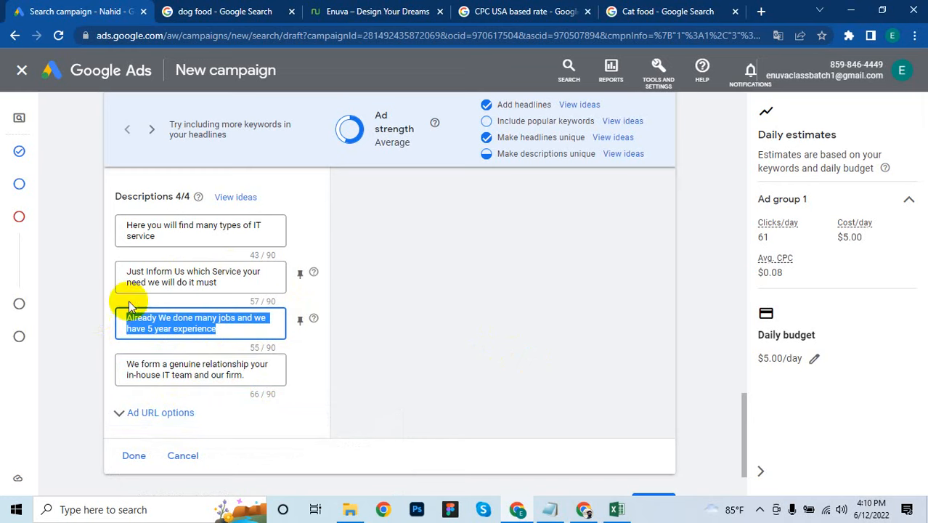
{"action": "key", "text": "BackSpace"}
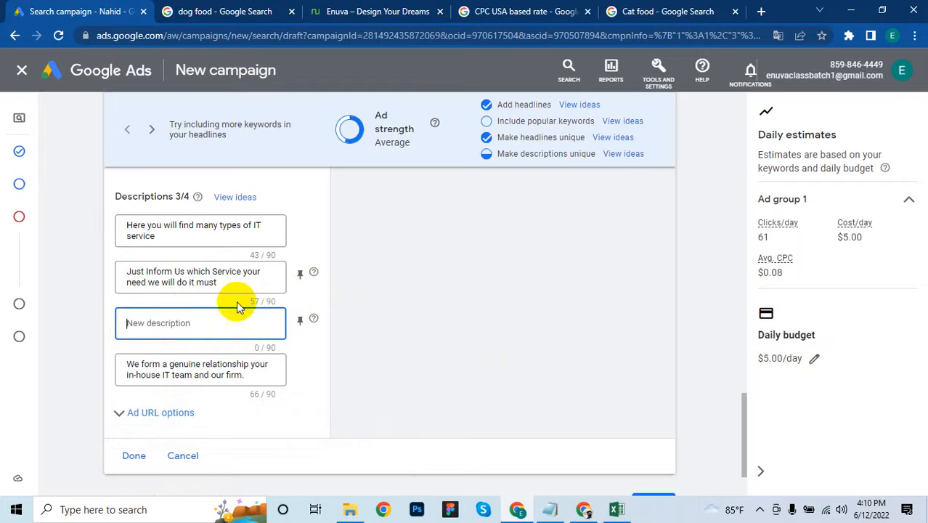
{"action": "left_click", "coordinate": [367, 11]}
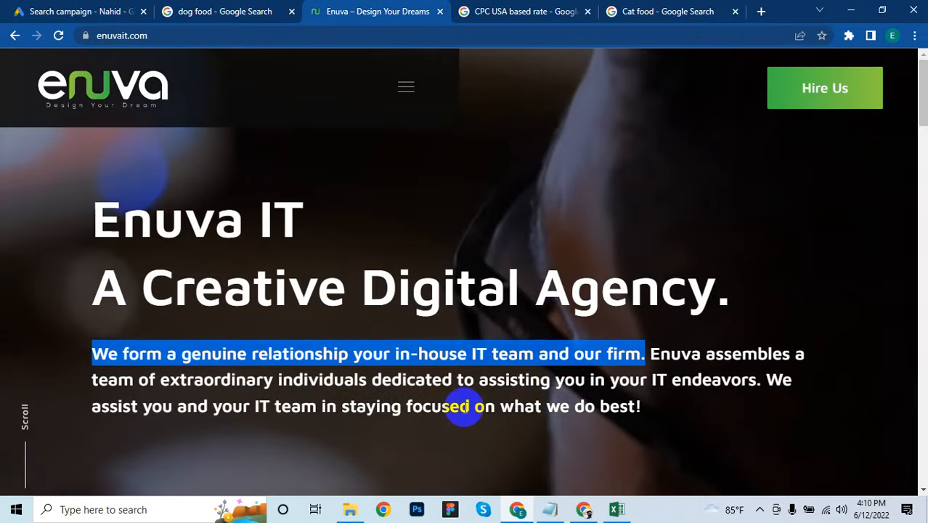
{"action": "left_click_drag", "start_coordinate": [666, 353], "coordinate": [759, 379]}
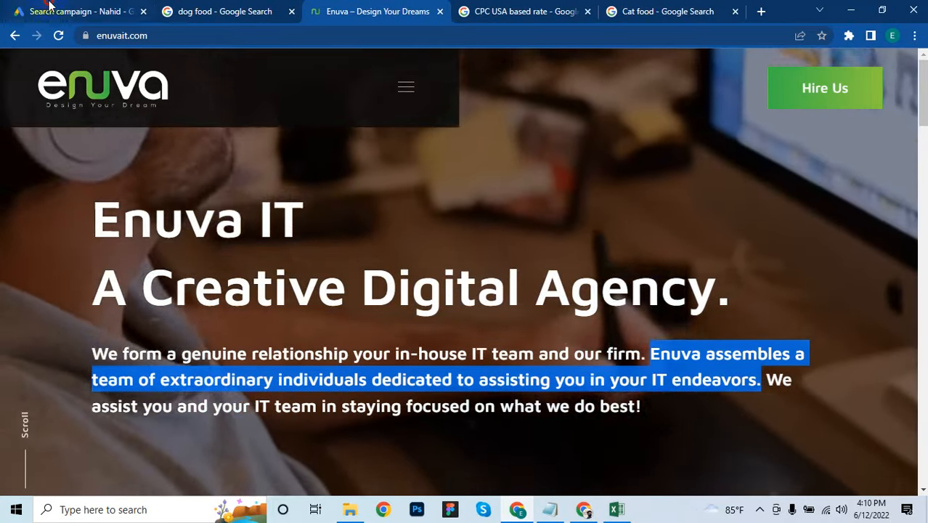
{"action": "left_click", "coordinate": [50, 6]}
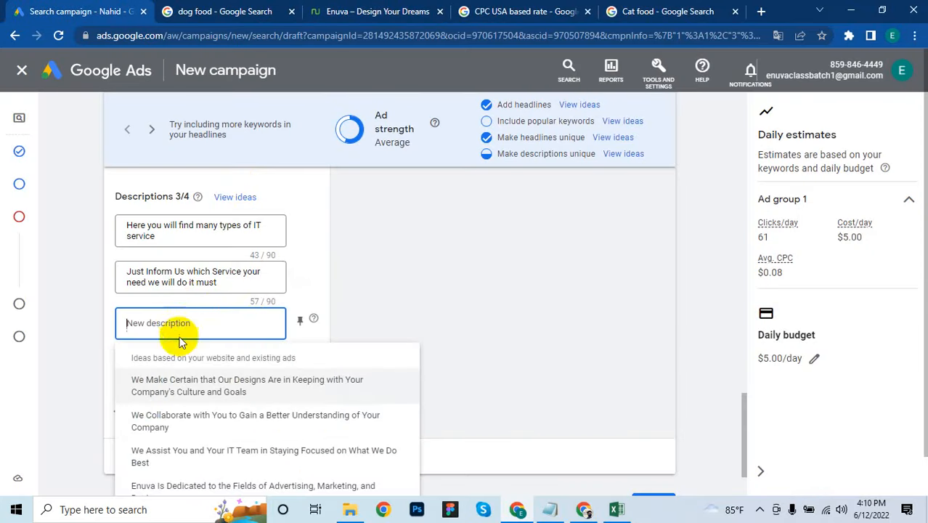
{"action": "left_click", "coordinate": [212, 453]}
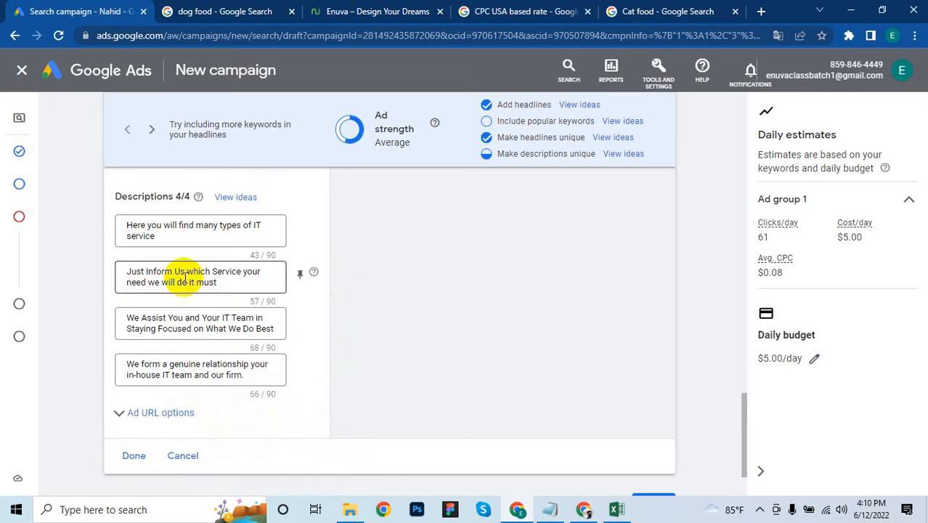
- Replace the second description with the copied website sentence, changing its opening to read "Our team of extraordinary individuals dedicated to assisting you in your IT endeavors."
{"action": "left_click_drag", "start_coordinate": [216, 283], "coordinate": [91, 273]}
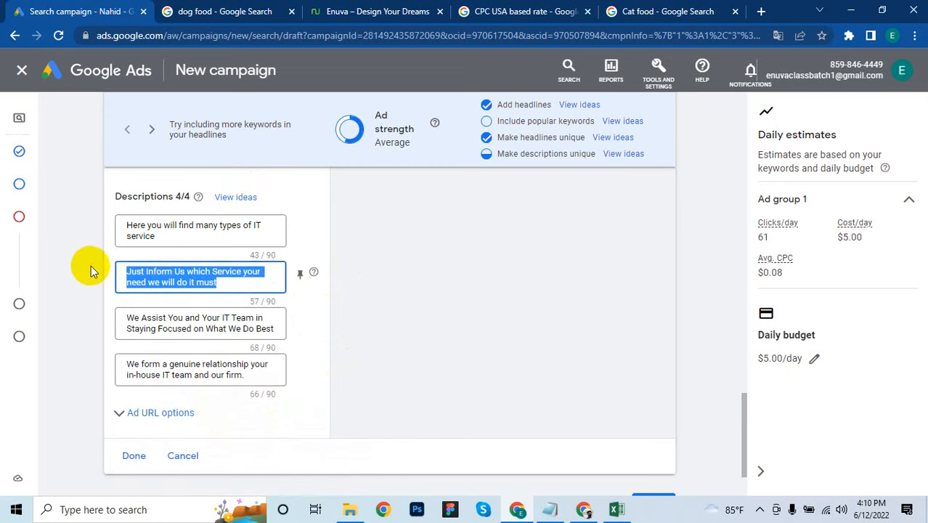
{"action": "key", "text": "ctrl+v"}
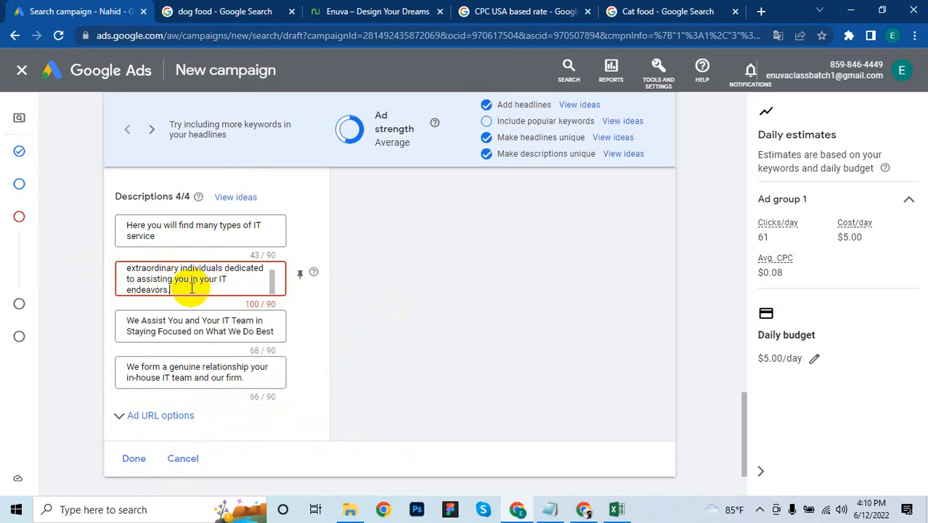
{"action": "scroll", "coordinate": [192, 288], "scroll_direction": "up", "scroll_amount": 2}
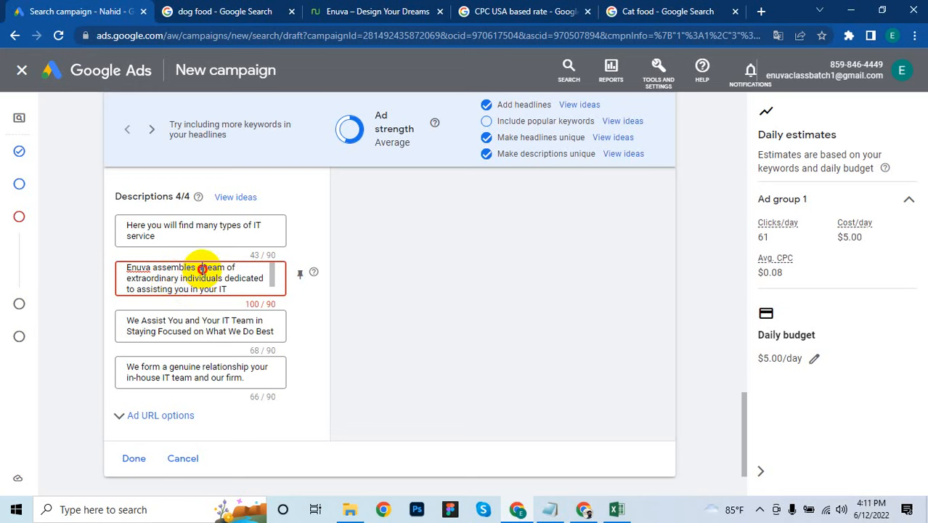
{"action": "left_click_drag", "start_coordinate": [203, 268], "coordinate": [126, 267]}
{"action": "key", "text": "BackSpace"}
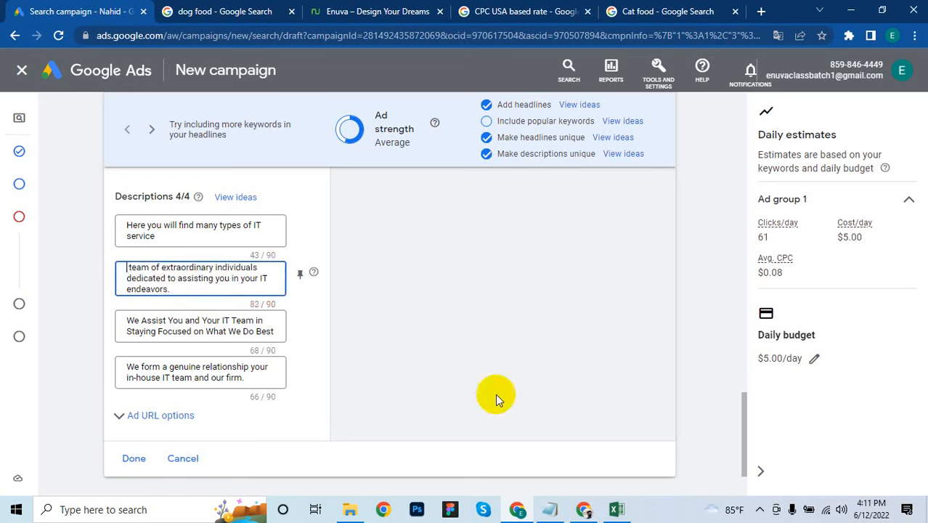
{"action": "type", "text": "OU"}
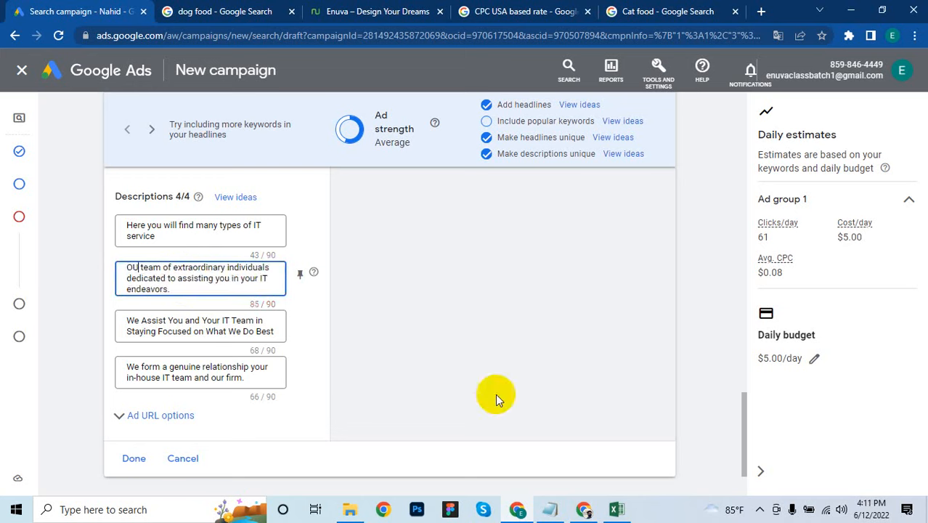
{"action": "key", "text": "BackSpace"}
{"action": "type", "text": "ur"}
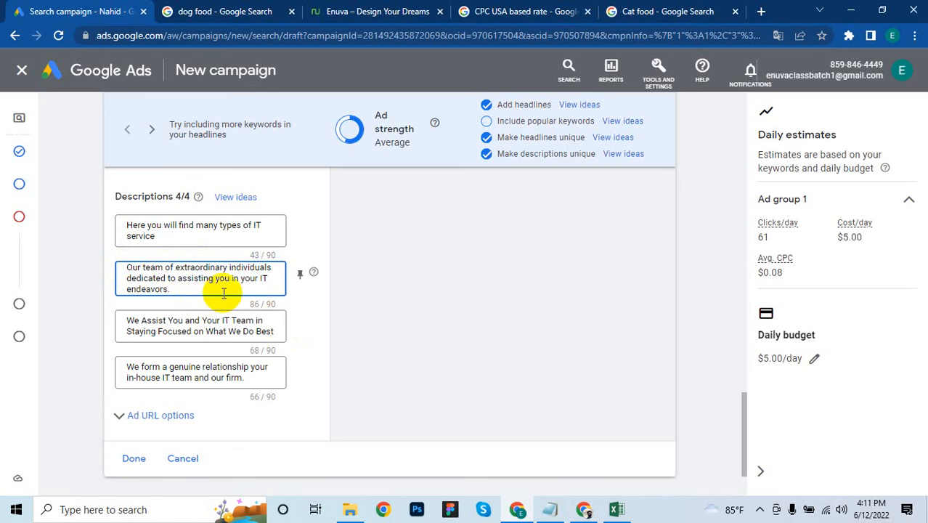
- Review the ad's headlines, descriptions and preview, and finish editing the ad
{"action": "scroll", "coordinate": [218, 291], "scroll_direction": "down", "scroll_amount": 2}
{"action": "scroll", "coordinate": [410, 299], "scroll_direction": "up", "scroll_amount": 3}
{"action": "scroll", "coordinate": [336, 296], "scroll_direction": "up", "scroll_amount": 3}
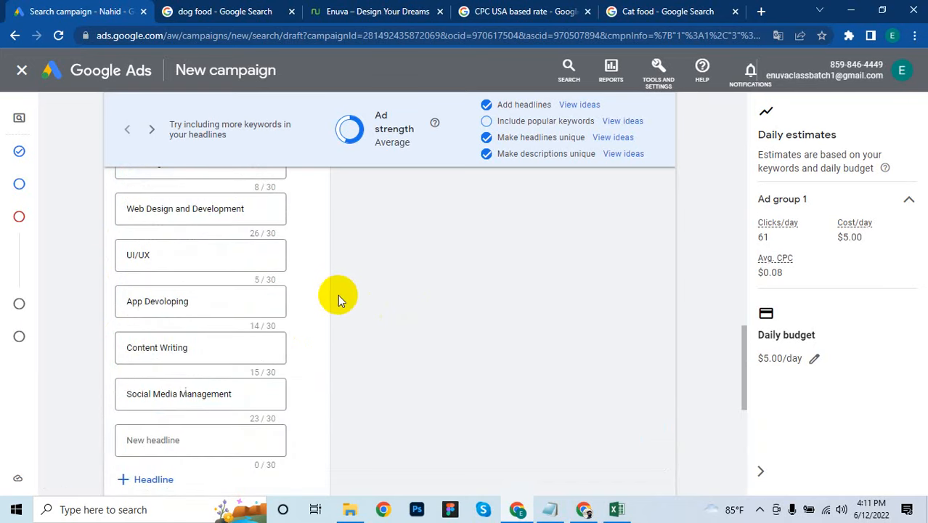
{"action": "scroll", "coordinate": [338, 294], "scroll_direction": "up", "scroll_amount": 12}
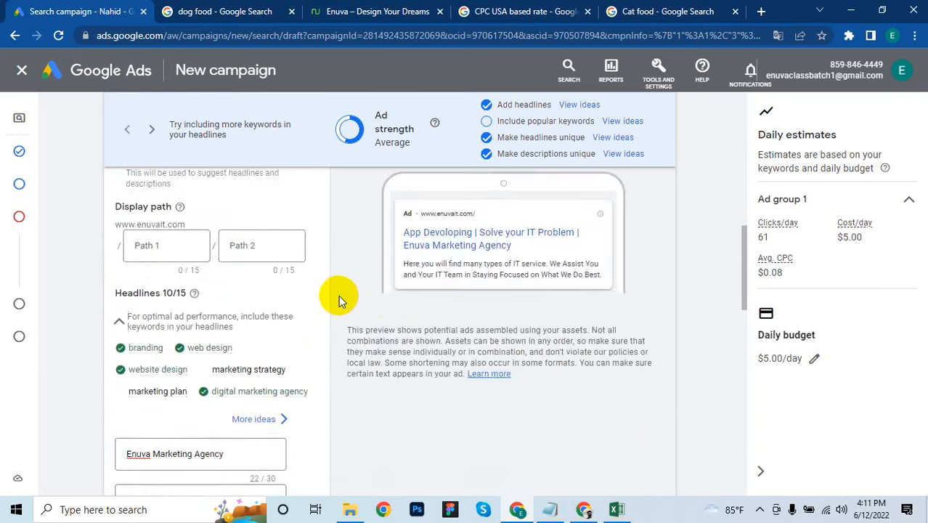
{"action": "scroll", "coordinate": [338, 295], "scroll_direction": "down", "scroll_amount": 15}
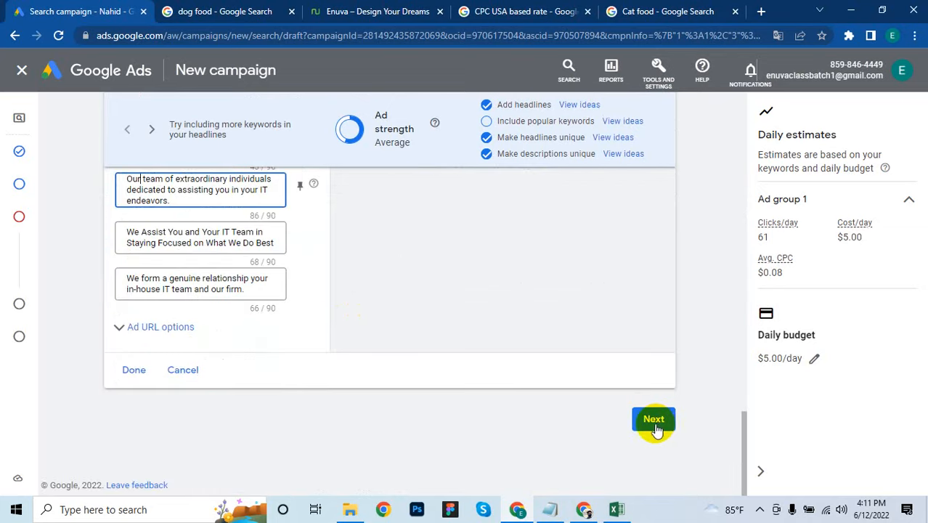
{"action": "left_click", "coordinate": [134, 370]}
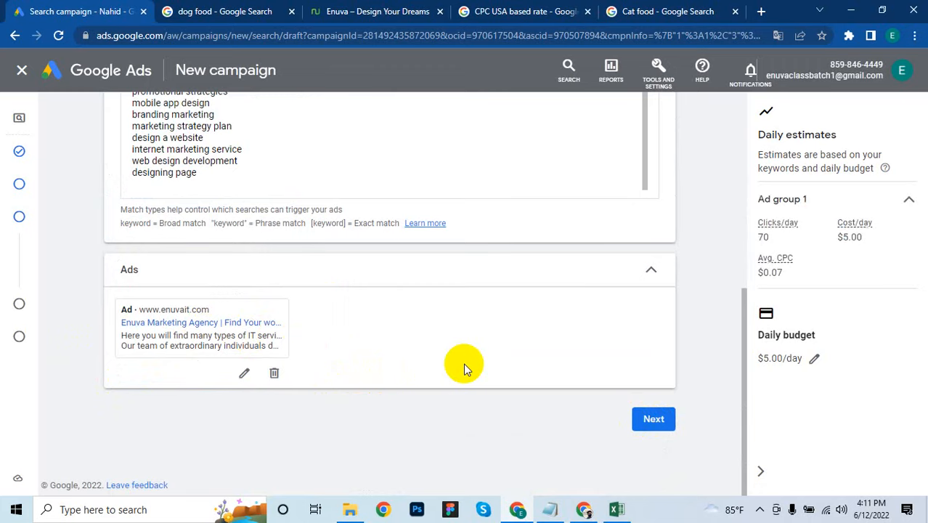
- Continue to the campaign's Extensions page and compare it with the sitelinks under the ads in the "Cat food" search results
{"action": "scroll", "coordinate": [463, 363], "scroll_direction": "up", "scroll_amount": 2}
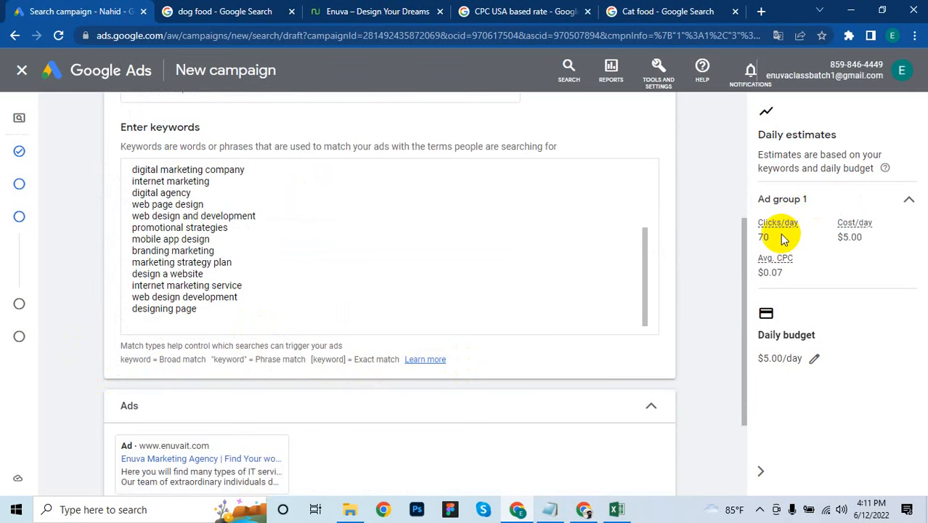
{"action": "scroll", "coordinate": [421, 352], "scroll_direction": "down", "scroll_amount": 2}
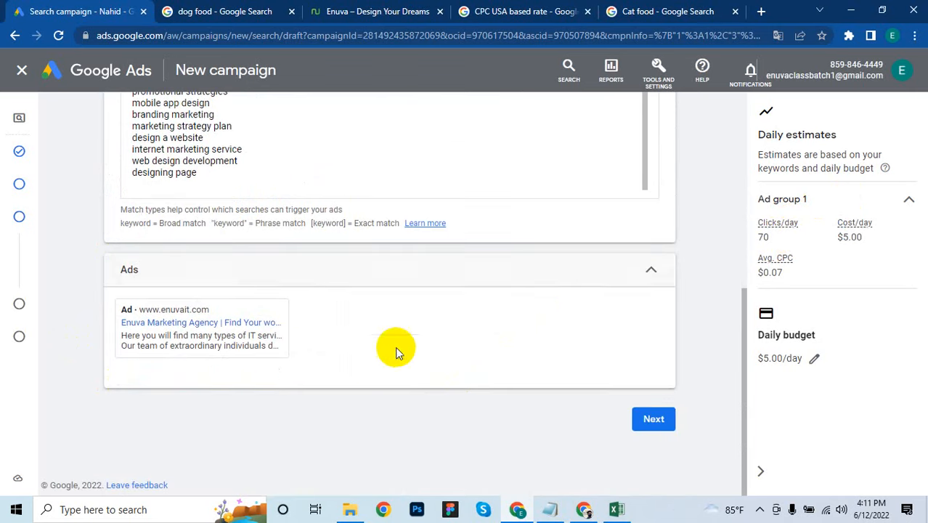
{"action": "left_click", "coordinate": [653, 419]}
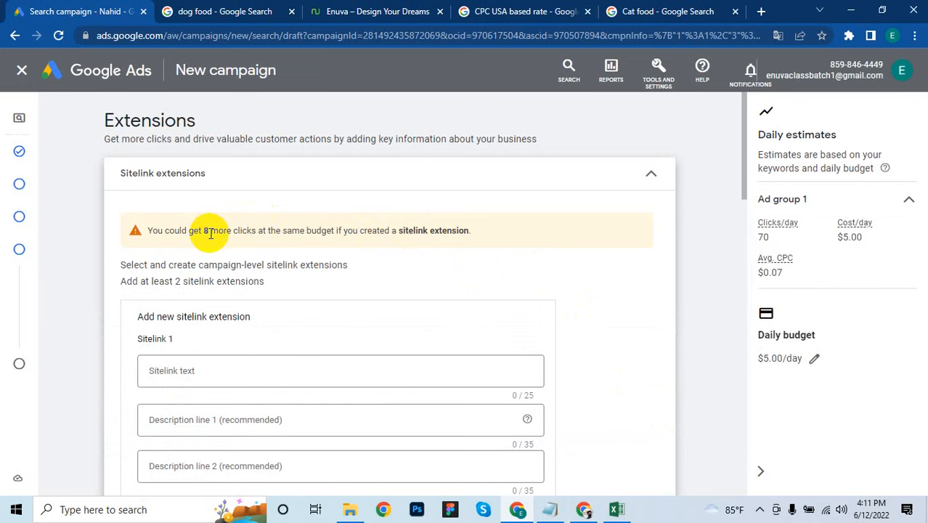
{"action": "left_click", "coordinate": [640, 11]}
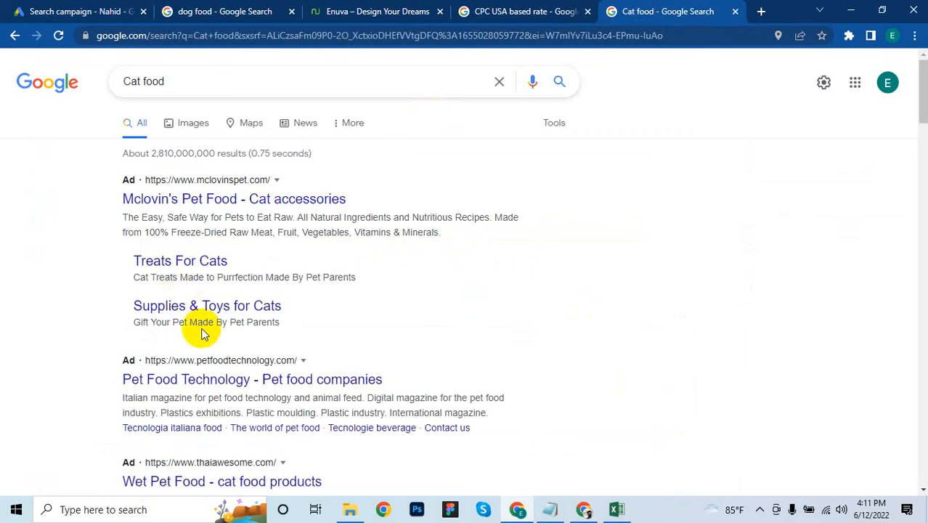
{"action": "left_click", "coordinate": [32, 11]}
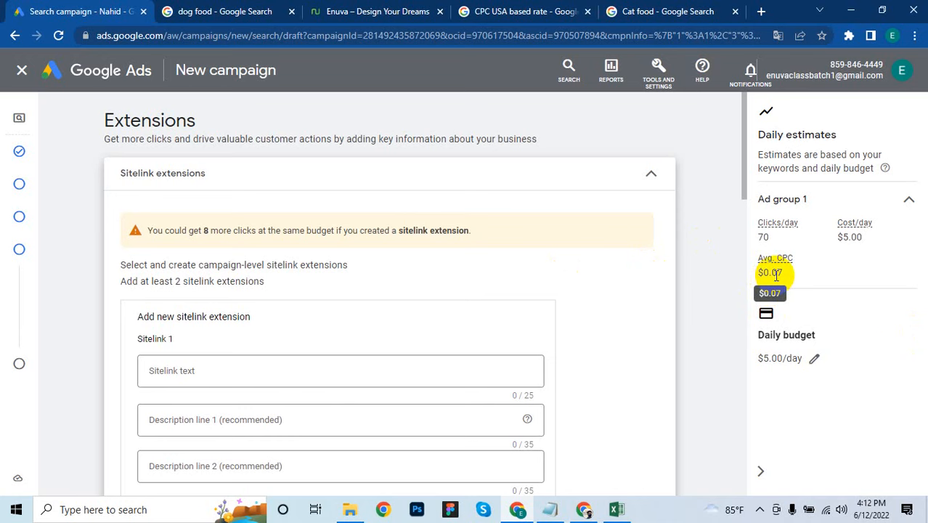
- Enter "Web Design and Devoloping" as the text of Sitelink 1
{"action": "left_click", "coordinate": [239, 371]}
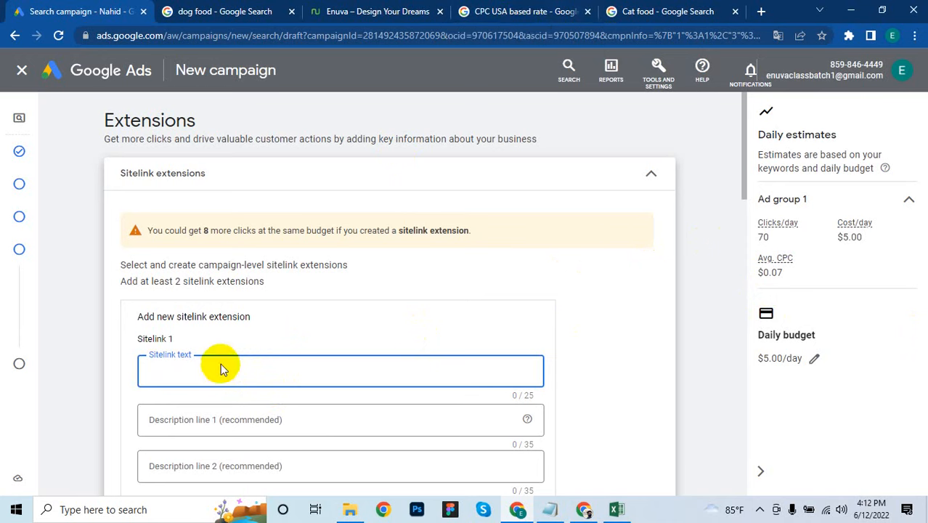
{"action": "type", "text": "Web Design"}
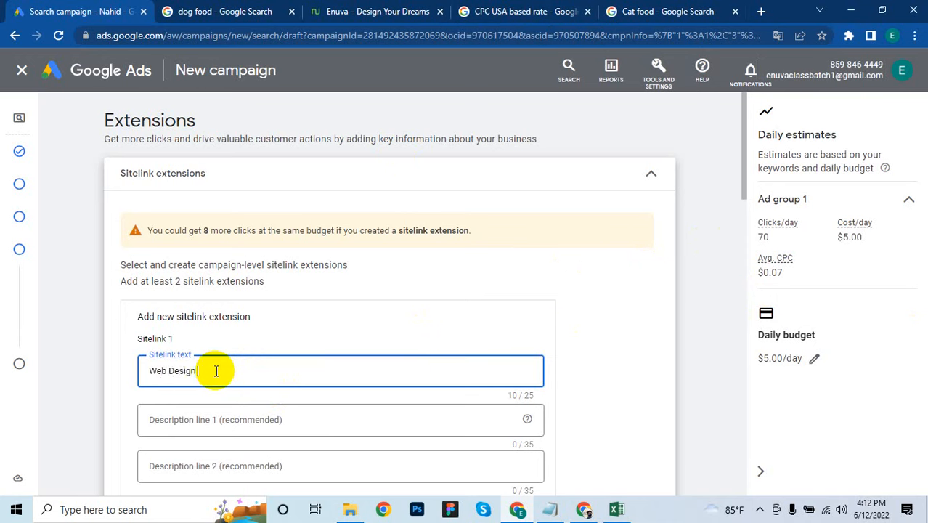
{"action": "type", "text": " and Devoloping"}
- Fill description line 1 of Sitelink 1 with "You will find a High Quality", correcting the mistyped "fine"
{"action": "left_click", "coordinate": [254, 419]}
{"action": "scroll", "coordinate": [256, 421], "scroll_direction": "down", "scroll_amount": 2}
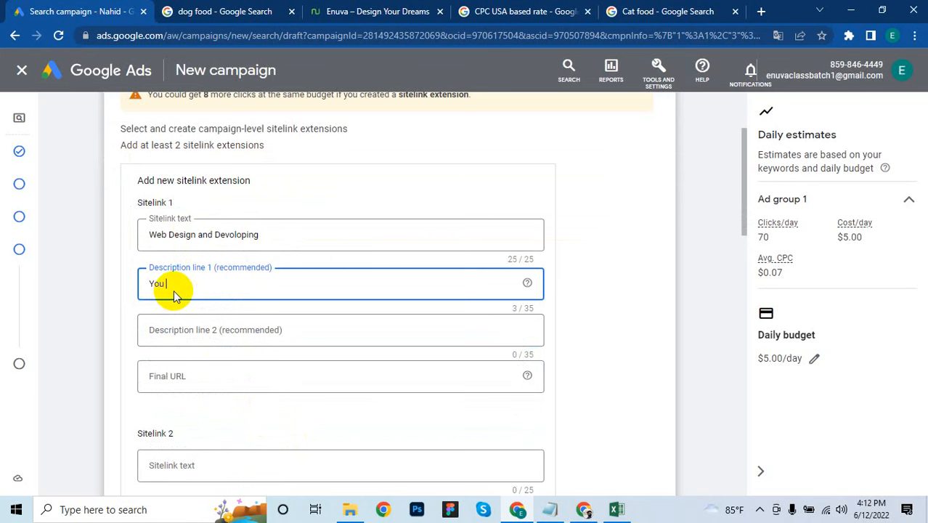
{"action": "type", "text": "You will fine a High Quality"}
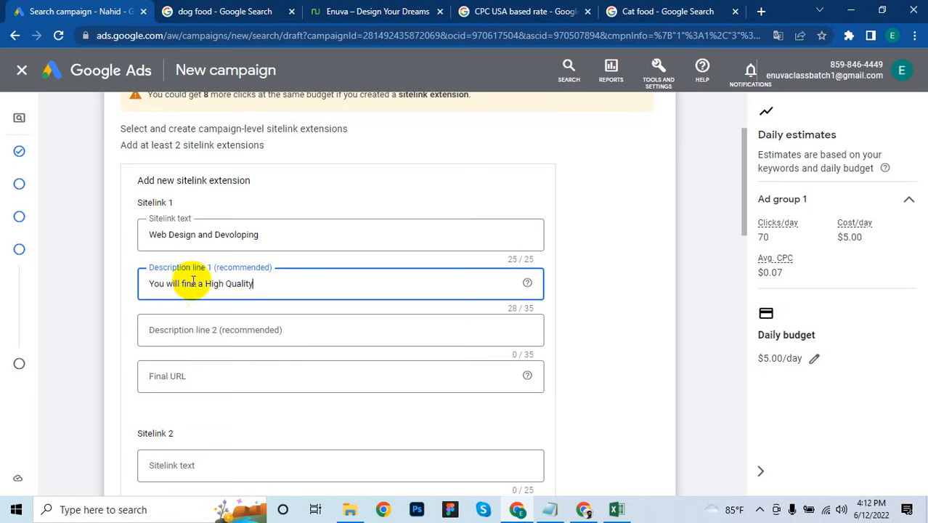
{"action": "left_click", "coordinate": [195, 283]}
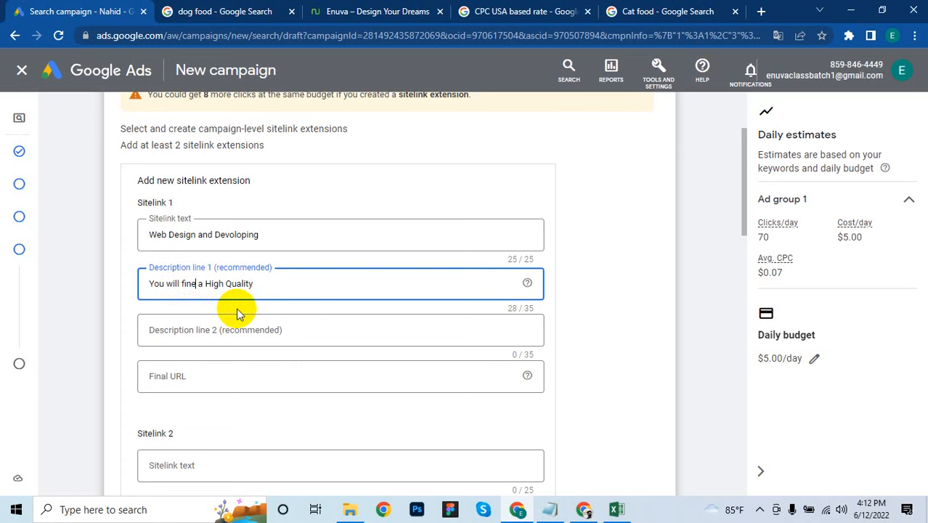
{"action": "key", "text": "BackSpace"}
{"action": "type", "text": "d"}
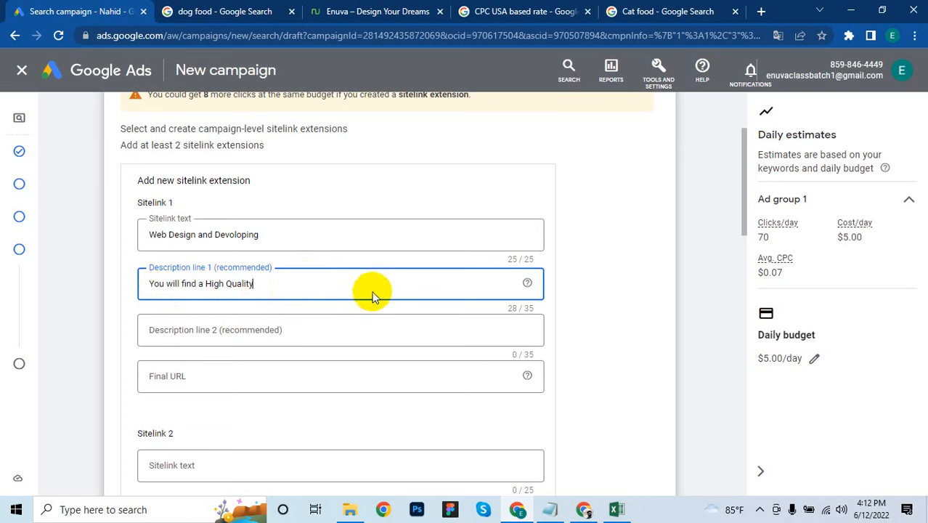
- Try changing "Quality" to "Qualitiful" in Sitelink 1's description line 1 and look up spelling suggestions for it
{"action": "key", "text": "BackSpace"}
{"action": "type", "text": "iful"}
{"action": "scroll", "coordinate": [371, 293], "scroll_direction": "up", "scroll_amount": 1}
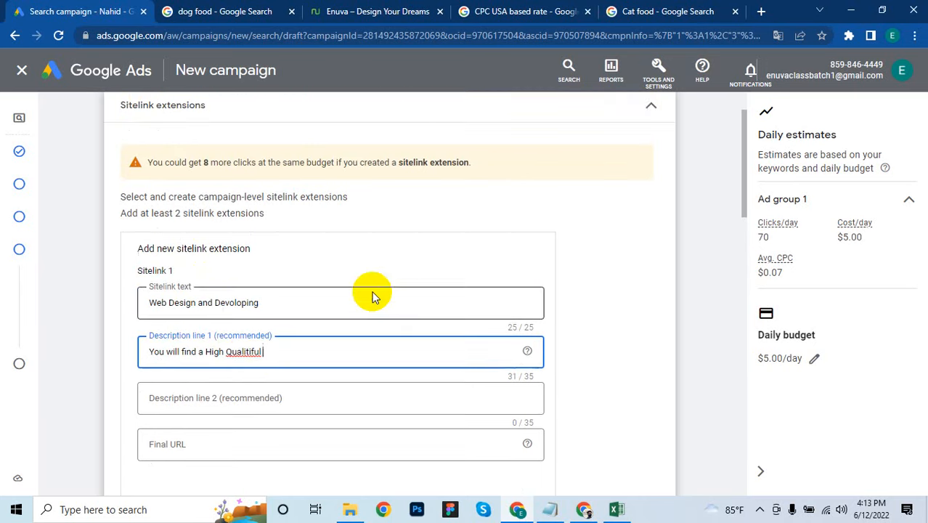
{"action": "right_click", "coordinate": [247, 356]}
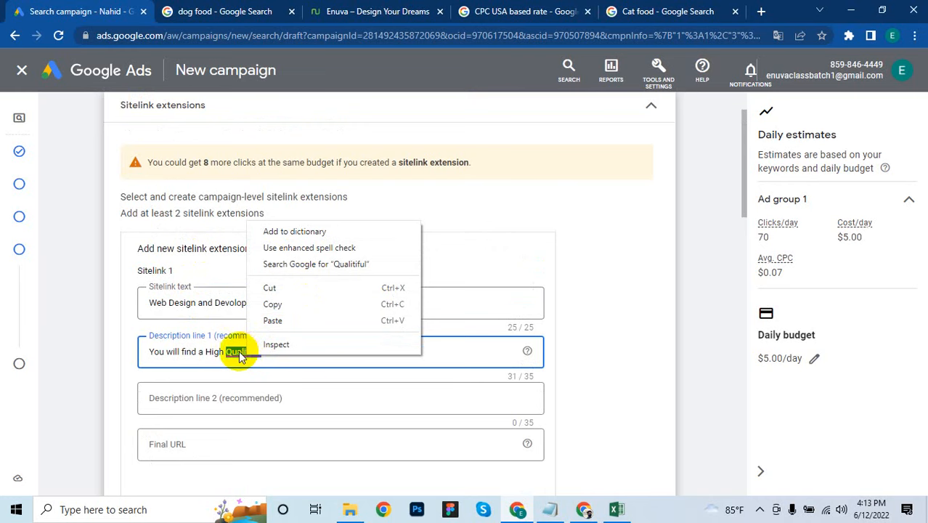
{"action": "left_click", "coordinate": [236, 352]}
{"action": "right_click", "coordinate": [242, 353]}
{"action": "left_click", "coordinate": [292, 356]}
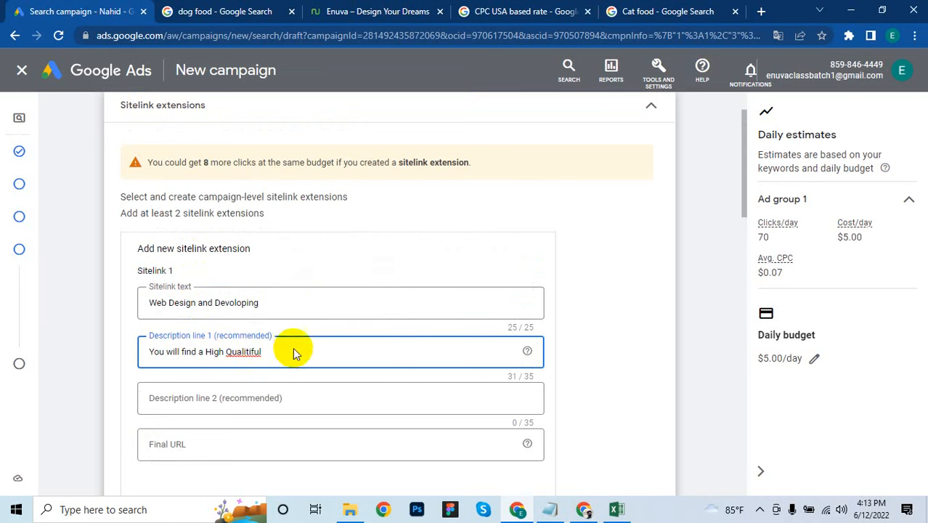
- Try replacing the "iful" ending of the misspelled word in description line 1 with "yful"
{"action": "key", "text": "BackSpace"}
{"action": "key", "text": "BackSpace"}
{"action": "key", "text": "BackSpace"}
{"action": "key", "text": "BackSpace"}
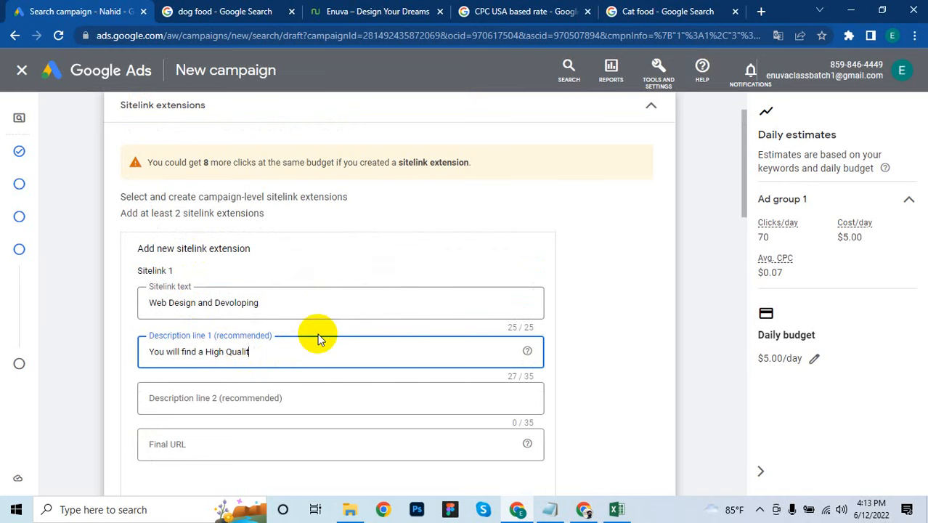
{"action": "type", "text": "yful"}
{"action": "key", "text": "BackSpace"}
{"action": "key", "text": "BackSpace"}
{"action": "key", "text": "BackSpace"}
{"action": "key", "text": "BackSpace"}
- Replace the misspelled "Qualitity" in description line 1 with the copied word "Quality"
{"action": "left_click", "coordinate": [759, 510]}
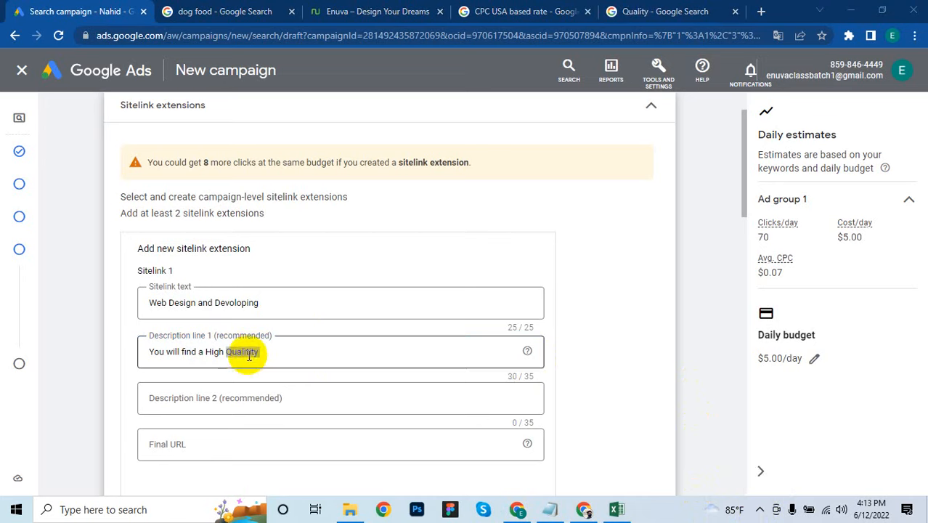
{"action": "right_click", "coordinate": [248, 354]}
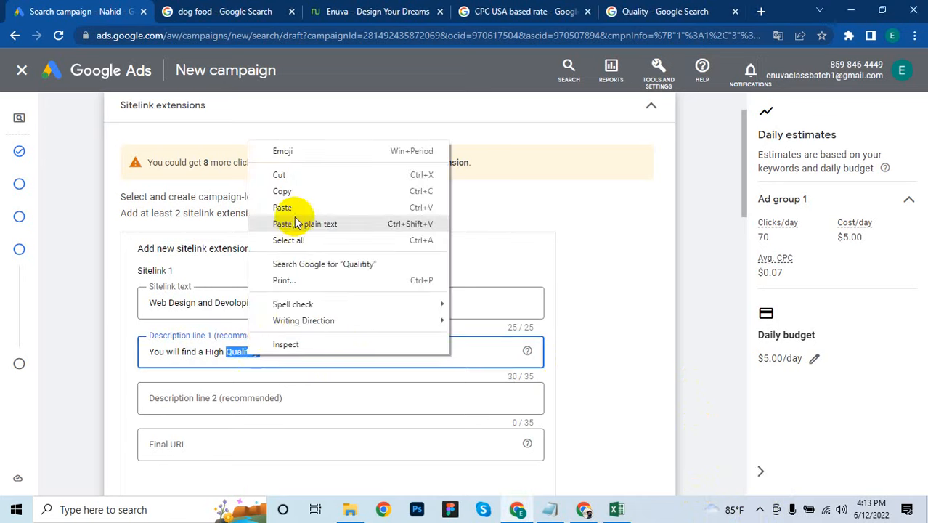
{"action": "left_click", "coordinate": [297, 223]}
{"action": "left_click", "coordinate": [276, 351]}
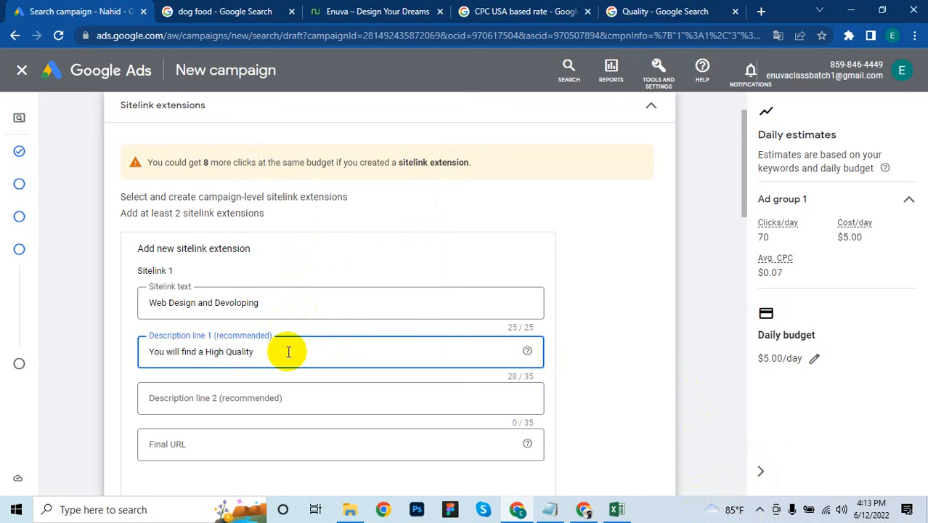
- Try adding "Designer and" to the end of Sitelink 1's description line 1
{"action": "type", "text": "Designer and"}
{"action": "key", "text": "BackSpace"}
{"action": "key", "text": "BackSpace"}
{"action": "key", "text": "BackSpace"}
{"action": "key", "text": "BackSpace"}
{"action": "key", "text": "BackSpace"}
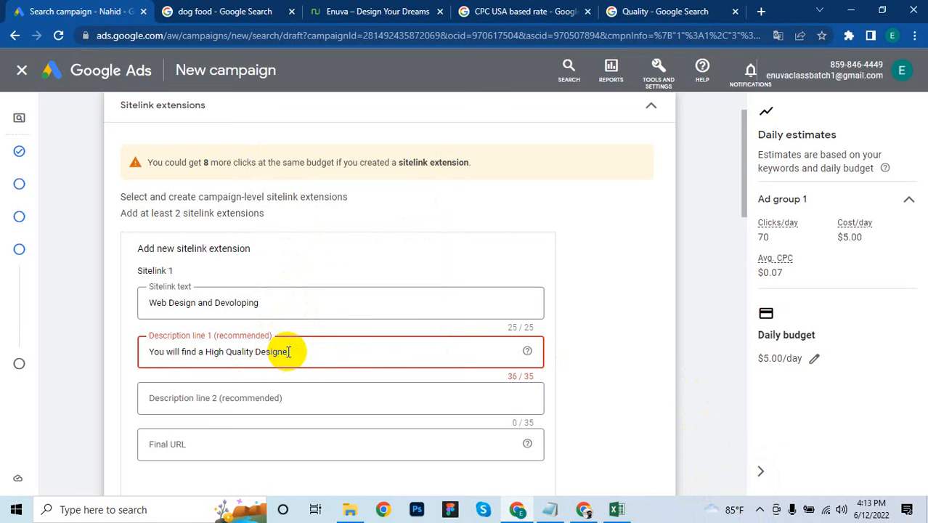
{"action": "key", "text": "BackSpace"}
{"action": "key", "text": "BackSpace"}
{"action": "key", "text": "BackSpace"}
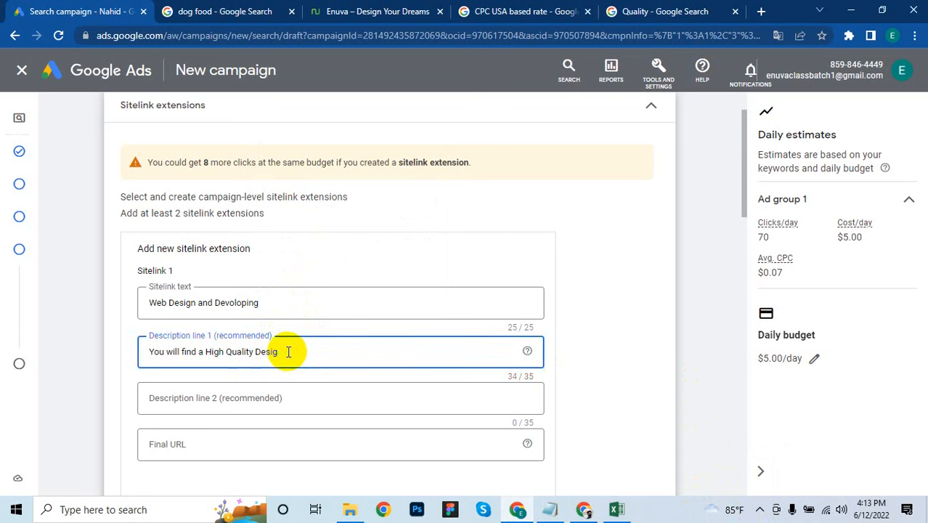
{"action": "key", "text": "BackSpace"}
{"action": "key", "text": "BackSpace"}
{"action": "key", "text": "BackSpace"}
- Capitalize the word "Find" in Sitelink 1's description line 1
{"action": "key", "text": "Left"}
{"action": "key", "text": "Left"}
{"action": "key", "text": "Left"}
{"action": "key", "text": "Left"}
{"action": "key", "text": "Left"}
{"action": "key", "text": "Left"}
{"action": "key", "text": "Left"}
{"action": "key", "text": "Left"}
{"action": "key", "text": "Left"}
{"action": "key", "text": "Left"}
{"action": "key", "text": "Left"}
{"action": "key", "text": "Left"}
{"action": "key", "text": "Left"}
{"action": "key", "text": "Left"}
{"action": "key", "text": "Left"}
{"action": "key", "text": "Left"}
{"action": "key", "text": "Left"}
{"action": "key", "text": "Left"}
{"action": "key", "text": "BackSpace"}
{"action": "type", "text": "F"}
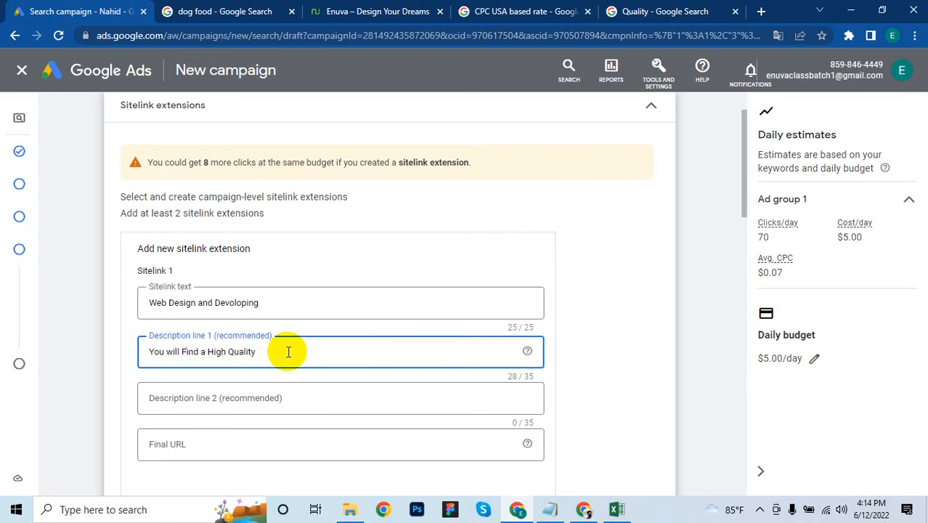
- Remove "You will" from the start of description line 1 and append "De" so it reads "Find a High Quality De"
{"action": "key", "text": "Left"}
{"action": "key", "text": "BackSpace"}
{"action": "key", "text": "BackSpace"}
{"action": "key", "text": "BackSpace"}
{"action": "key", "text": "BackSpace"}
{"action": "key", "text": "BackSpace"}
{"action": "key", "text": "BackSpace"}
{"action": "key", "text": "BackSpace"}
{"action": "key", "text": "BackSpace"}
{"action": "key", "text": "BackSpace"}
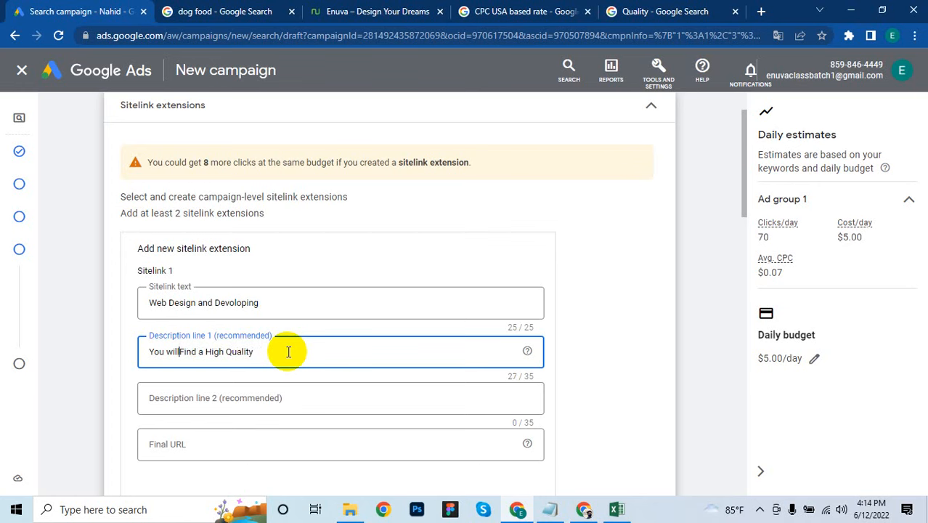
{"action": "key", "text": "Right"}
{"action": "key", "text": "Right"}
{"action": "key", "text": "Right"}
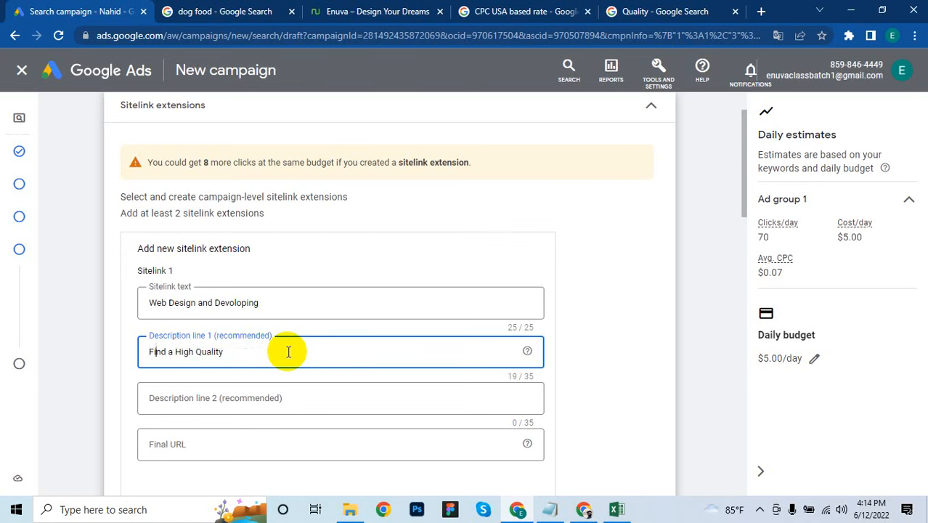
{"action": "key", "text": "End"}
{"action": "type", "text": "De"}
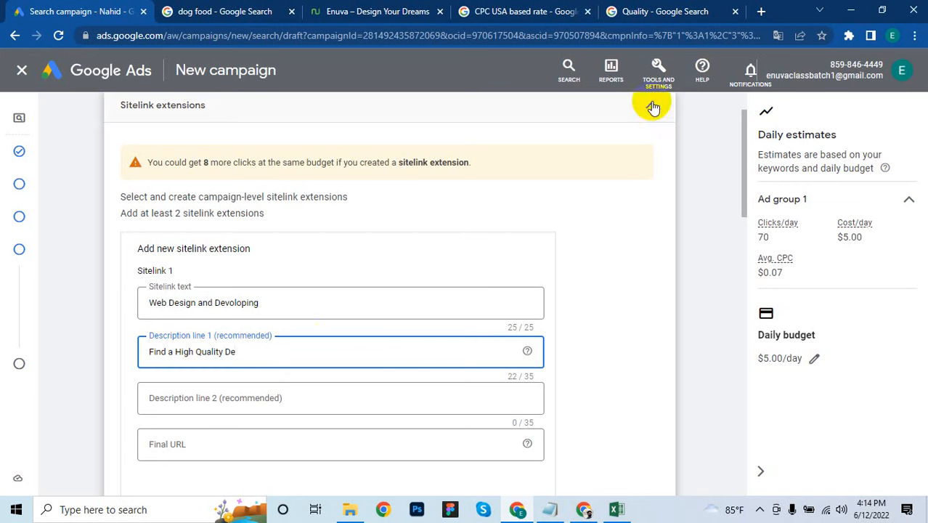
- Search Google for "Qualitiful" and follow the suggested spelling "Qualityful"
{"action": "left_click", "coordinate": [636, 11]}
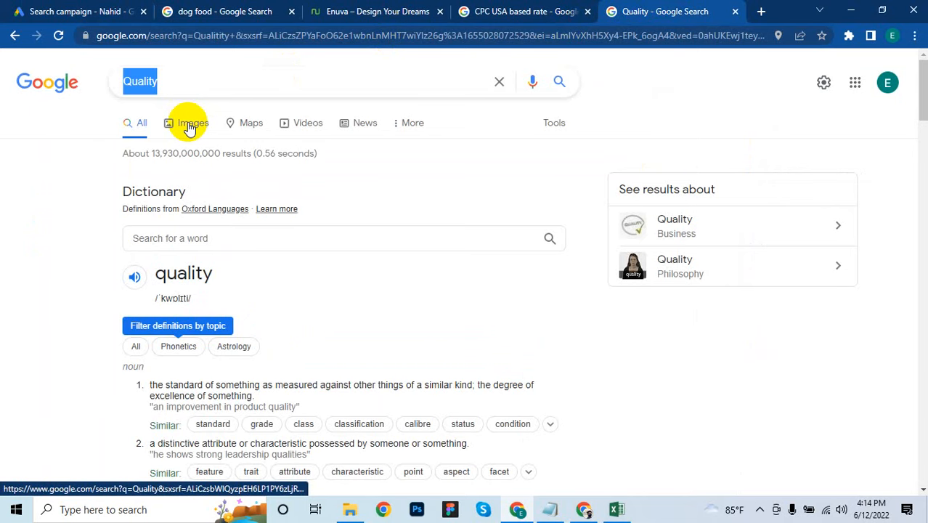
{"action": "left_click", "coordinate": [188, 77]}
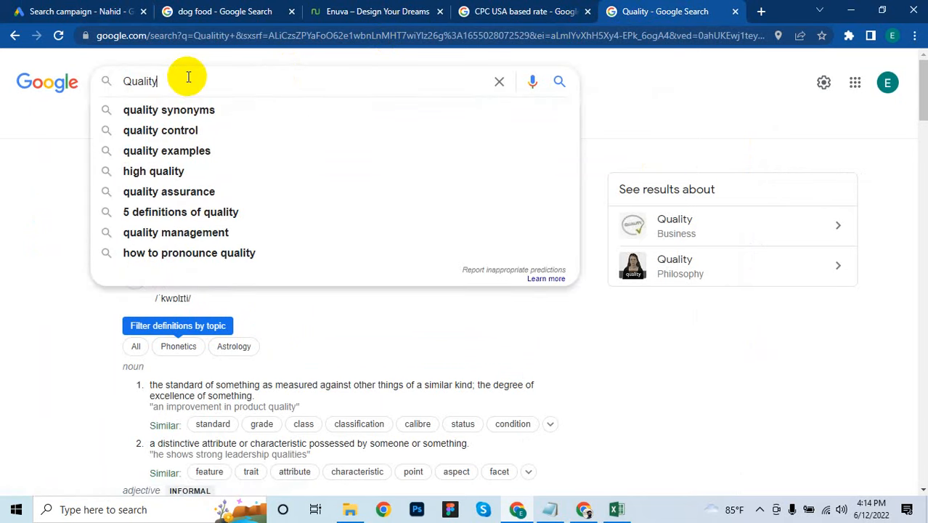
{"action": "key", "text": "BackSpace"}
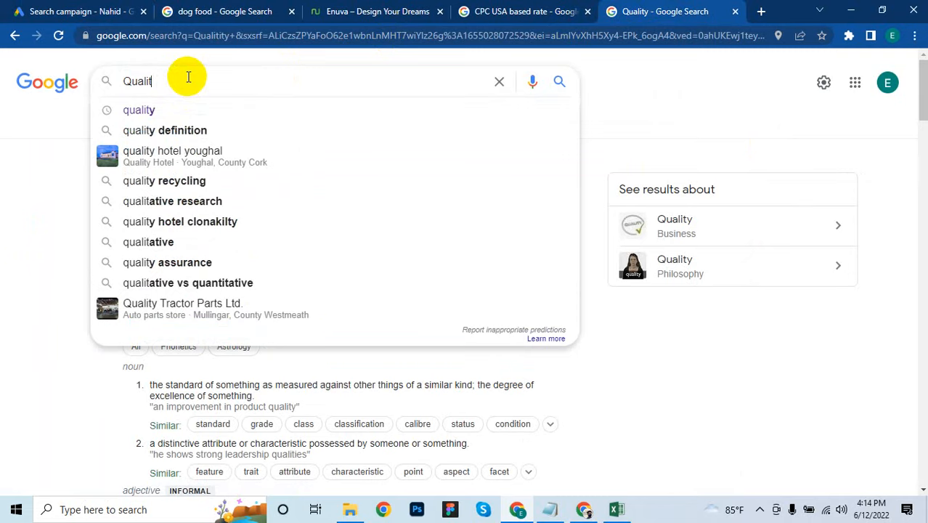
{"action": "type", "text": "iful"}
{"action": "key", "text": "Return"}
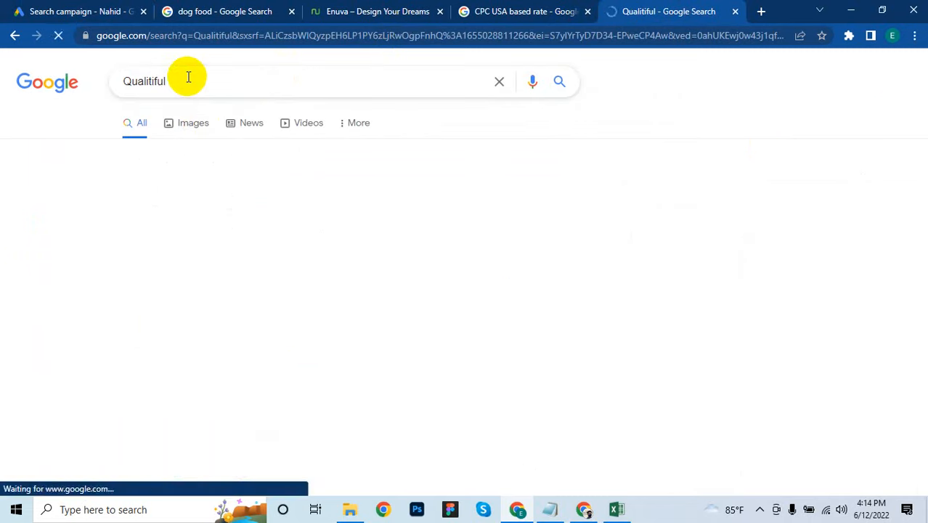
{"action": "left_click", "coordinate": [272, 186]}
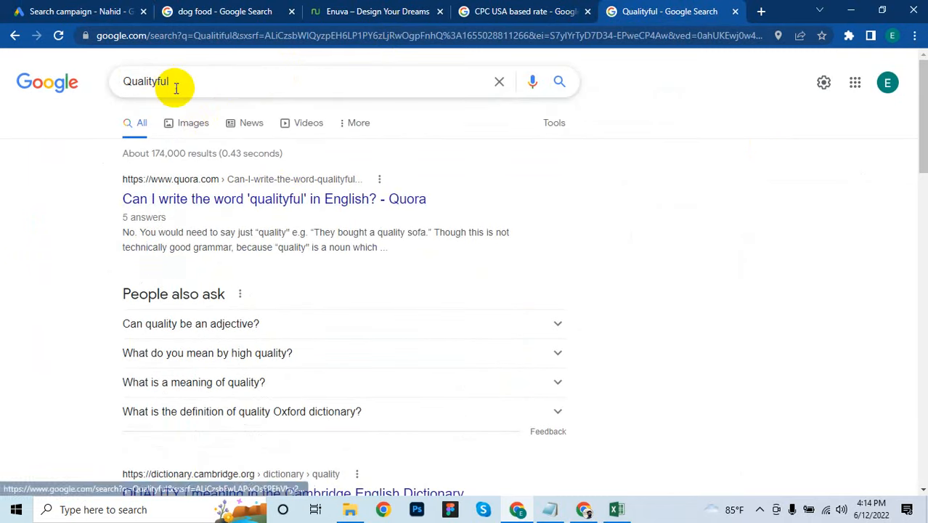
- Copy "Qualityful" from the Google search and paste it over "Quality" in Sitelink 1's description line 1
{"action": "left_click_drag", "start_coordinate": [175, 88], "coordinate": [112, 83]}
{"action": "key", "text": "ctrl+c"}
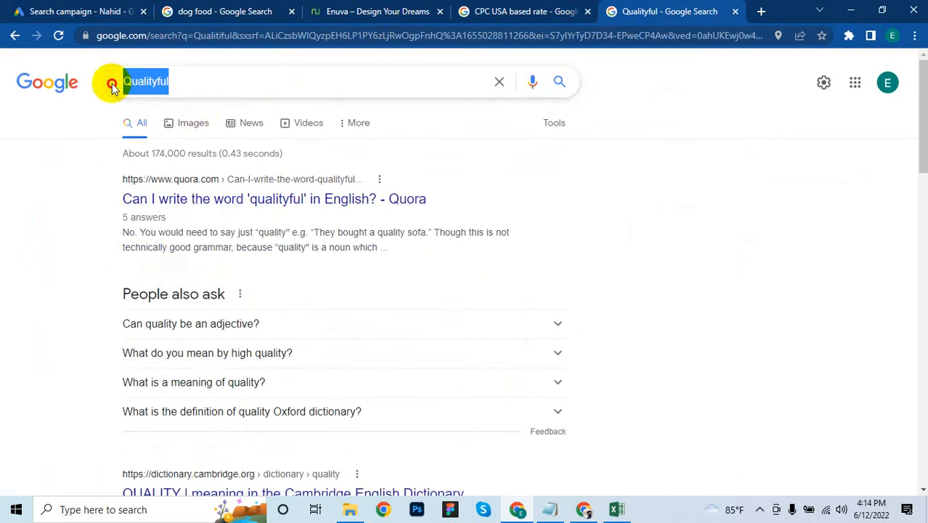
{"action": "left_click", "coordinate": [109, 9]}
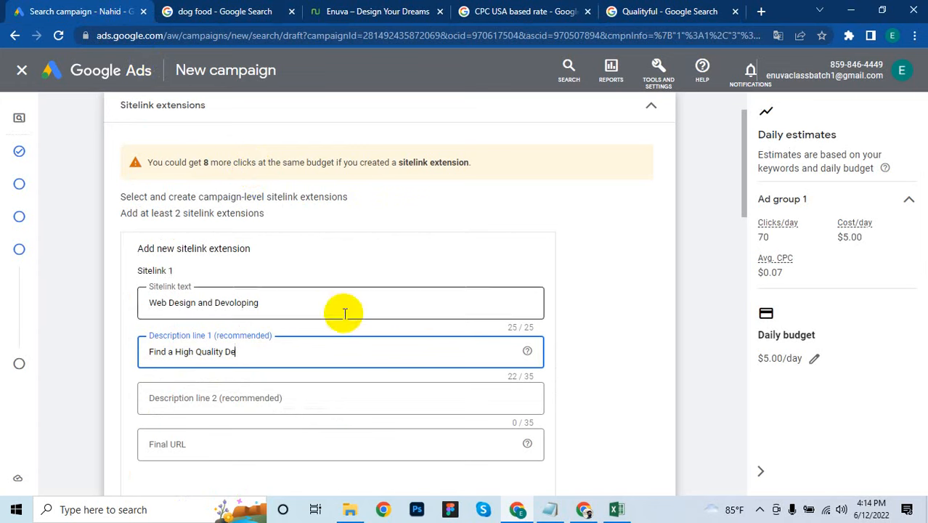
{"action": "double_click", "coordinate": [211, 352]}
{"action": "key", "text": "ctrl+v"}
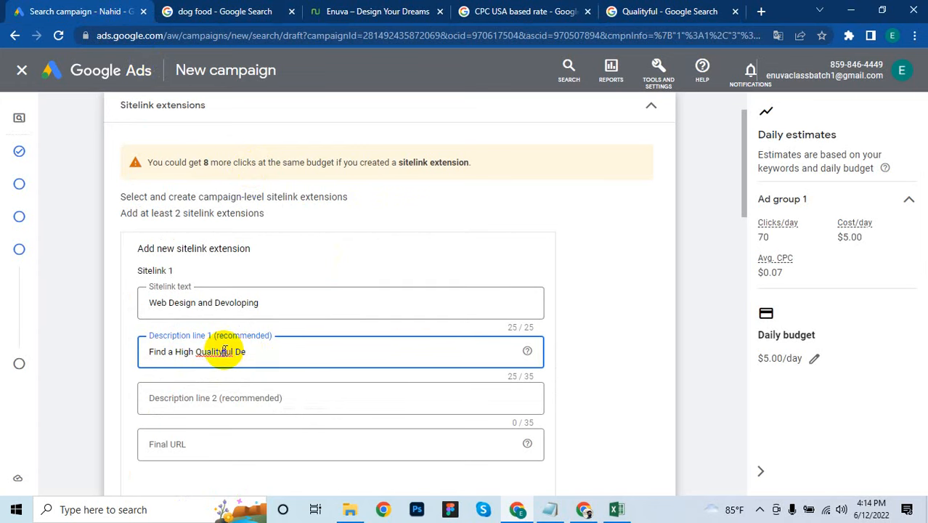
- Change "Qualityful" to "Qualified" and complete description line 1 as "Find a High Qualified Devoloper"
{"action": "left_click", "coordinate": [224, 351]}
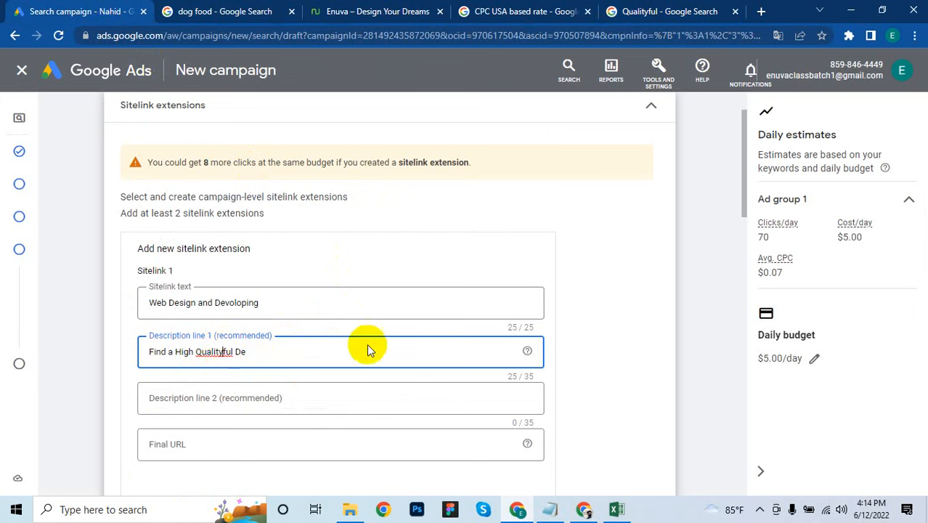
{"action": "key", "text": "Right"}
{"action": "key", "text": "BackSpace"}
{"action": "key", "text": "Delete"}
{"action": "key", "text": "Delete"}
{"action": "key", "text": "BackSpace"}
{"action": "key", "text": "BackSpace"}
{"action": "type", "text": "fied"}
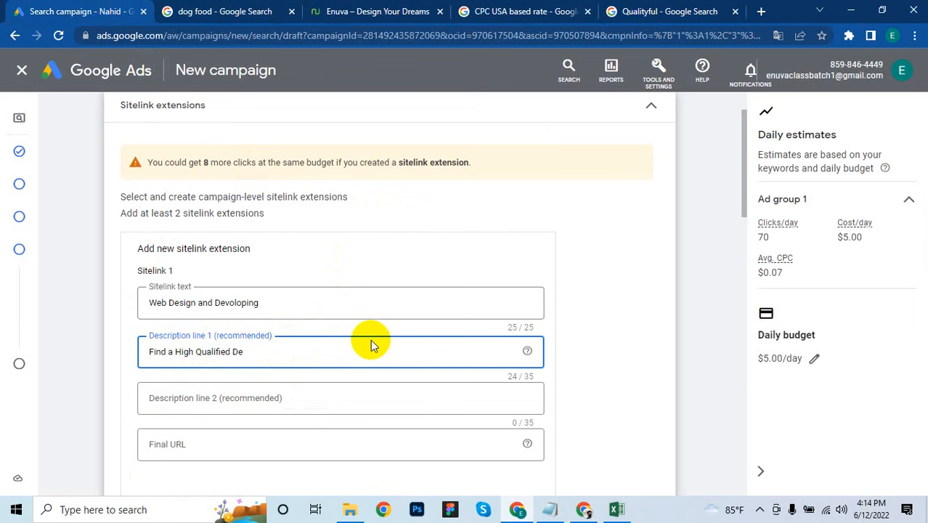
{"action": "left_click", "coordinate": [297, 351]}
{"action": "type", "text": "voloper"}
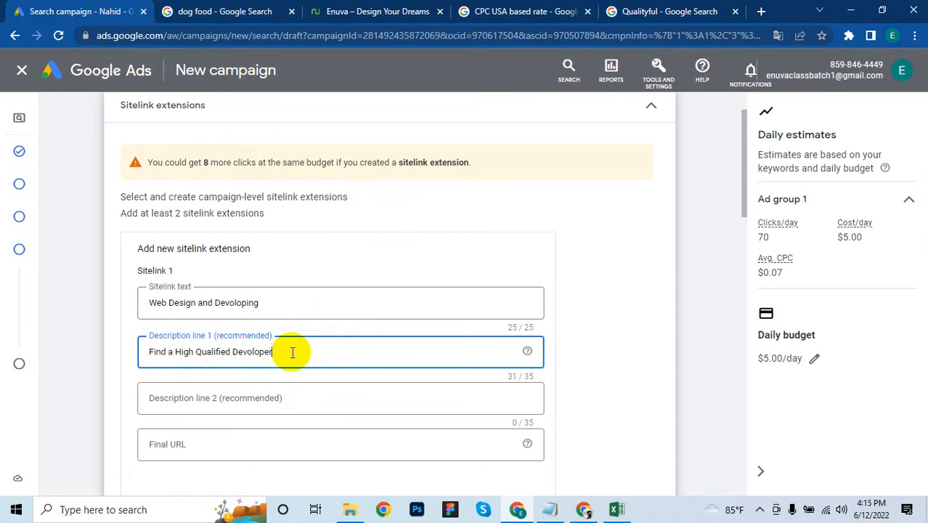
- Start description line 2 of Sitelink 1 with "Make a qunic" and check the spelling suggestions for its last word
{"action": "left_click", "coordinate": [262, 399]}
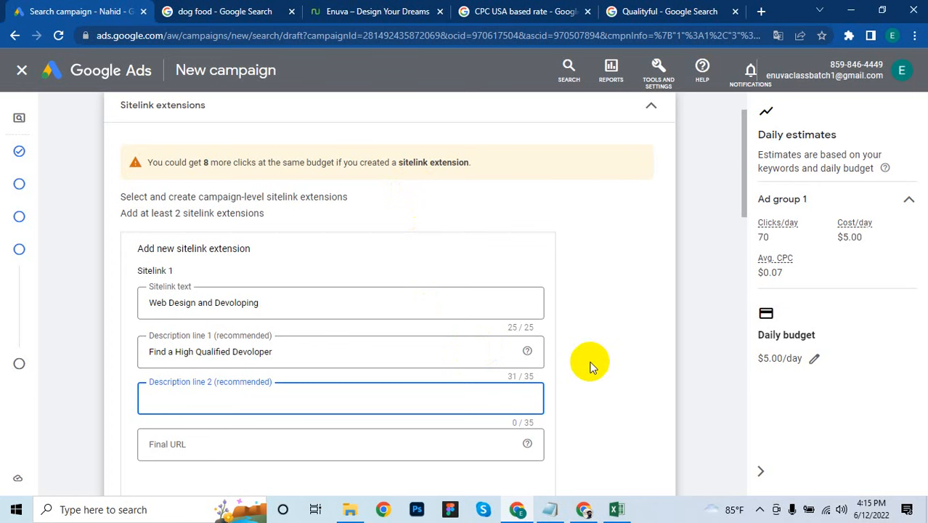
{"action": "type", "text": "Me"}
{"action": "key", "text": "BackSpace"}
{"action": "type", "text": "a"}
{"action": "type", "text": "ke a "}
{"action": "type", "text": "q"}
{"action": "type", "text": "r"}
{"action": "type", "text": "uni"}
{"action": "type", "text": "v"}
{"action": "key", "text": "BackSpace"}
{"action": "type", "text": "c"}
{"action": "right_click", "coordinate": [192, 398]}
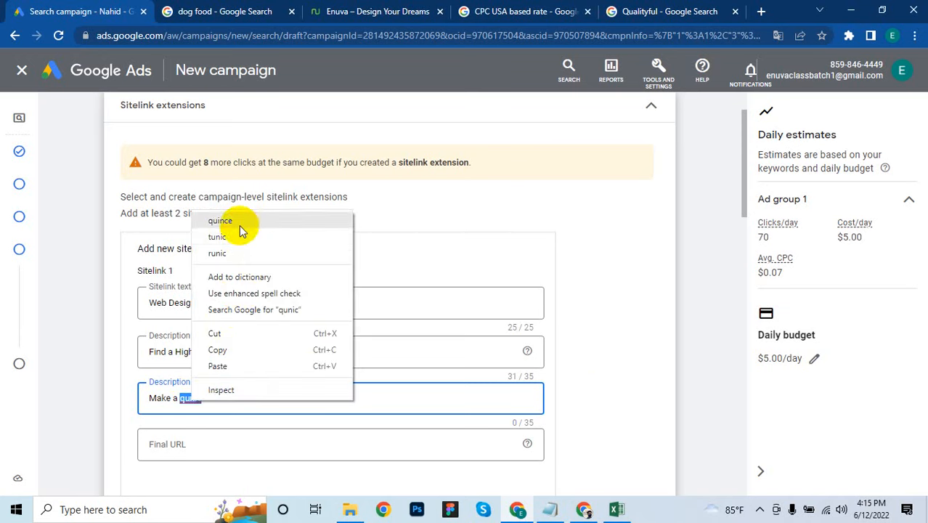
{"action": "left_click", "coordinate": [391, 399]}
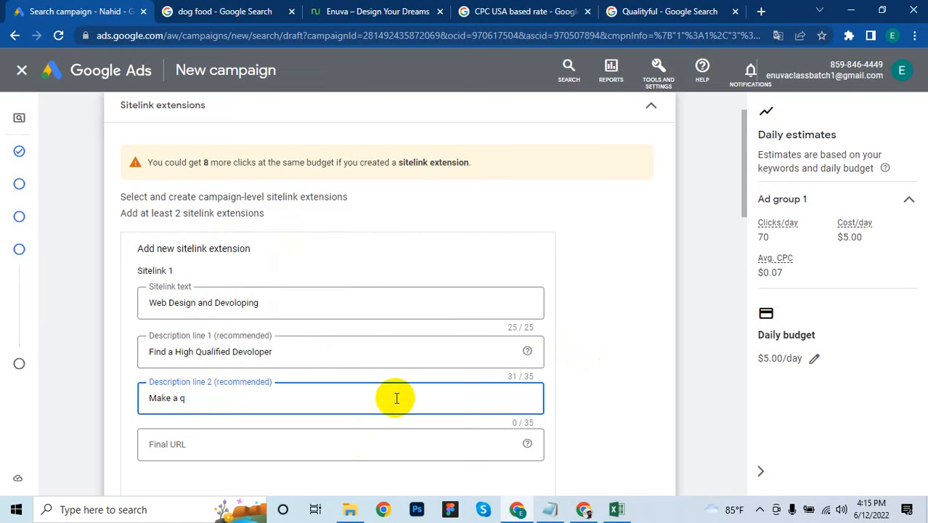
- Correct the misspelled word to "Unique" and complete description line 2 as "Make a Unique Website"
{"action": "left_click", "coordinate": [760, 509]}
{"action": "left_click", "coordinate": [224, 400]}
{"action": "type", "text": "Unique"}
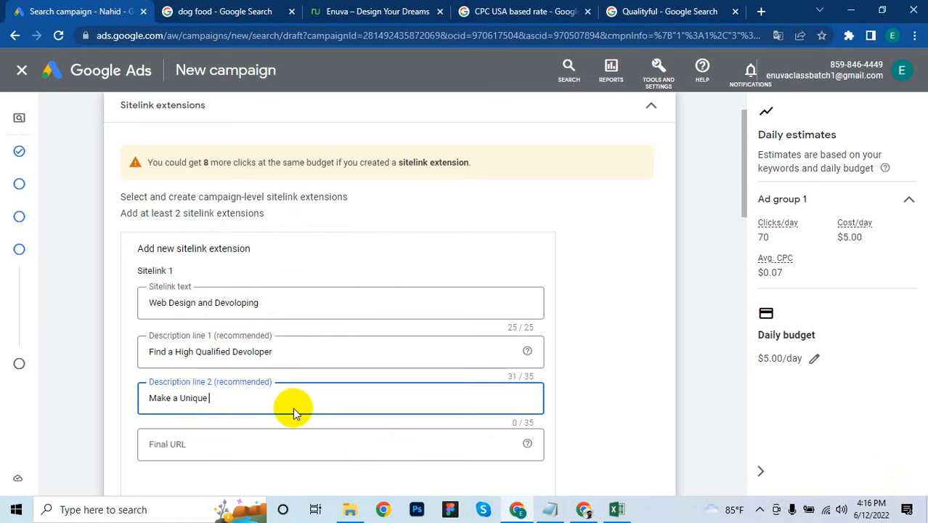
{"action": "type", "text": " Website"}
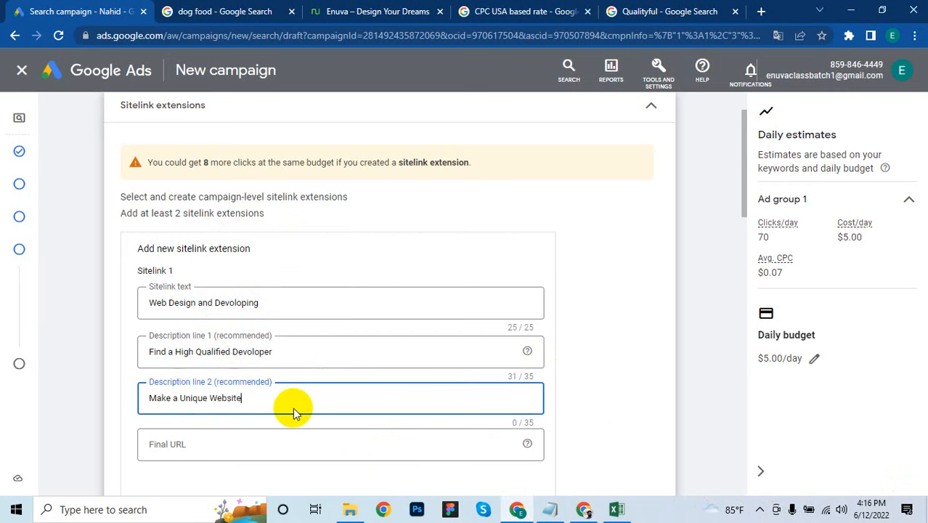
- Find a page for Sitelink 1's final URL by opening the Services page from the What We Do section of enuvait.com
{"action": "left_click", "coordinate": [247, 441]}
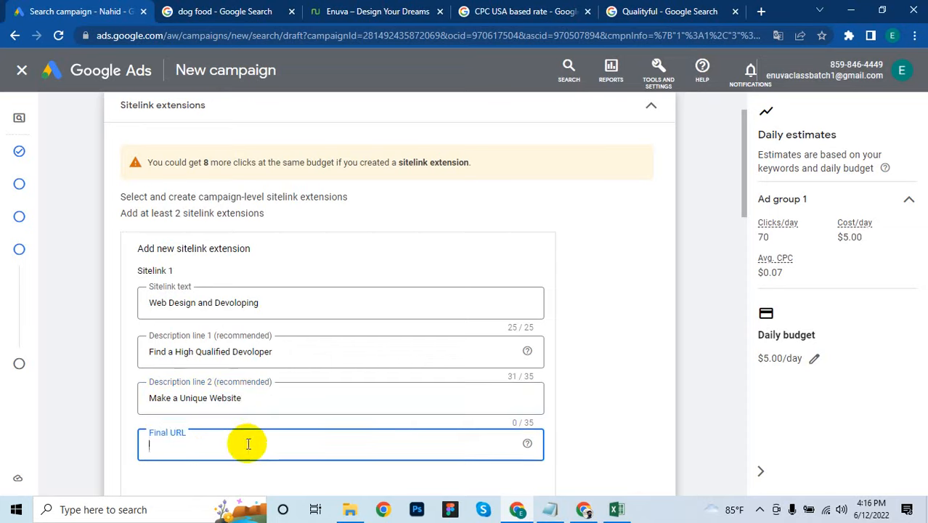
{"action": "left_click", "coordinate": [671, 11]}
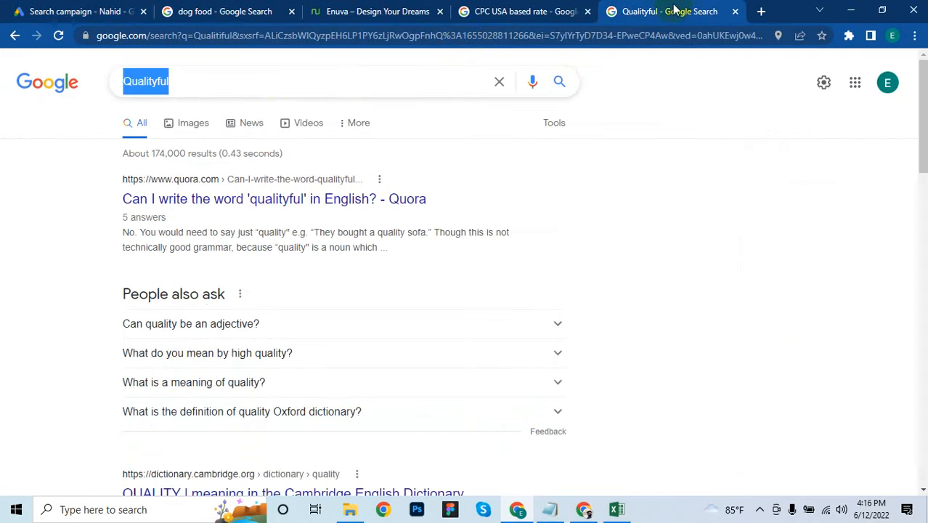
{"action": "left_click", "coordinate": [385, 11]}
{"action": "scroll", "coordinate": [520, 187], "scroll_direction": "down", "scroll_amount": 5}
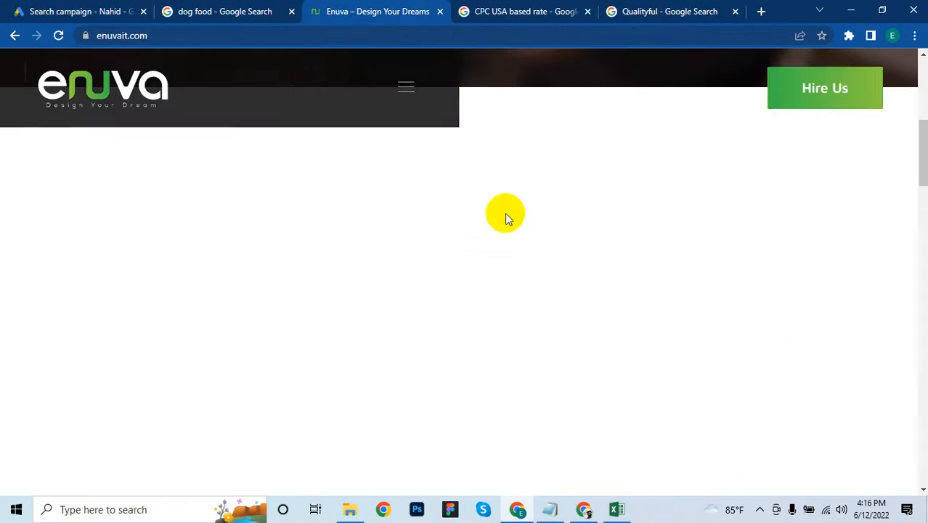
{"action": "scroll", "coordinate": [503, 313], "scroll_direction": "down", "scroll_amount": 6}
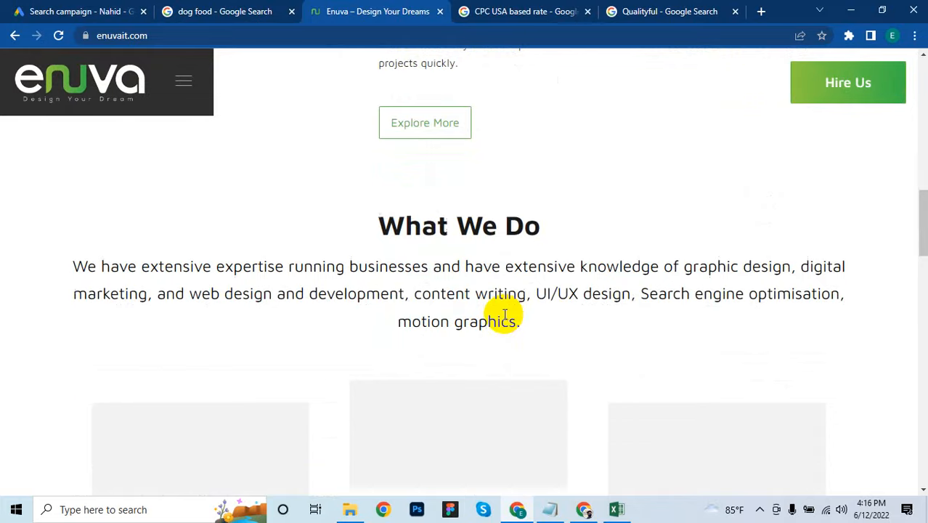
{"action": "scroll", "coordinate": [496, 324], "scroll_direction": "up", "scroll_amount": 6}
{"action": "scroll", "coordinate": [497, 324], "scroll_direction": "down", "scroll_amount": 5}
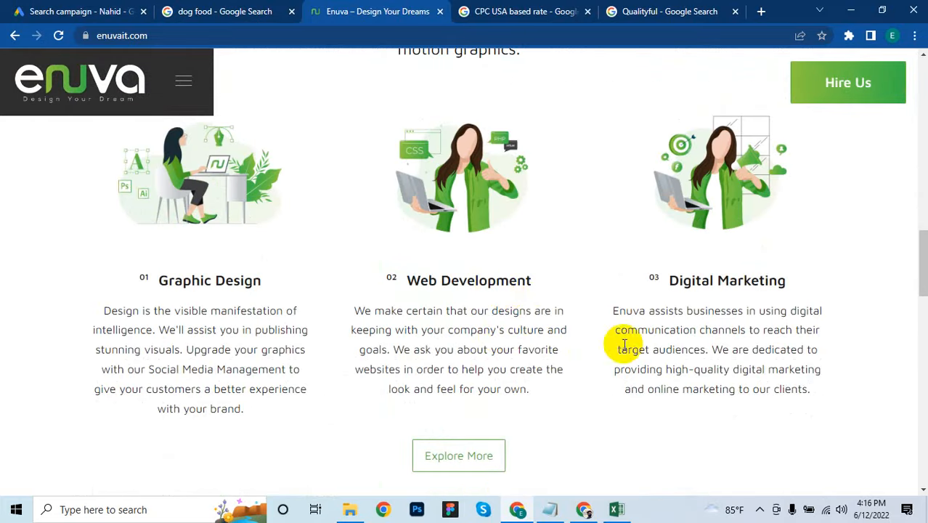
{"action": "triple_click", "coordinate": [477, 281]}
{"action": "left_click", "coordinate": [452, 456]}
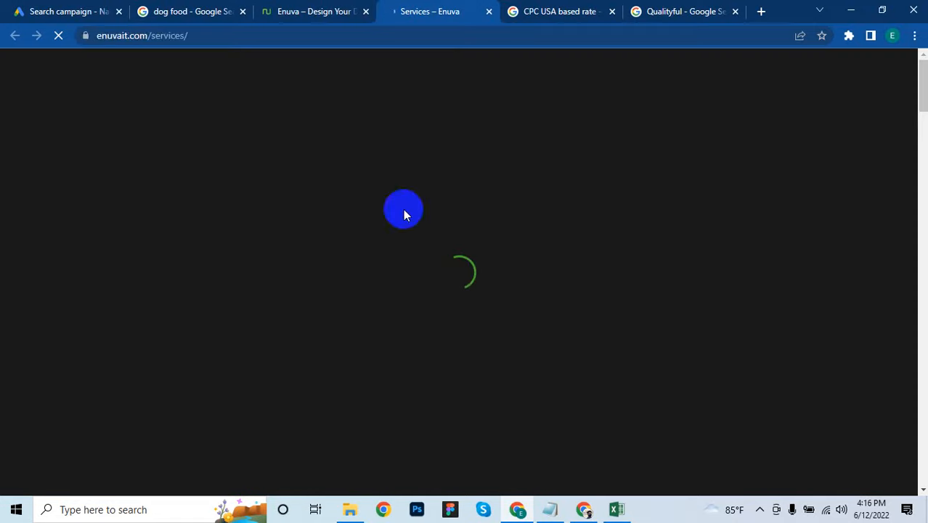
{"action": "left_click", "coordinate": [256, 36]}
{"action": "right_click", "coordinate": [255, 36]}
{"action": "left_click", "coordinate": [320, 114]}
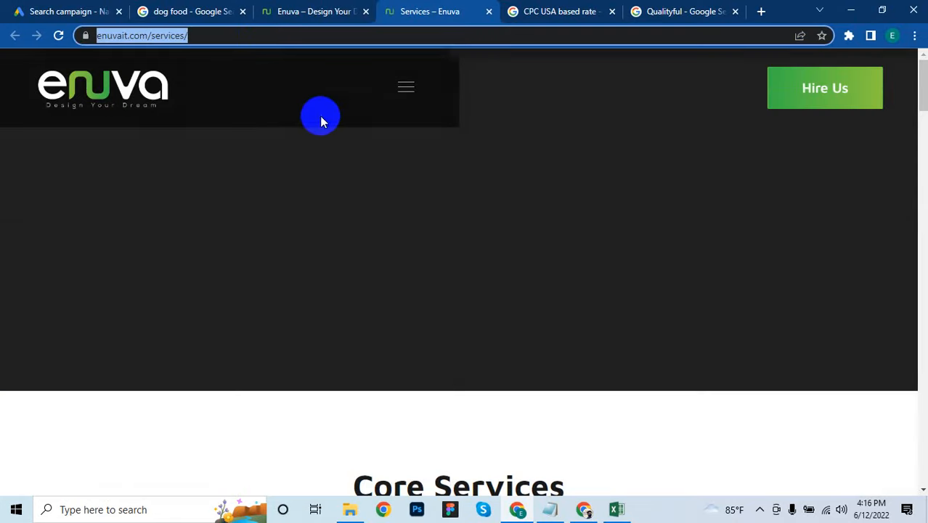
{"action": "left_click", "coordinate": [320, 8]}
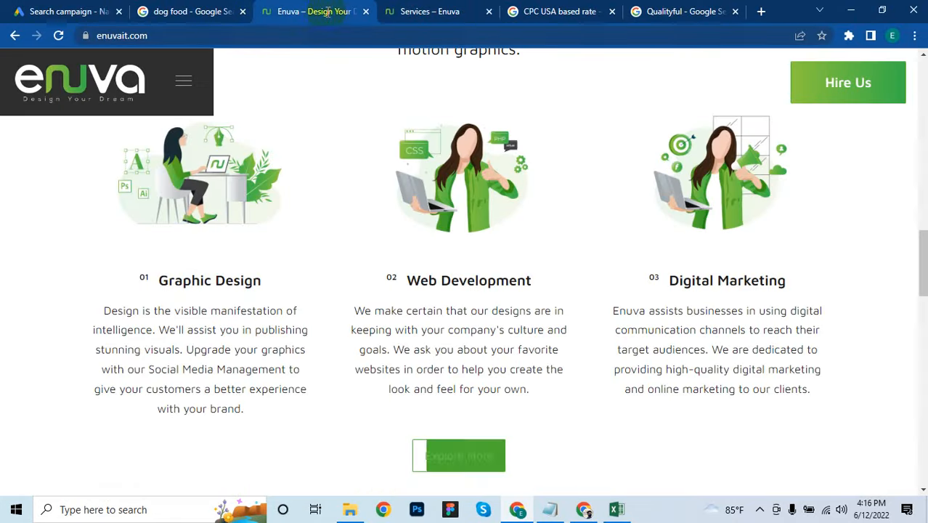
{"action": "left_click", "coordinate": [202, 8]}
{"action": "left_click", "coordinate": [95, 10]}
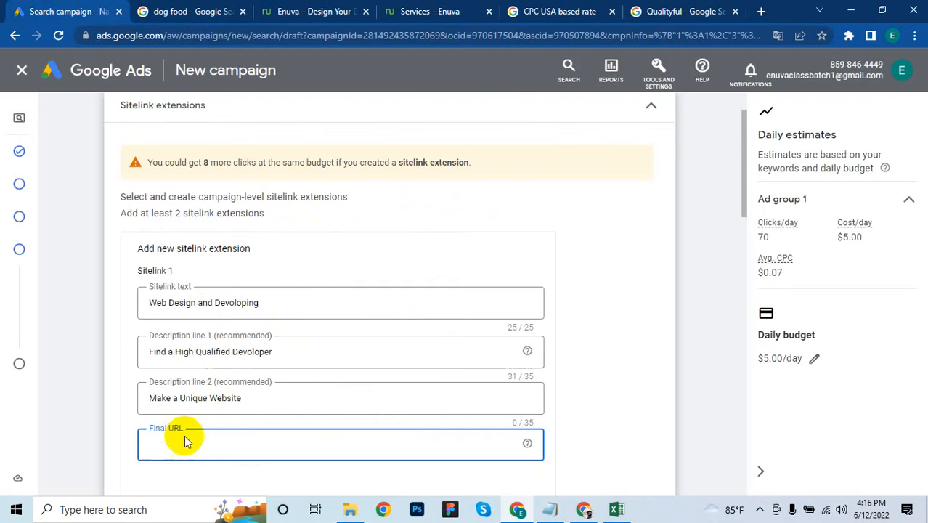
{"action": "left_click", "coordinate": [178, 444]}
{"action": "key", "text": "ctrl+v"}
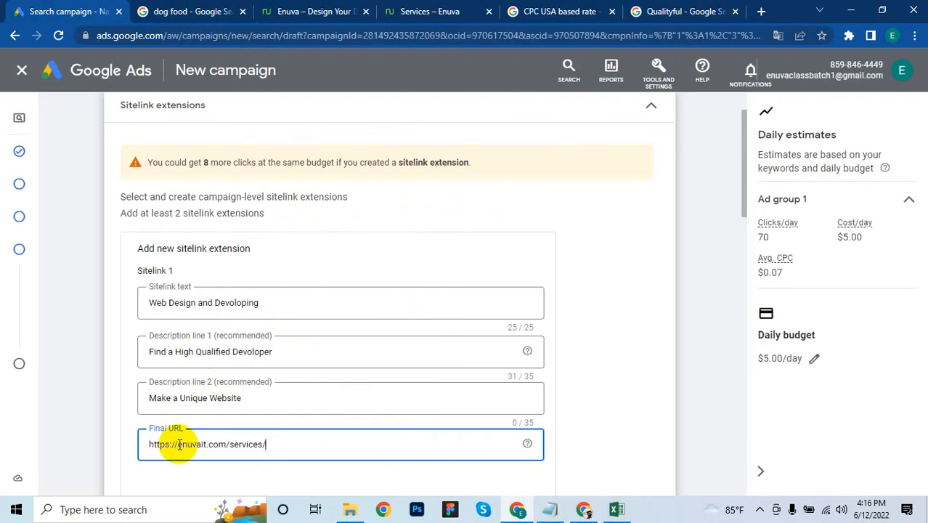
- Save the sitelink extension with only Sitelink 1 filled in, leaving the other sitelinks blank
{"action": "scroll", "coordinate": [513, 259], "scroll_direction": "down", "scroll_amount": 2}
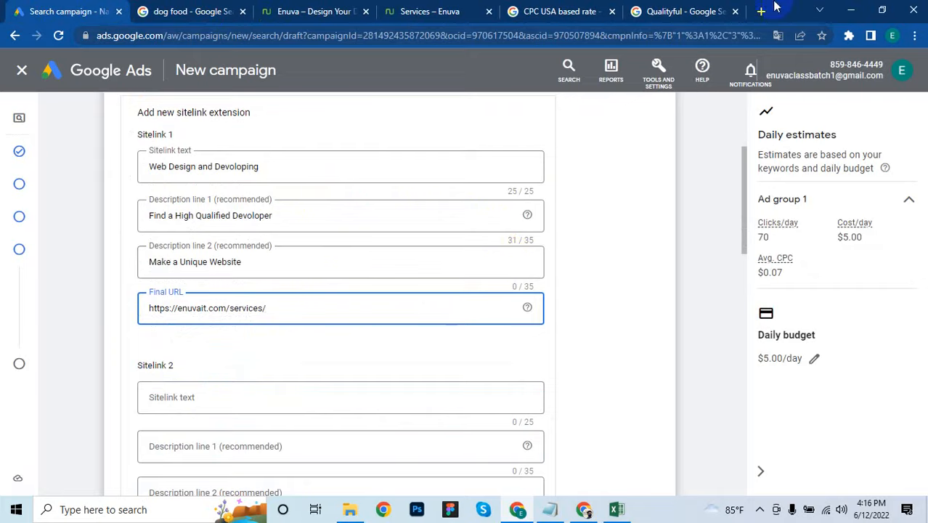
{"action": "left_click", "coordinate": [693, 10]}
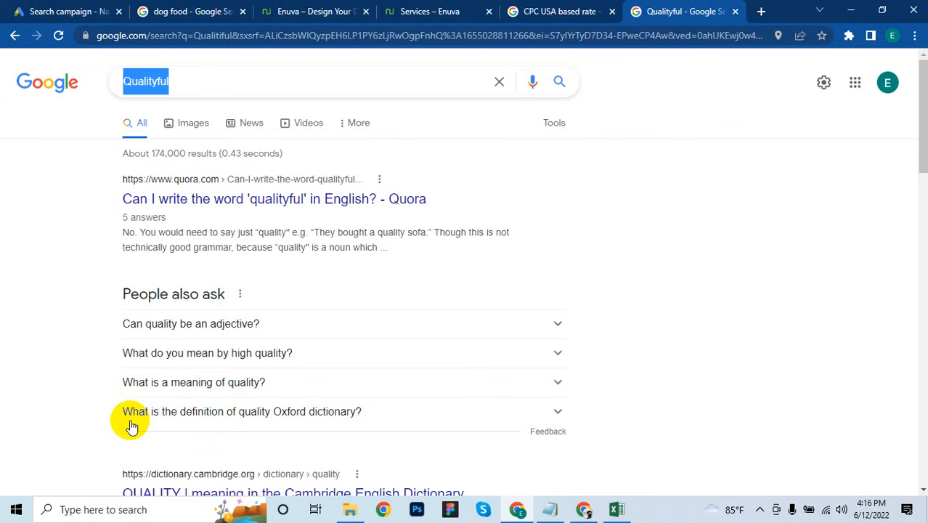
{"action": "left_click", "coordinate": [44, 10]}
{"action": "scroll", "coordinate": [370, 366], "scroll_direction": "down", "scroll_amount": 10}
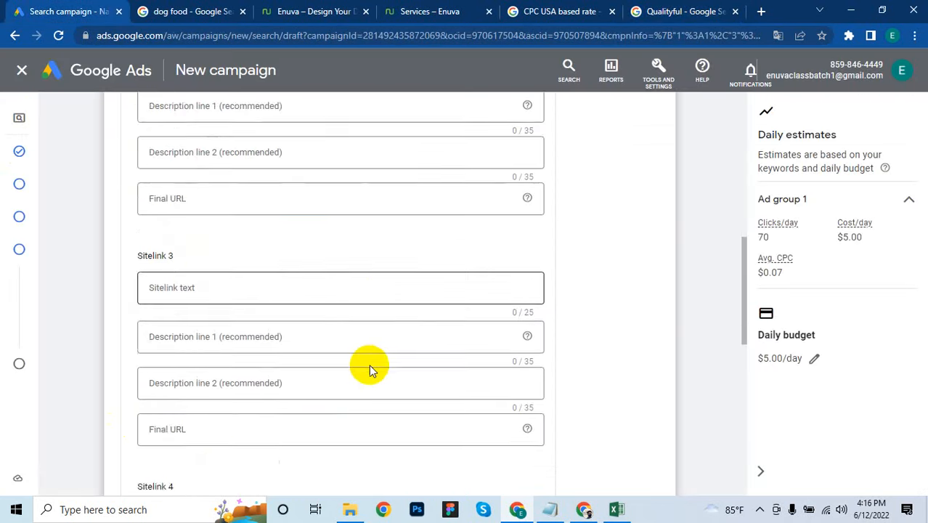
{"action": "scroll", "coordinate": [363, 370], "scroll_direction": "down", "scroll_amount": 3}
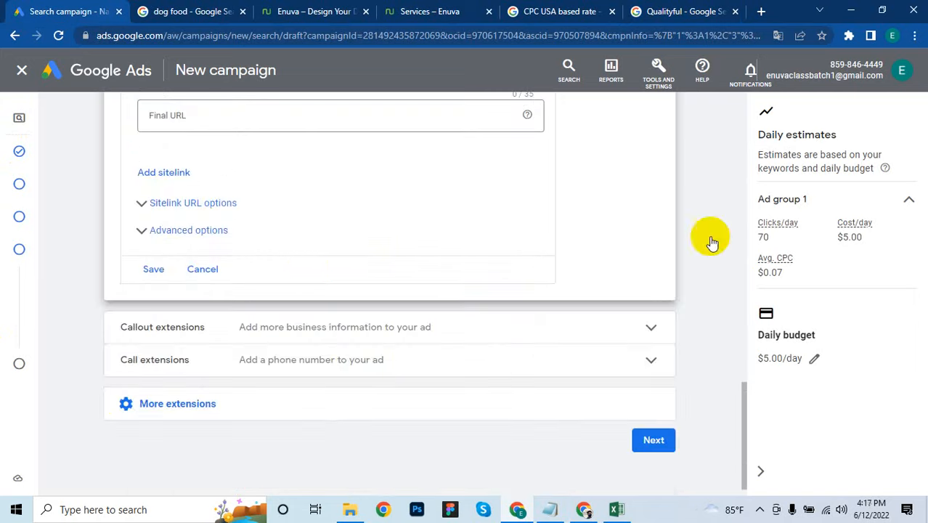
{"action": "scroll", "coordinate": [240, 334], "scroll_direction": "up", "scroll_amount": 2}
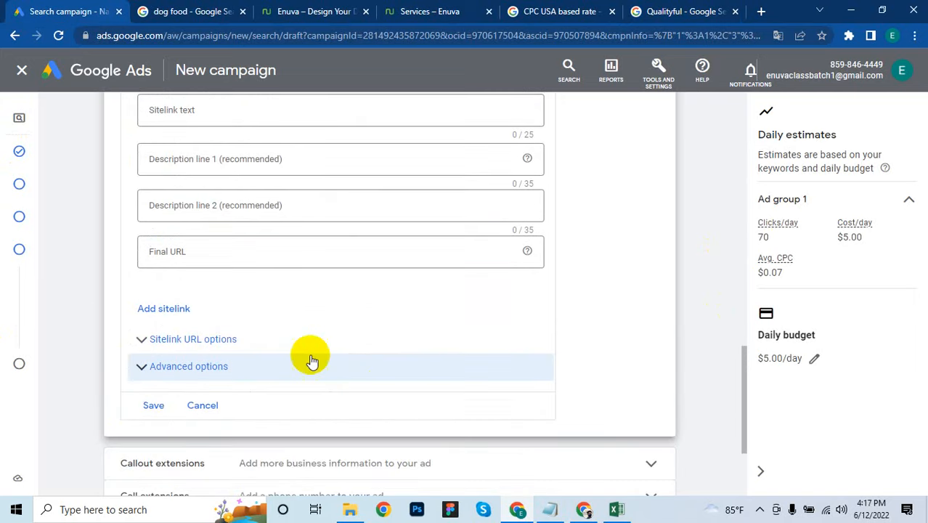
{"action": "left_click", "coordinate": [153, 405]}
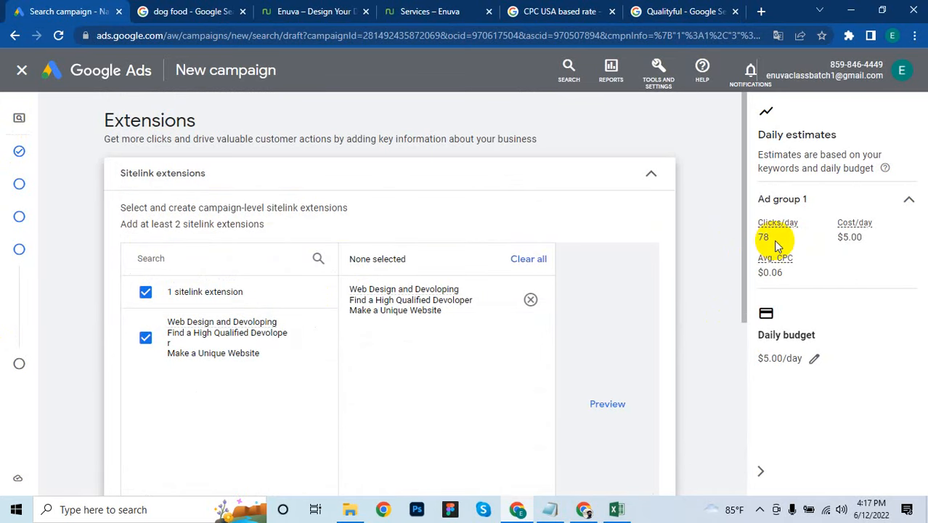
- Expand the Callout extensions section and start editing Callout text 1
{"action": "scroll", "coordinate": [599, 347], "scroll_direction": "down", "scroll_amount": 1}
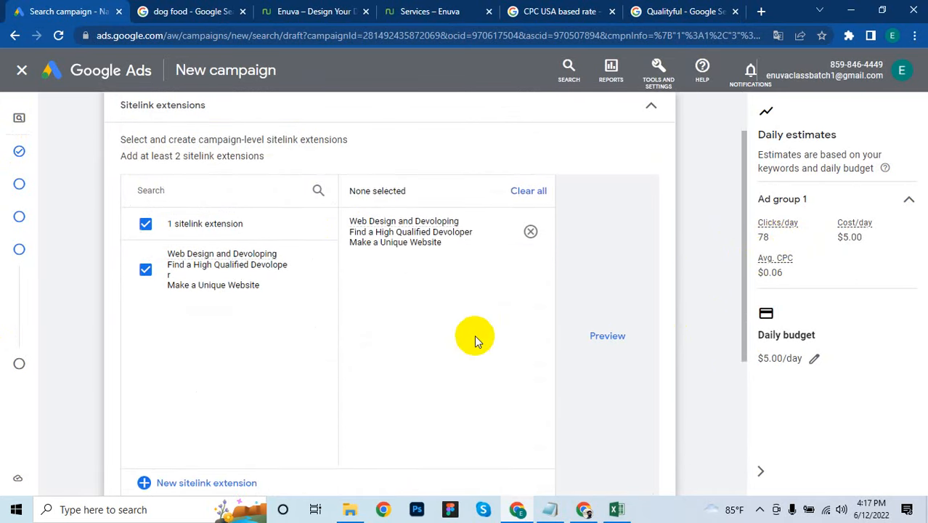
{"action": "scroll", "coordinate": [465, 334], "scroll_direction": "down", "scroll_amount": 1}
{"action": "scroll", "coordinate": [464, 333], "scroll_direction": "down", "scroll_amount": 2}
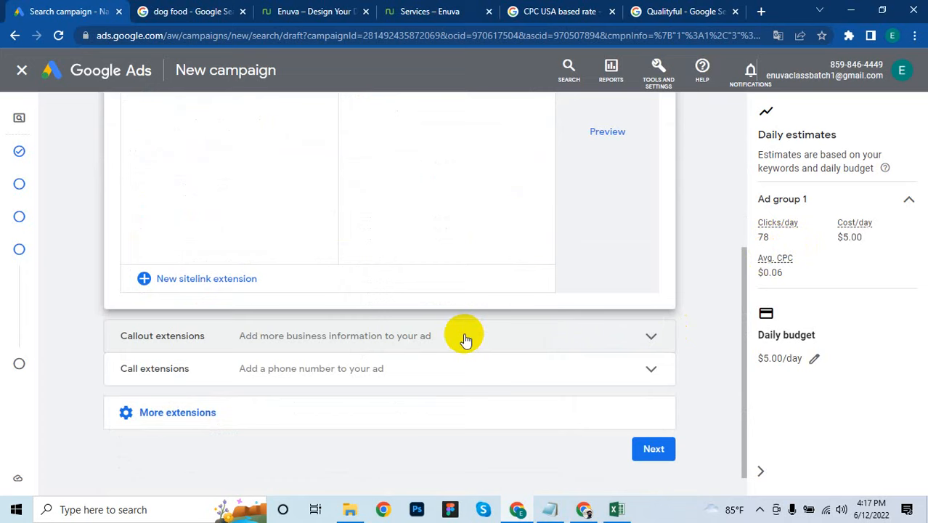
{"action": "left_click", "coordinate": [388, 351]}
{"action": "scroll", "coordinate": [390, 345], "scroll_direction": "down", "scroll_amount": 1}
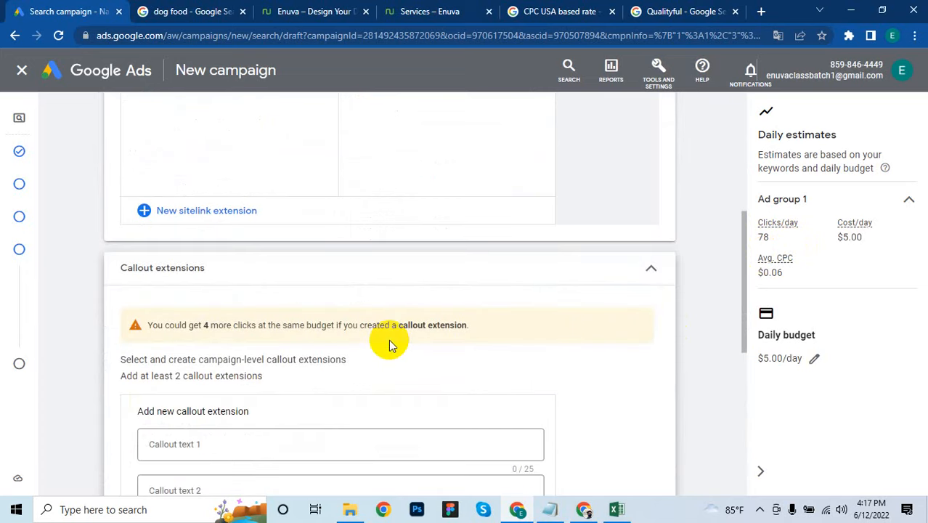
{"action": "scroll", "coordinate": [388, 339], "scroll_direction": "down", "scroll_amount": 1}
{"action": "left_click", "coordinate": [260, 372]}
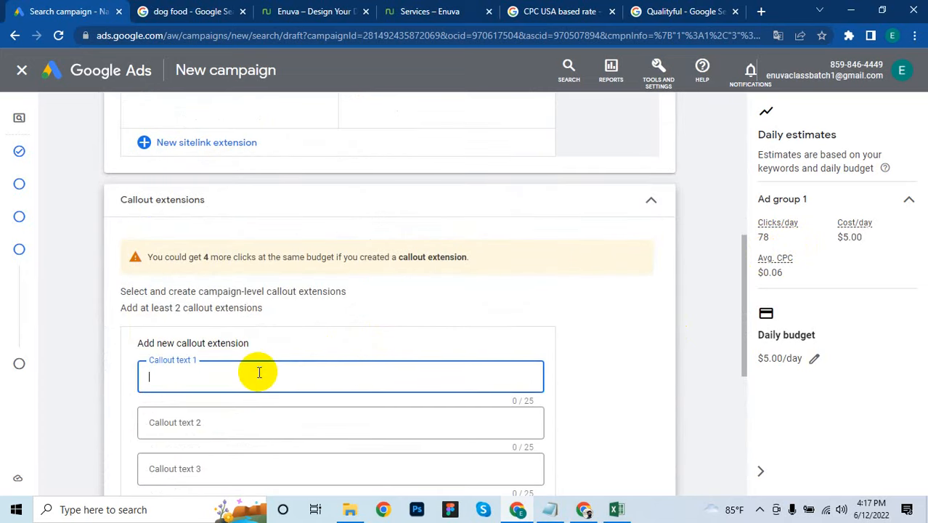
- Look briefly into the Call extensions section, collapse it, and review the instructions for campaign-level callout extensions
{"action": "scroll", "coordinate": [259, 372], "scroll_direction": "down", "scroll_amount": 5}
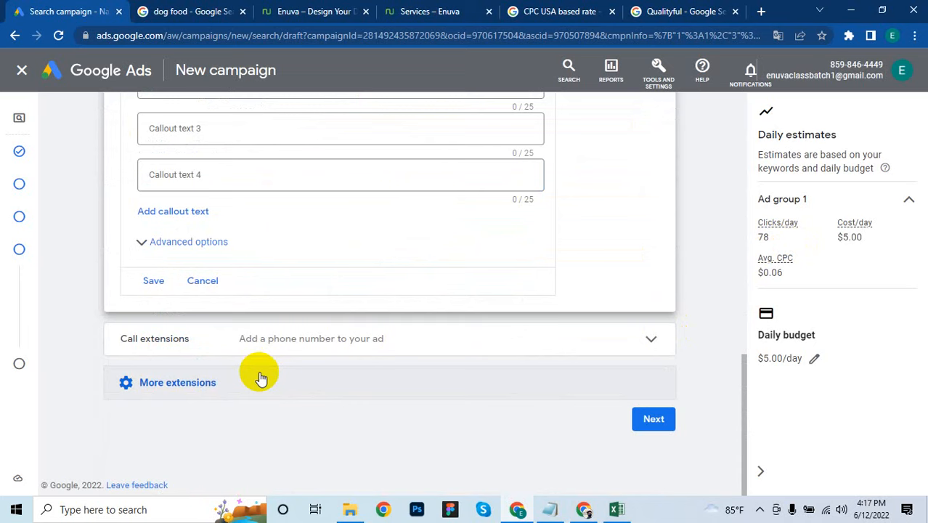
{"action": "left_click", "coordinate": [265, 338]}
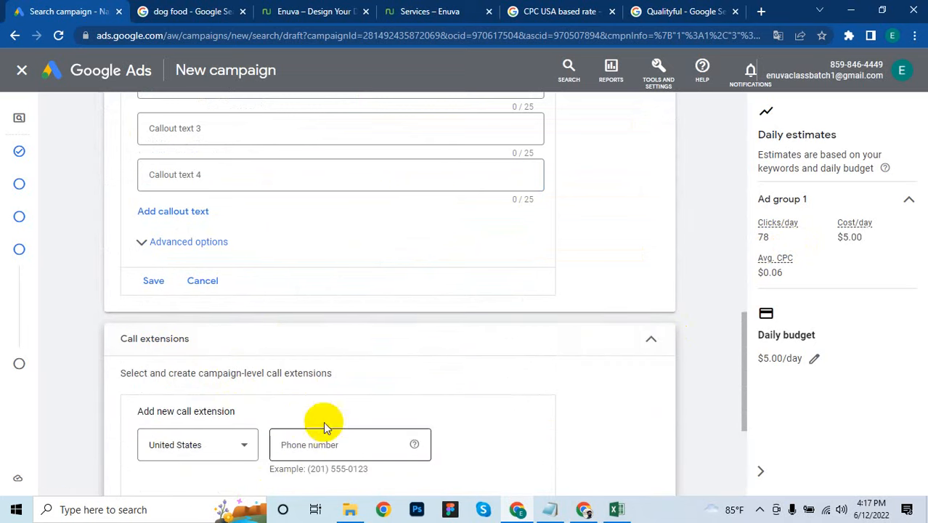
{"action": "left_click", "coordinate": [293, 344]}
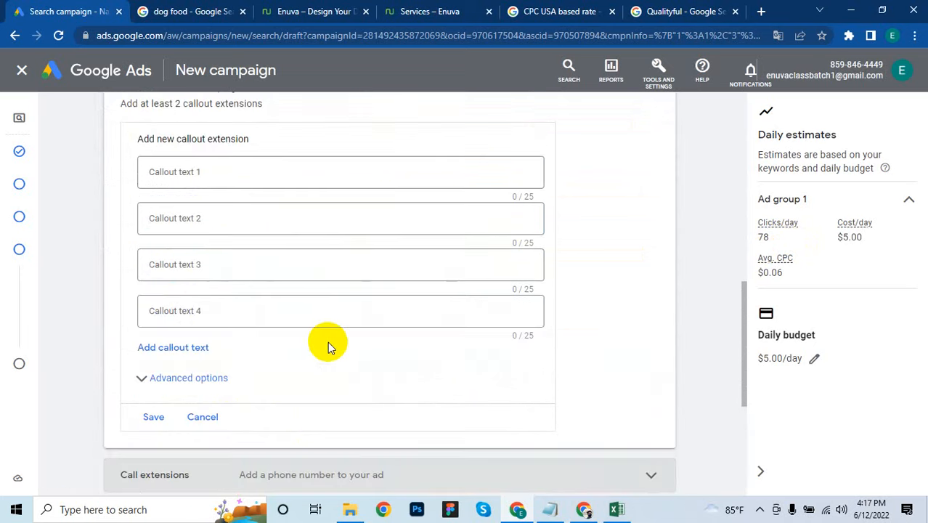
{"action": "scroll", "coordinate": [327, 341], "scroll_direction": "up", "scroll_amount": 2}
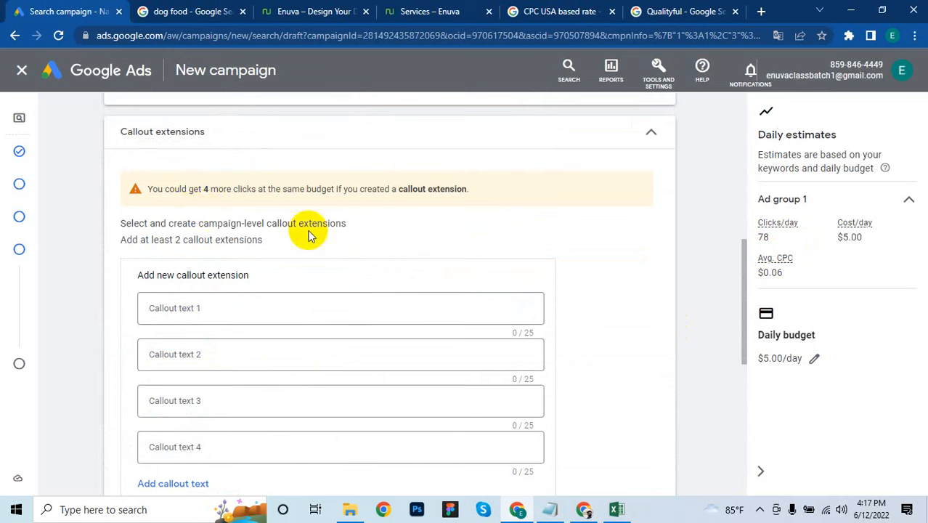
{"action": "scroll", "coordinate": [342, 236], "scroll_direction": "up", "scroll_amount": 1}
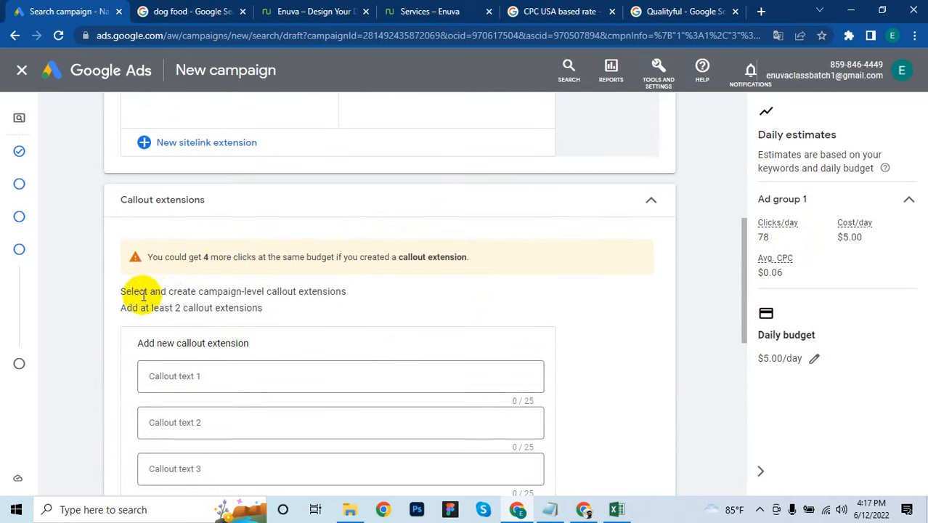
{"action": "left_click_drag", "start_coordinate": [195, 290], "coordinate": [250, 290]}
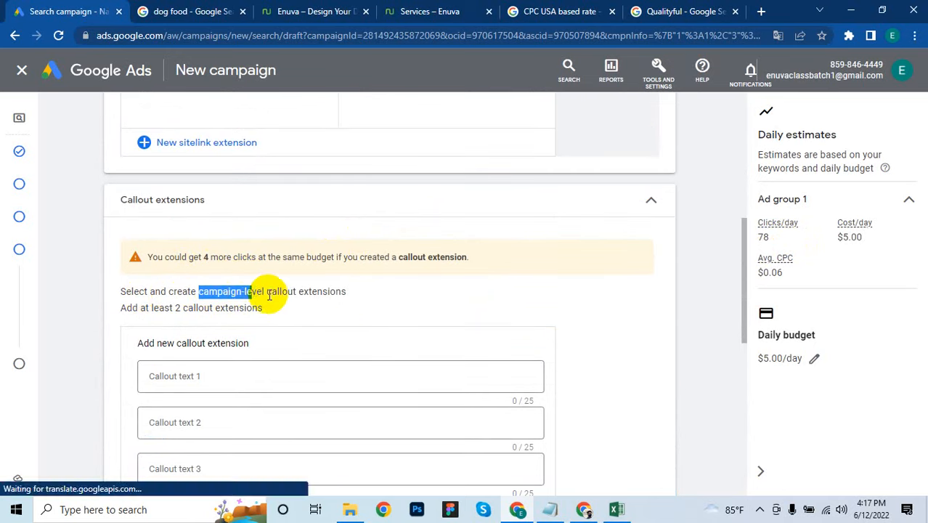
{"action": "left_click", "coordinate": [273, 294]}
{"action": "double_click", "coordinate": [273, 294]}
{"action": "left_click", "coordinate": [345, 292]}
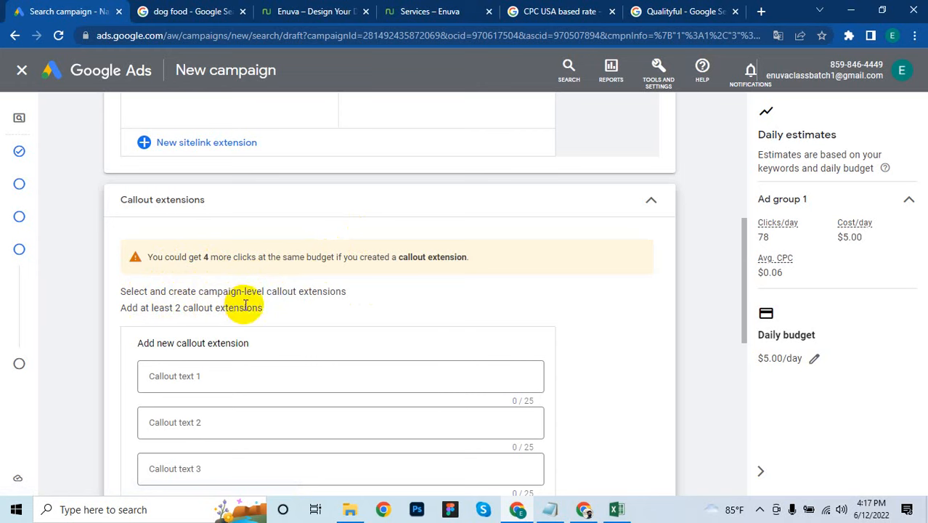
{"action": "scroll", "coordinate": [324, 318], "scroll_direction": "up", "scroll_amount": 1}
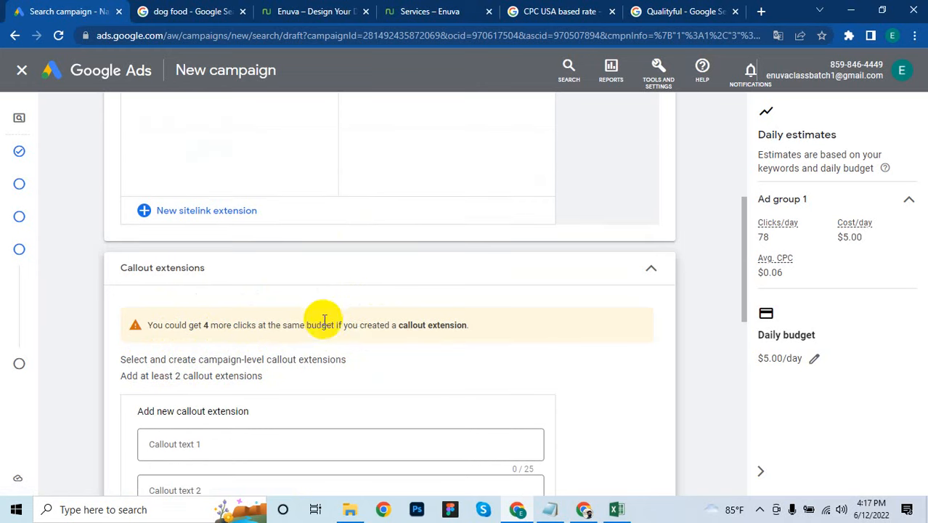
- Search Google for "catfood" in place of "Qualityful" and examine the extra lines shown under the ads
{"action": "left_click", "coordinate": [668, 6]}
{"action": "scroll", "coordinate": [394, 201], "scroll_direction": "down", "scroll_amount": 4}
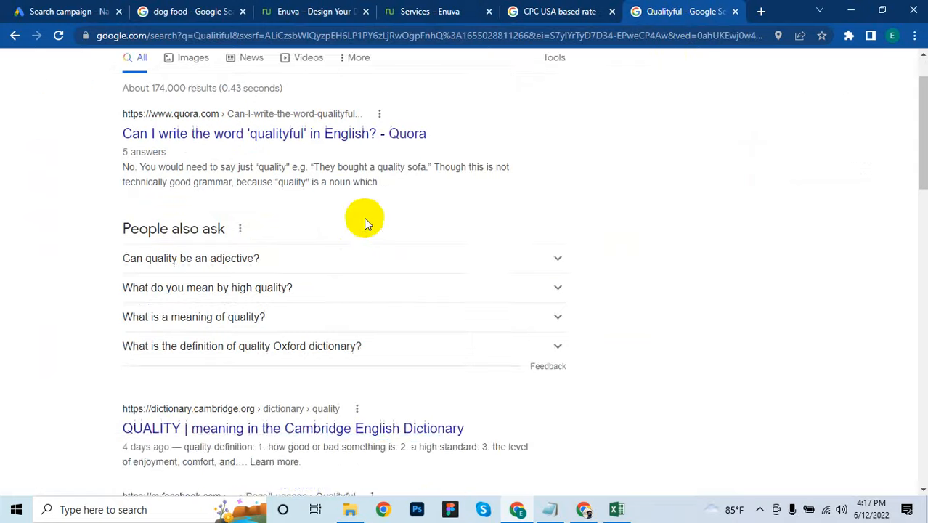
{"action": "scroll", "coordinate": [244, 347], "scroll_direction": "down", "scroll_amount": 5}
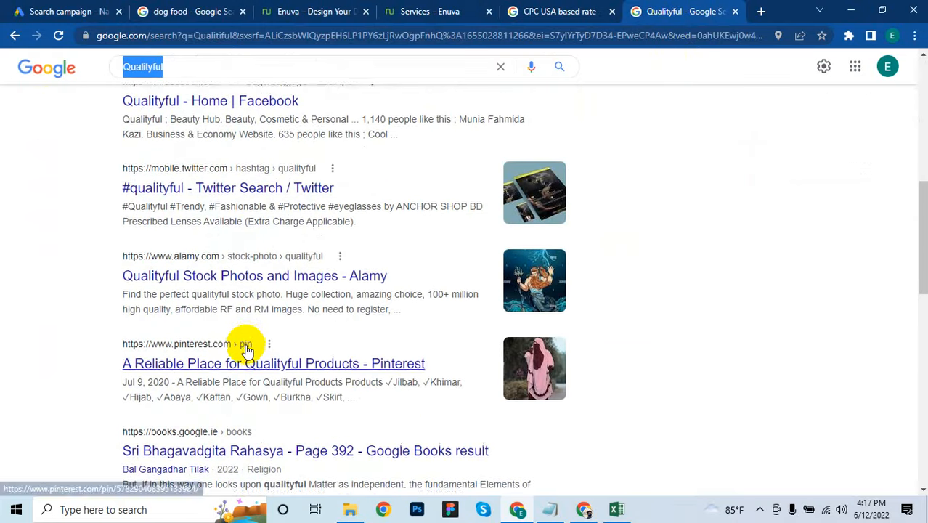
{"action": "scroll", "coordinate": [250, 349], "scroll_direction": "up", "scroll_amount": 10}
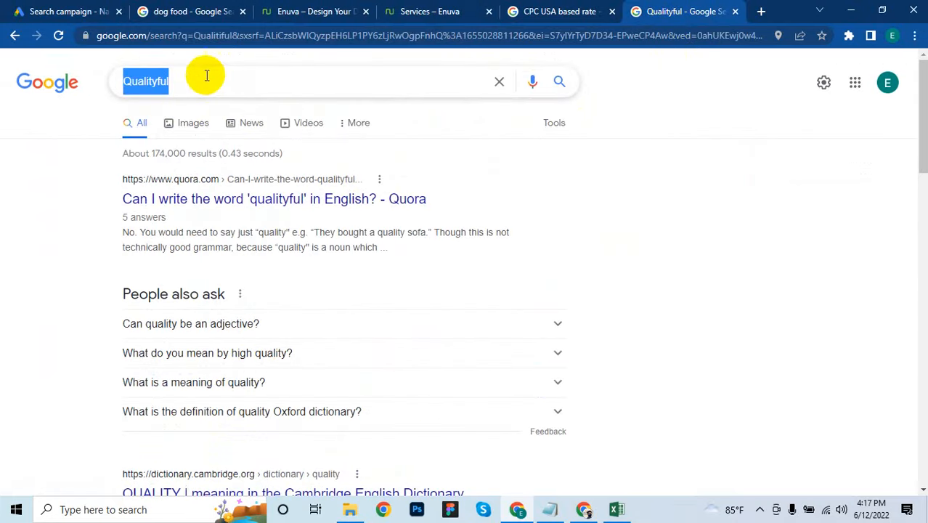
{"action": "key", "text": "BackSpace"}
{"action": "type", "text": "c"}
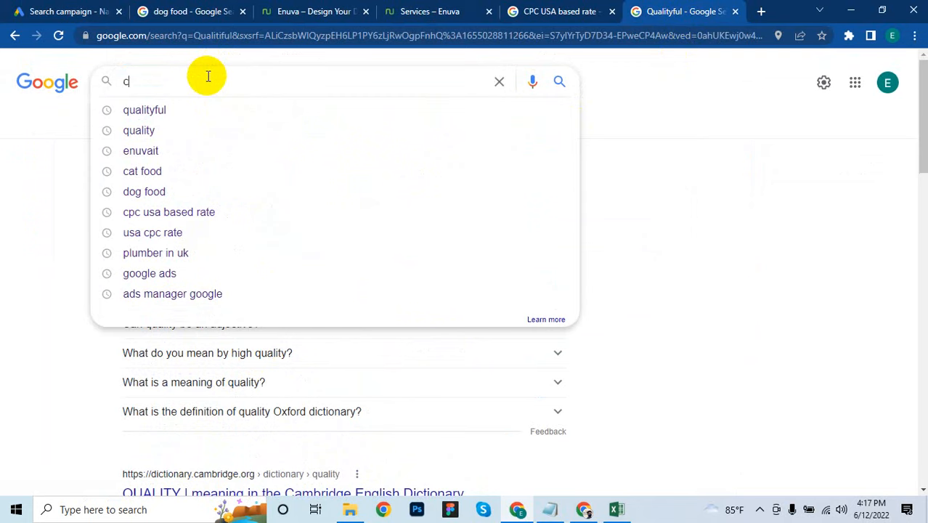
{"action": "type", "text": "atfood"}
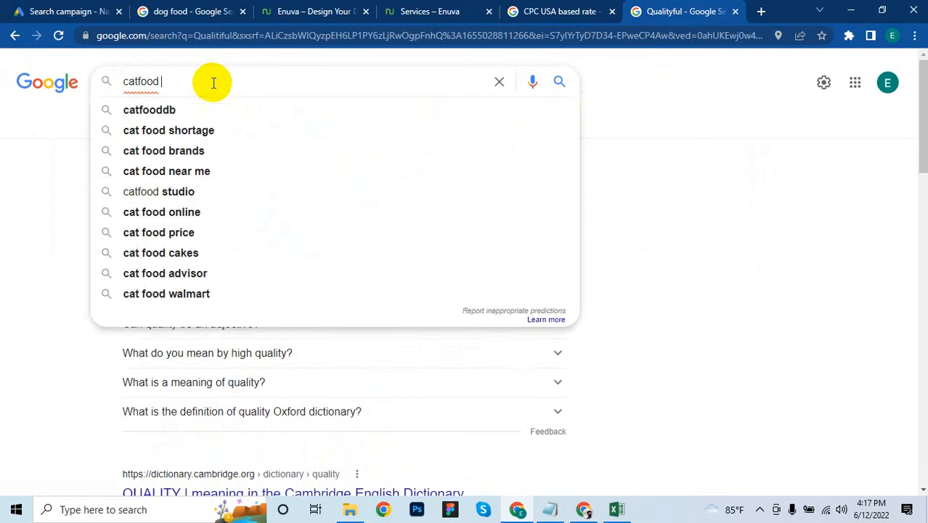
{"action": "key", "text": "Return"}
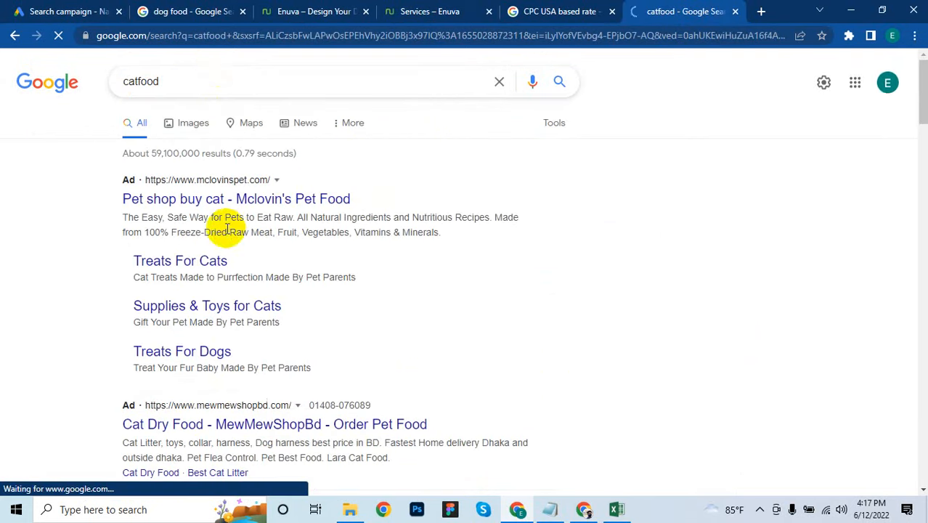
{"action": "scroll", "coordinate": [232, 233], "scroll_direction": "down", "scroll_amount": 3}
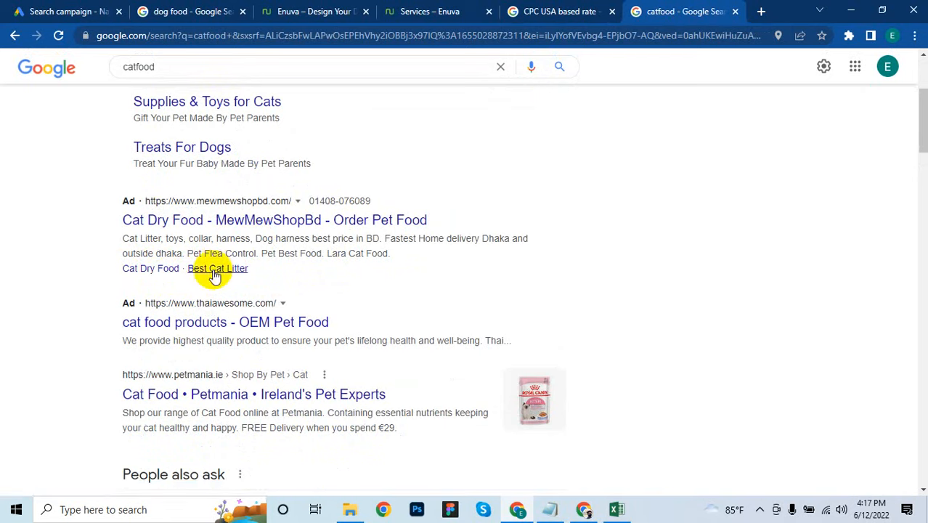
- Compare the callout extension's click estimate in the campaign with the MewMewShopBd ad and its phone number in the search results
{"action": "key", "text": "ctrl+1"}
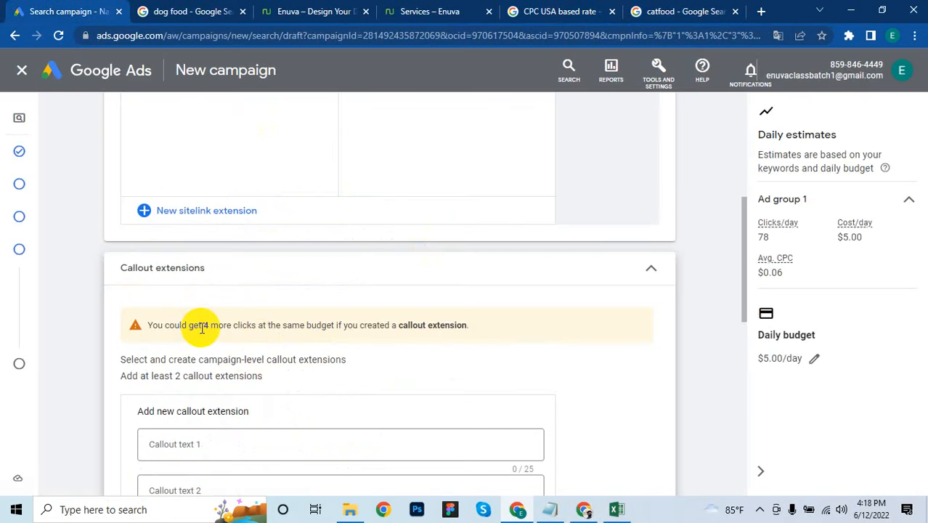
{"action": "left_click_drag", "start_coordinate": [208, 326], "coordinate": [233, 326]}
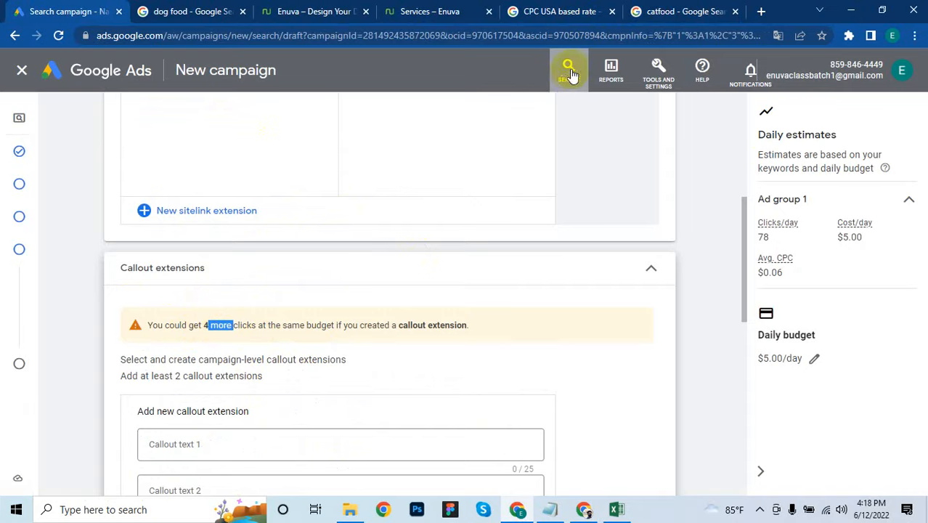
{"action": "left_click", "coordinate": [683, 11]}
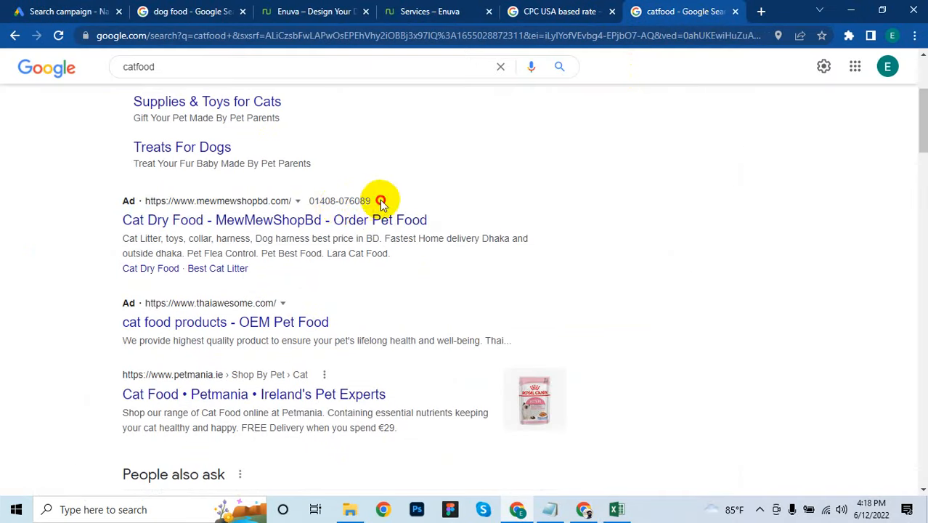
{"action": "mouse_move", "coordinate": [381, 203]}
{"action": "left_mouse_down"}
{"action": "mouse_move", "coordinate": [305, 201]}
{"action": "mouse_move", "coordinate": [421, 202]}
{"action": "mouse_move", "coordinate": [352, 202]}
{"action": "mouse_move", "coordinate": [377, 200]}
{"action": "left_mouse_up"}
{"action": "left_click", "coordinate": [407, 172]}
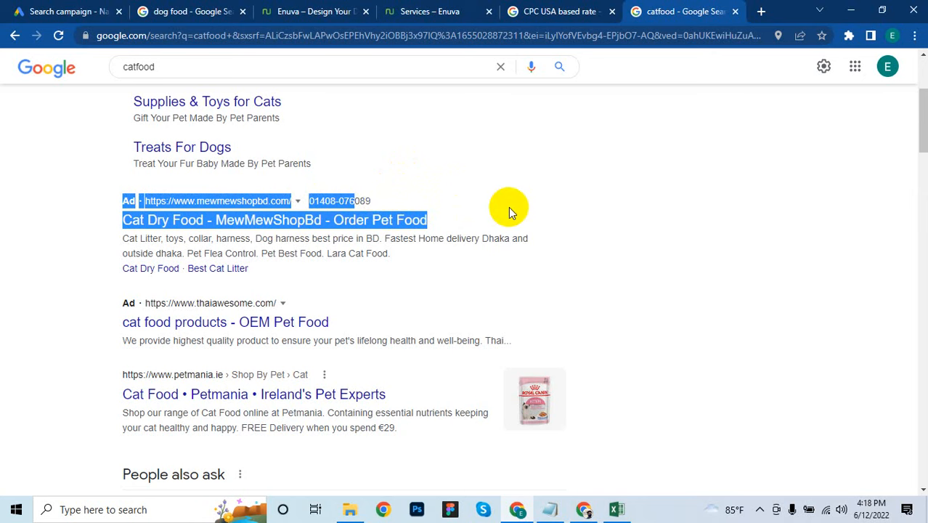
- Enter "Digital Marketing Service" as Callout text 1 in the campaign's new callout extension
{"action": "left_click", "coordinate": [39, 10]}
{"action": "scroll", "coordinate": [371, 319], "scroll_direction": "down", "scroll_amount": 1}
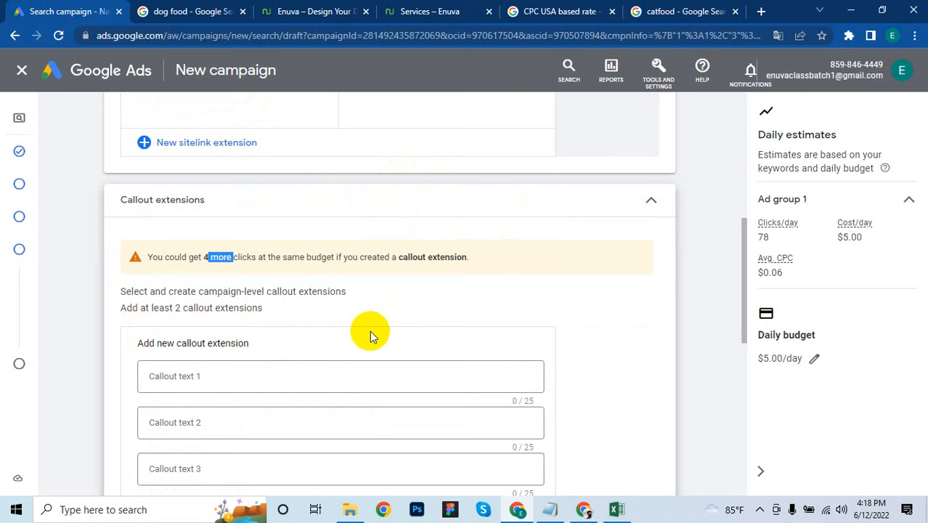
{"action": "left_click", "coordinate": [209, 372]}
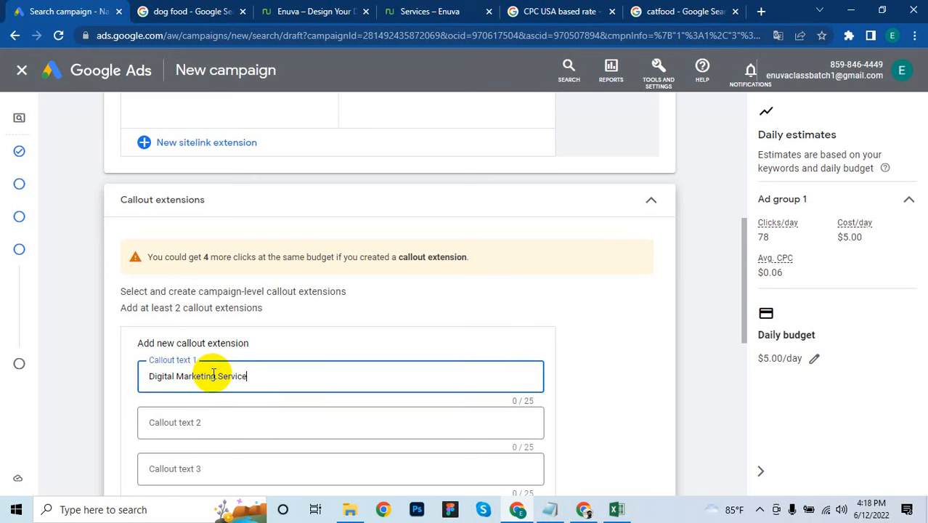
- Enter "Design your Brand" as Callout text 2 and save the two callout extensions to the campaign
{"action": "left_click", "coordinate": [267, 431]}
{"action": "scroll", "coordinate": [267, 421], "scroll_direction": "down", "scroll_amount": 3}
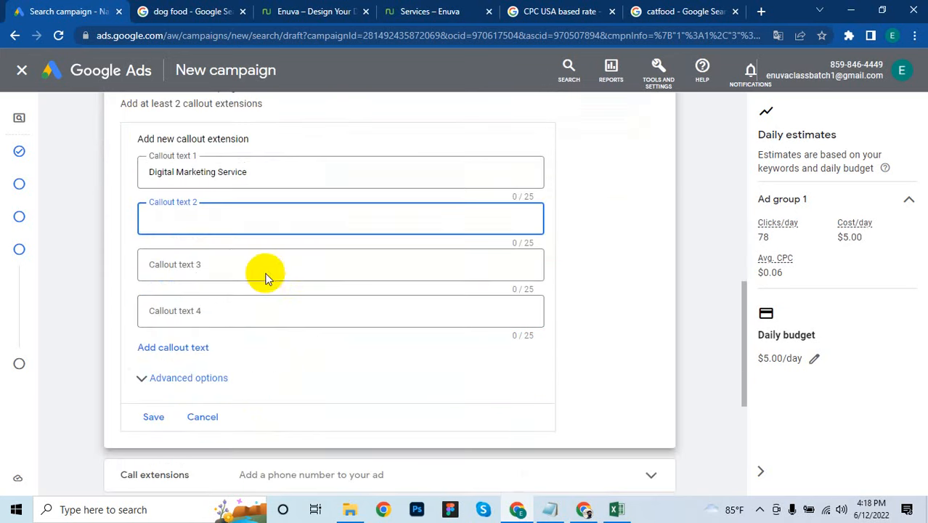
{"action": "scroll", "coordinate": [289, 302], "scroll_direction": "up", "scroll_amount": 1}
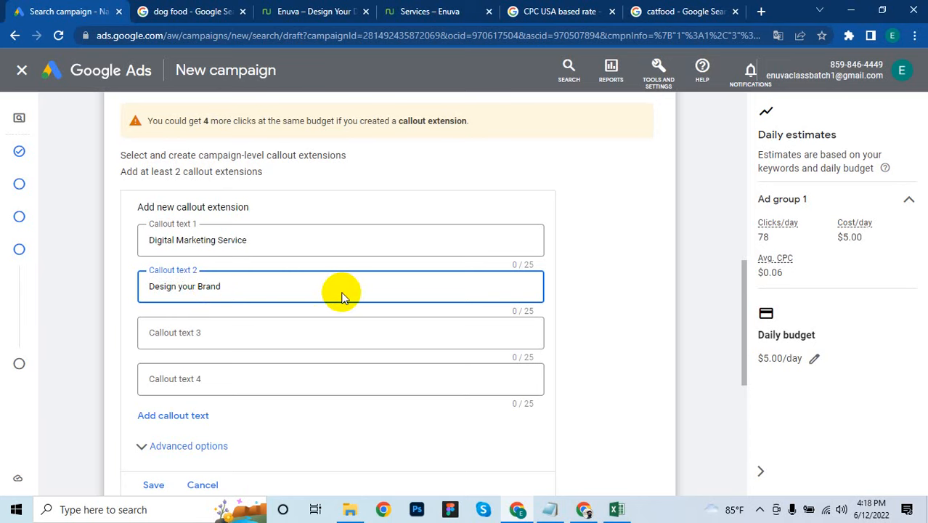
{"action": "scroll", "coordinate": [341, 294], "scroll_direction": "down", "scroll_amount": 1}
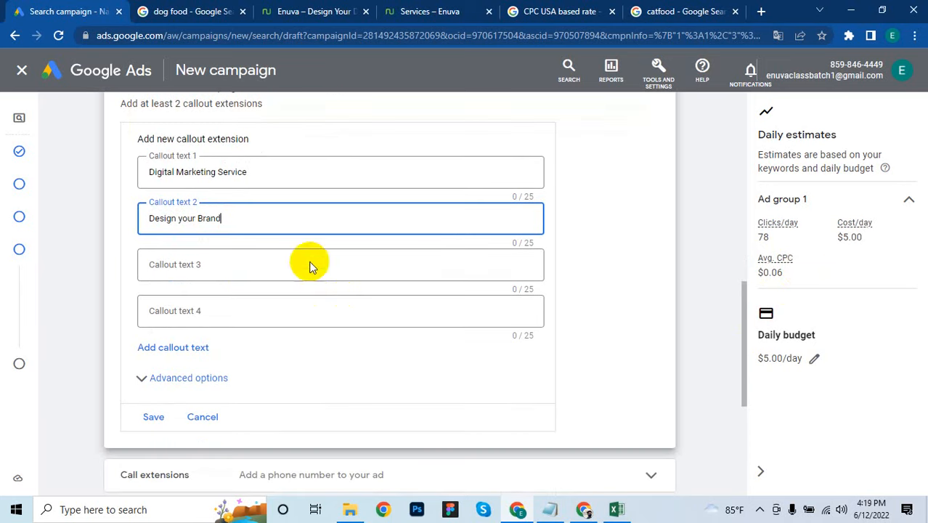
{"action": "left_click", "coordinate": [153, 418]}
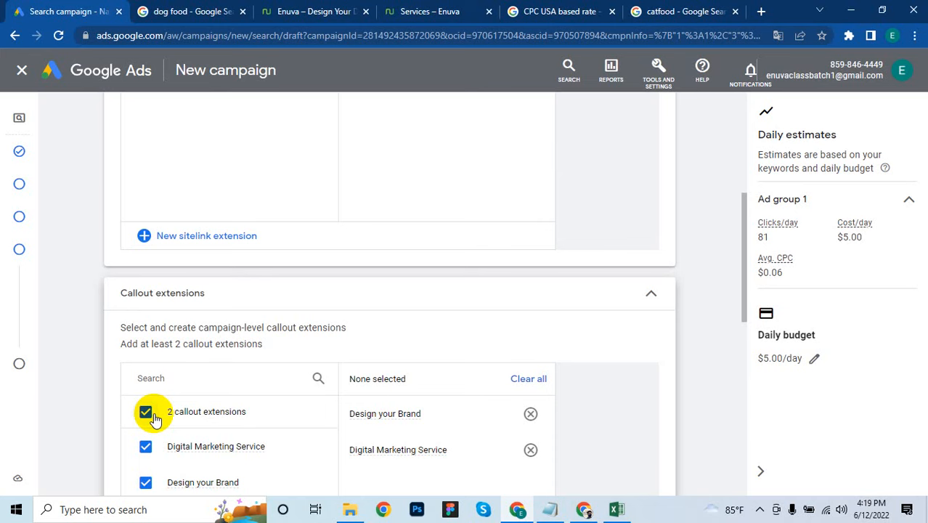
{"action": "scroll", "coordinate": [466, 298], "scroll_direction": "down", "scroll_amount": 2}
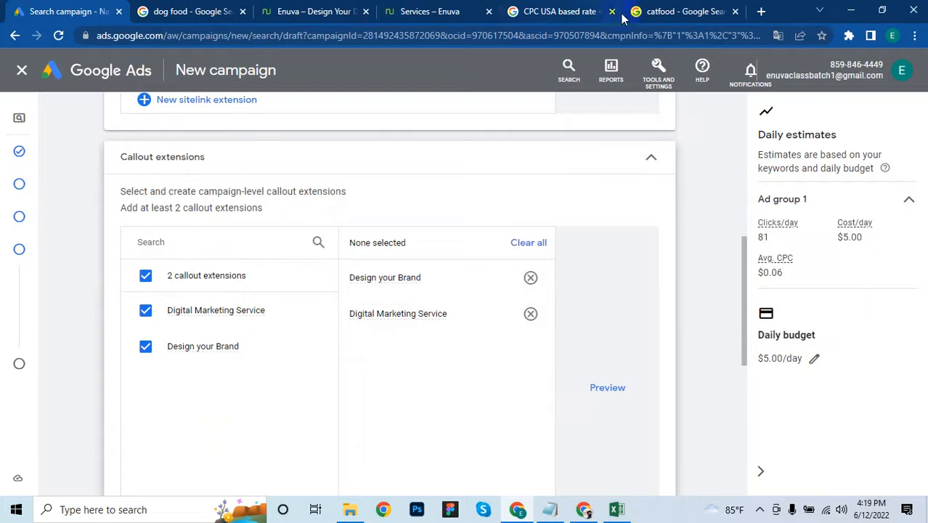
- Follow the "Cat Dry Food" link under the MewMewShopBd ad in the catfood results, close that page, and return to the campaign
{"action": "left_click", "coordinate": [655, 13]}
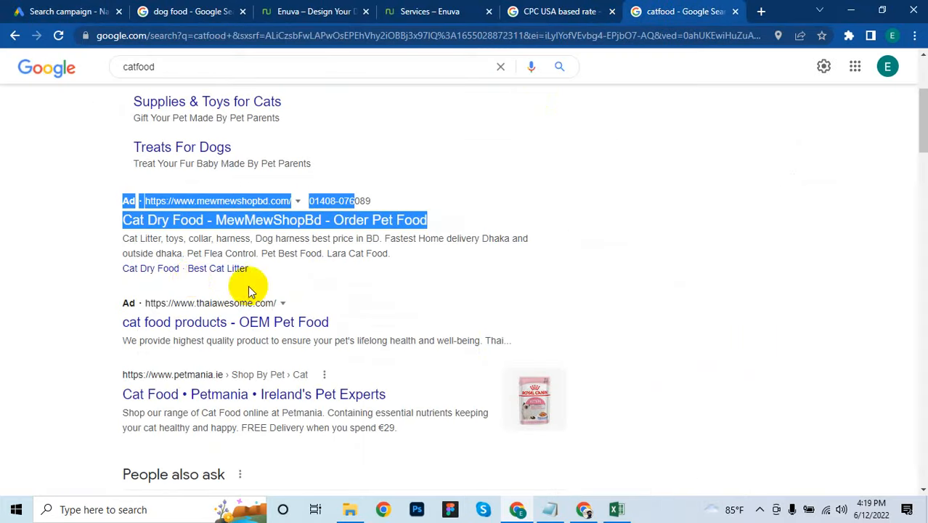
{"action": "left_click", "coordinate": [159, 270]}
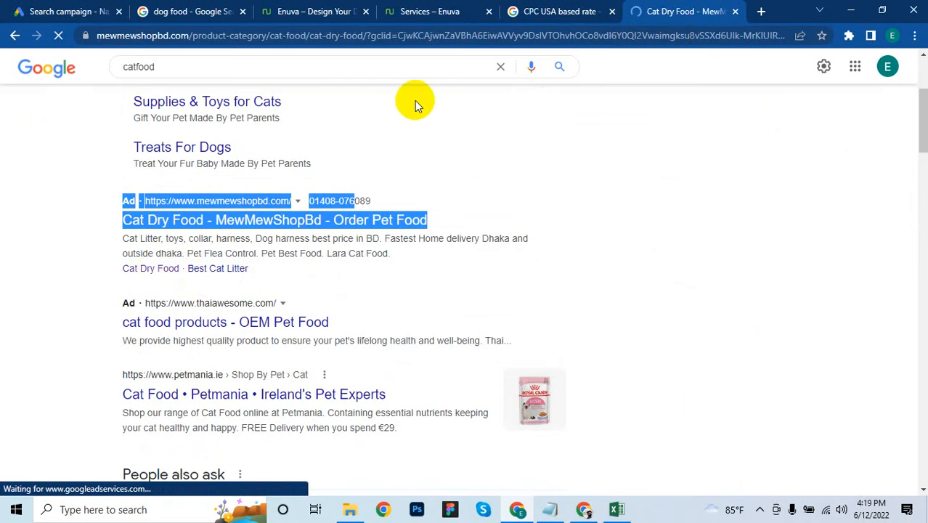
{"action": "left_click", "coordinate": [738, 12]}
{"action": "key", "text": "ctrl+1"}
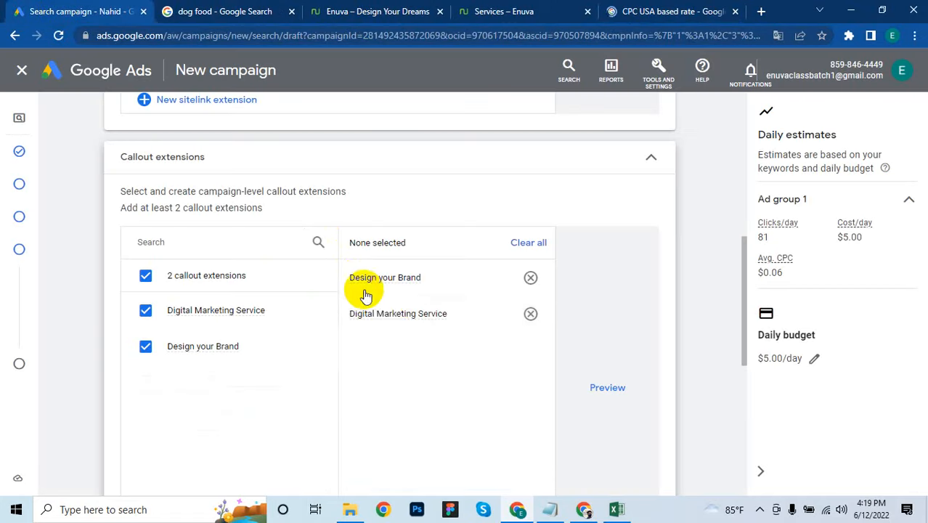
- Try adding a campaign-level call extension with Bangladesh as the country and a sample phone number
{"action": "scroll", "coordinate": [385, 328], "scroll_direction": "down", "scroll_amount": 3}
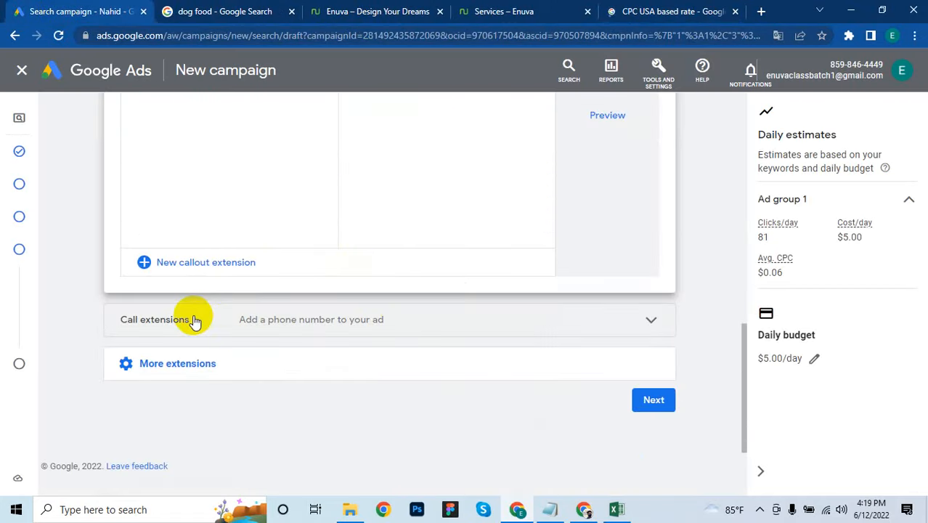
{"action": "left_click", "coordinate": [195, 321]}
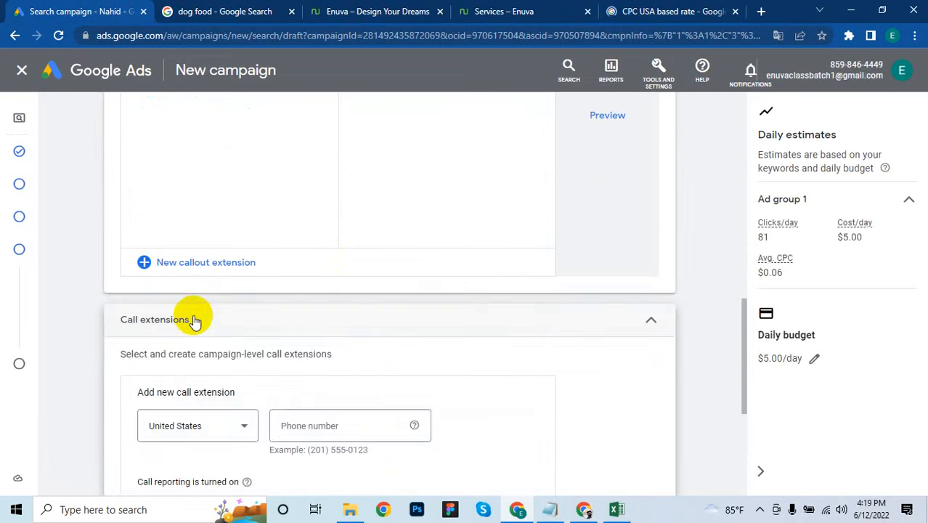
{"action": "scroll", "coordinate": [325, 336], "scroll_direction": "down", "scroll_amount": 2}
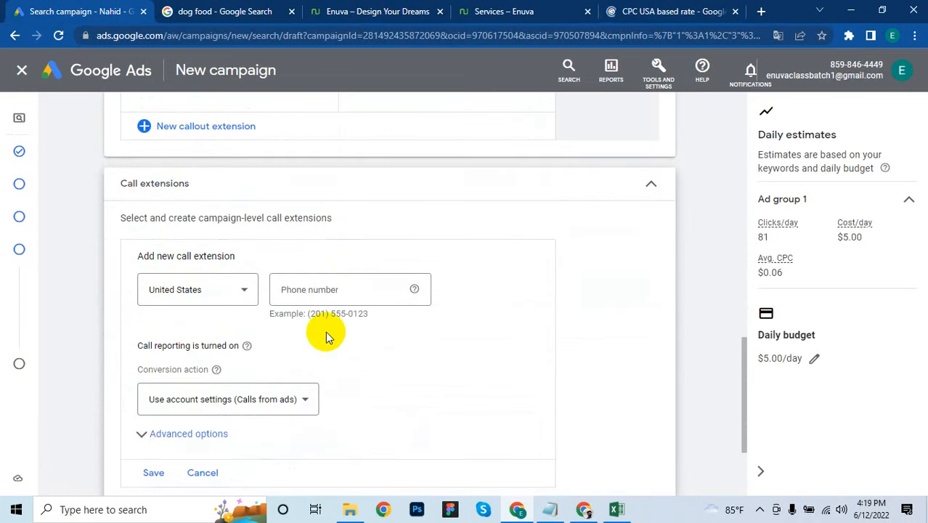
{"action": "left_click", "coordinate": [334, 289]}
{"action": "left_click", "coordinate": [174, 290]}
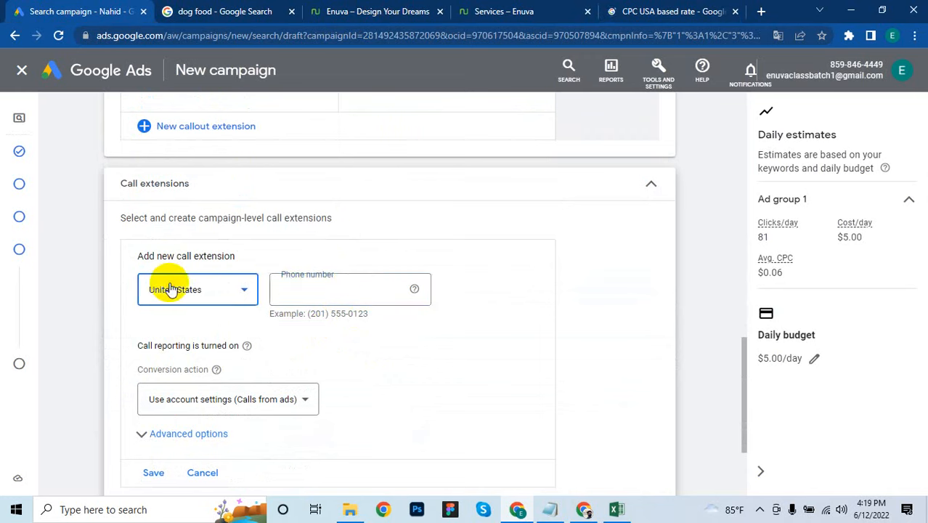
{"action": "type", "text": "ban"}
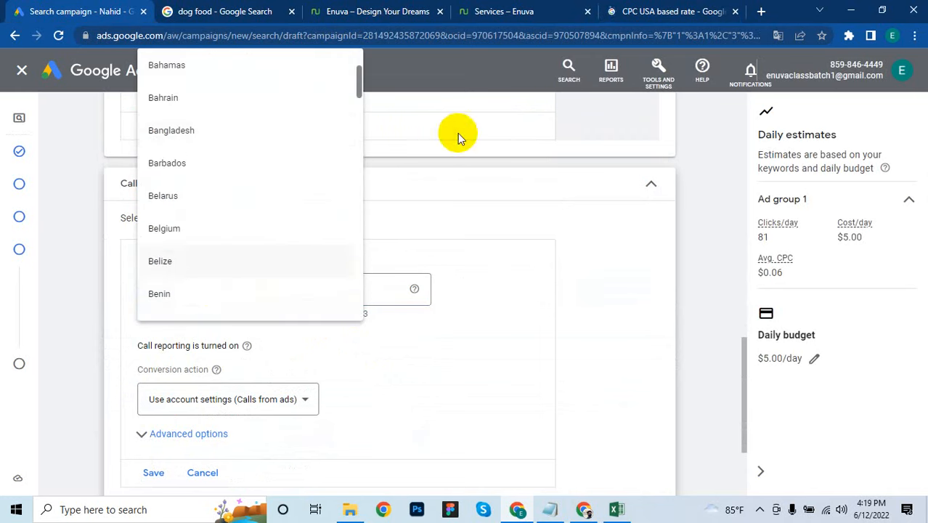
{"action": "left_click", "coordinate": [261, 136]}
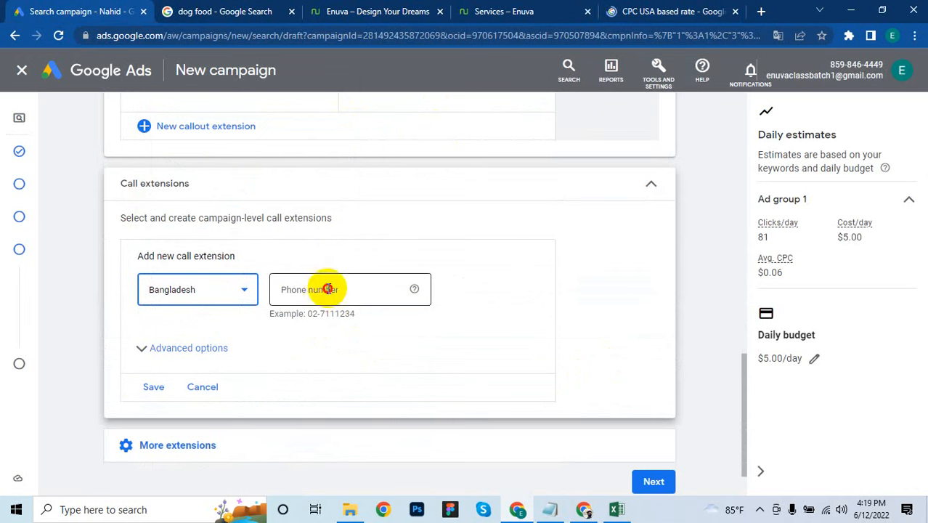
{"action": "left_click", "coordinate": [330, 289]}
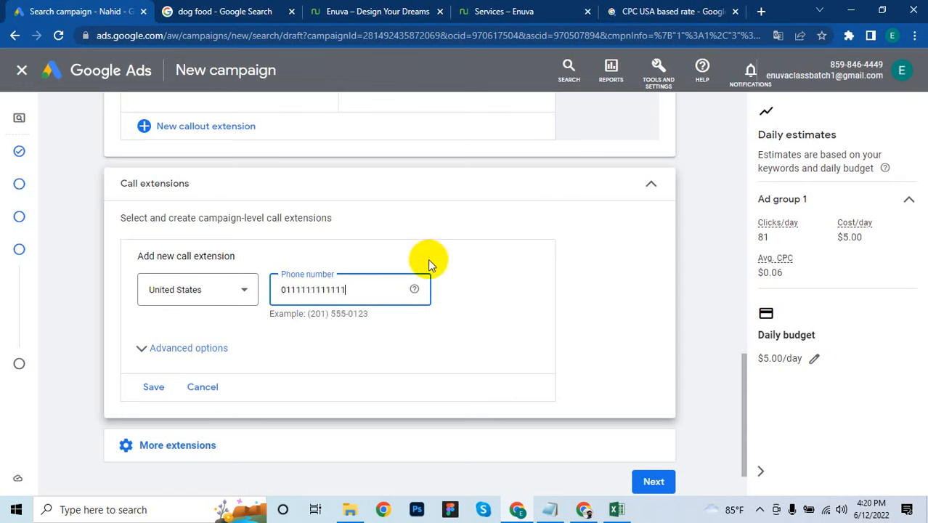
- Clear the phone number and cancel the new call extension
{"action": "key", "text": "BackSpace"}
{"action": "key", "text": "BackSpace"}
{"action": "key", "text": "BackSpace"}
{"action": "key", "text": "BackSpace"}
{"action": "key", "text": "BackSpace"}
{"action": "key", "text": "BackSpace"}
{"action": "key", "text": "BackSpace"}
{"action": "key", "text": "BackSpace"}
{"action": "key", "text": "BackSpace"}
{"action": "key", "text": "BackSpace"}
{"action": "key", "text": "BackSpace"}
{"action": "key", "text": "BackSpace"}
{"action": "key", "text": "BackSpace"}
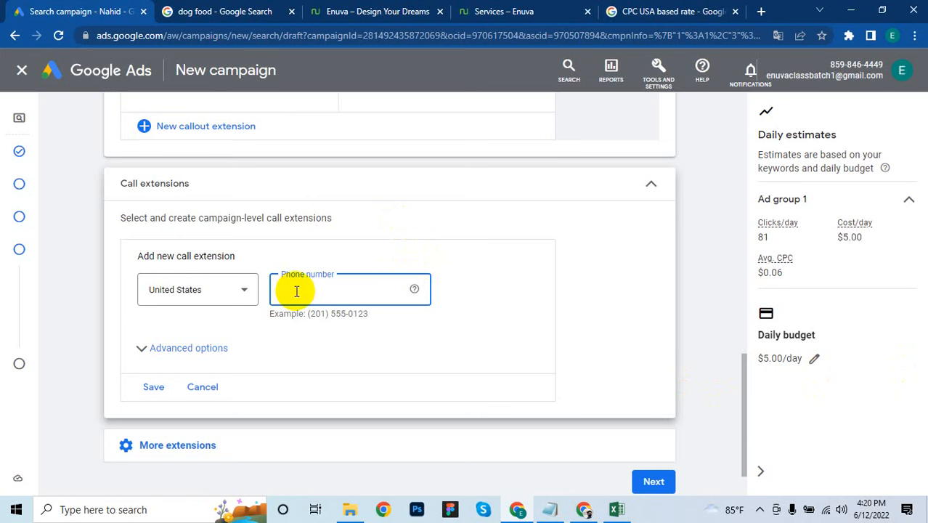
{"action": "left_click", "coordinate": [203, 386]}
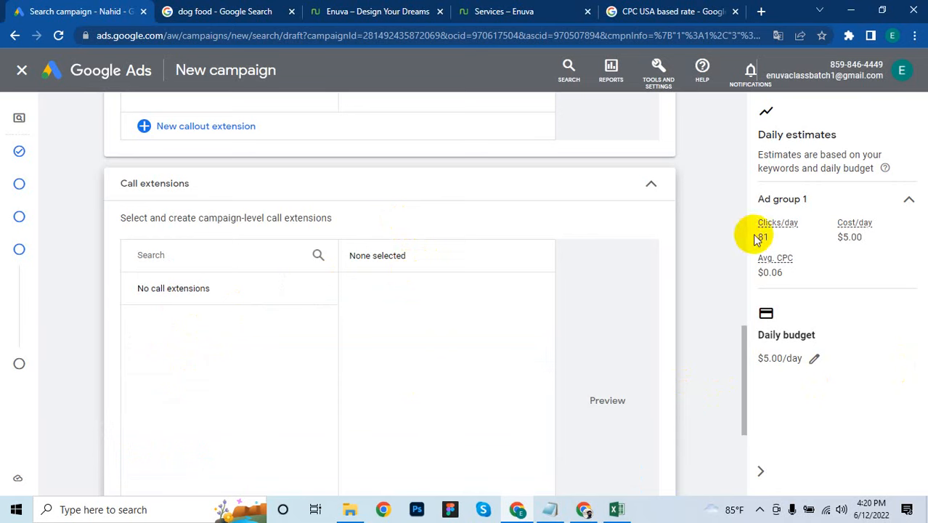
- Check the explanation of the daily cost estimate and look through the additional extension types available for the campaign
{"action": "scroll", "coordinate": [534, 300], "scroll_direction": "down", "scroll_amount": 2}
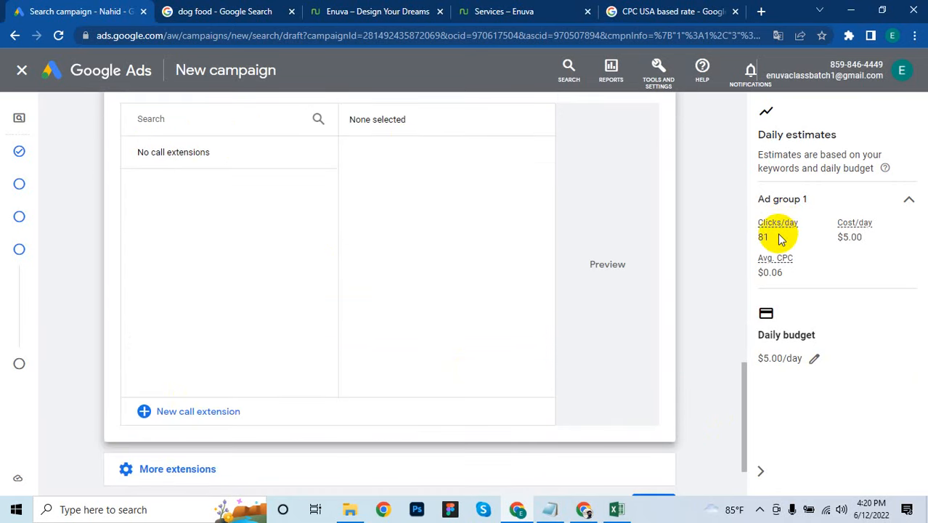
{"action": "scroll", "coordinate": [653, 327], "scroll_direction": "down", "scroll_amount": 1}
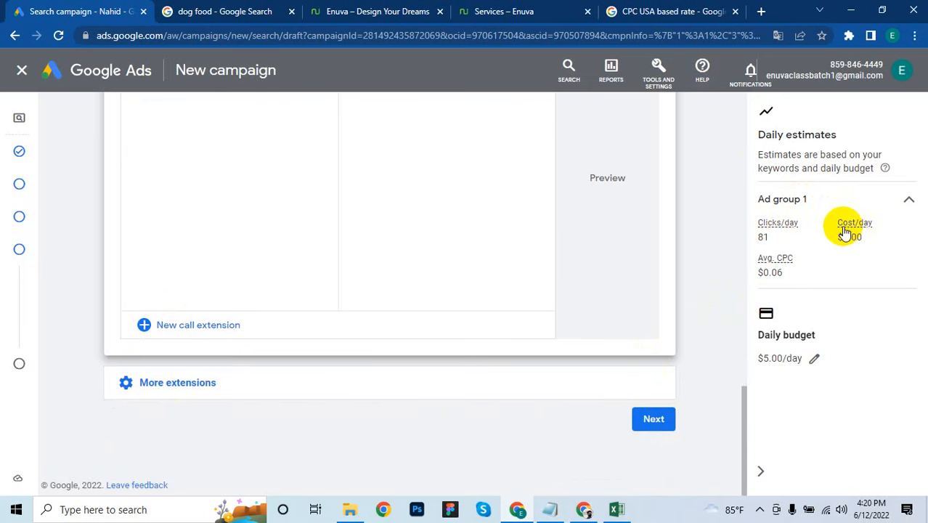
{"action": "mouse_move", "coordinate": [846, 232]}
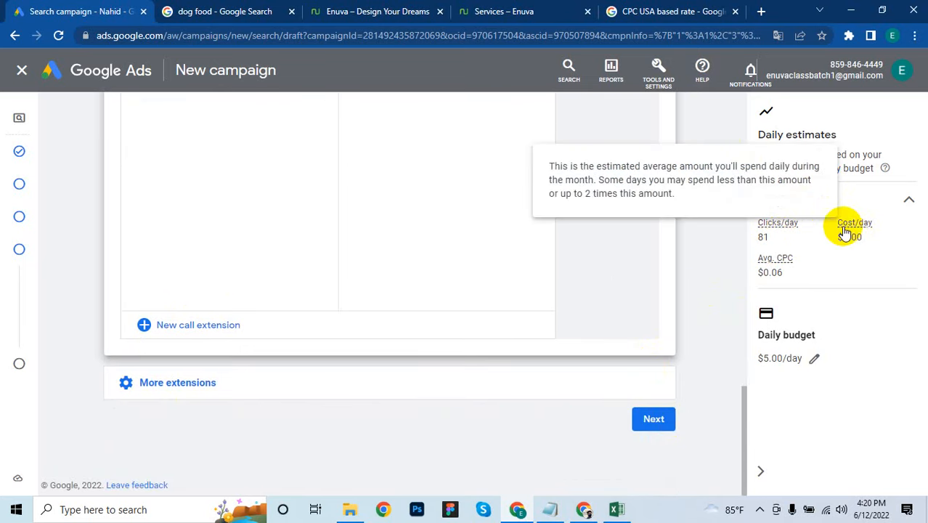
{"action": "left_click", "coordinate": [263, 381]}
{"action": "scroll", "coordinate": [324, 375], "scroll_direction": "down", "scroll_amount": 2}
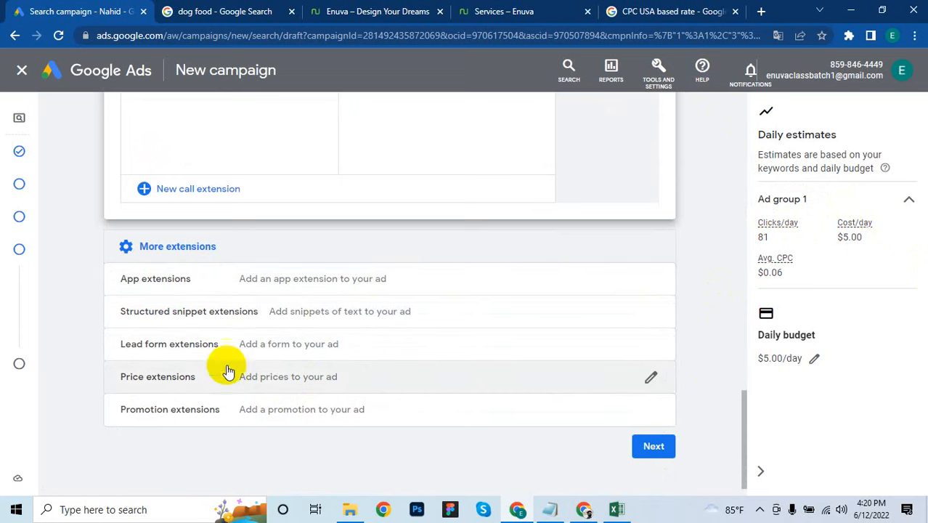
- Continue to the campaign review and publish the HH Global search campaign
{"action": "left_click", "coordinate": [656, 445]}
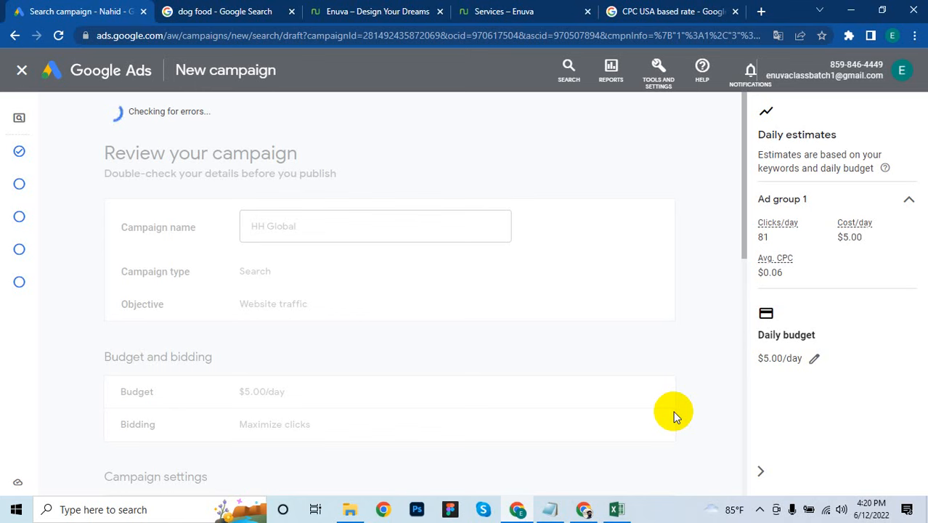
{"action": "left_click", "coordinate": [760, 508]}
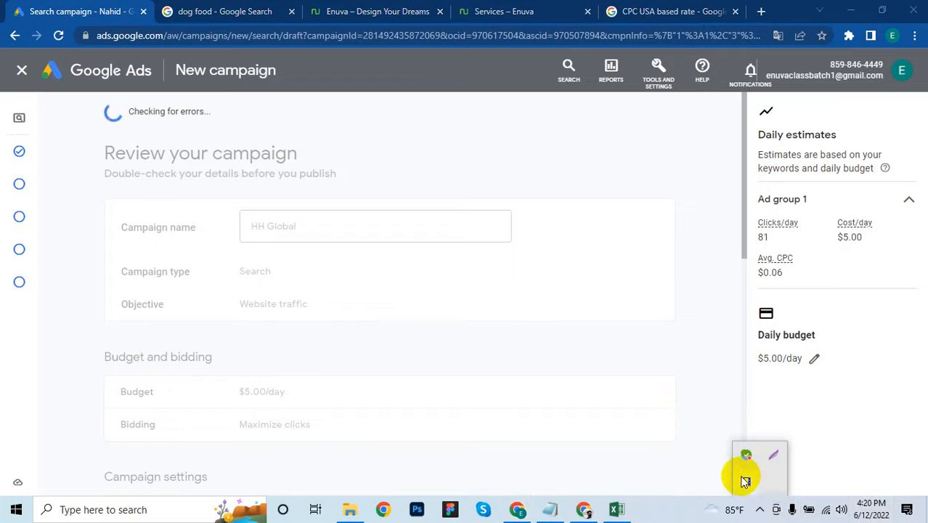
{"action": "scroll", "coordinate": [638, 407], "scroll_direction": "down", "scroll_amount": 10}
{"action": "left_click", "coordinate": [641, 397]}
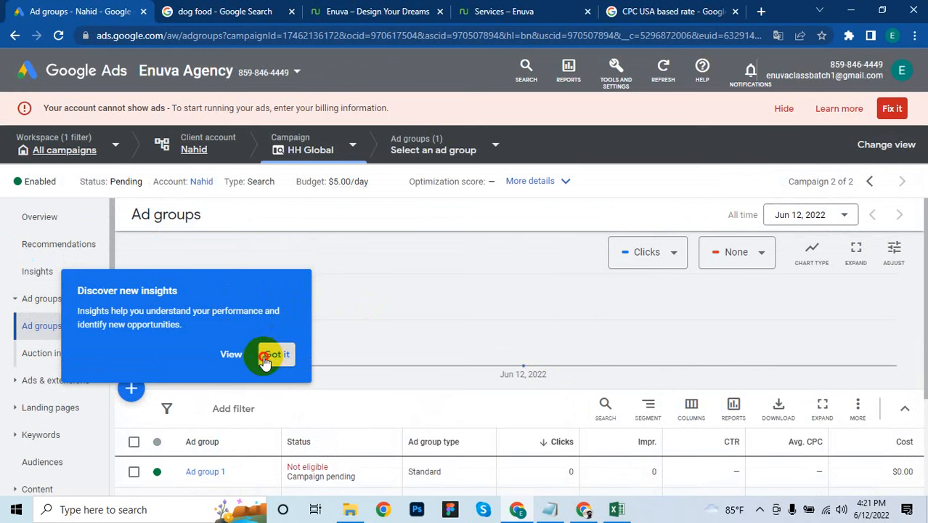
- Dismiss the new insights tip and review the HH Global campaign's ad groups table and page navigation
{"action": "left_click", "coordinate": [272, 354]}
{"action": "scroll", "coordinate": [451, 325], "scroll_direction": "down", "scroll_amount": 2}
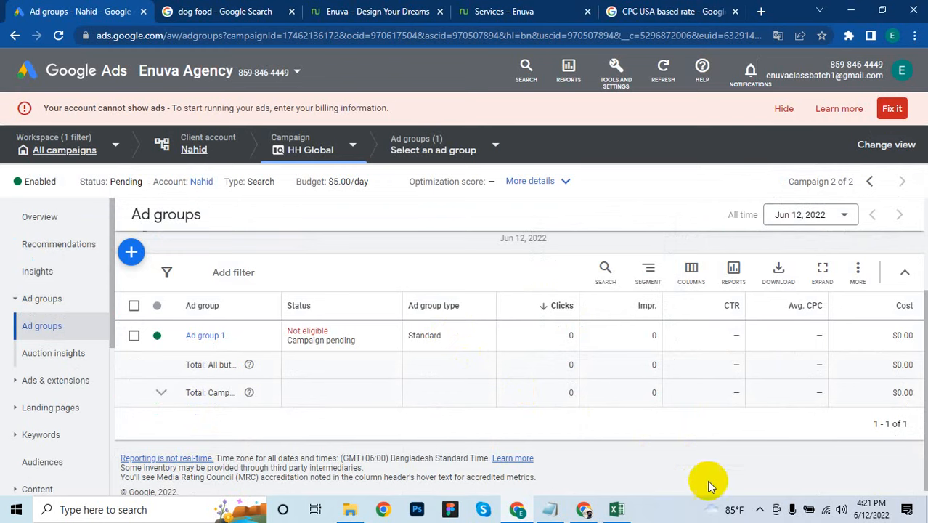
{"action": "left_click", "coordinate": [759, 510]}
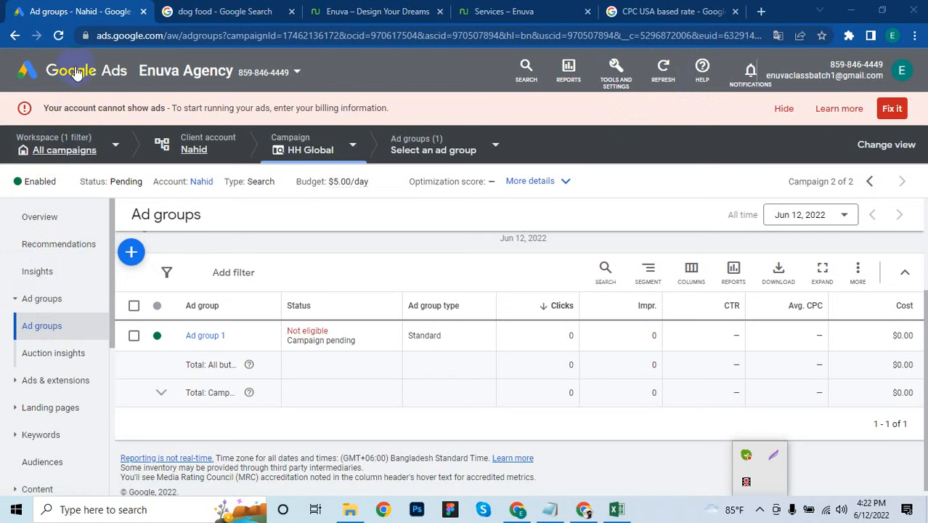
{"action": "scroll", "coordinate": [52, 272], "scroll_direction": "down", "scroll_amount": 3}
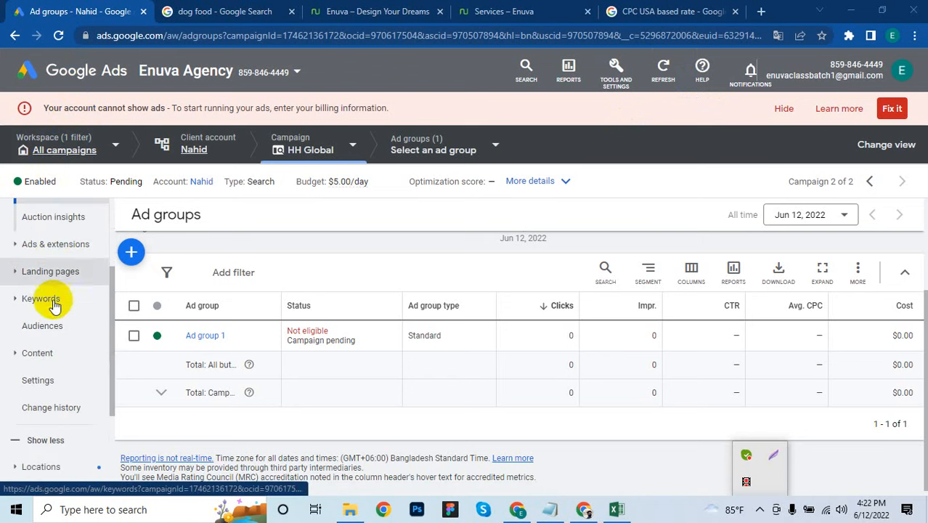
{"action": "scroll", "coordinate": [55, 323], "scroll_direction": "up", "scroll_amount": 3}
- Return to the Enuva Agency account overview, examine the Performance table of linked accounts, and dismiss the satisfaction survey
{"action": "left_click", "coordinate": [63, 76]}
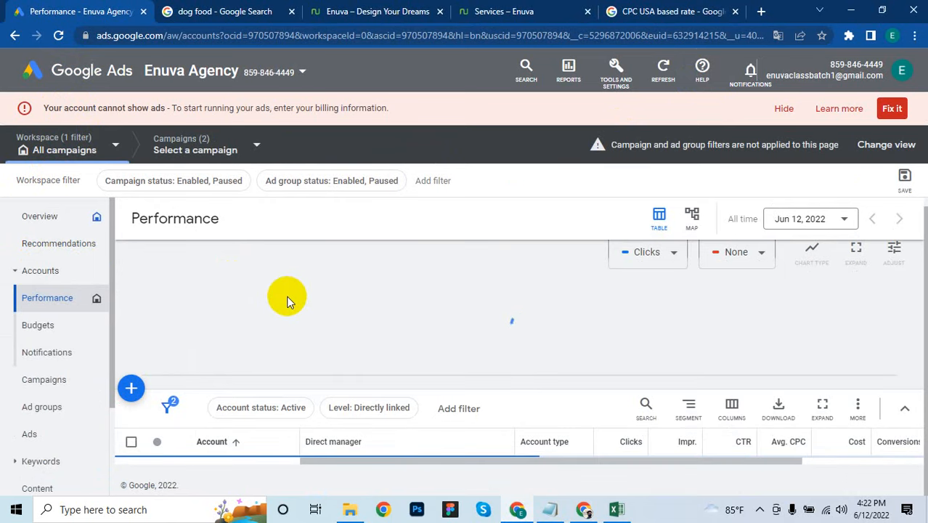
{"action": "scroll", "coordinate": [284, 296], "scroll_direction": "down", "scroll_amount": 2}
{"action": "scroll", "coordinate": [223, 350], "scroll_direction": "down", "scroll_amount": 1}
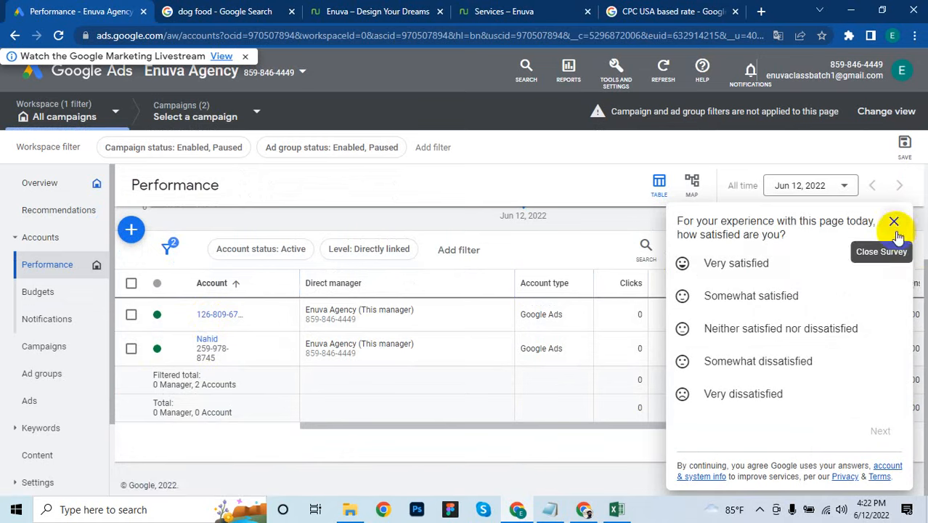
{"action": "left_click", "coordinate": [894, 222]}
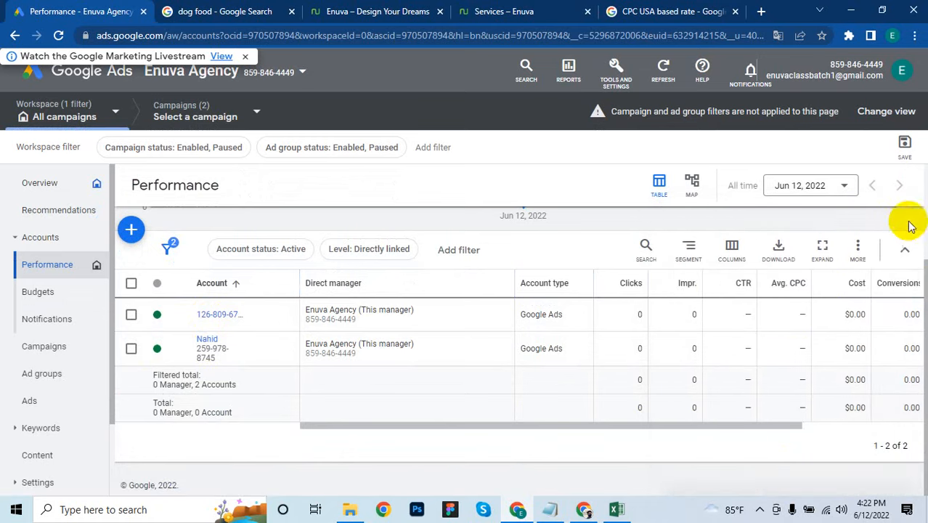
{"action": "left_click", "coordinate": [760, 509]}
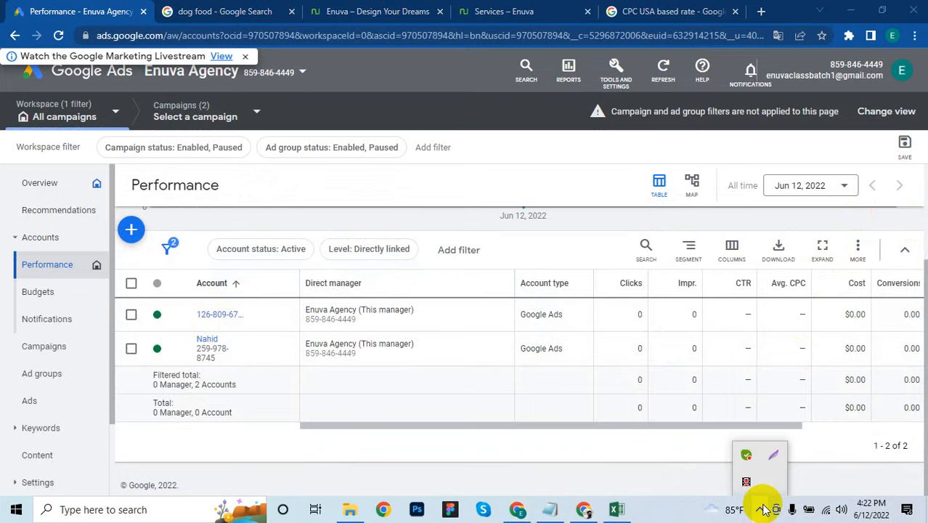